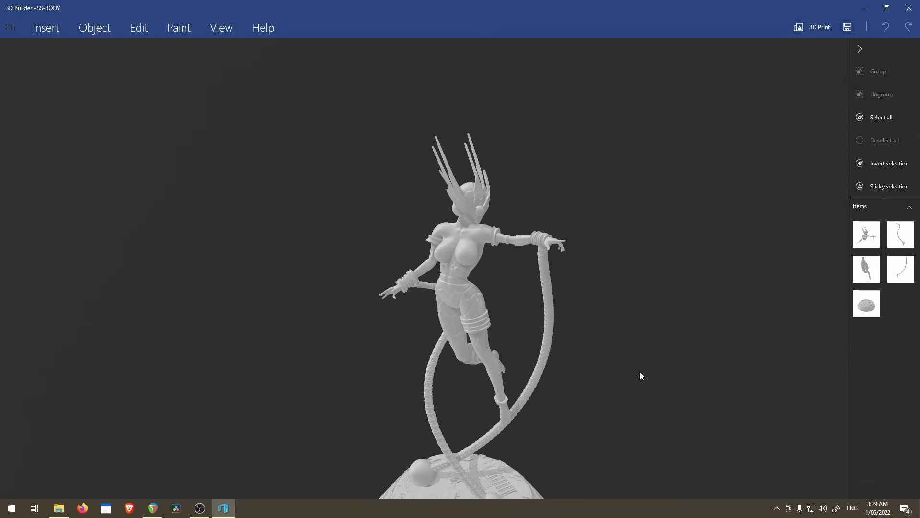
# Step: Pull the torso, legs and both cables apart to separate the pieces of the figure
pyautogui.moveTo(505, 236); pyautogui.dragTo(573, 231)
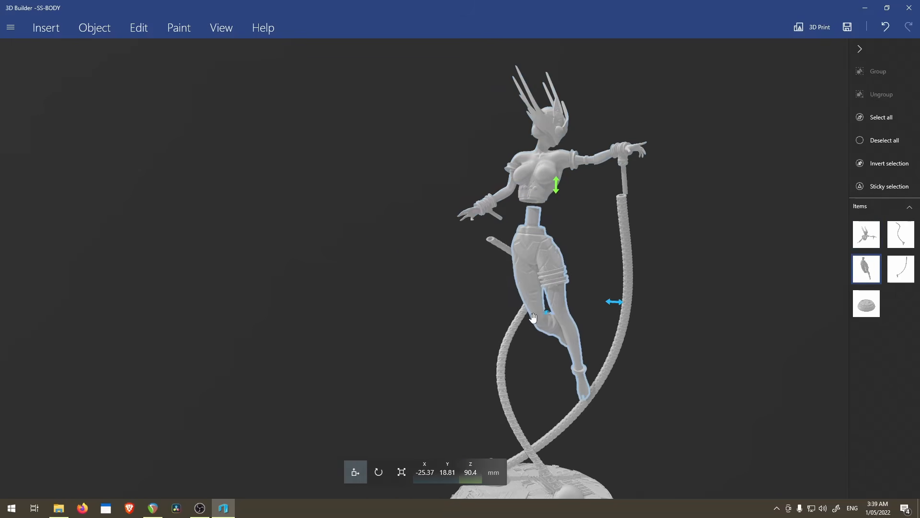
pyautogui.moveTo(546, 379); pyautogui.dragTo(672, 377)
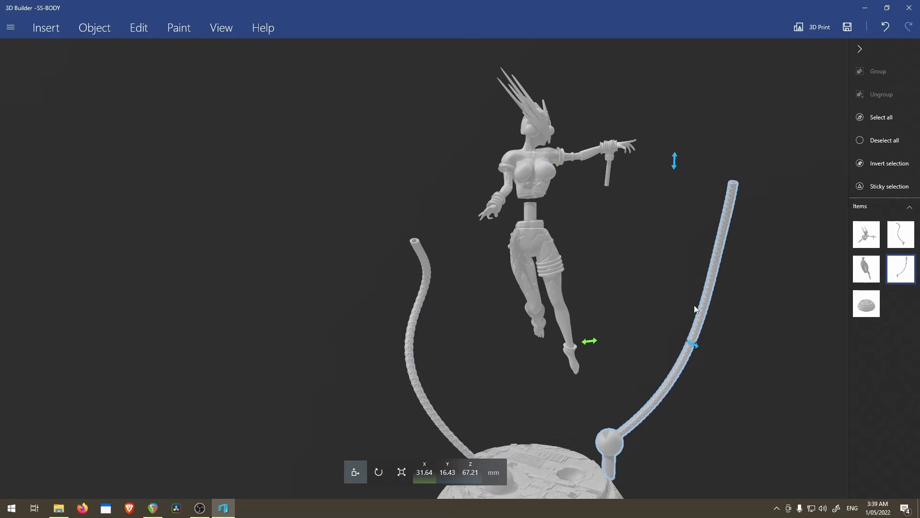
pyautogui.moveTo(734, 305); pyautogui.dragTo(744, 342)
# Step: Examine the separated torso, legs and cables up close, including the waist peg and the cable ends
pyautogui.moveTo(695, 314); pyautogui.dragTo(658, 249, button='right')
pyautogui.scroll(3, 403, 281)
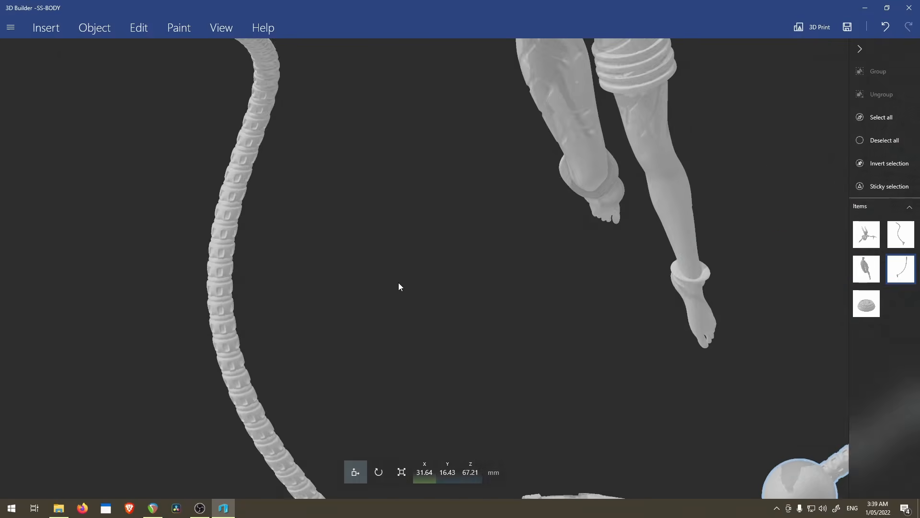
pyautogui.moveTo(399, 283); pyautogui.dragTo(216, 326)
pyautogui.moveTo(386, 264); pyautogui.dragTo(416, 319, button='right')
pyautogui.moveTo(415, 318); pyautogui.dragTo(567, 269)
pyautogui.moveTo(567, 269); pyautogui.dragTo(379, 384, button='right')
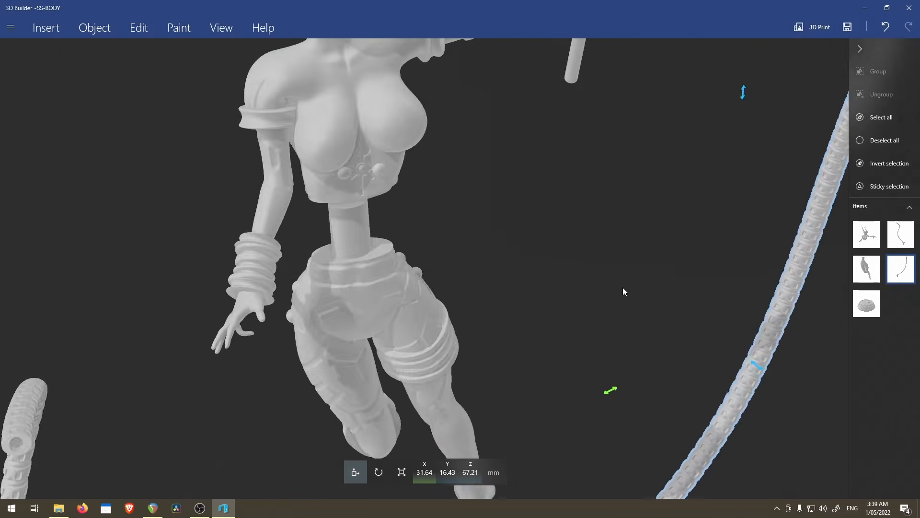
pyautogui.moveTo(624, 288); pyautogui.dragTo(562, 303)
pyautogui.moveTo(563, 303); pyautogui.dragTo(480, 200, button='right')
pyautogui.scroll(-3, 479, 199)
pyautogui.moveTo(529, 349); pyautogui.dragTo(543, 352)
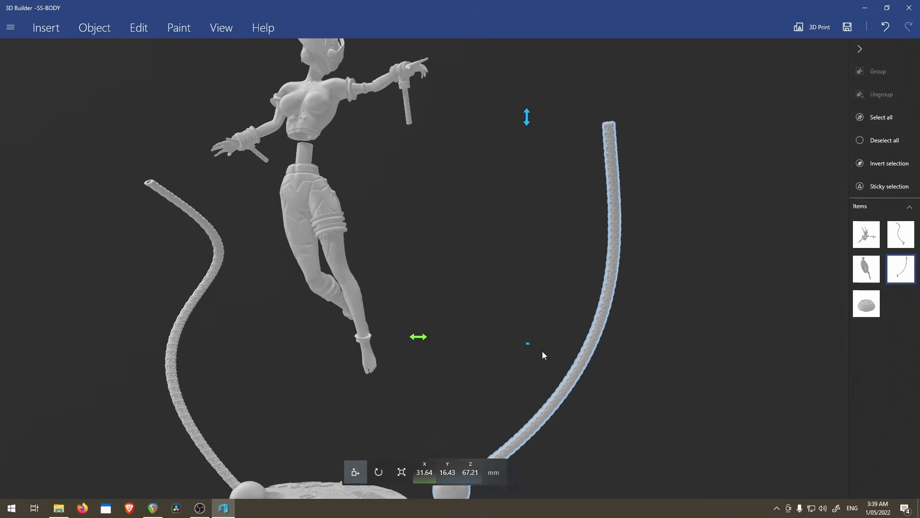
# Step: Examine how the separated cables' ball ends relate to the sockets in the domed base
pyautogui.moveTo(393, 446); pyautogui.dragTo(465, 330, button='right')
pyautogui.moveTo(465, 329); pyautogui.dragTo(459, 354)
pyautogui.moveTo(459, 354); pyautogui.dragTo(522, 300, button='right')
pyautogui.scroll(4, 592, 219)
pyautogui.moveTo(646, 216); pyautogui.dragTo(579, 260)
pyautogui.scroll(-5, 580, 260)
pyautogui.moveTo(597, 214); pyautogui.dragTo(676, 91)
pyautogui.moveTo(676, 91); pyautogui.dragTo(629, 318, button='right')
pyautogui.moveTo(629, 323); pyautogui.dragTo(586, 348)
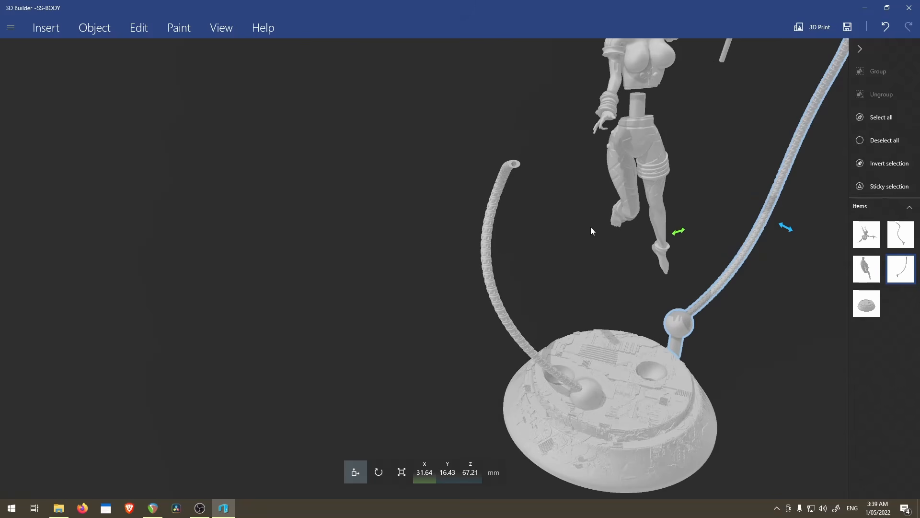
pyautogui.moveTo(693, 190); pyautogui.dragTo(474, 177)
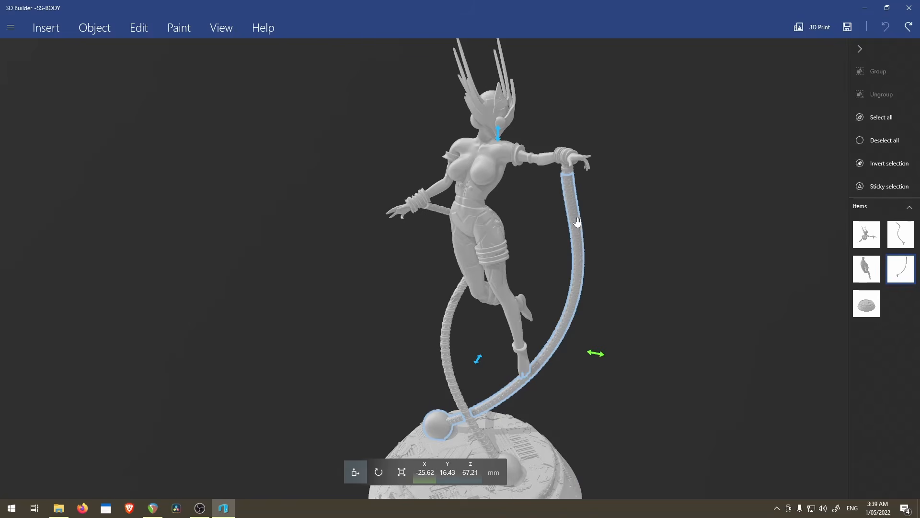
# Step: Examine the assembled figure from several sides, including the headdress, torso, hands and cable joints
pyautogui.scroll(-2, 593, 353)
pyautogui.moveTo(589, 356); pyautogui.dragTo(660, 359)
pyautogui.moveTo(653, 269); pyautogui.dragTo(504, 331, button='right')
pyautogui.scroll(4, 415, 253)
pyautogui.scroll(4, 413, 250)
pyautogui.moveTo(308, 235); pyautogui.dragTo(657, 329, button='right')
pyautogui.scroll(4, 506, 344)
pyautogui.scroll(-4, 463, 344)
pyautogui.moveTo(567, 394); pyautogui.dragTo(462, 293)
pyautogui.scroll(-4, 567, 328)
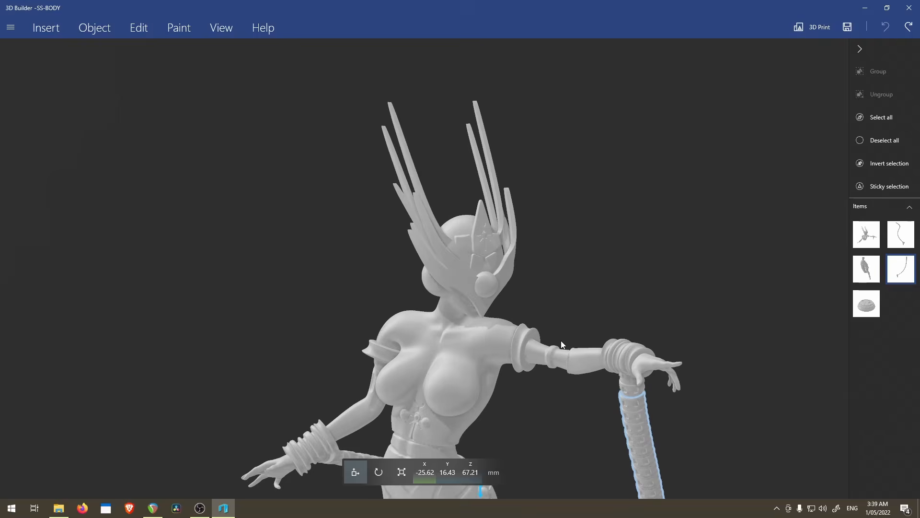
pyautogui.scroll(-2, 560, 340)
pyautogui.scroll(6, 573, 280)
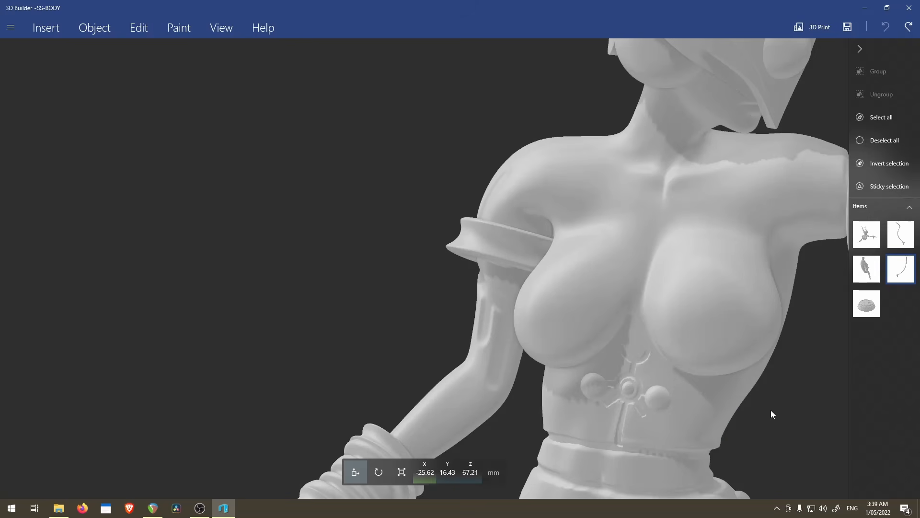
pyautogui.scroll(-5, 770, 411)
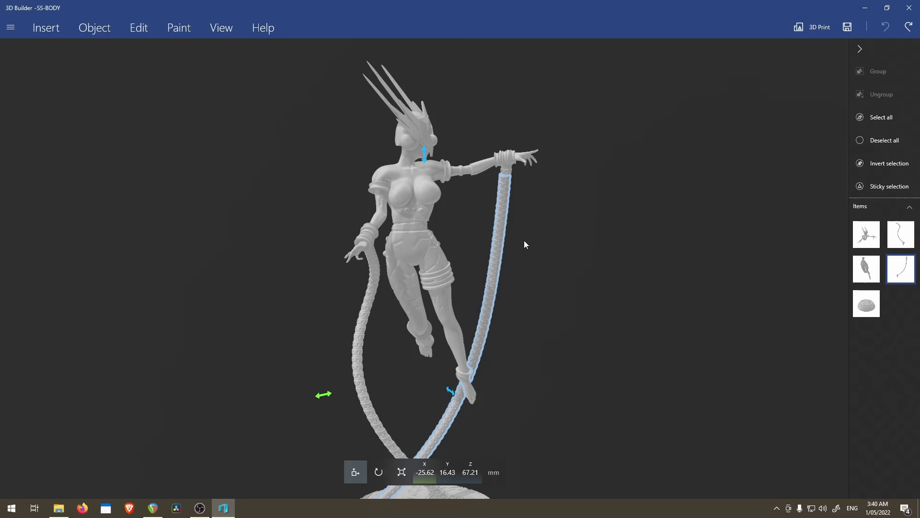
pyautogui.moveTo(525, 241); pyautogui.dragTo(585, 350)
pyautogui.moveTo(586, 350); pyautogui.dragTo(581, 268, button='right')
pyautogui.moveTo(581, 268); pyautogui.dragTo(558, 272)
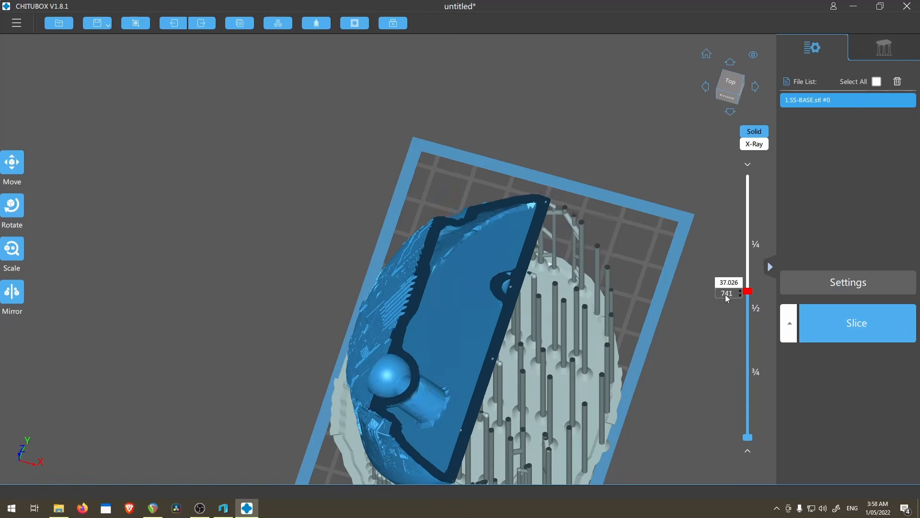
# Step: Switch to CHITUBOX and scrub the layer preview through the lower part of the hollowed, supported base
pyautogui.moveTo(726, 294); pyautogui.dragTo(724, 348)
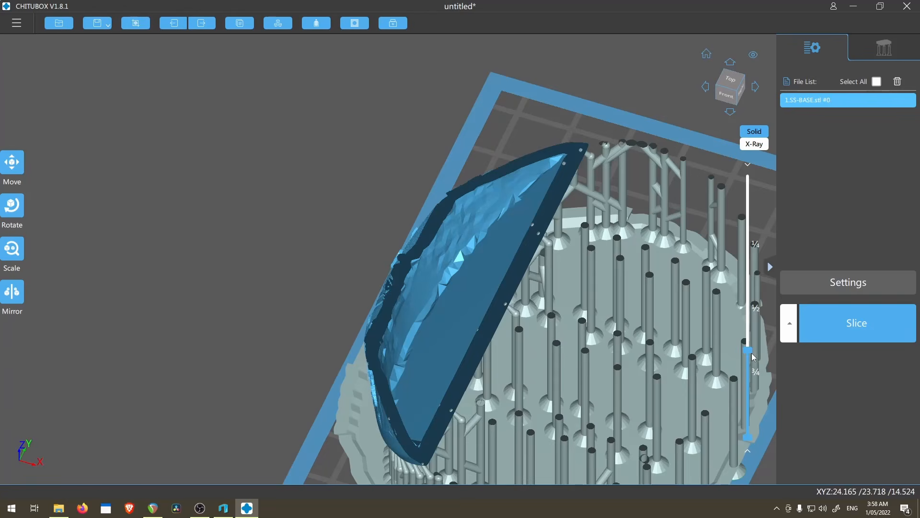
pyautogui.moveTo(748, 351)
pyautogui.mouseDown()
pyautogui.moveTo(740, 409)
pyautogui.moveTo(747, 296)
pyautogui.moveTo(750, 335)
pyautogui.mouseUp()
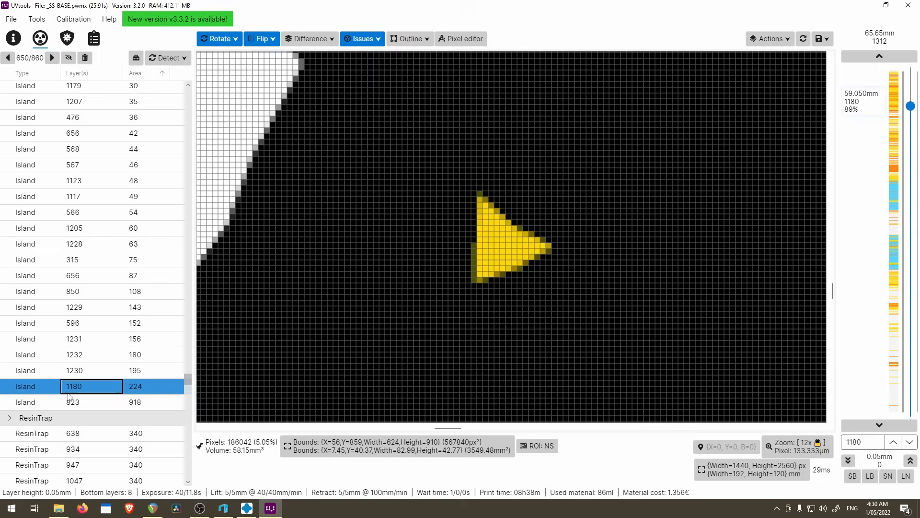
# Step: Switch to UVtools and show the island issue on layer 823 of the sliced base
pyautogui.click(69, 402)
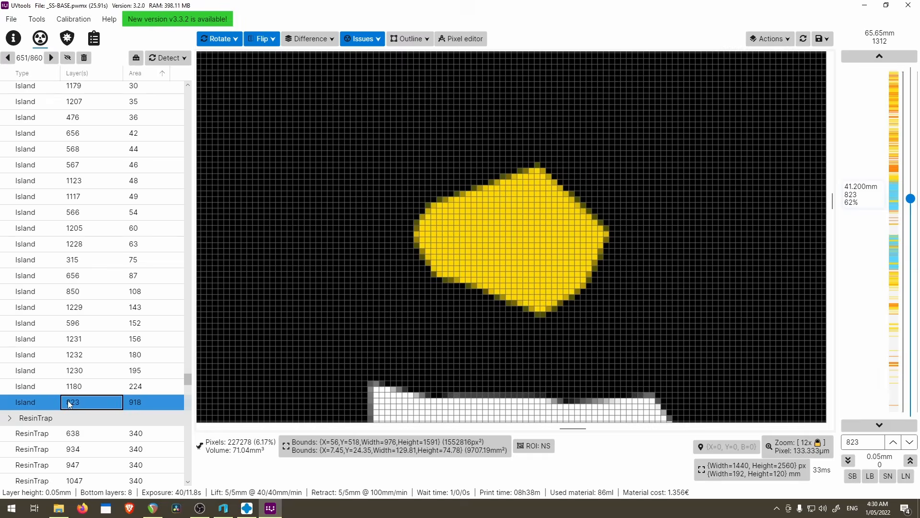
pyautogui.scroll(-5, 482, 264)
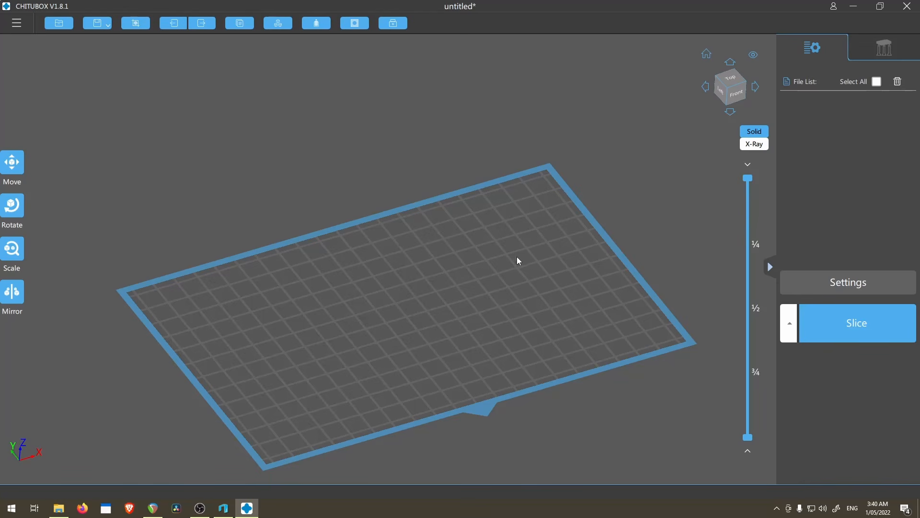
# Step: Switch back to CHITUBOX and choose the Default machine with the Photon S Profile as the printer
pyautogui.click(873, 286)
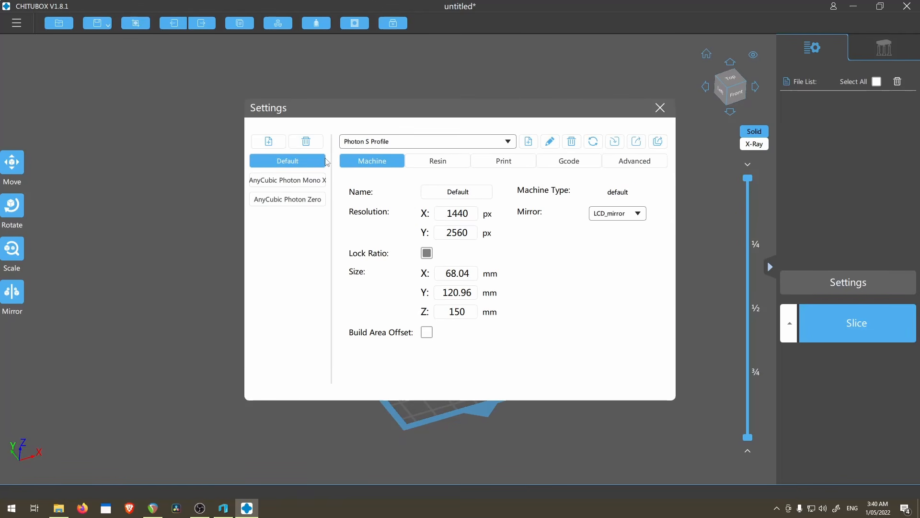
pyautogui.click(662, 110)
pyautogui.scroll(3, 534, 346)
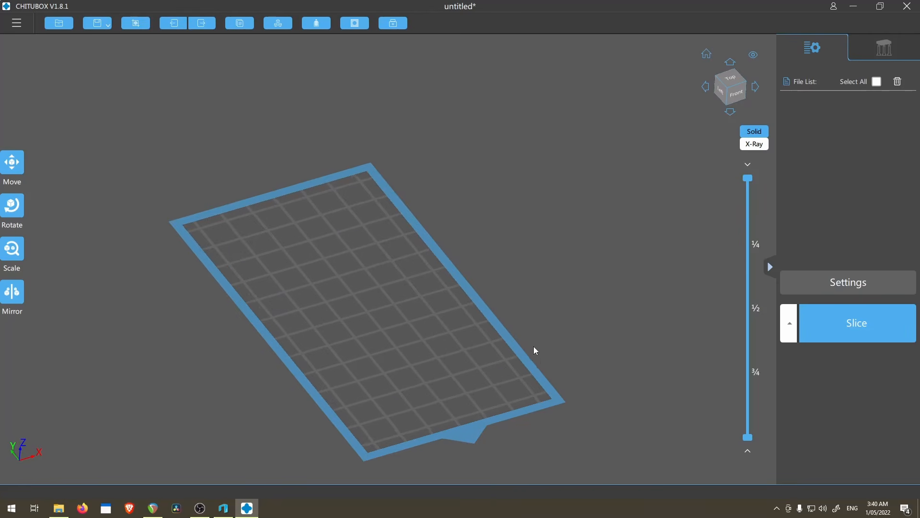
pyautogui.moveTo(533, 346); pyautogui.dragTo(453, 327, button='middle')
pyautogui.moveTo(453, 327); pyautogui.dragTo(507, 333, button='right')
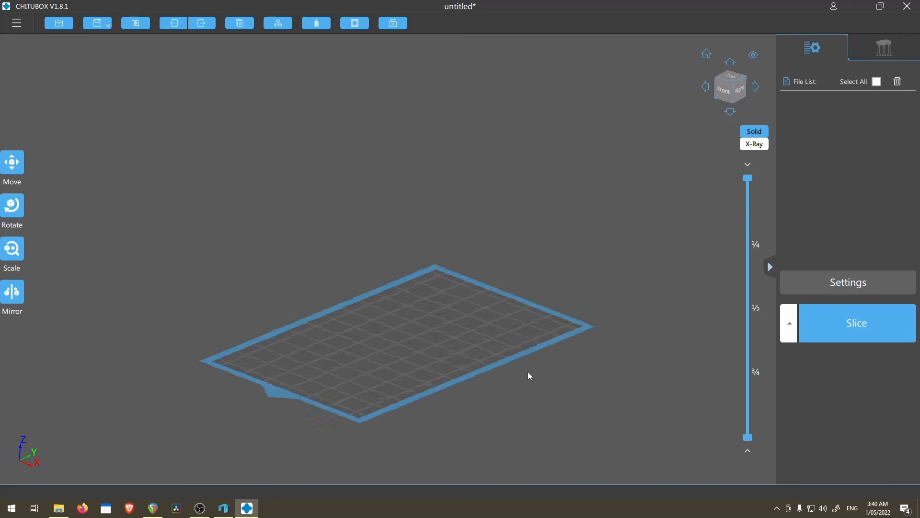
pyautogui.moveTo(529, 375); pyautogui.dragTo(438, 356, button='right')
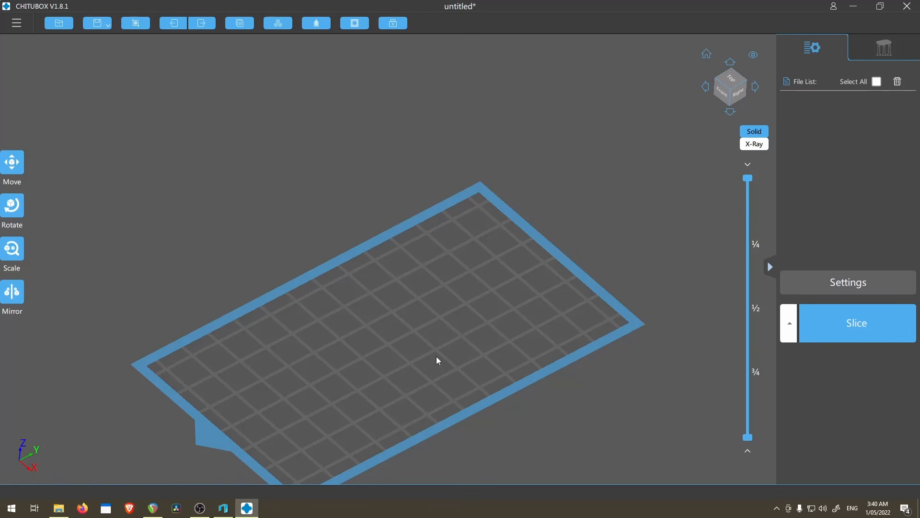
pyautogui.moveTo(436, 359); pyautogui.dragTo(487, 355, button='right')
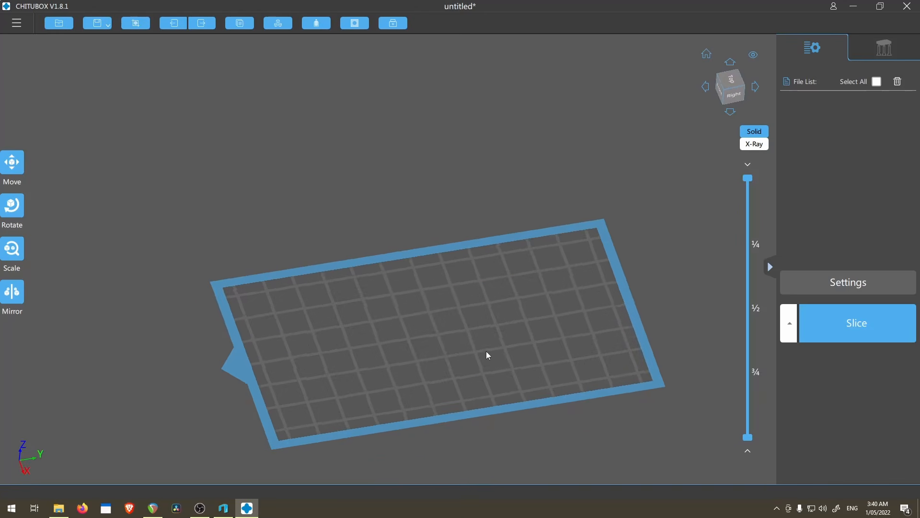
pyautogui.scroll(2, 488, 354)
# Step: Load SS-BASE.stl from the Techno Sun goddess folder onto the build plate
pyautogui.click(59, 509)
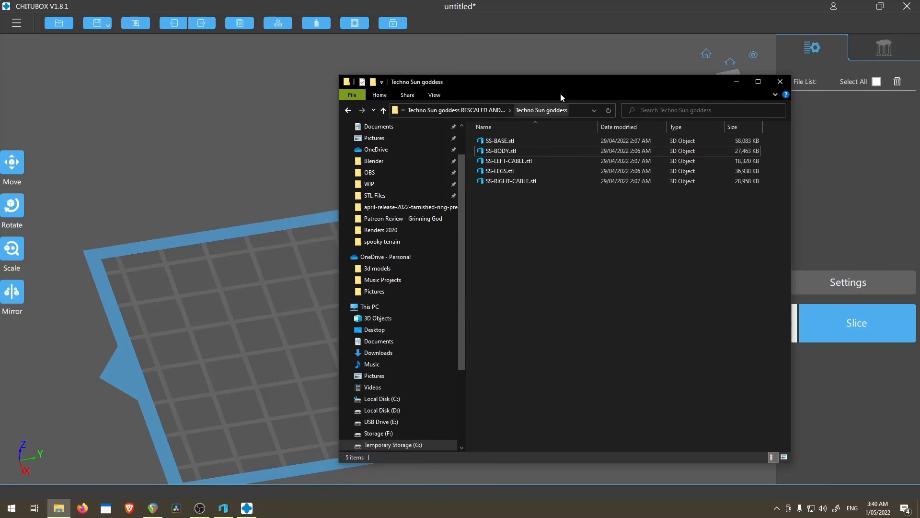
pyautogui.moveTo(561, 95); pyautogui.dragTo(543, 87)
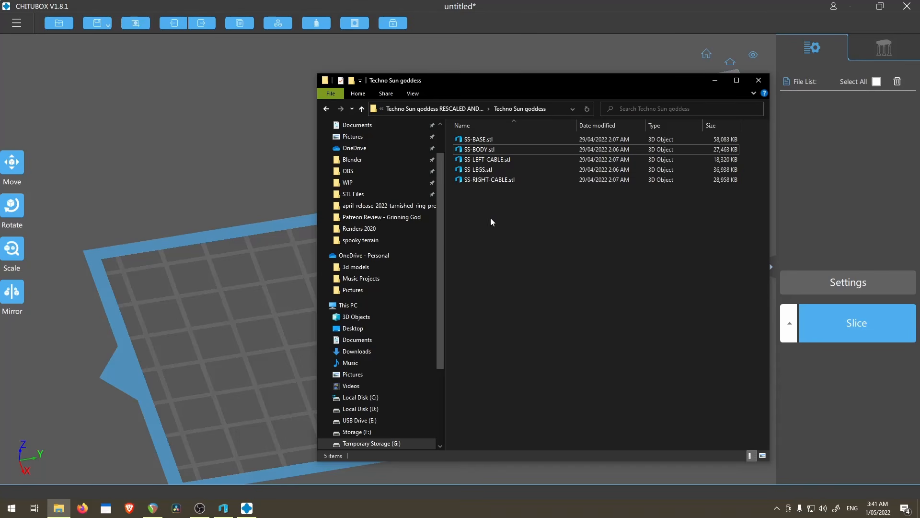
pyautogui.moveTo(499, 136); pyautogui.dragTo(275, 307)
# Step: Rotate the base so it stands steeply tilted on its rim above the build plate
pyautogui.moveTo(467, 342); pyautogui.dragTo(480, 311, button='right')
pyautogui.scroll(-3, 468, 338)
pyautogui.scroll(1, 457, 239)
pyautogui.scroll(2, 456, 243)
pyautogui.scroll(-2, 465, 252)
pyautogui.scroll(3, 547, 315)
pyautogui.scroll(-1, 550, 315)
pyautogui.click(15, 206)
pyautogui.scroll(-3, 411, 240)
pyautogui.moveTo(411, 240); pyautogui.dragTo(435, 241, button='right')
pyautogui.moveTo(431, 251); pyautogui.dragTo(426, 288)
pyautogui.doubleClick(425, 289)
pyautogui.moveTo(425, 290); pyautogui.dragTo(514, 237, button='right')
pyautogui.scroll(-2, 444, 249)
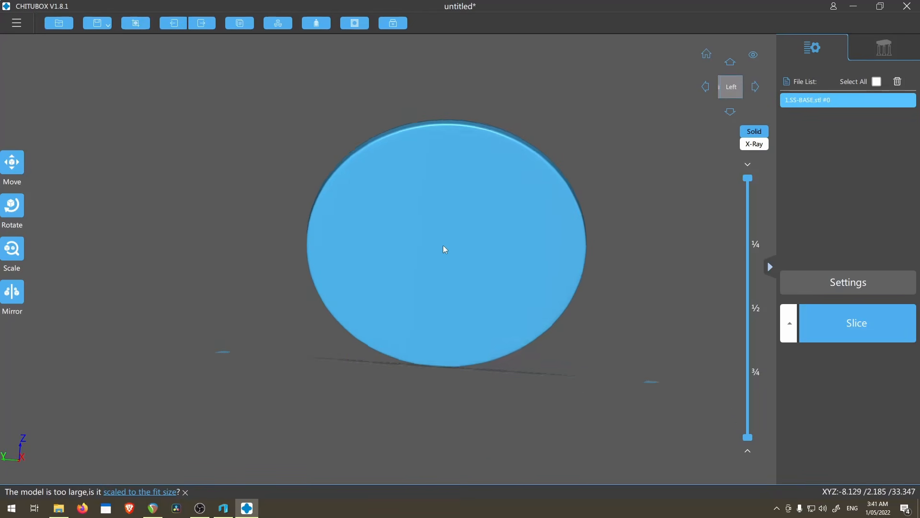
# Step: Lower the layer preview to layer 307 and examine the base's engraved detail along the cut edge
pyautogui.moveTo(444, 249); pyautogui.dragTo(507, 313, button='right')
pyautogui.click(492, 398)
pyautogui.scroll(5, 373, 365)
pyautogui.moveTo(373, 365); pyautogui.dragTo(710, 202, button='right')
pyautogui.moveTo(751, 179); pyautogui.dragTo(736, 379)
pyautogui.scroll(4, 478, 347)
pyautogui.moveTo(354, 462); pyautogui.dragTo(410, 350, button='middle')
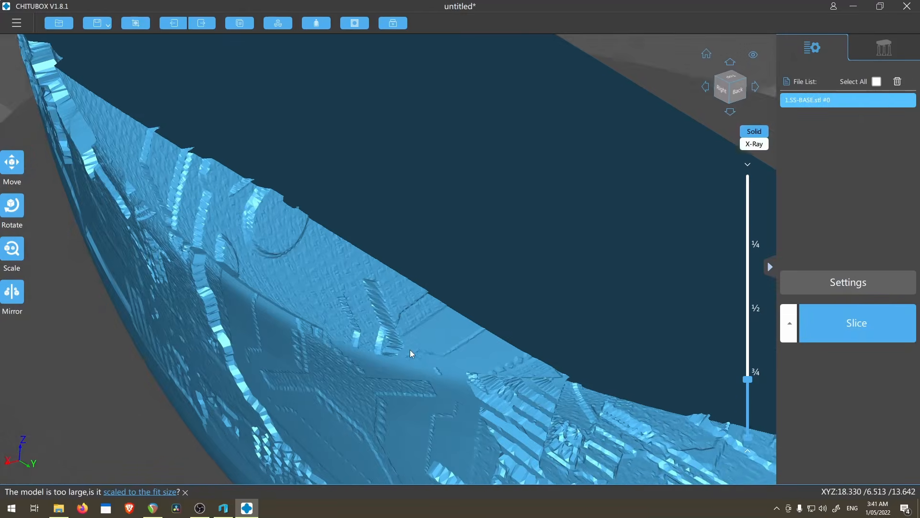
pyautogui.scroll(2, 405, 331)
pyautogui.scroll(4, 297, 163)
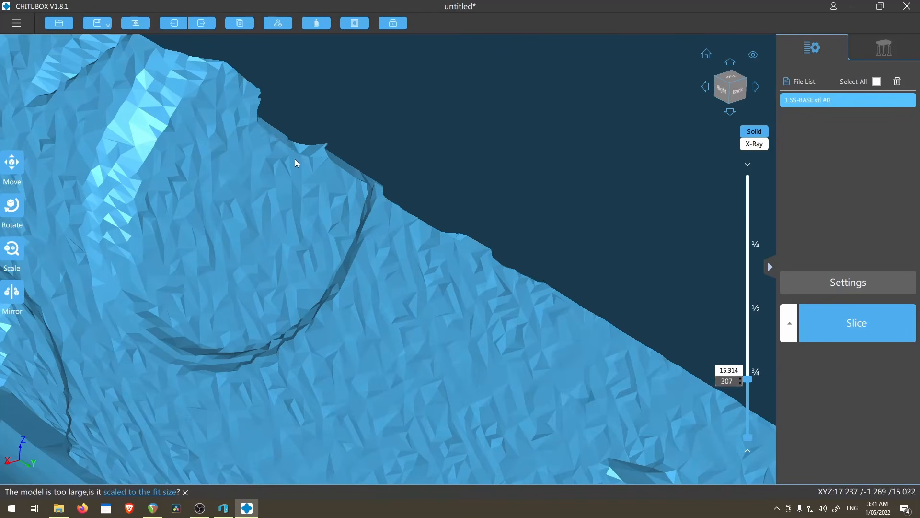
pyautogui.scroll(2, 297, 163)
pyautogui.scroll(-4, 291, 201)
pyautogui.moveTo(291, 200); pyautogui.dragTo(407, 424, button='middle')
# Step: Step the preview layer by layer up to layer 315, checking how the small raised details begin printing
pyautogui.press('Up')
pyautogui.press('Up')
pyautogui.press('Up')
pyautogui.press('Up')
pyautogui.press('Up')
pyautogui.press('Up')
pyautogui.press('Up')
pyautogui.press('Up')
pyautogui.press('Up')
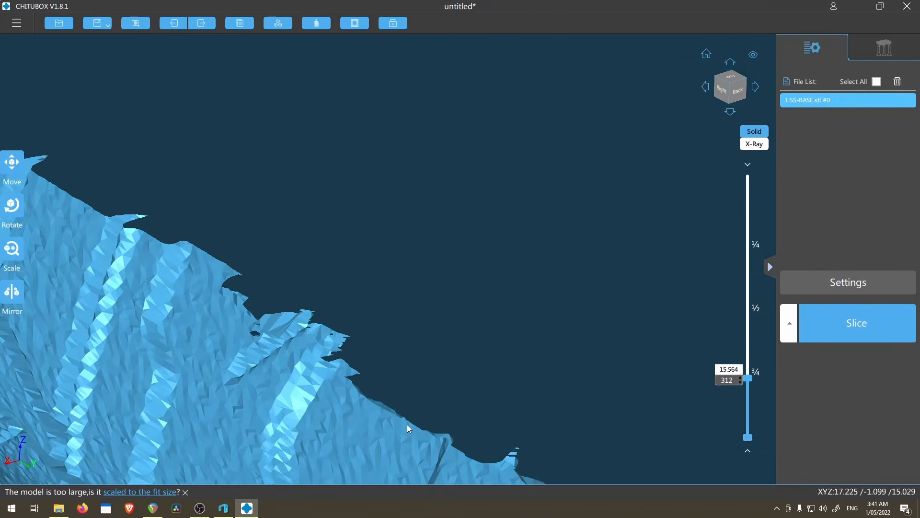
pyautogui.press('Down')
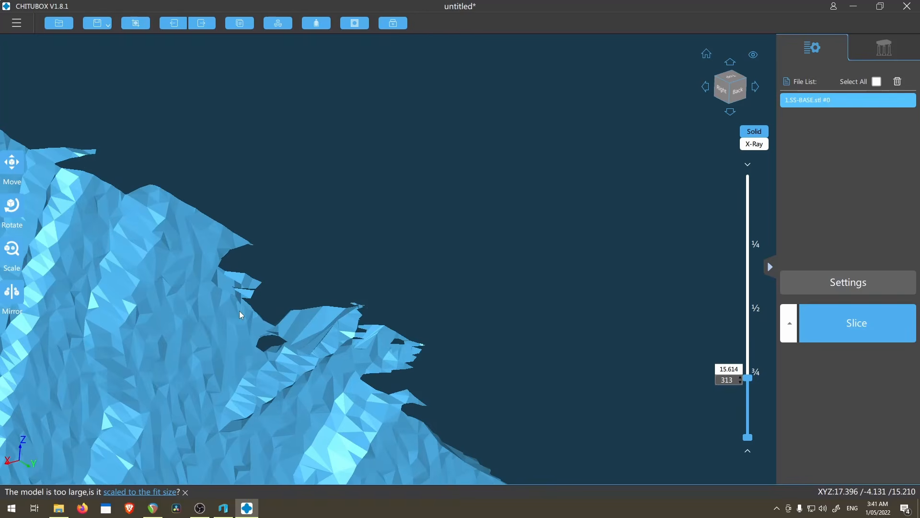
pyautogui.press('Up')
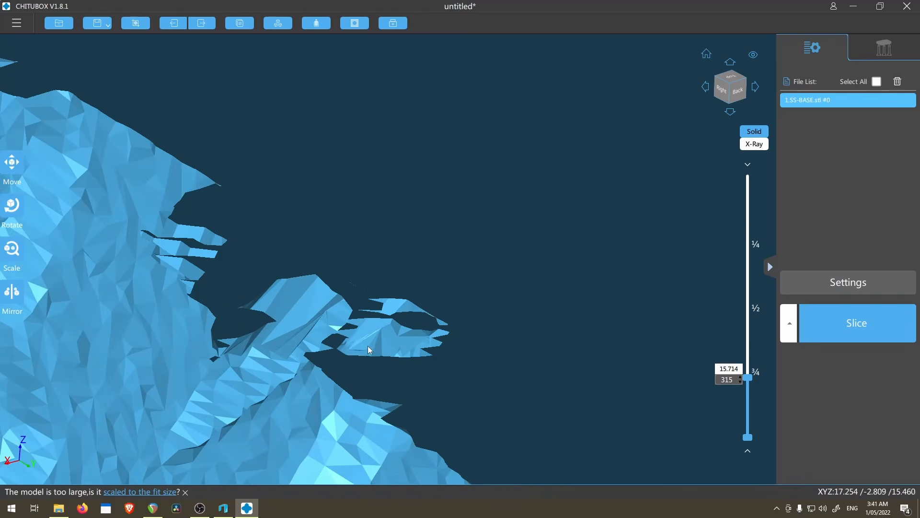
# Step: Restore the full-height preview of the tilted base and view it from the back
pyautogui.scroll(-10, 362, 339)
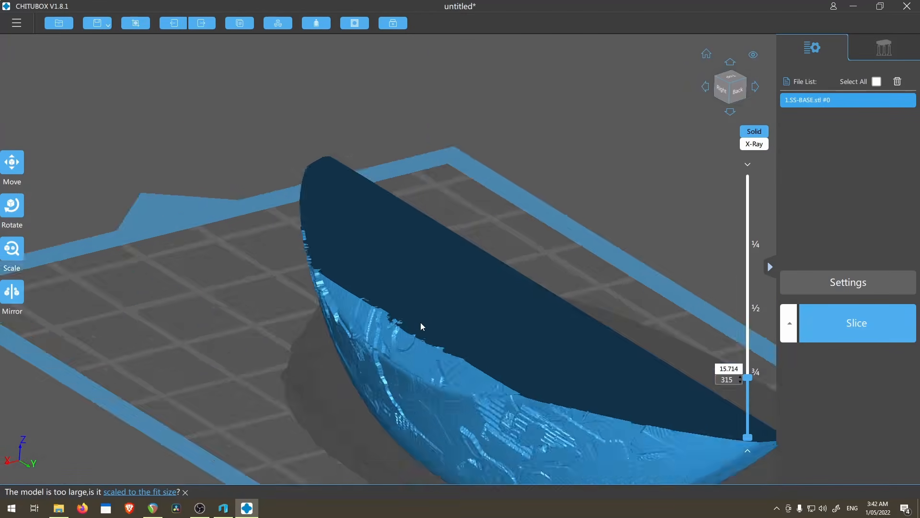
pyautogui.moveTo(399, 339); pyautogui.dragTo(482, 317)
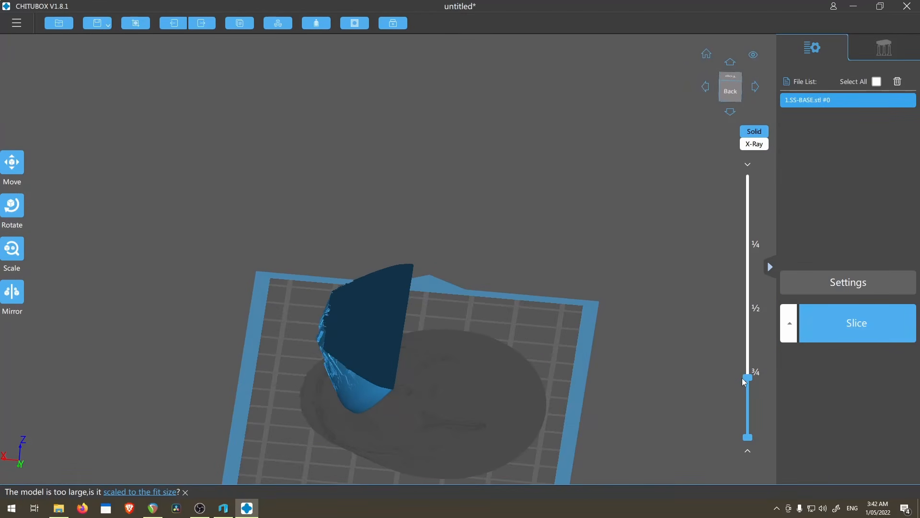
pyautogui.moveTo(742, 378); pyautogui.dragTo(747, 178)
pyautogui.scroll(-3, 555, 234)
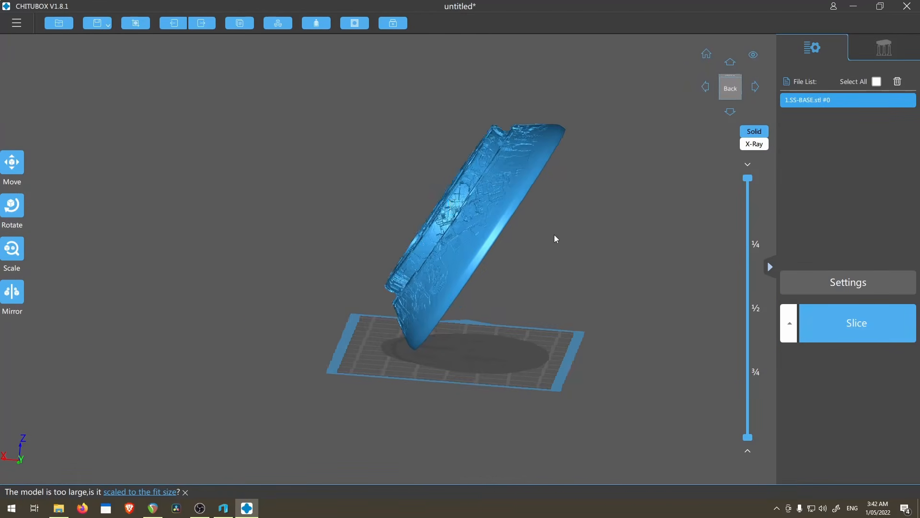
# Step: Adjust the base's tilt and its position on the build plate, at X 5.53 and Y -0.25
pyautogui.click(11, 201)
pyautogui.moveTo(501, 229); pyautogui.dragTo(497, 224)
pyautogui.click(496, 220)
pyautogui.moveTo(499, 230); pyautogui.dragTo(542, 344, button='right')
pyautogui.moveTo(464, 317); pyautogui.dragTo(429, 311)
# Step: Lower the layer preview of the re-tilted base to layer 375 and inspect the surface detail up close
pyautogui.moveTo(430, 310); pyautogui.dragTo(644, 253, button='right')
pyautogui.scroll(5, 408, 304)
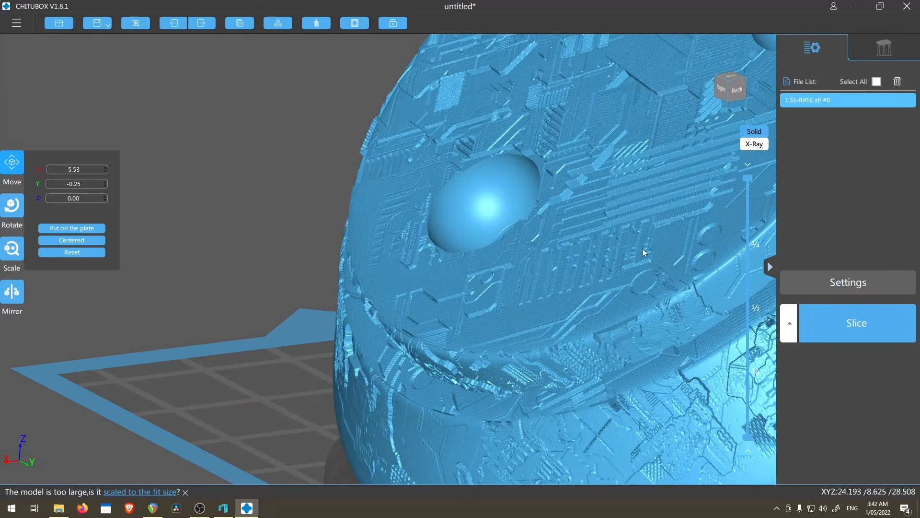
pyautogui.moveTo(746, 284); pyautogui.dragTo(748, 382)
pyautogui.moveTo(637, 323); pyautogui.dragTo(606, 364, button='right')
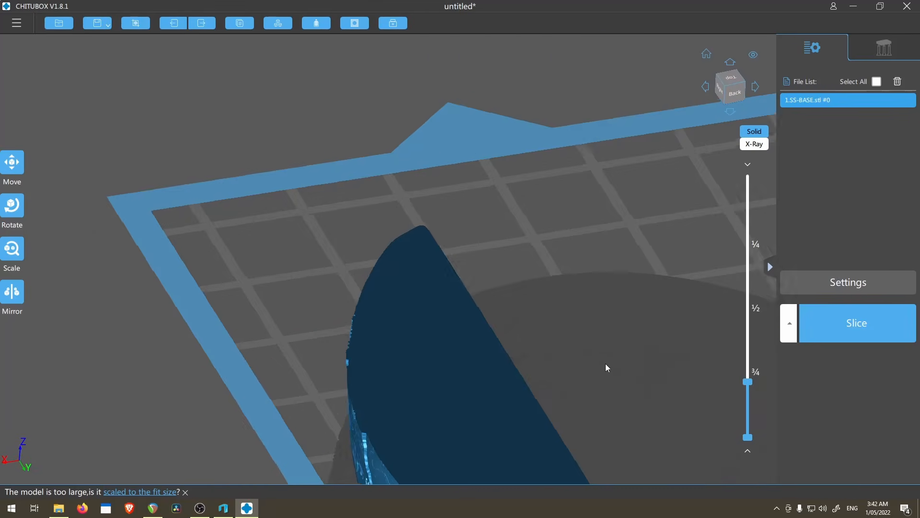
pyautogui.moveTo(606, 364); pyautogui.dragTo(656, 284)
pyautogui.moveTo(748, 383); pyautogui.dragTo(746, 351)
pyautogui.scroll(4, 333, 345)
pyautogui.scroll(5, 401, 196)
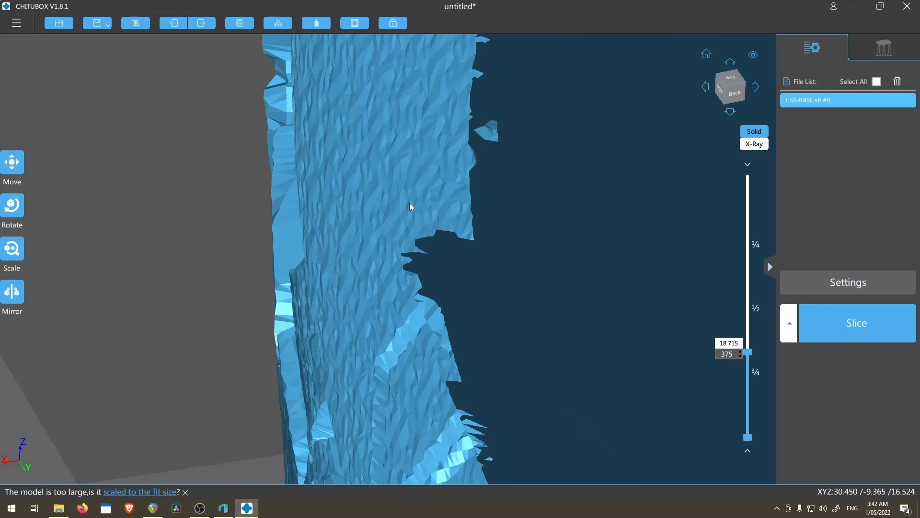
# Step: Lower the preview to layer 358 and examine the fine surface detail for unsupported areas
pyautogui.moveTo(748, 353); pyautogui.dragTo(748, 355)
pyautogui.moveTo(645, 366); pyautogui.dragTo(495, 343)
pyautogui.scroll(5, 369, 349)
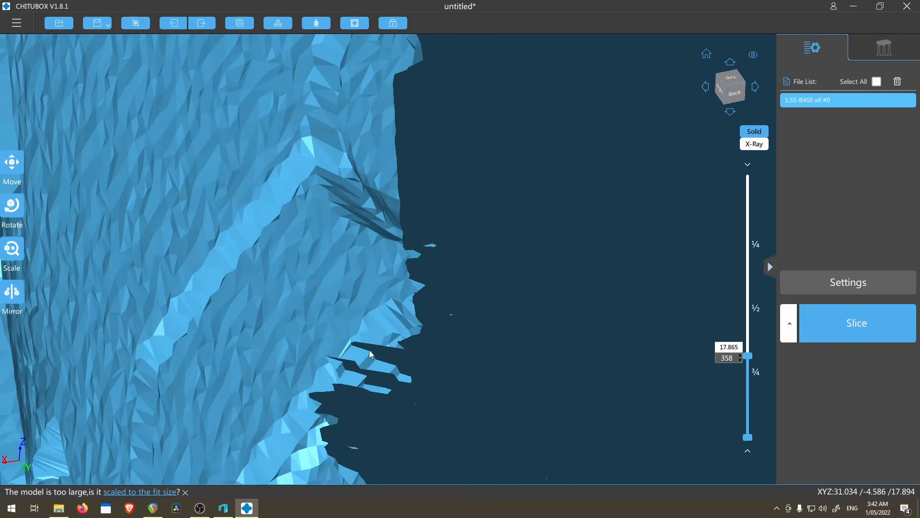
# Step: Follow the cut edge from the back of the base and raise the layer preview to layer 362 to examine its protrusions
pyautogui.scroll(-5, 275, 294)
pyautogui.scroll(-4, 298, 288)
pyautogui.moveTo(299, 288); pyautogui.dragTo(301, 262, button='right')
pyautogui.scroll(-3, 300, 263)
pyautogui.moveTo(276, 144); pyautogui.dragTo(398, 367)
pyautogui.scroll(3, 398, 372)
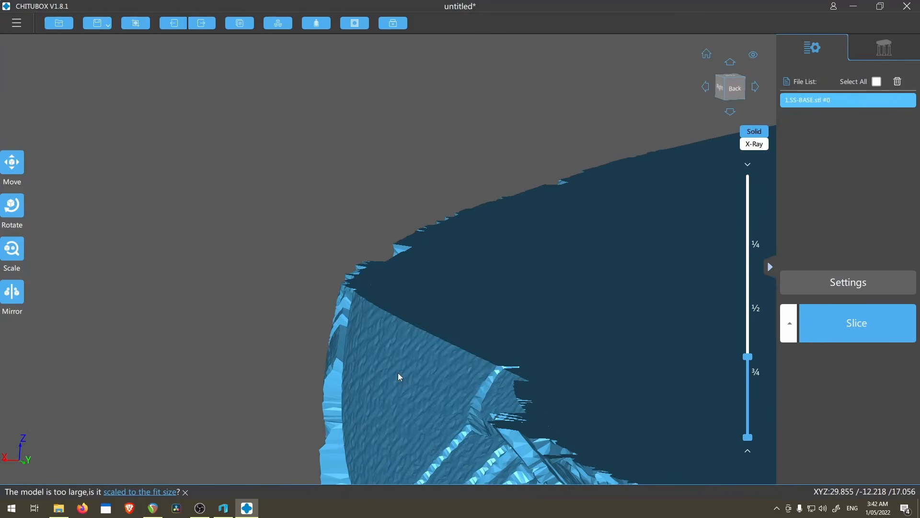
pyautogui.moveTo(536, 431); pyautogui.dragTo(430, 271)
pyautogui.scroll(4, 430, 272)
pyautogui.moveTo(430, 271); pyautogui.dragTo(343, 315, button='right')
pyautogui.scroll(3, 331, 336)
pyautogui.press('Down')
pyautogui.press('Down')
pyautogui.press('Down')
pyautogui.press('Down')
pyautogui.press('Down')
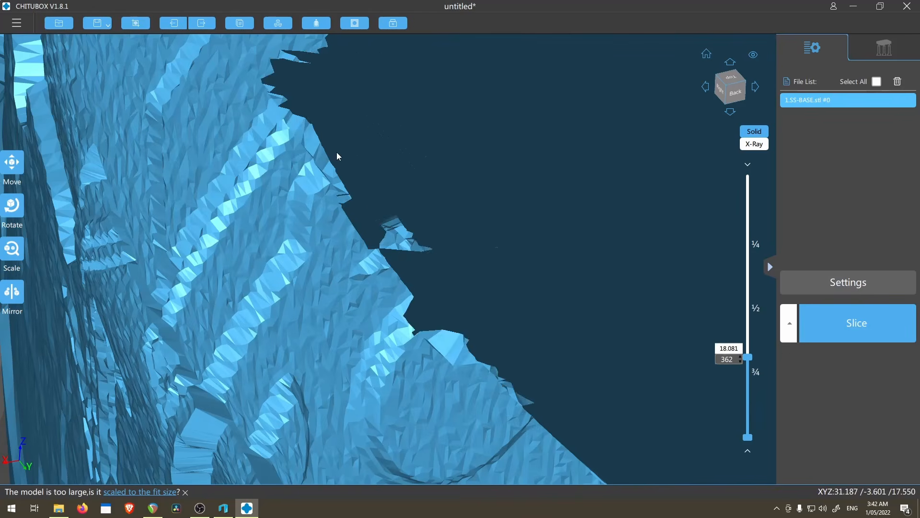
# Step: Step the preview through layers 361 to 367 and examine the small protruding detail beside the cut edge for islands
pyautogui.scroll(2, 359, 214)
pyautogui.press('Down')
pyautogui.press('Up')
pyautogui.press('Up')
pyautogui.press('Up')
pyautogui.press('Up')
pyautogui.press('Up')
pyautogui.press('Up')
pyautogui.press('Up')
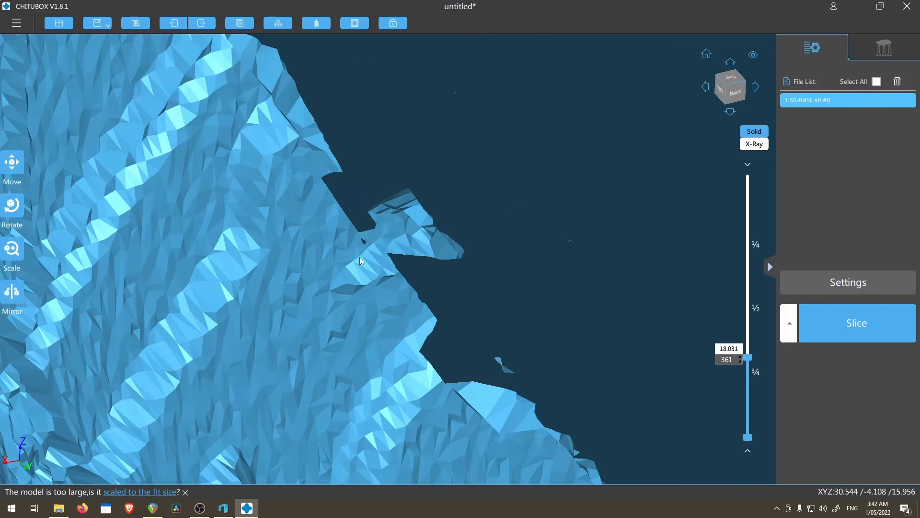
pyautogui.scroll(-2, 382, 307)
pyautogui.scroll(-6, 383, 308)
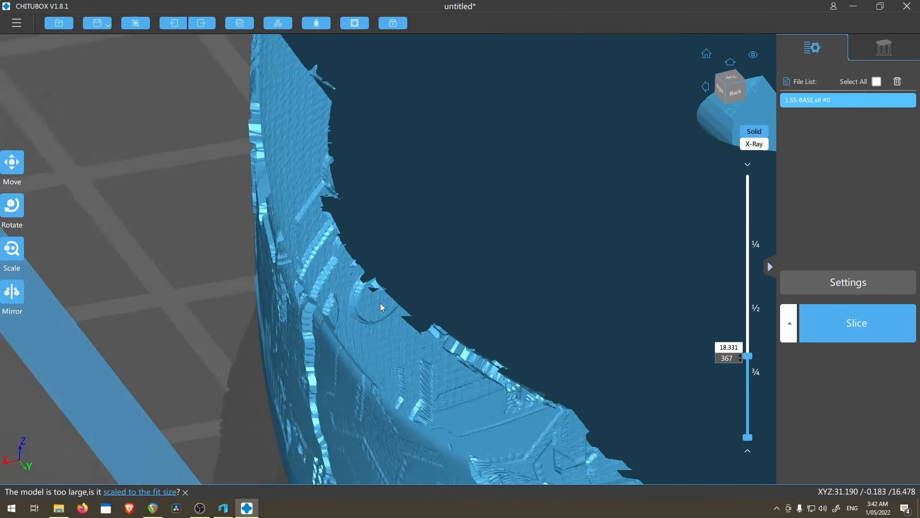
# Step: Restore the full-height preview of the base and view the whole tilted model from the back
pyautogui.moveTo(551, 256); pyautogui.dragTo(462, 320)
pyautogui.moveTo(750, 356); pyautogui.dragTo(758, 173)
pyautogui.moveTo(647, 216); pyautogui.dragTo(434, 287, button='right')
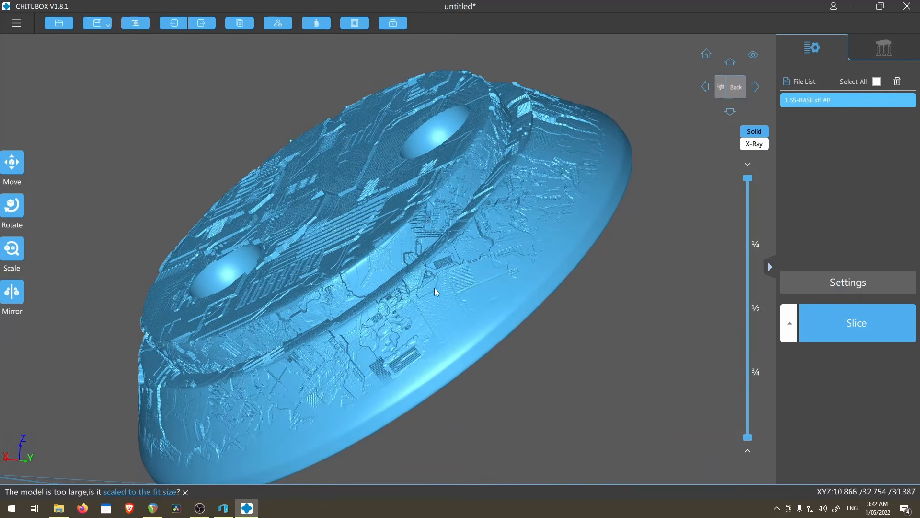
pyautogui.scroll(-3, 479, 257)
pyautogui.moveTo(480, 257); pyautogui.dragTo(426, 316, button='right')
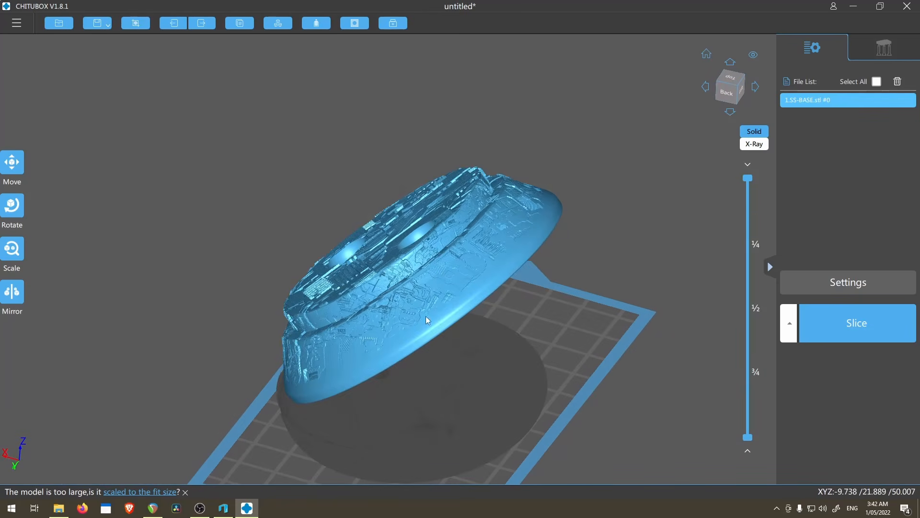
# Step: Lay the base flat on the build plate using Flatten by face and check it from above
pyautogui.click(12, 205)
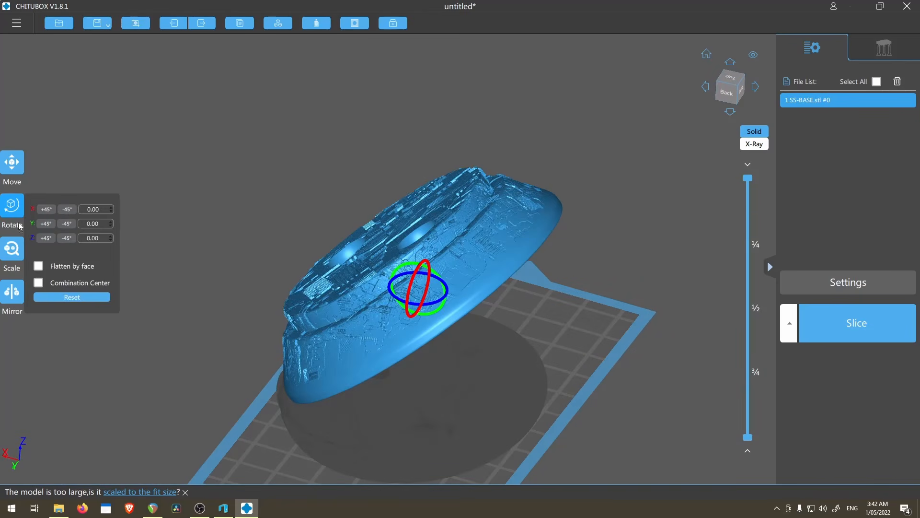
pyautogui.click(38, 266)
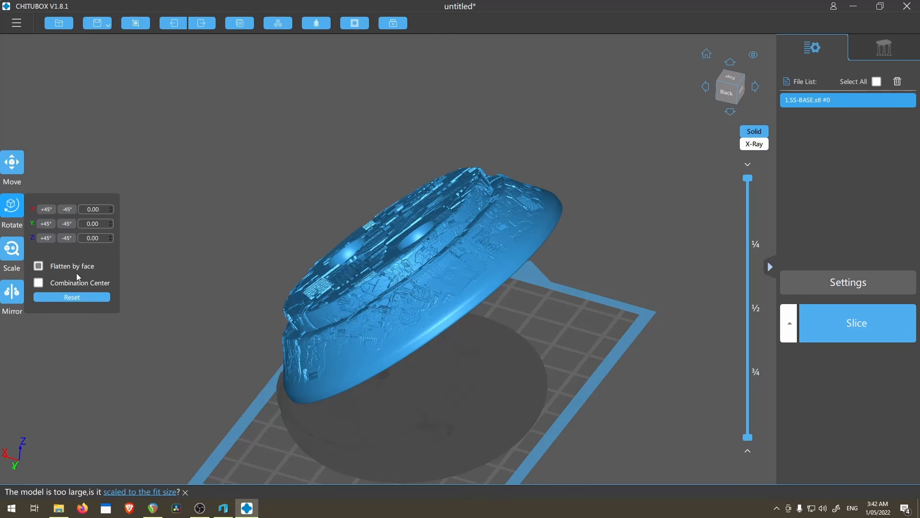
pyautogui.moveTo(211, 301); pyautogui.dragTo(218, 254, button='right')
pyautogui.click(373, 268)
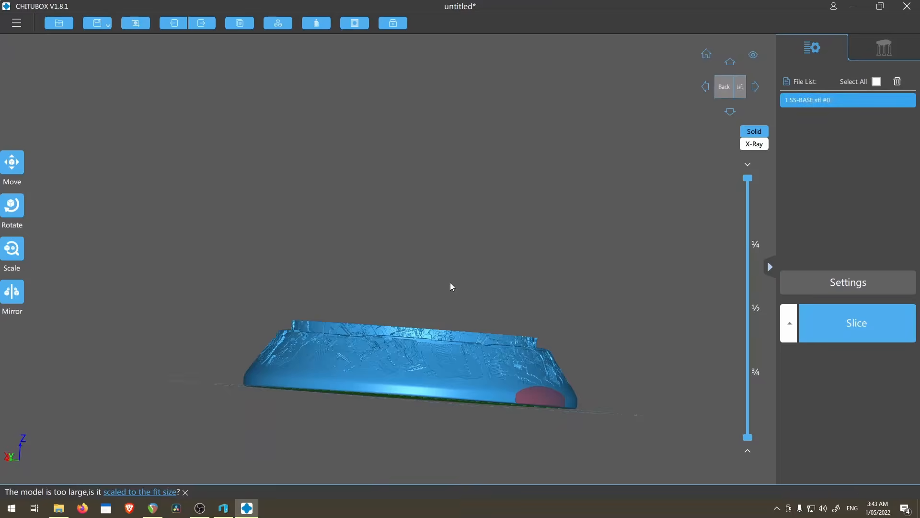
pyautogui.moveTo(450, 283); pyautogui.dragTo(446, 345, button='right')
pyautogui.scroll(4, 413, 408)
pyautogui.moveTo(392, 372); pyautogui.dragTo(365, 306, button='right')
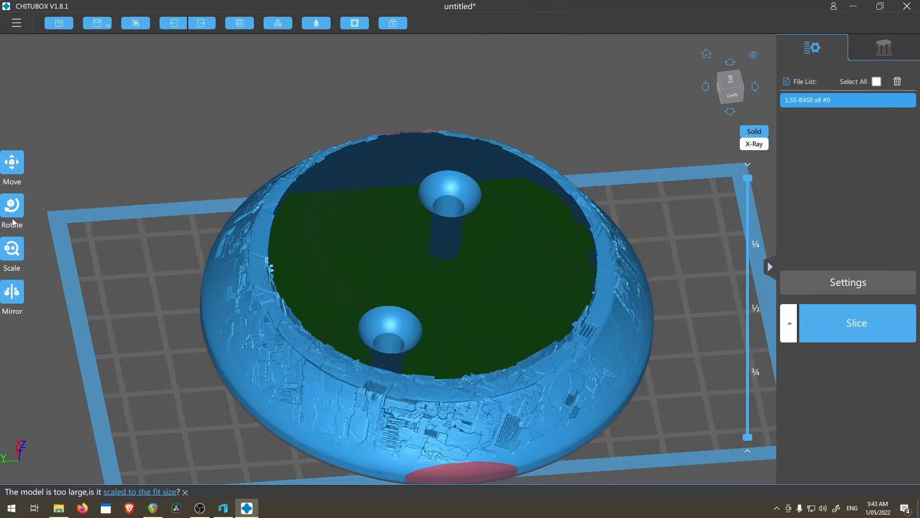
# Step: Tilt the flattened base to -47 degrees about X and rotate it 90 degrees about Z
pyautogui.click(12, 205)
pyautogui.moveTo(256, 298); pyautogui.dragTo(415, 272, button='right')
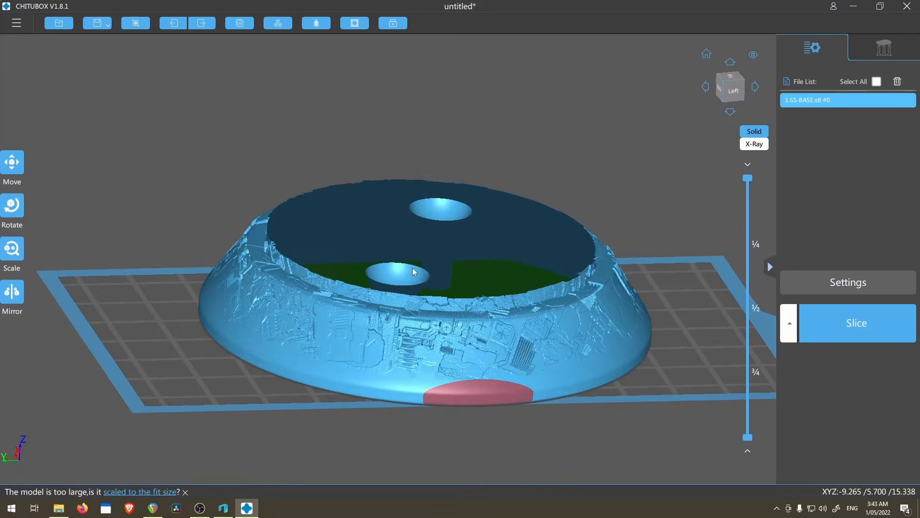
pyautogui.click(15, 205)
pyautogui.moveTo(403, 320); pyautogui.dragTo(410, 300)
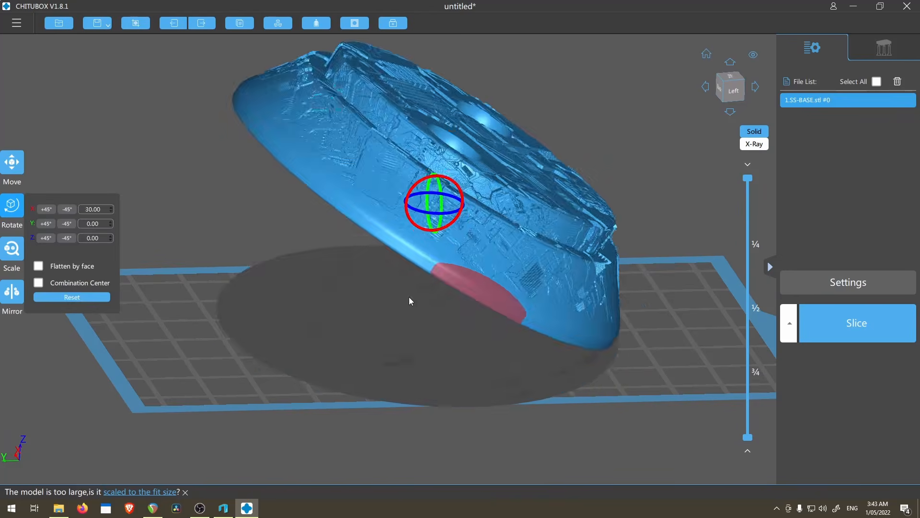
pyautogui.moveTo(384, 235); pyautogui.dragTo(475, 307, button='right')
pyautogui.doubleClick(94, 238)
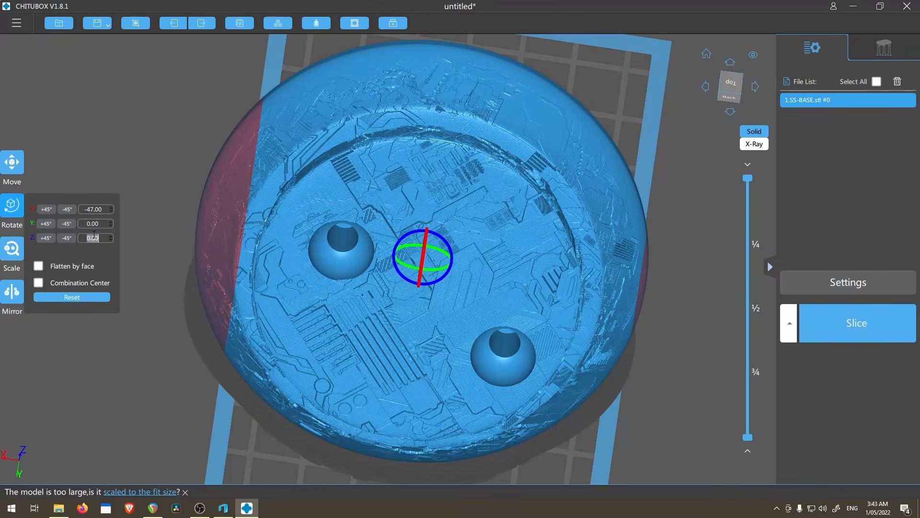
pyautogui.write('90')
# Step: Lower the layer preview of the newly tilted base to layer 329 and view its cut edge up close
pyautogui.scroll(-3, 206, 169)
pyautogui.moveTo(206, 168); pyautogui.dragTo(328, 298, button='right')
pyautogui.scroll(5, 336, 313)
pyautogui.scroll(2, 329, 297)
pyautogui.press('Up')
pyautogui.press('Up')
pyautogui.press('Up')
pyautogui.press('Up')
pyautogui.press('Up')
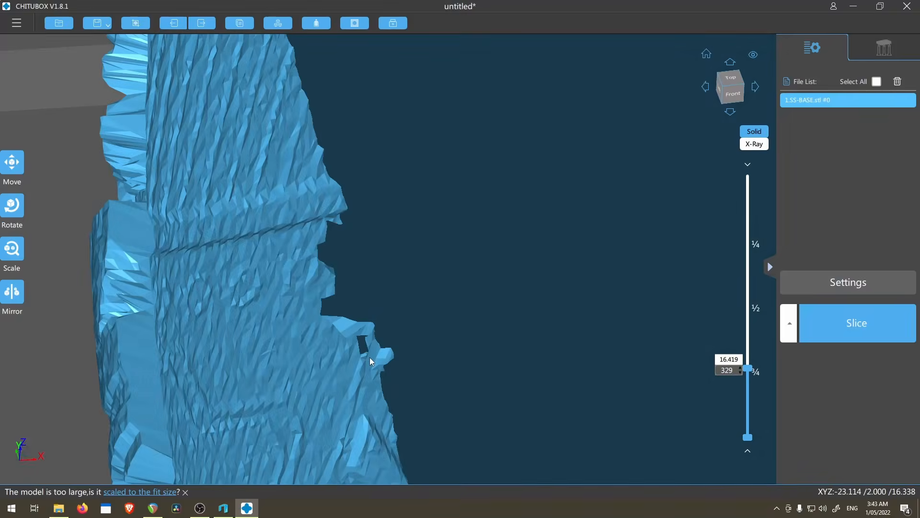
# Step: Step the preview up to layer 338 and examine the protruding surface details for detached islands
pyautogui.press('Up')
pyautogui.press('Up')
pyautogui.press('Up')
pyautogui.press('Up')
pyautogui.press('Up')
pyautogui.press('Up')
pyautogui.press('Up')
pyautogui.press('Up')
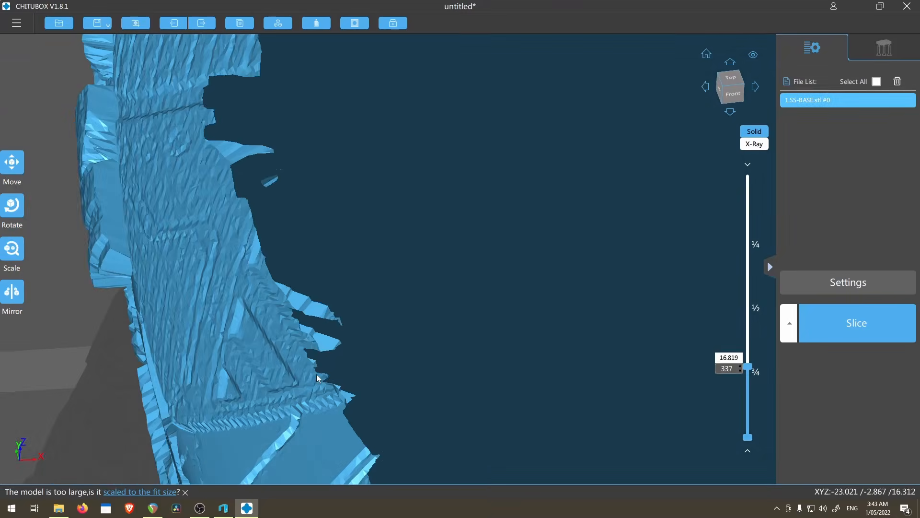
pyautogui.press('Up')
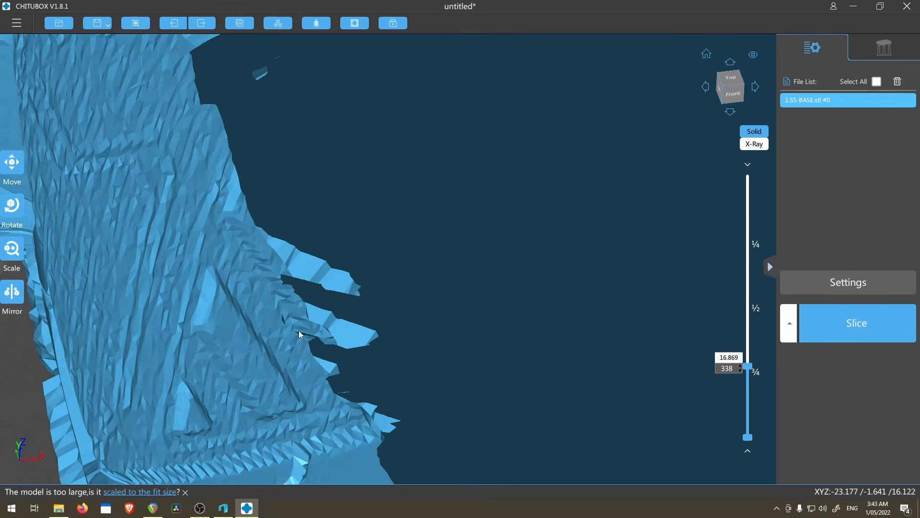
# Step: Raise the preview to layer 381 while following the base's inner cut edge
pyautogui.scroll(2, 285, 332)
pyautogui.moveTo(279, 318); pyautogui.dragTo(323, 415)
pyautogui.press('Up')
pyautogui.press('Up')
pyautogui.press('Up')
pyautogui.press('Up')
pyautogui.press('Up')
pyautogui.press('Up')
pyautogui.press('Up')
pyautogui.press('Up')
pyautogui.press('Up')
pyautogui.press('Up')
pyautogui.press('Up')
pyautogui.press('Up')
pyautogui.press('Up')
pyautogui.press('Up')
pyautogui.press('Up')
pyautogui.press('Up')
pyautogui.press('Up')
pyautogui.press('Up')
pyautogui.press('Up')
pyautogui.press('Up')
pyautogui.press('Up')
pyautogui.press('Up')
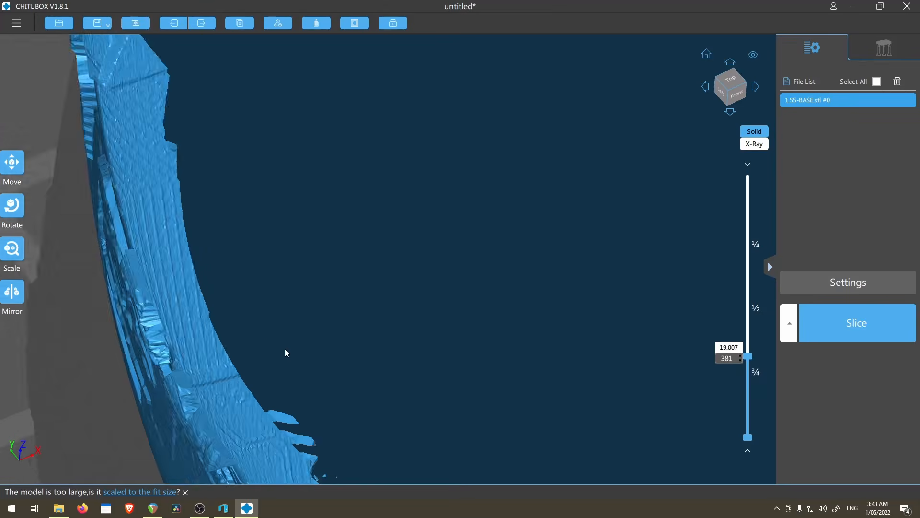
# Step: Inspect the small protrusions along the cut edge up close with the preview at layer 375
pyautogui.scroll(2, 286, 354)
pyautogui.press('Up')
pyautogui.press('Up')
pyautogui.scroll(2, 236, 236)
pyautogui.scroll(2, 235, 236)
pyautogui.press('Up')
pyautogui.press('Up')
pyautogui.press('Up')
pyautogui.press('Up')
pyautogui.press('Up')
pyautogui.press('Up')
pyautogui.press('Up')
pyautogui.press('Up')
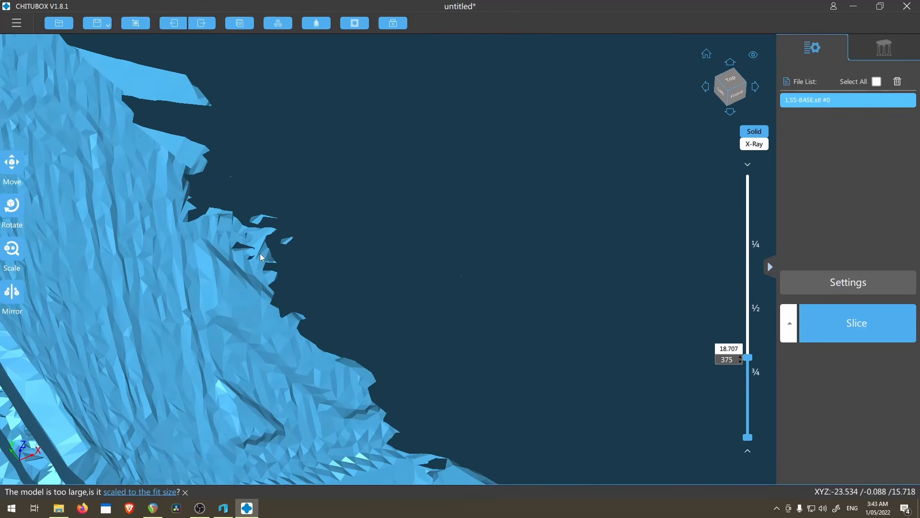
# Step: Raise the preview to layer 744 and view the raised rim detail near the peg socket
pyautogui.scroll(-6, 252, 223)
pyautogui.moveTo(251, 223); pyautogui.dragTo(281, 326, button='right')
pyautogui.scroll(3, 315, 305)
pyautogui.scroll(-5, 315, 306)
pyautogui.scroll(4, 281, 326)
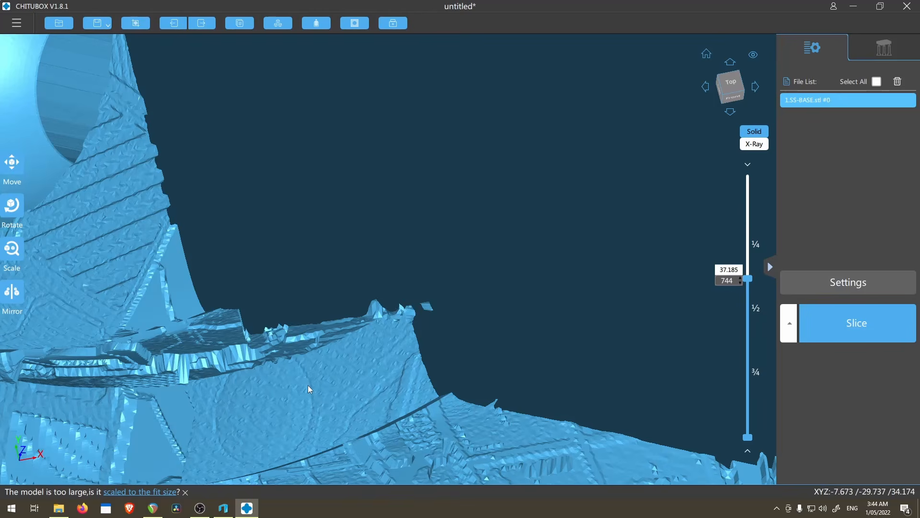
# Step: Step the preview down to layer 664 and check the raised detail along the rim for unsupported areas
pyautogui.scroll(3, 258, 382)
pyautogui.press('Down')
pyautogui.press('Down')
pyautogui.press('Down')
pyautogui.press('Down')
pyautogui.press('Down')
pyautogui.press('Down')
pyautogui.press('Down')
pyautogui.press('Down')
pyautogui.press('Down')
pyautogui.press('Down')
pyautogui.press('Down')
pyautogui.press('Down')
pyautogui.press('Down')
pyautogui.press('Down')
pyautogui.press('Down')
pyautogui.press('Down')
pyautogui.press('Down')
pyautogui.press('Down')
pyautogui.press('Down')
pyautogui.press('Down')
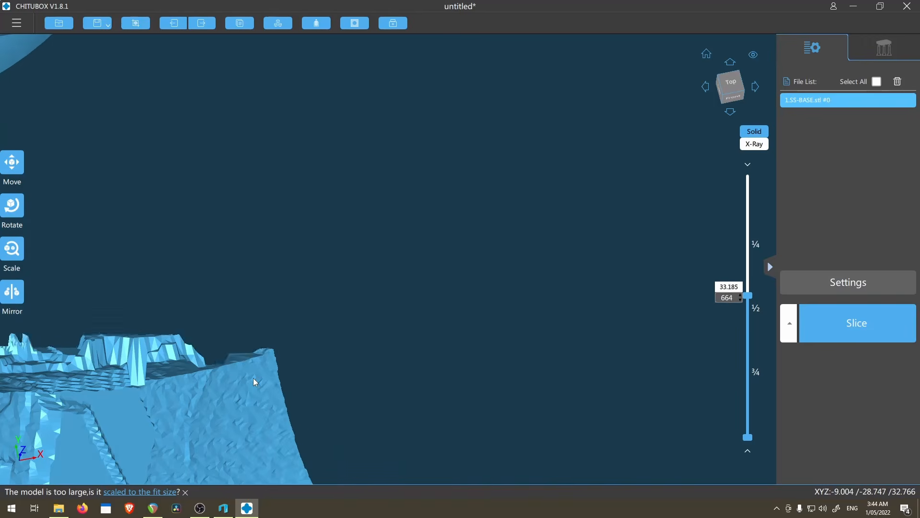
pyautogui.press('Up')
pyautogui.press('Up')
pyautogui.press('Up')
pyautogui.press('Up')
# Step: Lower the preview to layer 593 while inspecting the rim, ending with an overview around the peg socket
pyautogui.moveTo(76, 376); pyautogui.dragTo(392, 324, button='middle')
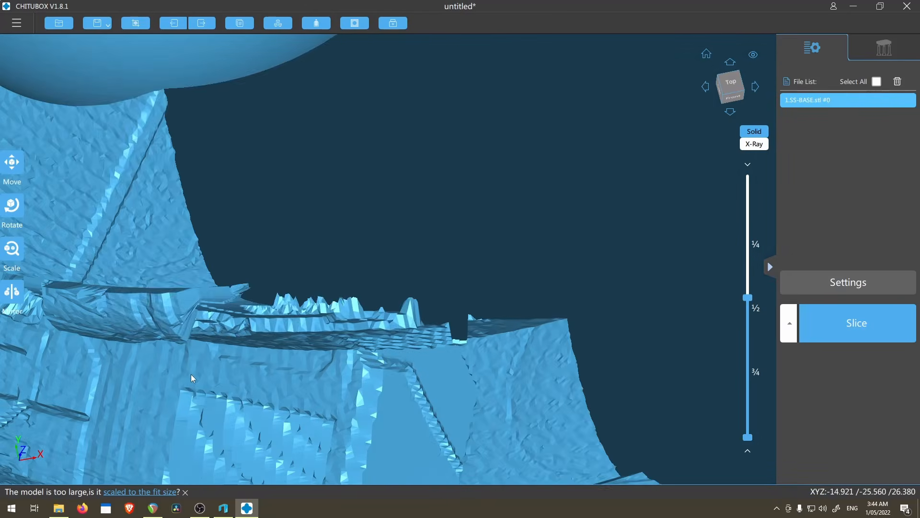
pyautogui.press('Down')
pyautogui.press('Down')
pyautogui.press('Down')
pyautogui.press('Down')
pyautogui.press('Down')
pyautogui.press('Down')
pyautogui.press('Down')
pyautogui.press('Down')
pyautogui.press('Down')
pyautogui.press('Down')
pyautogui.press('Down')
pyautogui.press('Down')
pyautogui.press('Down')
pyautogui.press('Down')
pyautogui.press('Down')
pyautogui.press('Down')
pyautogui.press('Down')
pyautogui.press('Down')
pyautogui.press('Down')
pyautogui.press('Down')
pyautogui.scroll(-5, 354, 380)
pyautogui.scroll(-5, 505, 362)
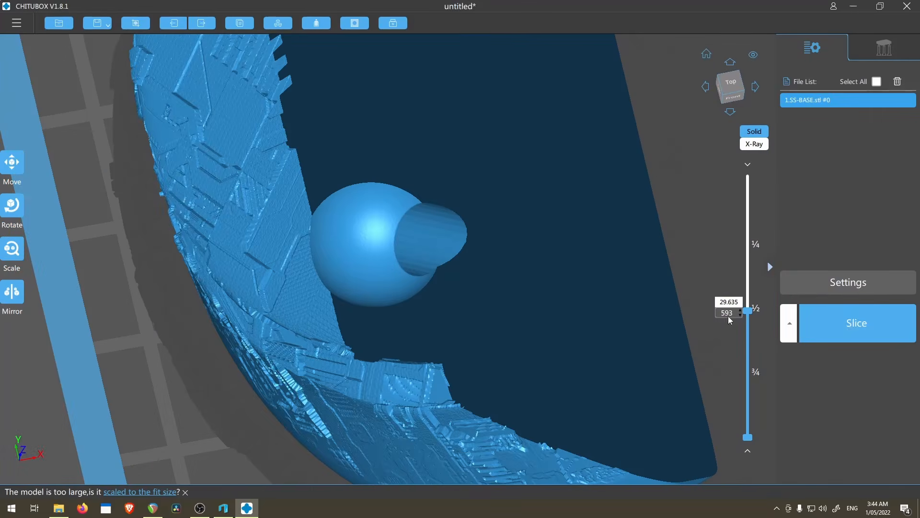
# Step: Restore the full-height preview, view the base from the back and inspect its rim detail at layer 496
pyautogui.moveTo(748, 310); pyautogui.dragTo(744, 95)
pyautogui.scroll(-3, 432, 192)
pyautogui.moveTo(432, 191); pyautogui.dragTo(366, 175, button='right')
pyautogui.scroll(5, 366, 174)
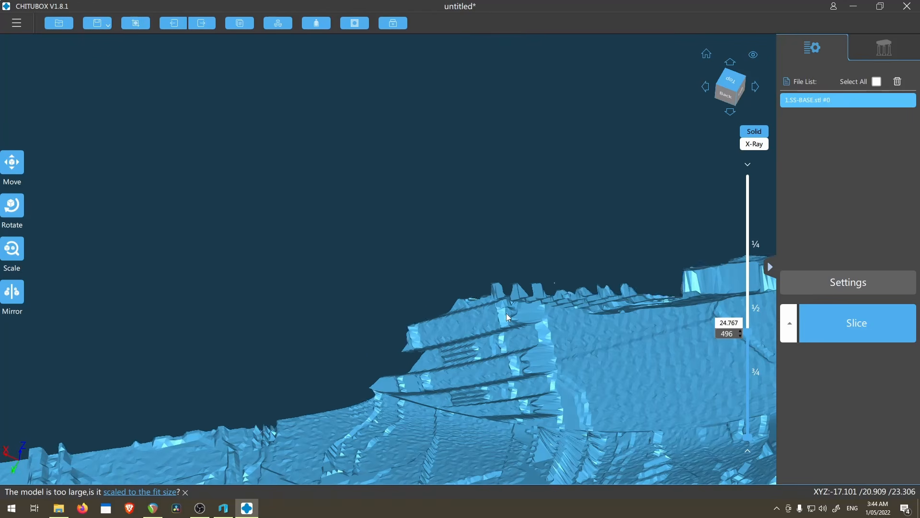
# Step: Step the layer preview back and forth around layer 492 and examine the raised rim detail at close range for islands
pyautogui.press('Up')
pyautogui.press('Up')
pyautogui.press('Up')
pyautogui.press('Up')
pyautogui.press('Up')
pyautogui.press('Up')
pyautogui.press('Up')
pyautogui.press('Up')
pyautogui.press('Down')
pyautogui.press('Down')
pyautogui.press('Down')
pyautogui.press('Down')
pyautogui.press('Down')
pyautogui.press('Down')
pyautogui.press('Down')
pyautogui.press('Down')
pyautogui.press('Down')
pyautogui.press('Down')
pyautogui.press('Down')
pyautogui.press('Down')
pyautogui.press('Down')
pyautogui.press('Down')
pyautogui.press('Down')
pyautogui.press('Down')
pyautogui.scroll(2, 480, 302)
pyautogui.press('Up')
pyautogui.press('Up')
pyautogui.press('Up')
pyautogui.press('Up')
pyautogui.press('Up')
pyautogui.press('Up')
pyautogui.press('Up')
pyautogui.press('Up')
pyautogui.press('Up')
pyautogui.press('Up')
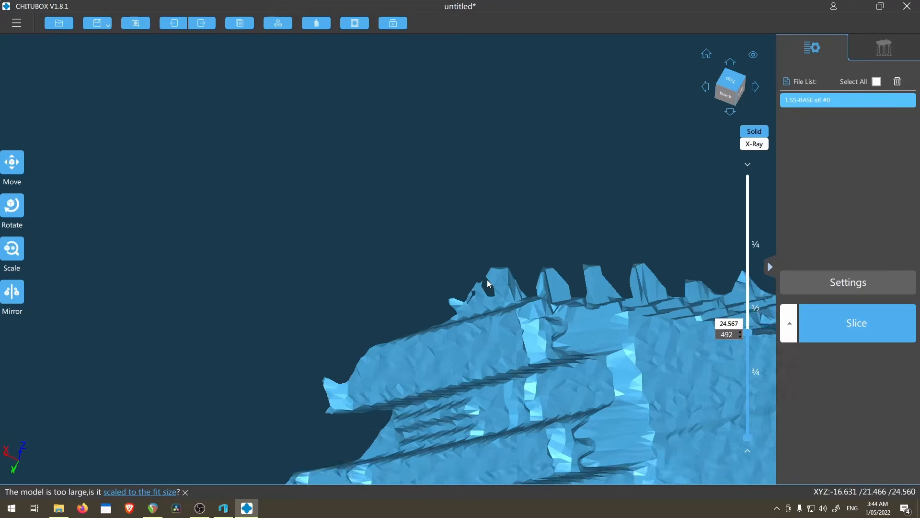
# Step: Continue through the layers of the rim detail, then restore the full-height preview and view the whole base from the back
pyautogui.press('Up')
pyautogui.press('Up')
pyautogui.press('Up')
pyautogui.press('Up')
pyautogui.press('Up')
pyautogui.press('Up')
pyautogui.press('Up')
pyautogui.press('Up')
pyautogui.press('Up')
pyautogui.press('Up')
pyautogui.press('Up')
pyautogui.press('Up')
pyautogui.press('Up')
pyautogui.press('Up')
pyautogui.press('Up')
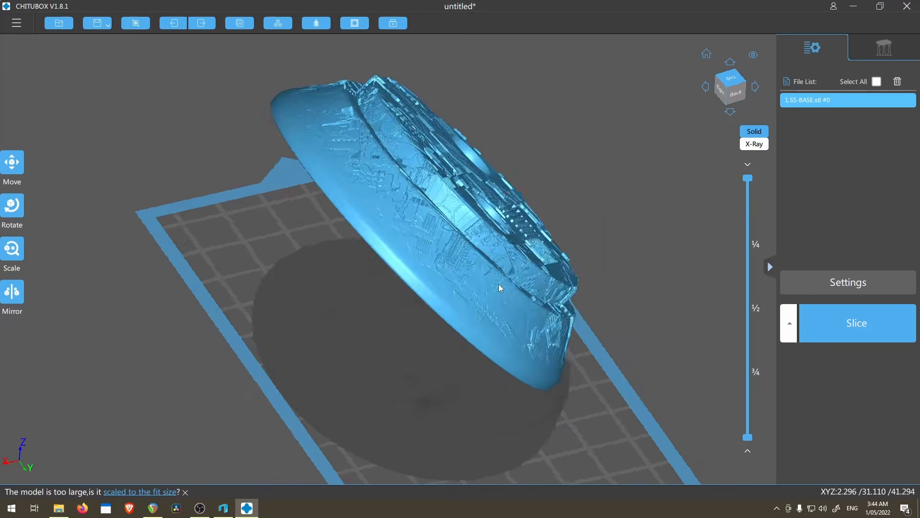
pyautogui.moveTo(498, 283); pyautogui.dragTo(487, 261, button='right')
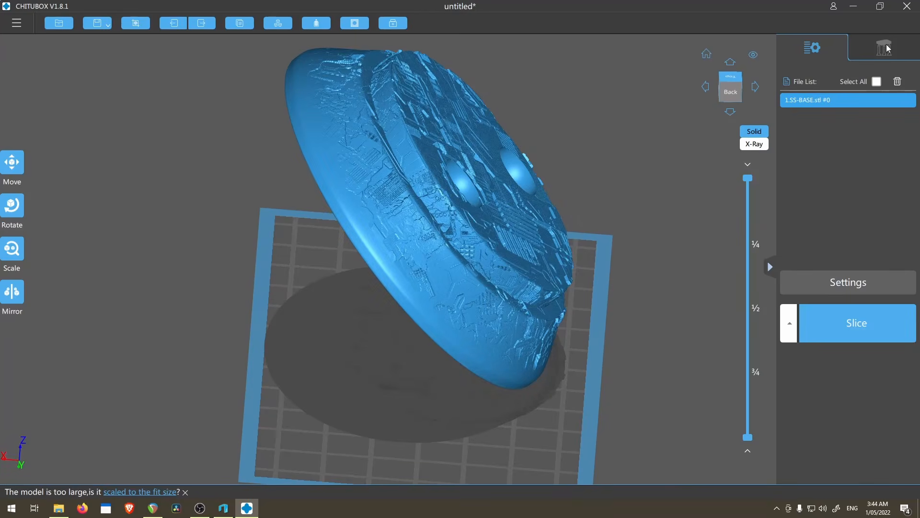
# Step: Open the support settings and compare the top contact and connection values of the Heavy, Medium and Light presets
pyautogui.click(887, 48)
pyautogui.moveTo(607, 275); pyautogui.dragTo(610, 334)
pyautogui.moveTo(610, 334); pyautogui.dragTo(576, 345, button='right')
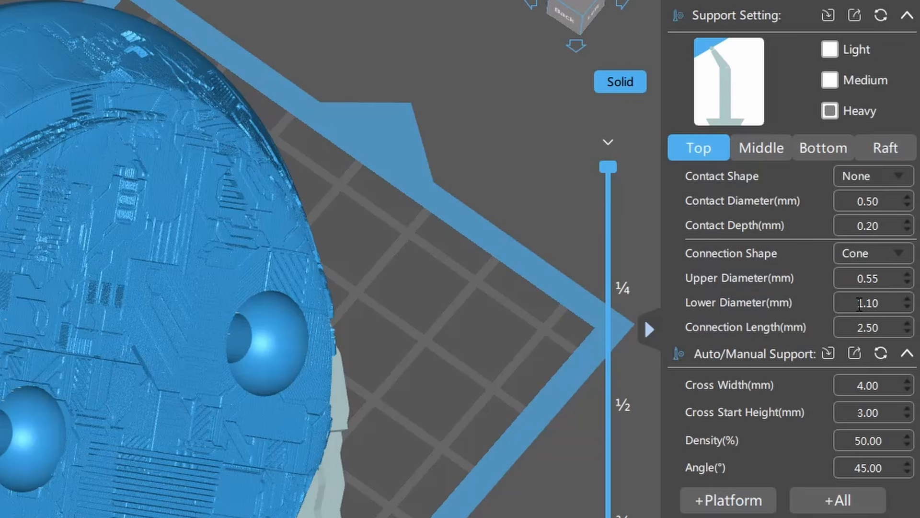
pyautogui.moveTo(860, 305)
pyautogui.click(830, 80)
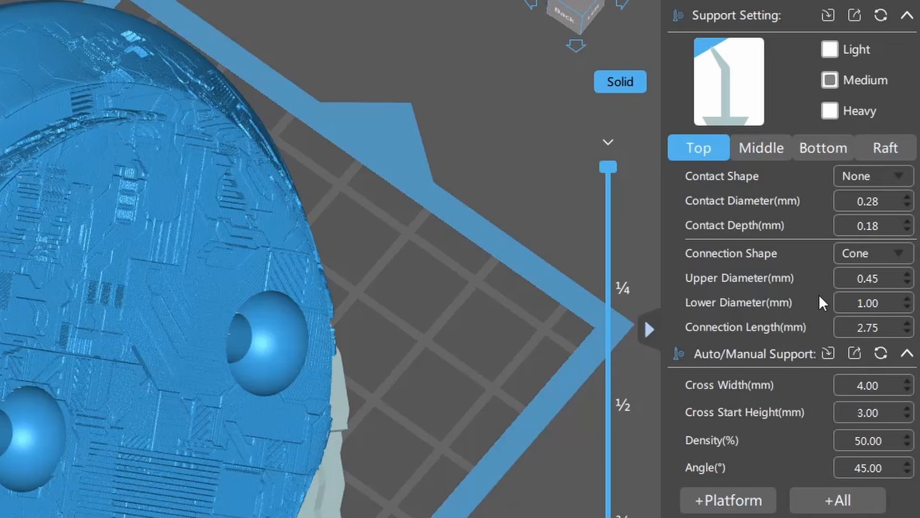
pyautogui.click(833, 46)
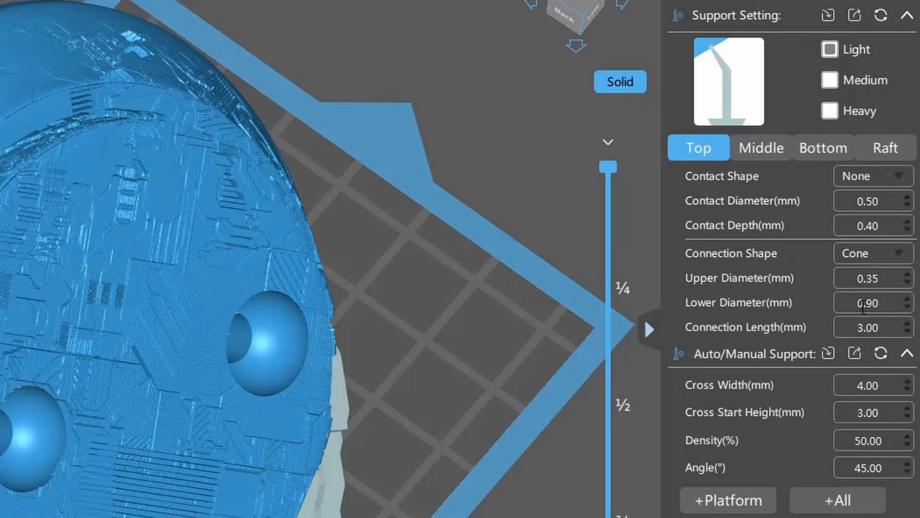
# Step: Set the Light preset's upper connection diameter to 0.26 mm and its lower diameter to 0.80 mm
pyautogui.moveTo(856, 280); pyautogui.dragTo(890, 278)
pyautogui.write('0.26')
pyautogui.press('Tab')
pyautogui.write('0.80')
pyautogui.press('Return')
pyautogui.click(890, 278)
pyautogui.click(879, 308)
# Step: Return the Light preset's upper connection diameter to 0.35 mm and its lower diameter to 0.9 mm
pyautogui.moveTo(898, 401)
pyautogui.hotkey('shift', 'Tab')
pyautogui.write('0.35')
pyautogui.press('Tab')
pyautogui.write('0.9')
pyautogui.press('Return')
# Step: Review the Bottom and Raft support settings and examine the base's underside edge above the raft
pyautogui.scroll(-2, 229, 365)
pyautogui.scroll(-4, 229, 366)
pyautogui.moveTo(229, 366); pyautogui.dragTo(374, 454, button='right')
pyautogui.scroll(4, 557, 382)
pyautogui.moveTo(557, 382); pyautogui.dragTo(594, 359, button='right')
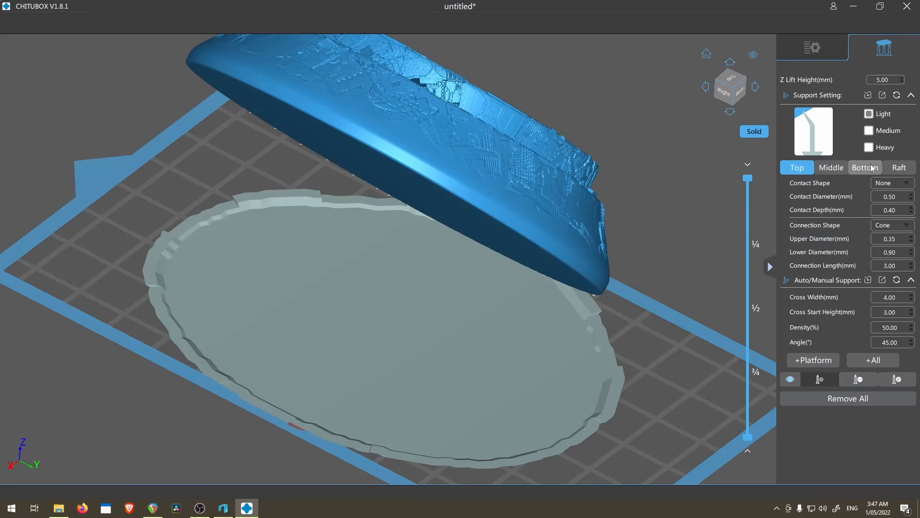
pyautogui.click(870, 164)
pyautogui.click(900, 167)
pyautogui.moveTo(427, 308); pyautogui.dragTo(347, 350, button='right')
pyautogui.scroll(3, 350, 351)
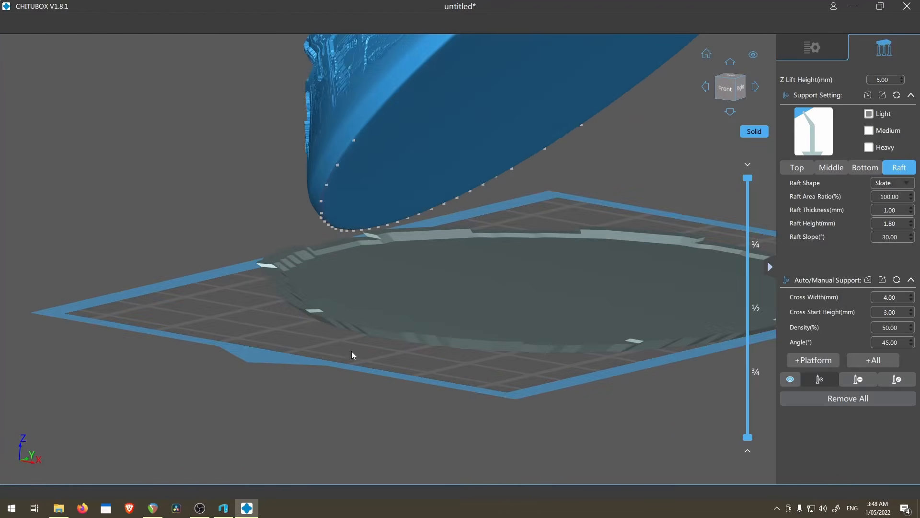
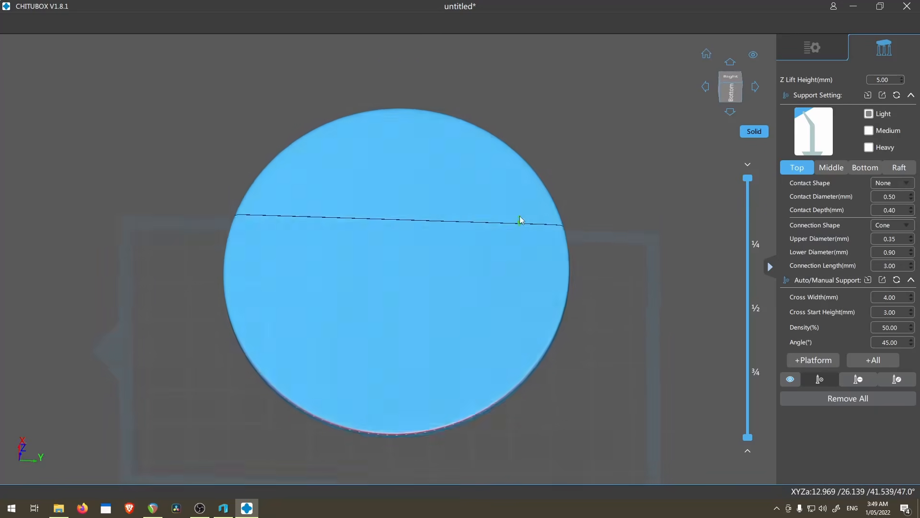
# Step: Choose the Heavy support preset with its top settings and place a support at the lowest point of the base's rim
pyautogui.scroll(3, 464, 312)
pyautogui.click(875, 147)
pyautogui.scroll(-3, 455, 263)
pyautogui.moveTo(457, 263); pyautogui.dragTo(487, 263, button='right')
pyautogui.scroll(2, 366, 427)
pyautogui.scroll(-2, 382, 431)
pyautogui.scroll(5, 379, 454)
pyautogui.scroll(2, 439, 431)
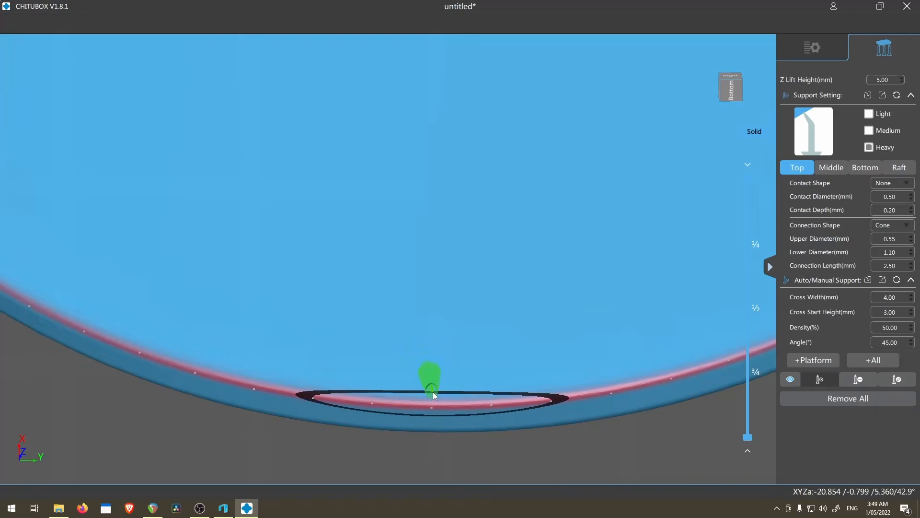
pyautogui.scroll(3, 429, 386)
pyautogui.scroll(2, 430, 405)
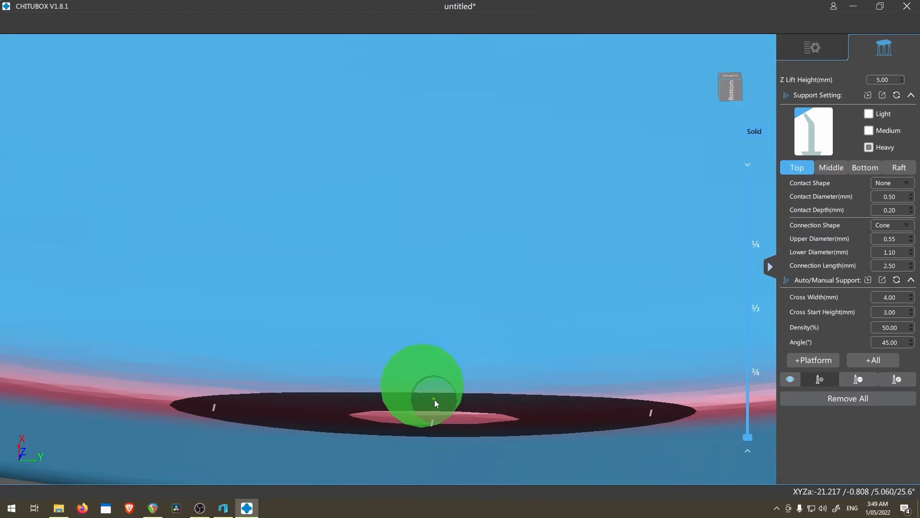
pyautogui.scroll(3, 435, 398)
pyautogui.scroll(2, 434, 447)
pyautogui.click(434, 445)
# Step: Add a heavy support at the highest point of the base's rim, opposite the lowest one
pyautogui.scroll(-5, 558, 401)
pyautogui.scroll(-3, 551, 326)
pyautogui.scroll(5, 486, 76)
pyautogui.click(503, 102)
pyautogui.scroll(-5, 570, 338)
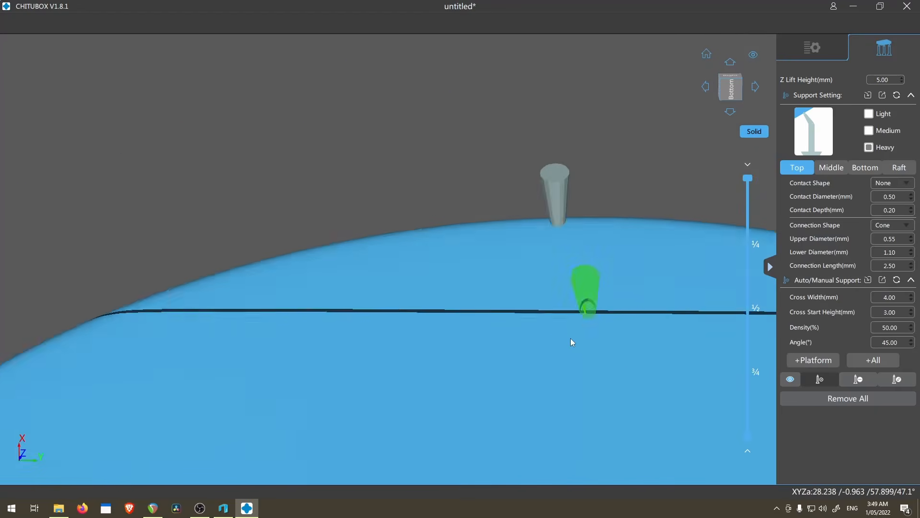
# Step: Place one heavy support on each side of the rim, midway between the highest and lowest supports
pyautogui.moveTo(590, 423); pyautogui.dragTo(469, 211, button='middle')
pyautogui.scroll(-4, 416, 165)
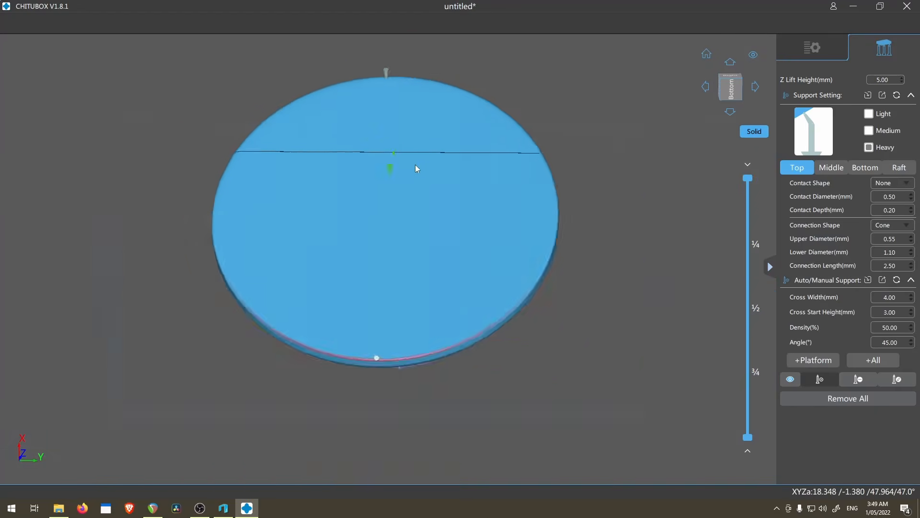
pyautogui.moveTo(428, 168); pyautogui.dragTo(444, 202, button='right')
pyautogui.moveTo(476, 218); pyautogui.dragTo(459, 263, button='middle')
pyautogui.moveTo(469, 235); pyautogui.dragTo(343, 199, button='right')
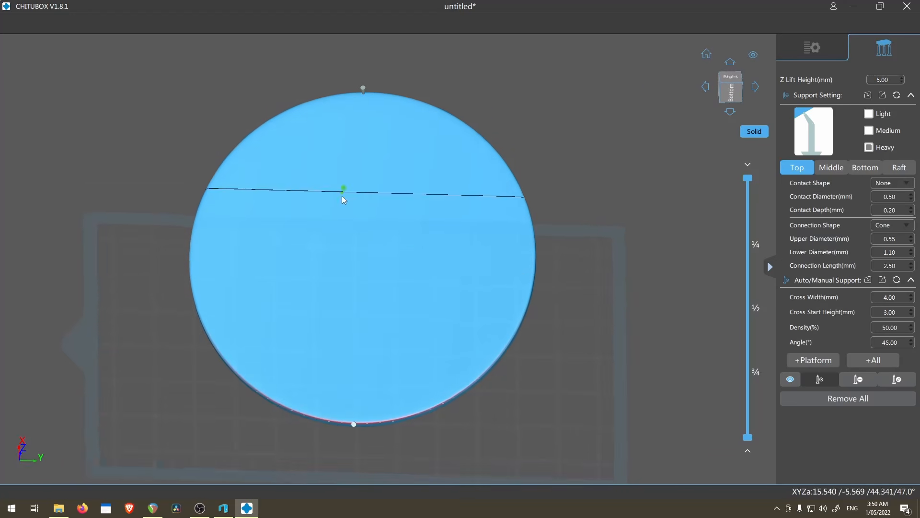
pyautogui.click(191, 268)
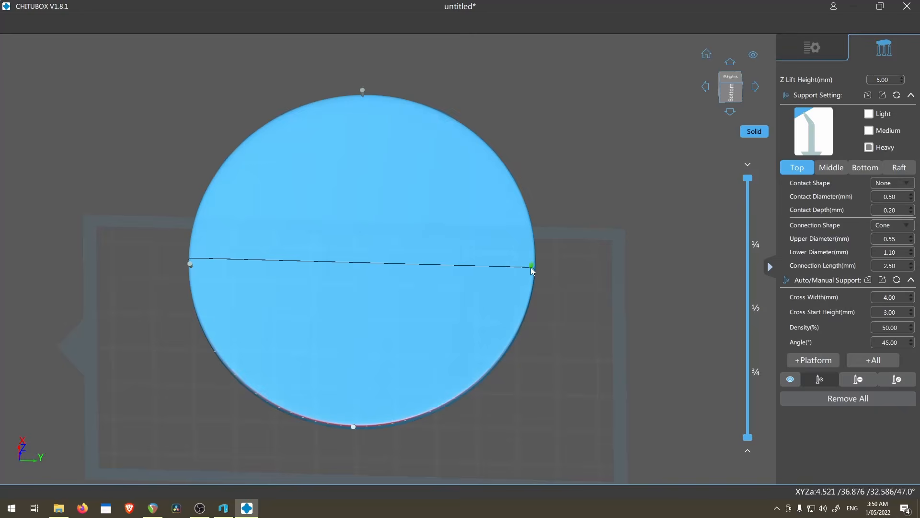
pyautogui.click(533, 266)
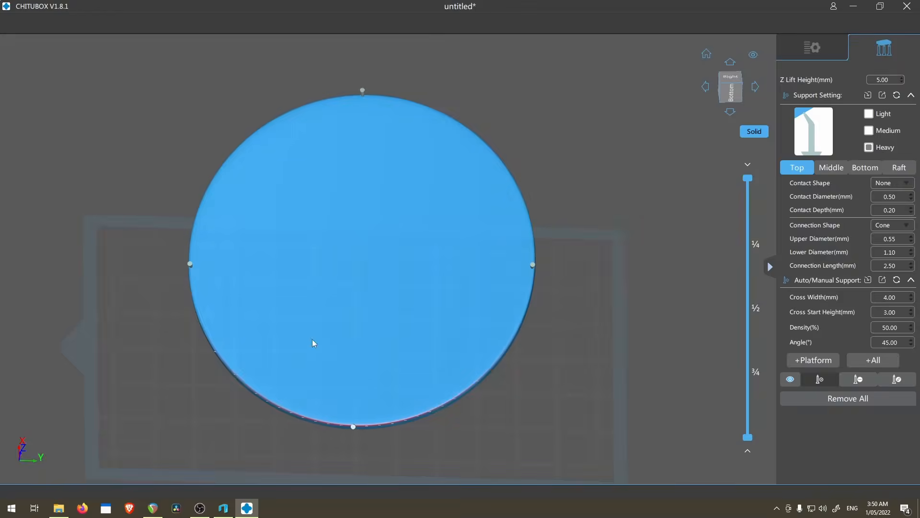
# Step: Add heavy supports at both upper diagonal points and one lower diagonal point of the rim, checking the lower one up close
pyautogui.click(238, 147)
pyautogui.click(481, 138)
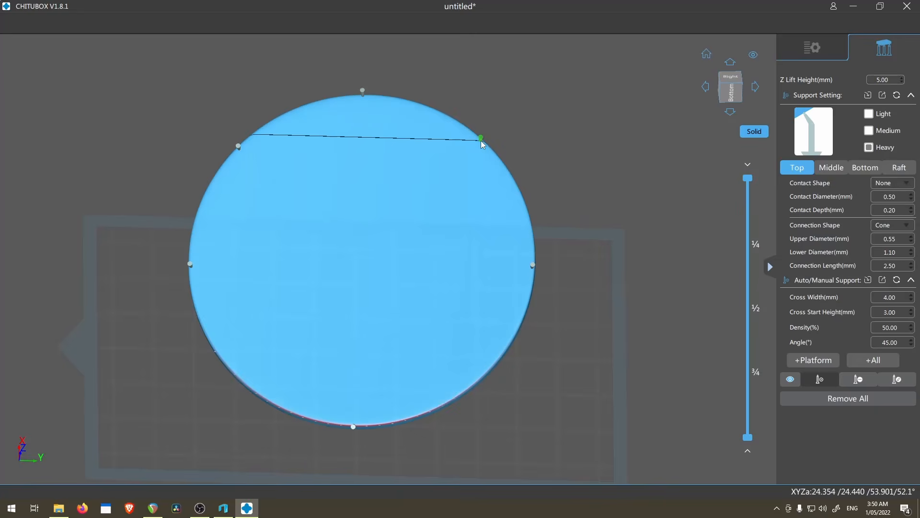
pyautogui.click(241, 377)
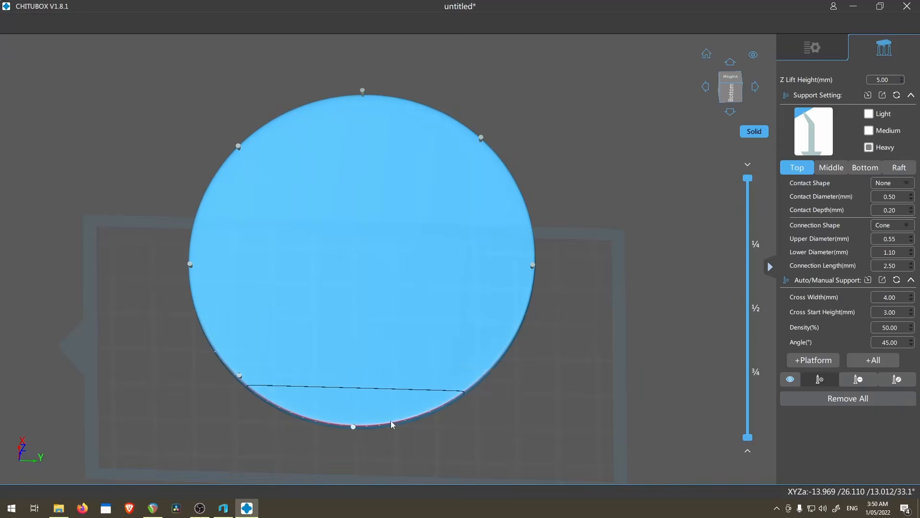
pyautogui.scroll(6, 238, 378)
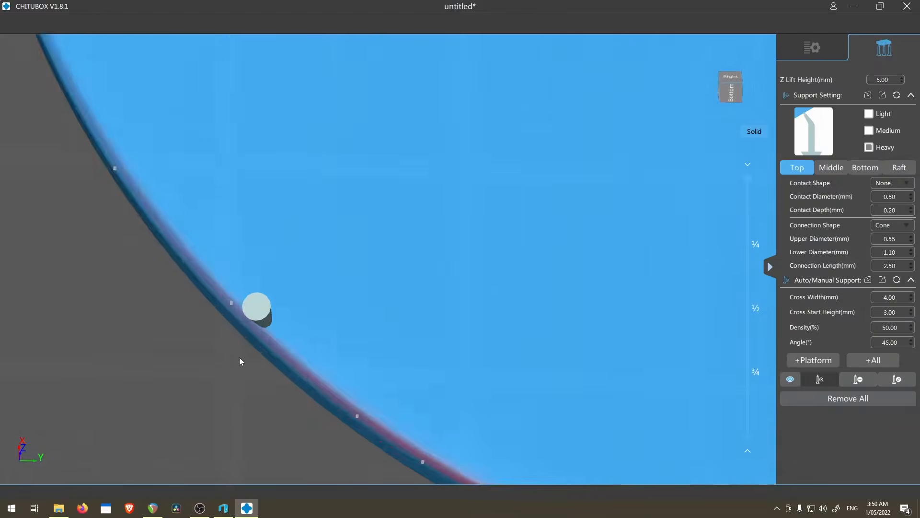
pyautogui.click(256, 322)
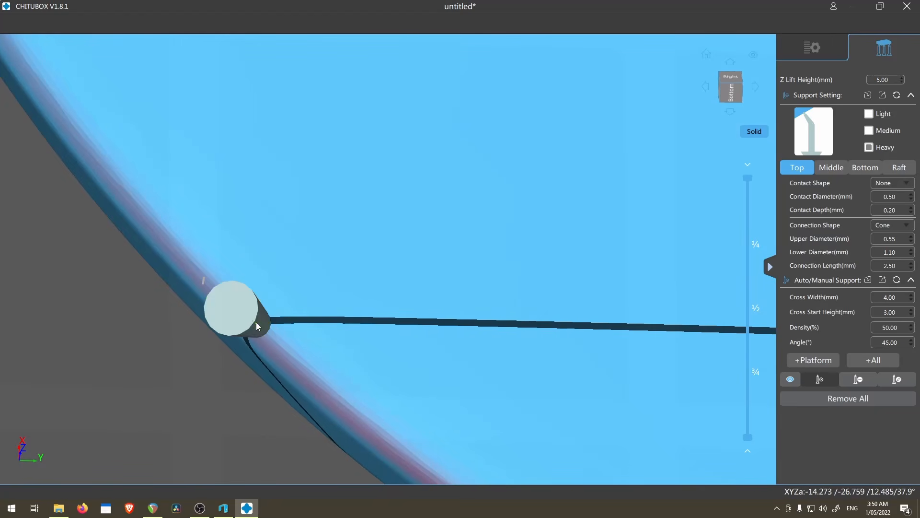
pyautogui.scroll(-9, 280, 331)
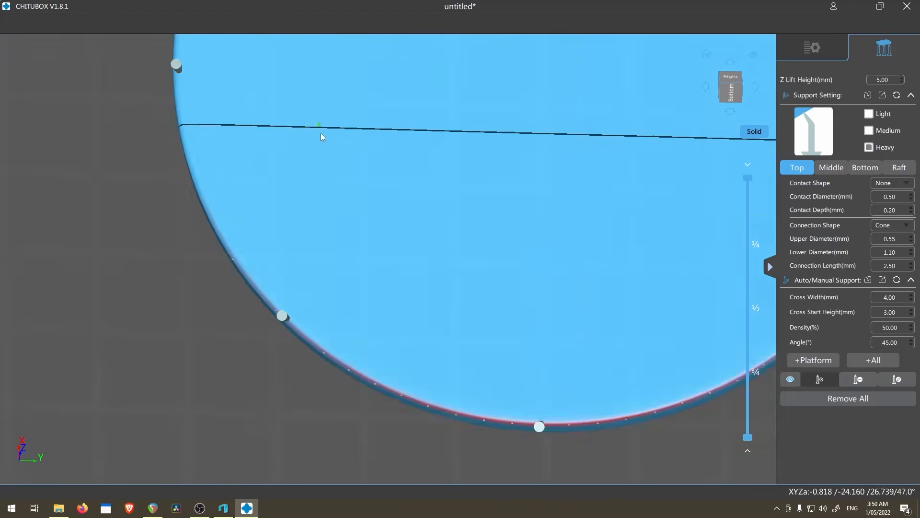
# Step: Check from the side how an upper diagonal support meets the rim
pyautogui.moveTo(320, 133); pyautogui.dragTo(263, 198, button='right')
pyautogui.moveTo(396, 208); pyautogui.dragTo(292, 479, button='middle')
pyautogui.scroll(5, 160, 317)
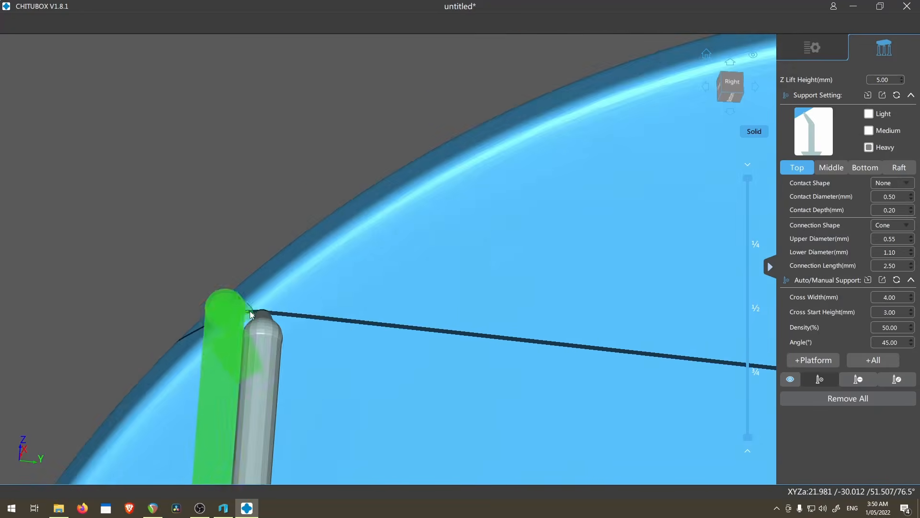
pyautogui.scroll(4, 251, 312)
pyautogui.click(294, 306)
pyautogui.scroll(-10, 542, 405)
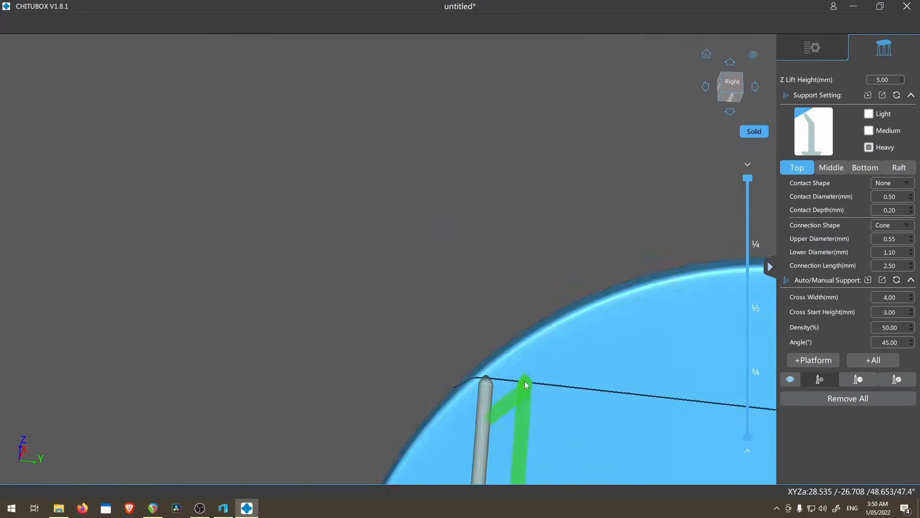
# Step: Add a heavy support at the remaining lower diagonal point of the rim to complete the ring of eight
pyautogui.moveTo(508, 408); pyautogui.dragTo(484, 327, button='right')
pyautogui.moveTo(484, 327); pyautogui.dragTo(478, 276, button='middle')
pyautogui.scroll(3, 424, 401)
pyautogui.moveTo(378, 239); pyautogui.dragTo(370, 189, button='middle')
pyautogui.moveTo(449, 273); pyautogui.dragTo(400, 248, button='middle')
pyautogui.scroll(5, 580, 409)
pyautogui.scroll(1, 579, 408)
pyautogui.scroll(3, 557, 281)
pyautogui.scroll(-8, 562, 280)
pyautogui.scroll(2, 566, 278)
pyautogui.scroll(2, 568, 284)
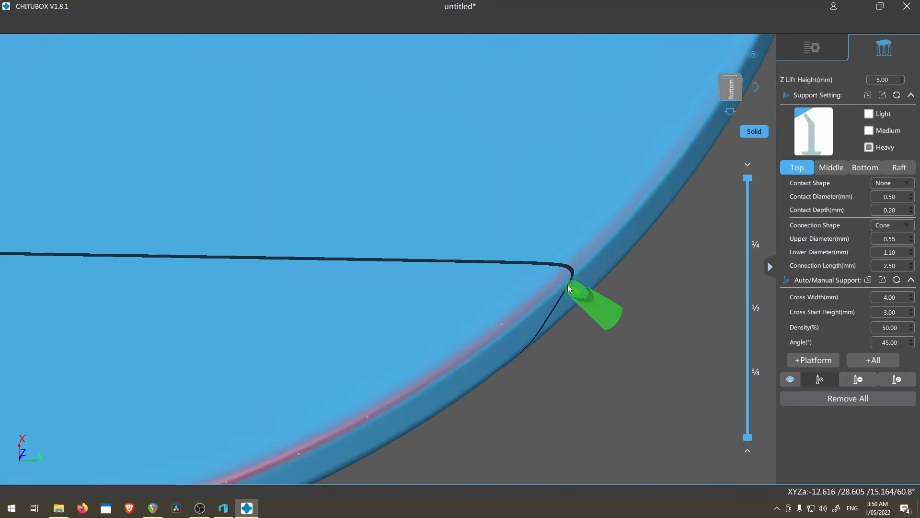
pyautogui.scroll(-8, 560, 277)
pyautogui.moveTo(476, 286); pyautogui.dragTo(494, 304, button='middle')
pyautogui.moveTo(517, 239); pyautogui.dragTo(515, 268, button='right')
pyautogui.moveTo(415, 139); pyautogui.dragTo(350, 173, button='middle')
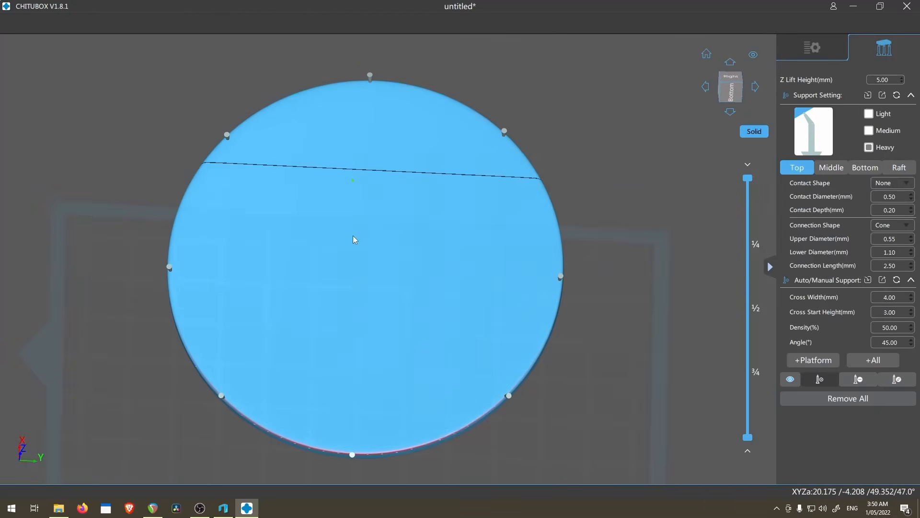
# Step: Add heavy supports midway between the existing ones along the lower half of the rim on both sides
pyautogui.scroll(4, 151, 347)
pyautogui.scroll(3, 171, 350)
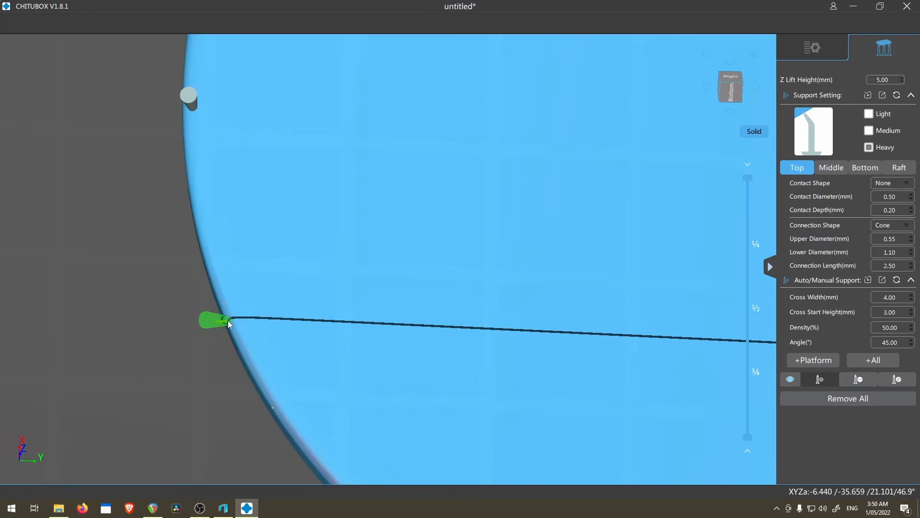
pyautogui.scroll(-5, 228, 320)
pyautogui.scroll(5, 315, 411)
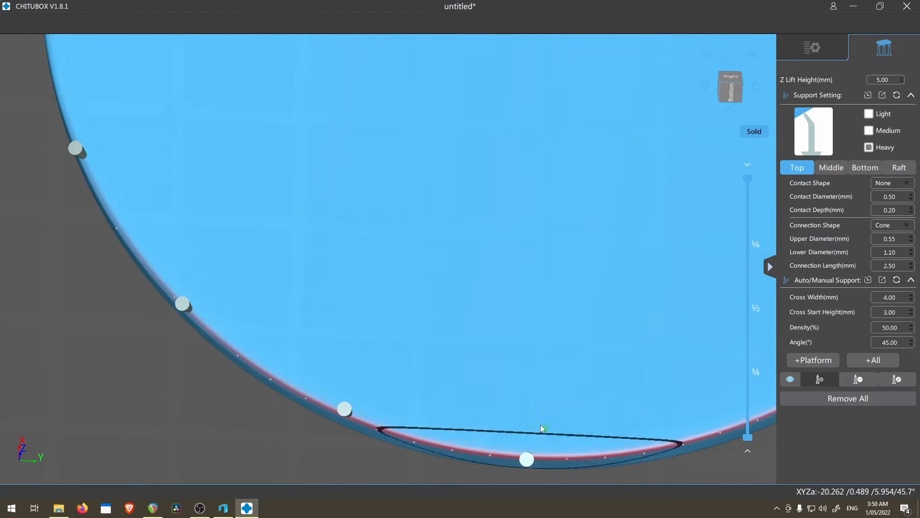
pyautogui.scroll(-6, 540, 424)
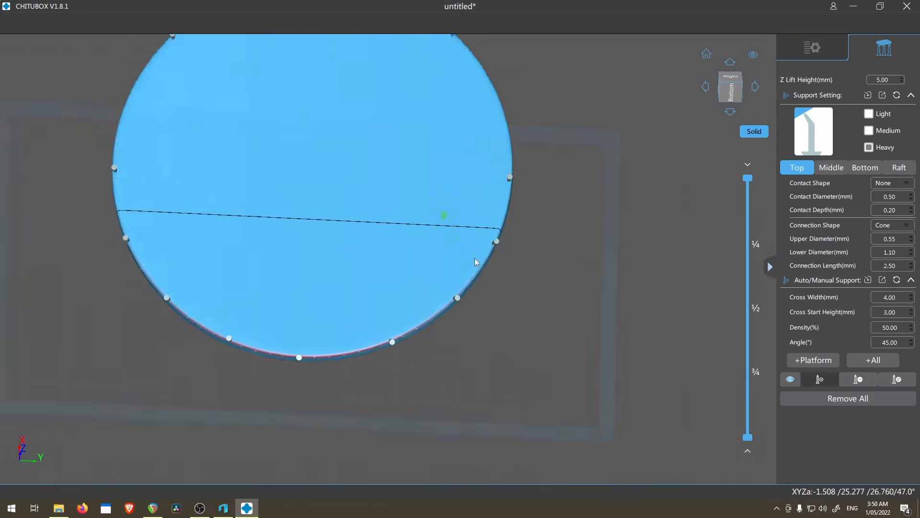
# Step: Add heavy supports midway between the existing ones along the upper half of the rim
pyautogui.scroll(-3, 433, 300)
pyautogui.scroll(6, 148, 238)
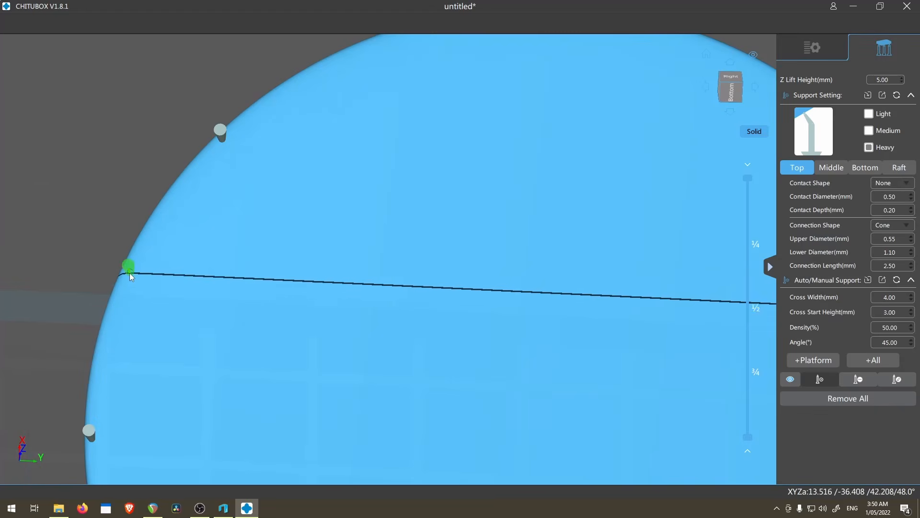
pyautogui.click(126, 281)
pyautogui.moveTo(322, 253); pyautogui.dragTo(193, 392, button='middle')
pyautogui.click(277, 149)
pyautogui.moveTo(529, 164); pyautogui.dragTo(369, 124, button='middle')
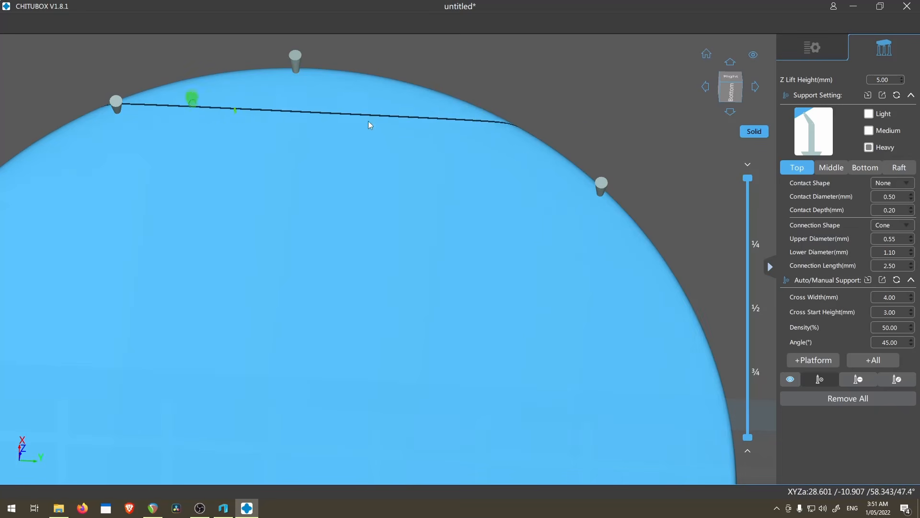
pyautogui.click(474, 113)
pyautogui.moveTo(594, 281); pyautogui.dragTo(444, 190, button='middle')
# Step: Add heavy supports midway between the existing ones along the lower left part of the rim, around to its lowest edge
pyautogui.scroll(-6, 548, 250)
pyautogui.moveTo(545, 254); pyautogui.dragTo(372, 235, button='right')
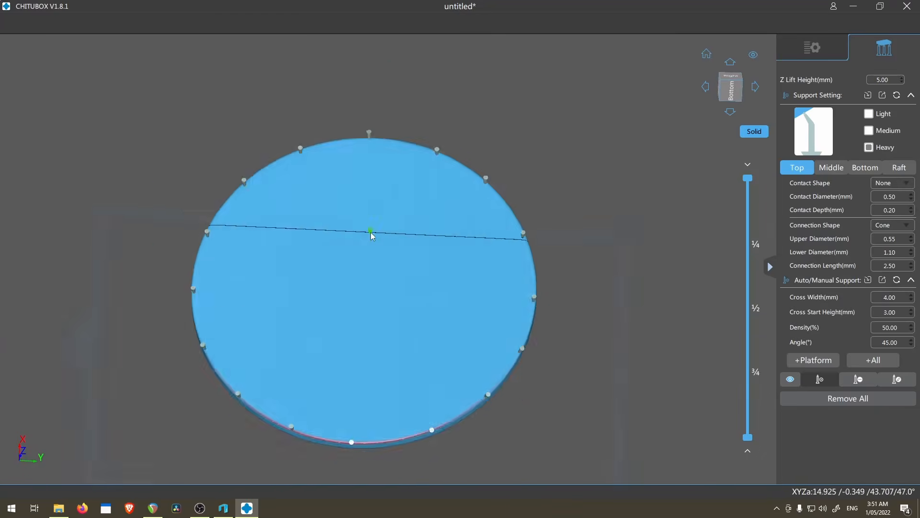
pyautogui.scroll(5, 371, 234)
pyautogui.moveTo(364, 240); pyautogui.dragTo(312, 105, button='middle')
pyautogui.click(43, 236)
pyautogui.click(82, 323)
pyautogui.click(151, 389)
pyautogui.click(246, 428)
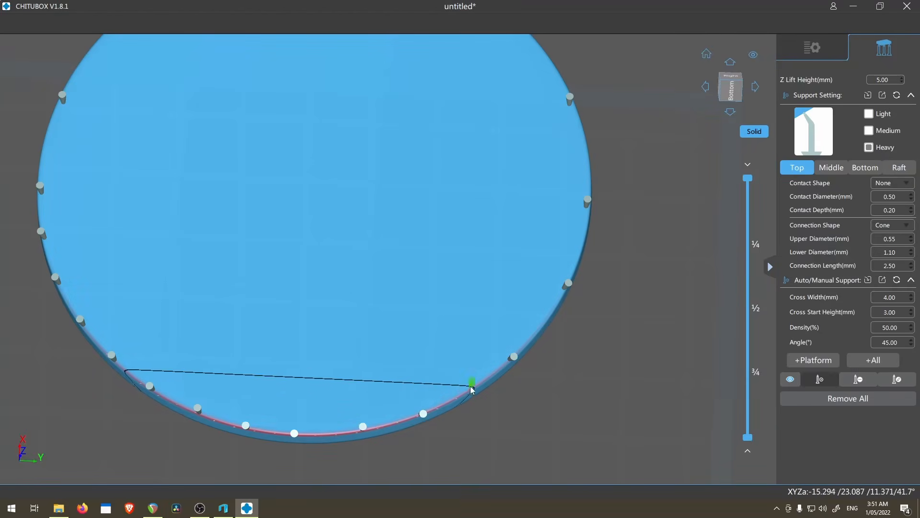
# Step: Add heavy supports in the gaps from the lower right part of the rim up its right side
pyautogui.click(472, 388)
pyautogui.click(550, 323)
pyautogui.scroll(1, 549, 316)
pyautogui.moveTo(571, 225); pyautogui.dragTo(552, 267, button='middle')
pyautogui.click(569, 269)
pyautogui.moveTo(568, 206); pyautogui.dragTo(565, 274, button='middle')
pyautogui.click(568, 211)
pyautogui.moveTo(518, 108); pyautogui.dragTo(671, 201, button='middle')
# Step: Add heavy supports between the closely spaced ones on the left side of the rim, just below its widest point
pyautogui.moveTo(348, 97); pyautogui.dragTo(303, 363, button='right')
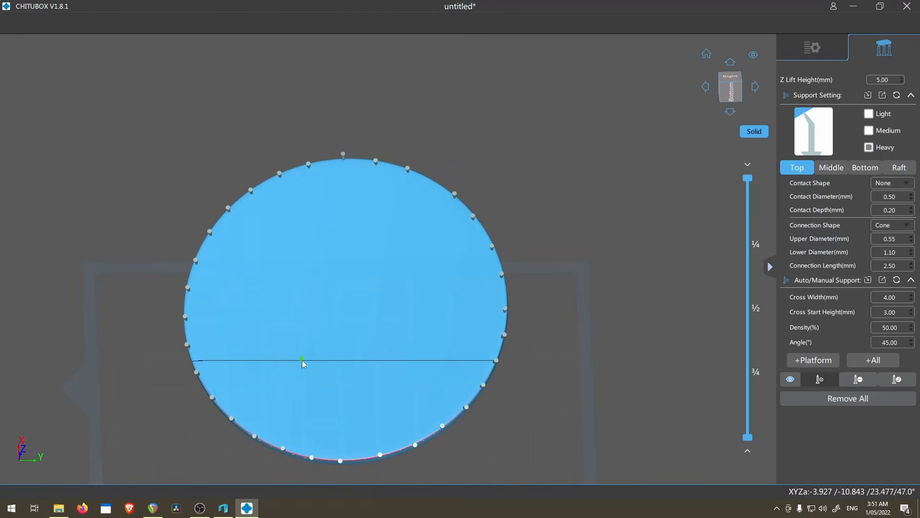
pyautogui.moveTo(510, 395); pyautogui.dragTo(446, 407, button='right')
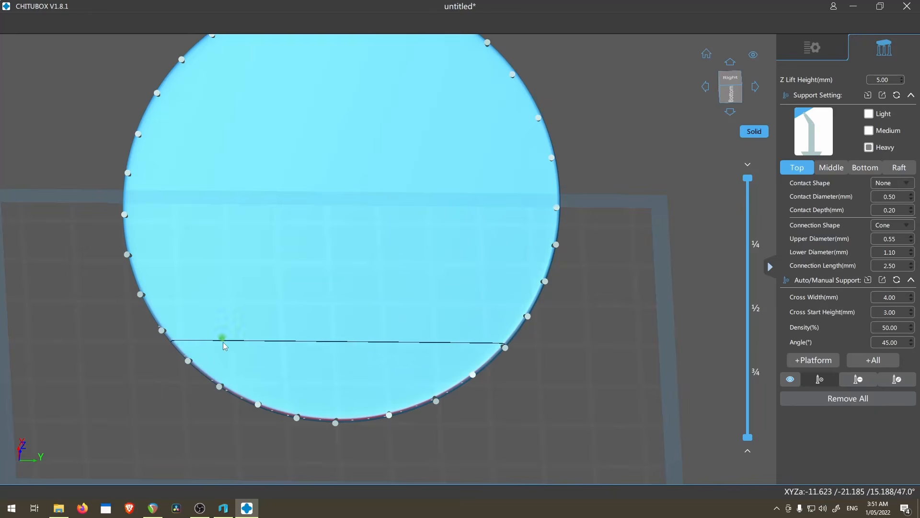
pyautogui.scroll(4, 121, 237)
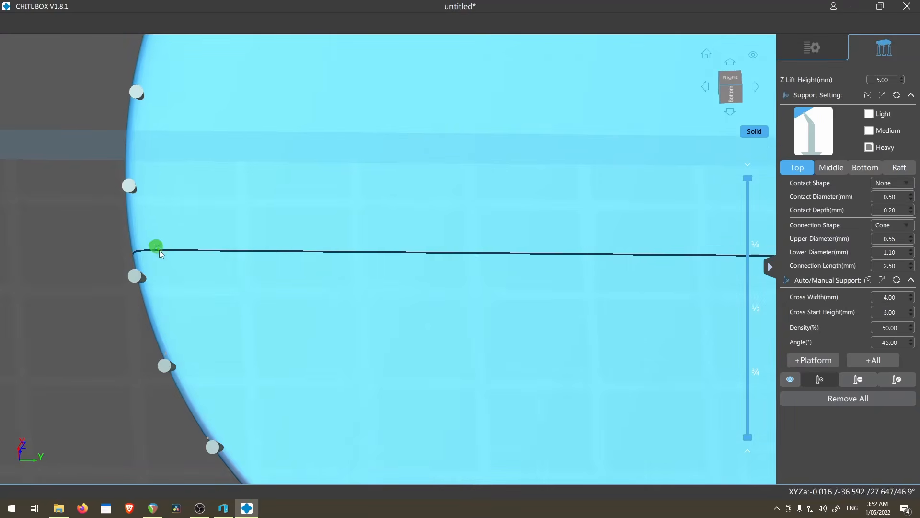
pyautogui.scroll(-4, 82, 361)
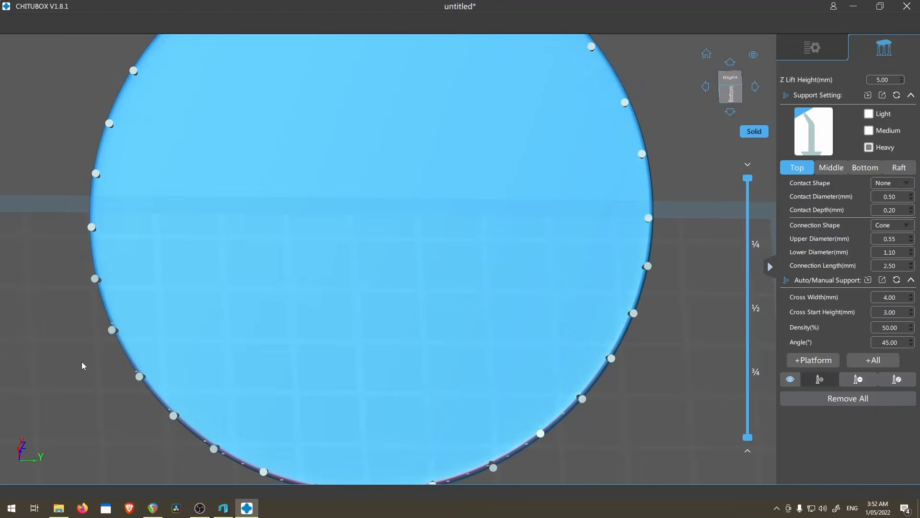
pyautogui.scroll(4, 59, 237)
pyautogui.click(165, 300)
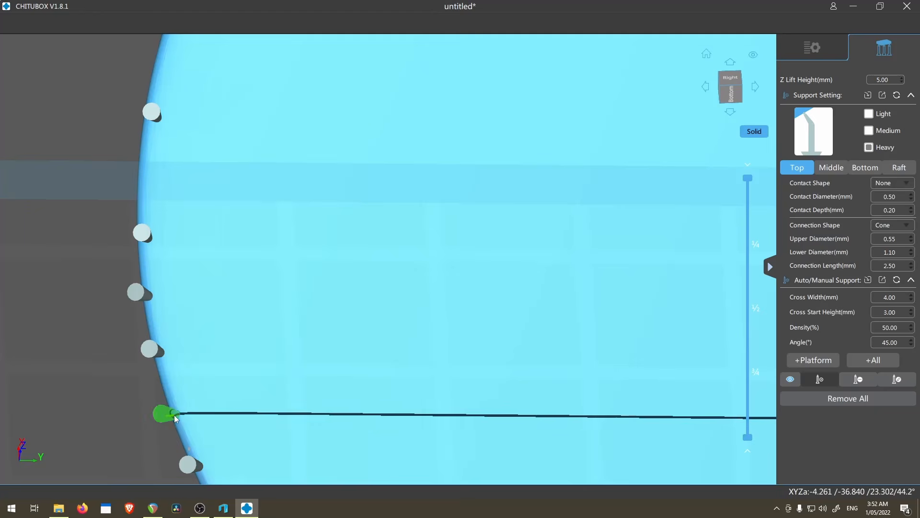
pyautogui.scroll(-3, 223, 237)
pyautogui.click(163, 344)
# Step: Continue adding heavy supports in the gaps along the lower left curve of the rim
pyautogui.moveTo(265, 422); pyautogui.dragTo(137, 187, button='middle')
pyautogui.scroll(-3, 187, 289)
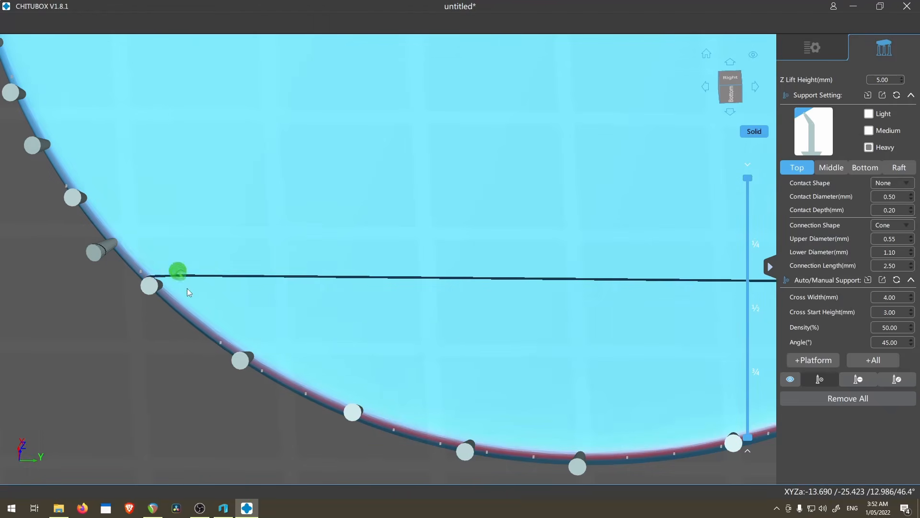
pyautogui.scroll(3, 181, 285)
pyautogui.click(205, 330)
# Step: Fill the remaining gaps along the bottom and lower right curve of the rim with heavy supports
pyautogui.scroll(-5, 499, 384)
pyautogui.scroll(8, 551, 295)
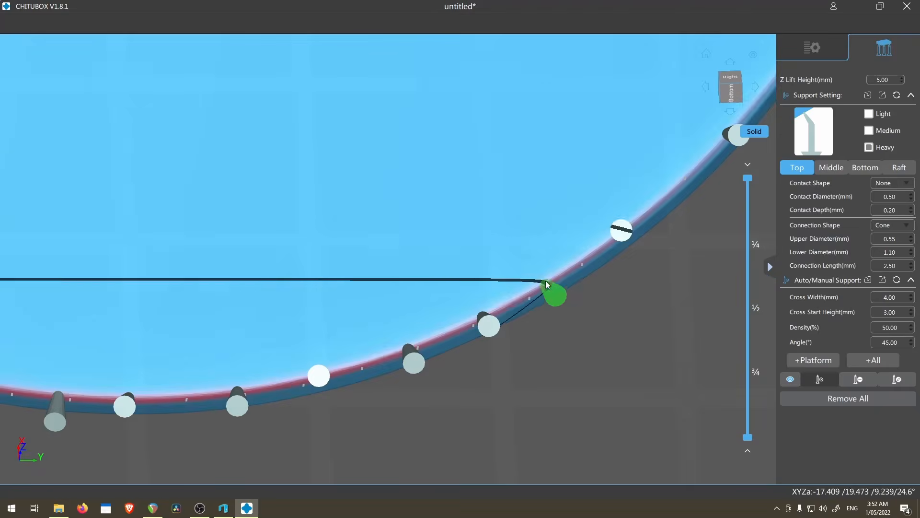
pyautogui.scroll(-5, 505, 268)
pyautogui.moveTo(504, 268); pyautogui.dragTo(431, 279, button='right')
pyautogui.scroll(-3, 381, 246)
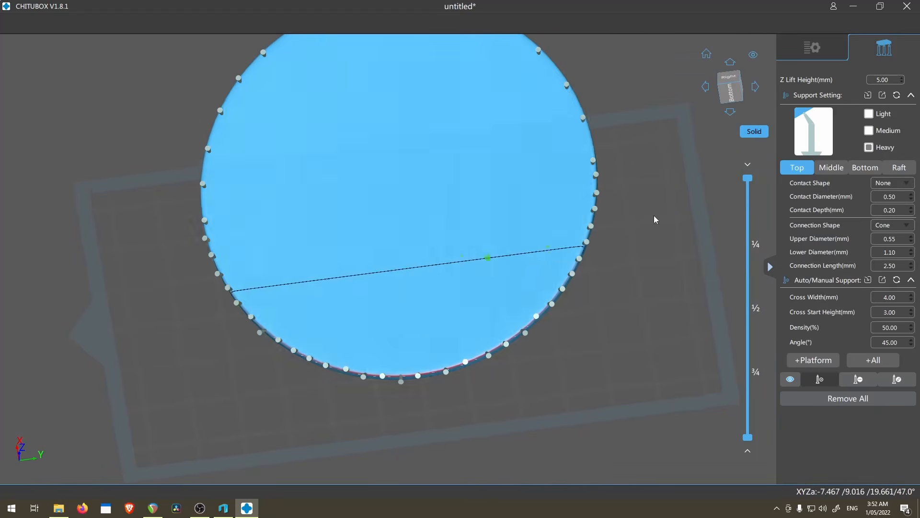
# Step: Switch the support preset to Medium and place medium supports between the heavy ones along the lower edge of the rim
pyautogui.click(871, 134)
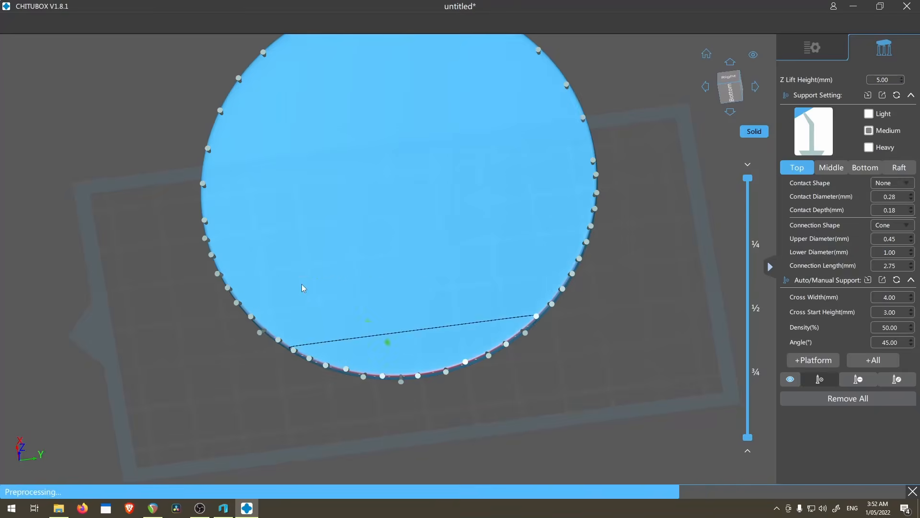
pyautogui.scroll(5, 307, 284)
pyautogui.scroll(-4, 452, 309)
pyautogui.moveTo(451, 309); pyautogui.dragTo(418, 317, button='middle')
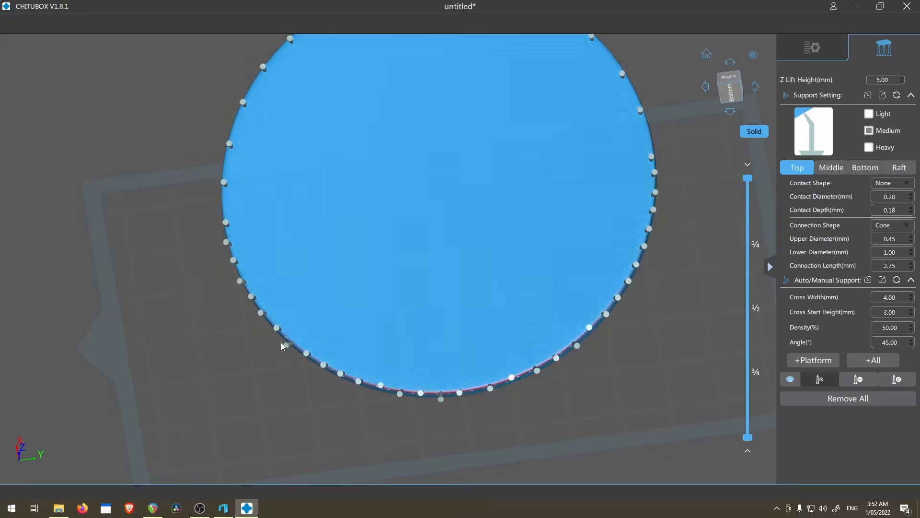
pyautogui.scroll(8, 288, 345)
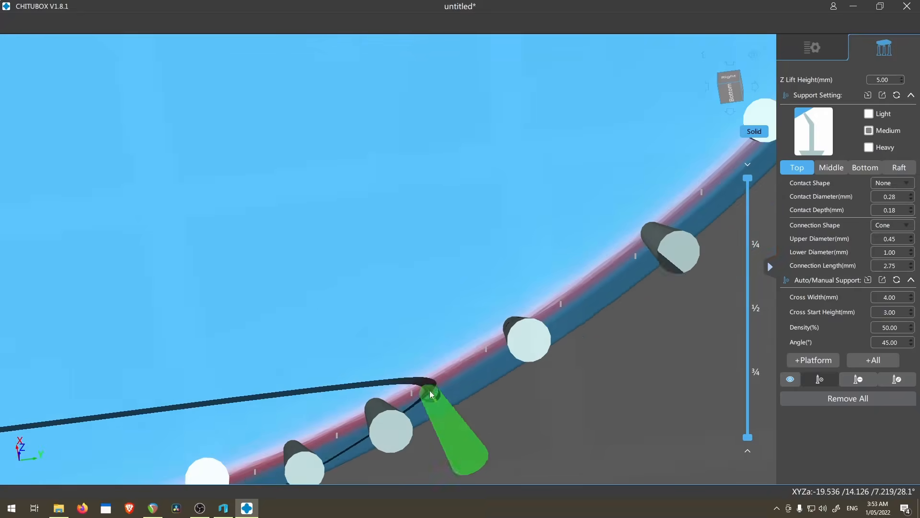
pyautogui.moveTo(642, 245); pyautogui.dragTo(473, 335, button='middle')
pyautogui.scroll(-10, 485, 359)
pyautogui.scroll(3, 449, 398)
pyautogui.moveTo(485, 359); pyautogui.dragTo(634, 284, button='right')
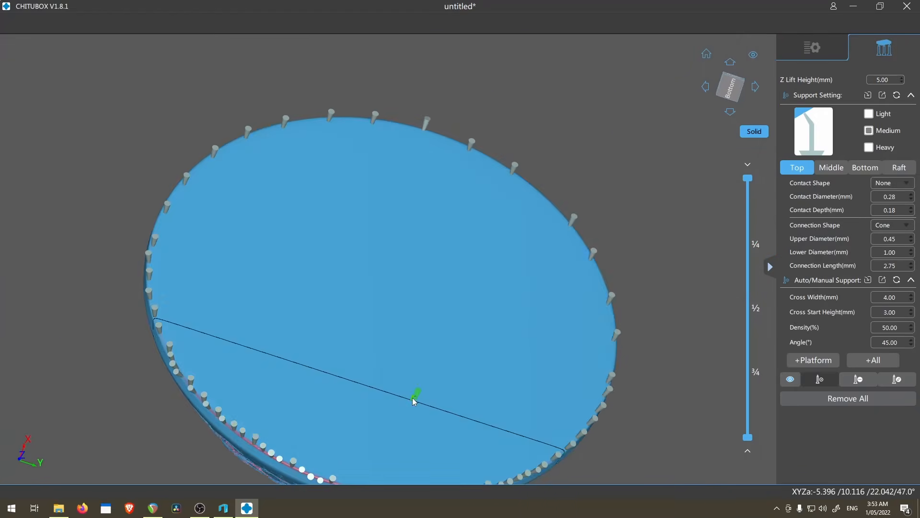
# Step: Add medium supports on both sides of the heavy support at the rim's lowest point
pyautogui.moveTo(415, 401); pyautogui.dragTo(381, 458, button='right')
pyautogui.scroll(6, 412, 427)
pyautogui.moveTo(457, 377); pyautogui.dragTo(462, 369, button='right')
pyautogui.scroll(3, 460, 225)
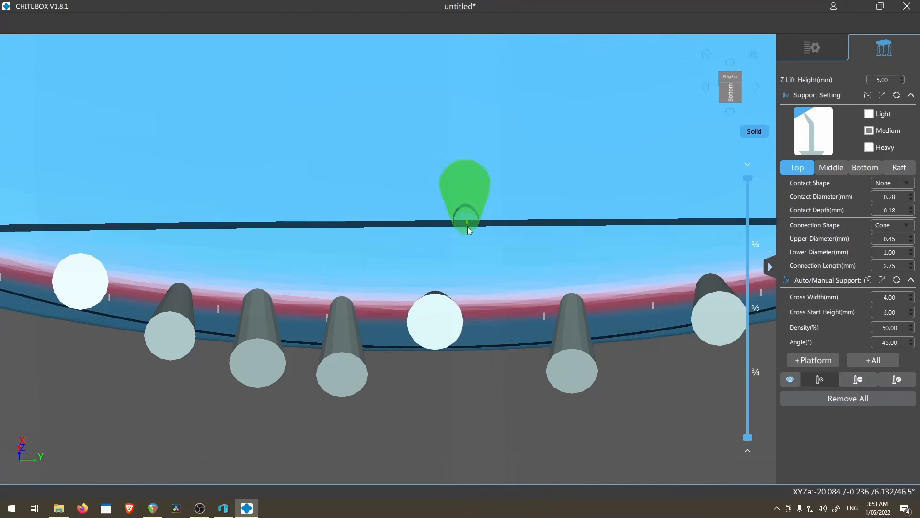
pyautogui.click(507, 306)
pyautogui.click(642, 295)
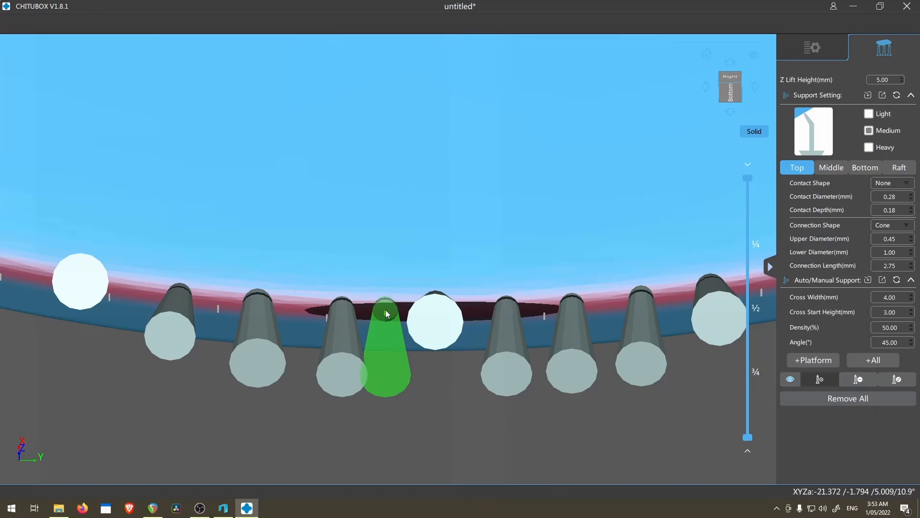
pyautogui.click(387, 314)
# Step: Add medium supports between the heavy ones to the right of the rim's lowest point, following the edge upward
pyautogui.scroll(-3, 493, 352)
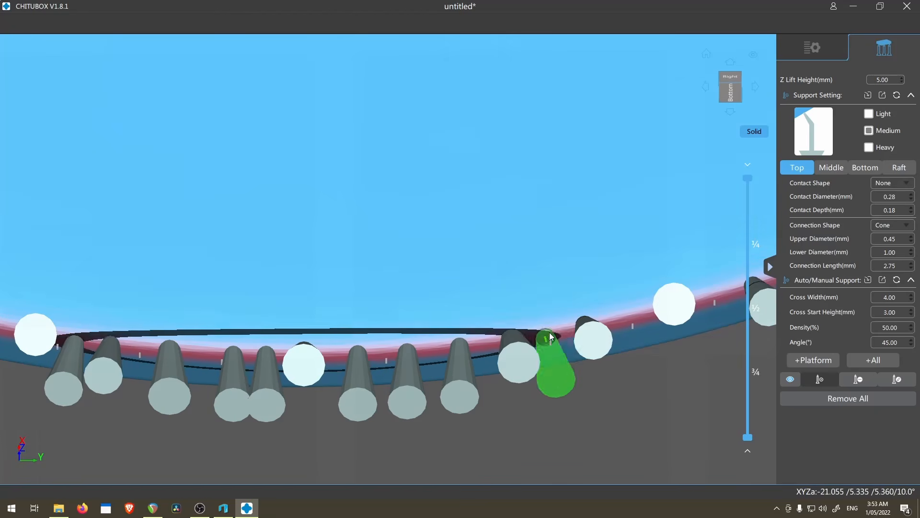
pyautogui.click(551, 332)
pyautogui.click(631, 321)
pyautogui.click(715, 298)
pyautogui.moveTo(367, 320); pyautogui.dragTo(211, 365, button='middle')
pyautogui.scroll(-1, 211, 364)
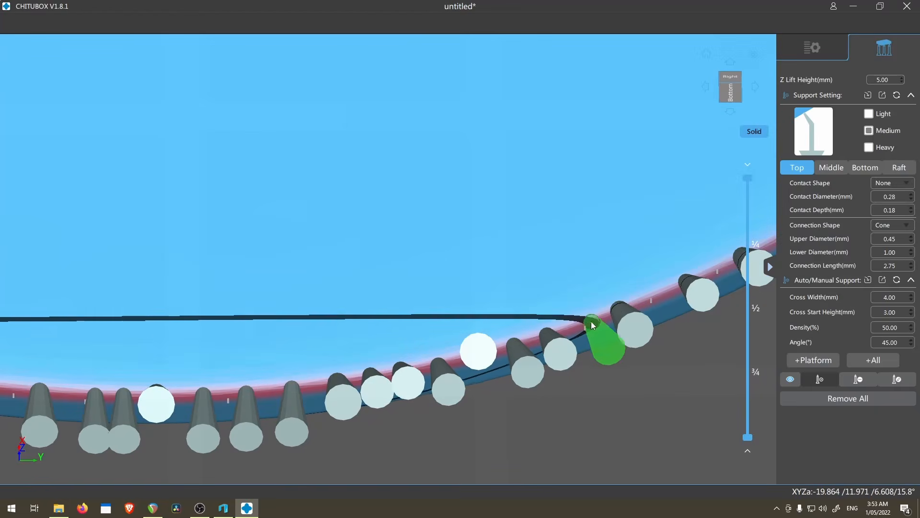
# Step: Inspect the dense row of supports under the base's lowest edge from the front and side
pyautogui.scroll(-8, 402, 365)
pyautogui.moveTo(360, 355); pyautogui.dragTo(522, 480, button='right')
pyautogui.scroll(-2, 521, 479)
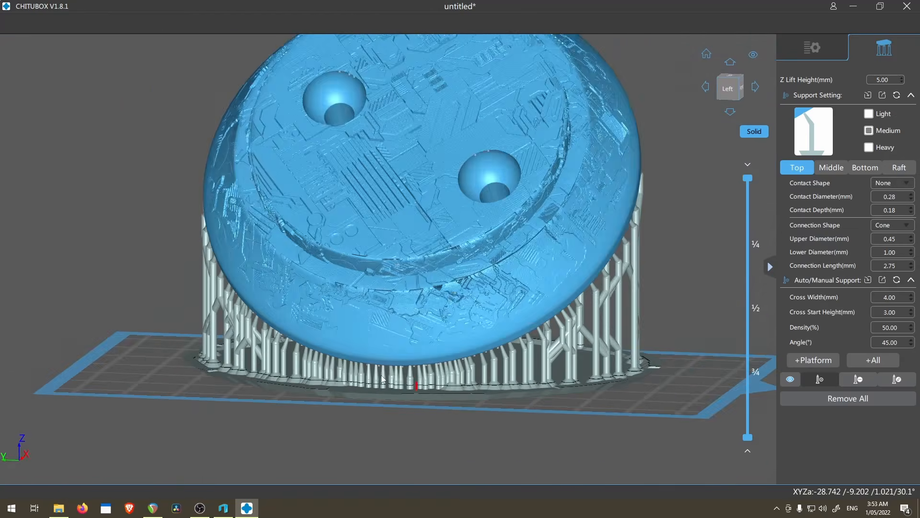
pyautogui.scroll(5, 428, 397)
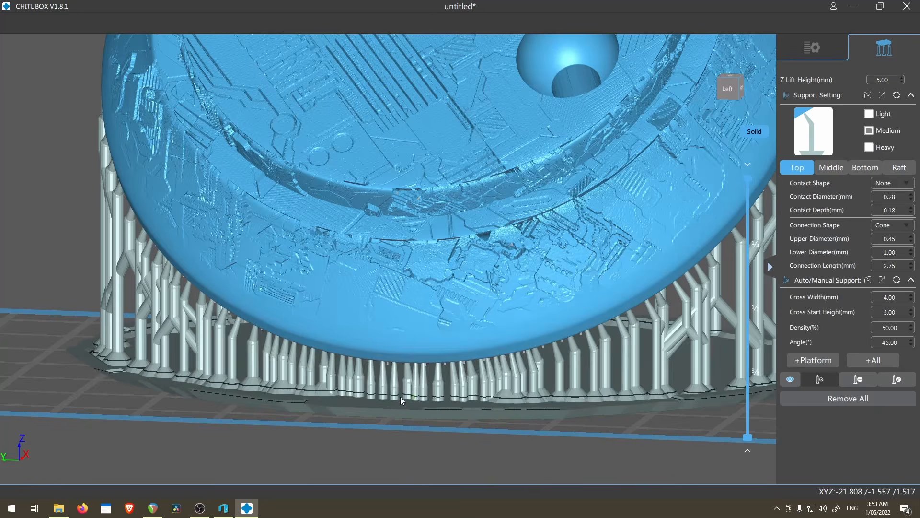
pyautogui.scroll(4, 379, 387)
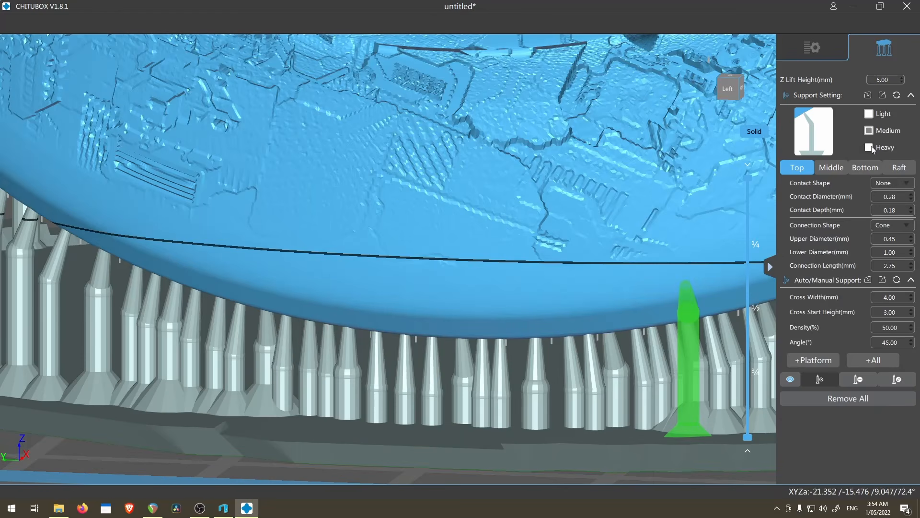
pyautogui.scroll(-3, 517, 305)
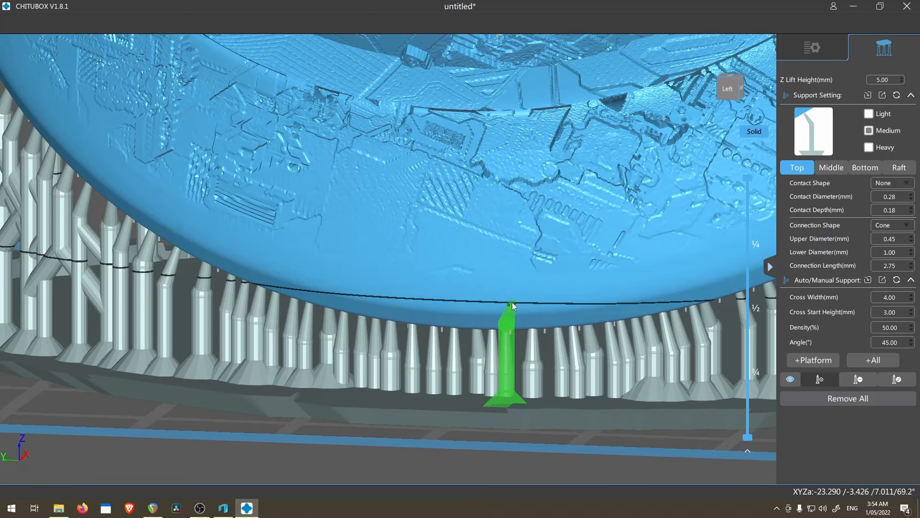
pyautogui.scroll(-3, 513, 306)
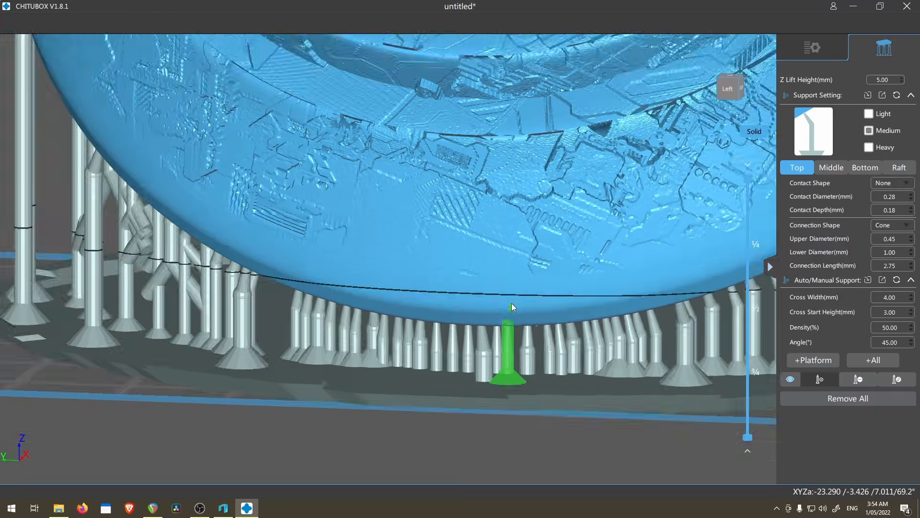
pyautogui.moveTo(513, 306); pyautogui.dragTo(374, 289, button='right')
pyautogui.scroll(4, 540, 240)
pyautogui.scroll(-2, 452, 286)
# Step: Add medium supports in the gaps along the upper arc of the rim
pyautogui.moveTo(539, 240); pyautogui.dragTo(353, 271, button='right')
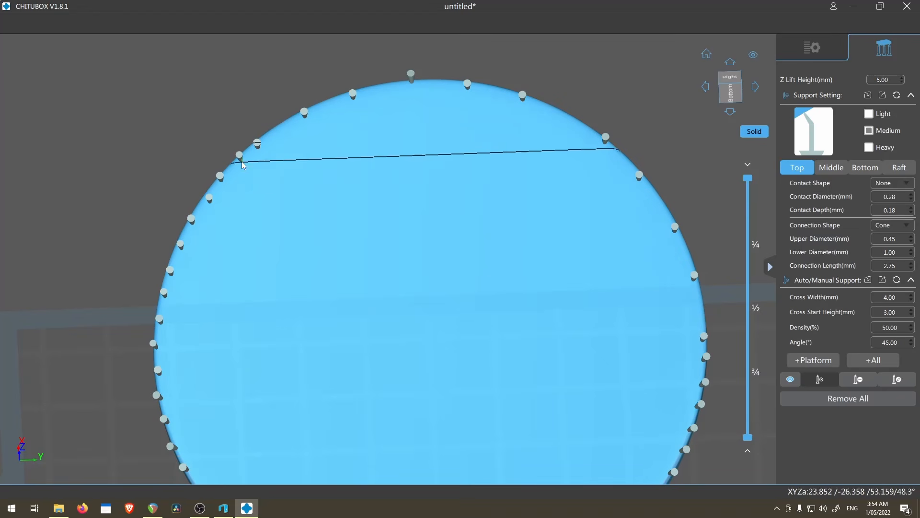
pyautogui.click(397, 90)
pyautogui.click(439, 83)
pyautogui.click(493, 88)
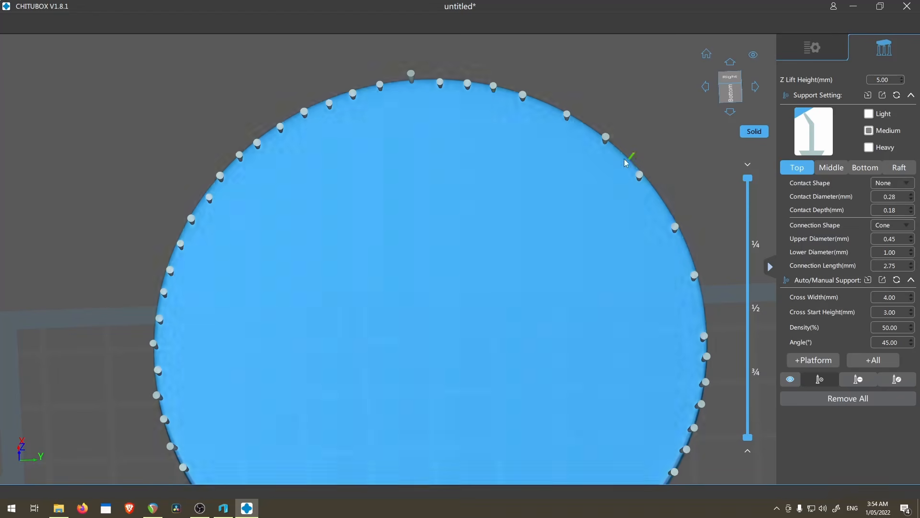
pyautogui.click(628, 160)
pyautogui.scroll(-5, 698, 309)
# Step: Switch to support editing and lower the layer preview to the base's lowest edge to see where it meets the supports
pyautogui.moveTo(698, 309); pyautogui.dragTo(671, 398, button='right')
pyautogui.click(897, 379)
pyautogui.moveTo(576, 355); pyautogui.dragTo(545, 271, button='right')
pyautogui.scroll(5, 502, 393)
pyautogui.scroll(3, 598, 360)
pyautogui.scroll(-5, 586, 358)
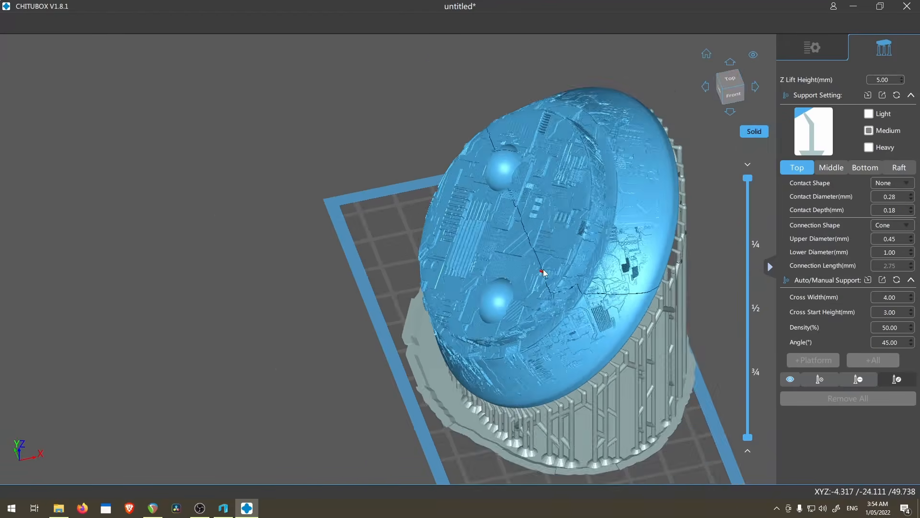
pyautogui.scroll(3, 545, 272)
pyautogui.moveTo(748, 178); pyautogui.dragTo(747, 412)
pyautogui.scroll(3, 421, 366)
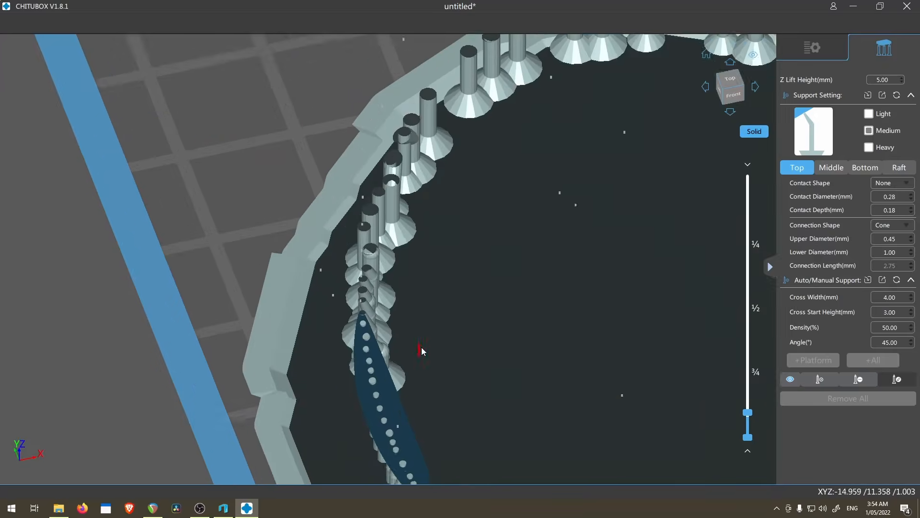
pyautogui.moveTo(421, 347); pyautogui.dragTo(467, 346, button='middle')
pyautogui.scroll(3, 465, 346)
pyautogui.moveTo(748, 412); pyautogui.dragTo(748, 414)
# Step: Step the layer preview down to around layer 102 to examine where the base first touches the supports
pyautogui.press('Down')
pyautogui.press('Down')
pyautogui.press('Down')
pyautogui.press('Down')
pyautogui.press('Down')
pyautogui.press('Down')
pyautogui.press('Down')
pyautogui.press('Down')
pyautogui.press('Down')
pyautogui.press('Down')
pyautogui.press('Down')
pyautogui.press('Down')
pyautogui.press('Down')
pyautogui.press('Down')
pyautogui.press('Down')
pyautogui.press('Down')
pyautogui.press('Down')
pyautogui.press('Down')
pyautogui.press('Down')
pyautogui.press('Down')
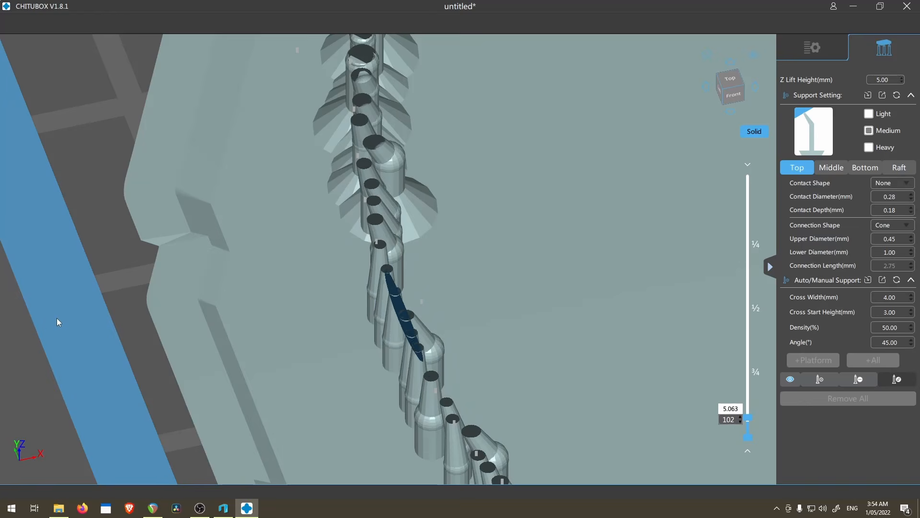
pyautogui.scroll(4, 55, 319)
pyautogui.press('Down')
pyautogui.press('Up')
pyautogui.moveTo(154, 317); pyautogui.dragTo(26, 302, button='middle')
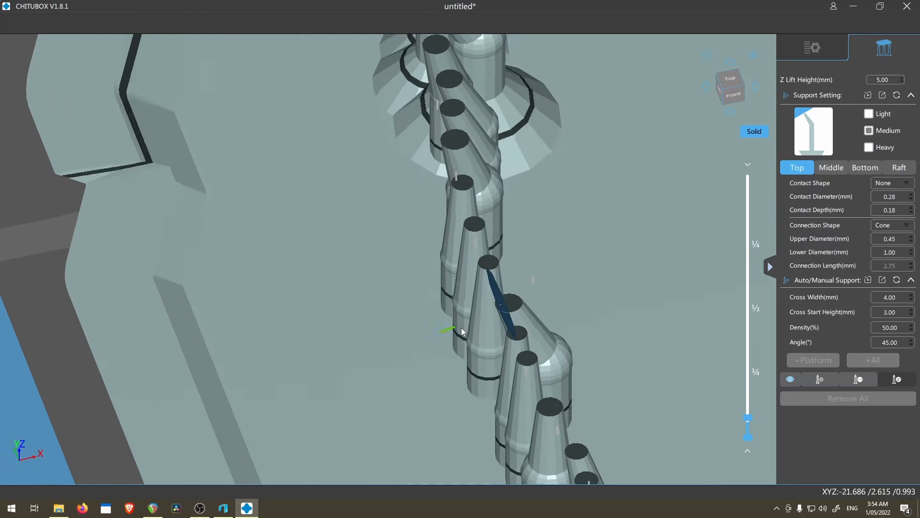
# Step: Step back and forth through the base's first layers to check which support tips hold its initial sliver
pyautogui.moveTo(461, 327); pyautogui.dragTo(465, 326, button='right')
pyautogui.moveTo(465, 326); pyautogui.dragTo(479, 277, button='middle')
pyautogui.moveTo(446, 430); pyautogui.dragTo(387, 321, button='middle')
pyautogui.press('Up')
pyautogui.press('Down')
pyautogui.press('Up')
pyautogui.press('Down')
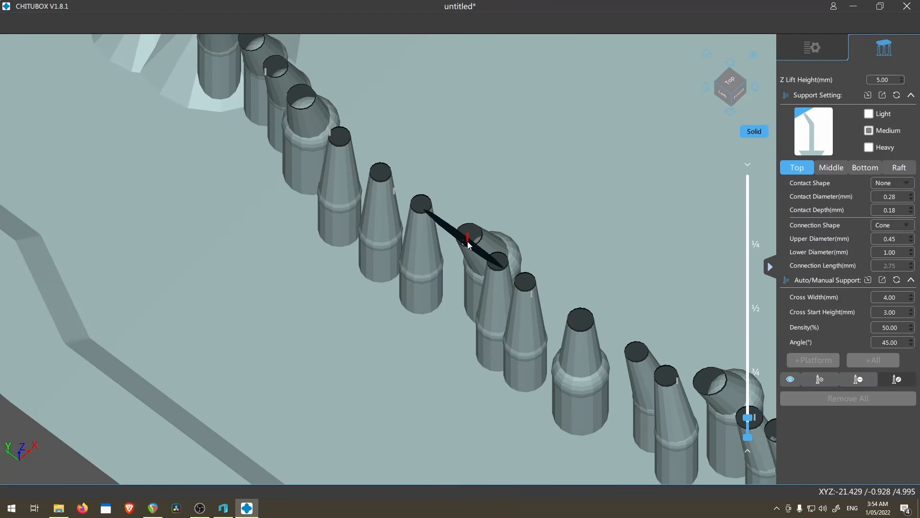
pyautogui.press('Down')
pyautogui.press('Down')
pyautogui.press('Down')
pyautogui.press('Down')
pyautogui.press('Down')
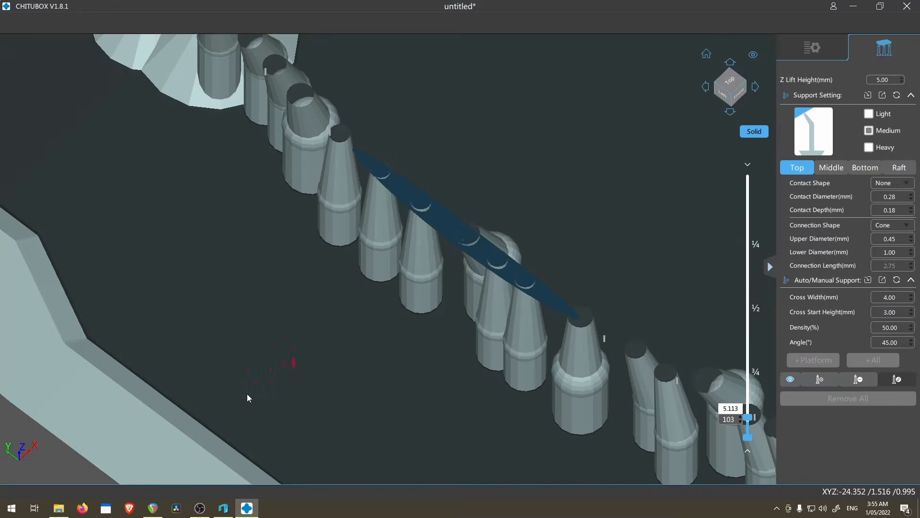
# Step: Step the layer preview up to layer 118 to check that the growing slice stays supported along its edge
pyautogui.press('Up')
pyautogui.press('Up')
pyautogui.press('Up')
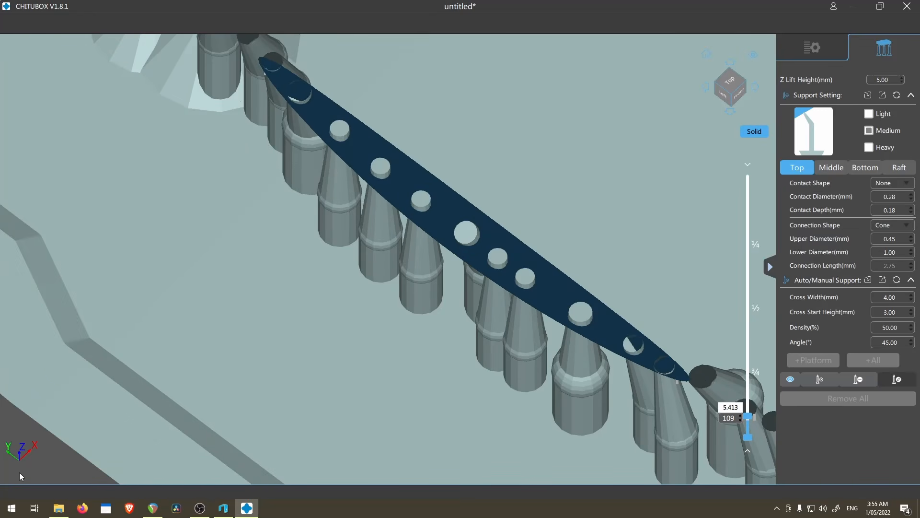
pyautogui.press('Up')
pyautogui.press('Up')
pyautogui.press('Up')
pyautogui.press('Up')
pyautogui.press('Up')
pyautogui.press('Up')
pyautogui.press('Up')
pyautogui.scroll(-4, 19, 473)
pyautogui.moveTo(19, 473); pyautogui.dragTo(45, 433, button='middle')
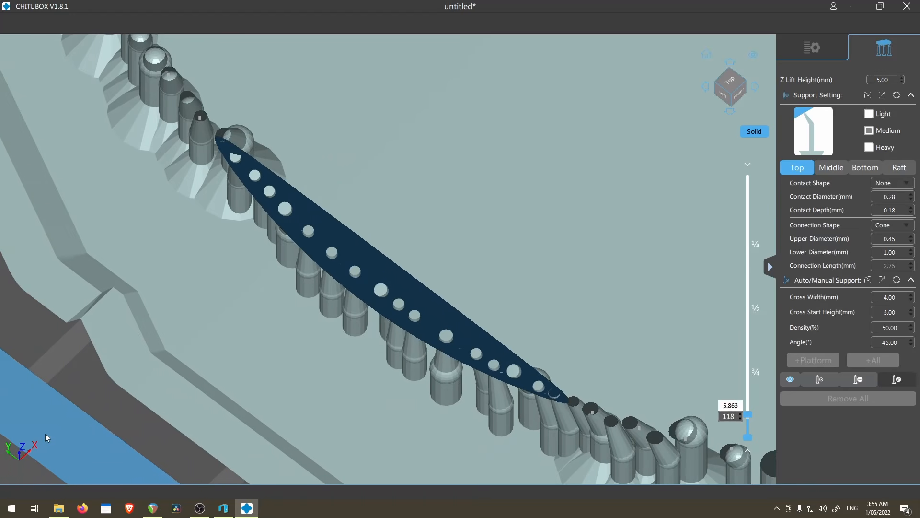
# Step: Step the layer preview up to layer 130 and examine how the supports cover both ends of the widening slice
pyautogui.press('Up')
pyautogui.press('Up')
pyautogui.press('Up')
pyautogui.press('Up')
pyautogui.press('Up')
pyautogui.press('Up')
pyautogui.press('Up')
pyautogui.press('Up')
pyautogui.press('Up')
pyautogui.press('Up')
pyautogui.press('Up')
pyautogui.press('Up')
pyautogui.press('Up')
pyautogui.press('Up')
pyautogui.press('Up')
pyautogui.press('Up')
pyautogui.press('Up')
pyautogui.press('Up')
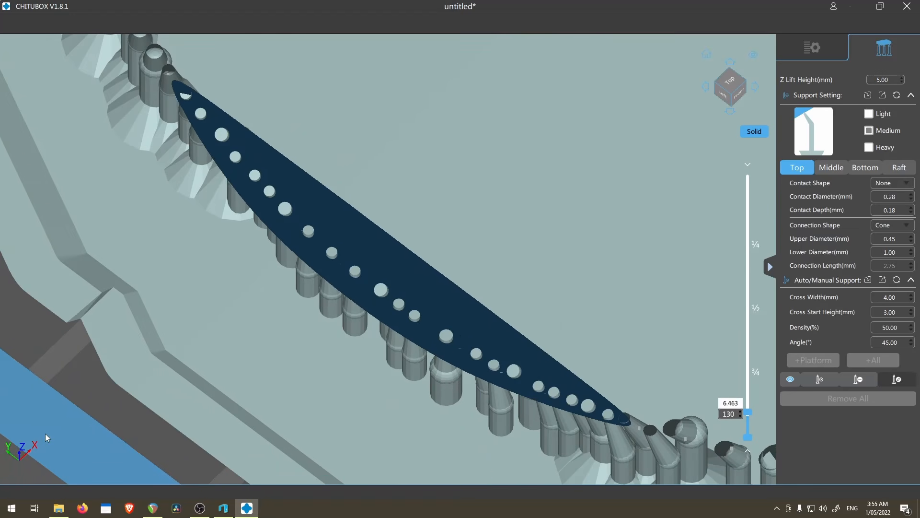
pyautogui.scroll(-4, 82, 286)
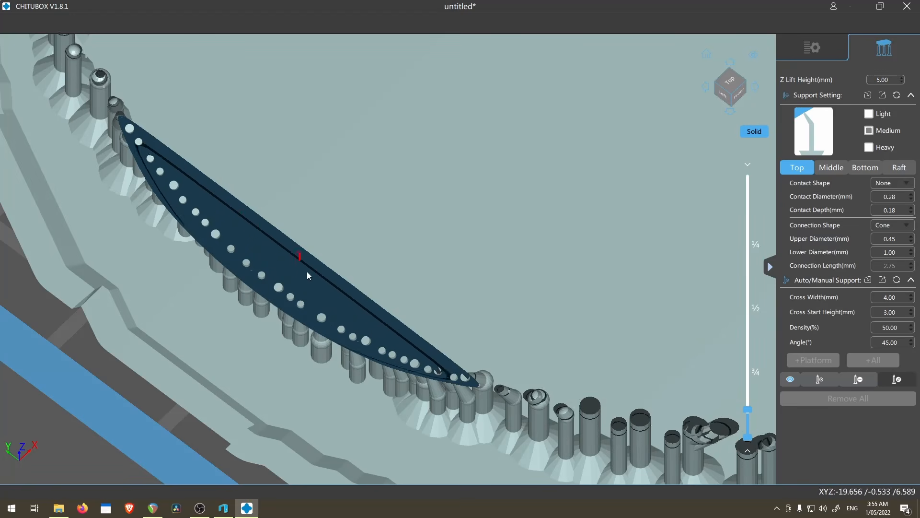
# Step: Place a row of heavy supports along the middle of the base's first sliver, just inside its supported edge
pyautogui.scroll(-6, 250, 273)
pyautogui.moveTo(392, 307); pyautogui.dragTo(542, 383, button='middle')
pyautogui.moveTo(542, 384); pyautogui.dragTo(412, 274, button='right')
pyautogui.scroll(10, 450, 268)
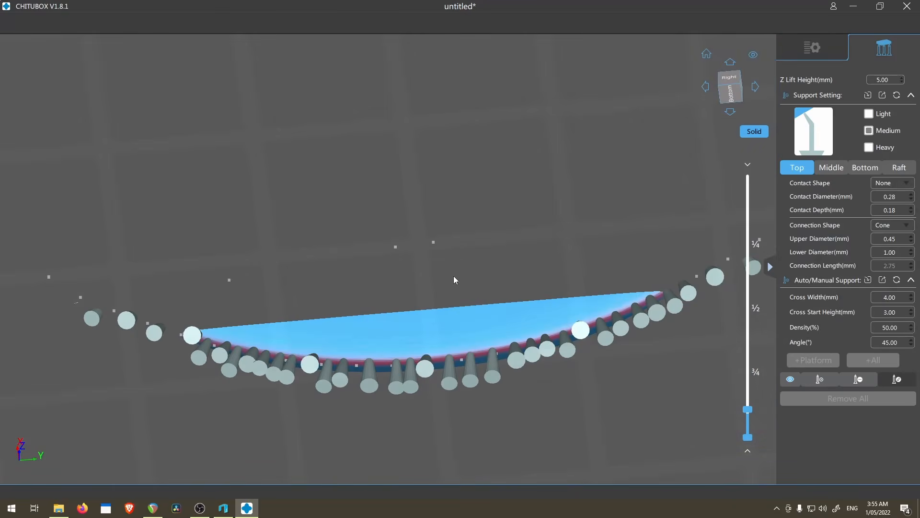
pyautogui.moveTo(463, 320); pyautogui.dragTo(469, 326, button='right')
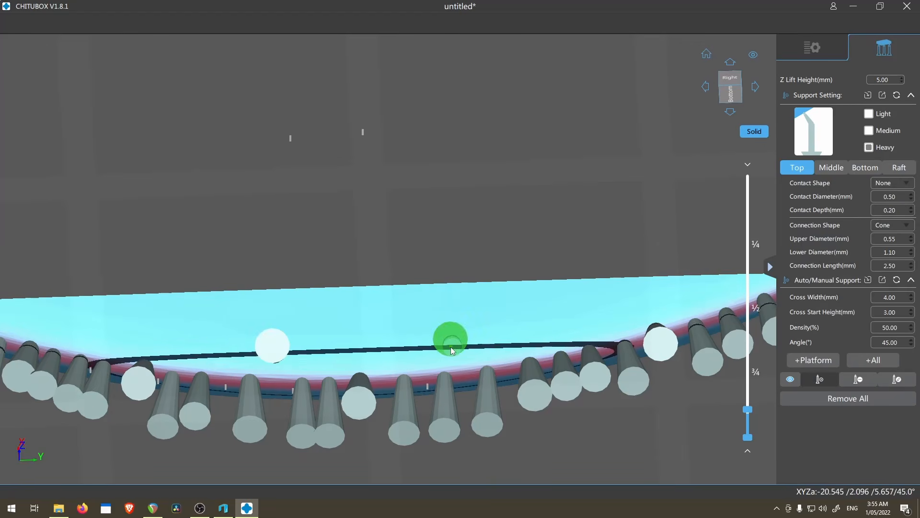
pyautogui.click(357, 342)
pyautogui.moveTo(314, 319); pyautogui.dragTo(341, 332, button='middle')
pyautogui.scroll(-1, 346, 335)
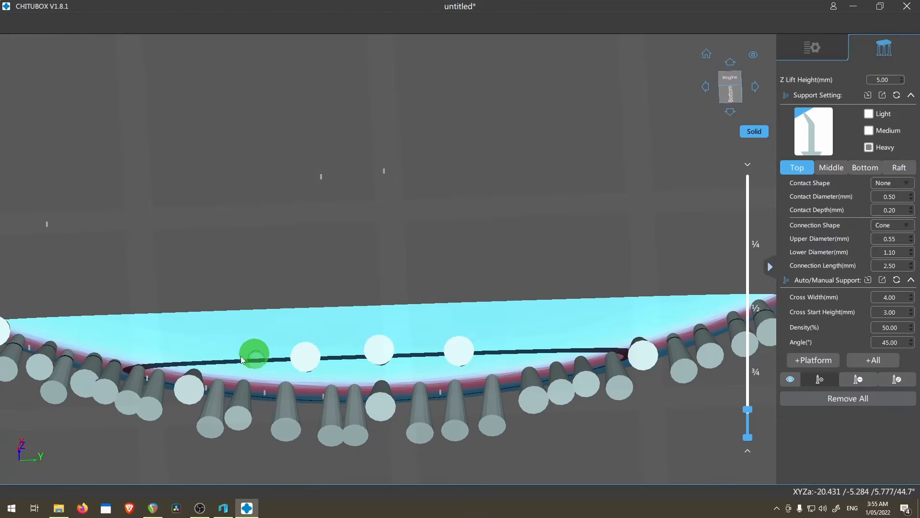
pyautogui.click(418, 317)
# Step: Restore the full-height preview and place heavy supports in two staggered columns up the middle of the base's underside
pyautogui.scroll(-3, 479, 429)
pyautogui.scroll(-2, 501, 354)
pyautogui.moveTo(501, 354); pyautogui.dragTo(317, 415, button='right')
pyautogui.moveTo(748, 409); pyautogui.dragTo(747, 168)
pyautogui.scroll(-4, 546, 215)
pyautogui.moveTo(556, 206); pyautogui.dragTo(530, 228, button='right')
pyautogui.moveTo(530, 227); pyautogui.dragTo(617, 394, button='middle')
pyautogui.moveTo(617, 394); pyautogui.dragTo(508, 343, button='right')
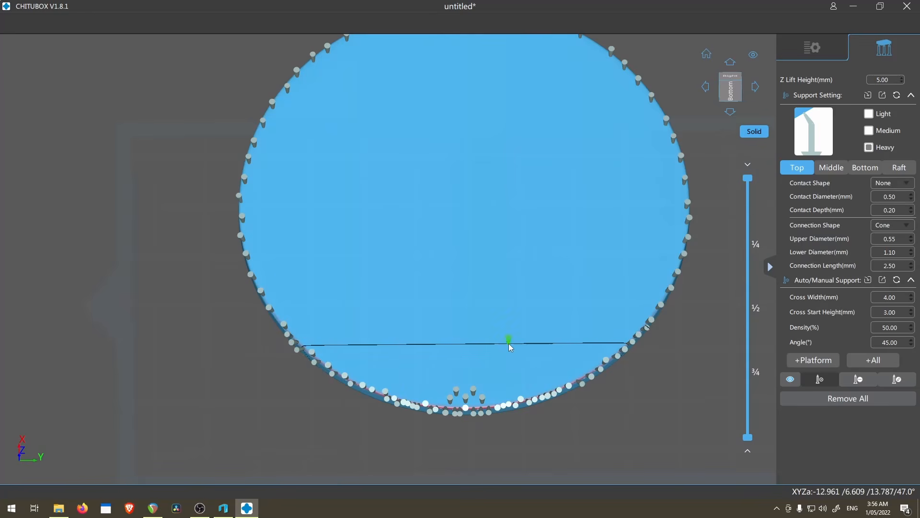
pyautogui.scroll(3, 508, 343)
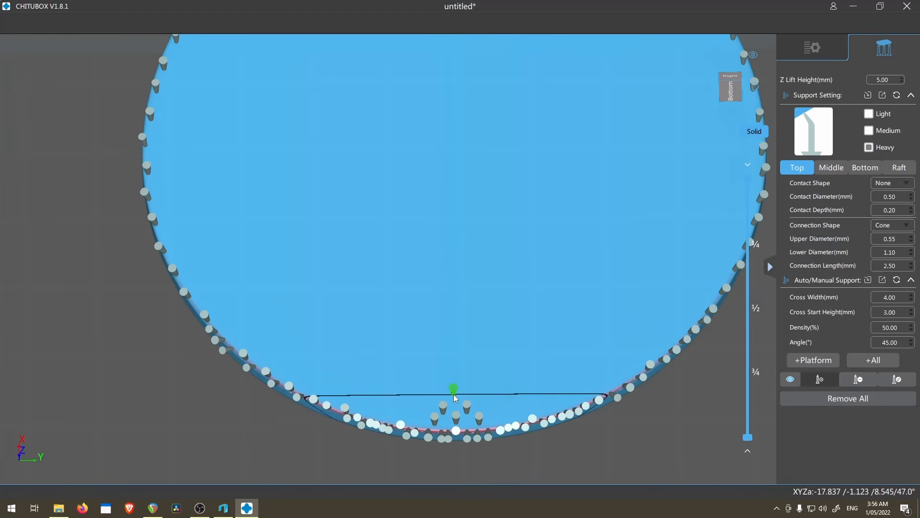
pyautogui.click(422, 235)
pyautogui.click(418, 174)
pyautogui.click(463, 152)
pyautogui.click(419, 125)
pyautogui.click(475, 88)
pyautogui.moveTo(467, 178); pyautogui.dragTo(471, 218, button='middle')
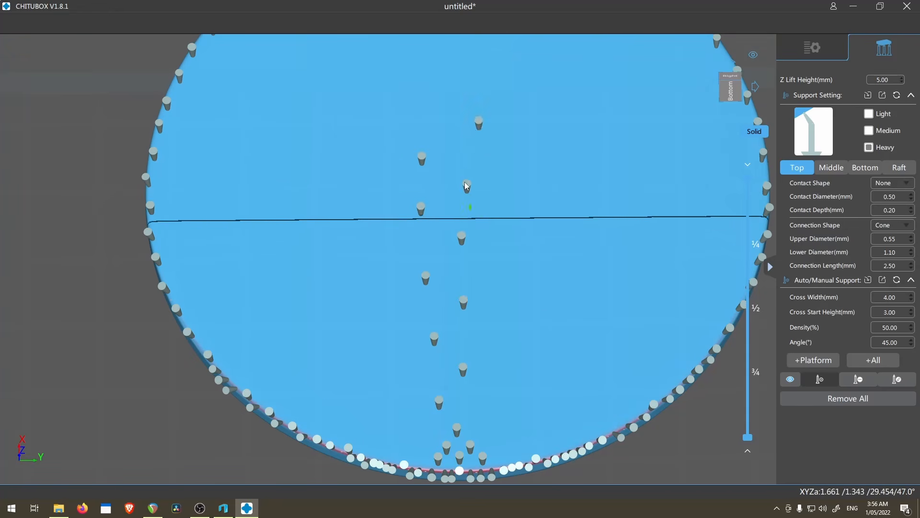
# Step: Add more staggered columns of heavy supports to the unsupported areas beside the middle of the underside
pyautogui.moveTo(467, 121); pyautogui.dragTo(596, 283, button='right')
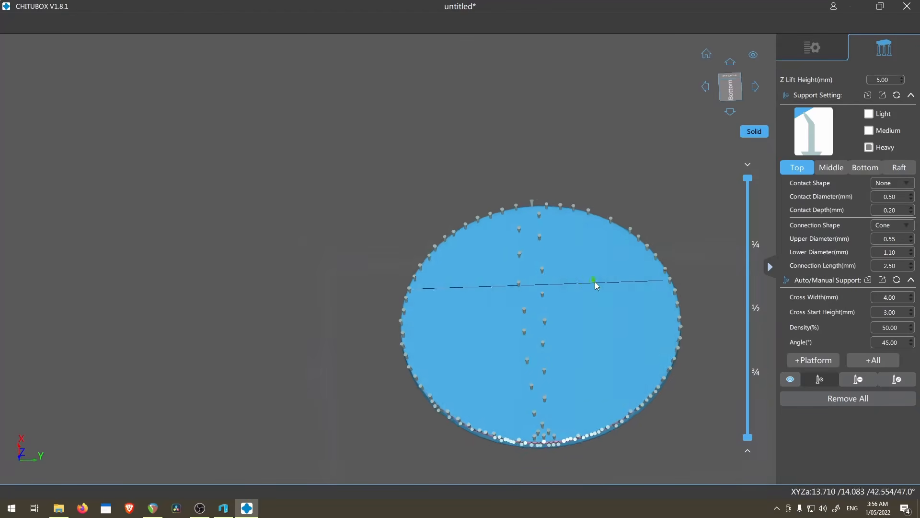
pyautogui.scroll(3, 558, 392)
pyautogui.moveTo(556, 389); pyautogui.dragTo(558, 375, button='middle')
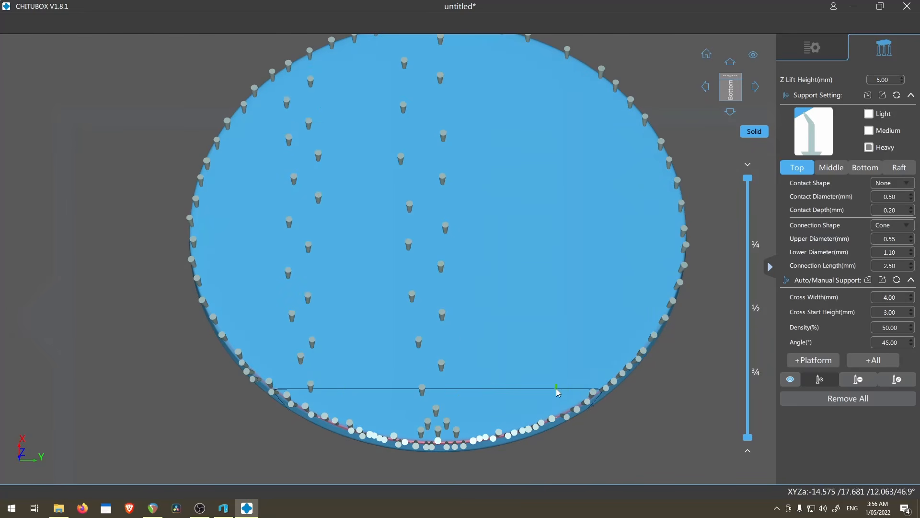
pyautogui.scroll(-3, 549, 138)
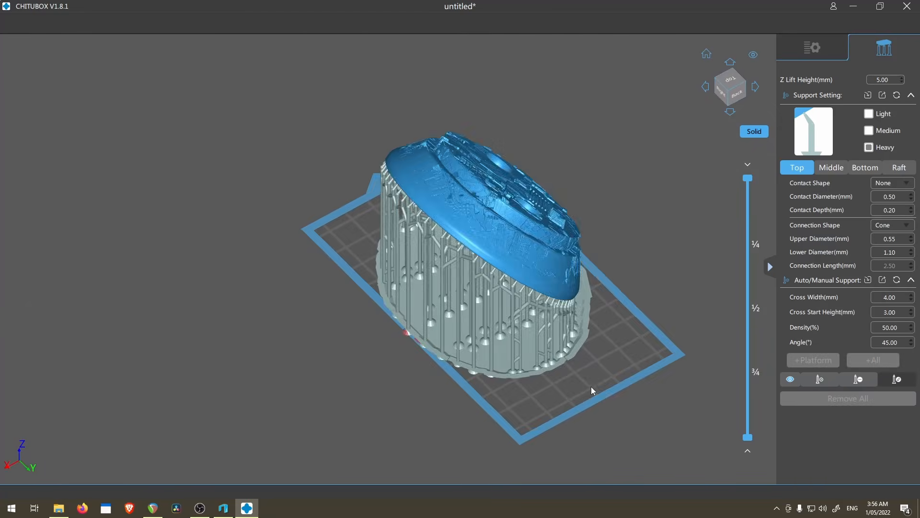
# Step: Examine the supported base's textured top, sockets and outer wall from several angles
pyautogui.scroll(3, 575, 374)
pyautogui.moveTo(591, 386); pyautogui.dragTo(556, 391, button='right')
pyautogui.scroll(5, 554, 392)
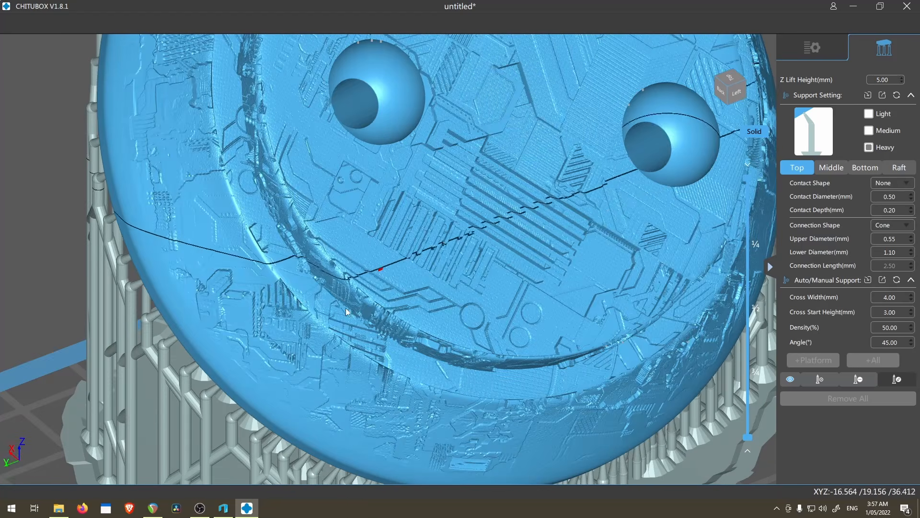
pyautogui.scroll(-3, 545, 357)
pyautogui.moveTo(548, 360); pyautogui.dragTo(489, 352, button='right')
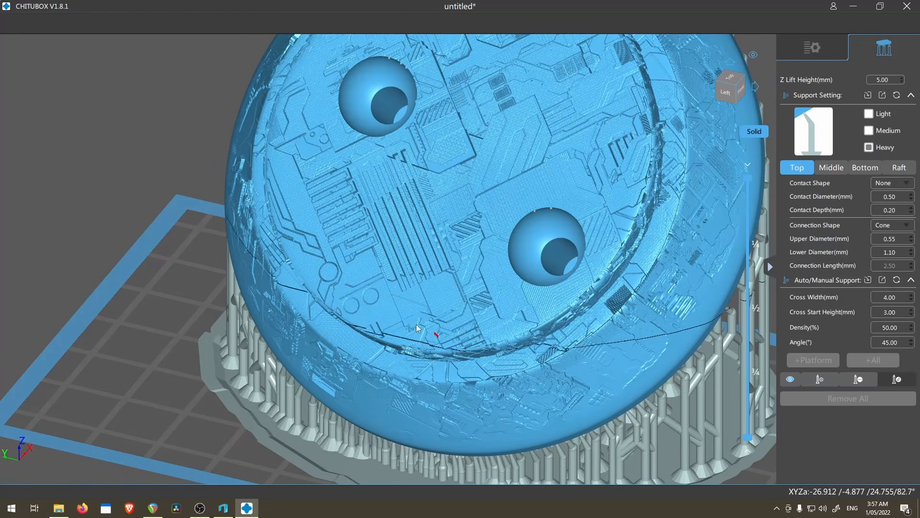
pyautogui.scroll(-3, 654, 226)
pyautogui.moveTo(655, 226); pyautogui.dragTo(611, 422, button='right')
pyautogui.scroll(3, 612, 422)
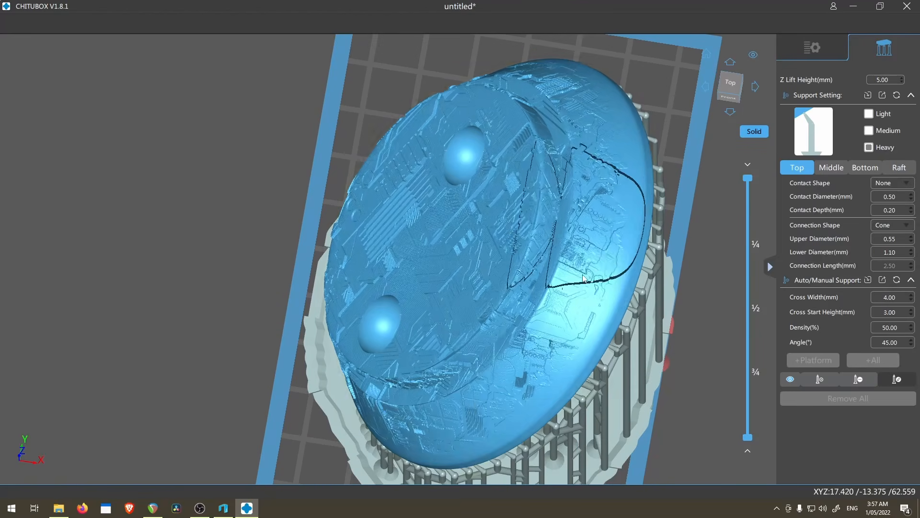
pyautogui.moveTo(748, 178); pyautogui.dragTo(782, 186)
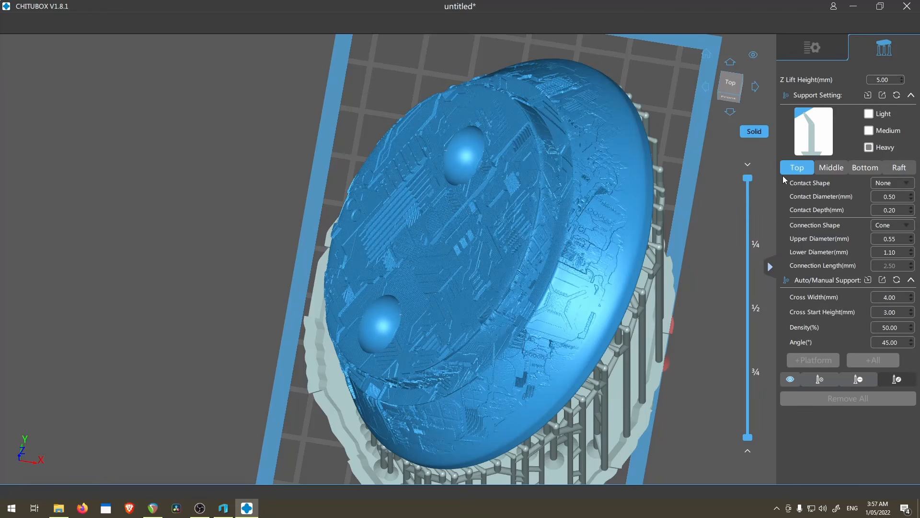
pyautogui.moveTo(750, 180); pyautogui.dragTo(752, 134)
# Step: Leave support editing, select the base and shift it on the build plate to X -0.19, Y -1.05
pyautogui.click(810, 52)
pyautogui.scroll(-5, 674, 209)
pyautogui.moveTo(680, 211); pyautogui.dragTo(671, 242, button='right')
pyautogui.click(608, 293)
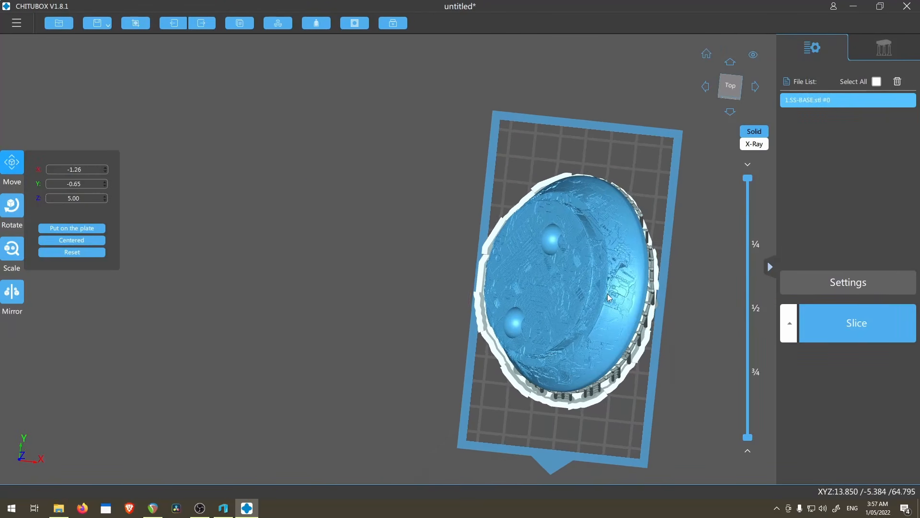
pyautogui.moveTo(608, 294); pyautogui.dragTo(611, 296)
pyautogui.moveTo(632, 374); pyautogui.dragTo(620, 341, button='right')
pyautogui.scroll(2, 620, 341)
pyautogui.moveTo(620, 341); pyautogui.dragTo(494, 273, button='middle')
pyautogui.moveTo(493, 274); pyautogui.dragTo(511, 281, button='right')
pyautogui.scroll(2, 511, 281)
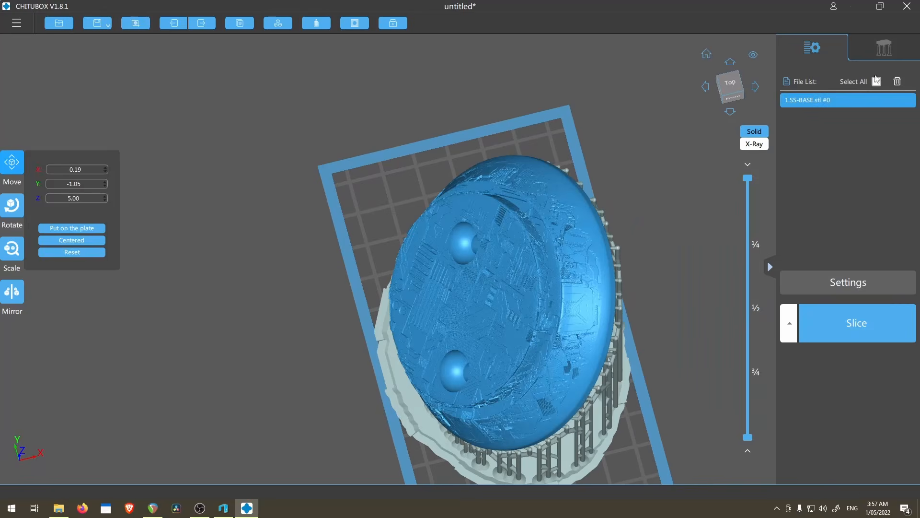
pyautogui.moveTo(643, 297); pyautogui.dragTo(602, 274, button='right')
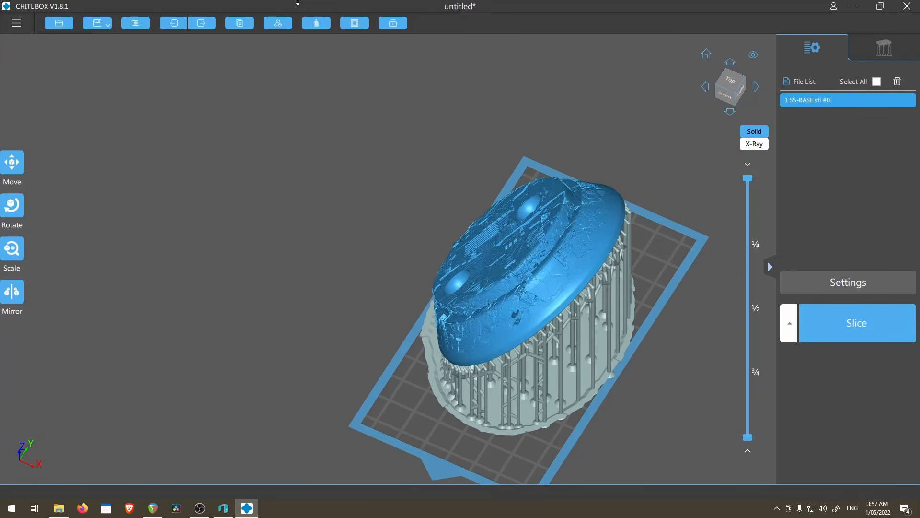
# Step: Hollow the base and lower the layer preview to about a third of its height to expose the cavity
pyautogui.click(317, 25)
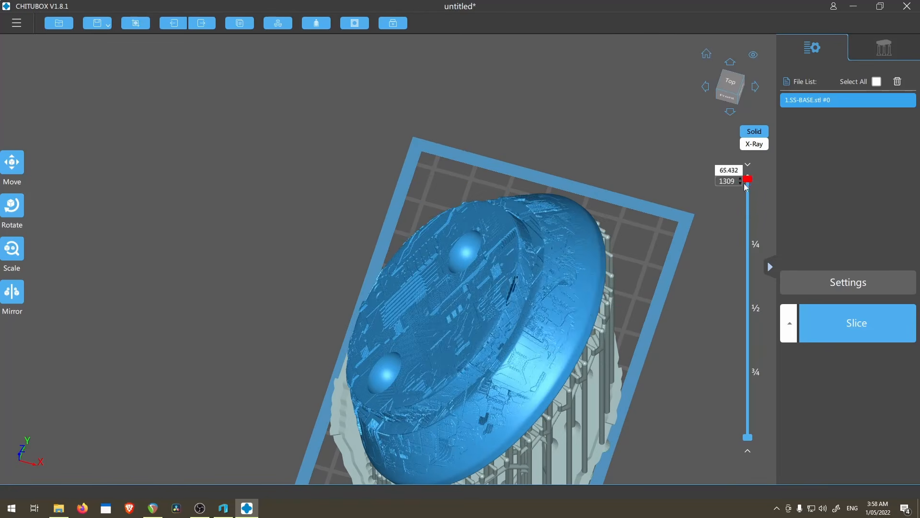
pyautogui.moveTo(747, 187); pyautogui.dragTo(726, 355)
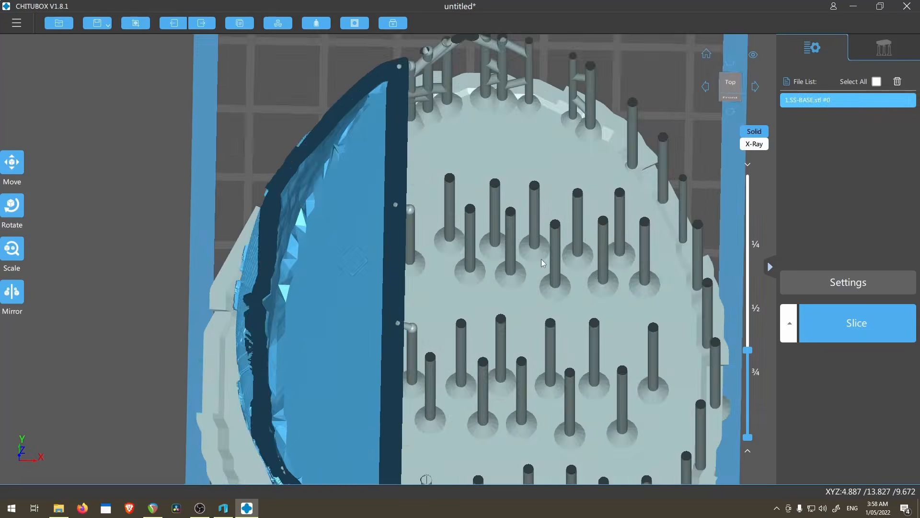
pyautogui.scroll(-4, 542, 261)
pyautogui.moveTo(541, 261); pyautogui.dragTo(486, 217, button='right')
pyautogui.moveTo(485, 217); pyautogui.dragTo(570, 283, button='middle')
pyautogui.scroll(2, 571, 283)
pyautogui.moveTo(748, 351)
pyautogui.mouseDown()
pyautogui.moveTo(749, 402)
pyautogui.moveTo(749, 308)
pyautogui.moveTo(749, 341)
pyautogui.mouseUp()
pyautogui.scroll(-2, 507, 298)
pyautogui.moveTo(507, 298); pyautogui.dragTo(467, 311, button='right')
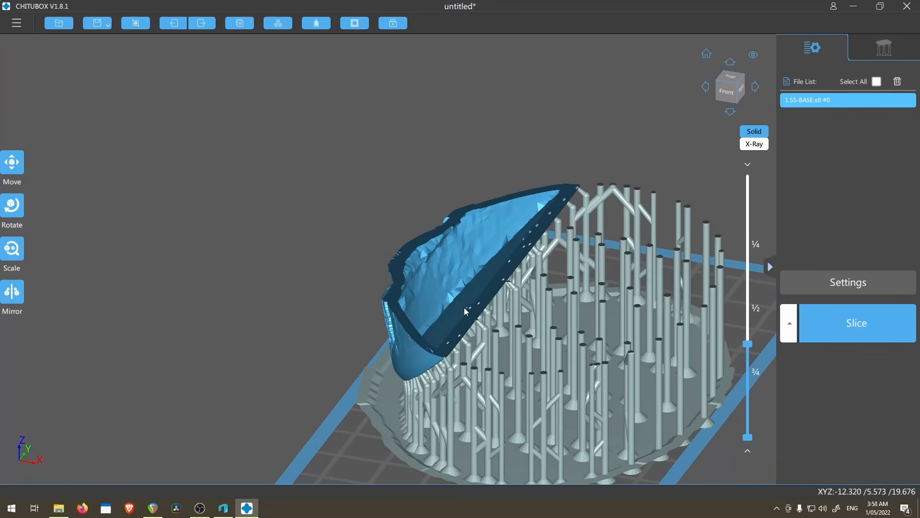
# Step: Examine the cavity's wall thickness, then lower the layer preview to about a quarter height to inspect its lowest edge
pyautogui.scroll(3, 444, 390)
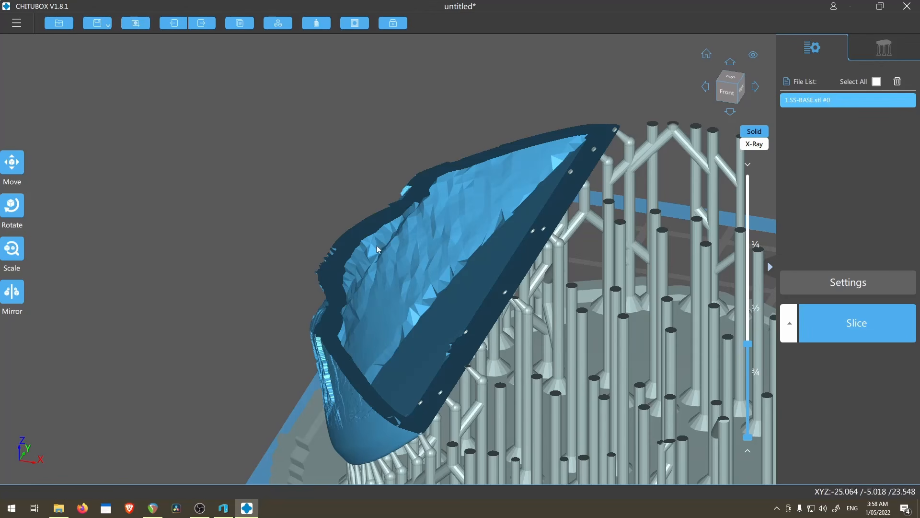
pyautogui.scroll(-3, 490, 211)
pyautogui.moveTo(504, 214); pyautogui.dragTo(477, 301, button='right')
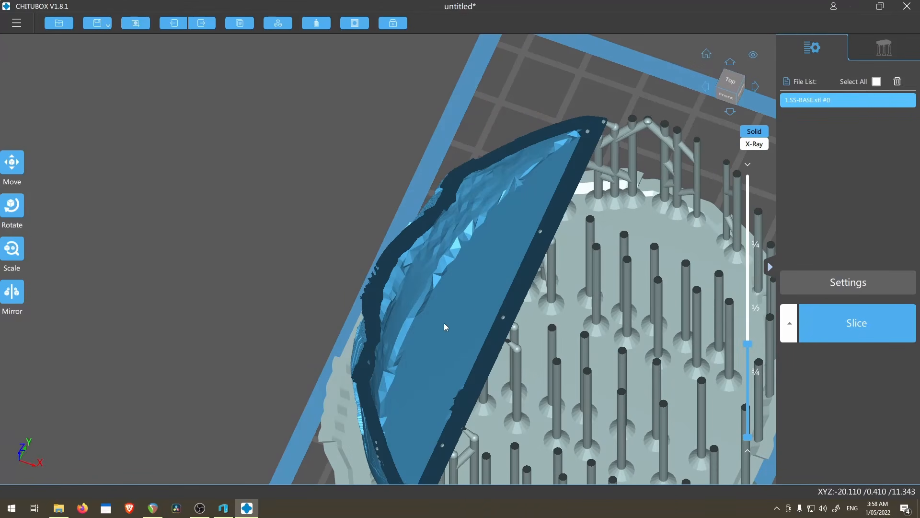
pyautogui.moveTo(444, 323); pyautogui.dragTo(577, 306, button='right')
pyautogui.moveTo(748, 344); pyautogui.dragTo(748, 369)
pyautogui.moveTo(297, 307); pyautogui.dragTo(567, 309, button='right')
pyautogui.moveTo(599, 355); pyautogui.dragTo(492, 230, button='middle')
pyautogui.scroll(5, 516, 232)
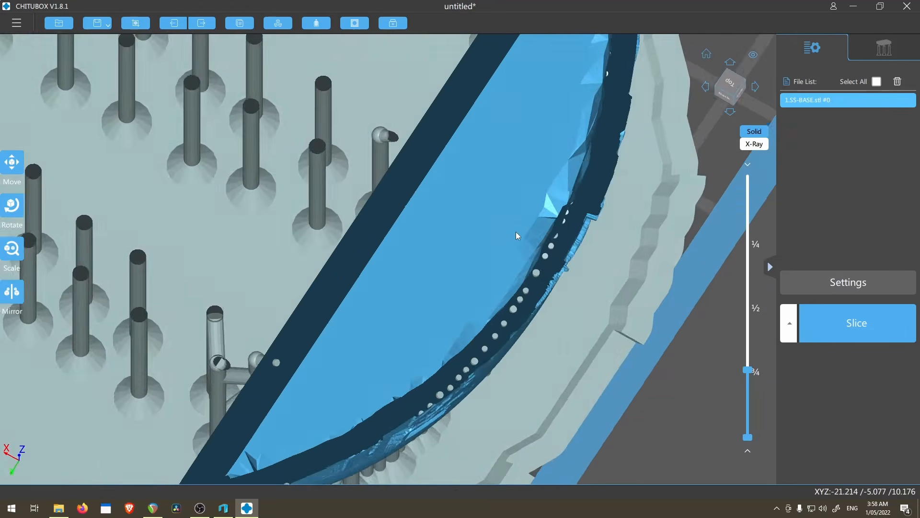
pyautogui.moveTo(516, 231); pyautogui.dragTo(503, 255, button='right')
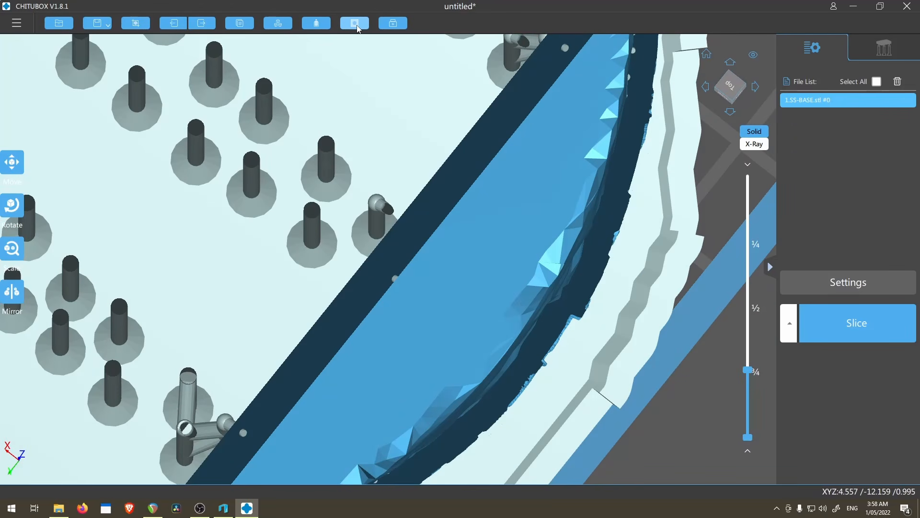
# Step: Dig a circular hole, 3 mm in size and 5 mm deep, perpendicular to the model near the cavity's lowest edge
pyautogui.click(356, 27)
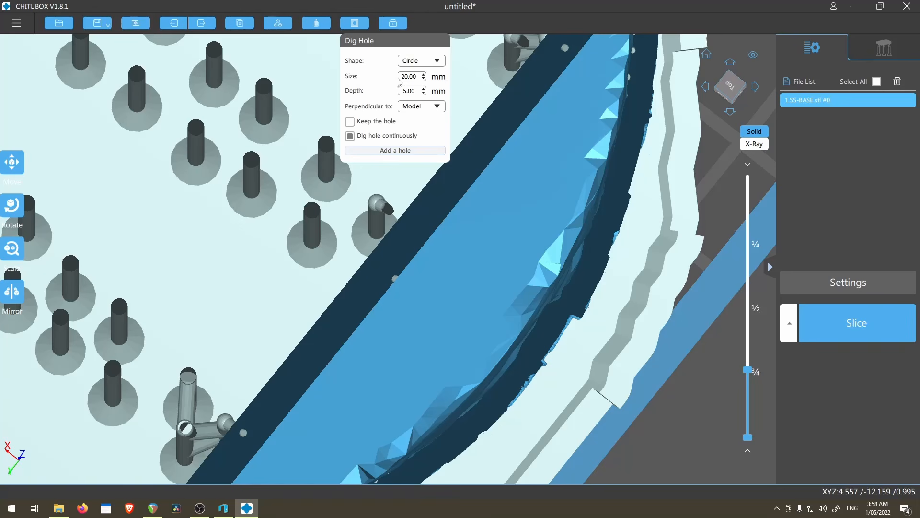
pyautogui.click(378, 151)
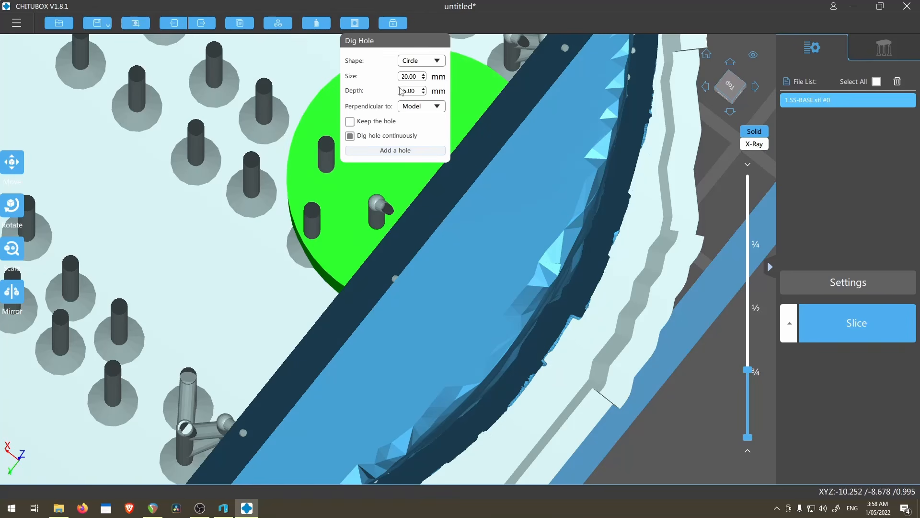
pyautogui.write('3')
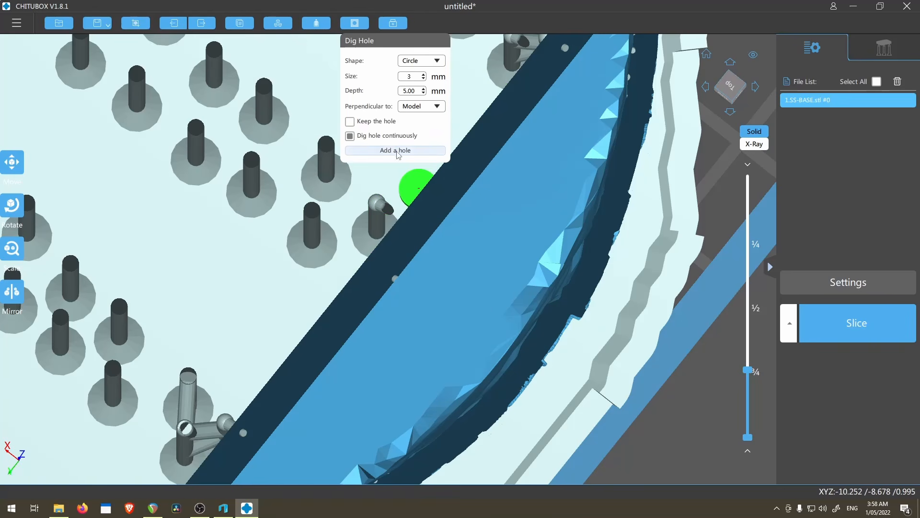
pyautogui.scroll(3, 459, 429)
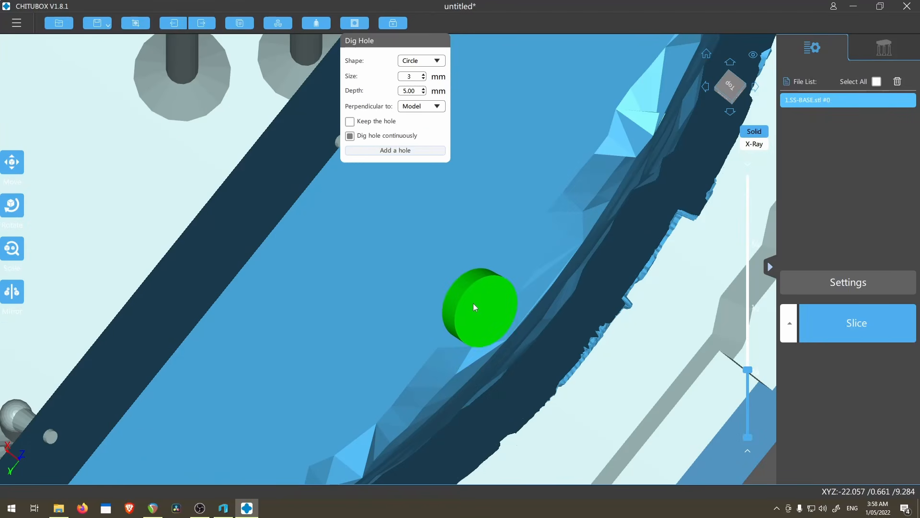
pyautogui.click(473, 303)
# Step: Raise the layer preview past half height and examine how the sockets protrude into the hollow interior
pyautogui.scroll(-4, 533, 383)
pyautogui.moveTo(534, 386); pyautogui.dragTo(528, 330, button='right')
pyautogui.scroll(3, 506, 353)
pyautogui.moveTo(748, 369); pyautogui.dragTo(748, 284)
pyautogui.scroll(-3, 642, 300)
pyautogui.moveTo(642, 300); pyautogui.dragTo(535, 165, button='right')
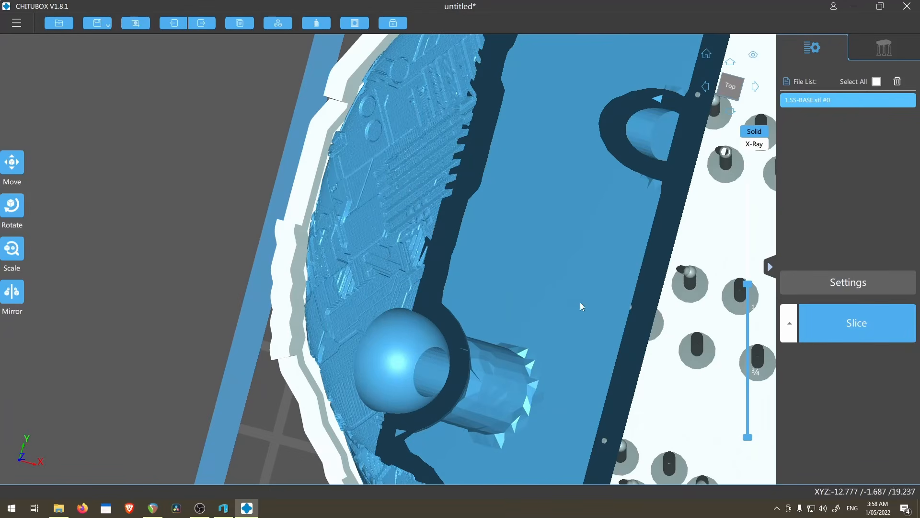
pyautogui.scroll(-5, 504, 268)
pyautogui.moveTo(630, 285); pyautogui.dragTo(655, 245, button='right')
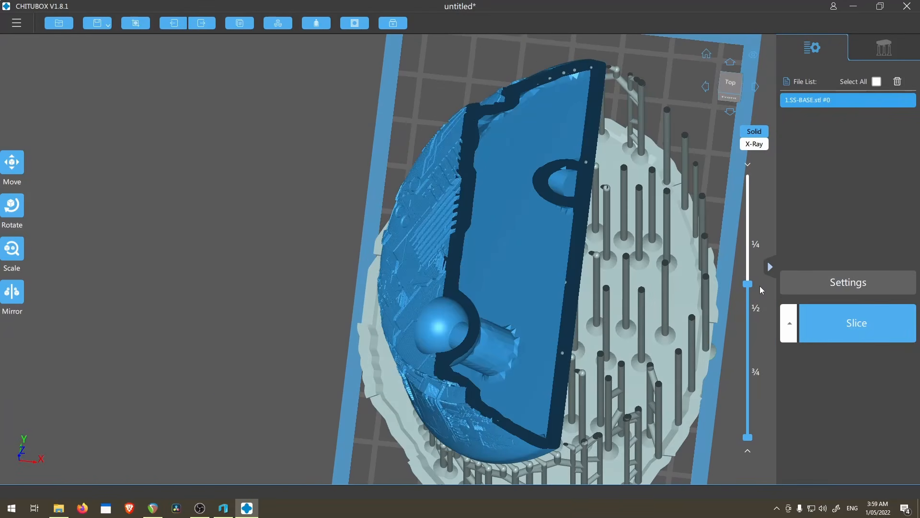
# Step: Step through the upper layers around layer 1206 to check the cavity ceiling for isolated islands
pyautogui.moveTo(749, 283); pyautogui.dragTo(750, 202)
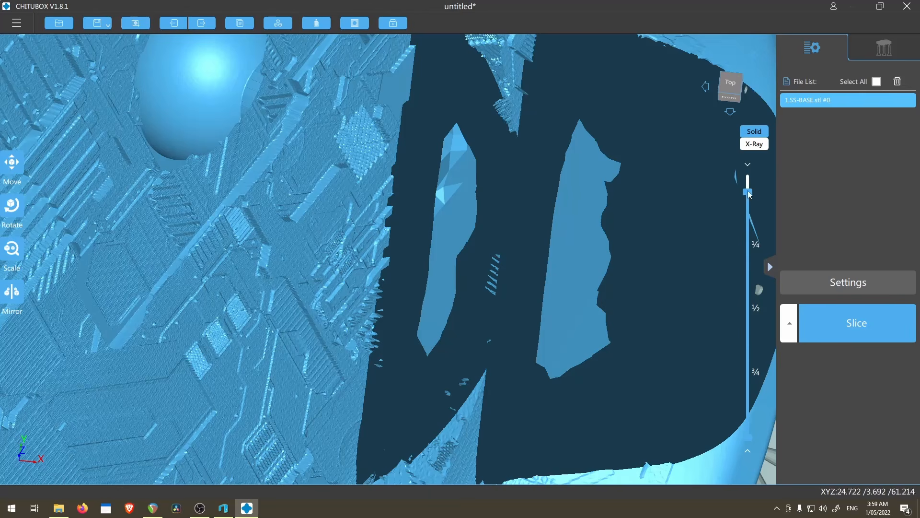
pyautogui.scroll(-2, 644, 192)
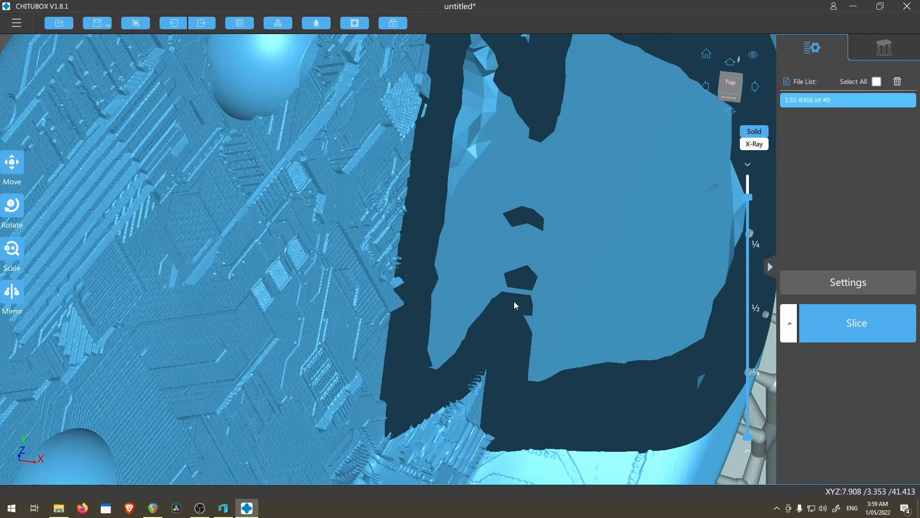
pyautogui.moveTo(749, 200)
pyautogui.mouseDown()
pyautogui.moveTo(750, 209)
pyautogui.moveTo(755, 200)
pyautogui.mouseUp()
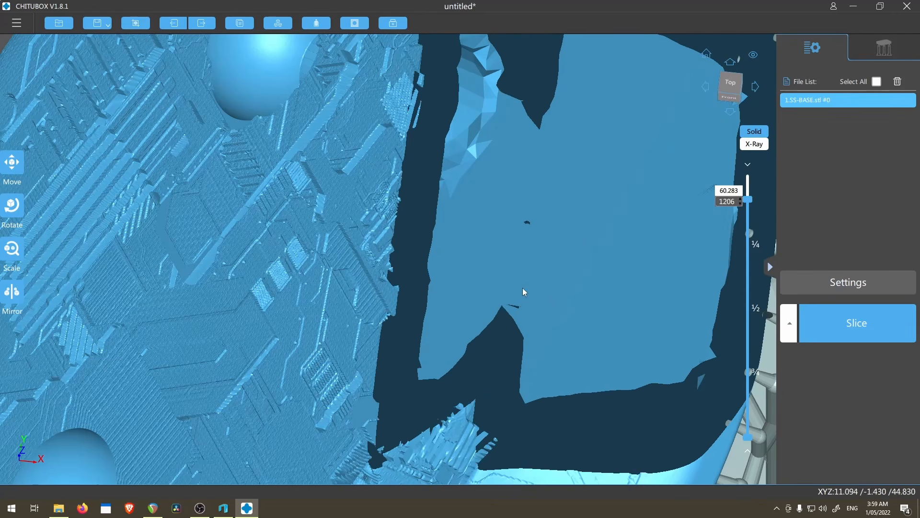
pyautogui.press('Up')
pyautogui.press('Up')
pyautogui.press('Up')
pyautogui.press('Up')
pyautogui.press('Up')
pyautogui.press('Up')
pyautogui.press('Up')
pyautogui.press('Up')
pyautogui.scroll(1, 537, 201)
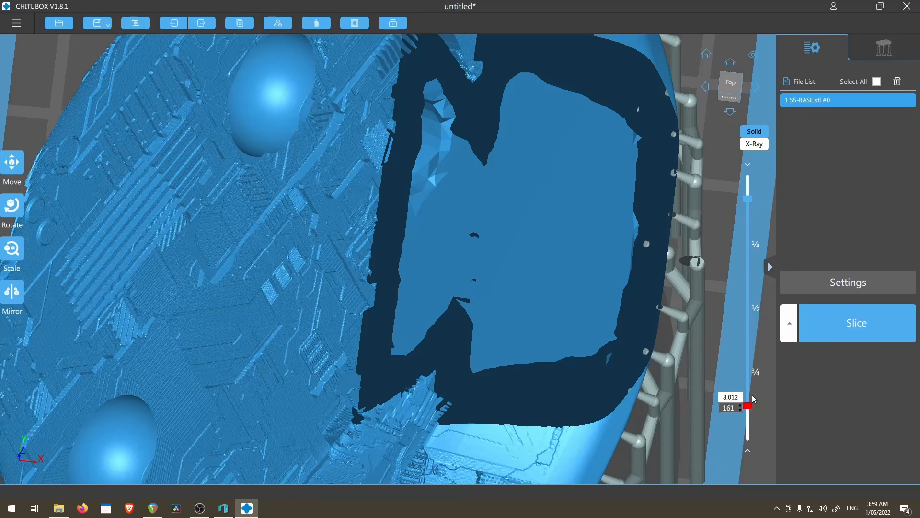
# Step: Hide the lower layers, switch to support editing and examine the floating fragments inside the cavity from below
pyautogui.moveTo(753, 396); pyautogui.dragTo(754, 314)
pyautogui.scroll(-5, 611, 394)
pyautogui.moveTo(611, 394); pyautogui.dragTo(620, 360, button='right')
pyautogui.moveTo(752, 320); pyautogui.dragTo(760, 249)
pyautogui.click(886, 53)
pyautogui.scroll(-4, 697, 157)
pyautogui.moveTo(690, 192); pyautogui.dragTo(700, 152, button='right')
pyautogui.scroll(10, 604, 138)
pyautogui.scroll(-5, 600, 144)
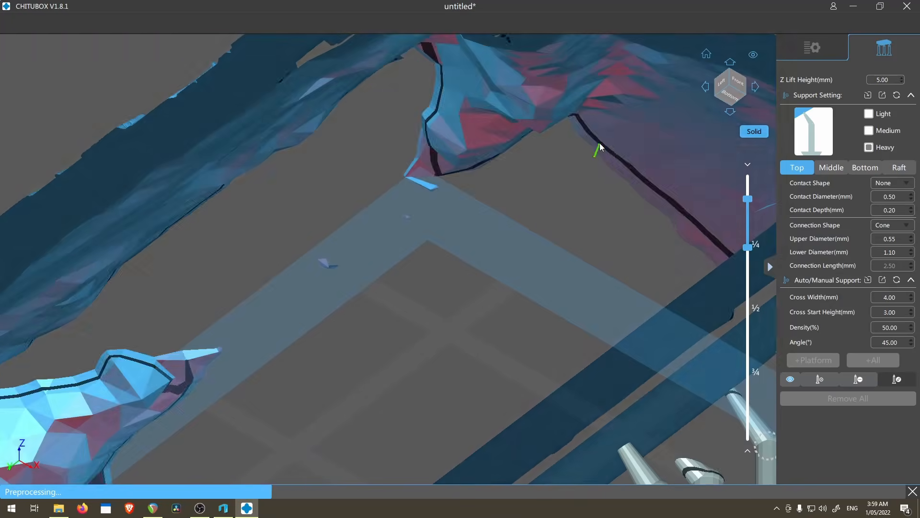
pyautogui.scroll(-4, 450, 244)
pyautogui.moveTo(450, 244); pyautogui.dragTo(497, 211, button='right')
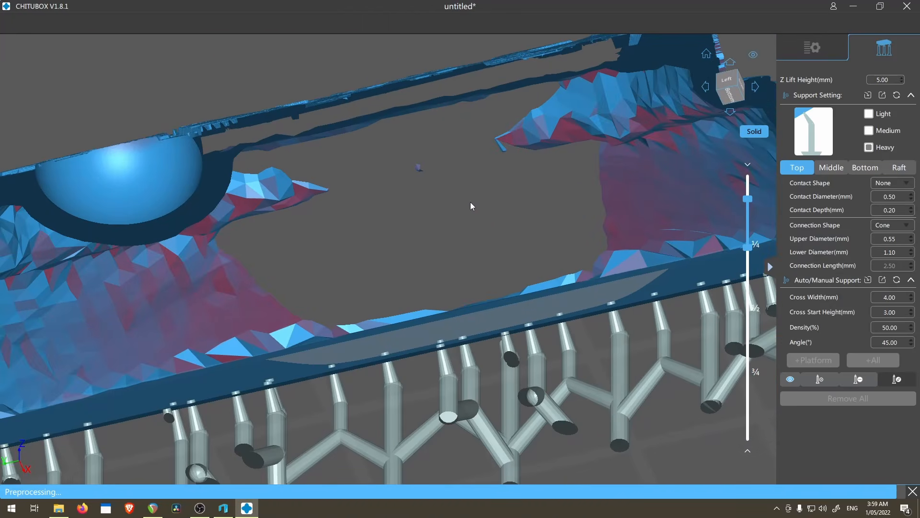
# Step: Add heavy supports under the floating fragments and the adjacent pointed overhang inside the cavity
pyautogui.scroll(10, 471, 203)
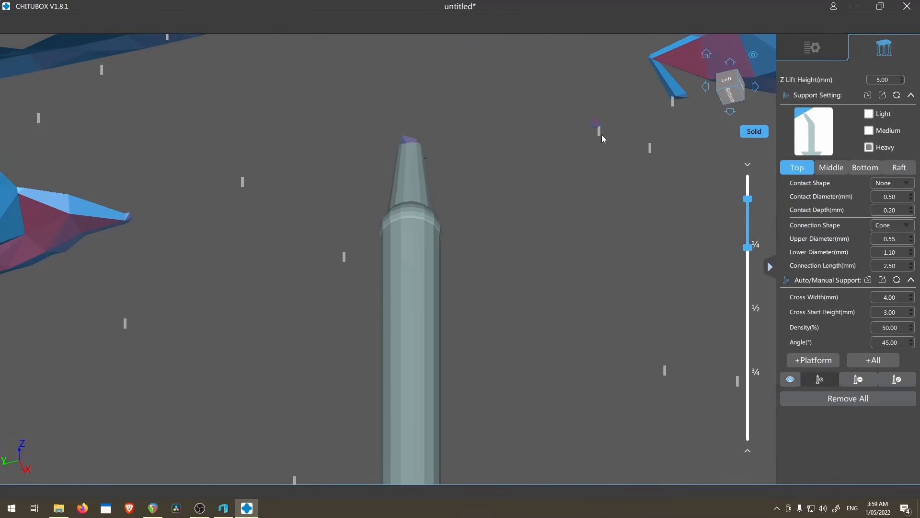
pyautogui.click(598, 123)
pyautogui.click(679, 95)
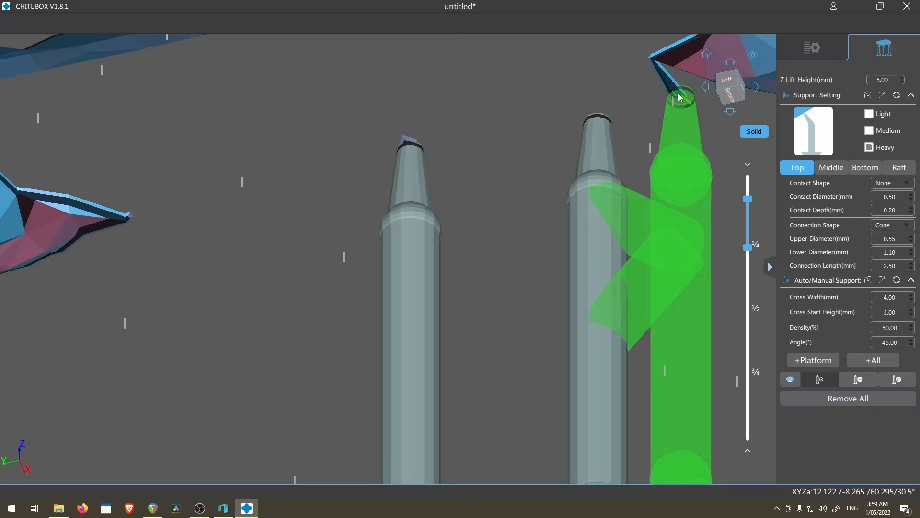
pyautogui.click(657, 58)
pyautogui.scroll(-3, 591, 146)
pyautogui.scroll(-3, 588, 149)
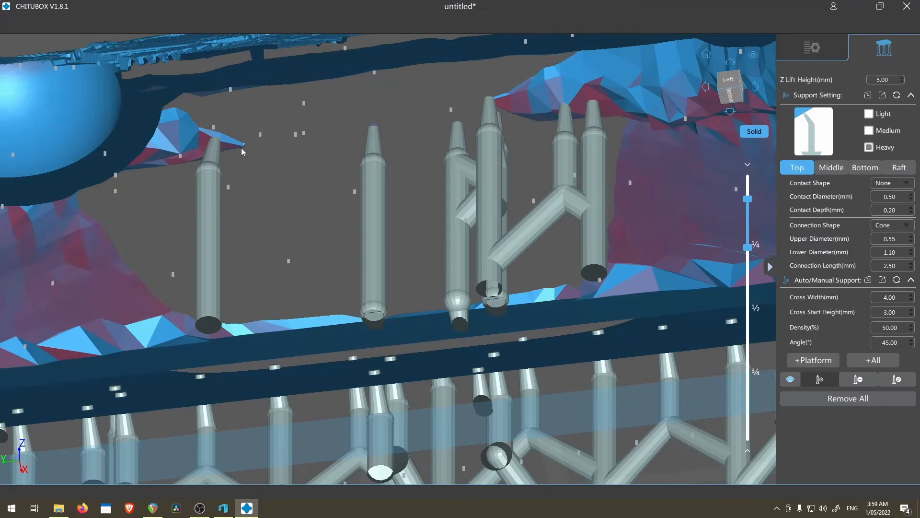
# Step: Add a heavy support under the pointed overhang beside the round socket inside the cavity
pyautogui.click(178, 154)
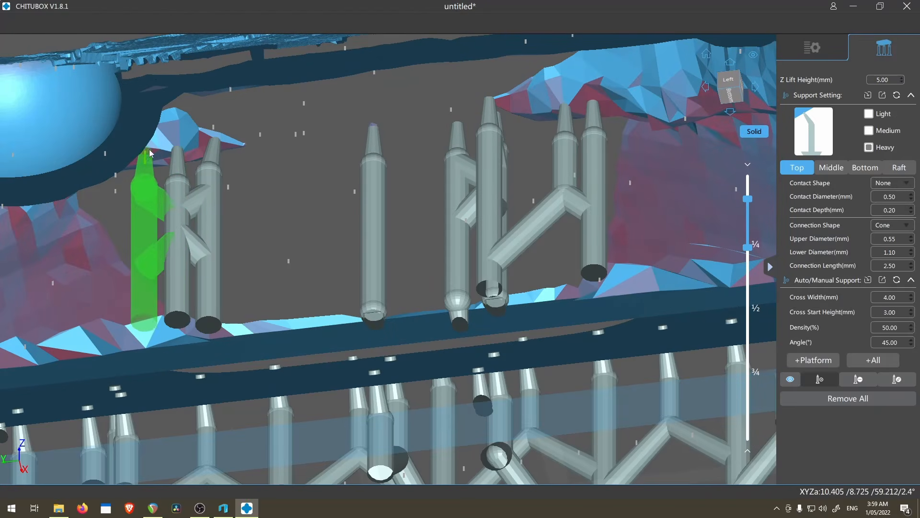
pyautogui.moveTo(311, 161); pyautogui.dragTo(344, 159, button='right')
pyautogui.scroll(-4, 347, 159)
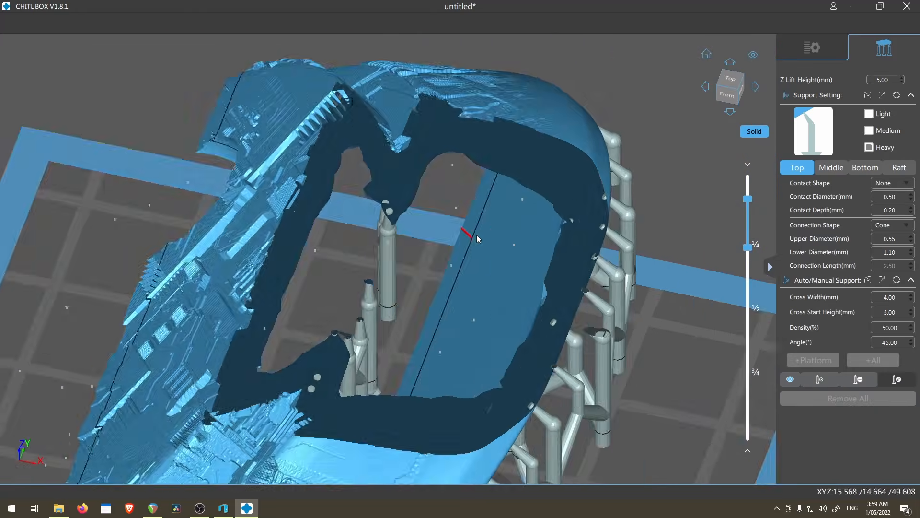
pyautogui.scroll(5, 476, 234)
pyautogui.scroll(-3, 225, 339)
# Step: Hide the lower layers and examine the cavity ceiling from below for unsupported points
pyautogui.moveTo(747, 437); pyautogui.dragTo(748, 243)
pyautogui.moveTo(565, 412); pyautogui.dragTo(575, 240, button='right')
pyautogui.click(820, 379)
pyautogui.click(897, 379)
pyautogui.moveTo(613, 320); pyautogui.dragTo(566, 413, button='right')
pyautogui.scroll(3, 582, 373)
pyautogui.moveTo(582, 373); pyautogui.dragTo(542, 230, button='right')
pyautogui.scroll(-3, 733, 366)
# Step: Add a lone heavy support under the cavity ceiling near the curved outer wall and move its pillar beneath the tip
pyautogui.click(819, 379)
pyautogui.scroll(5, 333, 392)
pyautogui.moveTo(333, 417); pyautogui.dragTo(518, 218, button='middle')
pyautogui.scroll(-3, 499, 226)
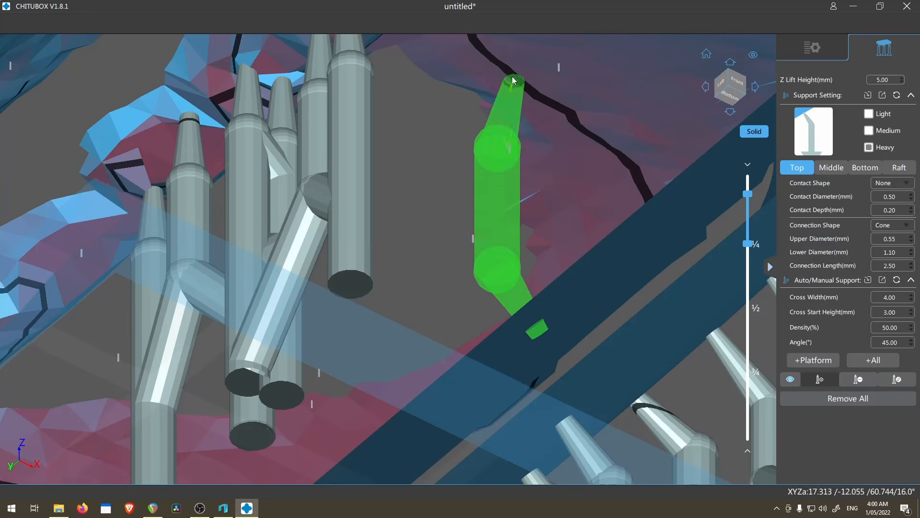
pyautogui.scroll(-5, 542, 156)
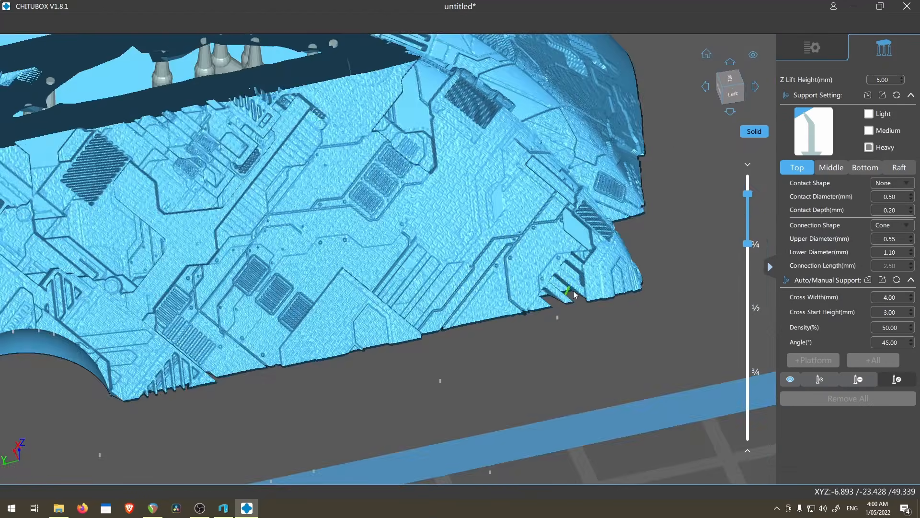
pyautogui.moveTo(574, 291); pyautogui.dragTo(476, 158, button='right')
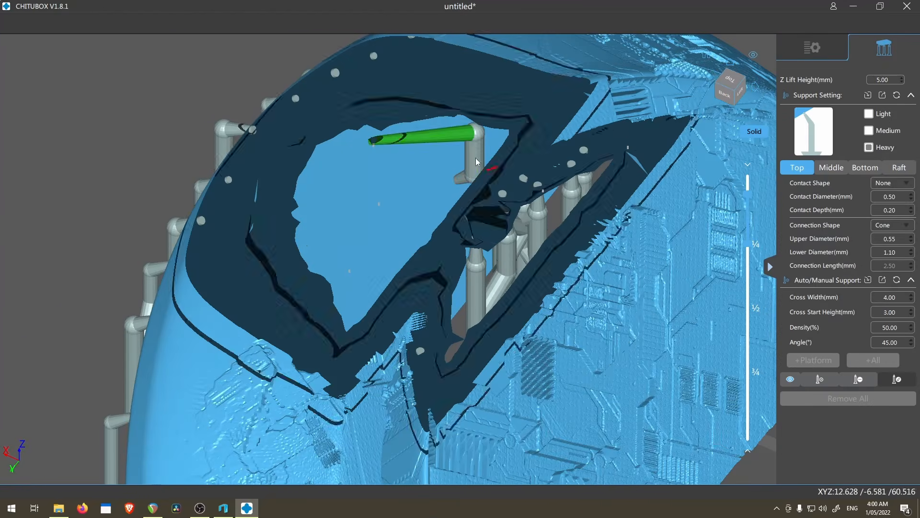
pyautogui.scroll(-3, 450, 211)
pyautogui.moveTo(407, 225); pyautogui.dragTo(434, 213, button='right')
pyautogui.scroll(3, 434, 213)
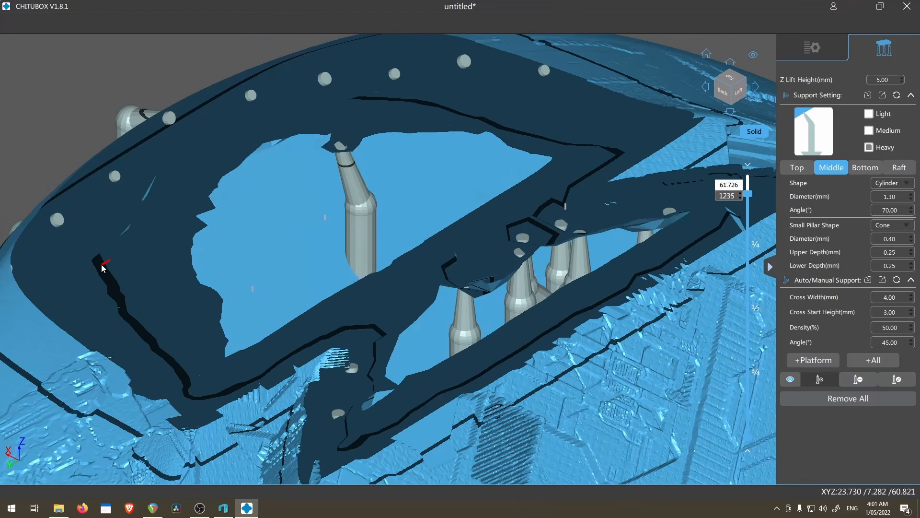
# Step: Step the layer preview up to layer 1251 and back down to 1201 to check the cavity ceiling for islands
pyautogui.press('Up')
pyautogui.press('Up')
pyautogui.press('Up')
pyautogui.press('Up')
pyautogui.press('Up')
pyautogui.press('Up')
pyautogui.press('Up')
pyautogui.press('Up')
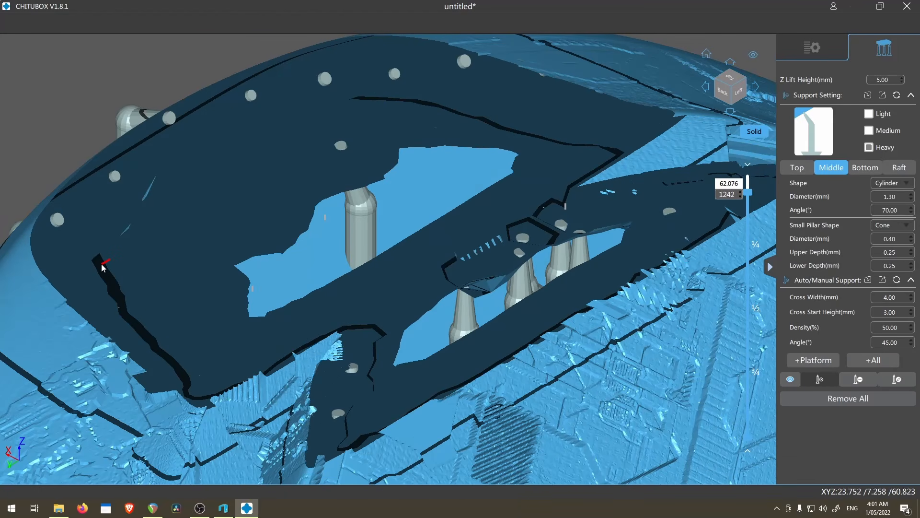
pyautogui.press('Down')
pyautogui.press('Down')
pyautogui.press('Down')
pyautogui.press('Down')
pyautogui.press('Down')
pyautogui.press('Down')
pyautogui.press('Down')
pyautogui.press('Down')
pyautogui.press('Down')
pyautogui.press('Down')
pyautogui.press('Down')
pyautogui.press('Down')
pyautogui.press('Down')
pyautogui.press('Down')
pyautogui.press('Down')
pyautogui.press('Down')
pyautogui.press('Down')
pyautogui.press('Down')
pyautogui.press('Down')
pyautogui.press('Down')
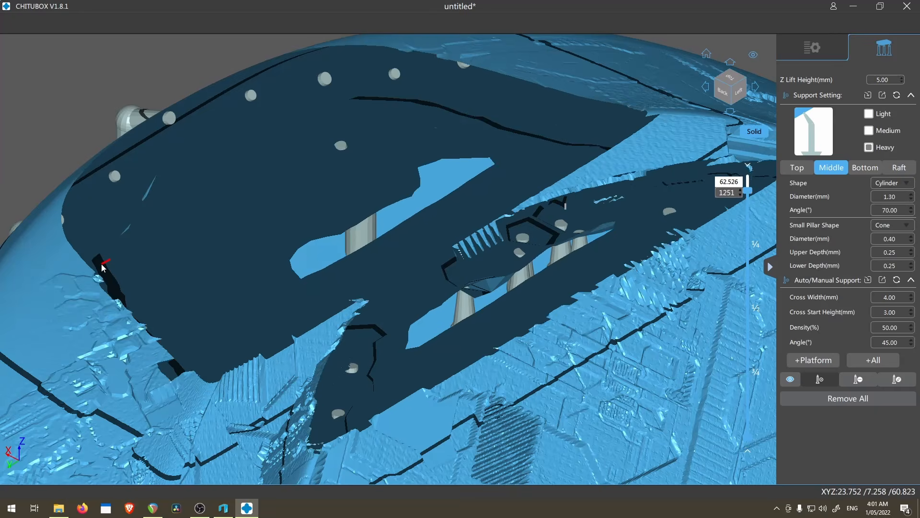
pyautogui.press('Down')
pyautogui.press('Down')
pyautogui.press('Down')
pyautogui.press('Down')
pyautogui.press('Down')
pyautogui.press('Down')
pyautogui.press('Down')
pyautogui.press('Down')
pyautogui.press('Down')
pyautogui.press('Down')
pyautogui.press('Down')
pyautogui.press('Down')
pyautogui.press('Down')
pyautogui.press('Down')
pyautogui.press('Down')
pyautogui.press('Down')
pyautogui.press('Down')
pyautogui.press('Down')
pyautogui.press('Down')
pyautogui.press('Down')
pyautogui.moveTo(222, 315); pyautogui.dragTo(306, 174, button='middle')
pyautogui.scroll(2, 379, 275)
pyautogui.press('Down')
pyautogui.press('Down')
pyautogui.press('Down')
pyautogui.press('Down')
pyautogui.press('Down')
pyautogui.press('Down')
pyautogui.press('Down')
pyautogui.press('Down')
pyautogui.press('Down')
pyautogui.press('Down')
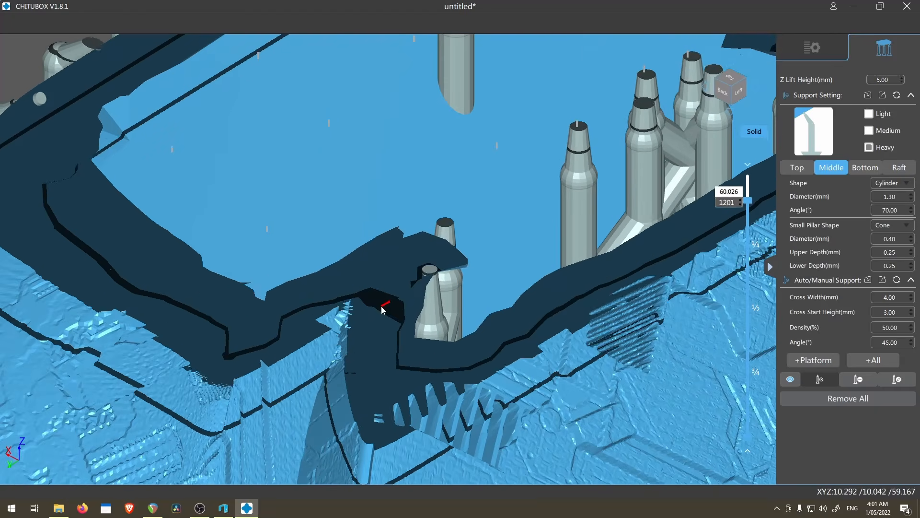
# Step: Limit the preview to a band of upper layers and examine the cavity supports and overhangs from below
pyautogui.scroll(-4, 381, 306)
pyautogui.moveTo(748, 203); pyautogui.dragTo(748, 217)
pyautogui.moveTo(676, 267); pyautogui.dragTo(569, 266, button='middle')
pyautogui.press('Down')
pyautogui.press('Down')
pyautogui.press('Down')
pyautogui.press('Down')
pyautogui.press('Down')
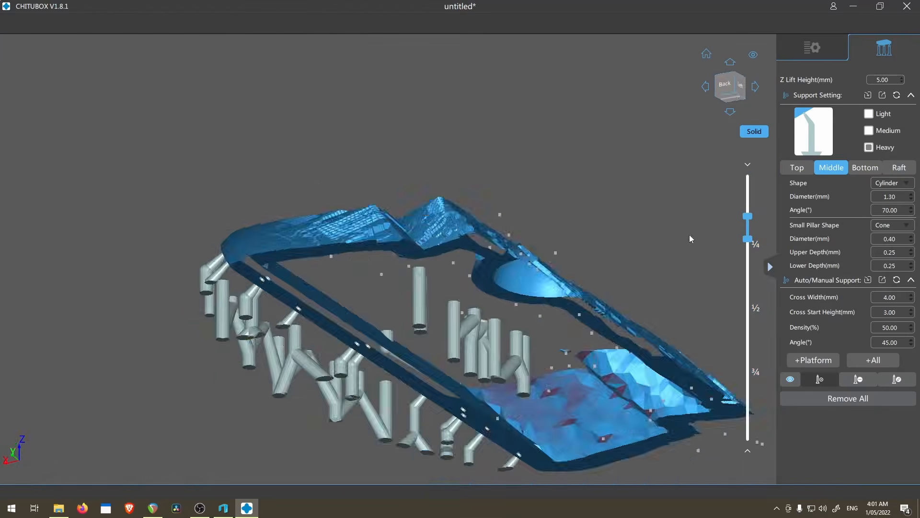
pyautogui.moveTo(689, 234); pyautogui.dragTo(672, 192, button='right')
pyautogui.scroll(4, 575, 259)
pyautogui.moveTo(748, 217); pyautogui.dragTo(748, 198)
pyautogui.moveTo(614, 268); pyautogui.dragTo(609, 244, button='right')
pyautogui.scroll(-3, 608, 244)
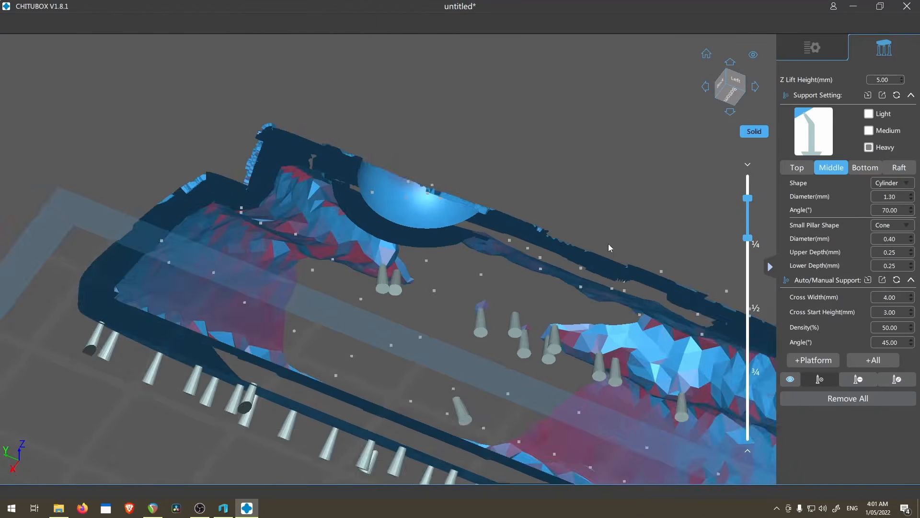
# Step: Set the preview's upper limit to layer 1222 and examine the ceiling fragment between the overhangs from above and below
pyautogui.scroll(5, 488, 341)
pyautogui.scroll(2, 519, 277)
pyautogui.moveTo(745, 203); pyautogui.dragTo(745, 200)
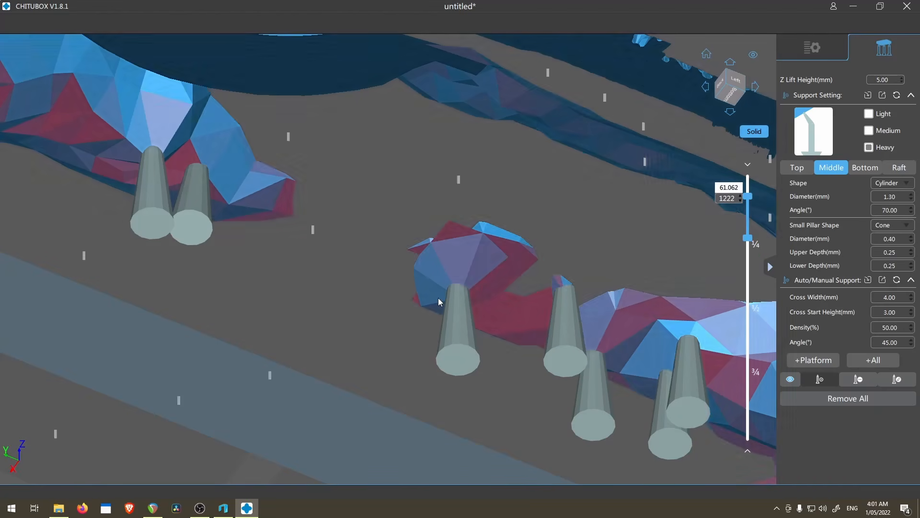
pyautogui.moveTo(749, 197); pyautogui.dragTo(752, 197)
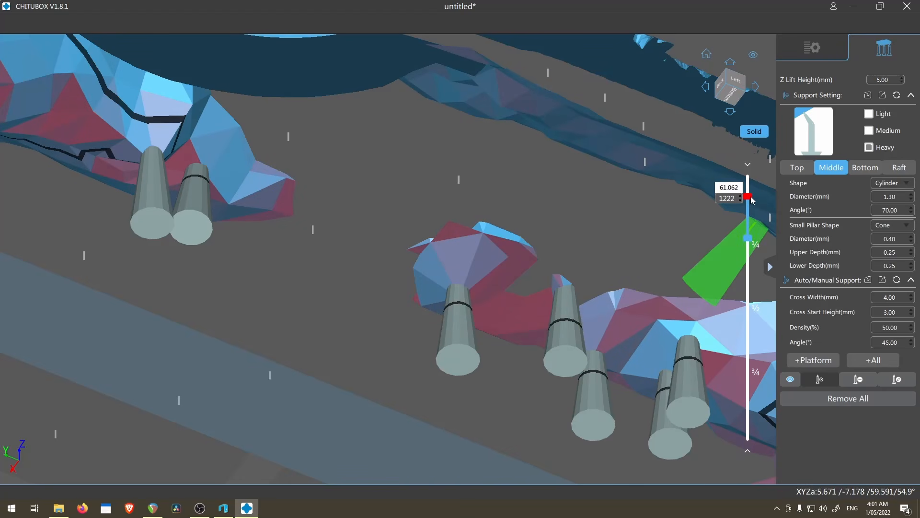
pyautogui.scroll(-8, 464, 292)
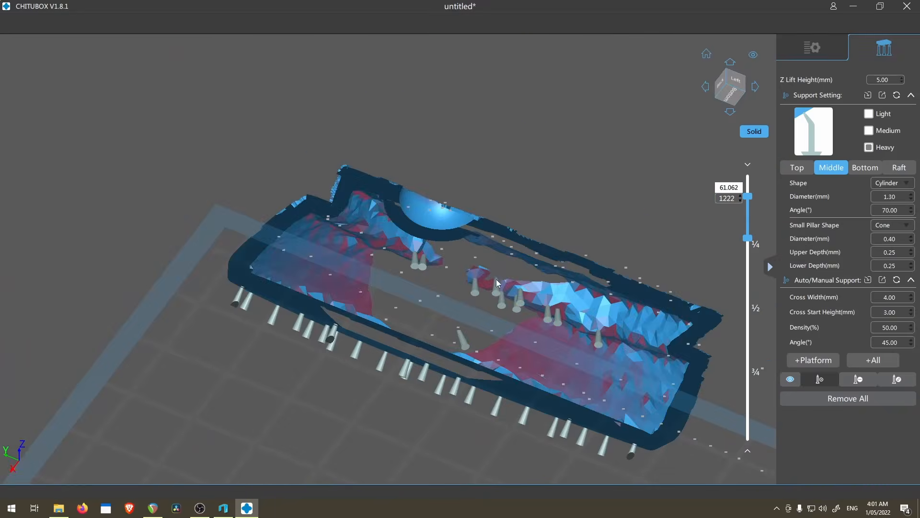
pyautogui.moveTo(496, 280); pyautogui.dragTo(495, 368, button='right')
pyautogui.scroll(7, 486, 163)
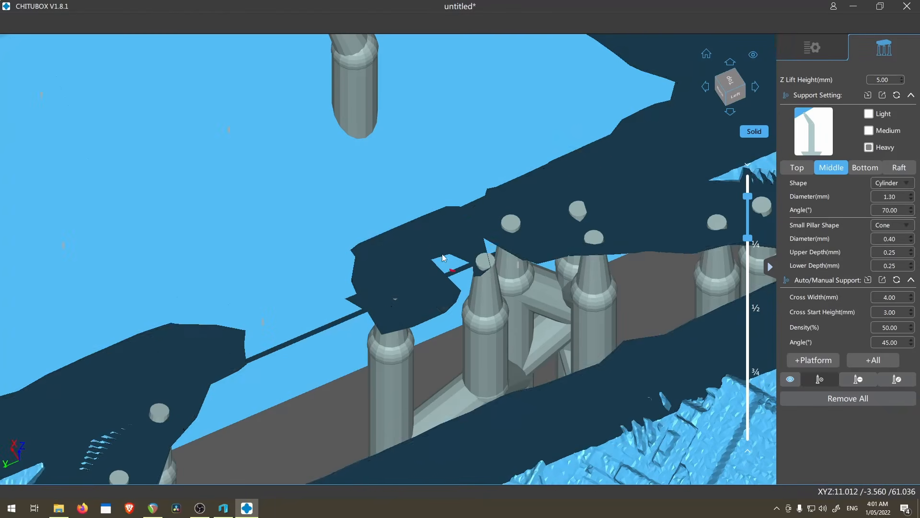
pyautogui.scroll(-8, 469, 319)
pyautogui.moveTo(520, 303); pyautogui.dragTo(523, 197, button='right')
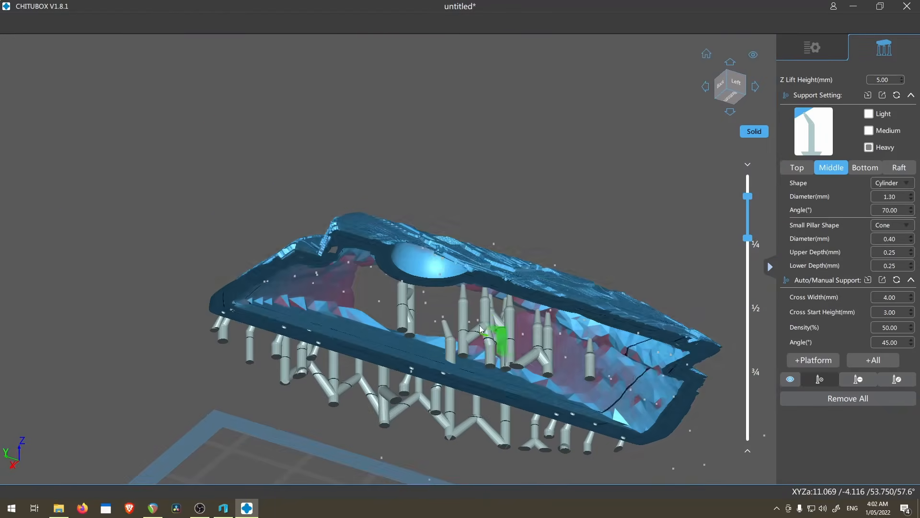
pyautogui.scroll(5, 462, 286)
pyautogui.scroll(5, 462, 286)
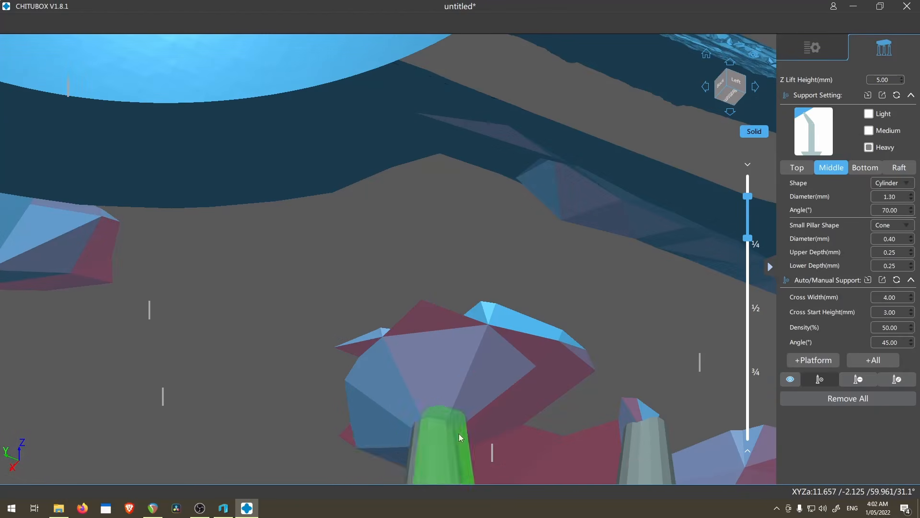
pyautogui.scroll(-8, 459, 437)
pyautogui.scroll(7, 476, 222)
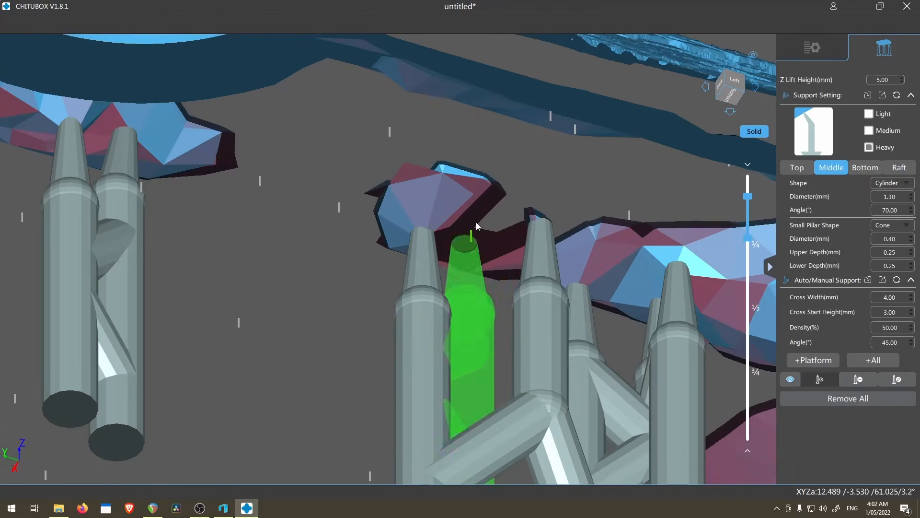
# Step: Add heavy supports on both sides of the ceiling fragment and under the overhang next to the round socket
pyautogui.click(448, 209)
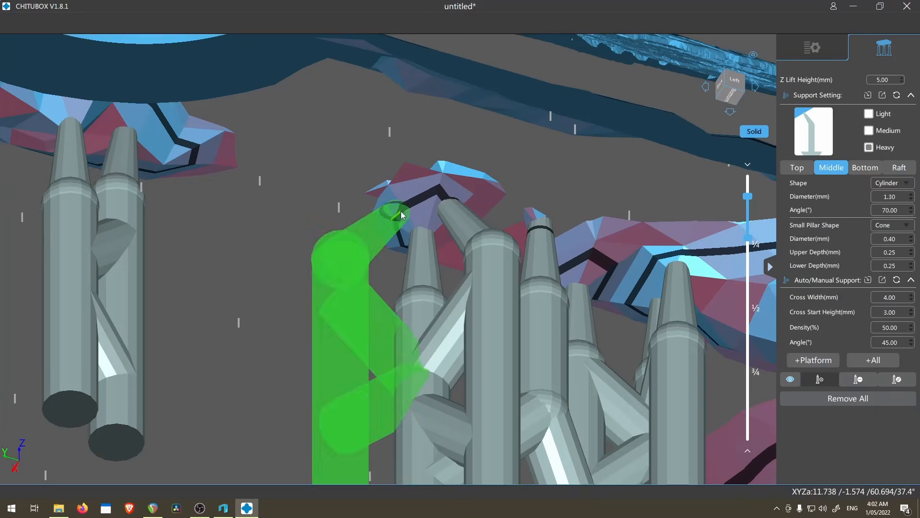
pyautogui.click(397, 212)
pyautogui.moveTo(441, 281); pyautogui.dragTo(510, 287, button='right')
pyautogui.moveTo(748, 196); pyautogui.dragTo(746, 196)
pyautogui.moveTo(357, 179); pyautogui.dragTo(291, 162, button='middle')
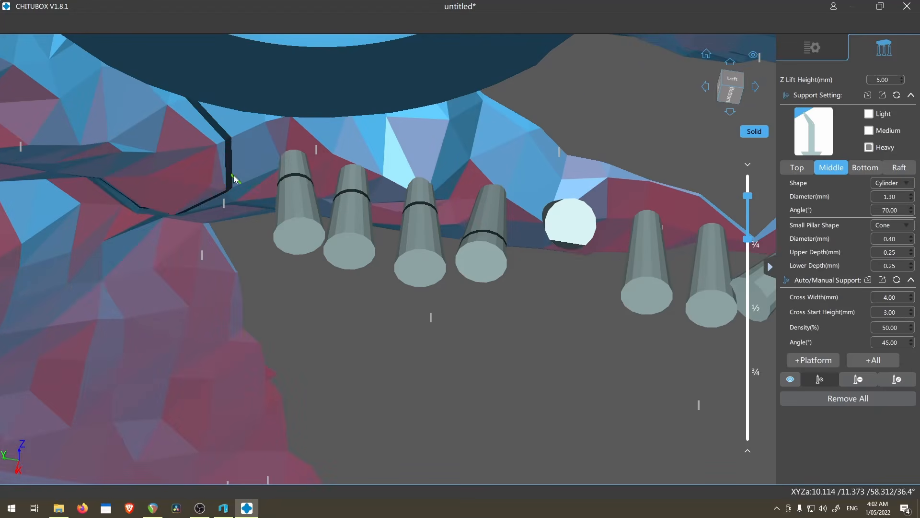
# Step: Examine the supported cavity ceiling along its length, from below and above, for remaining unsupported overhangs
pyautogui.scroll(-5, 278, 258)
pyautogui.moveTo(416, 277); pyautogui.dragTo(275, 247, button='middle')
pyautogui.scroll(-5, 566, 242)
pyautogui.moveTo(518, 235); pyautogui.dragTo(559, 259, button='right')
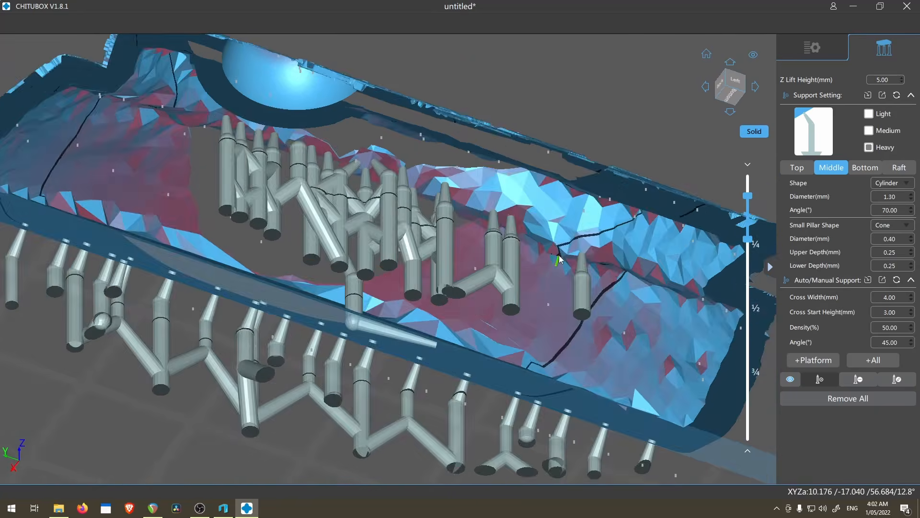
pyautogui.scroll(-4, 560, 260)
pyautogui.scroll(9, 522, 251)
pyautogui.moveTo(432, 166); pyautogui.dragTo(511, 221, button='right')
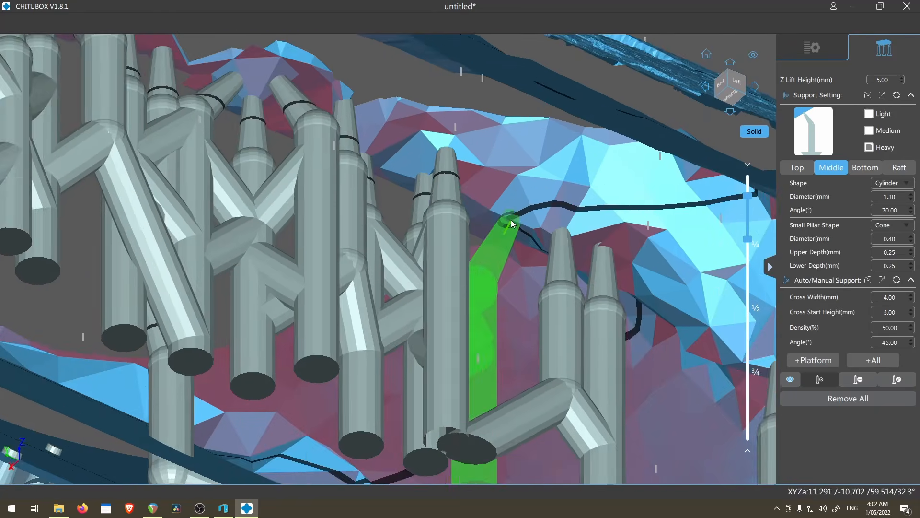
pyautogui.scroll(5, 511, 219)
pyautogui.scroll(-5, 522, 215)
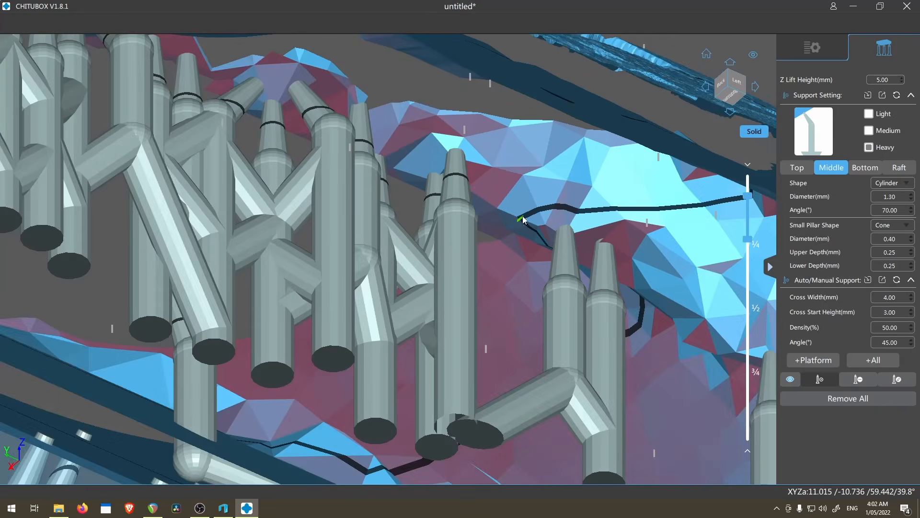
pyautogui.scroll(-8, 523, 220)
pyautogui.moveTo(522, 221); pyautogui.dragTo(472, 331, button='right')
pyautogui.scroll(2, 452, 186)
pyautogui.moveTo(452, 186); pyautogui.dragTo(477, 255, button='right')
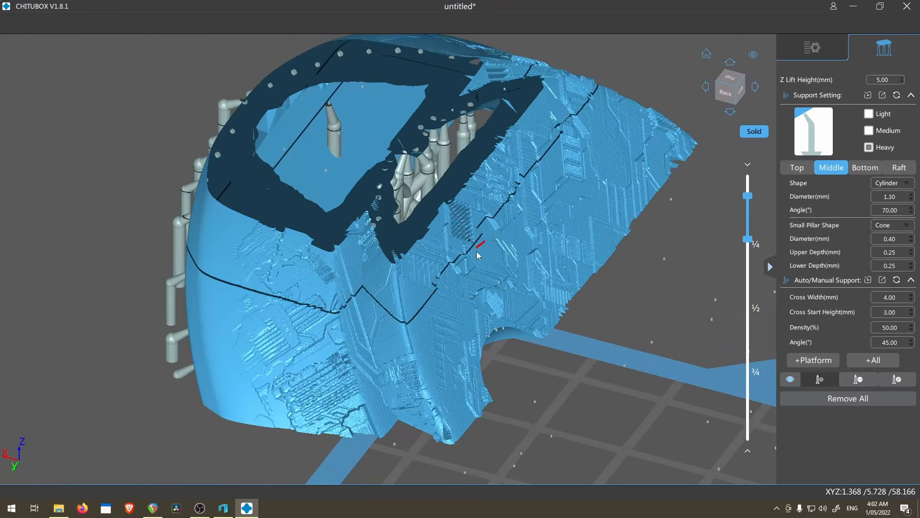
pyautogui.scroll(5, 418, 110)
# Step: Show the lower layers again and step the preview down to layer 1136 to check the cavity walls for islands
pyautogui.moveTo(748, 239); pyautogui.dragTo(748, 440)
pyautogui.moveTo(748, 196)
pyautogui.mouseDown()
pyautogui.moveTo(748, 218)
pyautogui.moveTo(748, 206)
pyautogui.mouseUp()
pyautogui.scroll(-3, 530, 240)
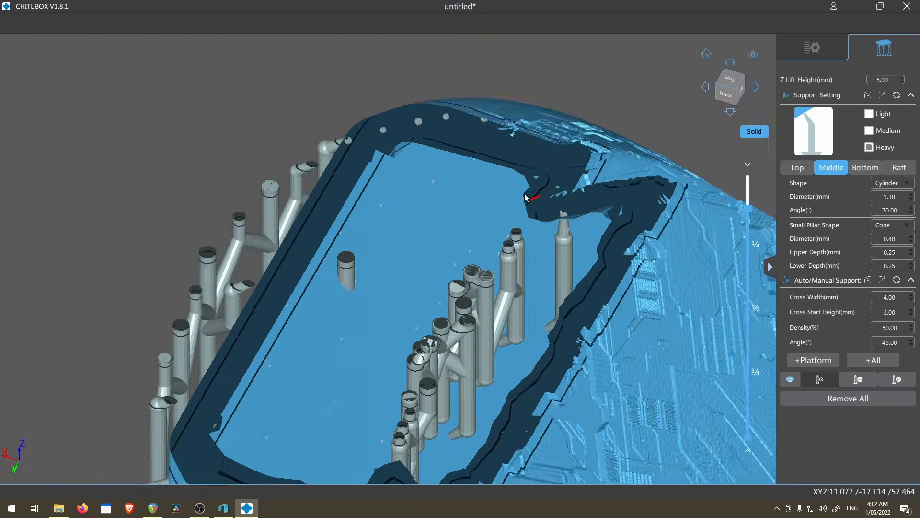
pyautogui.scroll(5, 526, 197)
pyautogui.scroll(-5, 554, 278)
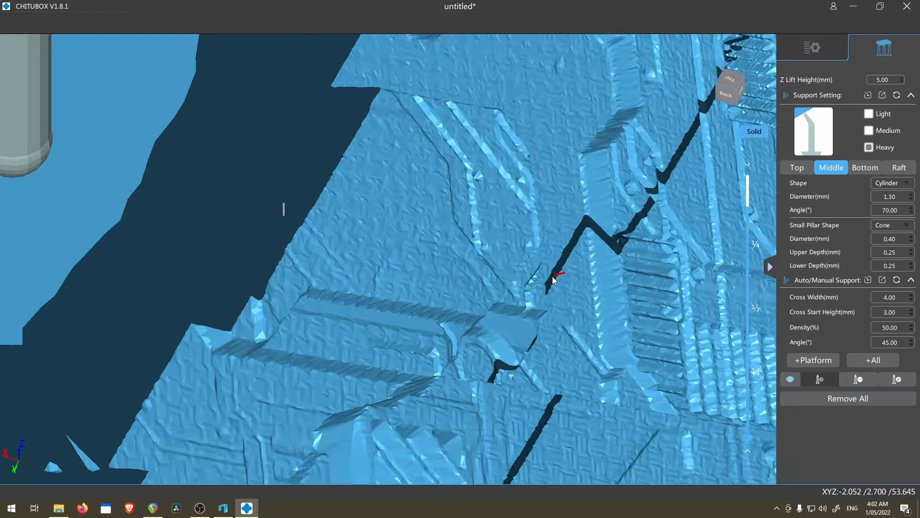
pyautogui.press('Down')
pyautogui.press('Down')
pyautogui.press('Down')
pyautogui.press('Down')
pyautogui.press('Down')
pyautogui.press('Down')
pyautogui.press('Down')
pyautogui.press('Down')
pyautogui.scroll(3, 527, 397)
pyautogui.press('Down')
pyautogui.press('Down')
pyautogui.press('Down')
pyautogui.press('Down')
pyautogui.press('Down')
pyautogui.press('Down')
pyautogui.press('Down')
pyautogui.press('Down')
pyautogui.press('Down')
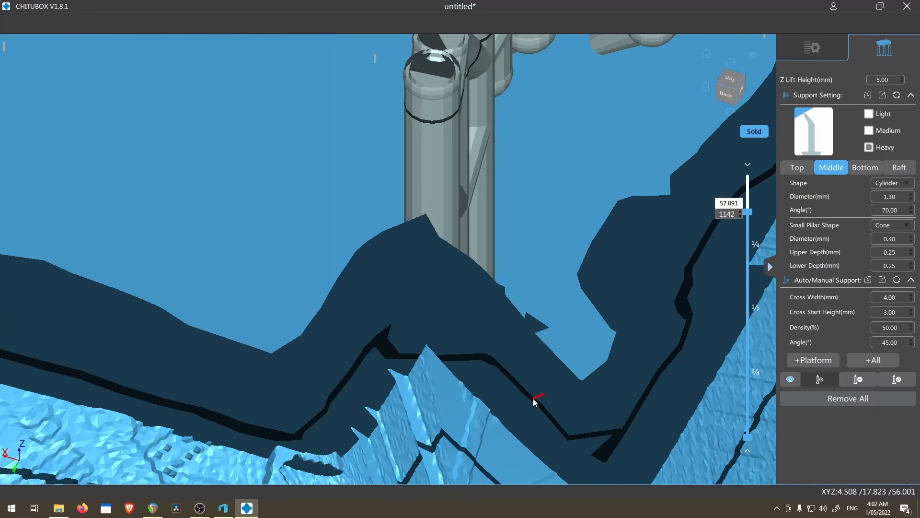
pyautogui.press('Down')
pyautogui.press('Down')
pyautogui.press('Down')
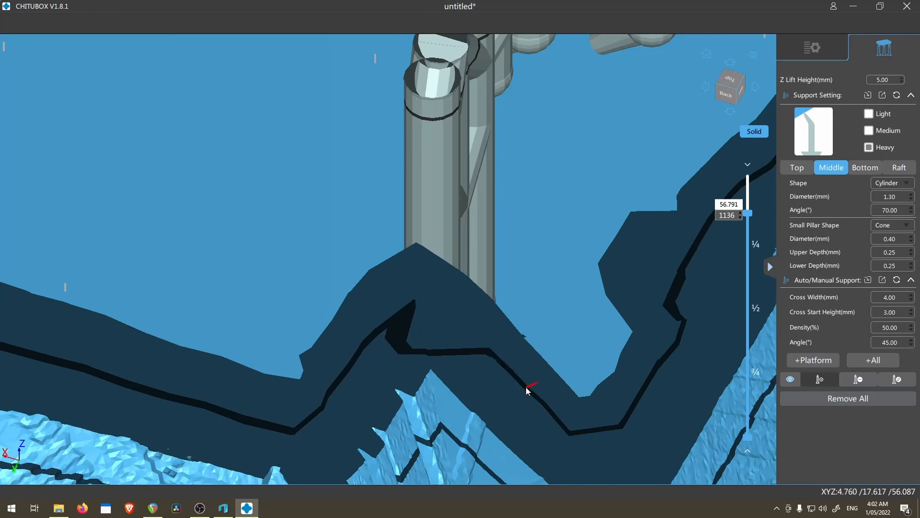
# Step: Show the model up to its top layer, hide the lower layers, and look up into the cavity ceiling
pyautogui.scroll(-6, 528, 388)
pyautogui.moveTo(748, 214); pyautogui.dragTo(728, 178)
pyautogui.scroll(-4, 335, 254)
pyautogui.moveTo(748, 437); pyautogui.dragTo(712, 237)
pyautogui.scroll(-3, 509, 307)
pyautogui.moveTo(508, 335); pyautogui.dragTo(480, 211, button='right')
pyautogui.scroll(10, 452, 284)
pyautogui.scroll(-5, 451, 285)
pyautogui.moveTo(450, 285); pyautogui.dragTo(474, 167, button='right')
pyautogui.scroll(-4, 543, 183)
pyautogui.scroll(3, 551, 181)
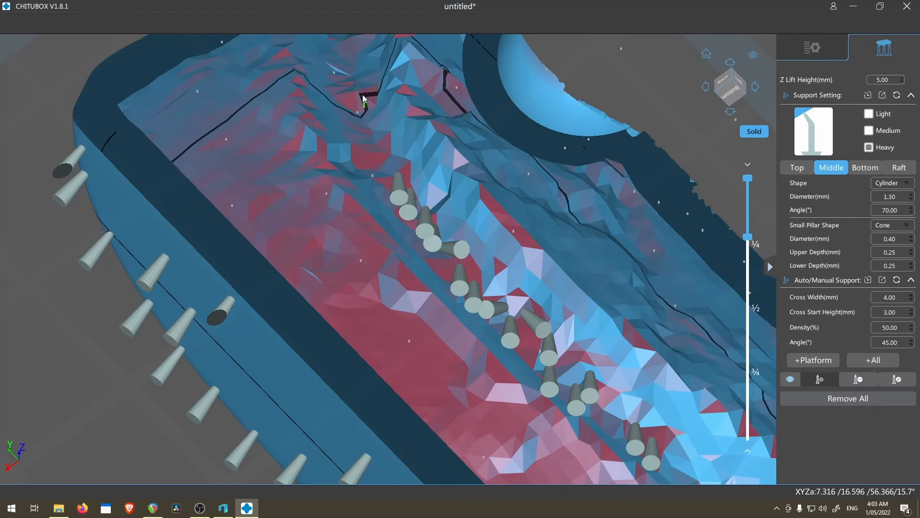
# Step: Examine the rows of heavy supports along the cavity ceiling from below for overhangs still unsupported
pyautogui.scroll(-4, 379, 272)
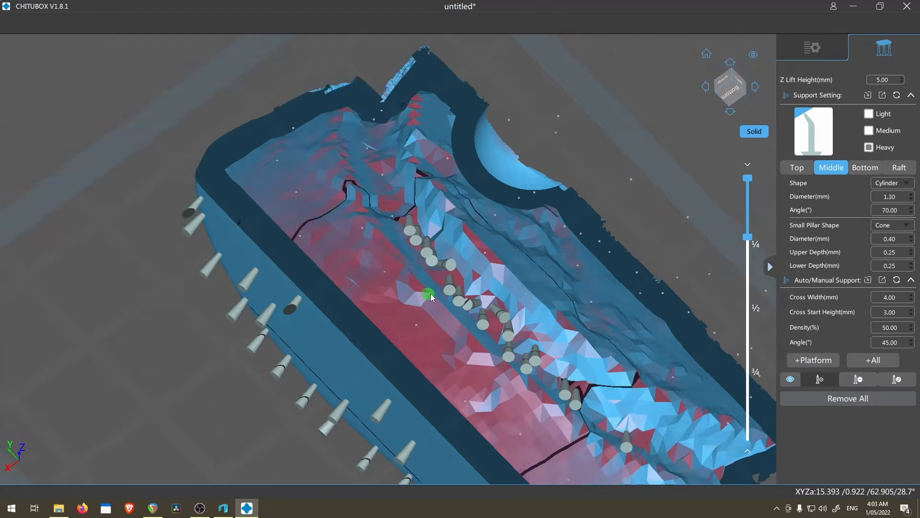
pyautogui.moveTo(429, 293); pyautogui.dragTo(435, 308, button='right')
pyautogui.scroll(4, 431, 312)
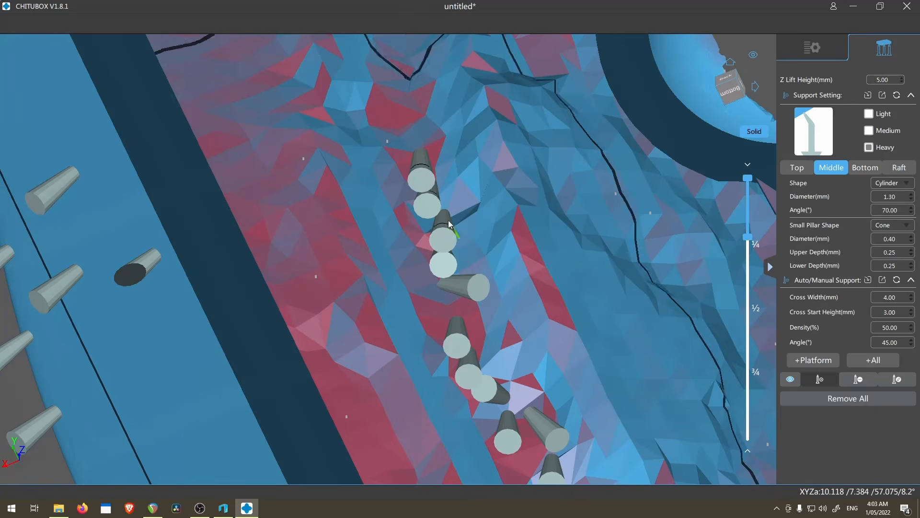
pyautogui.moveTo(415, 149); pyautogui.dragTo(404, 130, button='right')
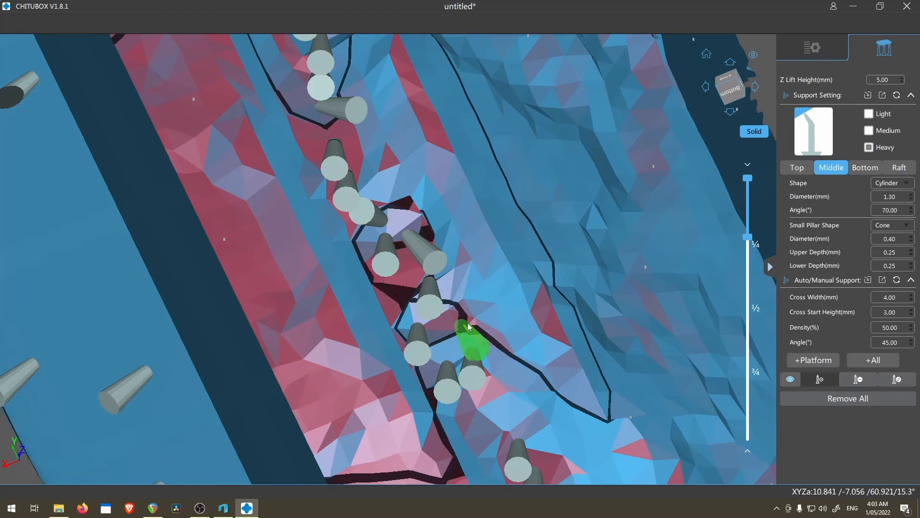
pyautogui.moveTo(470, 341); pyautogui.dragTo(469, 277, button='right')
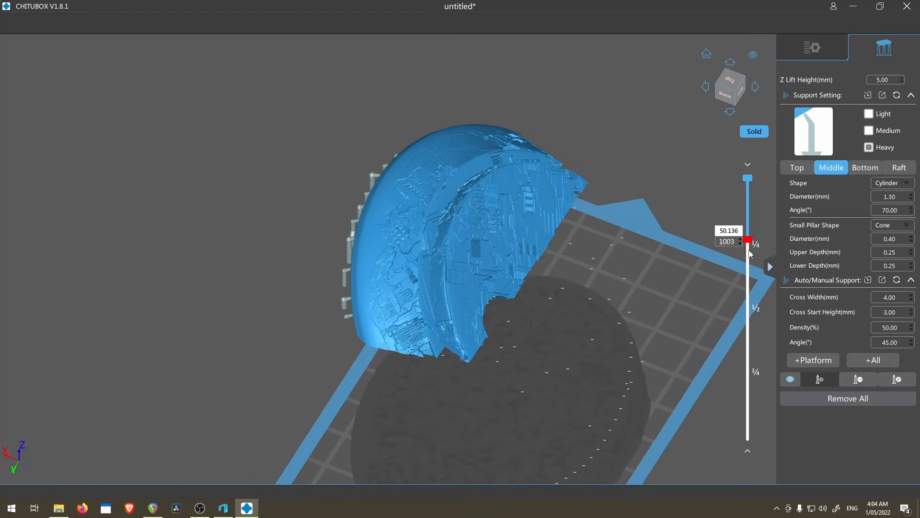
# Step: Restore the lower layers, cut away the top ones, and set Dig Hole to a 20 mm circle 5 mm deep
pyautogui.moveTo(749, 250); pyautogui.dragTo(747, 461)
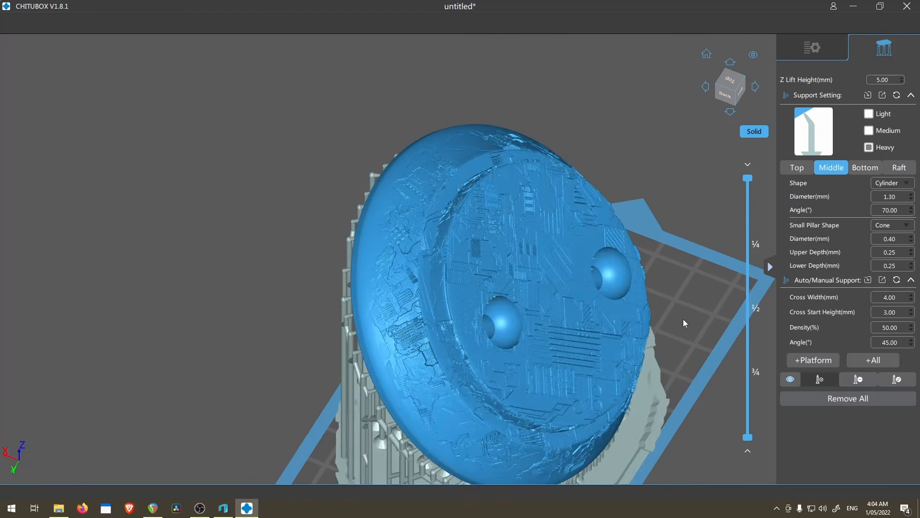
pyautogui.moveTo(683, 318); pyautogui.dragTo(714, 292, button='right')
pyautogui.moveTo(746, 210); pyautogui.dragTo(709, 274)
pyautogui.moveTo(698, 300); pyautogui.dragTo(583, 301, button='right')
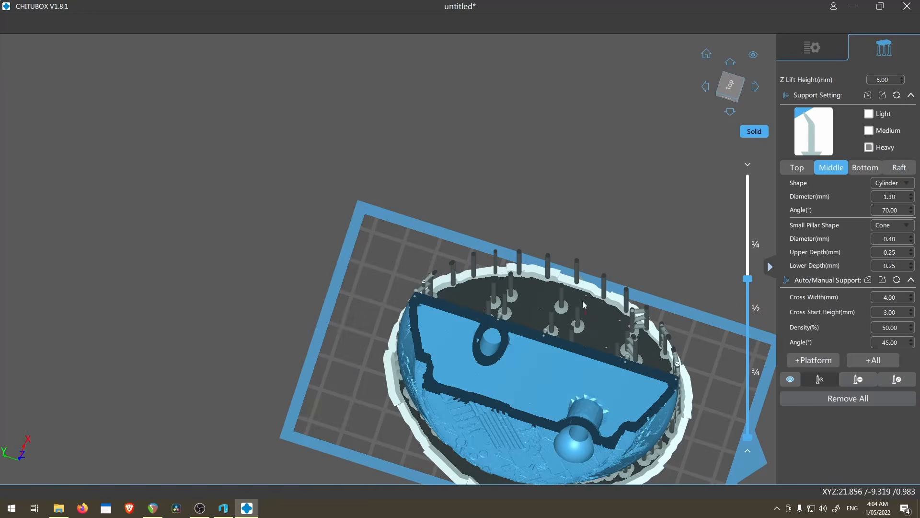
pyautogui.click(834, 52)
pyautogui.click(356, 23)
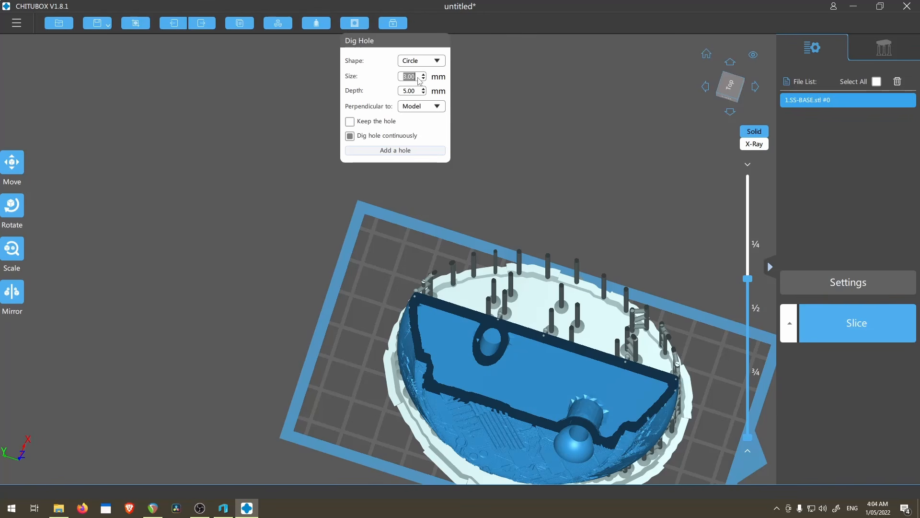
pyautogui.moveTo(437, 180); pyautogui.dragTo(775, 280, button='right')
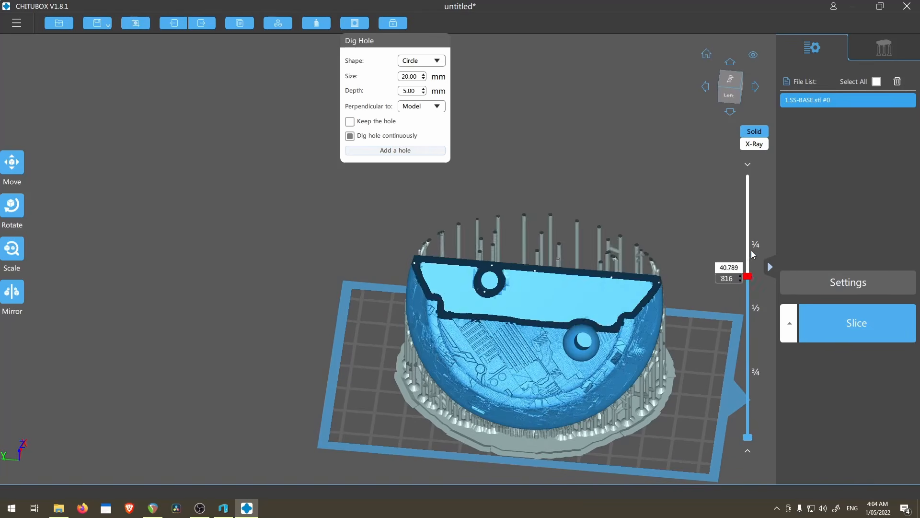
# Step: Try a 20 mm hole through the middle of the cavity's flat wall and check it in the cutaway view
pyautogui.moveTo(752, 250); pyautogui.dragTo(749, 208)
pyautogui.moveTo(691, 249); pyautogui.dragTo(717, 250, button='right')
pyautogui.moveTo(747, 208); pyautogui.dragTo(748, 331)
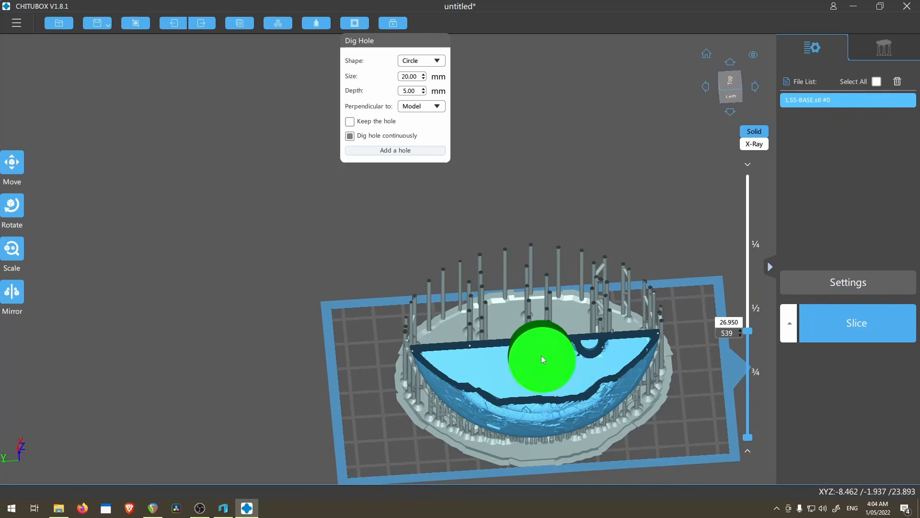
pyautogui.click(537, 355)
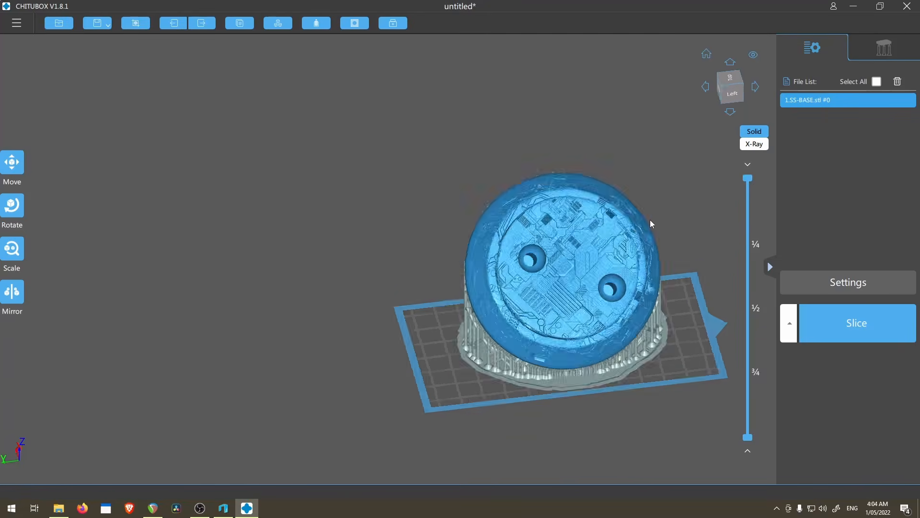
pyautogui.moveTo(651, 220); pyautogui.dragTo(655, 237, button='right')
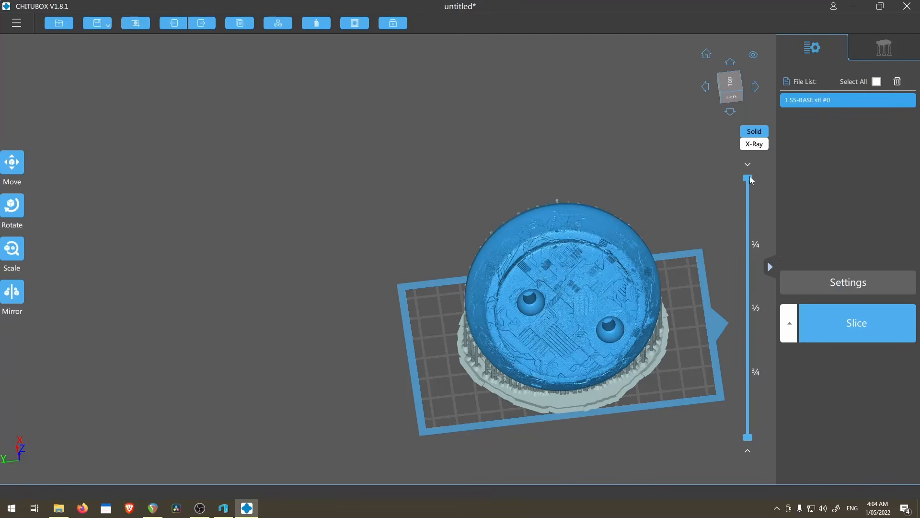
pyautogui.moveTo(748, 237); pyautogui.dragTo(748, 314)
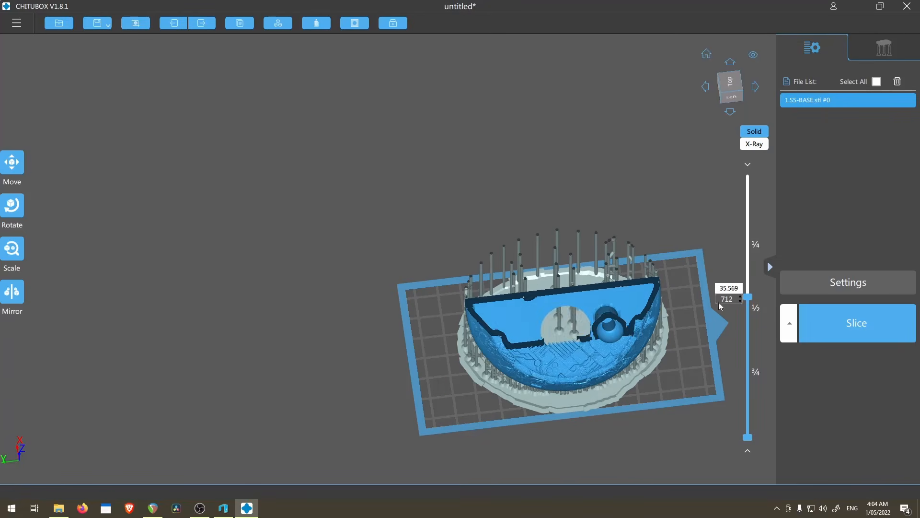
# Step: Dig two 20 mm holes through the flat wall from inside, one low on one side and one higher on the opposite side
pyautogui.scroll(5, 555, 355)
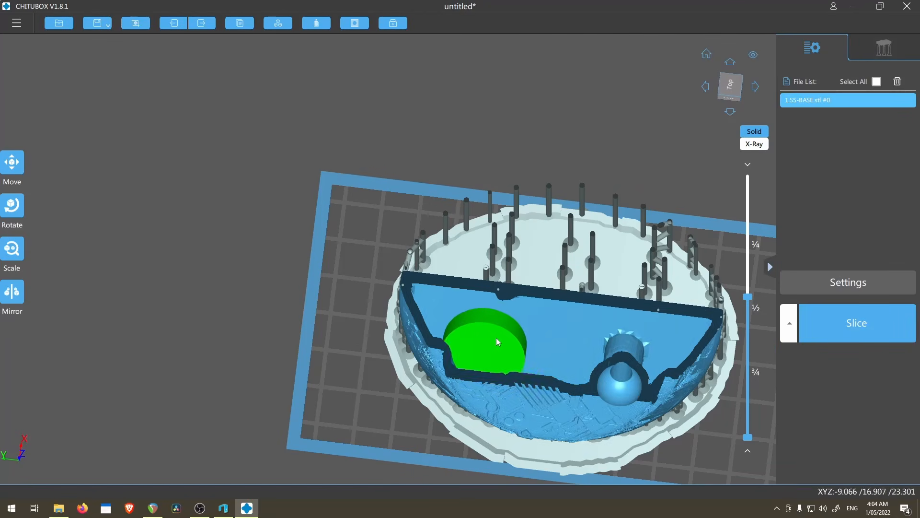
pyautogui.moveTo(747, 283); pyautogui.dragTo(748, 240)
pyautogui.moveTo(631, 283); pyautogui.dragTo(493, 304, button='right')
# Step: Return to support editing and examine the two new holes and the cavity behind them from below
pyautogui.click(875, 51)
pyautogui.scroll(5, 590, 307)
pyautogui.scroll(4, 551, 320)
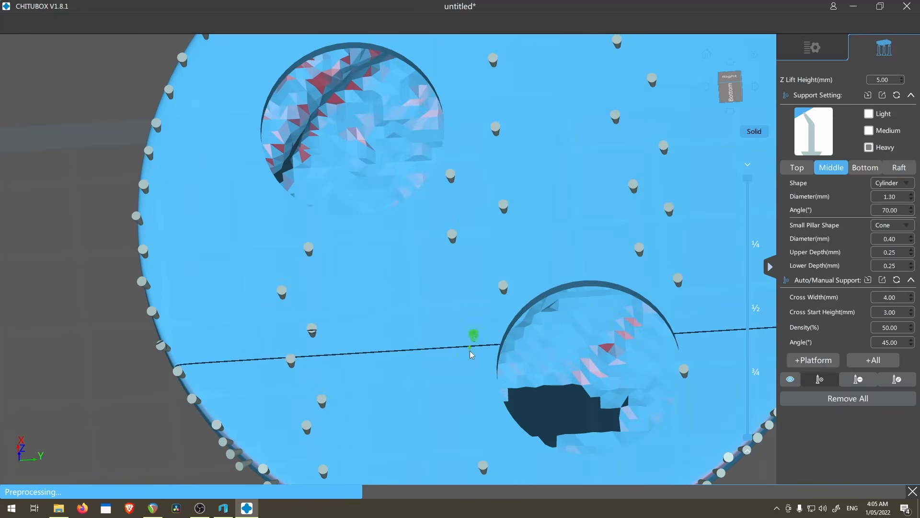
pyautogui.moveTo(628, 337); pyautogui.dragTo(565, 297, button='middle')
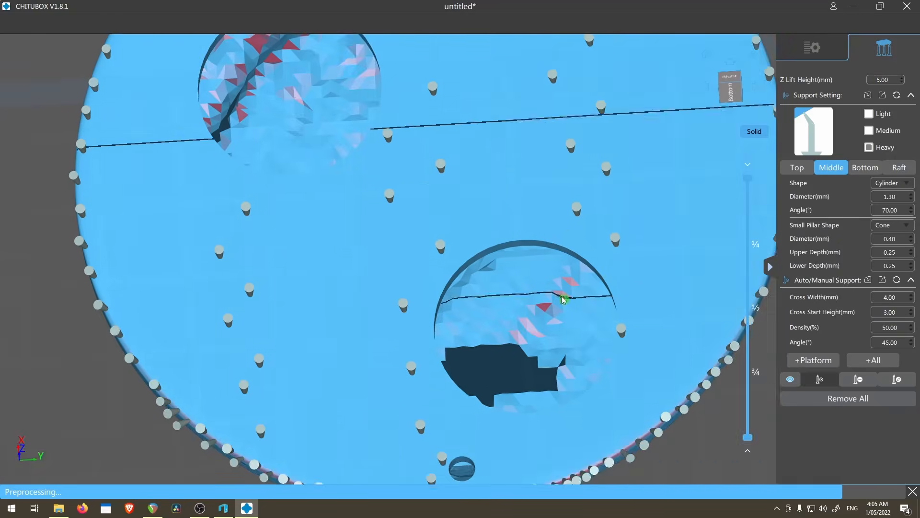
pyautogui.moveTo(208, 167); pyautogui.dragTo(278, 253, button='middle')
pyautogui.scroll(-5, 497, 335)
pyautogui.moveTo(652, 262); pyautogui.dragTo(470, 314, button='right')
pyautogui.scroll(-5, 652, 307)
pyautogui.scroll(3, 483, 295)
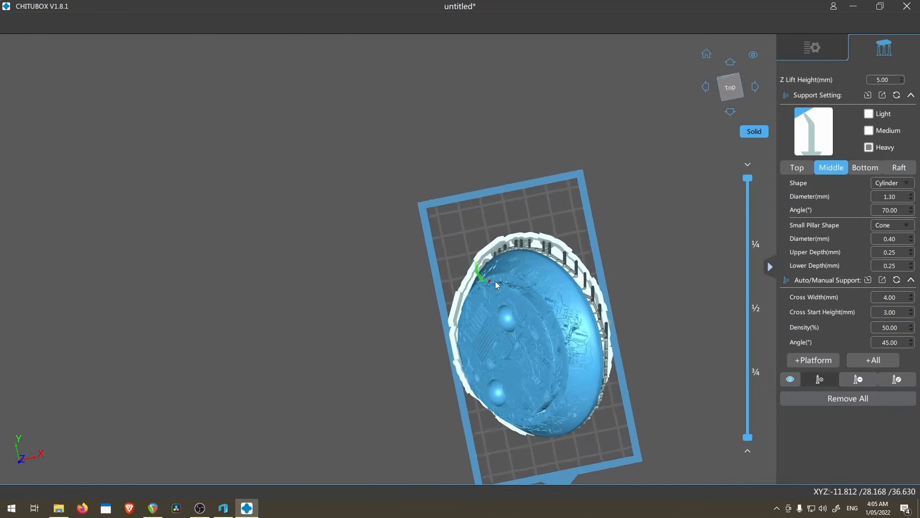
# Step: Shift the supported base slightly across the build plate and select the Light support preset with its top settings shown
pyautogui.click(814, 44)
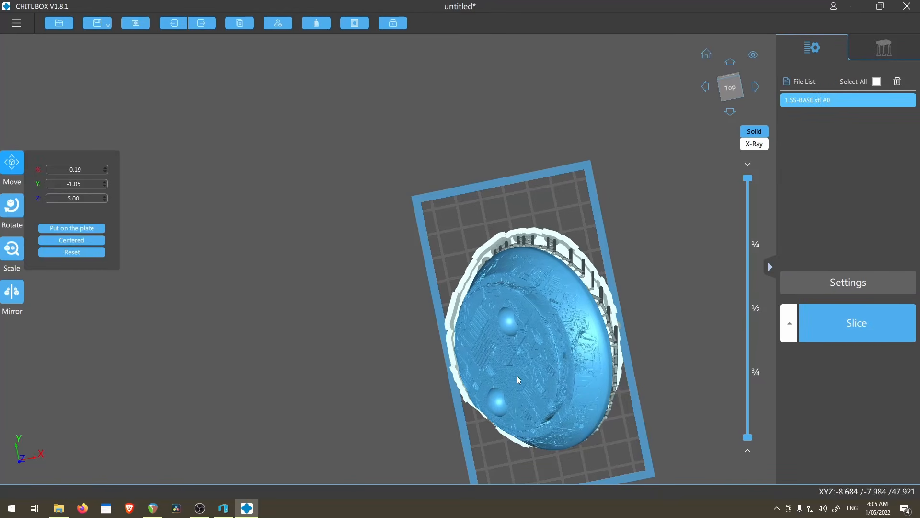
pyautogui.click(885, 47)
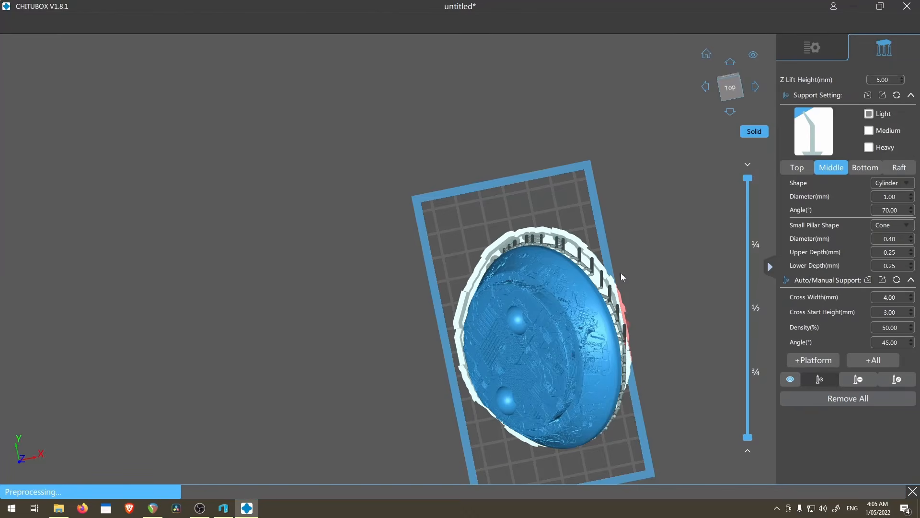
pyautogui.scroll(4, 552, 322)
pyautogui.moveTo(548, 325); pyautogui.dragTo(601, 301, button='right')
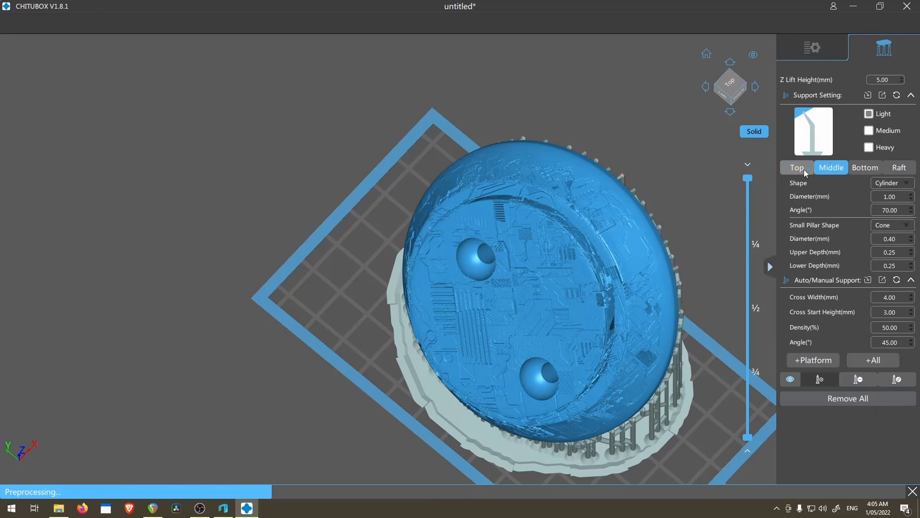
pyautogui.click(804, 169)
# Step: Examine the detailed outer edge from below and cut the preview to layer 469 to check its surface for islands
pyautogui.moveTo(658, 325); pyautogui.dragTo(523, 203, button='right')
pyautogui.scroll(5, 515, 181)
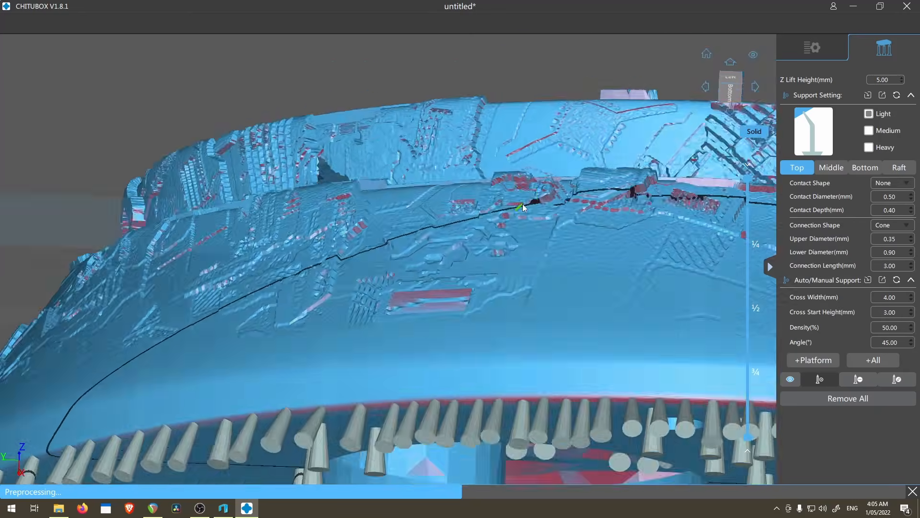
pyautogui.scroll(5, 523, 203)
pyautogui.scroll(-5, 550, 236)
pyautogui.scroll(3, 551, 327)
pyautogui.moveTo(528, 306); pyautogui.dragTo(471, 304, button='middle')
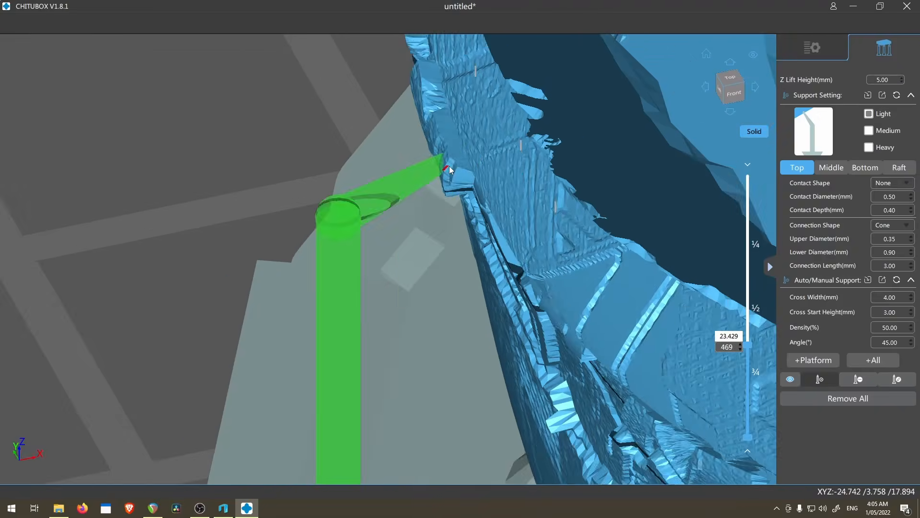
pyautogui.scroll(5, 449, 166)
pyautogui.moveTo(520, 181); pyautogui.dragTo(411, 234, button='middle')
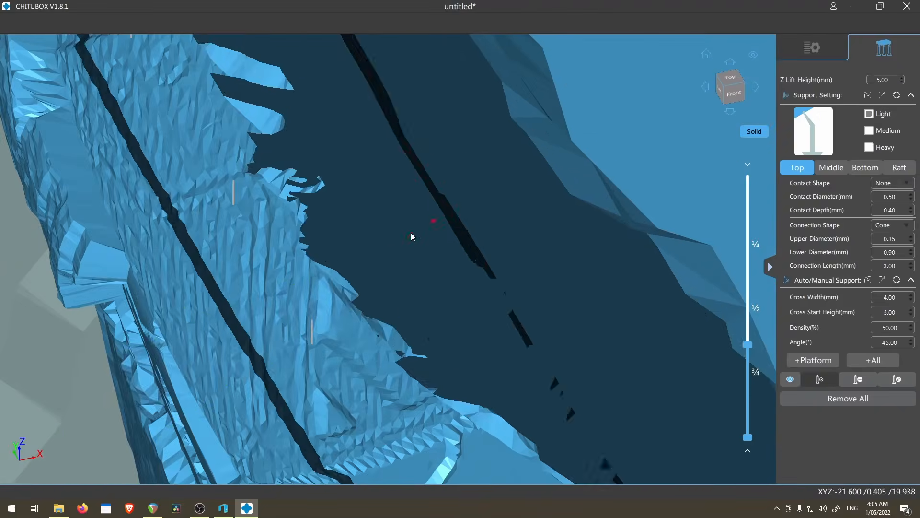
# Step: Add a light support to the protruding detail on the base's outer edge and inspect its pillar
pyautogui.moveTo(411, 234); pyautogui.dragTo(360, 230, button='right')
pyautogui.moveTo(432, 226); pyautogui.dragTo(601, 157, button='right')
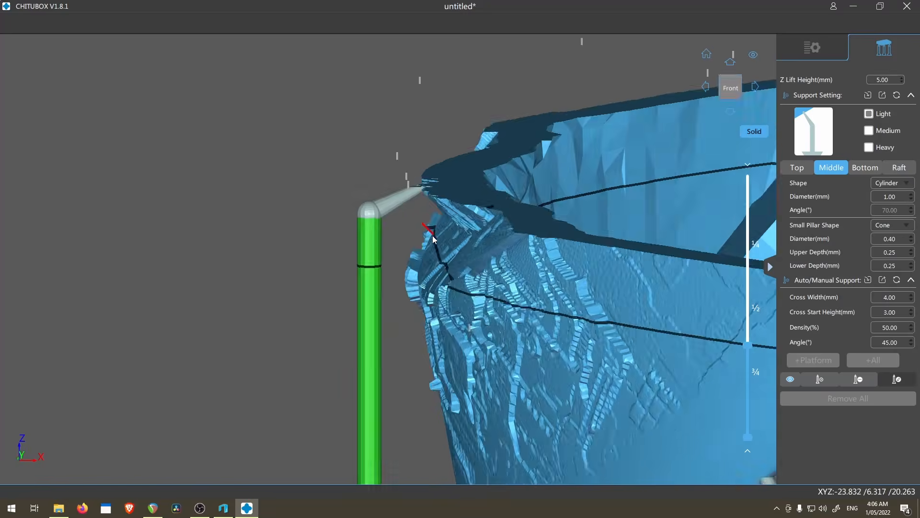
pyautogui.scroll(3, 272, 249)
pyautogui.scroll(6, 272, 249)
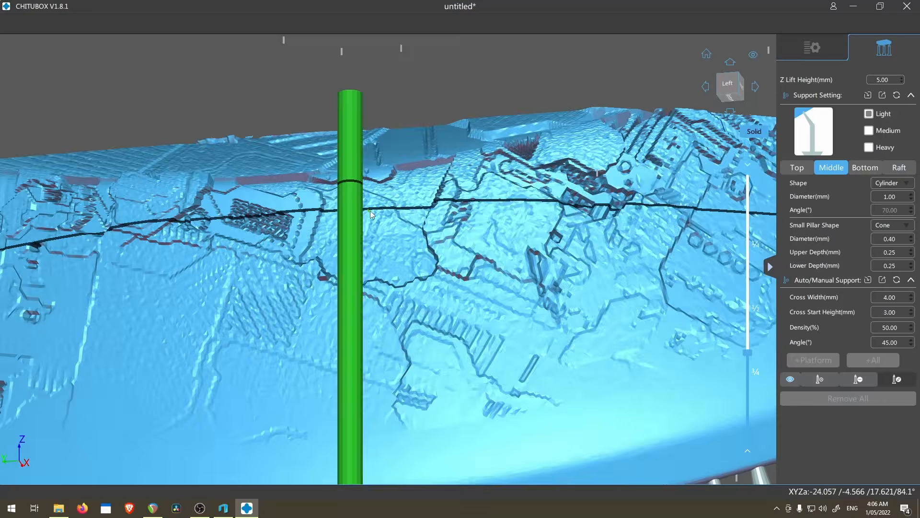
# Step: Place a light support under the small detached fragment on the outer edge, next to the first light support
pyautogui.moveTo(206, 139); pyautogui.dragTo(216, 77, button='right')
pyautogui.scroll(4, 317, 145)
pyautogui.scroll(5, 323, 150)
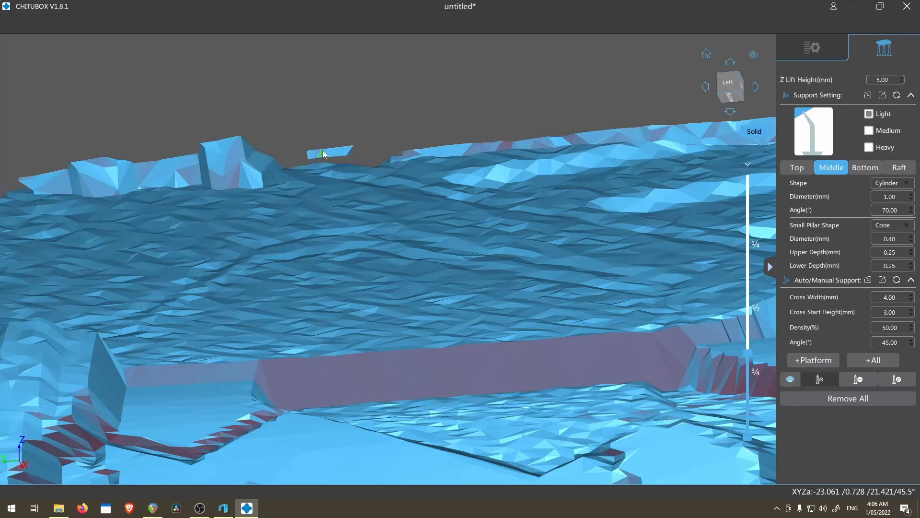
pyautogui.moveTo(323, 151); pyautogui.dragTo(328, 159, button='right')
pyautogui.click(328, 158)
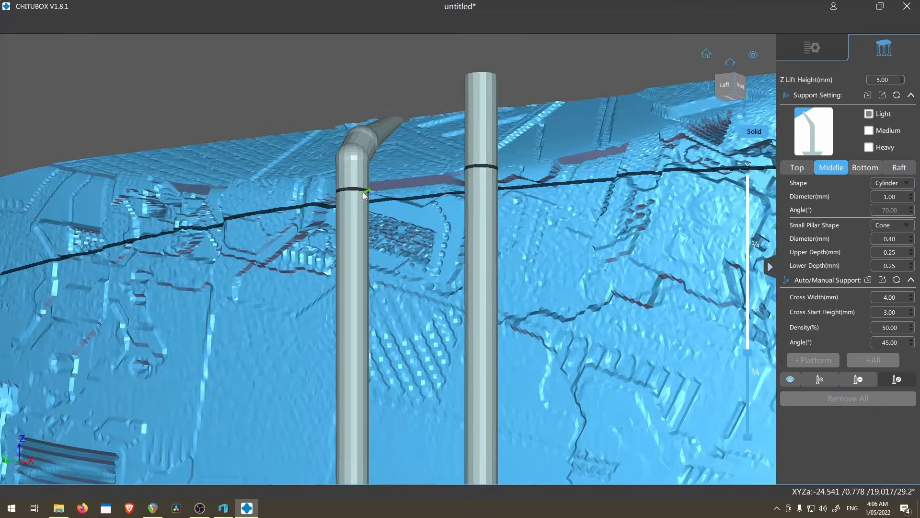
# Step: Edit the new light support's angled arm and check its contact with the fragment from the side
pyautogui.moveTo(363, 192); pyautogui.dragTo(212, 240, button='right')
pyautogui.scroll(5, 176, 221)
pyautogui.moveTo(260, 172); pyautogui.dragTo(237, 245)
pyautogui.scroll(-4, 239, 245)
pyautogui.scroll(-5, 243, 249)
pyautogui.moveTo(242, 250); pyautogui.dragTo(407, 277, button='right')
pyautogui.scroll(4, 350, 271)
pyautogui.moveTo(335, 276)
pyautogui.mouseDown(button='right')
pyautogui.moveTo(402, 250)
pyautogui.moveTo(494, 290)
pyautogui.moveTo(493, 283)
pyautogui.mouseUp(button='right')
pyautogui.scroll(8, 494, 286)
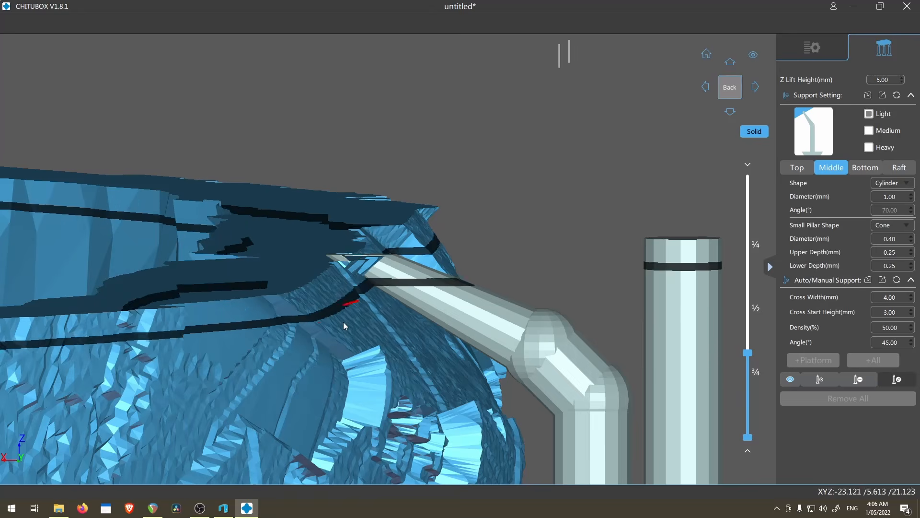
# Step: Reposition the light support's contact tip on the fragment, with the preview cut at layer 429
pyautogui.moveTo(327, 344); pyautogui.dragTo(476, 189, button='right')
pyautogui.click(521, 192)
pyautogui.moveTo(504, 154); pyautogui.dragTo(513, 184, button='right')
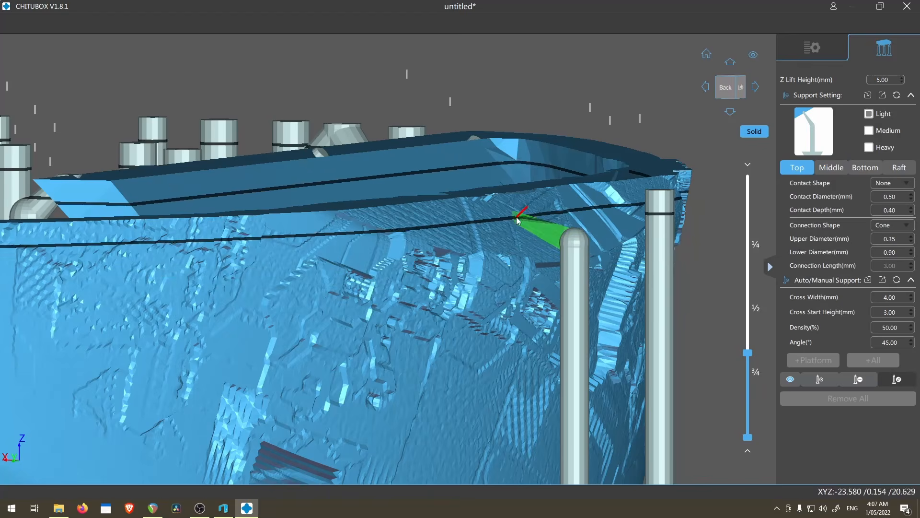
pyautogui.moveTo(500, 222); pyautogui.dragTo(205, 209, button='right')
pyautogui.scroll(-3, 507, 229)
pyautogui.scroll(5, 200, 189)
pyautogui.moveTo(205, 209); pyautogui.dragTo(206, 211)
pyautogui.moveTo(206, 211); pyautogui.dragTo(212, 246, button='right')
pyautogui.scroll(-5, 245, 265)
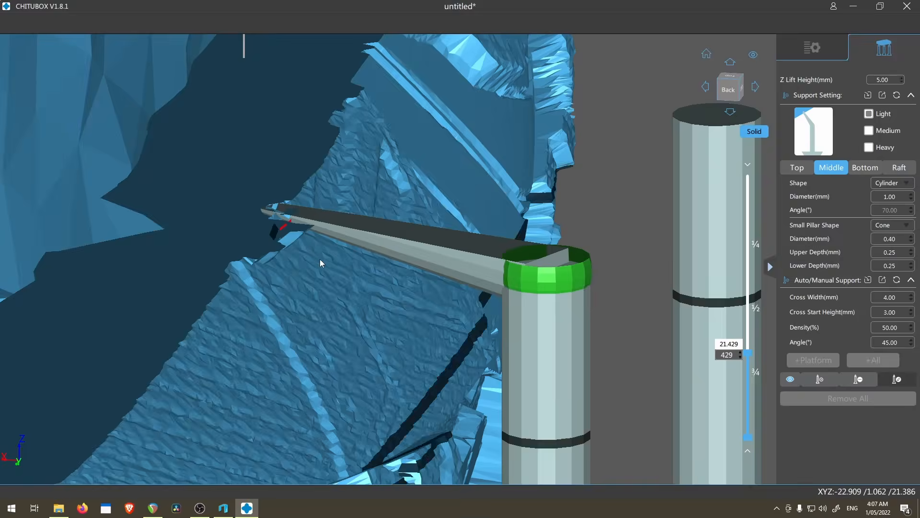
# Step: Step the preview between layers 428 and 430 and examine where the support's tip meets the outer wall
pyautogui.moveTo(320, 259); pyautogui.dragTo(278, 250, button='right')
pyautogui.scroll(-5, 442, 254)
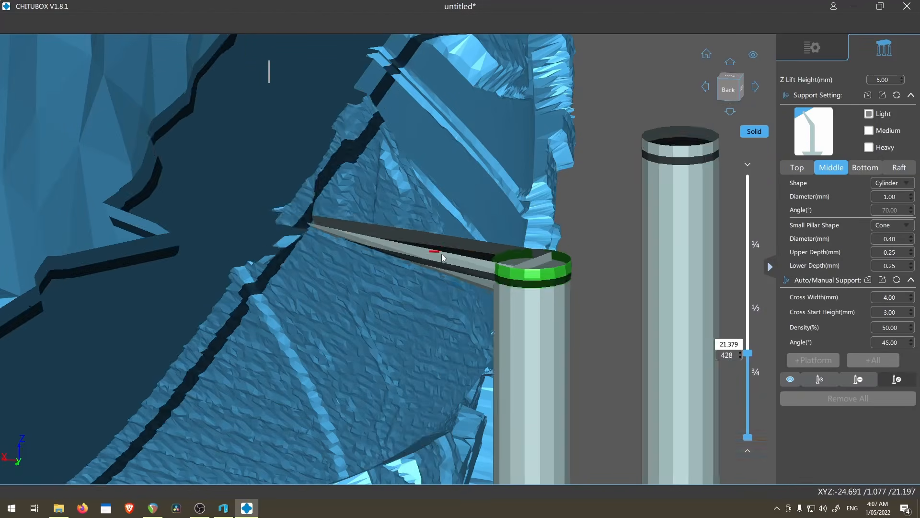
pyautogui.moveTo(441, 254); pyautogui.dragTo(448, 234, button='right')
pyautogui.moveTo(544, 241); pyautogui.dragTo(505, 169, button='right')
pyautogui.scroll(-4, 576, 277)
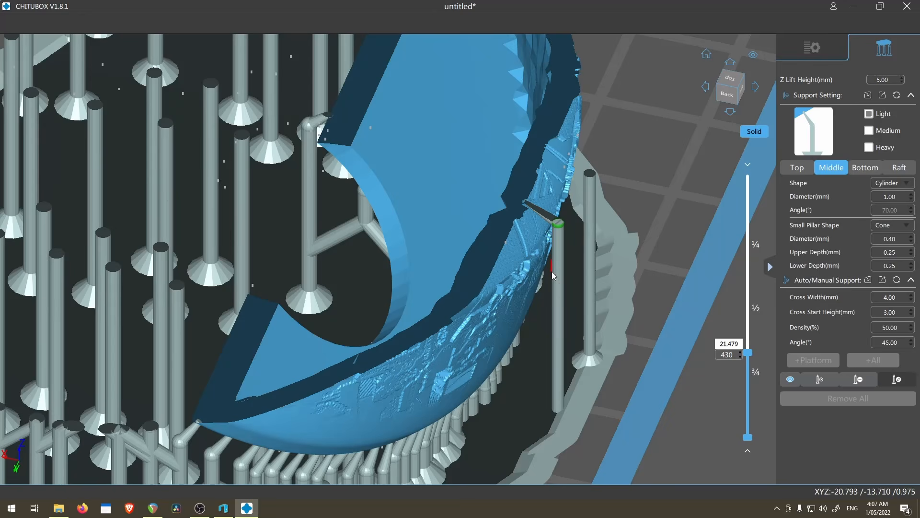
pyautogui.scroll(-5, 552, 264)
pyautogui.scroll(8, 566, 242)
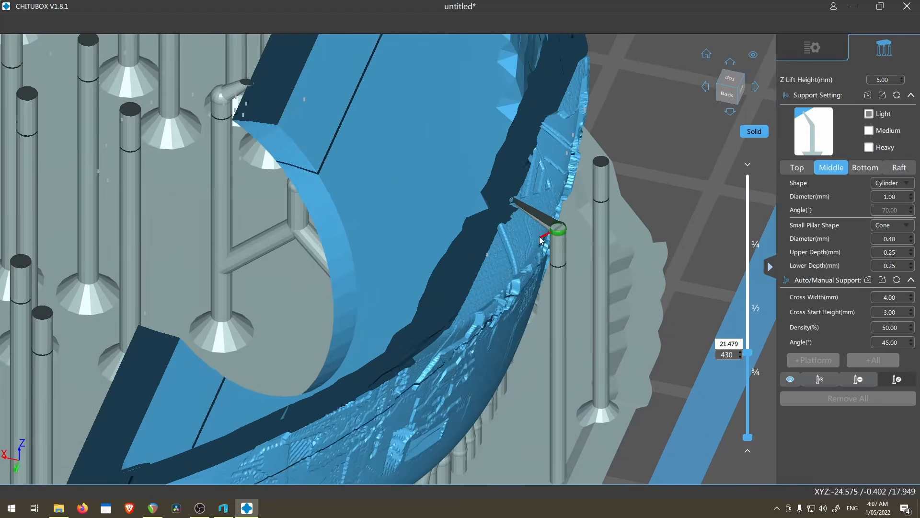
# Step: Edit the angled arm of the light support at the detached fragment and check its contact from the back and left sides
pyautogui.scroll(-8, 588, 152)
pyautogui.moveTo(614, 169); pyautogui.dragTo(573, 105, button='right')
pyautogui.scroll(8, 582, 84)
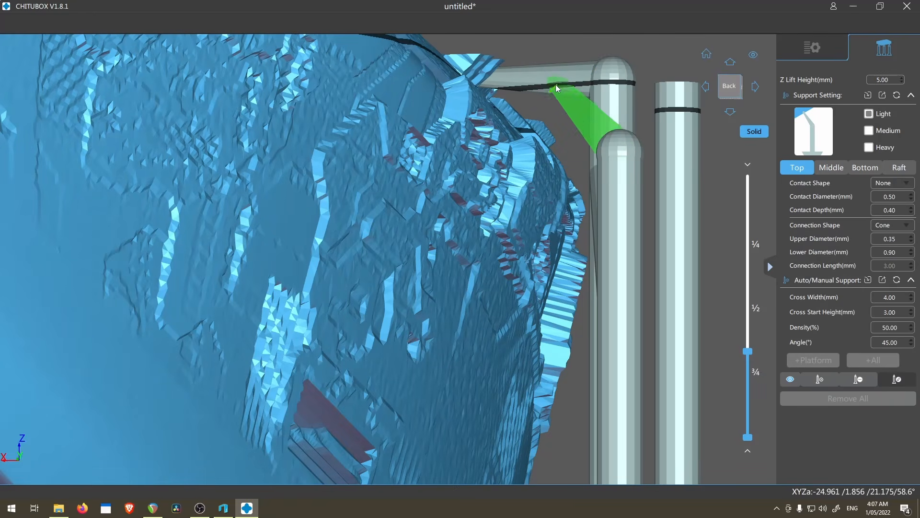
pyautogui.scroll(-4, 563, 109)
pyautogui.scroll(7, 553, 101)
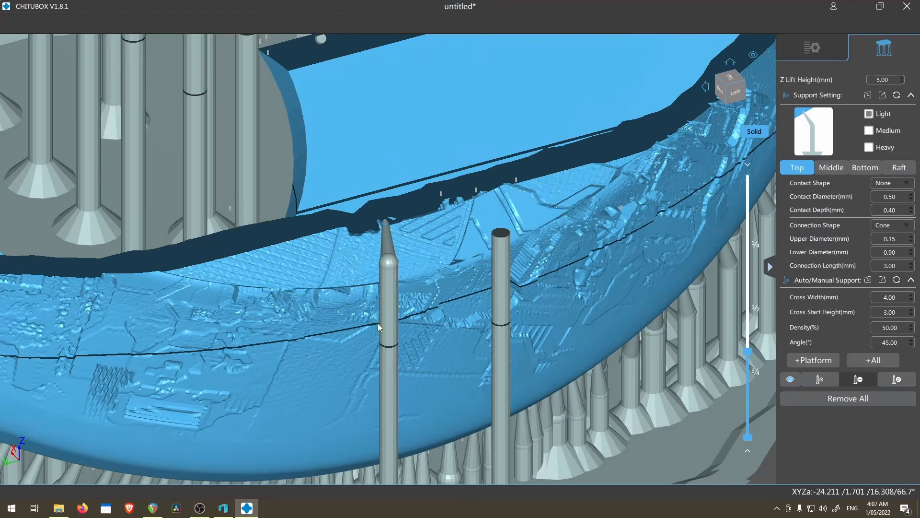
pyautogui.scroll(4, 378, 323)
pyautogui.scroll(5, 493, 338)
pyautogui.moveTo(494, 338); pyautogui.dragTo(550, 139, button='right')
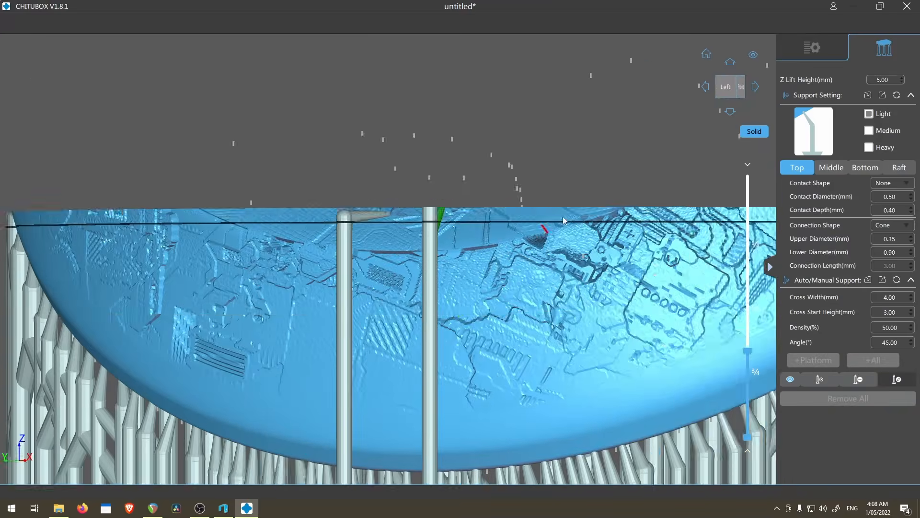
# Step: Cut the preview at layer 442 and add another light support under the outer wall's fragments, next to the existing ones
pyautogui.moveTo(563, 217); pyautogui.dragTo(492, 252, button='right')
pyautogui.scroll(3, 491, 253)
pyautogui.moveTo(323, 323); pyautogui.dragTo(295, 357, button='right')
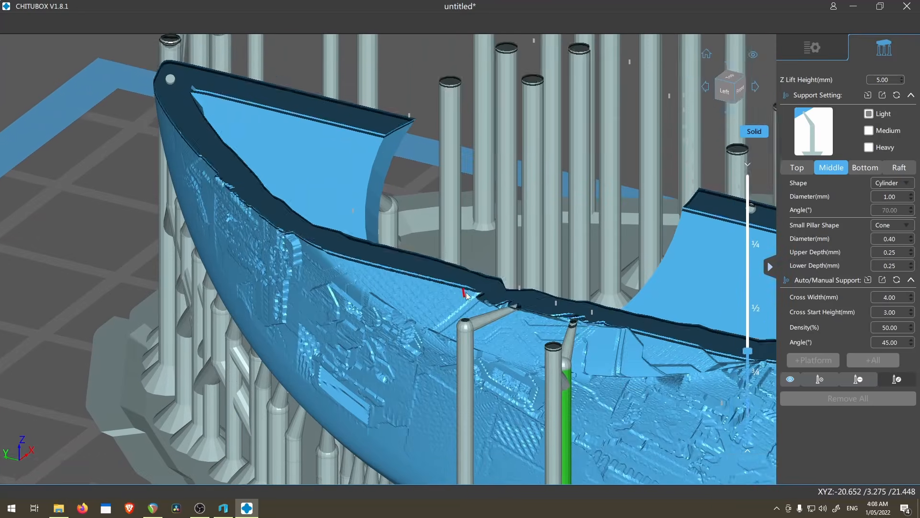
pyautogui.scroll(8, 654, 315)
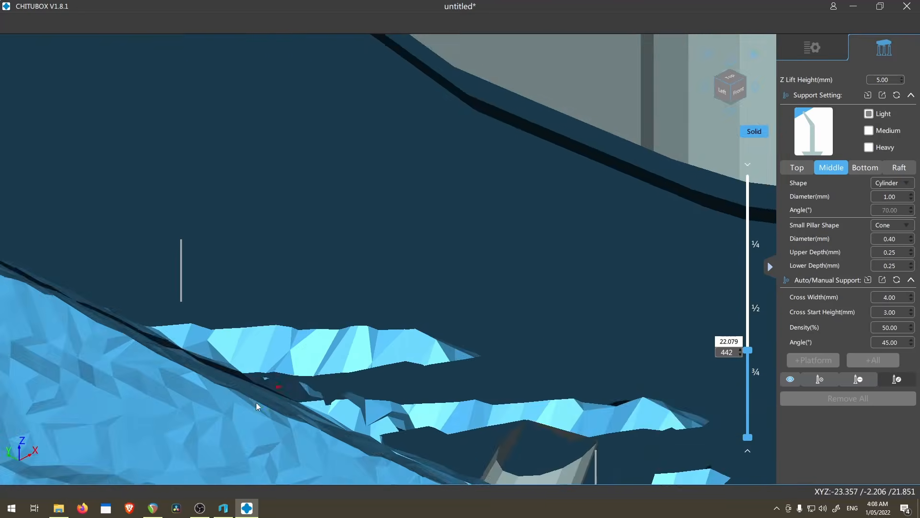
pyautogui.moveTo(256, 402); pyautogui.dragTo(366, 333, button='right')
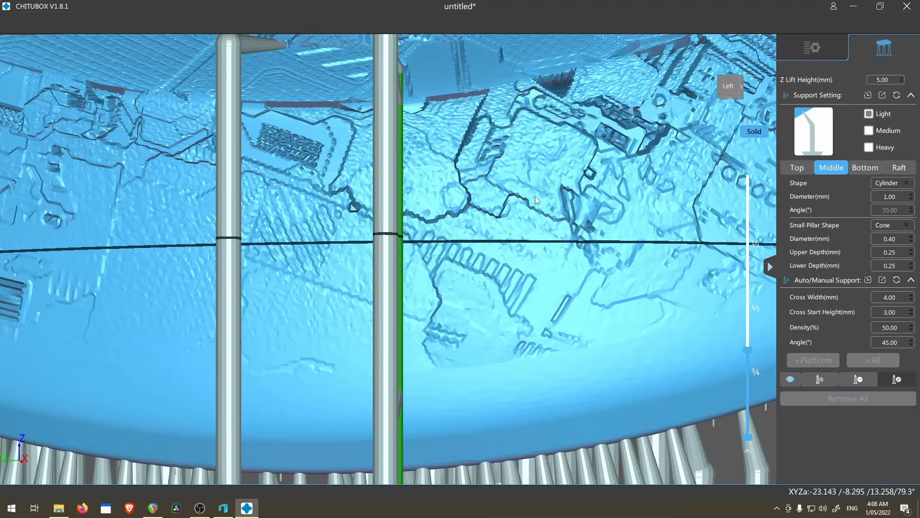
pyautogui.scroll(-10, 487, 281)
pyautogui.scroll(15, 374, 156)
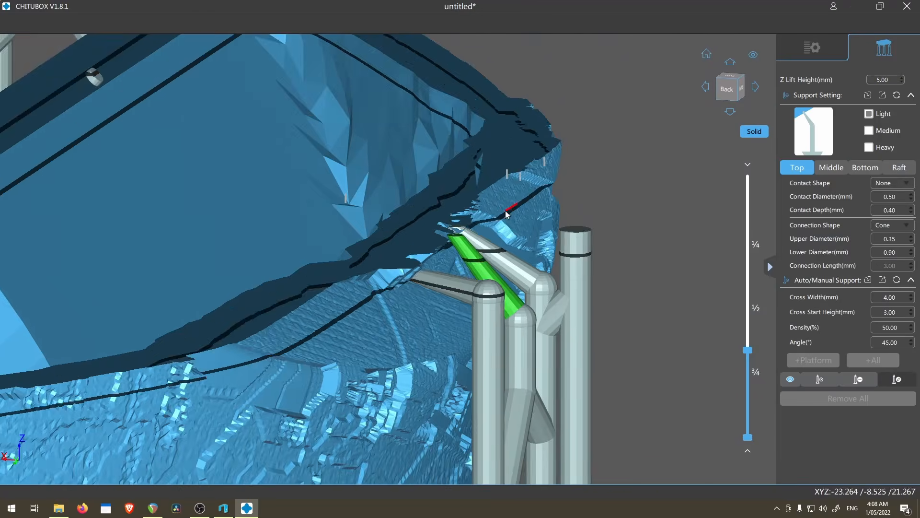
# Step: Set the selected support arm's upper diameter to 0.26 mm, lower diameter to 0.80 mm and contact depth to 0.20 mm
pyautogui.scroll(3, 538, 297)
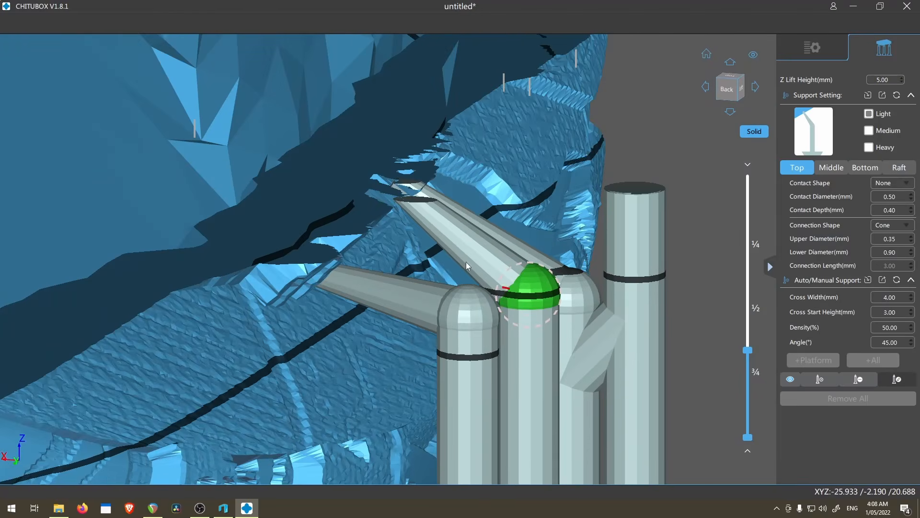
pyautogui.scroll(3, 418, 213)
pyautogui.click(475, 235)
pyautogui.scroll(3, 480, 209)
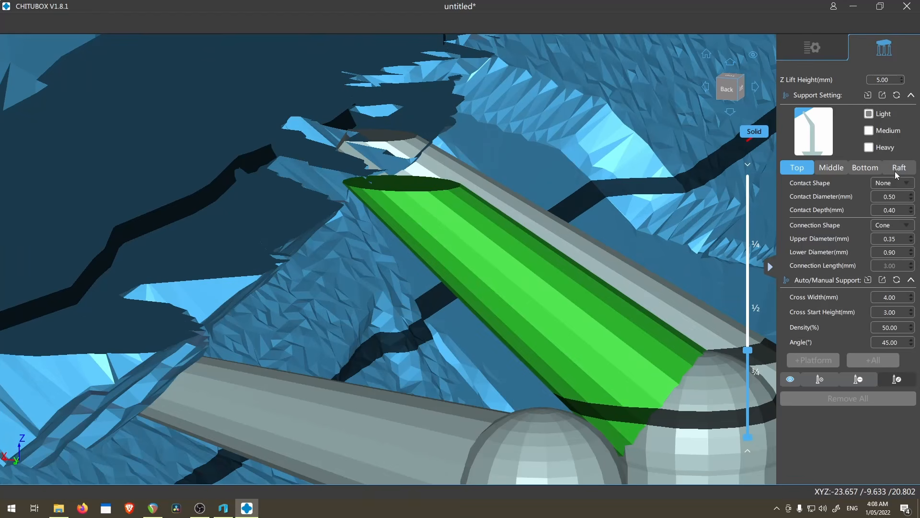
pyautogui.write('0.26')
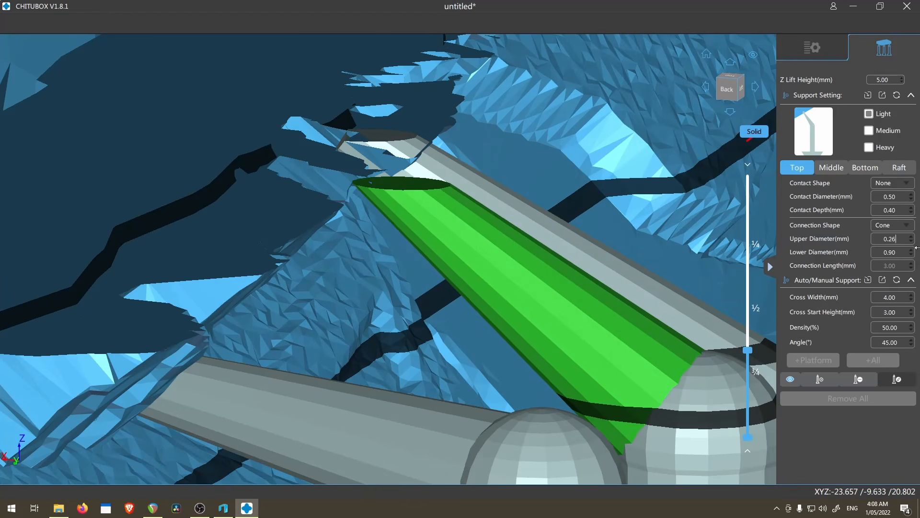
pyautogui.write('0.8')
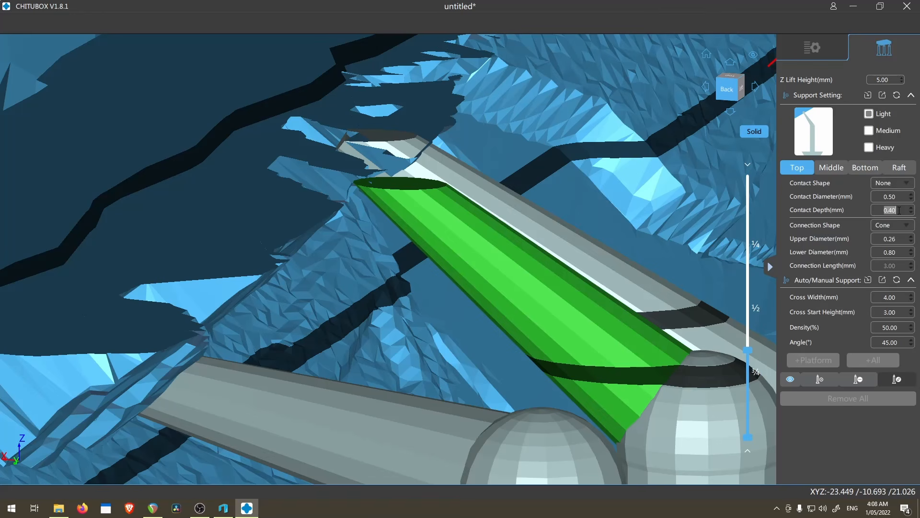
pyautogui.press('Return')
# Step: Raise the preview cut to layer 472 and step through nearby layers up to 479, examining the support tips and detached fragments
pyautogui.moveTo(749, 351); pyautogui.dragTo(758, 337)
pyautogui.scroll(-7, 576, 239)
pyautogui.moveTo(611, 240); pyautogui.dragTo(547, 211, button='right')
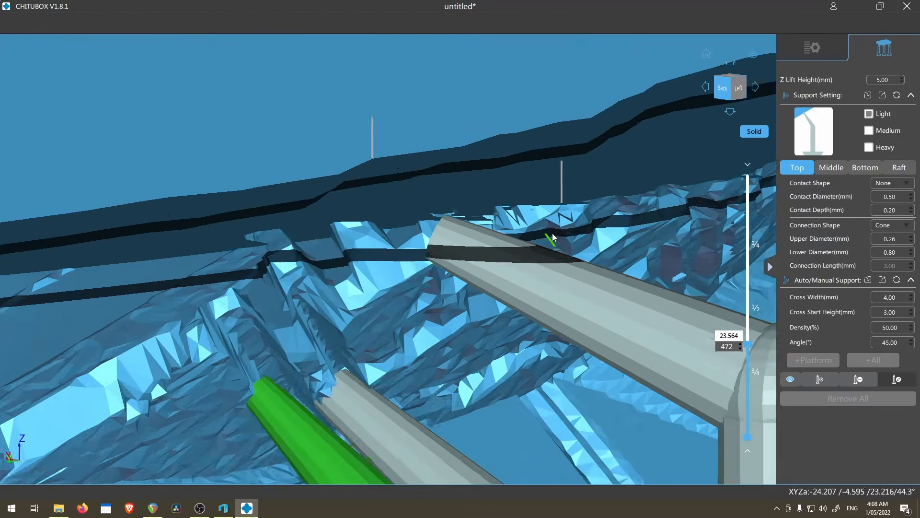
pyautogui.scroll(3, 551, 238)
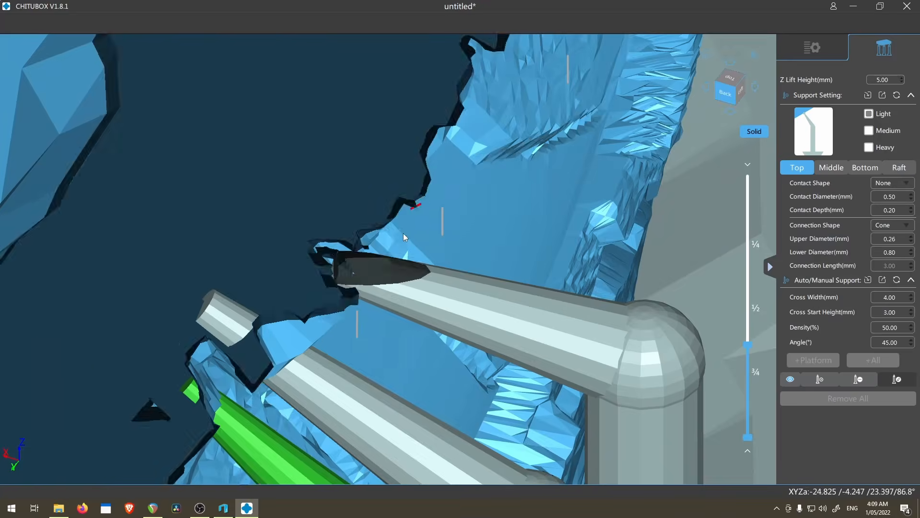
pyautogui.scroll(4, 391, 247)
pyautogui.press('Down')
pyautogui.press('Up')
pyautogui.press('Up')
pyautogui.press('Up')
pyautogui.press('Up')
pyautogui.press('Down')
pyautogui.press('Down')
pyautogui.press('Down')
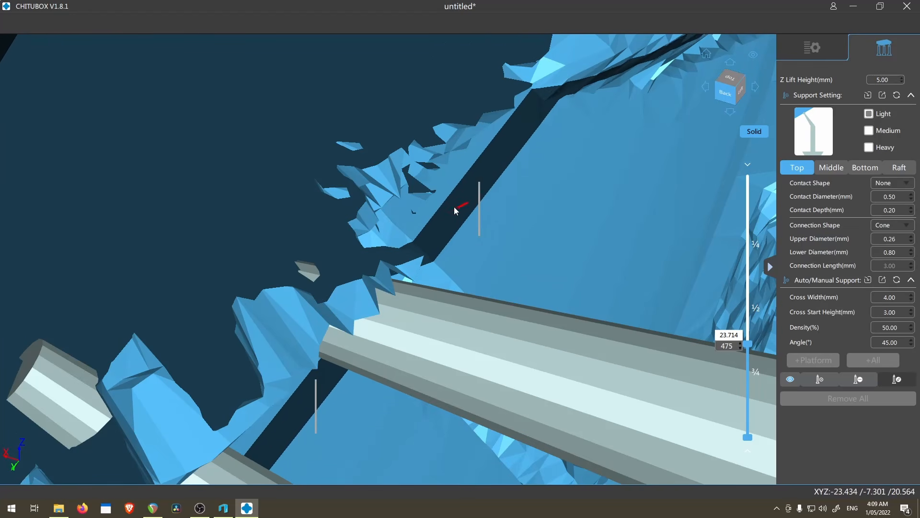
pyautogui.press('Up')
pyautogui.press('Up')
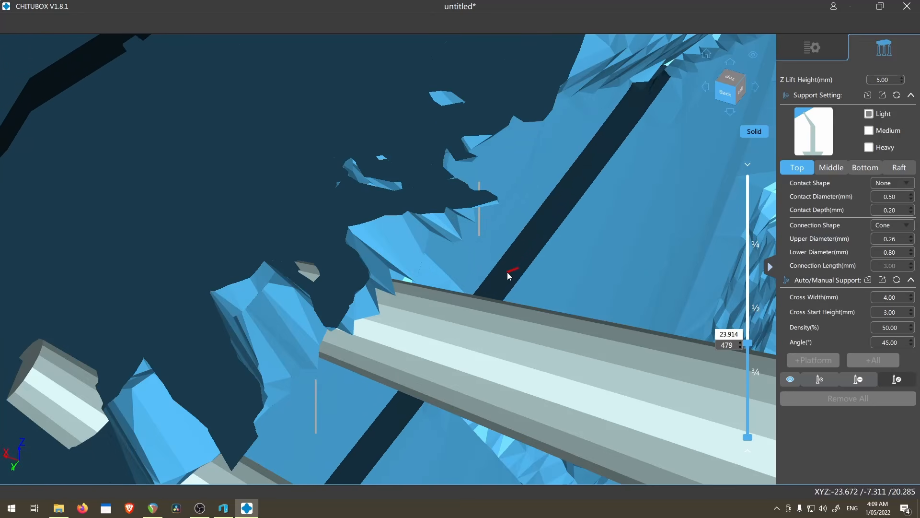
pyautogui.press('Down')
pyautogui.press('Down')
pyautogui.press('Down')
pyautogui.press('Up')
pyautogui.press('Up')
pyautogui.press('Up')
# Step: Place a light support on the underside of the detached fragment at the outer edge, beside the existing angled supports
pyautogui.scroll(-5, 514, 273)
pyautogui.moveTo(514, 273); pyautogui.dragTo(469, 192, button='right')
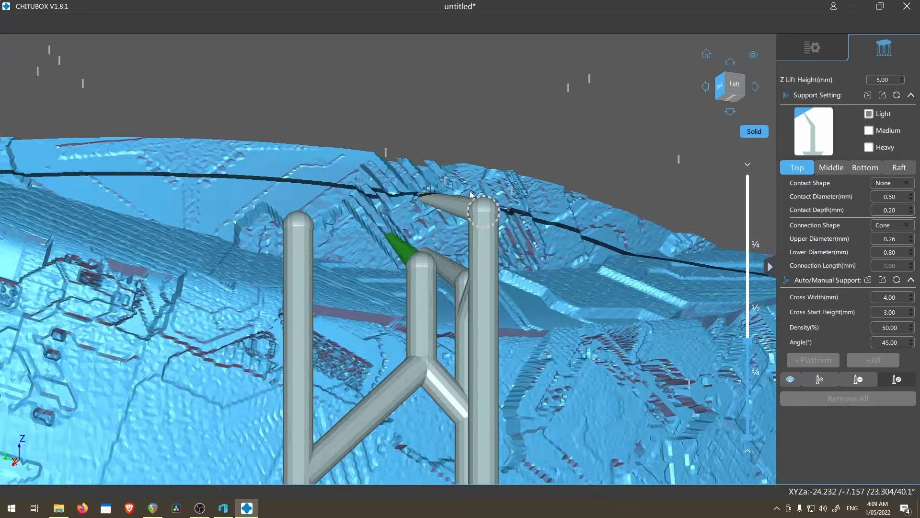
pyautogui.scroll(5, 470, 194)
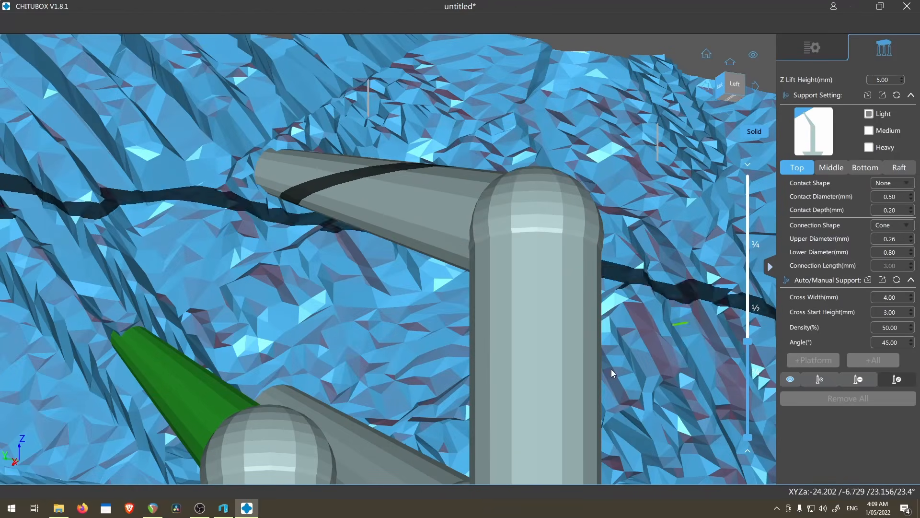
pyautogui.scroll(-6, 636, 163)
pyautogui.moveTo(636, 163); pyautogui.dragTo(521, 232, button='right')
pyautogui.scroll(4, 521, 240)
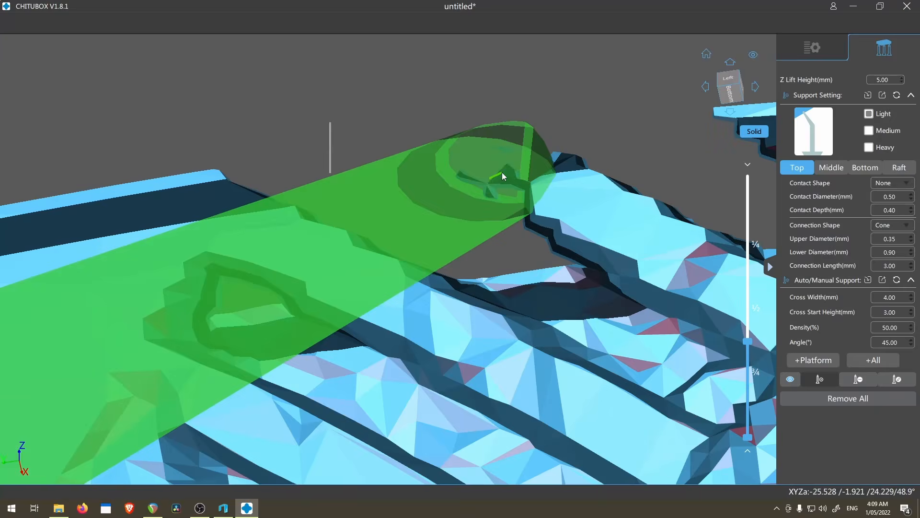
pyautogui.click(502, 172)
# Step: Reposition the new light support's pillar beside the outer wall and check its arm from above and from the side
pyautogui.scroll(-3, 514, 217)
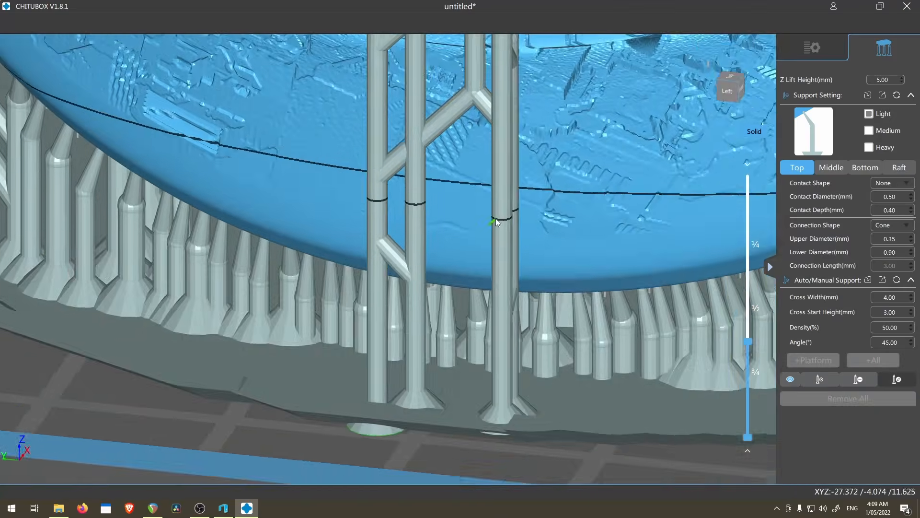
pyautogui.moveTo(496, 218); pyautogui.dragTo(548, 320, button='right')
pyautogui.scroll(5, 532, 309)
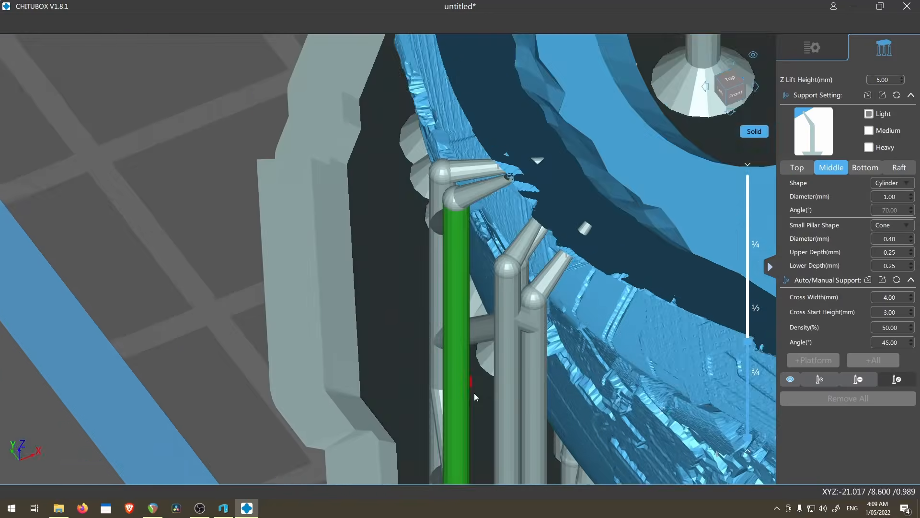
pyautogui.scroll(3, 419, 306)
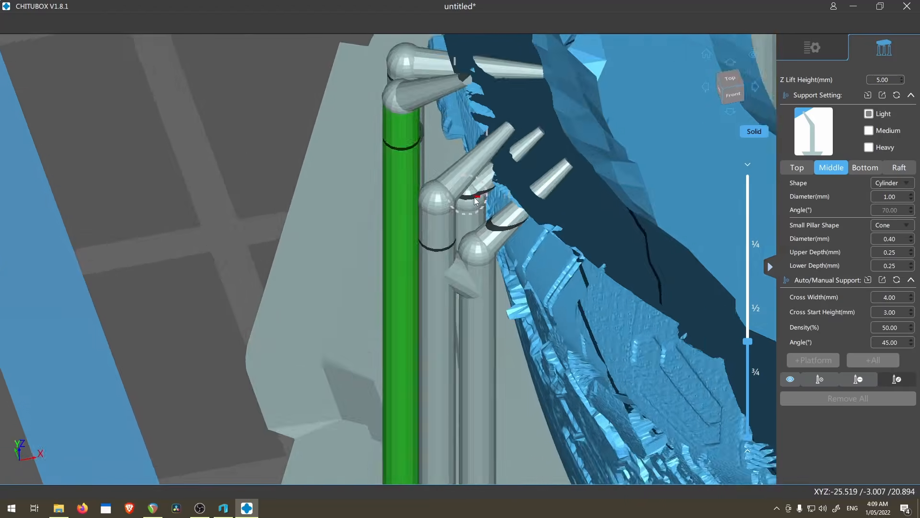
pyautogui.moveTo(476, 200); pyautogui.dragTo(430, 206, button='right')
pyautogui.moveTo(373, 223); pyautogui.dragTo(429, 219)
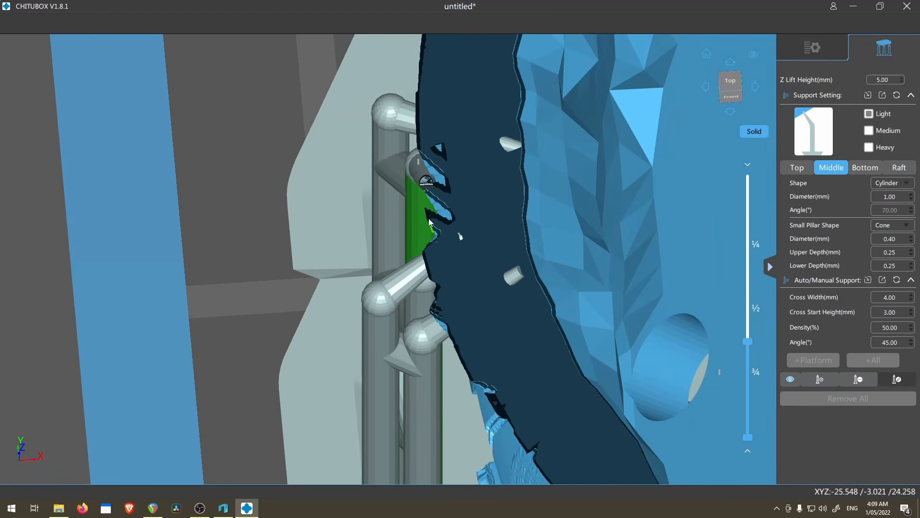
pyautogui.moveTo(417, 225); pyautogui.dragTo(510, 362, button='right')
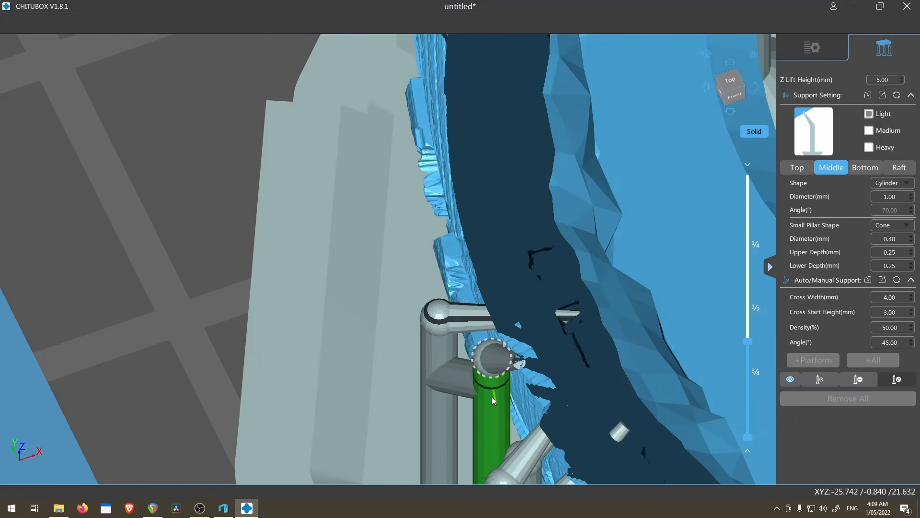
pyautogui.moveTo(467, 416); pyautogui.dragTo(485, 172, button='right')
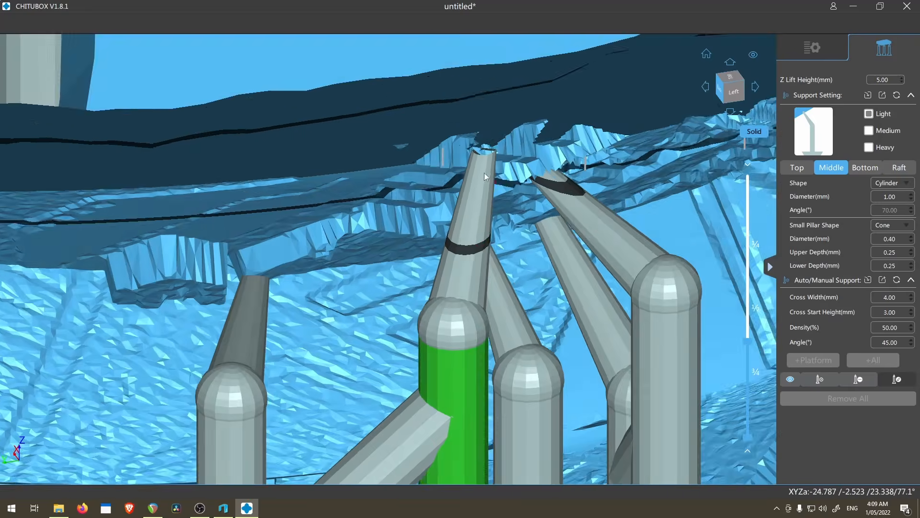
# Step: Step the preview between layers 444 and 483 and examine the support tips and outer wall for unsupported fragments
pyautogui.scroll(5, 484, 168)
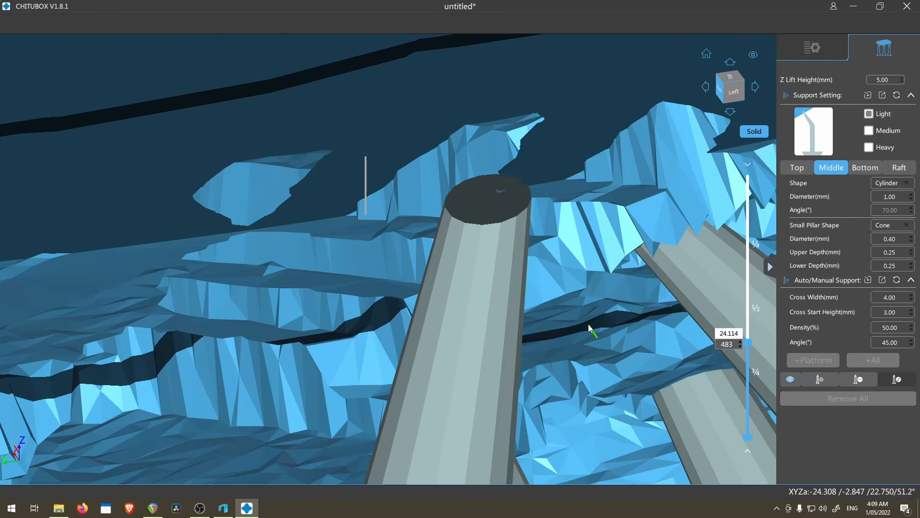
pyautogui.scroll(-4, 421, 311)
pyautogui.scroll(-3, 407, 289)
pyautogui.scroll(4, 384, 267)
pyautogui.scroll(4, 357, 179)
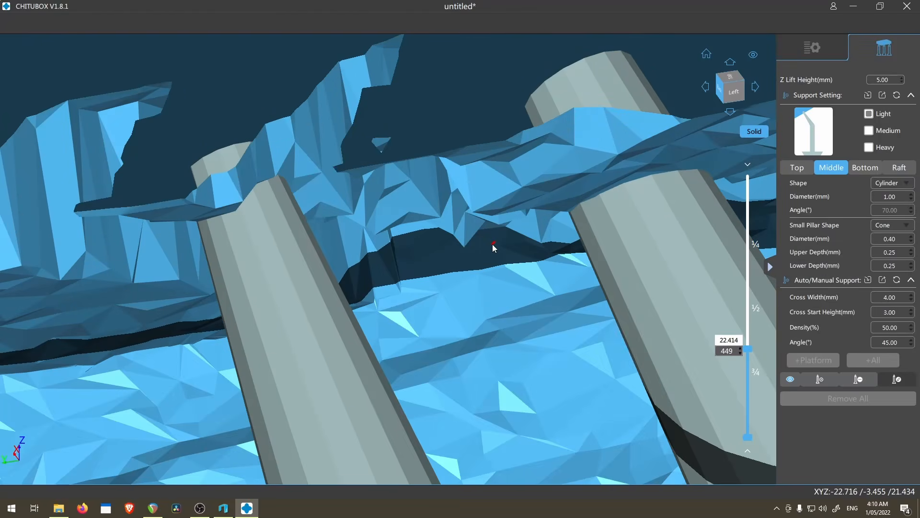
pyautogui.scroll(-4, 493, 243)
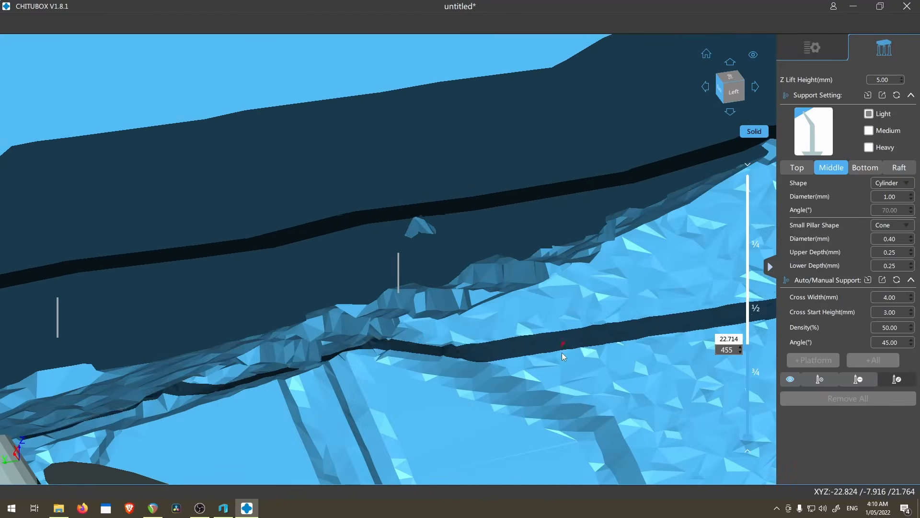
pyautogui.keyDown('shift'); pyautogui.scroll(-15, 562, 357); pyautogui.keyUp('shift')
pyautogui.keyDown('shift'); pyautogui.scroll(5, 564, 366); pyautogui.keyUp('shift')
pyautogui.scroll(3, 593, 323)
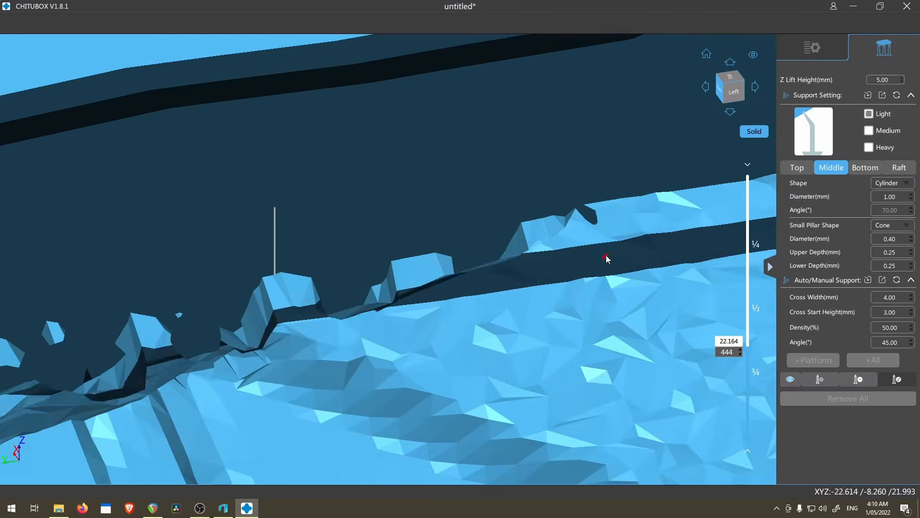
pyautogui.scroll(3, 606, 255)
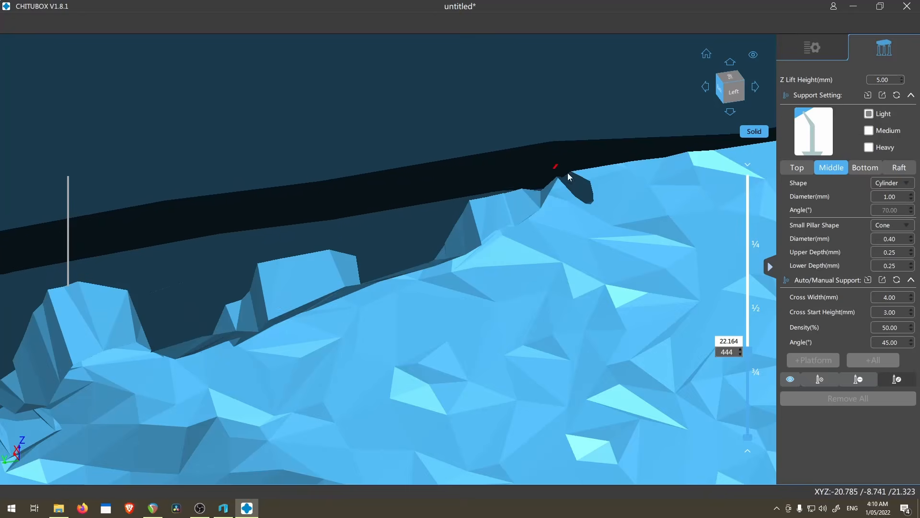
pyautogui.scroll(-3, 536, 153)
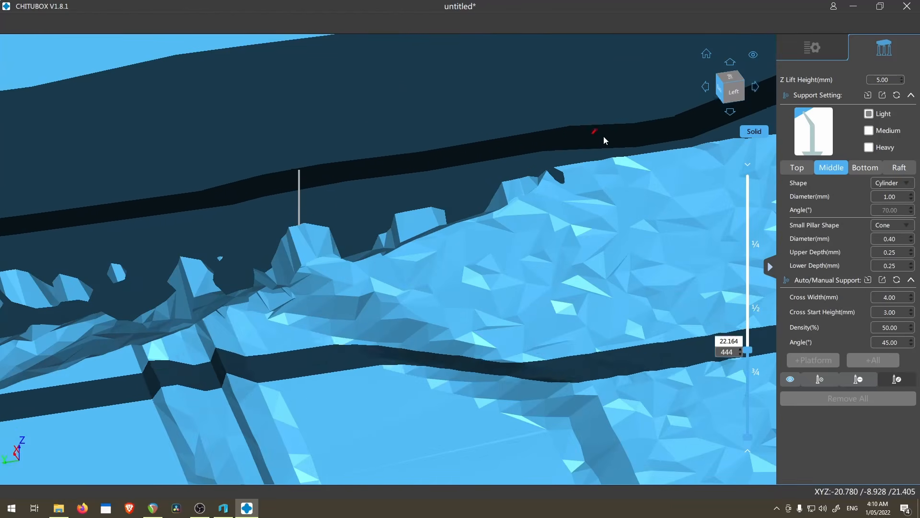
pyautogui.scroll(-3, 521, 178)
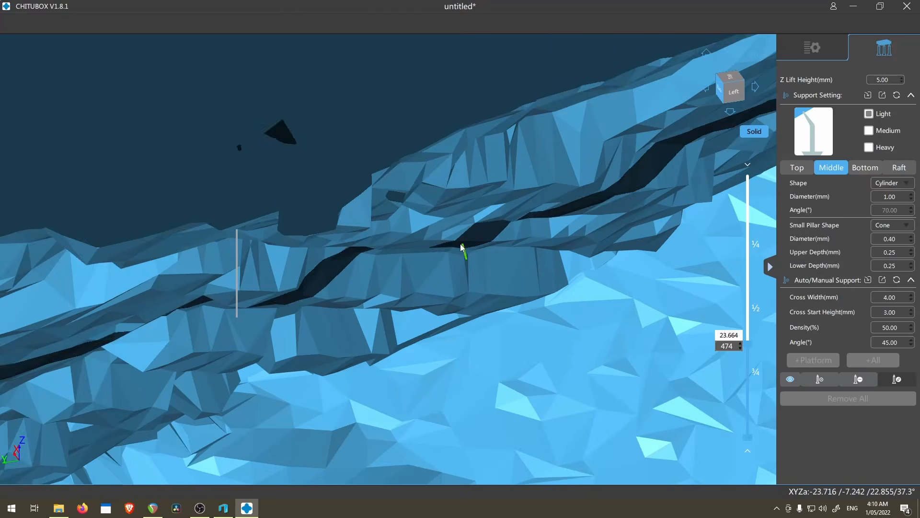
pyautogui.scroll(-5, 508, 219)
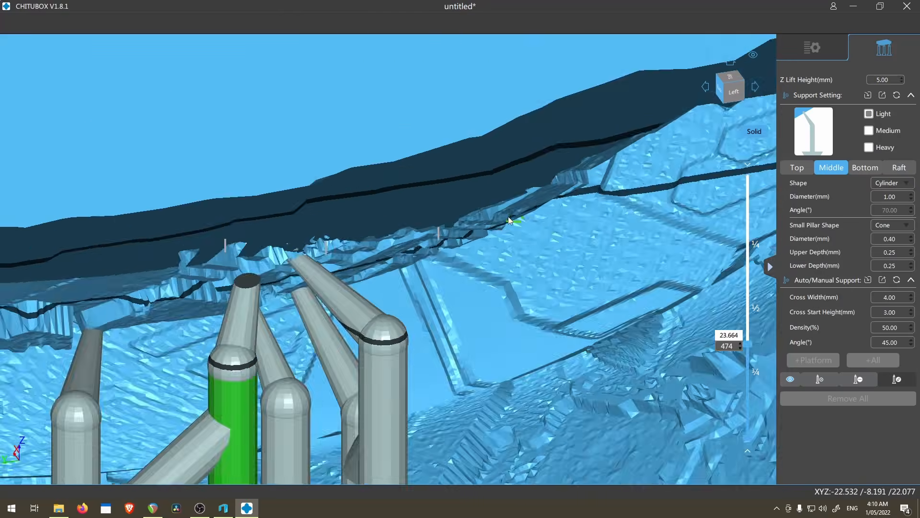
# Step: Add a light support near the angled supports on the outer wall and inspect the cut from above
pyautogui.moveTo(508, 219); pyautogui.dragTo(407, 83, button='right')
pyautogui.click(821, 379)
pyautogui.scroll(5, 77, 103)
pyautogui.click(76, 102)
pyautogui.scroll(-5, 257, 260)
pyautogui.moveTo(258, 260); pyautogui.dragTo(436, 263, button='right')
pyautogui.scroll(5, 424, 313)
pyautogui.moveTo(502, 223); pyautogui.dragTo(508, 199, button='right')
pyautogui.scroll(5, 557, 185)
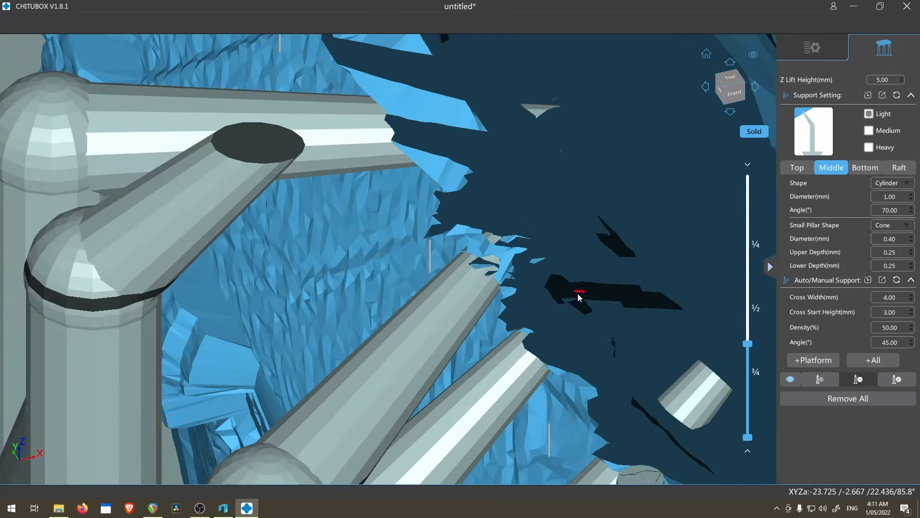
# Step: Place a light support under the small dark fragment at the outer edge and switch to support editing
pyautogui.scroll(-6, 575, 271)
pyautogui.moveTo(632, 251); pyautogui.dragTo(539, 20, button='right')
pyautogui.scroll(10, 362, 230)
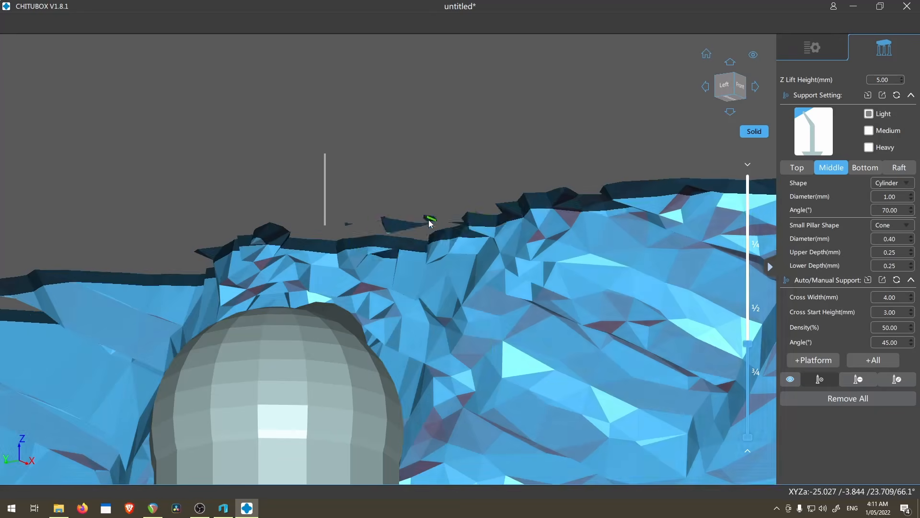
pyautogui.click(390, 226)
pyautogui.scroll(-8, 392, 229)
pyautogui.press('e')
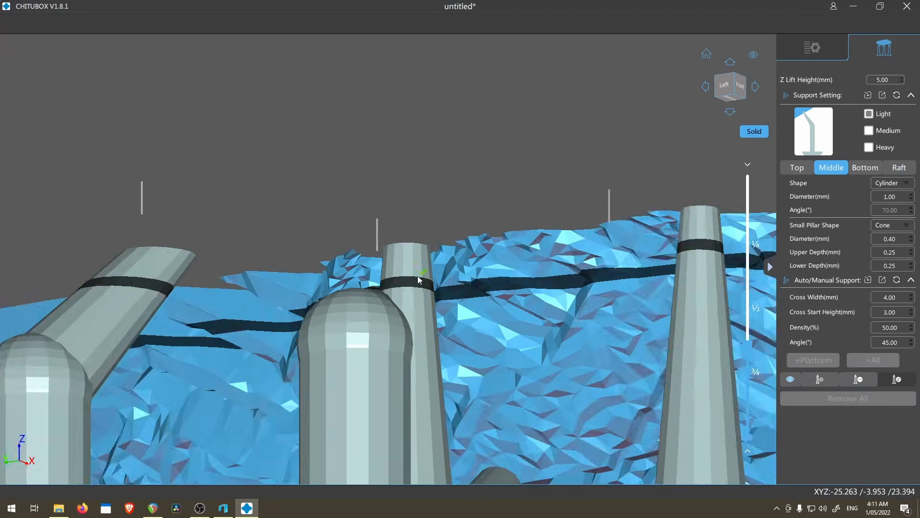
# Step: Examine the support tips and the small outer-wall fragments from below and from above
pyautogui.moveTo(413, 297); pyautogui.dragTo(448, 167, button='right')
pyautogui.scroll(5, 421, 188)
pyautogui.moveTo(483, 210); pyautogui.dragTo(509, 230, button='right')
pyautogui.scroll(12, 458, 335)
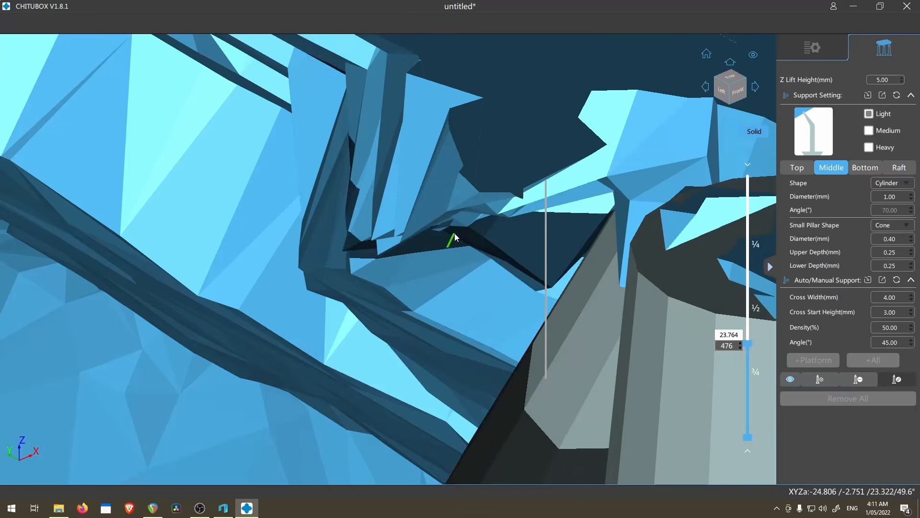
pyautogui.scroll(-10, 455, 237)
pyautogui.moveTo(454, 237); pyautogui.dragTo(505, 215, button='right')
pyautogui.scroll(10, 442, 41)
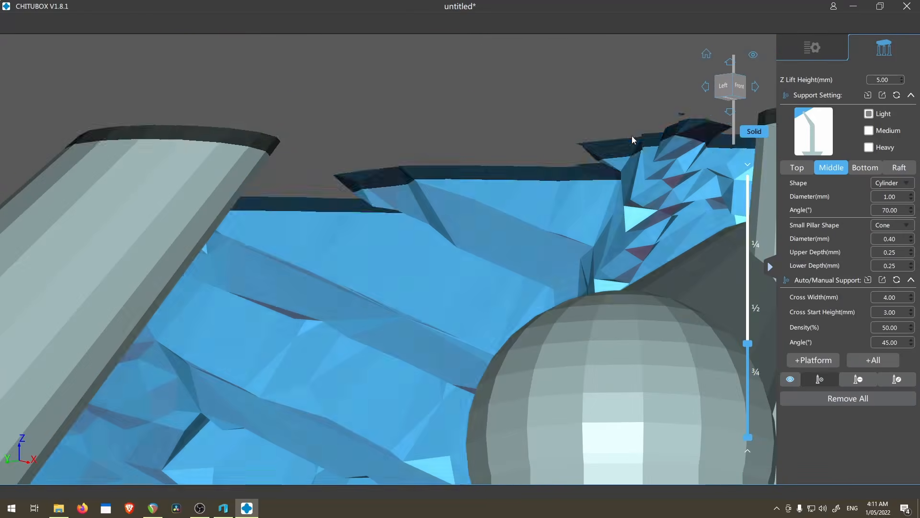
pyautogui.scroll(5, 670, 138)
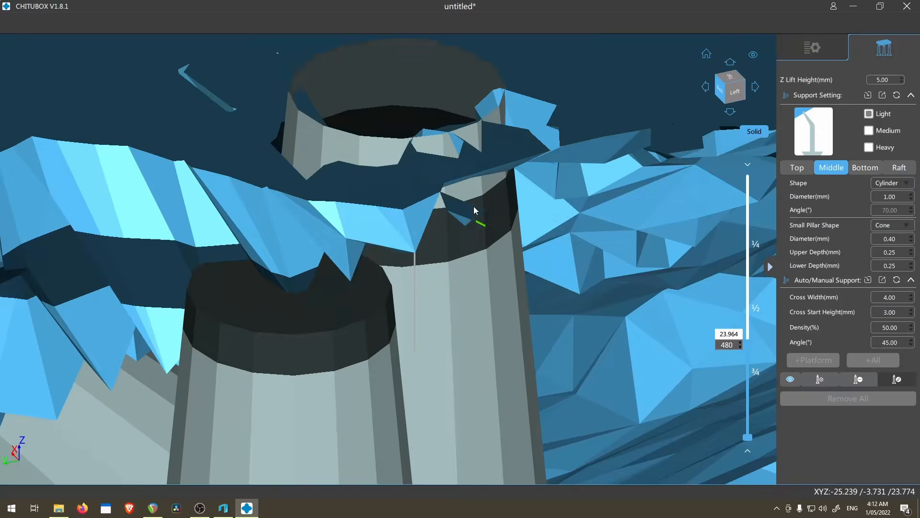
# Step: Step the preview down and back up to layer 480 to check how the supports meet the outer-wall fragments
pyautogui.press('Down')
pyautogui.press('Down')
pyautogui.press('Down')
pyautogui.press('Up')
pyautogui.press('Up')
pyautogui.press('Up')
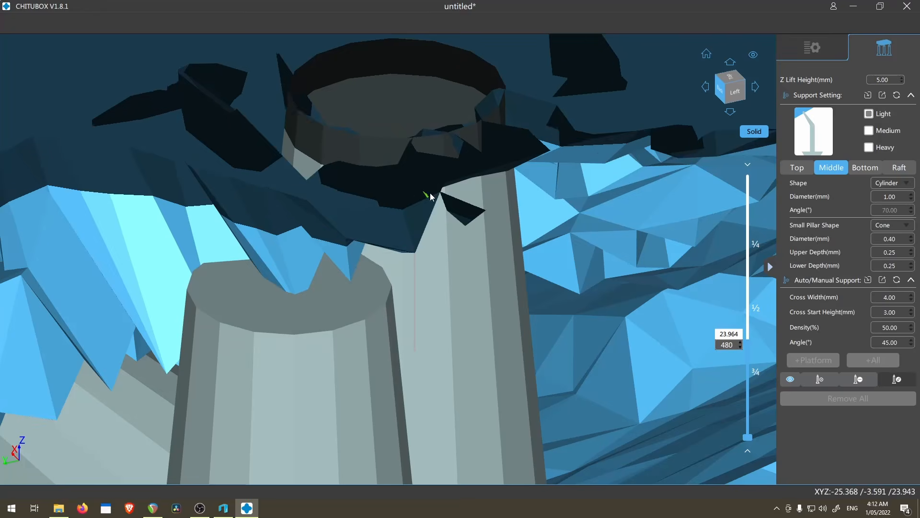
pyautogui.scroll(-10, 472, 240)
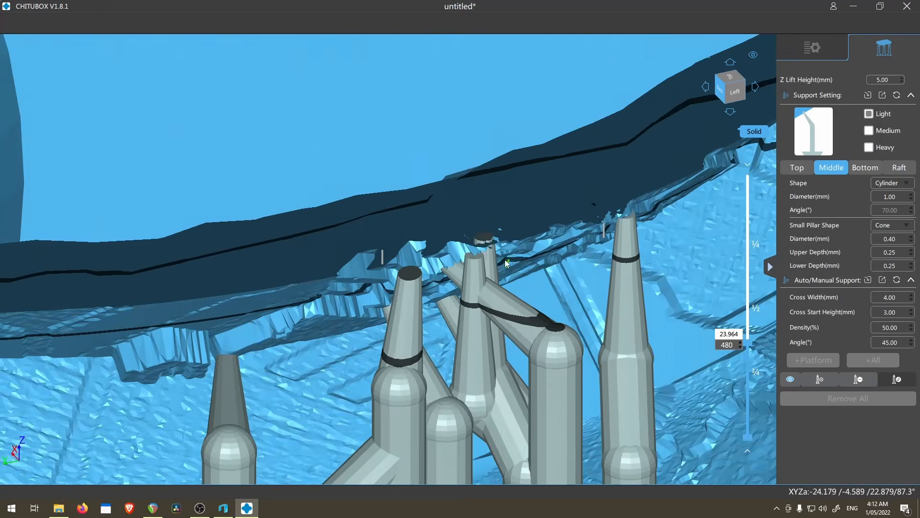
# Step: Slim the angled light support's top to 0.26 mm upper and 0.80 mm lower diameter, with 0.20 mm contact depth
pyautogui.moveTo(504, 260); pyautogui.dragTo(512, 125, button='right')
pyautogui.scroll(5, 479, 127)
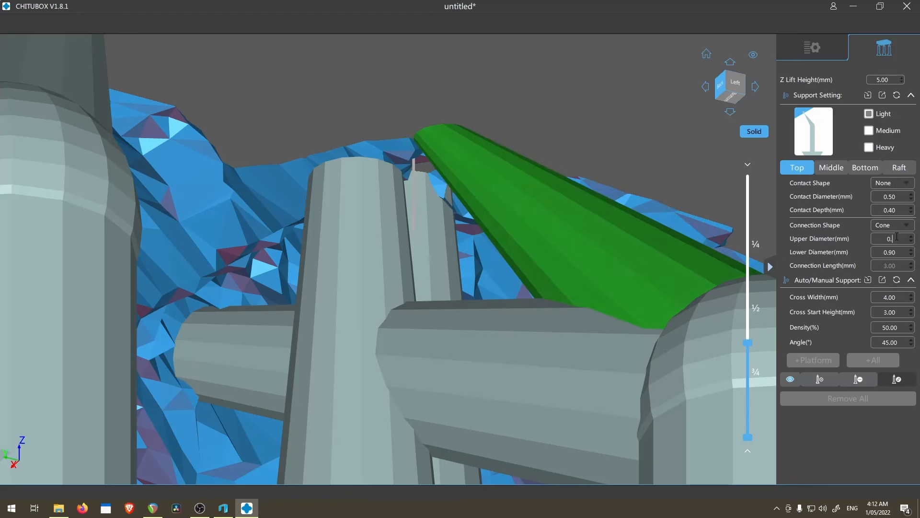
pyautogui.write('0.85')
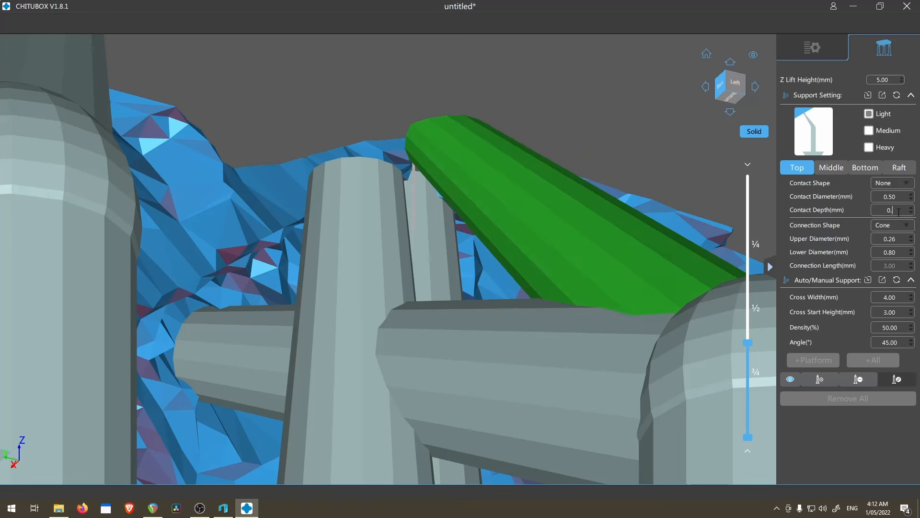
pyautogui.scroll(-6, 527, 248)
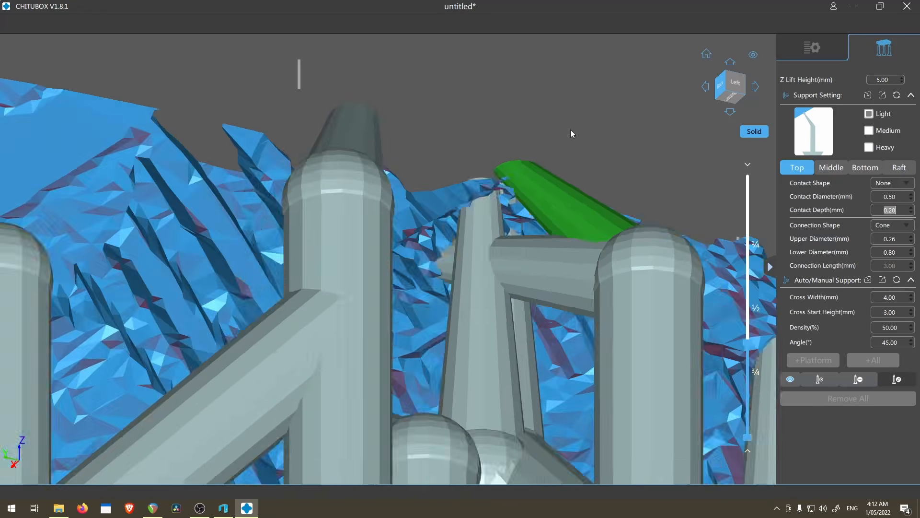
# Step: Inspect the slimmed support's tip and the outer wall along the cut, up to layer 492
pyautogui.moveTo(629, 106); pyautogui.dragTo(543, 295, button='right')
pyautogui.scroll(5, 543, 298)
pyautogui.scroll(-4, 542, 297)
pyautogui.moveTo(545, 289); pyautogui.dragTo(557, 170, button='middle')
pyautogui.scroll(3, 593, 174)
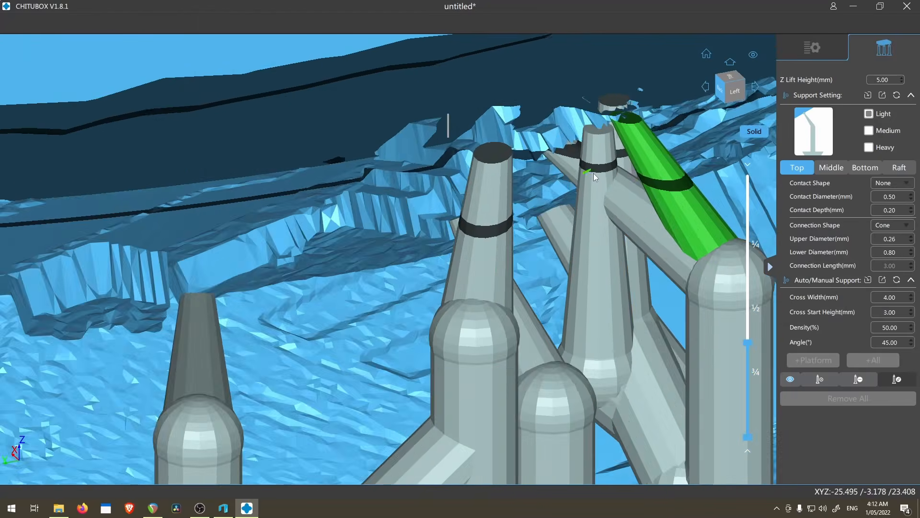
pyautogui.moveTo(724, 108); pyautogui.dragTo(570, 185, button='middle')
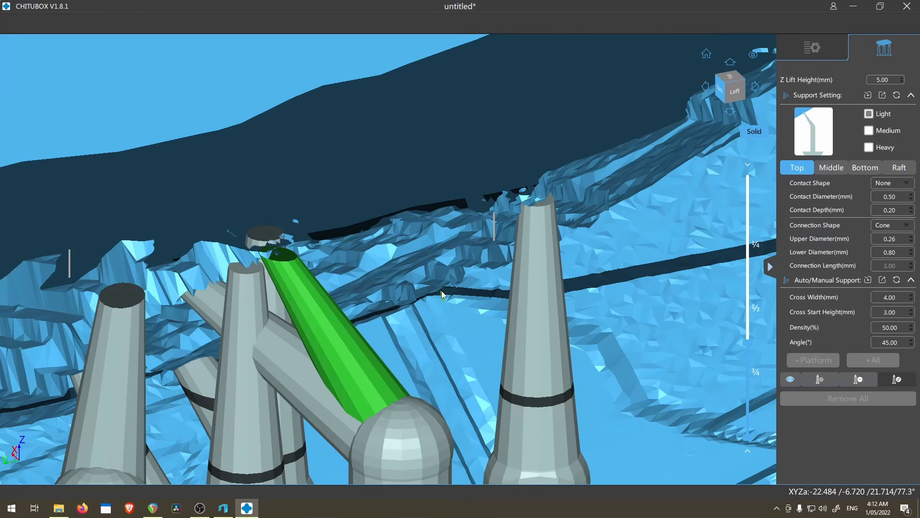
pyautogui.scroll(4, 184, 268)
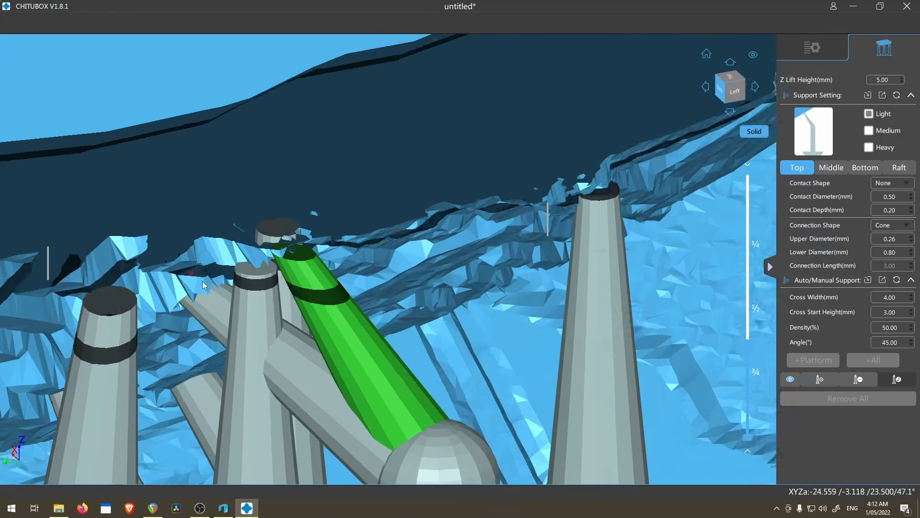
pyautogui.moveTo(185, 268); pyautogui.dragTo(393, 298, button='middle')
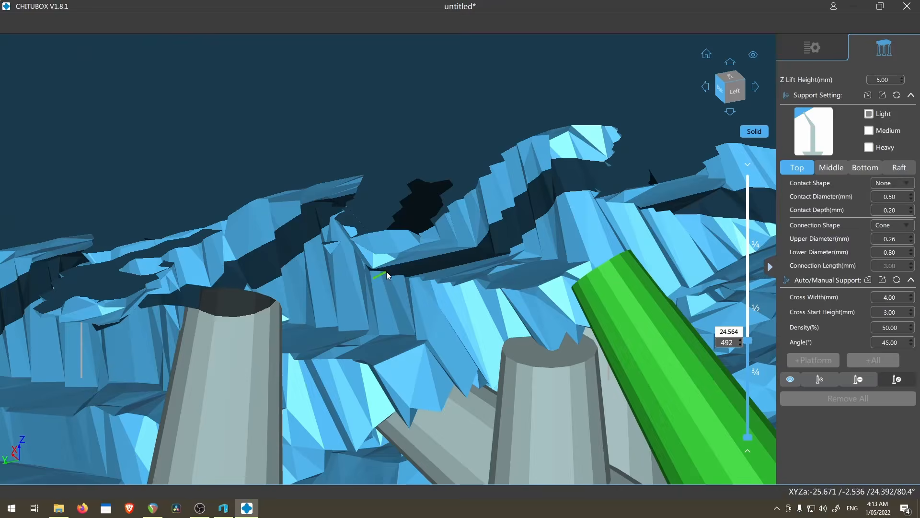
pyautogui.scroll(-3, 356, 273)
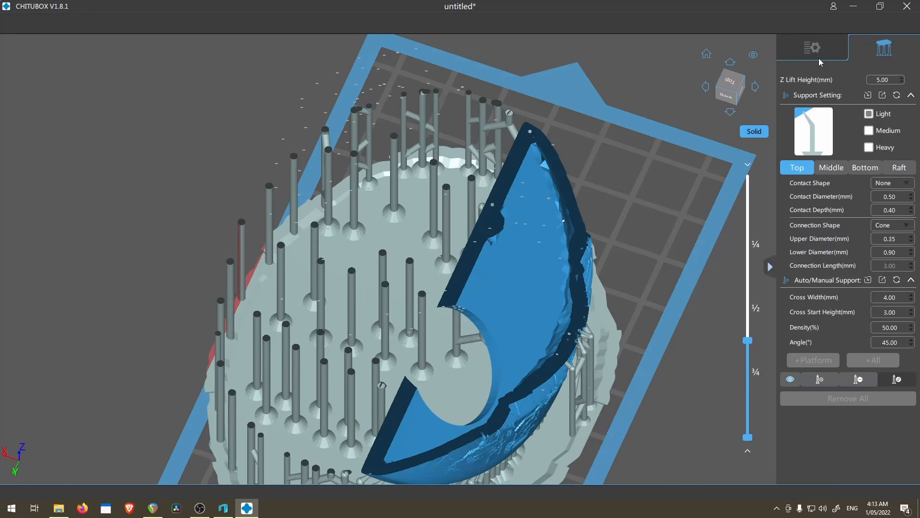
# Step: Leave support editing and move the supported base across the build plate to X 26.67, Y -1.98
pyautogui.click(818, 58)
pyautogui.scroll(-3, 623, 205)
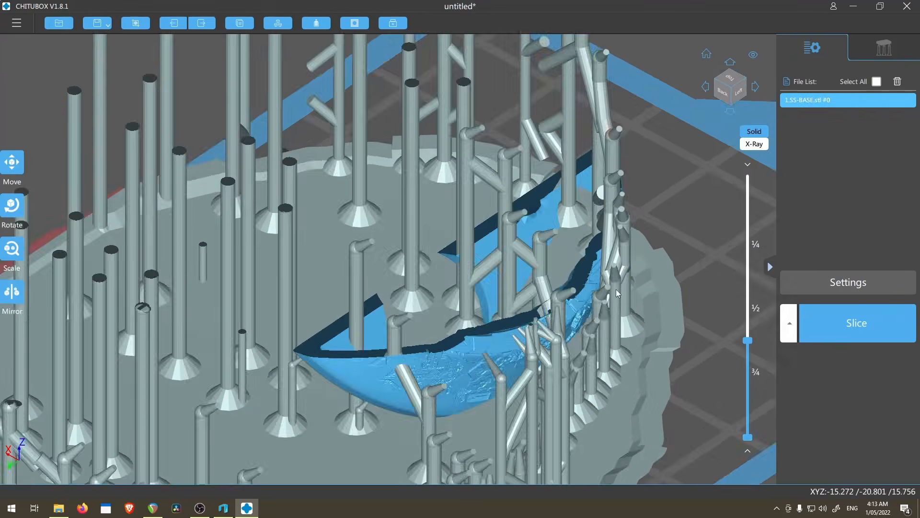
pyautogui.moveTo(616, 289); pyautogui.dragTo(425, 265, button='right')
pyautogui.scroll(-5, 398, 231)
pyautogui.scroll(-3, 398, 231)
pyautogui.moveTo(398, 231); pyautogui.dragTo(379, 214, button='right')
pyautogui.moveTo(566, 263); pyautogui.dragTo(380, 243, button='right')
pyautogui.scroll(6, 384, 268)
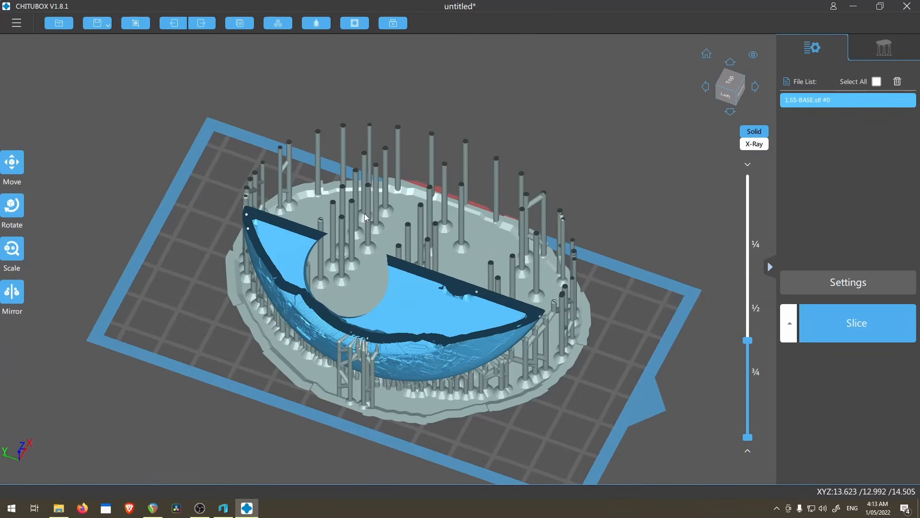
pyautogui.moveTo(409, 307); pyautogui.dragTo(480, 259, button='right')
pyautogui.scroll(-3, 480, 259)
pyautogui.moveTo(456, 283); pyautogui.dragTo(355, 257)
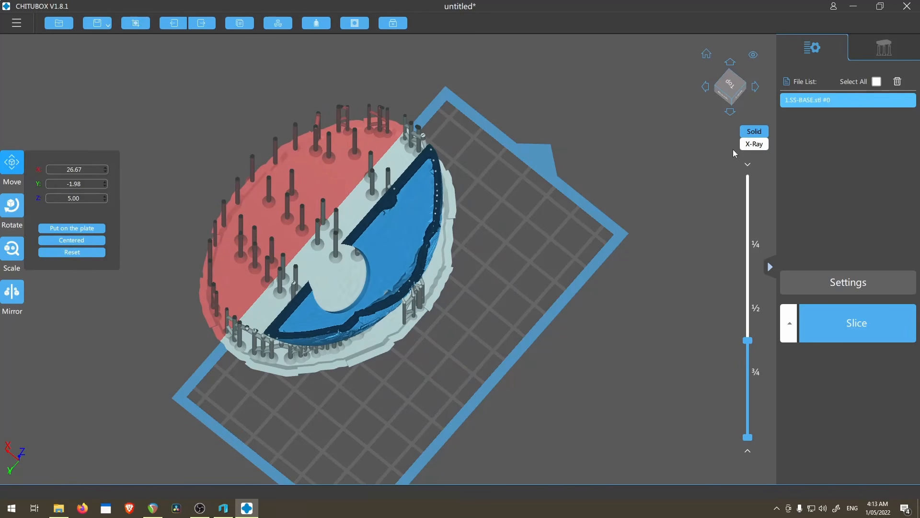
# Step: Return to the supports and examine the outer wall beside the support cluster for fragments, including layers 470 and 471
pyautogui.click(884, 48)
pyautogui.scroll(8, 488, 315)
pyautogui.moveTo(592, 300); pyautogui.dragTo(542, 354, button='right')
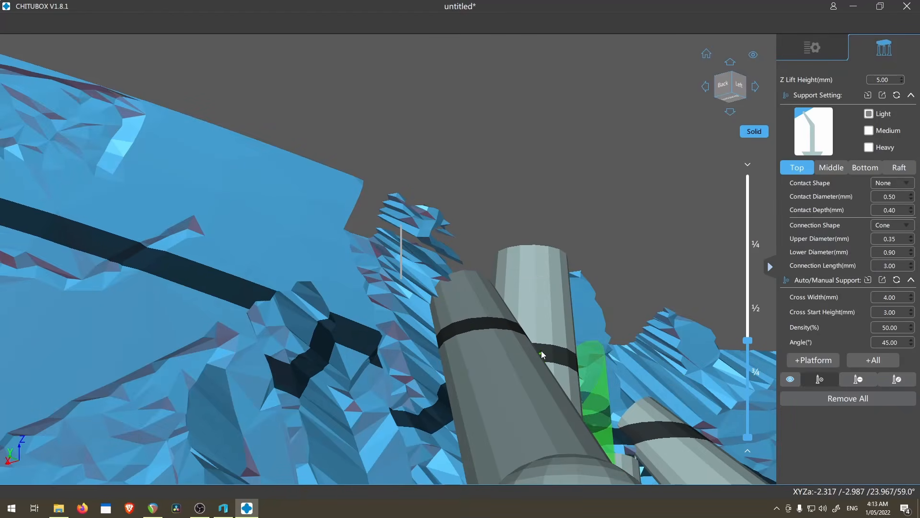
pyautogui.moveTo(414, 222); pyautogui.dragTo(428, 388, button='right')
pyautogui.scroll(6, 426, 386)
pyautogui.moveTo(426, 385); pyautogui.dragTo(441, 274, button='middle')
pyautogui.scroll(3, 441, 273)
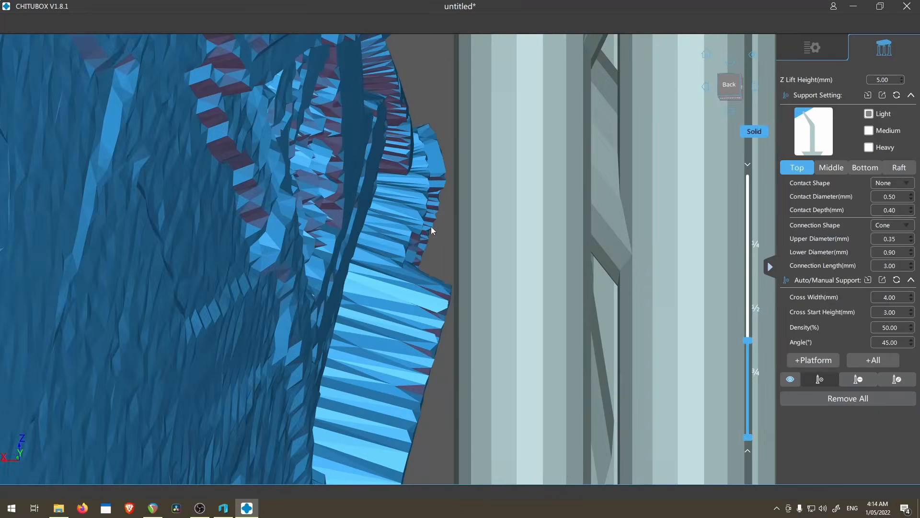
pyautogui.press('Down')
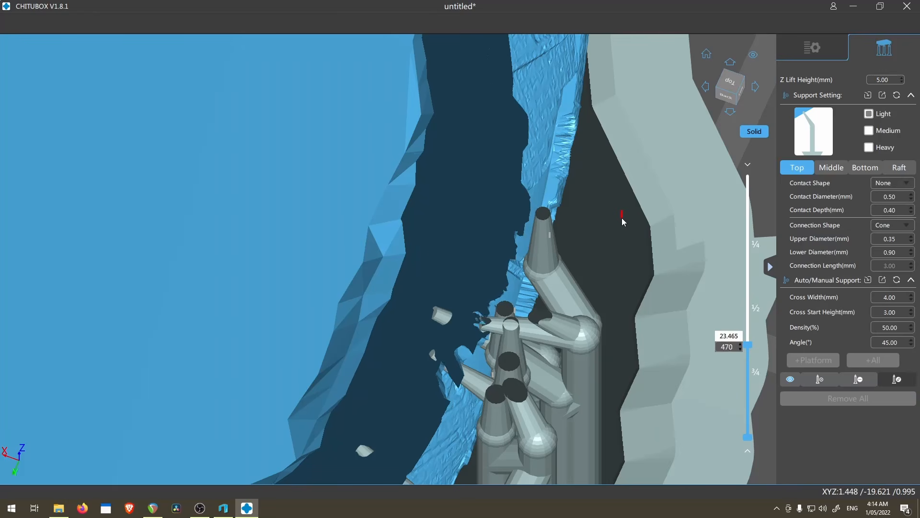
pyautogui.press('Up')
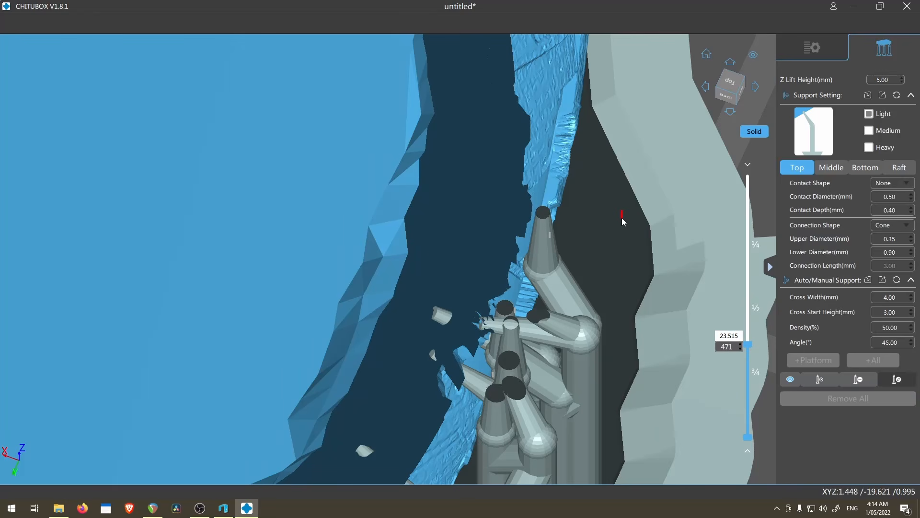
pyautogui.scroll(4, 447, 306)
pyautogui.moveTo(447, 306); pyautogui.dragTo(548, 407, button='right')
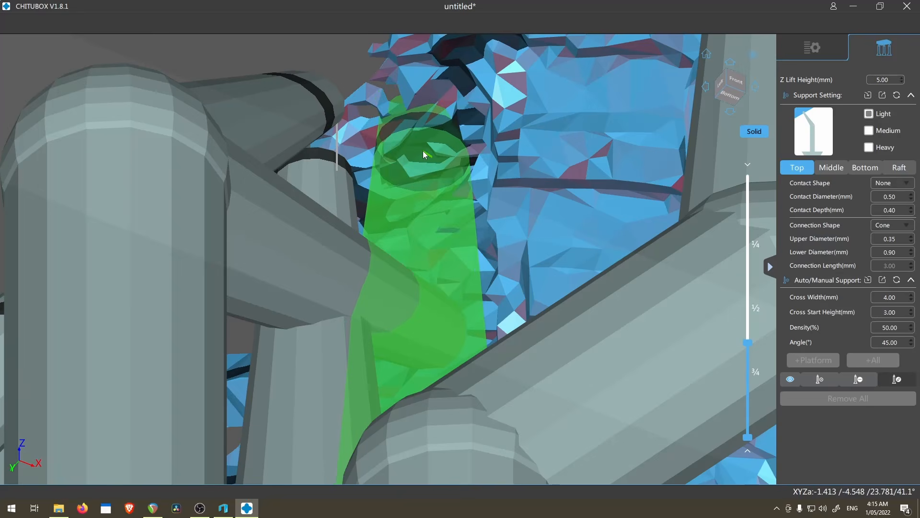
# Step: Adjust the selected light support's tip under the outer-wall fragment and check its contact around layers 469 to 475
pyautogui.moveTo(423, 150); pyautogui.dragTo(424, 150)
pyautogui.scroll(-5, 533, 206)
pyautogui.moveTo(537, 231); pyautogui.dragTo(534, 269, button='right')
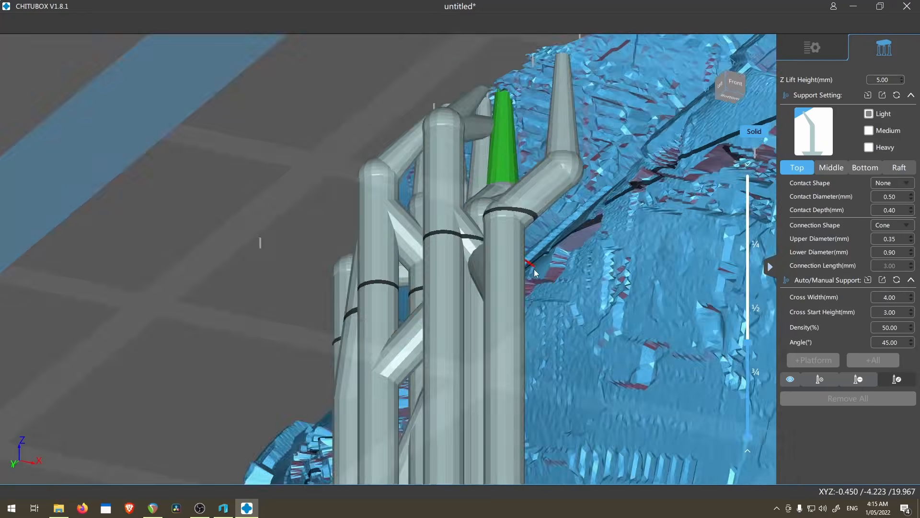
pyautogui.moveTo(534, 269); pyautogui.dragTo(535, 284, button='right')
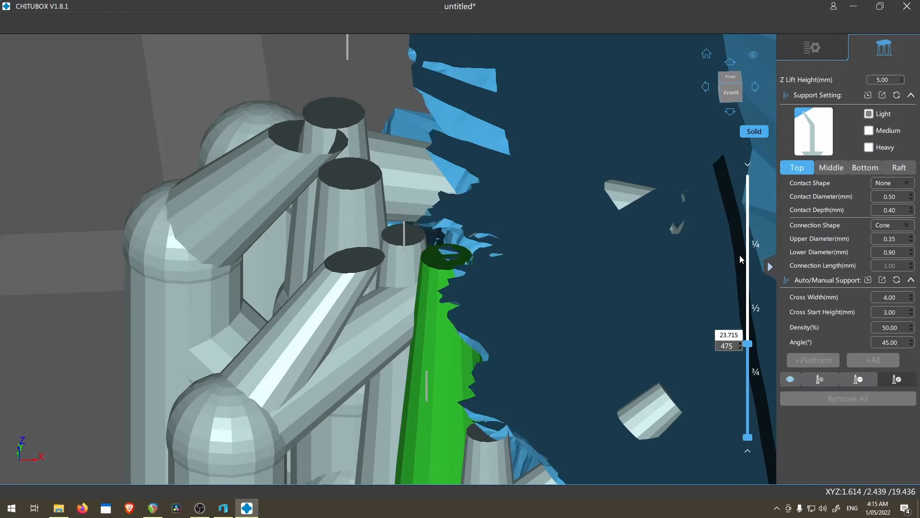
pyautogui.scroll(-5, 716, 248)
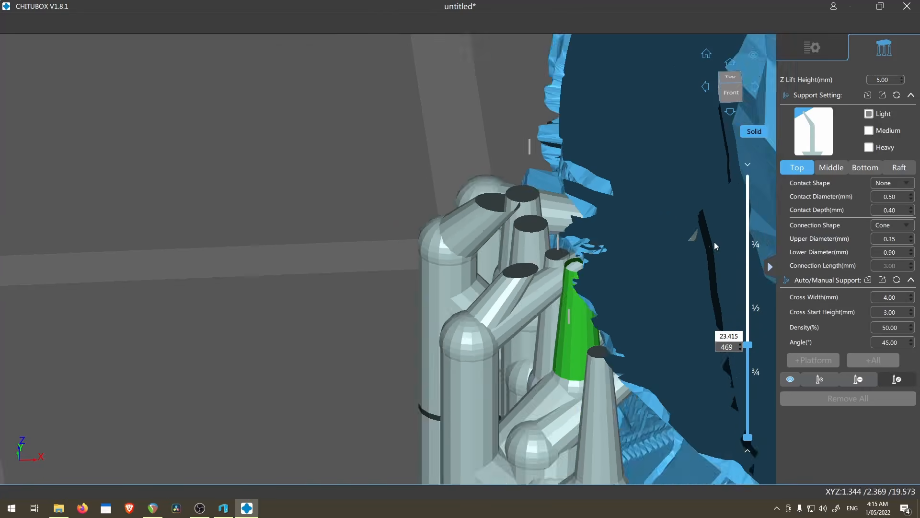
pyautogui.scroll(-3, 715, 242)
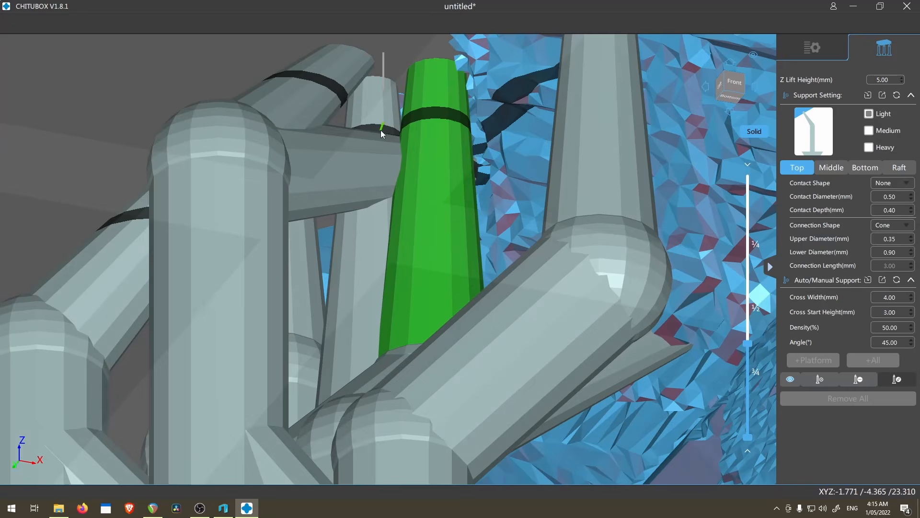
# Step: Shift that support's tip again and move the neighbouring slim angled support's tip toward the outer wall
pyautogui.click(429, 83)
pyautogui.moveTo(433, 87)
pyautogui.mouseDown()
pyautogui.moveTo(462, 77)
pyautogui.moveTo(446, 83)
pyautogui.mouseUp()
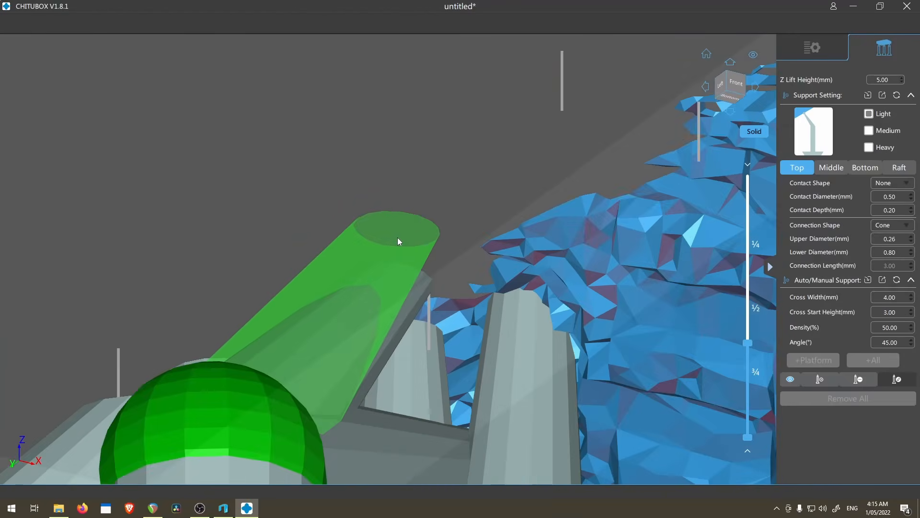
pyautogui.moveTo(398, 238); pyautogui.dragTo(523, 260)
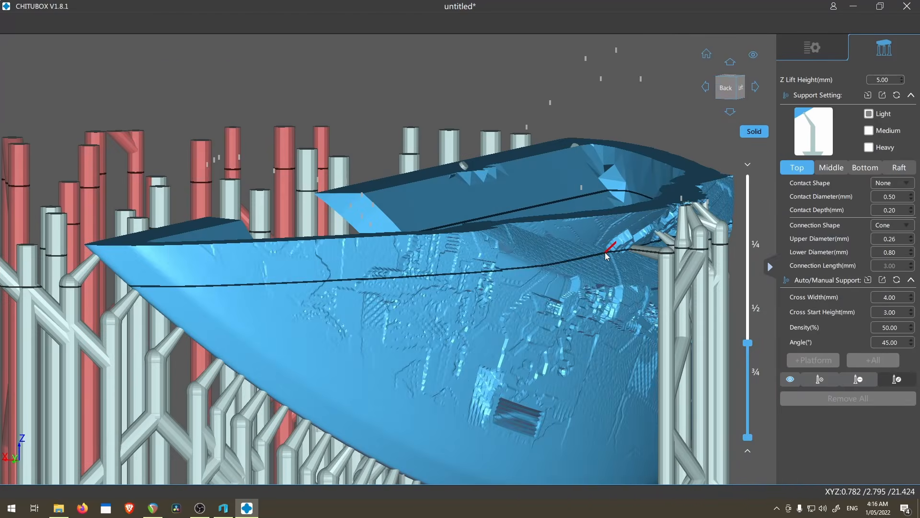
# Step: Examine the outer-wall support cluster from the side and check its tips up to layer 482
pyautogui.moveTo(622, 250); pyautogui.dragTo(577, 238, button='right')
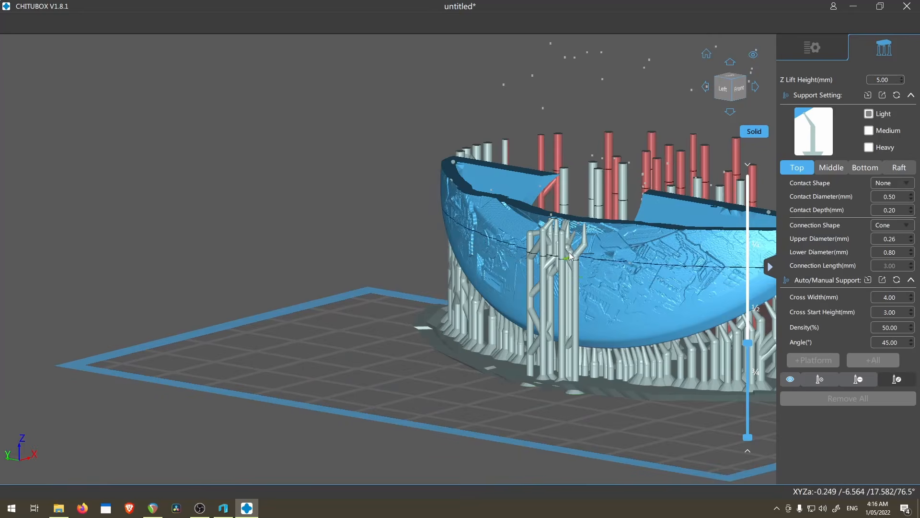
pyautogui.scroll(5, 571, 256)
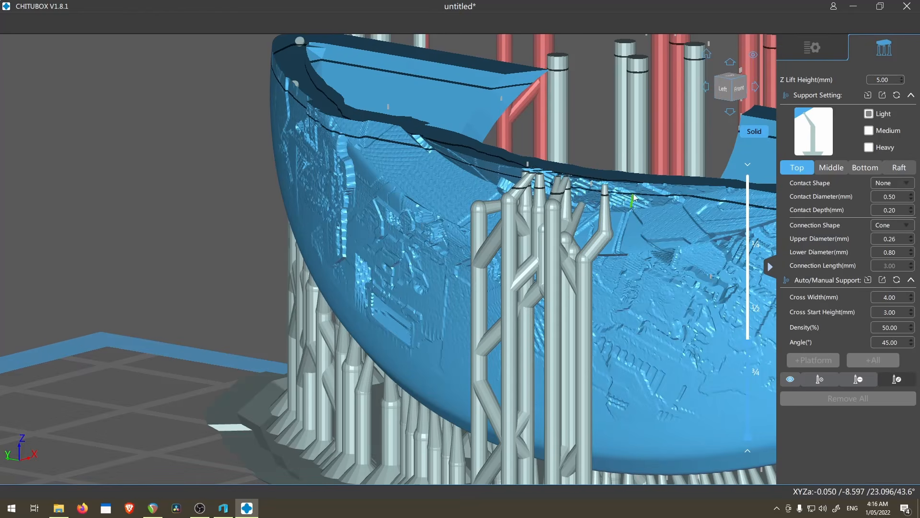
pyautogui.scroll(10, 634, 197)
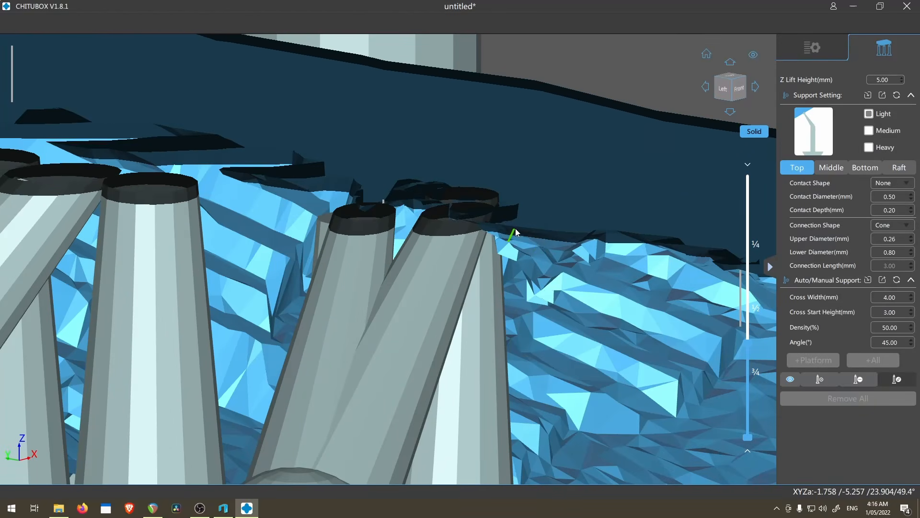
pyautogui.scroll(5, 537, 247)
pyautogui.press('Up')
pyautogui.press('Up')
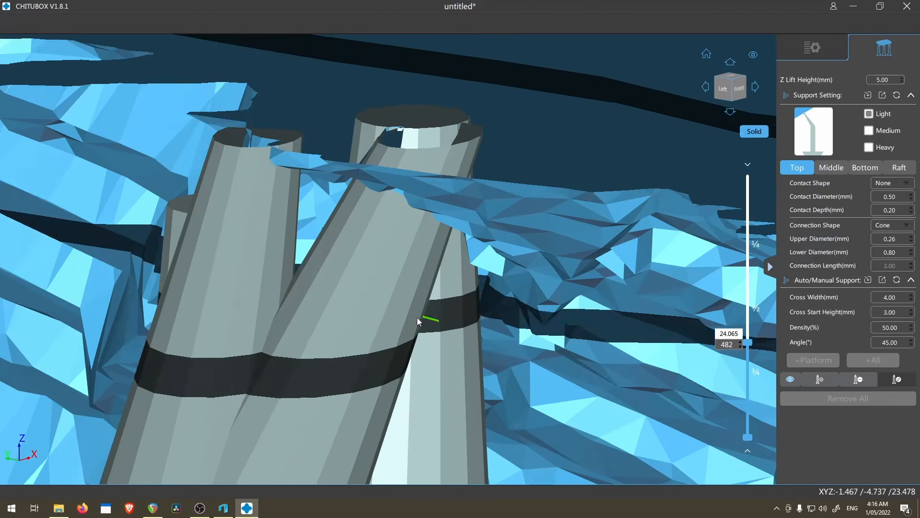
# Step: Step the preview from layer 482 to 490 and examine the wall fragments around the support tips from above and below
pyautogui.scroll(-6, 376, 314)
pyautogui.moveTo(375, 314); pyautogui.dragTo(305, 303, button='right')
pyautogui.scroll(-8, 402, 349)
pyautogui.scroll(4, 197, 401)
pyautogui.moveTo(197, 398); pyautogui.dragTo(177, 401, button='middle')
pyautogui.press('Up')
pyautogui.press('Up')
pyautogui.press('Up')
pyautogui.scroll(5, 425, 340)
pyautogui.press('Up')
pyautogui.press('Up')
pyautogui.press('Up')
pyautogui.press('Up')
pyautogui.press('Up')
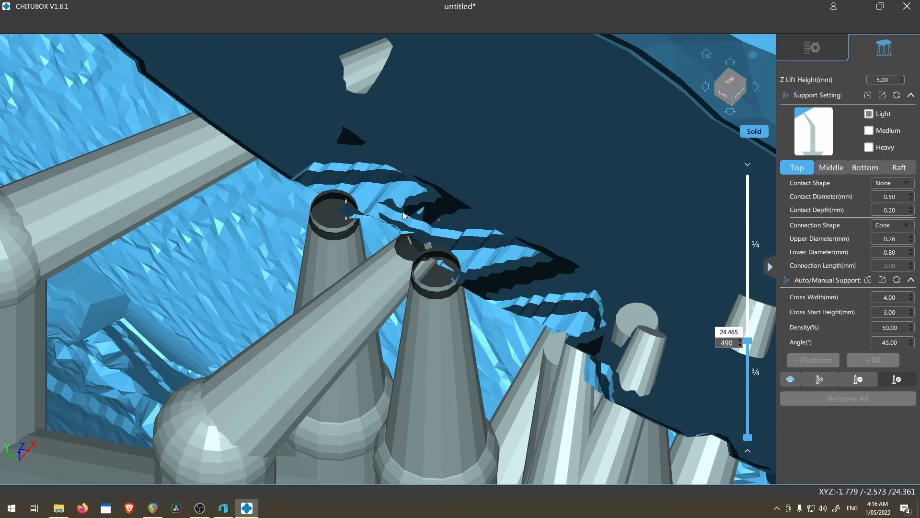
pyautogui.scroll(-10, 430, 211)
pyautogui.moveTo(540, 189); pyautogui.dragTo(568, 246, button='right')
pyautogui.scroll(8, 568, 246)
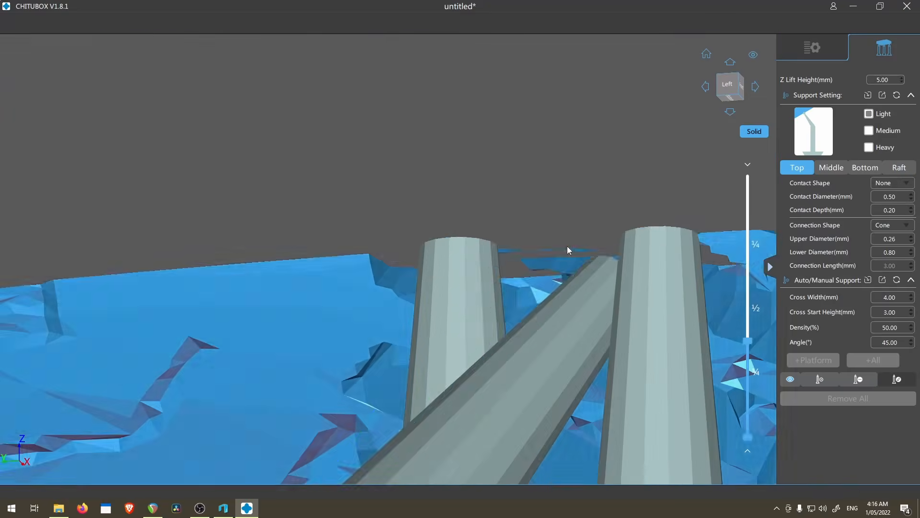
# Step: Slim another light support in the cluster to 0.26 mm upper and 0.8 mm lower diameter, with 0.2 mm contact depth
pyautogui.moveTo(568, 246); pyautogui.dragTo(569, 309, button='middle')
pyautogui.click(574, 348)
pyautogui.scroll(-10, 574, 348)
pyautogui.moveTo(575, 347); pyautogui.dragTo(401, 333, button='right')
pyautogui.scroll(8, 401, 333)
pyautogui.click(520, 355)
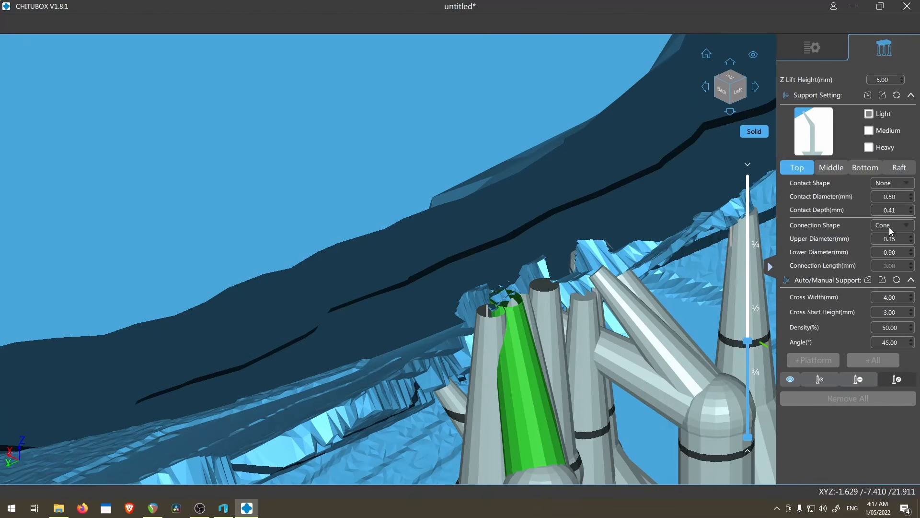
pyautogui.write('0.26')
pyautogui.doubleClick(890, 252)
pyautogui.write('0.8')
pyautogui.doubleClick(889, 210)
pyautogui.write('0.2')
pyautogui.scroll(-7, 596, 298)
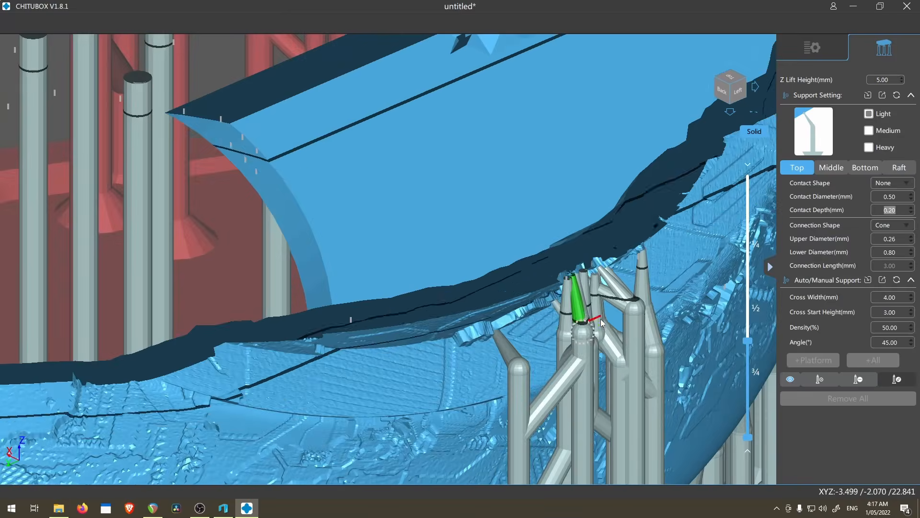
# Step: Examine the slimmed outer-wall support tips and the surrounding wall around layer 493, both close up and from farther out
pyautogui.scroll(-2, 581, 272)
pyautogui.moveTo(585, 144); pyautogui.dragTo(604, 275, button='middle')
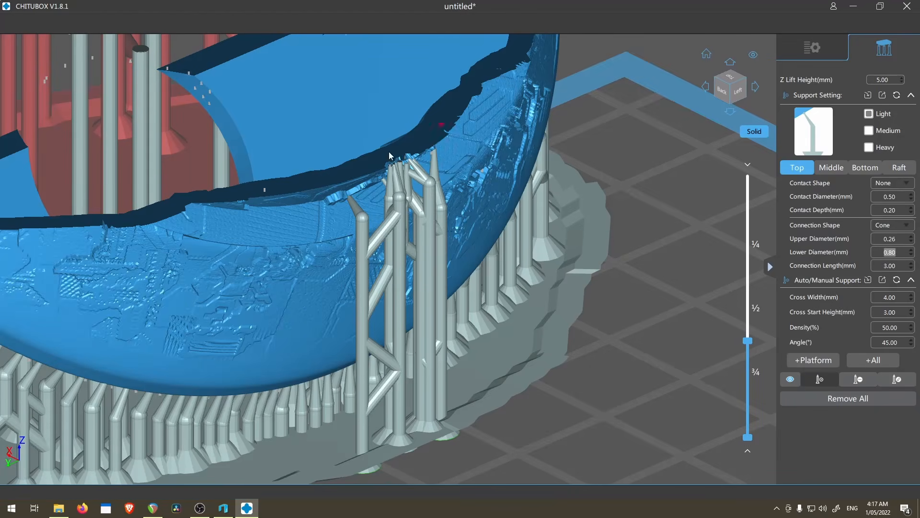
pyautogui.scroll(-5, 565, 277)
pyautogui.scroll(8, 374, 255)
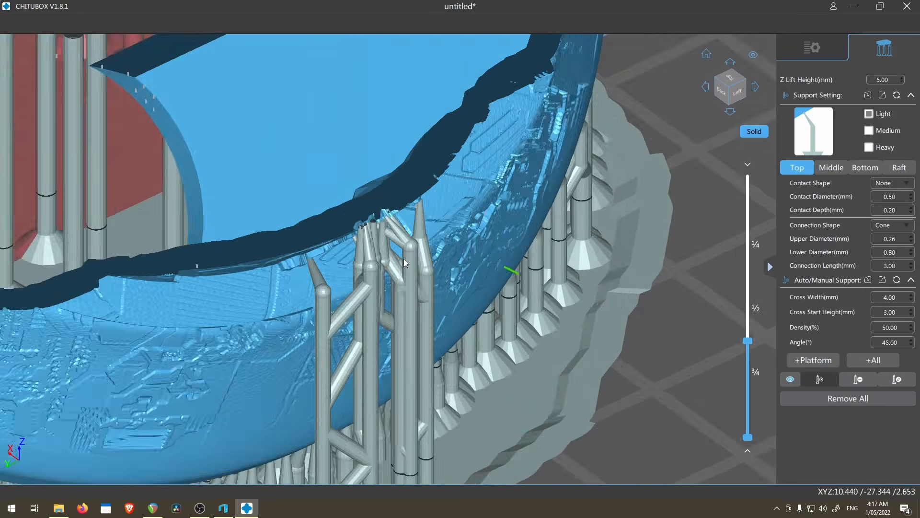
pyautogui.scroll(6, 456, 150)
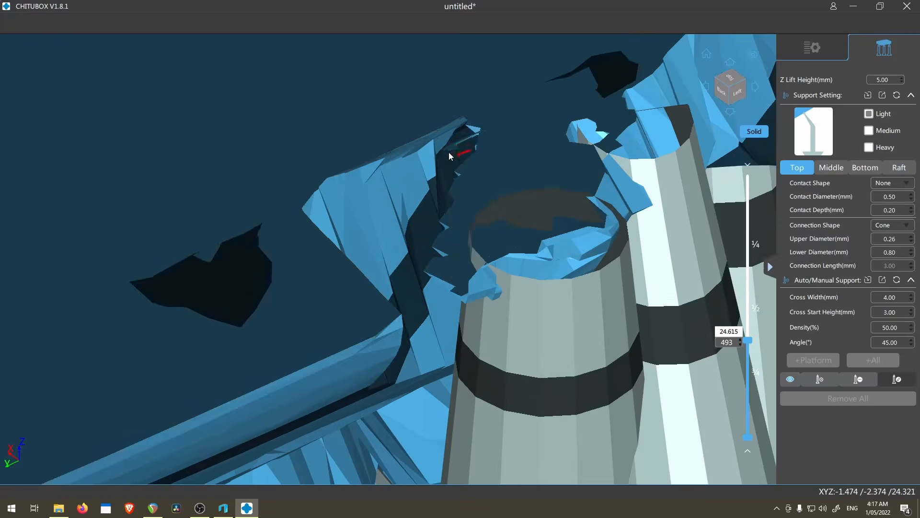
pyautogui.moveTo(446, 160); pyautogui.dragTo(444, 141, button='right')
pyautogui.scroll(-6, 450, 154)
pyautogui.moveTo(459, 165); pyautogui.dragTo(489, 285, button='middle')
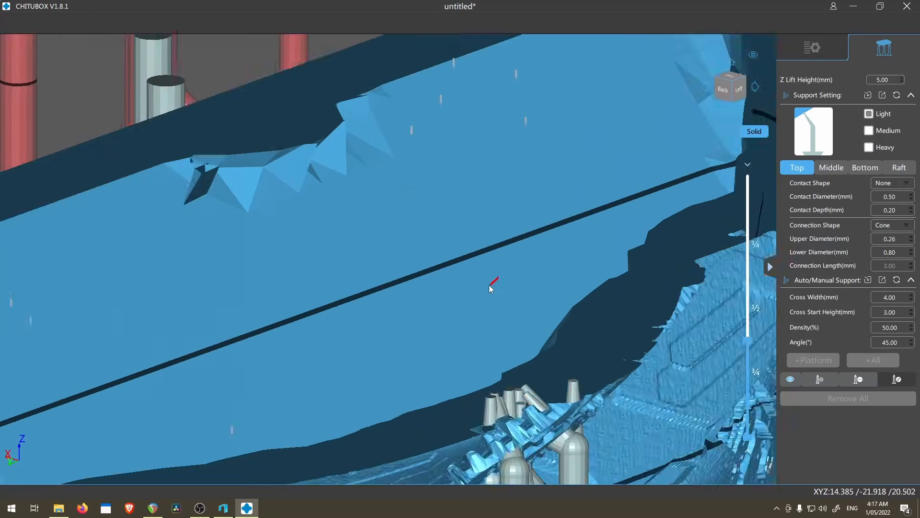
pyautogui.scroll(-6, 512, 289)
pyautogui.moveTo(514, 290); pyautogui.dragTo(547, 225, button='right')
pyautogui.scroll(6, 599, 254)
# Step: Step the layer preview upward through layer 501 and beyond, examining where the clustered support tips meet the outer wall
pyautogui.moveTo(748, 437)
pyautogui.mouseDown()
pyautogui.moveTo(755, 340)
pyautogui.moveTo(748, 437)
pyautogui.mouseUp()
pyautogui.click(820, 379)
pyautogui.click(896, 379)
pyautogui.moveTo(323, 302); pyautogui.dragTo(448, 366, button='right')
pyautogui.moveTo(448, 366); pyautogui.dragTo(558, 351, button='middle')
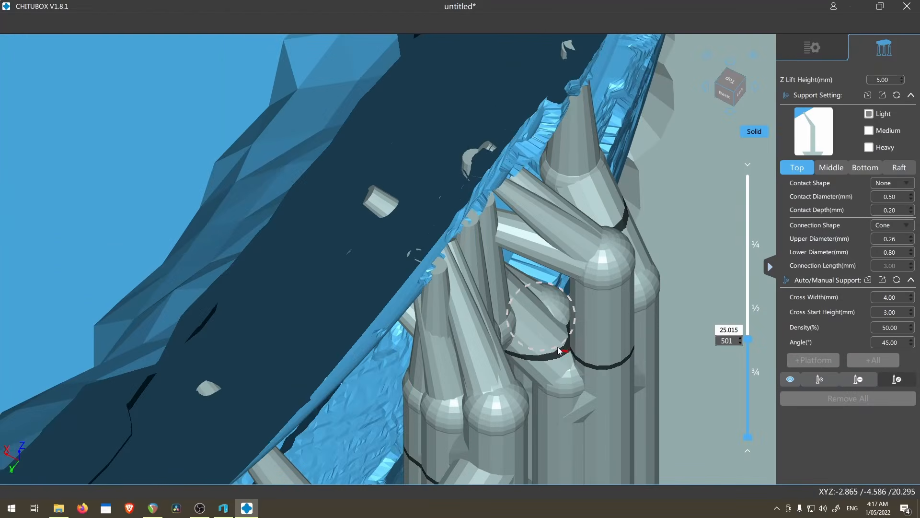
pyautogui.scroll(-2, 558, 351)
pyautogui.scroll(2, 556, 219)
pyautogui.press('Up')
pyautogui.press('Up')
pyautogui.press('Up')
pyautogui.press('Up')
pyautogui.press('Up')
pyautogui.press('Up')
pyautogui.press('Up')
pyautogui.press('Up')
pyautogui.moveTo(505, 255); pyautogui.dragTo(451, 434, button='middle')
pyautogui.press('Up')
pyautogui.press('Up')
pyautogui.press('Up')
pyautogui.press('Up')
pyautogui.press('Up')
pyautogui.press('Up')
pyautogui.press('Up')
pyautogui.press('Up')
pyautogui.press('Up')
pyautogui.press('Up')
pyautogui.press('Up')
pyautogui.press('Up')
# Step: Examine the textured outer wall away from the support cluster from another side, stepping the preview down to layer 514
pyautogui.moveTo(639, 225); pyautogui.dragTo(615, 226, button='right')
pyautogui.scroll(-7, 616, 225)
pyautogui.moveTo(694, 171); pyautogui.dragTo(701, 218, button='middle')
pyautogui.scroll(-5, 701, 219)
pyautogui.moveTo(701, 218); pyautogui.dragTo(439, 287, button='right')
pyautogui.scroll(8, 331, 223)
pyautogui.press('Down')
pyautogui.press('Down')
pyautogui.press('Down')
pyautogui.press('Down')
pyautogui.press('Down')
pyautogui.press('Down')
pyautogui.press('Down')
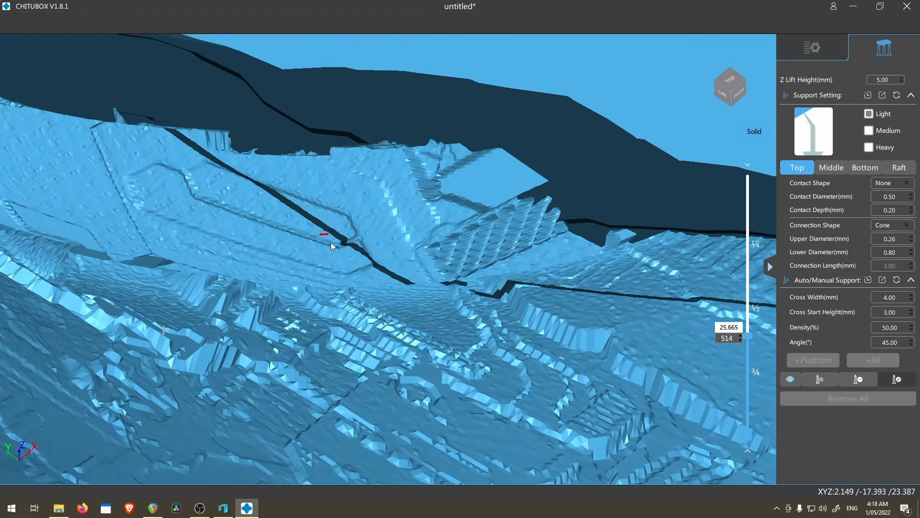
# Step: Step the preview back and forth between layers 482 and 514 to examine the small fragment on the outer wall's edge
pyautogui.scroll(5, 254, 304)
pyautogui.press('Down')
pyautogui.press('Down')
pyautogui.press('Down')
pyautogui.press('Down')
pyautogui.press('Down')
pyautogui.press('Down')
pyautogui.press('Down')
pyautogui.press('Down')
pyautogui.press('Down')
pyautogui.press('Down')
pyautogui.press('Down')
pyautogui.press('Down')
pyautogui.press('Down')
pyautogui.press('Down')
pyautogui.press('Down')
pyautogui.press('Down')
pyautogui.press('Down')
pyautogui.press('Down')
pyautogui.press('Down')
pyautogui.press('Down')
pyautogui.press('Up')
pyautogui.press('Up')
pyautogui.press('Up')
pyautogui.press('Up')
pyautogui.press('Up')
pyautogui.press('Up')
pyautogui.press('Up')
pyautogui.press('Up')
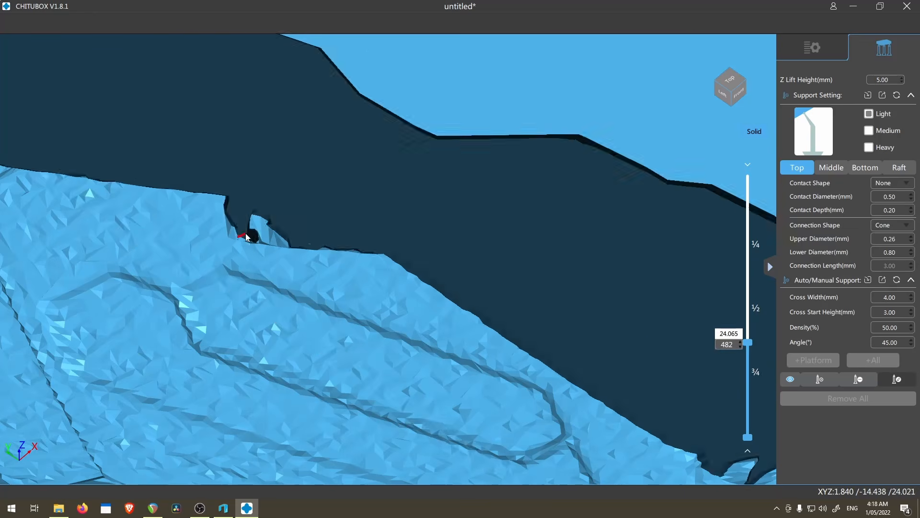
pyautogui.scroll(5, 251, 236)
pyautogui.press('Down')
pyautogui.press('Down')
pyautogui.press('Down')
pyautogui.press('Down')
pyautogui.press('Down')
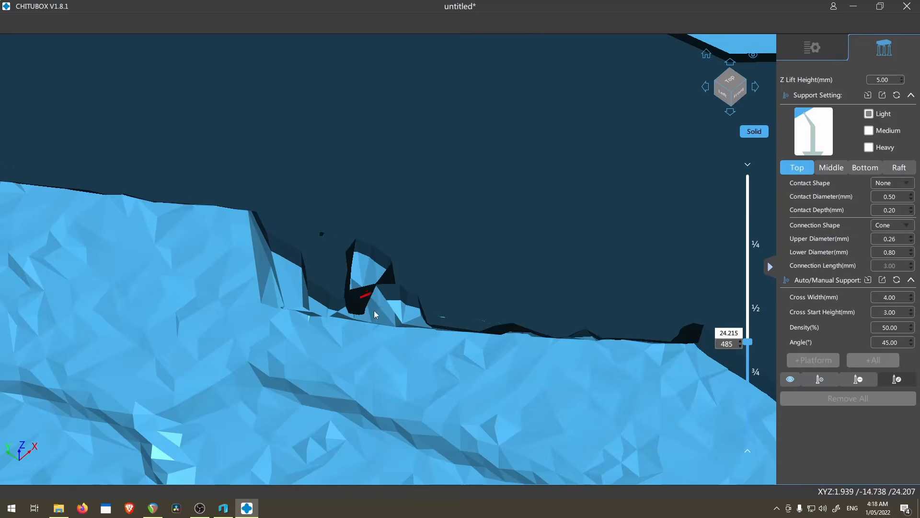
# Step: Step the preview up to layer 508 and examine how the fragment joins the surrounding outer wall
pyautogui.press('Up')
pyautogui.press('Up')
pyautogui.press('Up')
pyautogui.press('Up')
pyautogui.press('Up')
pyautogui.press('Up')
pyautogui.press('Up')
pyautogui.press('Up')
pyautogui.press('Up')
pyautogui.press('Up')
pyautogui.press('Up')
pyautogui.press('Up')
pyautogui.press('Up')
pyautogui.press('Up')
pyautogui.press('Up')
pyautogui.press('Up')
pyautogui.press('Up')
pyautogui.press('Up')
pyautogui.press('Up')
pyautogui.press('Up')
pyautogui.scroll(-3, 461, 408)
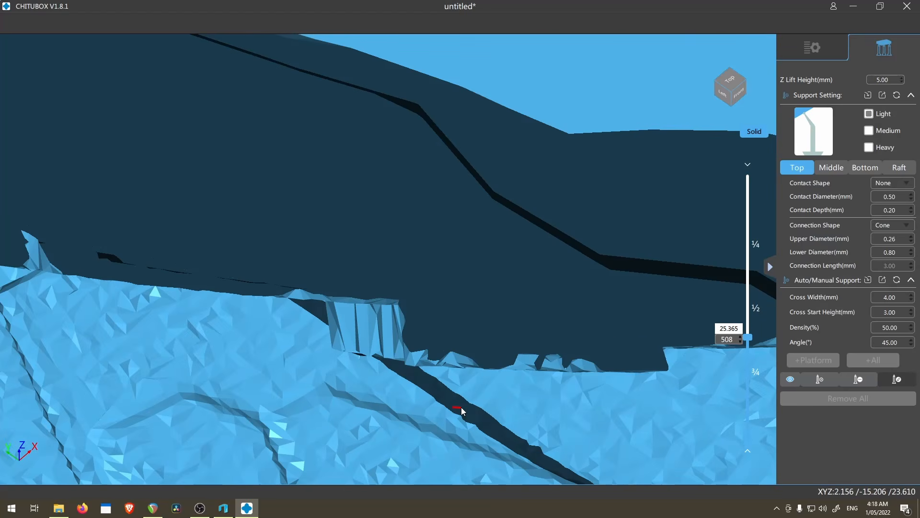
pyautogui.scroll(-6, 461, 407)
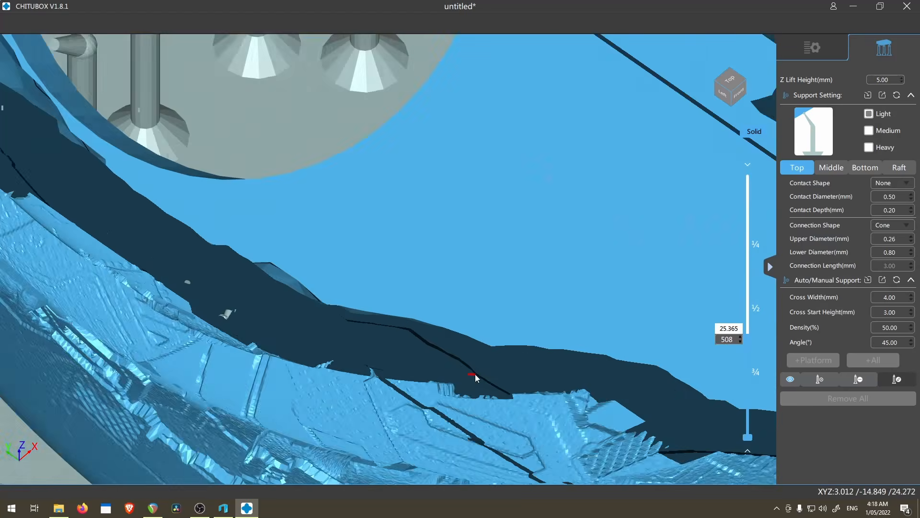
pyautogui.scroll(-3, 471, 362)
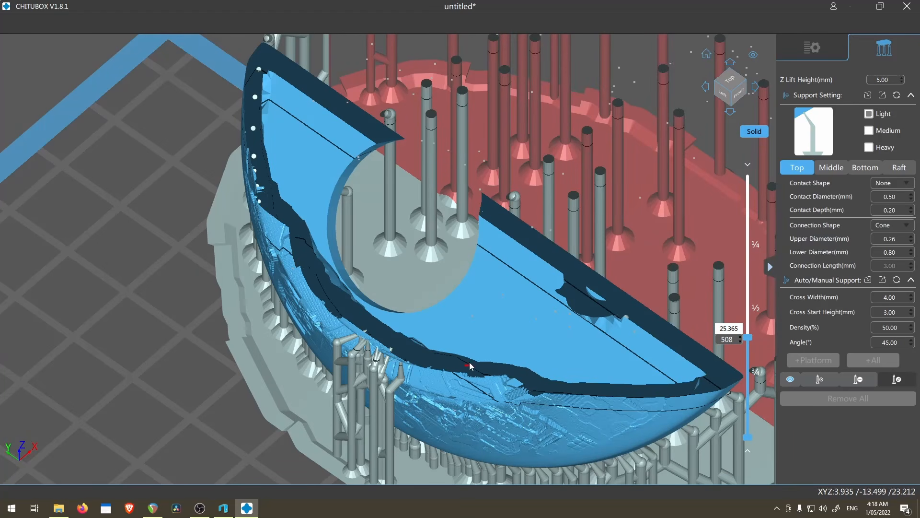
# Step: Examine the whole sliced base and its outer-wall supports from the back and the front
pyautogui.scroll(-5, 469, 362)
pyautogui.moveTo(476, 346); pyautogui.dragTo(566, 333, button='right')
pyautogui.scroll(5, 401, 340)
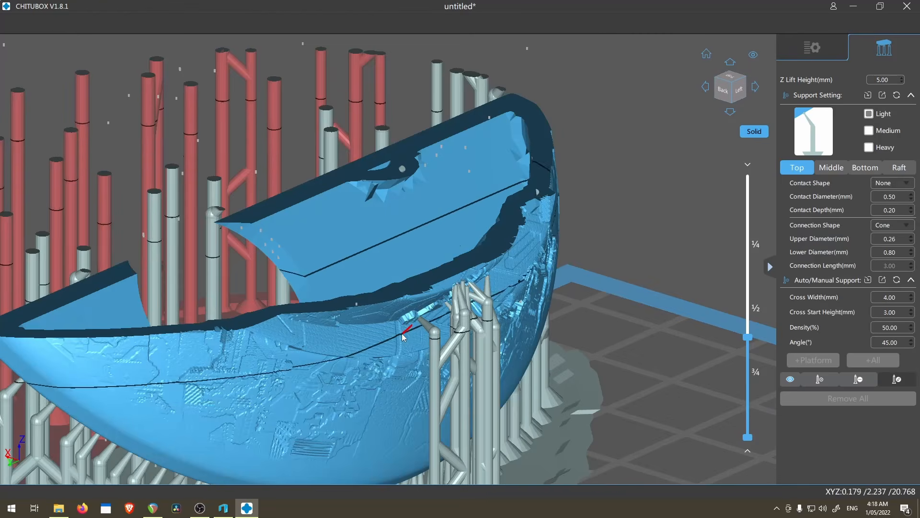
pyautogui.scroll(1, 387, 261)
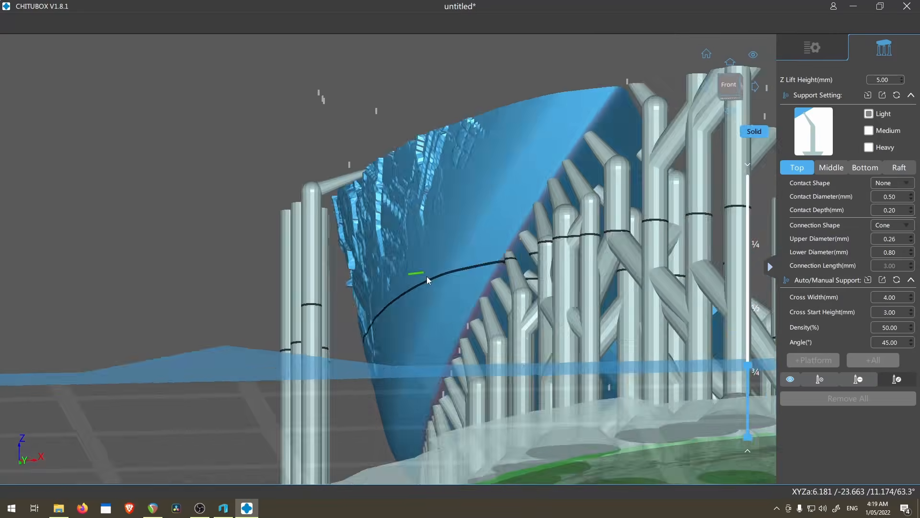
pyautogui.scroll(-4, 426, 276)
pyautogui.moveTo(426, 276); pyautogui.dragTo(427, 298, button='right')
pyautogui.moveTo(427, 238); pyautogui.dragTo(465, 249, button='right')
pyautogui.scroll(3, 443, 232)
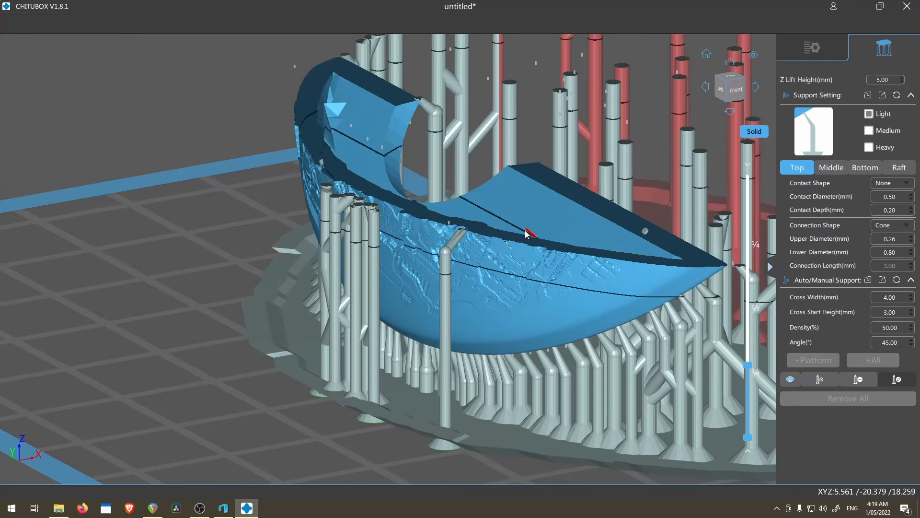
# Step: Save the project as SS-BASE.chitubox in the Techno Sun goddess folder
pyautogui.hotkey('ctrl', 's')
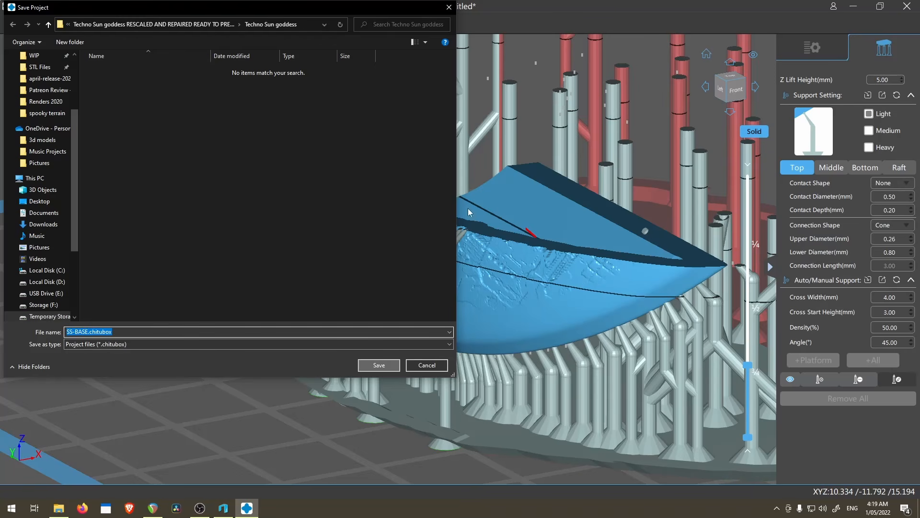
pyautogui.press('Return')
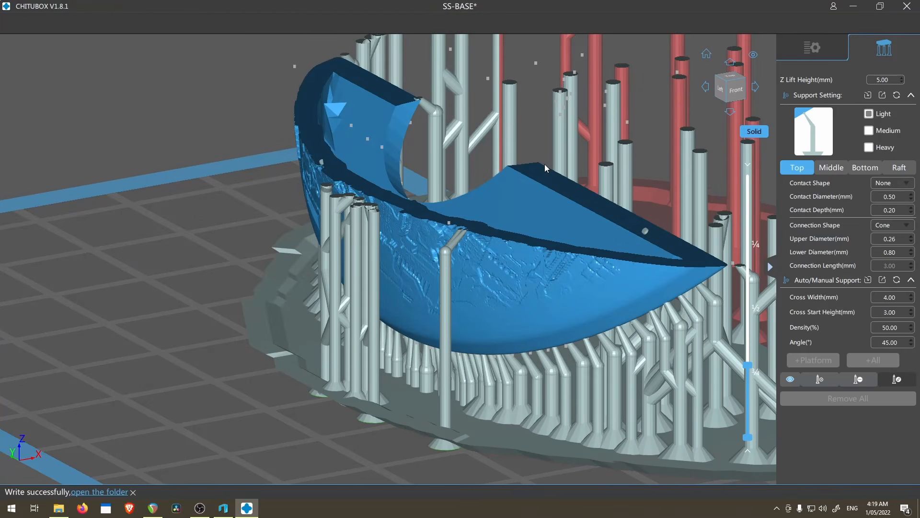
# Step: Step up through the layers at the rim's paired supports, around layers 368 to 375, to look for unsupported islands
pyautogui.scroll(10, 538, 166)
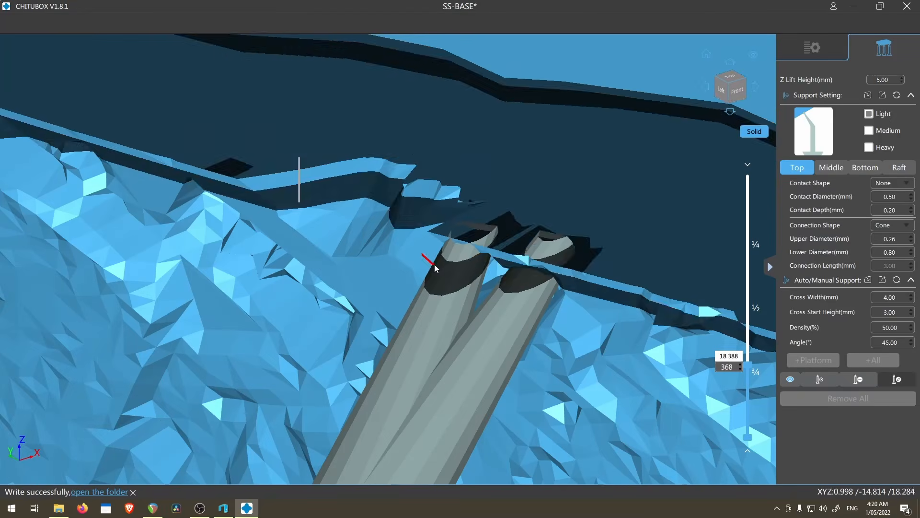
pyautogui.press('Up')
pyautogui.press('Up')
pyautogui.press('Up')
pyautogui.press('Up')
pyautogui.press('Up')
pyautogui.press('Up')
pyautogui.press('Up')
pyautogui.press('Up')
pyautogui.press('Up')
pyautogui.press('Up')
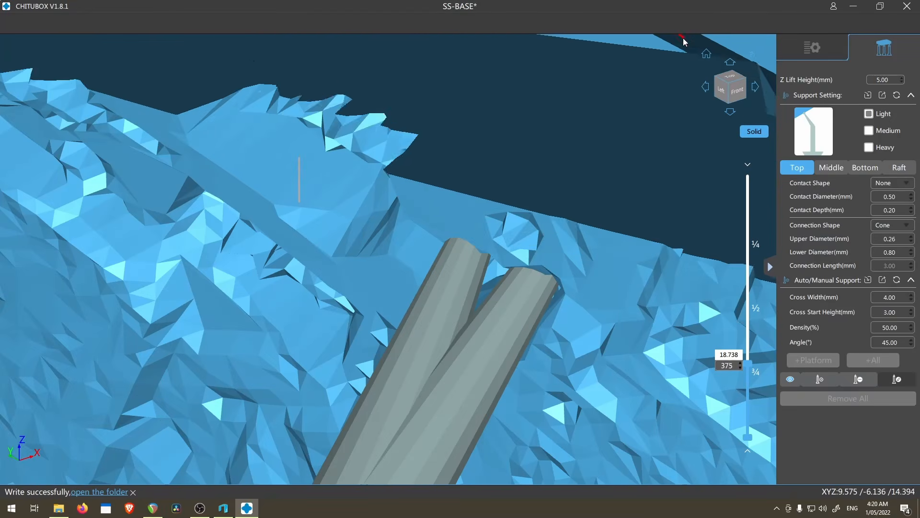
pyautogui.press('Up')
pyautogui.press('Up')
# Step: Add a light support below the floating rim island, move its tip onto the island and raise its pillar joint
pyautogui.scroll(-5, 609, 158)
pyautogui.moveTo(608, 163); pyautogui.dragTo(597, 98, button='right')
pyautogui.scroll(6, 597, 99)
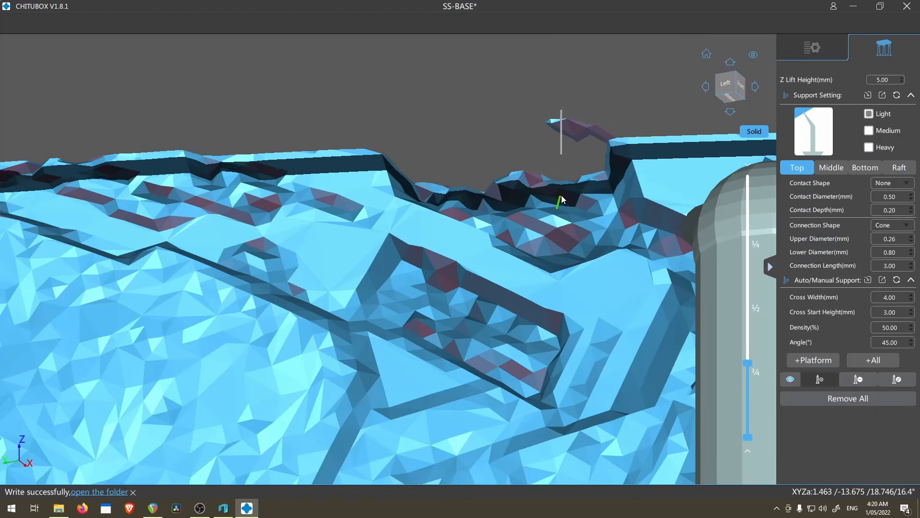
pyautogui.click(555, 220)
pyautogui.keyDown('shift'); pyautogui.moveTo(555, 202); pyautogui.dragTo(540, 133); pyautogui.keyUp('shift')
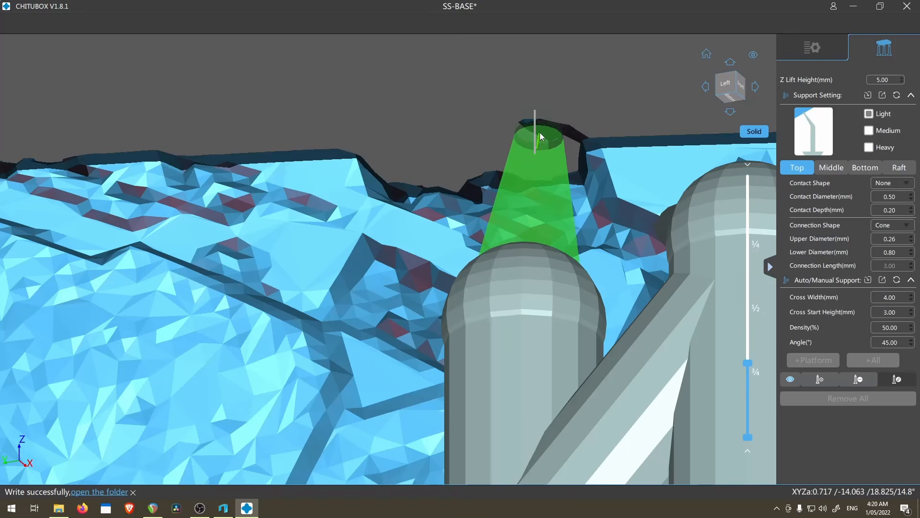
pyautogui.moveTo(538, 274); pyautogui.dragTo(538, 224)
# Step: Add another light support beside it a few layers higher, moving its tip onto the neighbouring rim overhang and adjusting the joint height
pyautogui.scroll(-3, 539, 224)
pyautogui.moveTo(551, 221); pyautogui.dragTo(572, 208, button='right')
pyautogui.press('Up')
pyautogui.press('Up')
pyautogui.moveTo(551, 167); pyautogui.dragTo(534, 166, button='right')
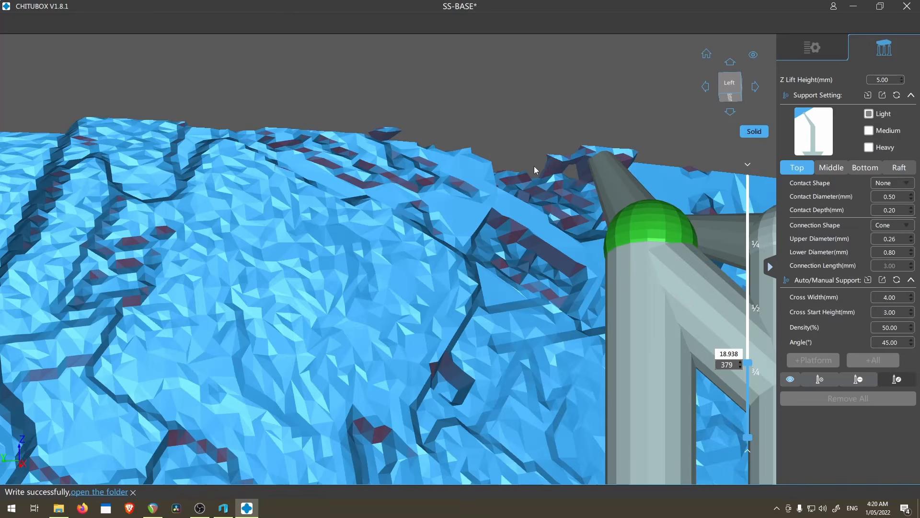
pyautogui.press('Up')
pyautogui.scroll(2, 535, 174)
pyautogui.click(563, 156)
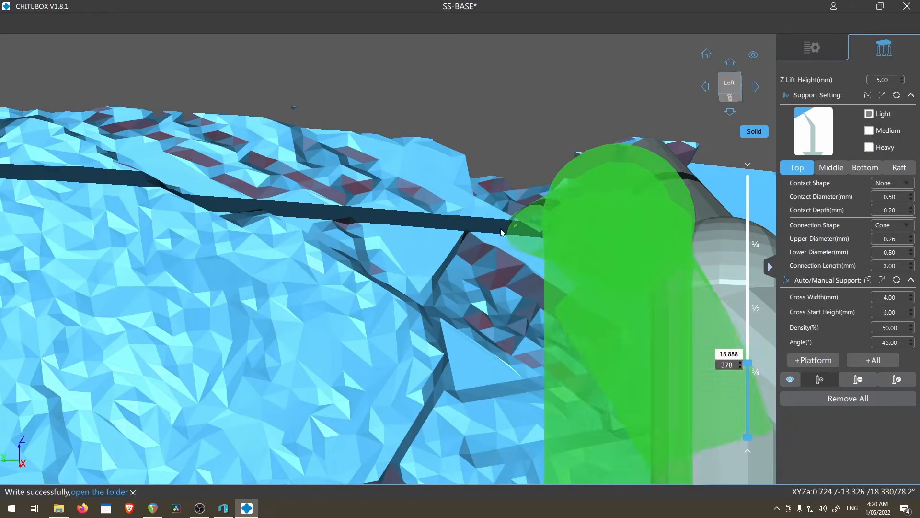
pyautogui.click(467, 225)
pyautogui.moveTo(538, 197); pyautogui.dragTo(540, 295)
pyautogui.moveTo(470, 229); pyautogui.dragTo(580, 149)
pyautogui.moveTo(540, 293); pyautogui.dragTo(542, 205)
# Step: Examine the rim and its carved underside from several angles and through higher layers for further unsupported areas
pyautogui.scroll(-8, 560, 191)
pyautogui.moveTo(560, 192); pyautogui.dragTo(587, 306, button='right')
pyautogui.moveTo(482, 201); pyautogui.dragTo(489, 412, button='middle')
pyautogui.scroll(5, 497, 245)
pyautogui.press('Up')
pyautogui.press('Up')
pyautogui.press('Up')
pyautogui.scroll(-7, 433, 329)
pyautogui.scroll(7, 571, 276)
pyautogui.moveTo(428, 314); pyautogui.dragTo(527, 261, button='right')
pyautogui.scroll(5, 406, 236)
pyautogui.moveTo(584, 289); pyautogui.dragTo(385, 275)
pyautogui.press('Up')
pyautogui.press('Up')
pyautogui.press('Up')
pyautogui.press('Up')
pyautogui.press('Up')
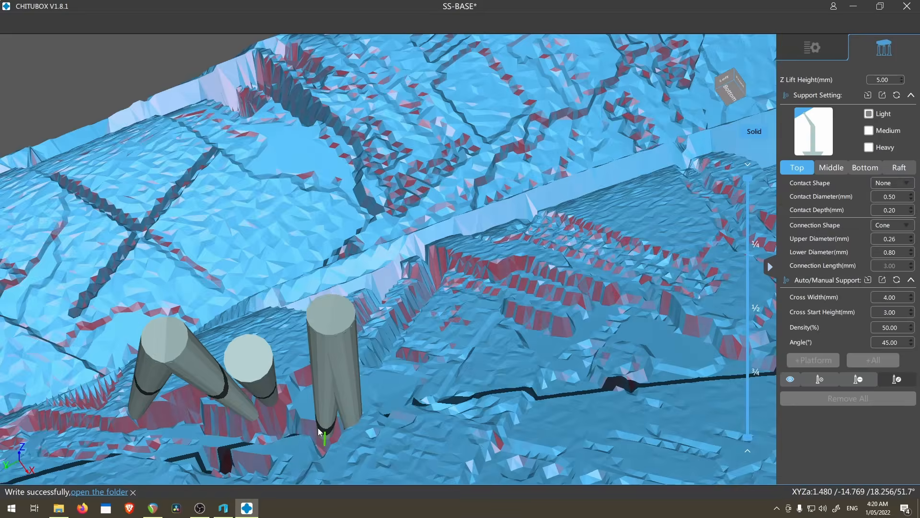
pyautogui.scroll(-5, 319, 428)
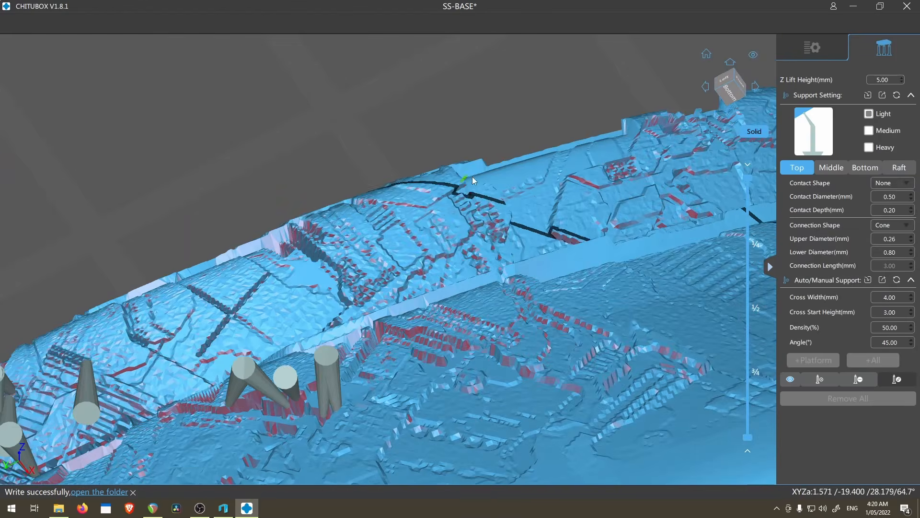
pyautogui.scroll(5, 458, 234)
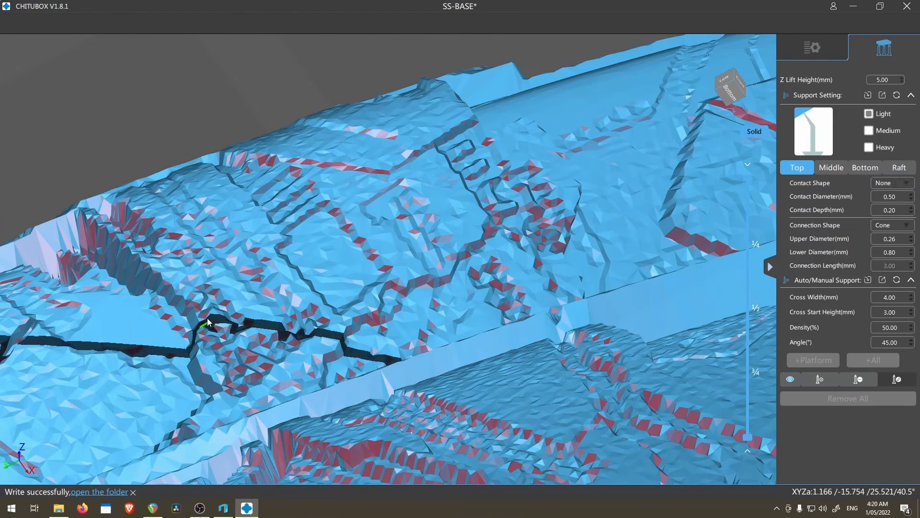
# Step: Add a light support near the small floating island at the rim and shift its tip onto the island's geometry
pyautogui.scroll(5, 190, 297)
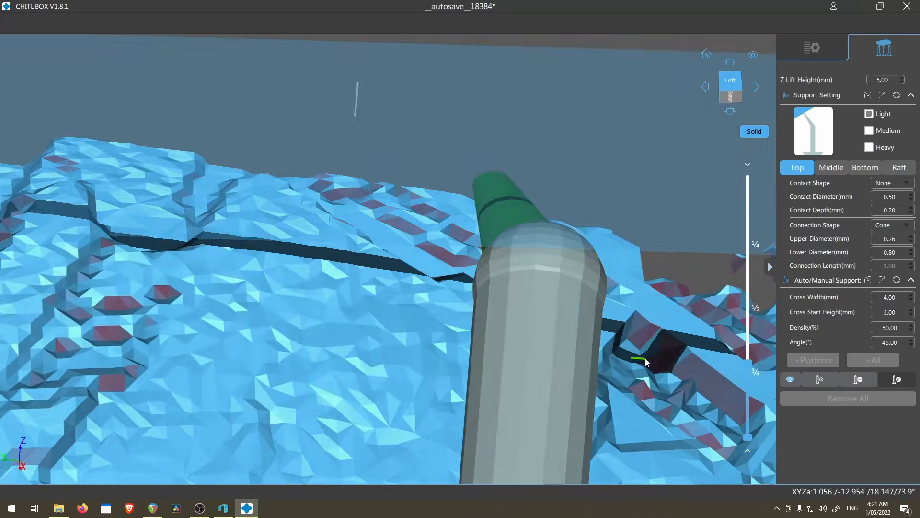
pyautogui.scroll(5, 509, 315)
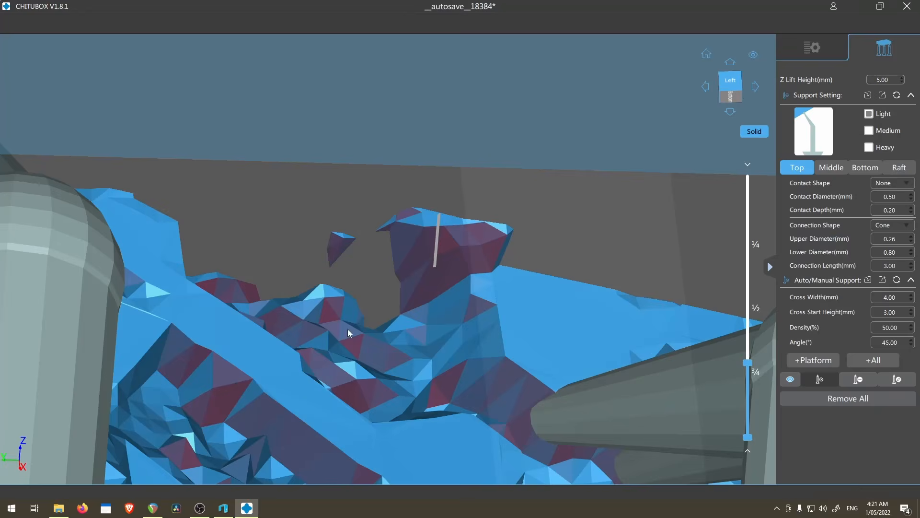
pyautogui.click(318, 406)
pyautogui.moveTo(352, 270); pyautogui.dragTo(379, 287, button='right')
pyautogui.press('Up')
pyautogui.press('Up')
pyautogui.press('Up')
pyautogui.press('Up')
pyautogui.press('Up')
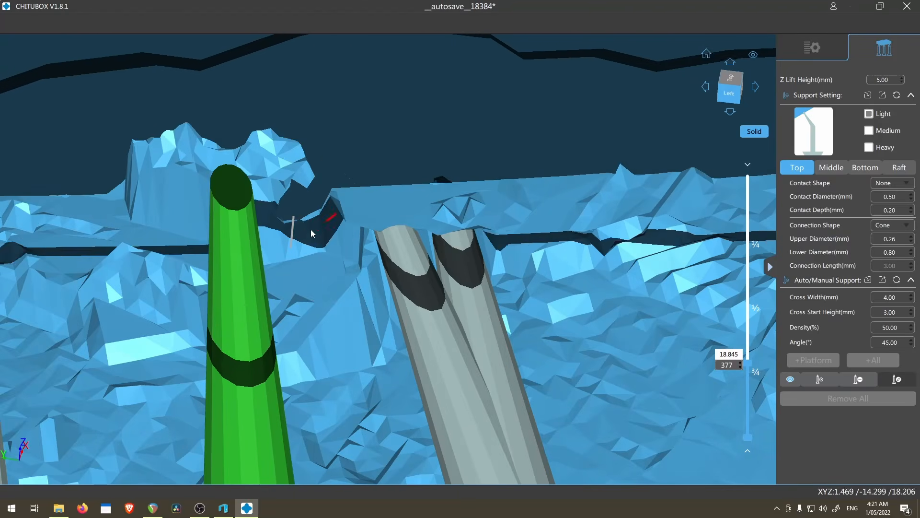
pyautogui.scroll(-8, 371, 278)
pyautogui.moveTo(437, 343); pyautogui.dragTo(355, 192, button='right')
pyautogui.scroll(8, 314, 99)
pyautogui.moveTo(314, 99); pyautogui.dragTo(339, 116)
# Step: Show the model up to its top layer, 1151, and examine the rim's underside for recesses and overhangs needing support
pyautogui.scroll(-8, 339, 116)
pyautogui.moveTo(339, 116); pyautogui.dragTo(499, 288, button='right')
pyautogui.moveTo(749, 358); pyautogui.dragTo(743, 31)
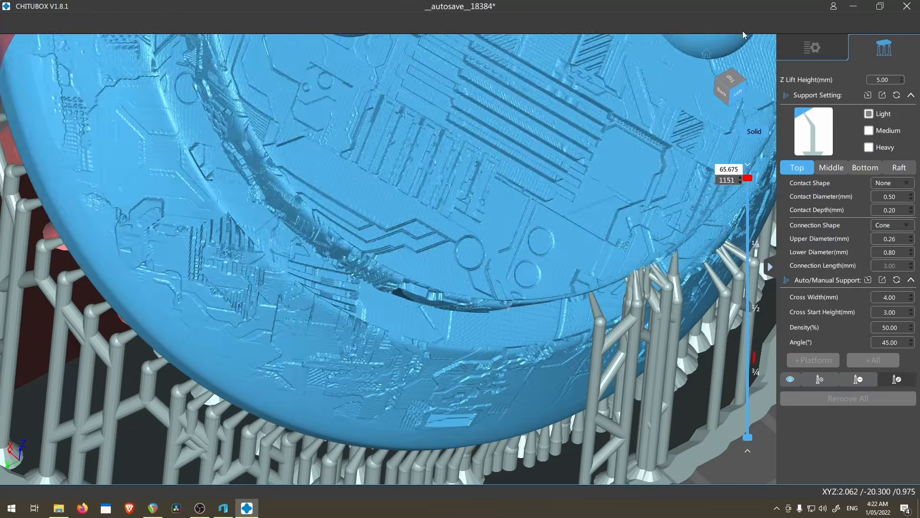
pyautogui.scroll(-8, 571, 191)
pyautogui.moveTo(571, 191); pyautogui.dragTo(551, 321, button='middle')
pyautogui.scroll(-3, 576, 345)
pyautogui.moveTo(638, 384); pyautogui.dragTo(604, 266, button='right')
pyautogui.scroll(8, 550, 375)
pyautogui.scroll(8, 552, 402)
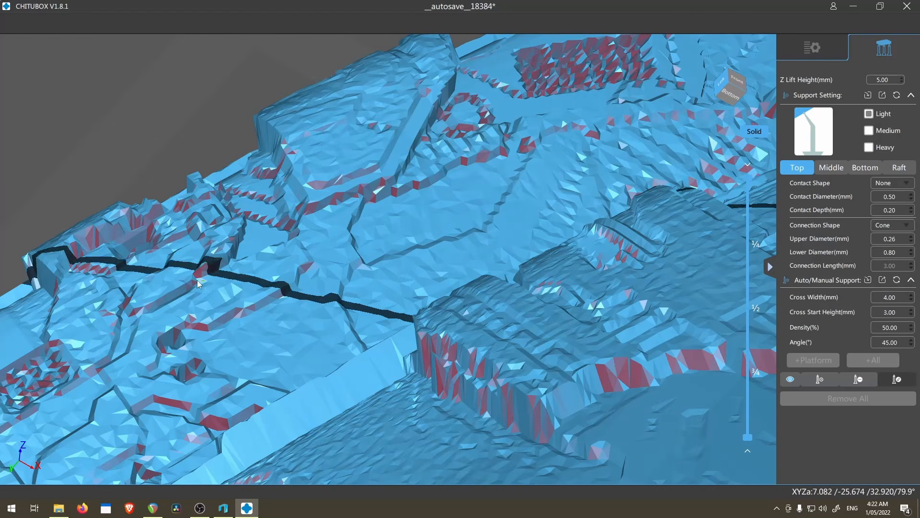
pyautogui.scroll(-4, 188, 259)
pyautogui.moveTo(187, 261); pyautogui.dragTo(527, 103, button='middle')
pyautogui.scroll(4, 380, 304)
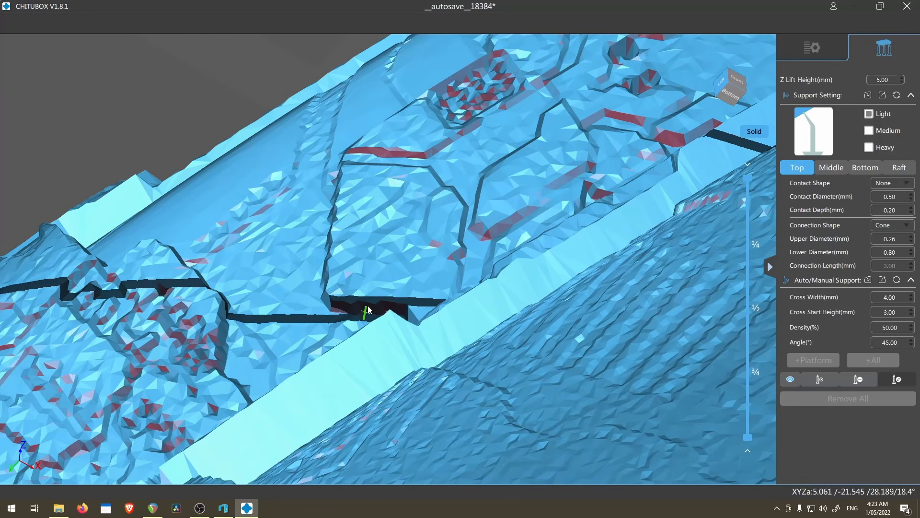
# Step: Lower the layer view to the small islands at the rim notch and try to place a light support there
pyautogui.moveTo(750, 178); pyautogui.dragTo(749, 322)
pyautogui.scroll(-4, 446, 343)
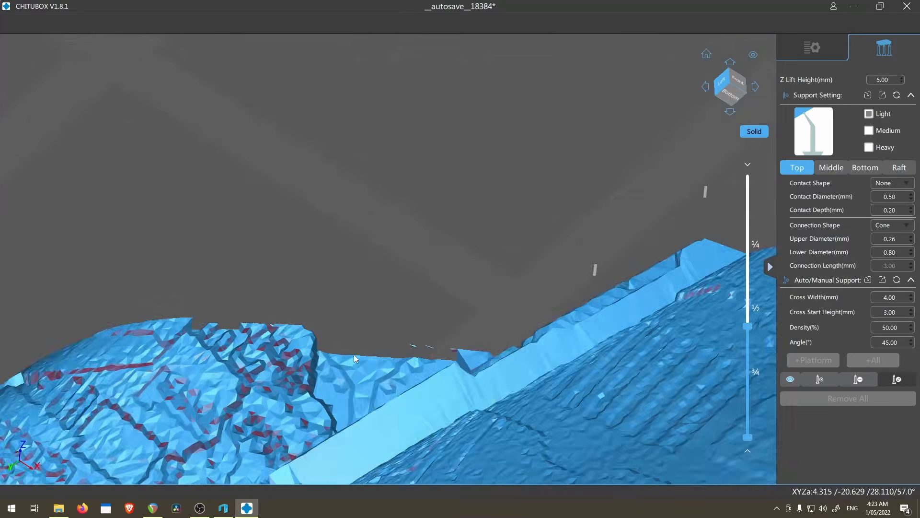
pyautogui.click(820, 379)
pyautogui.scroll(8, 456, 344)
pyautogui.scroll(-8, 458, 344)
pyautogui.moveTo(458, 342); pyautogui.dragTo(453, 368, button='right')
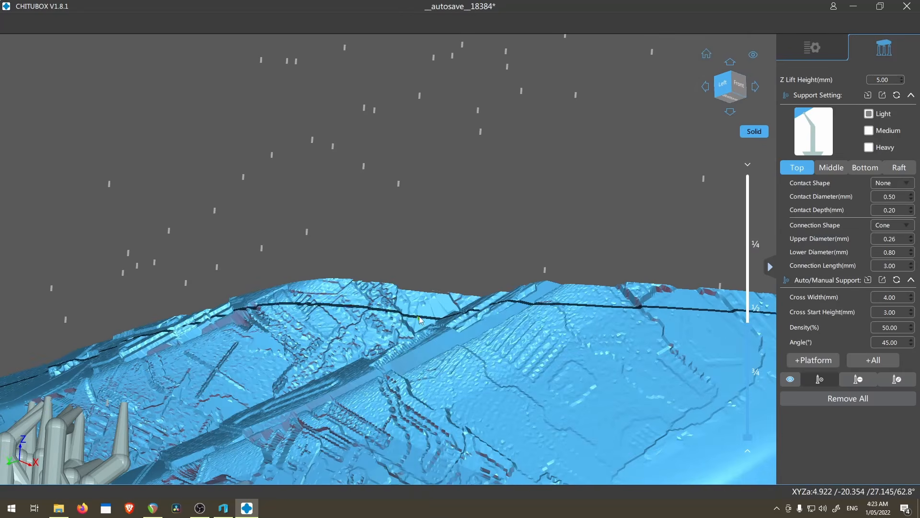
pyautogui.moveTo(423, 331); pyautogui.dragTo(306, 280, button='right')
pyautogui.scroll(4, 378, 348)
pyautogui.scroll(8, 433, 318)
pyautogui.keyDown('ctrl'); pyautogui.moveTo(425, 292); pyautogui.dragTo(474, 174); pyautogui.keyUp('ctrl')
# Step: Delete the unwanted support beside the rim after checking its placement from behind
pyautogui.moveTo(474, 173); pyautogui.dragTo(186, 354, button='right')
pyautogui.scroll(-3, 487, 187)
pyautogui.moveTo(186, 355); pyautogui.dragTo(571, 336, button='middle')
pyautogui.scroll(4, 499, 206)
pyautogui.scroll(2, 510, 194)
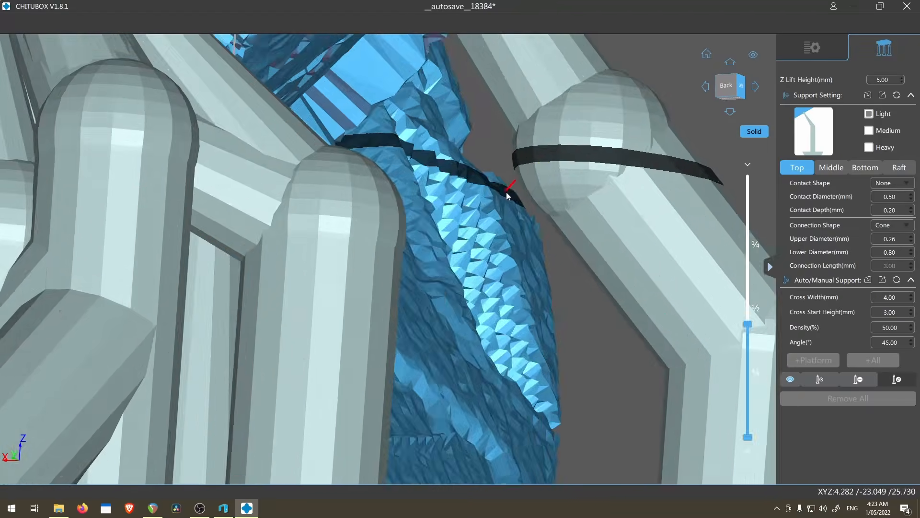
pyautogui.moveTo(509, 194); pyautogui.dragTo(501, 198, button='right')
pyautogui.scroll(-6, 500, 198)
pyautogui.click(858, 379)
pyautogui.click(576, 405)
# Step: Add a light support on the lower carved surface, move its tip up to the notch island and raise its pillar joint
pyautogui.moveTo(576, 405); pyautogui.dragTo(384, 297, button='right')
pyautogui.scroll(5, 449, 180)
pyautogui.scroll(-5, 450, 180)
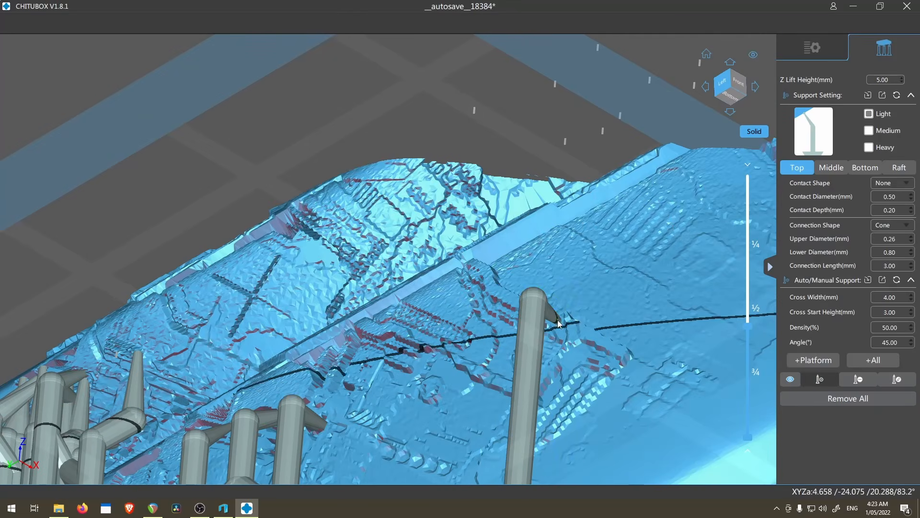
pyautogui.moveTo(529, 181); pyautogui.dragTo(528, 174)
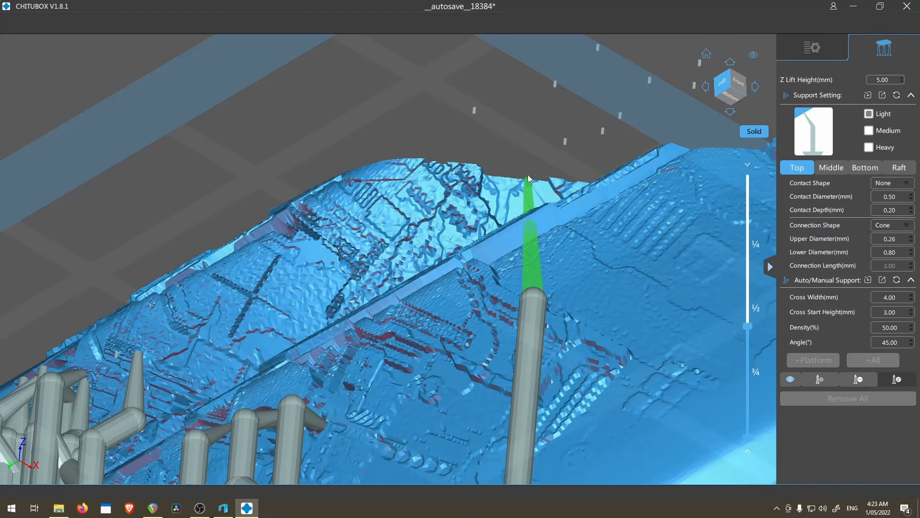
pyautogui.moveTo(533, 290); pyautogui.dragTo(540, 177)
# Step: Inspect the new support's pillar joint and tip from several sides to check its contact with the notch island
pyautogui.scroll(-3, 529, 198)
pyautogui.moveTo(529, 198); pyautogui.dragTo(307, 259, button='right')
pyautogui.scroll(5, 407, 224)
pyautogui.click(384, 145)
pyautogui.click(395, 215)
pyautogui.scroll(-2, 395, 215)
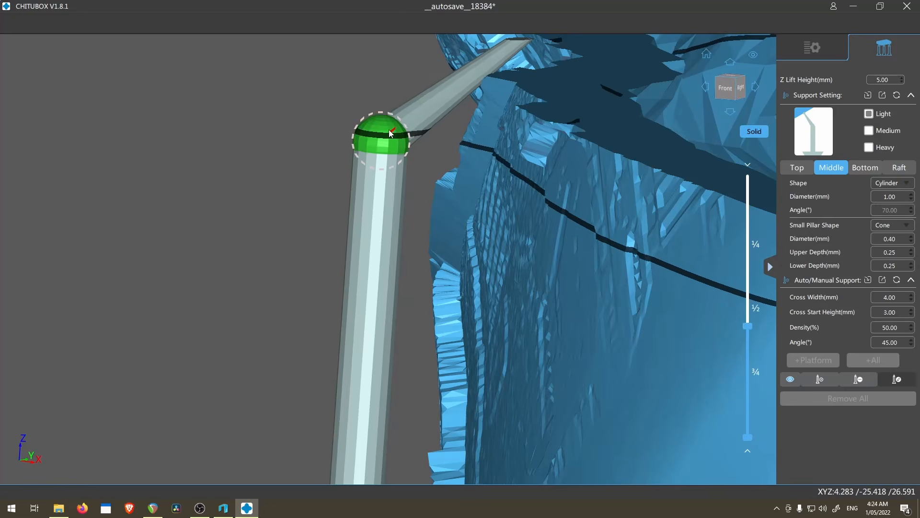
pyautogui.scroll(-3, 461, 201)
pyautogui.moveTo(393, 204); pyautogui.dragTo(671, 223, button='right')
pyautogui.scroll(3, 682, 226)
pyautogui.scroll(-3, 619, 206)
pyautogui.scroll(3, 165, 201)
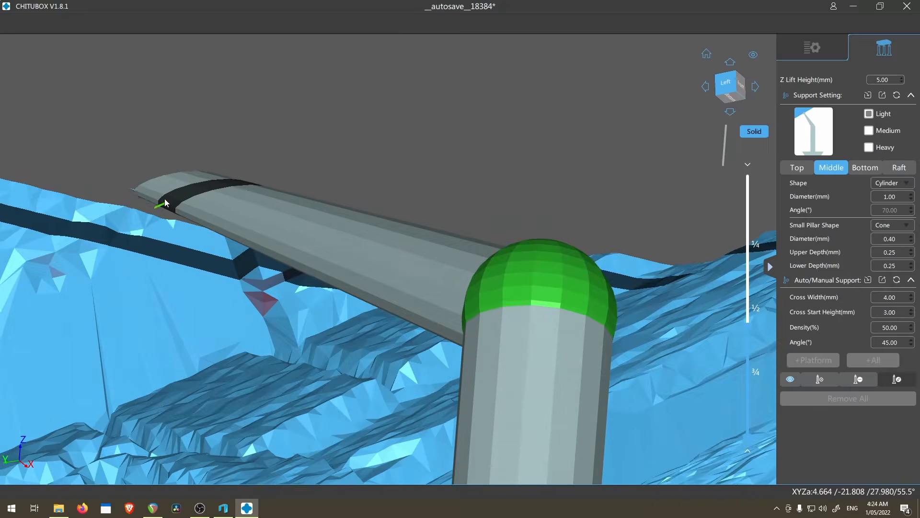
pyautogui.scroll(-4, 165, 202)
pyautogui.scroll(3, 510, 261)
pyautogui.scroll(-4, 509, 260)
pyautogui.moveTo(336, 251); pyautogui.dragTo(123, 211, button='right')
pyautogui.scroll(5, 122, 210)
pyautogui.moveTo(123, 211); pyautogui.dragTo(230, 196, button='middle')
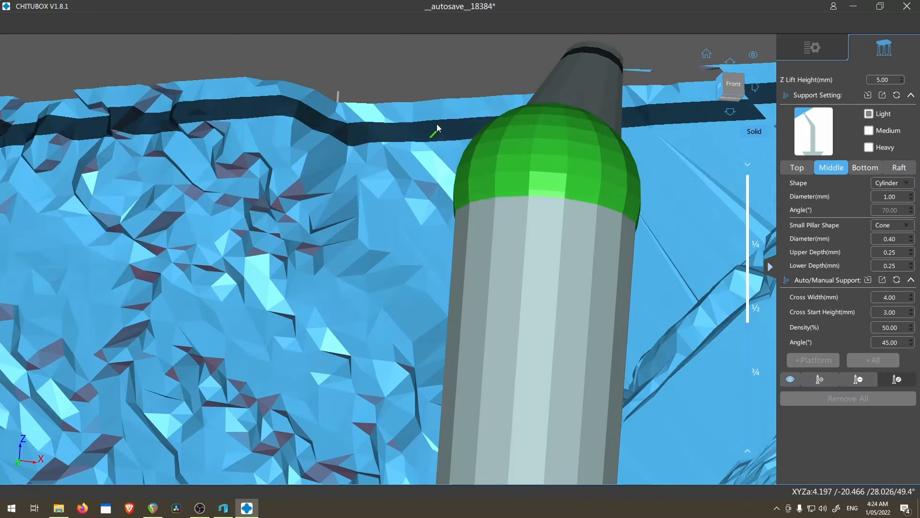
# Step: Branch a second tip from the same pillar joint onto the adjacent small island at the notch
pyautogui.click(606, 65)
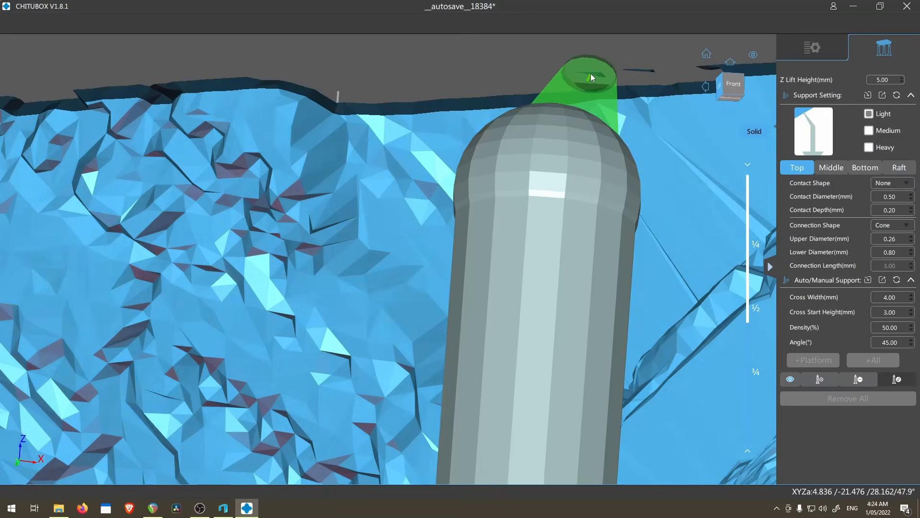
pyautogui.moveTo(591, 73); pyautogui.dragTo(647, 70)
pyautogui.moveTo(648, 72); pyautogui.dragTo(654, 95, button='right')
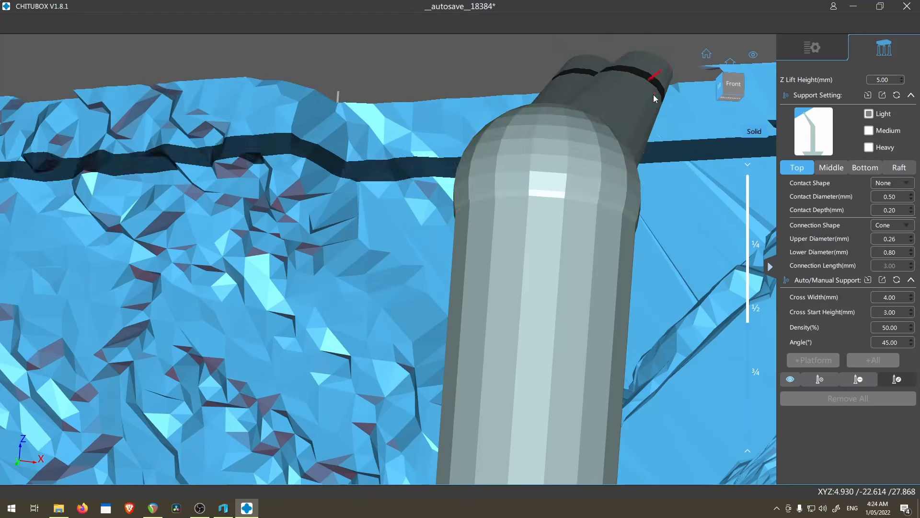
# Step: Examine the neighbouring stretch of rim and its outer edge, moving up from layer 521, for unsupported islands
pyautogui.scroll(-3, 660, 115)
pyautogui.moveTo(431, 249); pyautogui.dragTo(531, 266, button='right')
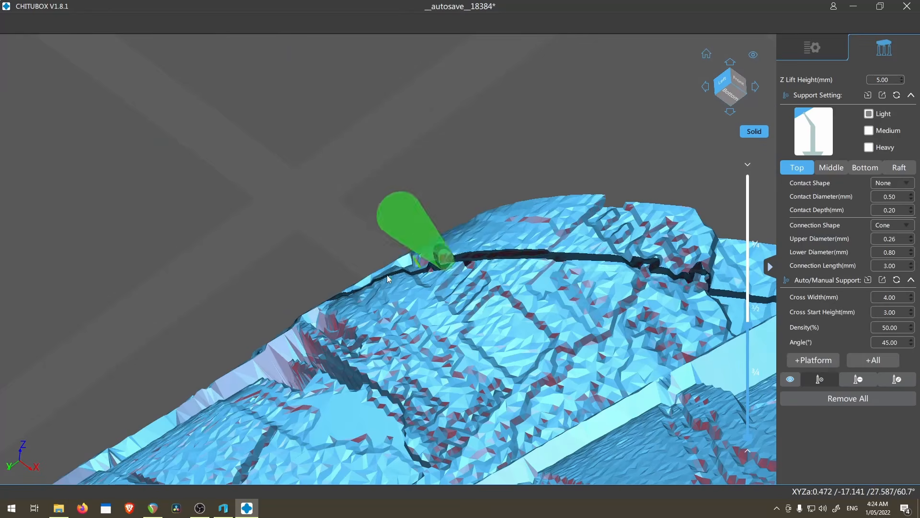
pyautogui.scroll(10, 407, 275)
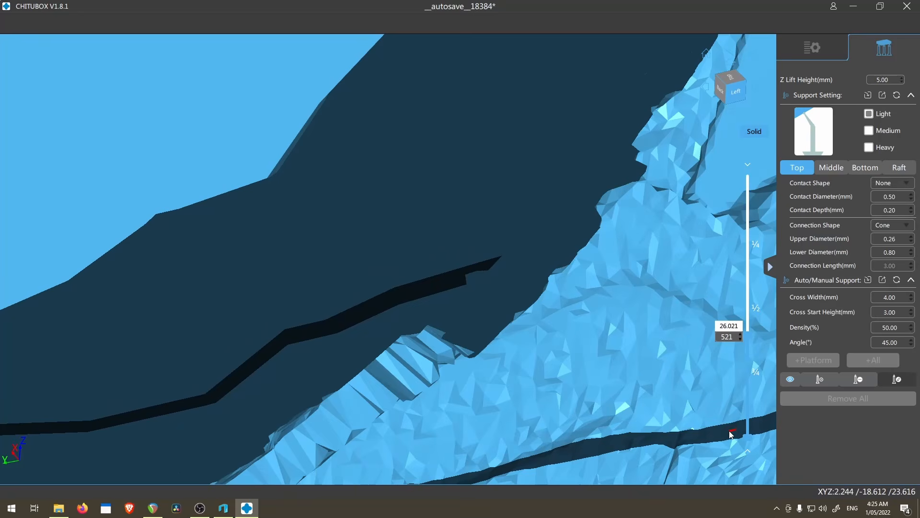
pyautogui.press('Up')
pyautogui.press('Up')
pyautogui.press('Up')
pyautogui.press('Up')
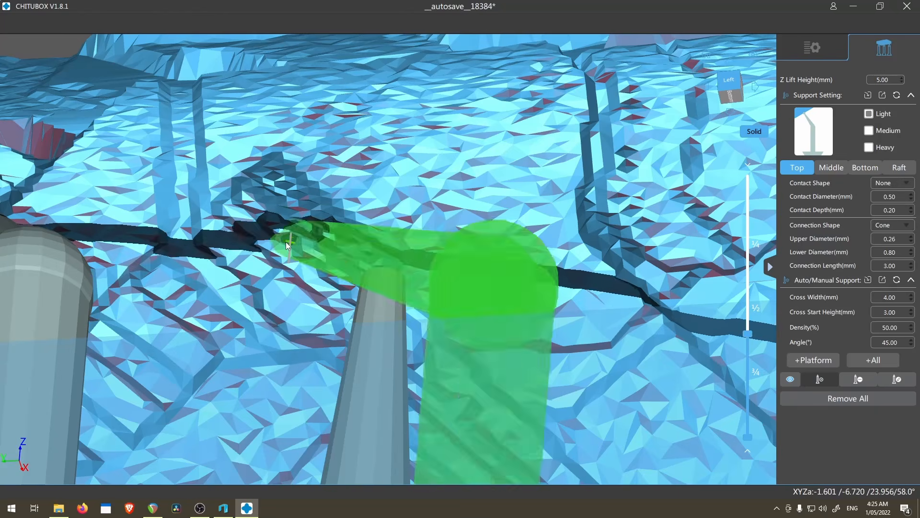
# Step: Step the layer view down to layer 491 and examine the carved recess above the existing support tip
pyautogui.press('Down')
pyautogui.press('Down')
pyautogui.press('Down')
pyautogui.press('Down')
pyautogui.press('Down')
pyautogui.press('Down')
pyautogui.press('Down')
pyautogui.press('Down')
pyautogui.press('Down')
pyautogui.press('Down')
pyautogui.press('Down')
pyautogui.press('Down')
pyautogui.press('Down')
pyautogui.press('Down')
pyautogui.press('Down')
pyautogui.press('Down')
pyautogui.press('Down')
pyautogui.press('Down')
pyautogui.press('Down')
pyautogui.press('Down')
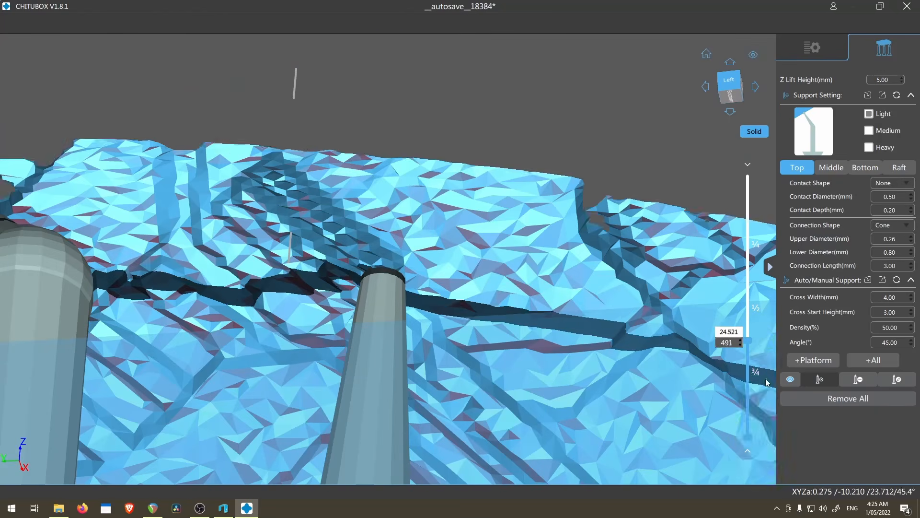
# Step: Lower the layer view to layer 479 and add a light support on the tiny island beside the existing support tip
pyautogui.press('Down')
pyautogui.press('Down')
pyautogui.press('Down')
pyautogui.press('Down')
pyautogui.press('Down')
pyautogui.press('Down')
pyautogui.press('Down')
pyautogui.press('Down')
pyautogui.press('Down')
pyautogui.press('Down')
pyautogui.press('Down')
pyautogui.press('Down')
pyautogui.press('Down')
pyautogui.press('Down')
pyautogui.press('Down')
pyautogui.press('Down')
pyautogui.press('Down')
pyautogui.scroll(3, 381, 386)
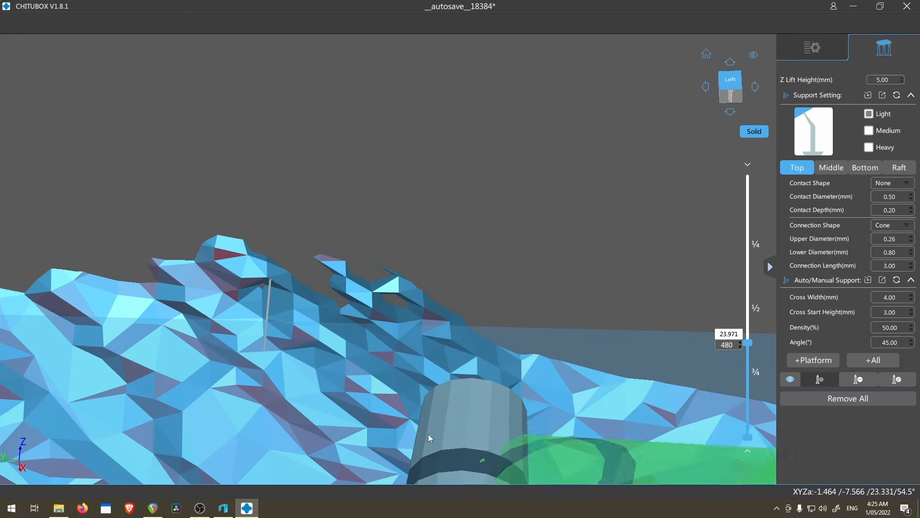
pyautogui.scroll(4, 316, 333)
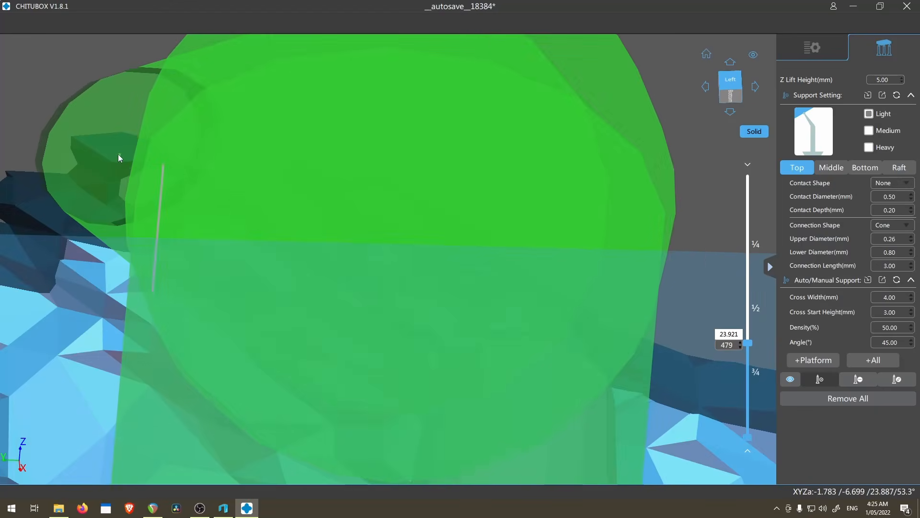
pyautogui.click(120, 153)
# Step: Edit the new support by repositioning it at the tiny island, checking it against the layers just above 479
pyautogui.scroll(-4, 174, 205)
pyautogui.moveTo(253, 254); pyautogui.dragTo(267, 260, button='right')
pyautogui.click(897, 379)
pyautogui.moveTo(308, 145); pyautogui.dragTo(398, 183)
pyautogui.press('Up')
pyautogui.press('Up')
pyautogui.press('Up')
pyautogui.press('Up')
pyautogui.click(390, 176)
# Step: Examine the rim edge above the new support layer by layer and from several angles for unsupported islands
pyautogui.press('Up')
pyautogui.press('Up')
pyautogui.press('Up')
pyautogui.press('Up')
pyautogui.press('Up')
pyautogui.press('Up')
pyautogui.scroll(-8, 398, 183)
pyautogui.moveTo(671, 335); pyautogui.dragTo(549, 401, button='right')
pyautogui.scroll(3, 549, 401)
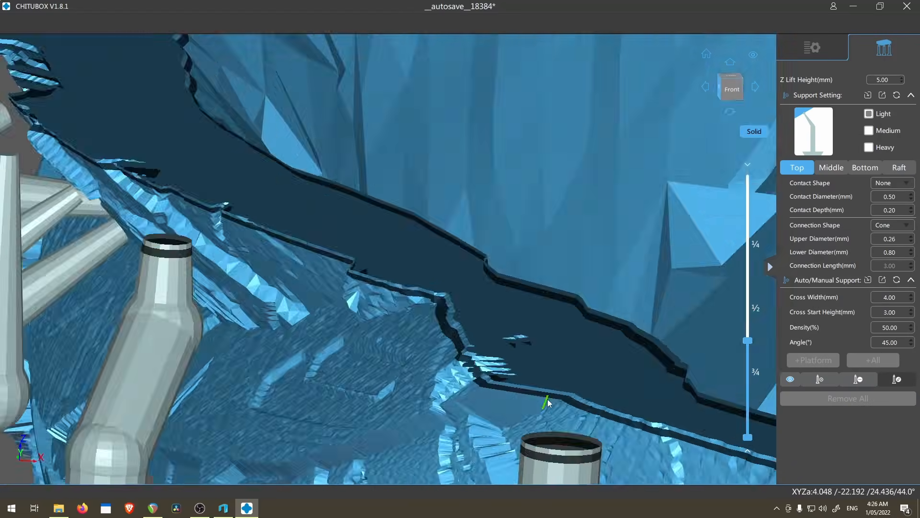
pyautogui.scroll(-10, 548, 401)
pyautogui.moveTo(503, 365); pyautogui.dragTo(537, 355, button='right')
pyautogui.scroll(10, 431, 307)
pyautogui.moveTo(552, 311); pyautogui.dragTo(757, 321, button='right')
# Step: Restore the full-height model, leave support editing and look over the supported base from several sides
pyautogui.moveTo(747, 343); pyautogui.dragTo(748, 175)
pyautogui.scroll(-10, 567, 270)
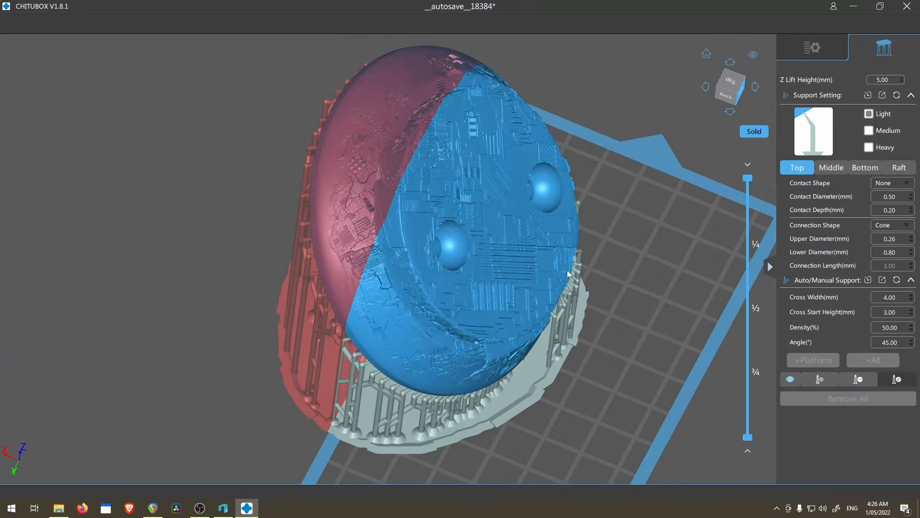
pyautogui.click(812, 47)
pyautogui.moveTo(512, 268); pyautogui.dragTo(483, 372)
pyautogui.press('Delete')
pyautogui.moveTo(483, 372); pyautogui.dragTo(505, 295, button='right')
pyautogui.scroll(6, 460, 278)
pyautogui.scroll(-5, 504, 295)
pyautogui.scroll(-2, 505, 295)
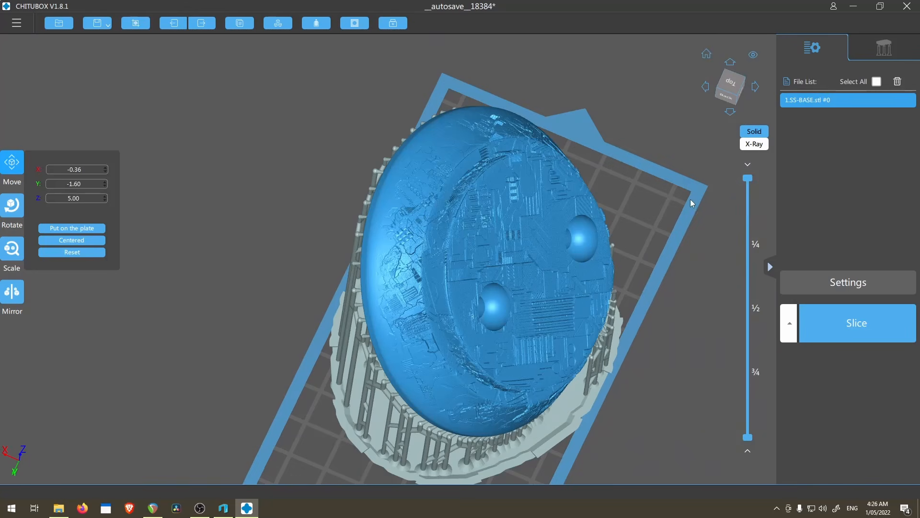
pyautogui.moveTo(748, 180); pyautogui.dragTo(663, 130)
pyautogui.scroll(-4, 537, 268)
pyautogui.moveTo(522, 288); pyautogui.dragTo(508, 240, button='right')
# Step: Slice the supported model and save the result to the Desktop as _SS-BASE.pwmx
pyautogui.click(867, 322)
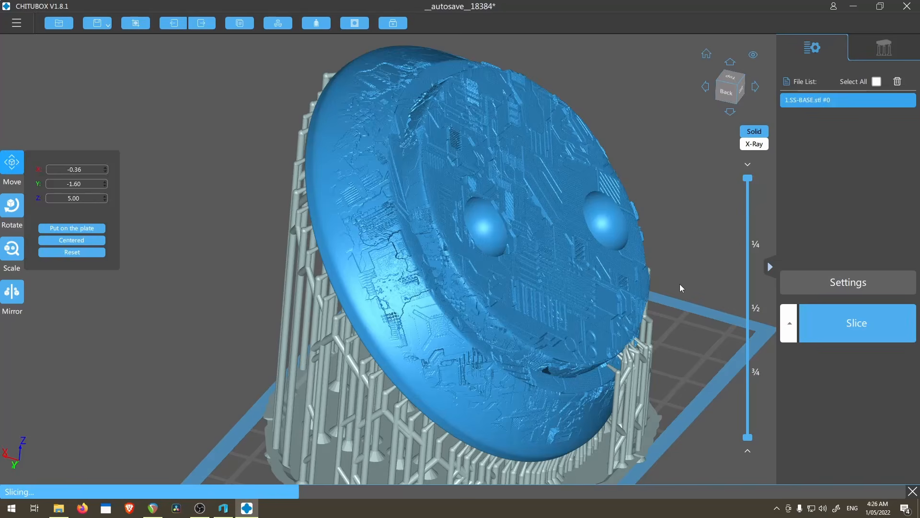
pyautogui.click(39, 75)
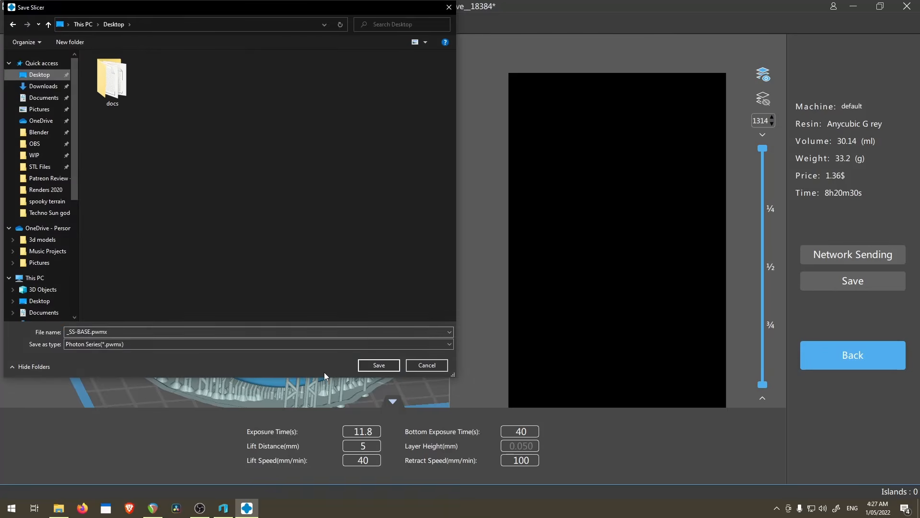
pyautogui.click(379, 365)
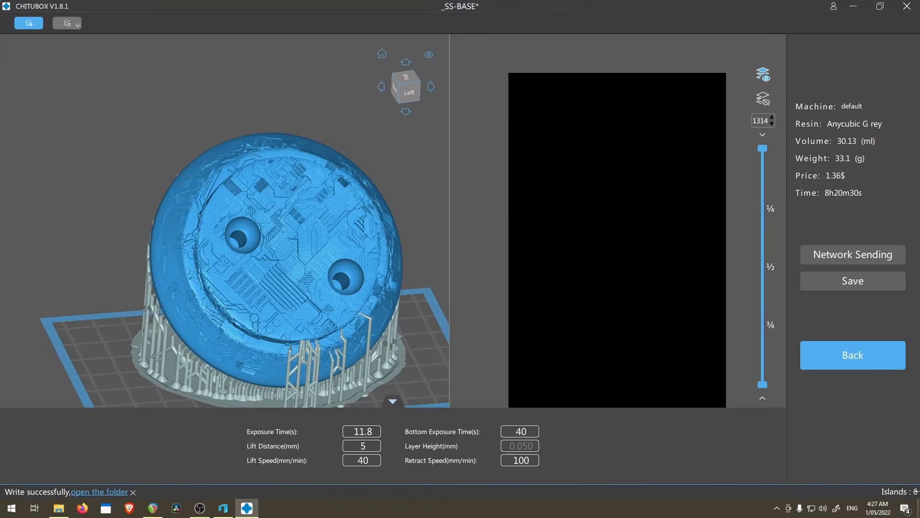
# Step: Launch UVtools and minimise the CHITUBOX window
pyautogui.click(11, 508)
pyautogui.scroll(-6, 202, 395)
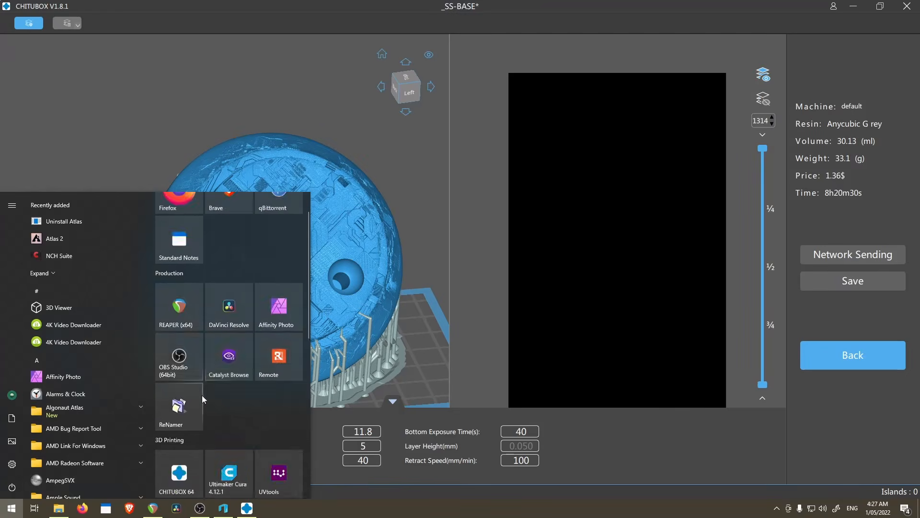
pyautogui.scroll(3, 249, 273)
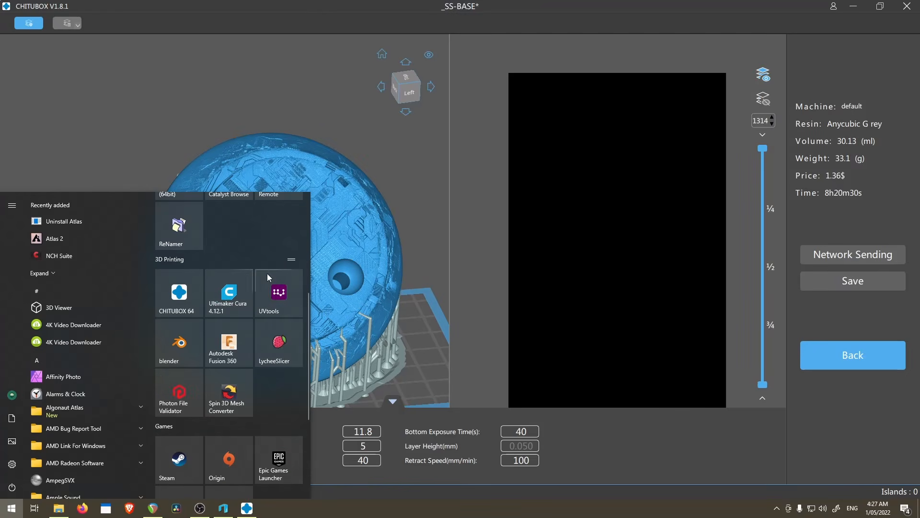
pyautogui.click(277, 299)
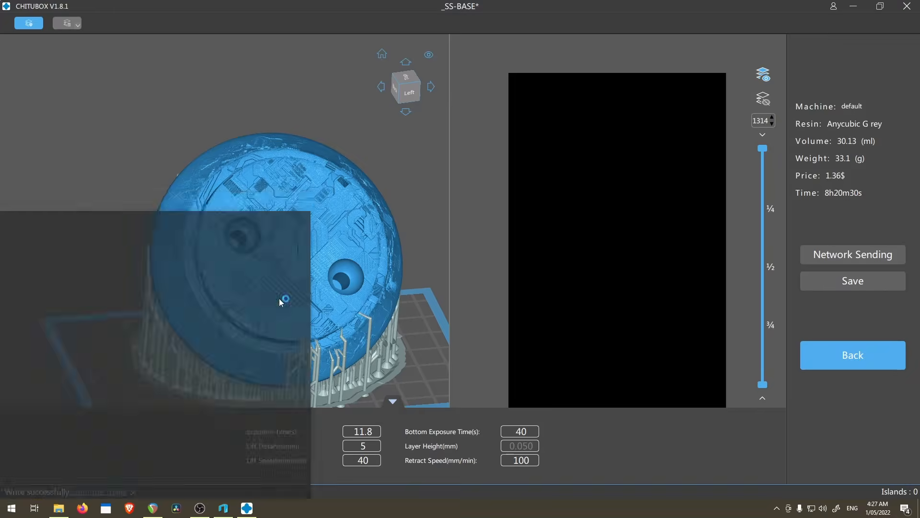
pyautogui.click(853, 7)
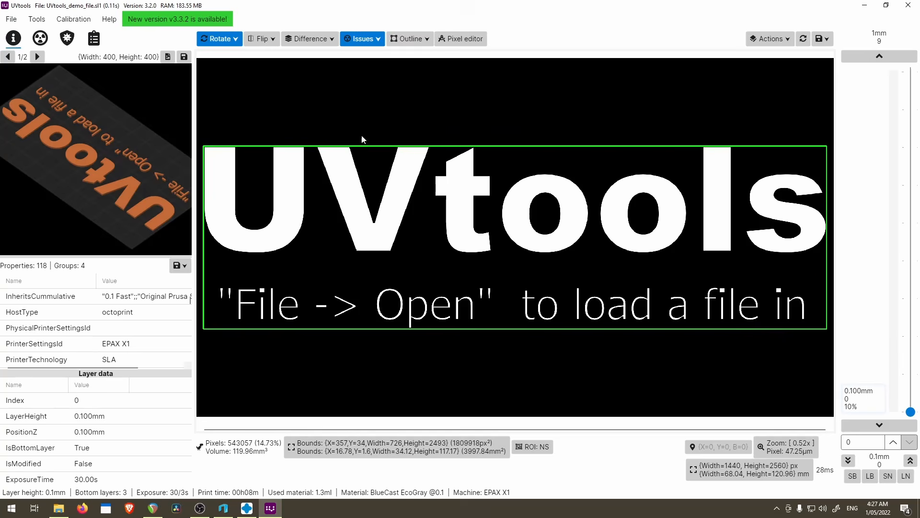
# Step: Open _SS-BASE.pwmx and run issue detection for islands, overhangs and resin traps
pyautogui.click(11, 19)
pyautogui.click(27, 35)
pyautogui.doubleClick(267, 176)
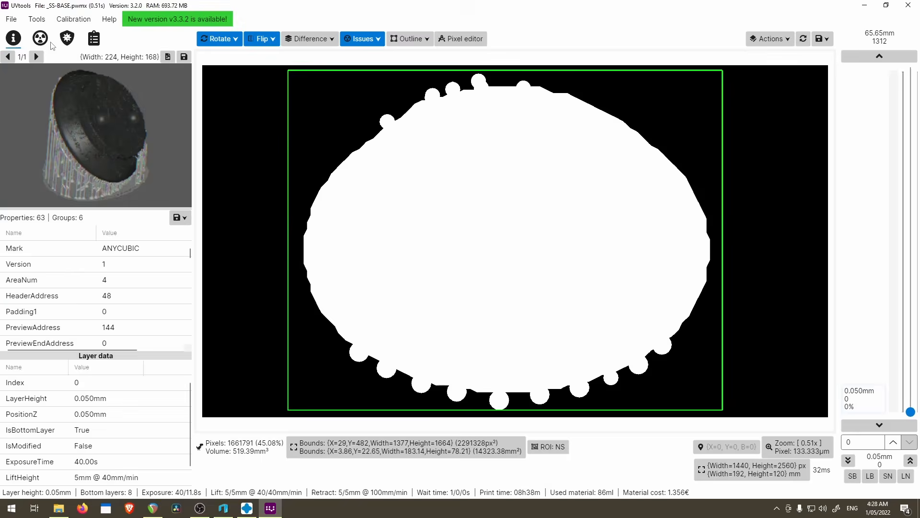
pyautogui.click(74, 71)
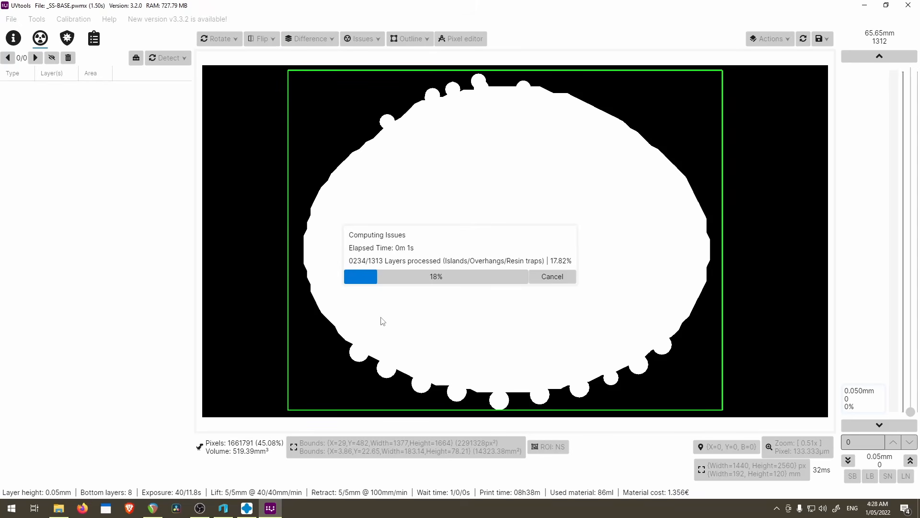
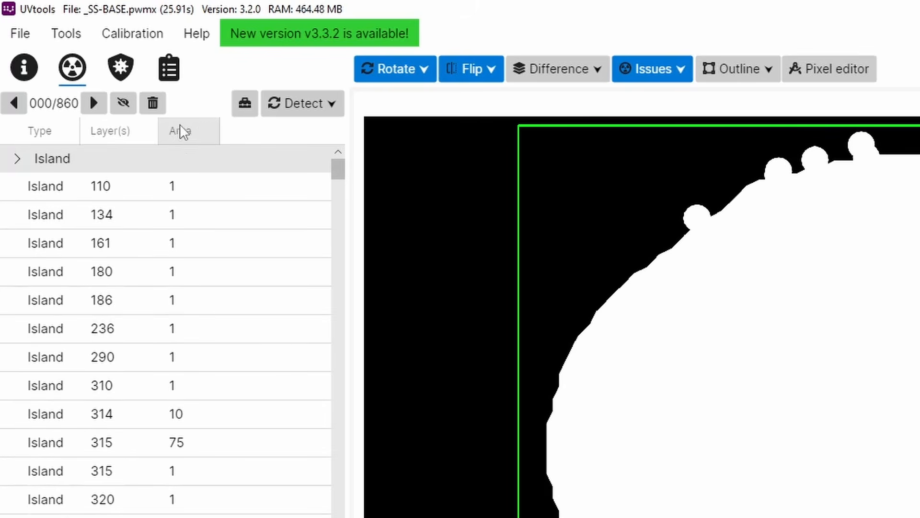
# Step: Sort the issues by ascending area and go through the one-pixel islands on layers 110, 134, 161, 180 and 236
pyautogui.click(187, 139)
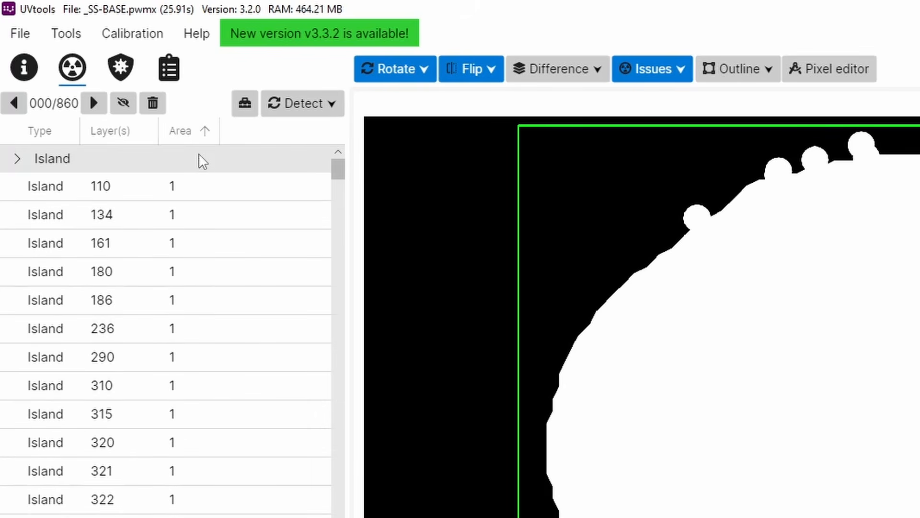
pyautogui.click(184, 188)
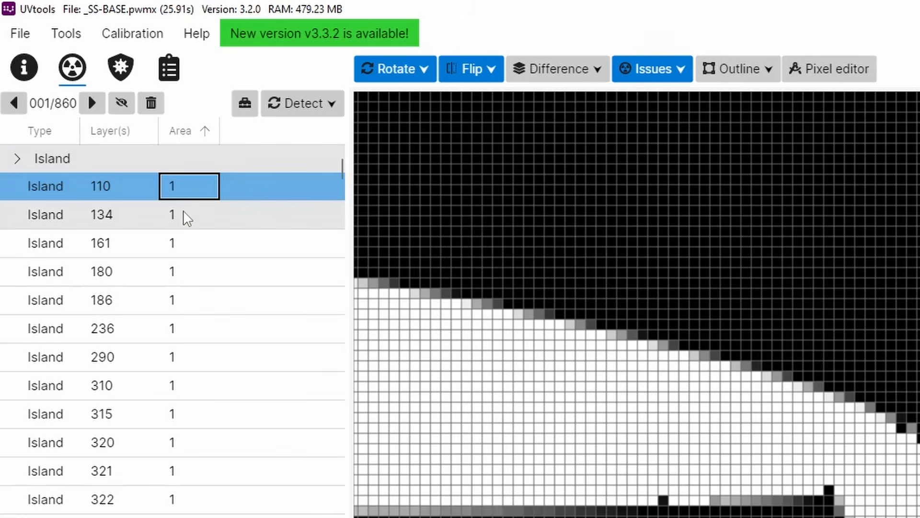
pyautogui.click(186, 216)
pyautogui.click(185, 244)
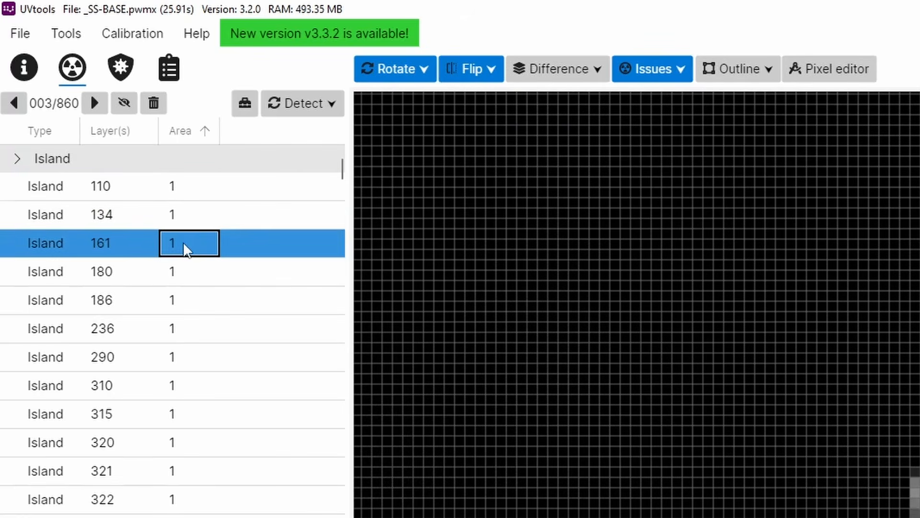
pyautogui.click(184, 278)
pyautogui.click(181, 329)
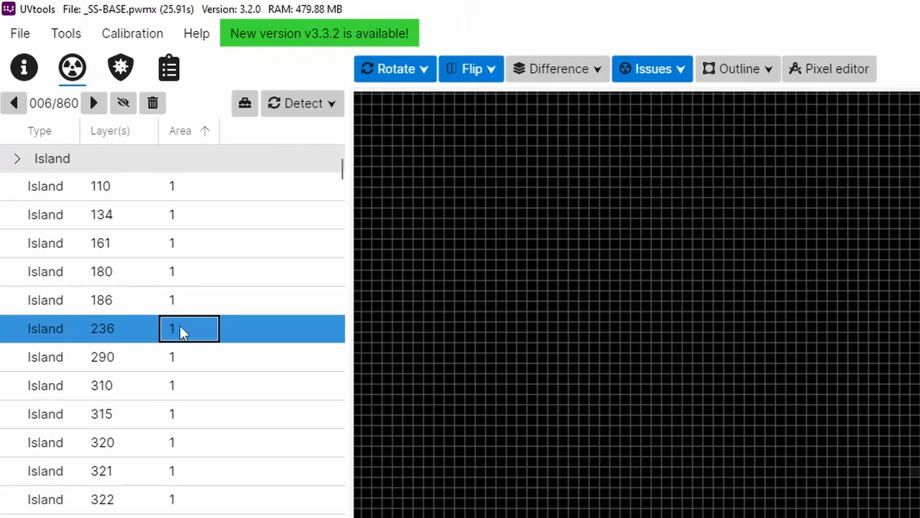
# Step: Examine the one-pixel island on layer 236 up close and in relation to the surrounding geometry
pyautogui.scroll(3, 488, 263)
pyautogui.scroll(-1, 623, 163)
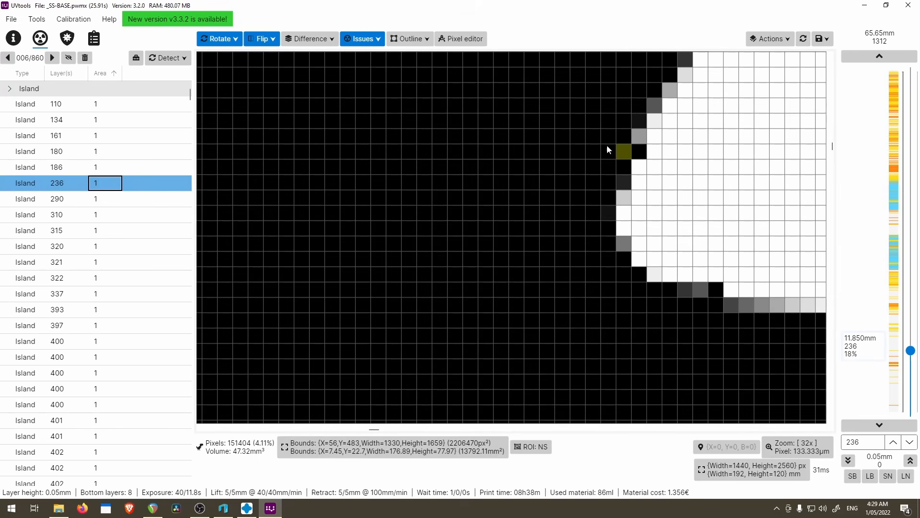
pyautogui.scroll(-3, 604, 142)
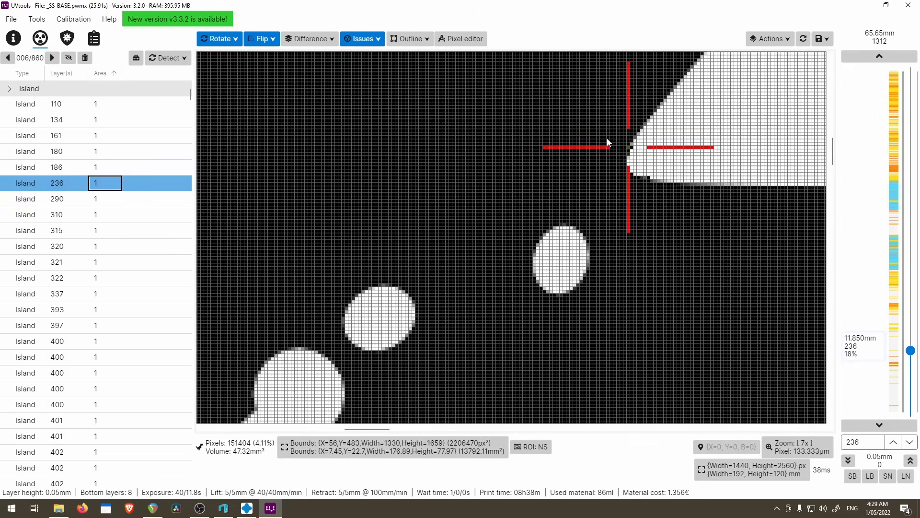
pyautogui.scroll(3, 633, 159)
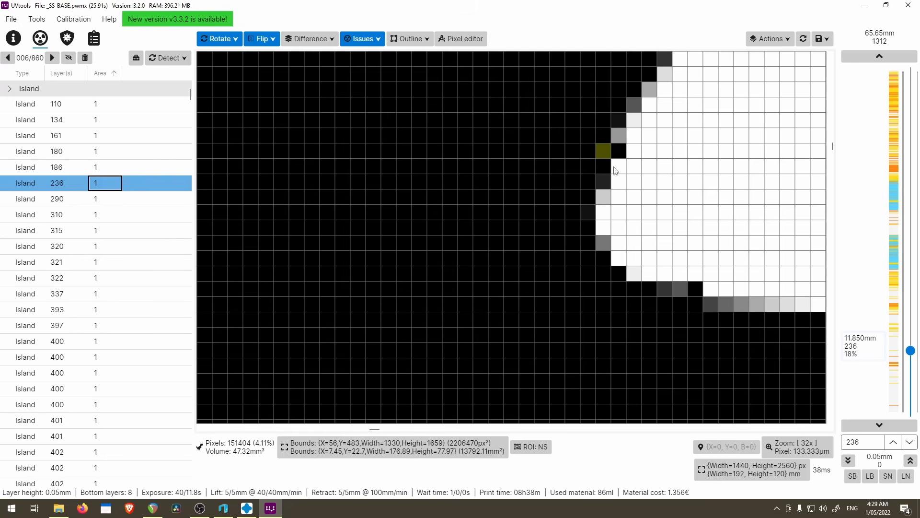
pyautogui.scroll(-3, 617, 173)
# Step: Go to the largest islands in the issue list and bring up the 918-pixel island on layer 823
pyautogui.scroll(-15, 120, 215)
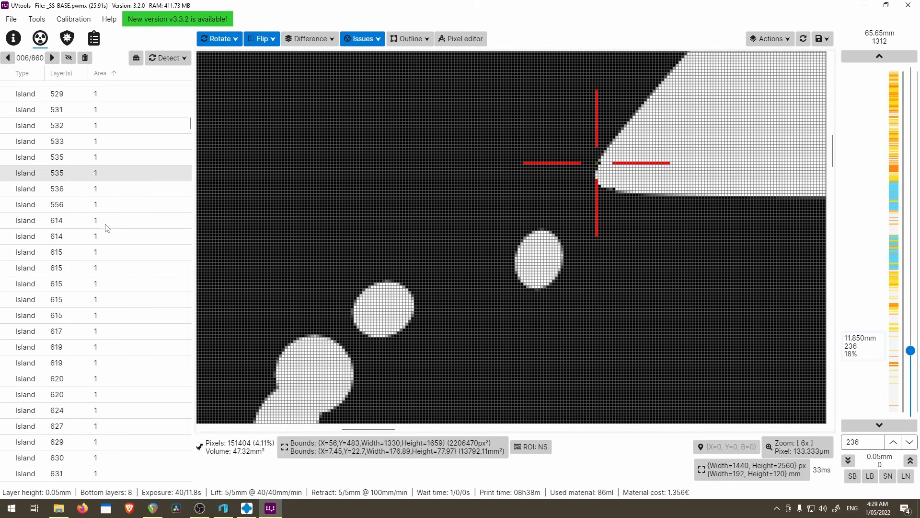
pyautogui.moveTo(189, 141); pyautogui.dragTo(188, 473)
pyautogui.moveTo(188, 473); pyautogui.dragTo(188, 479)
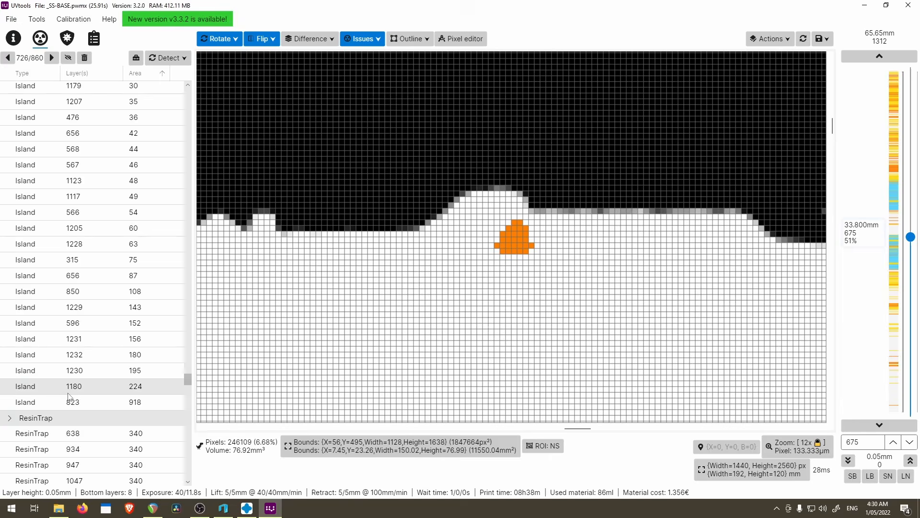
pyautogui.click(68, 390)
pyautogui.click(65, 399)
pyautogui.scroll(-11, 472, 268)
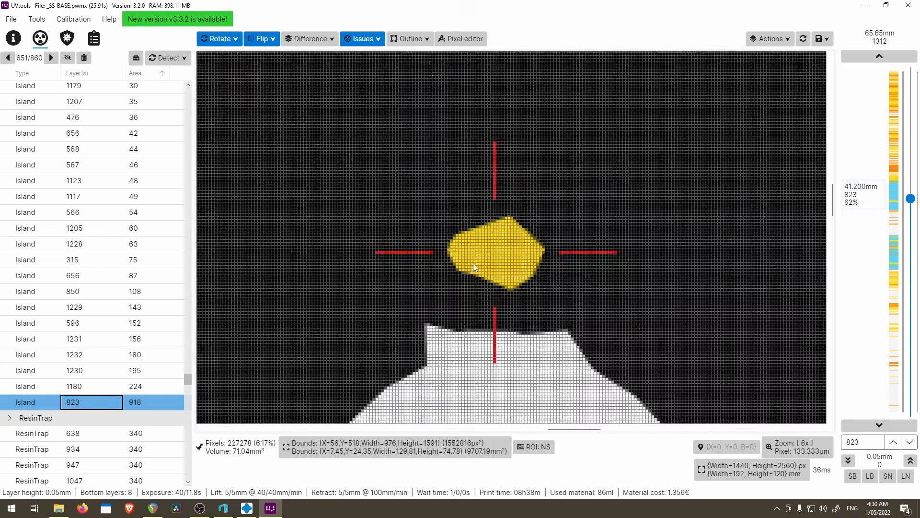
# Step: Examine the layer 823 island at pixel level and its place between the oval tube and the wall
pyautogui.scroll(4, 599, 218)
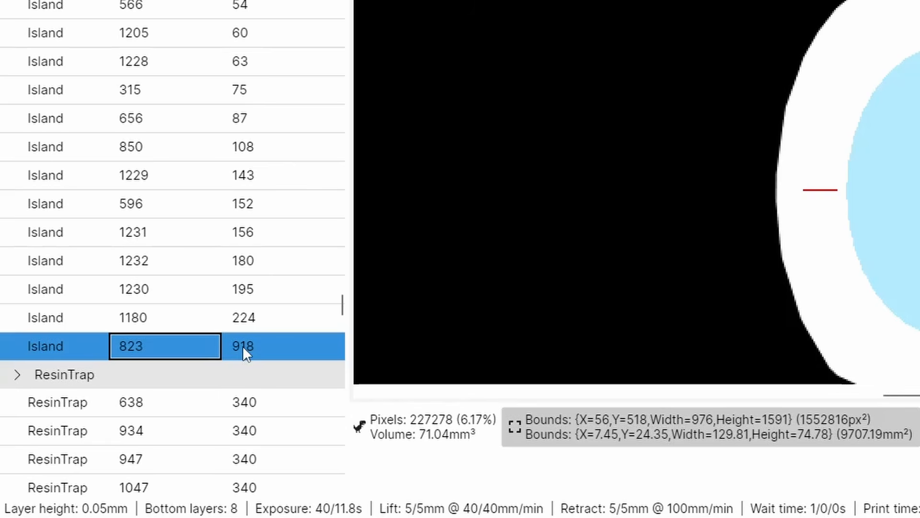
pyautogui.scroll(7, 488, 101)
pyautogui.moveTo(455, 157); pyautogui.dragTo(460, 185)
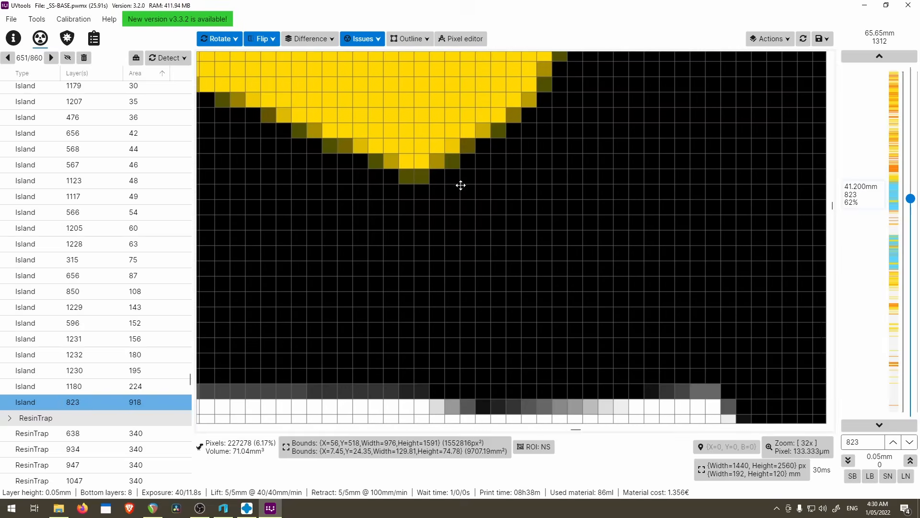
pyautogui.scroll(-10, 461, 185)
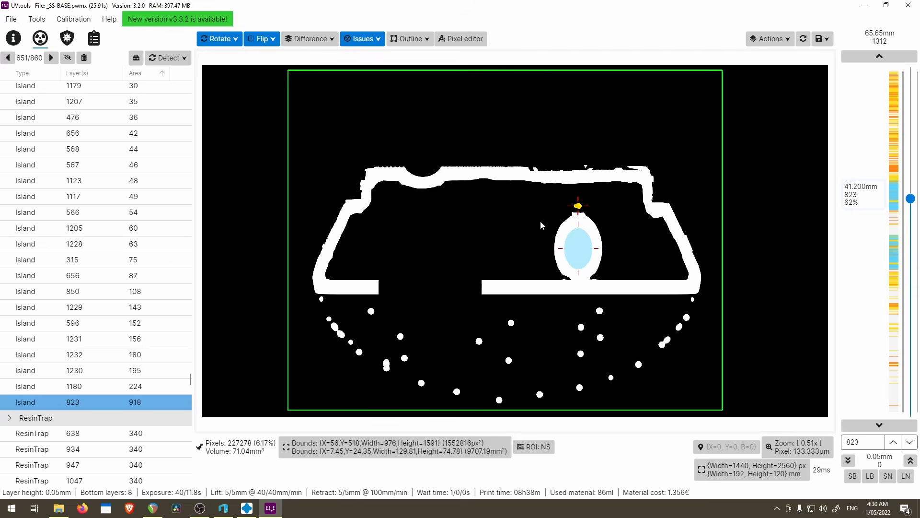
pyautogui.click(103, 401)
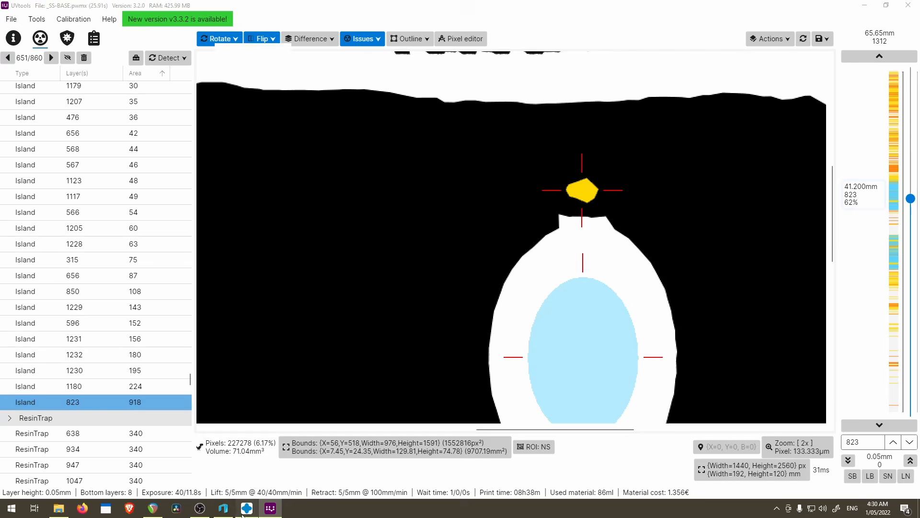
# Step: Switch to CHITUBOX, leave the slice preview for support editing and set the layer view to 821
pyautogui.click(244, 512)
pyautogui.click(663, 54)
pyautogui.click(851, 356)
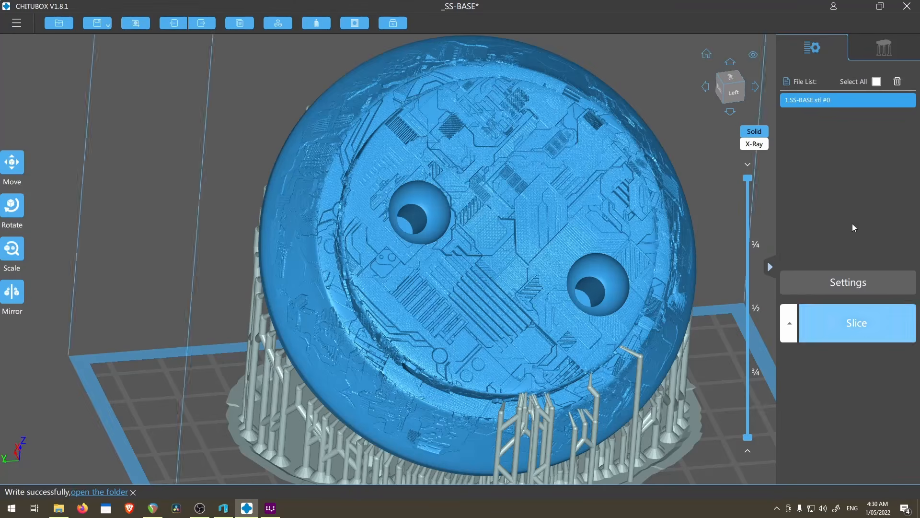
pyautogui.click(912, 55)
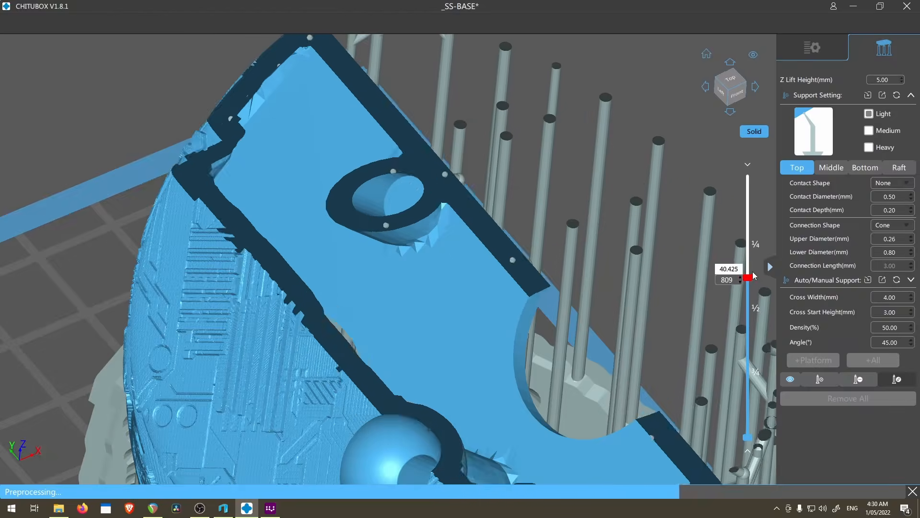
pyautogui.moveTo(753, 272); pyautogui.dragTo(745, 279)
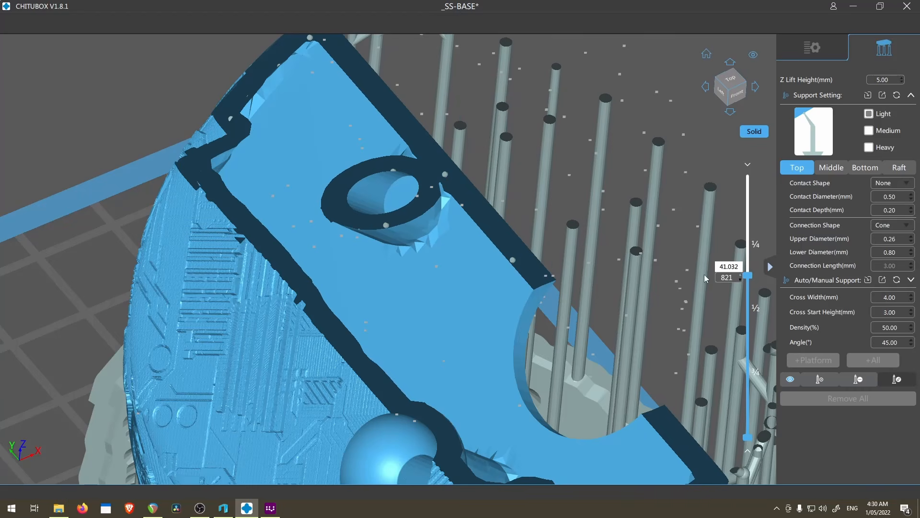
# Step: Locate the layer 823 island beside the oval tube by stepping through the neighbouring layers
pyautogui.scroll(5, 300, 243)
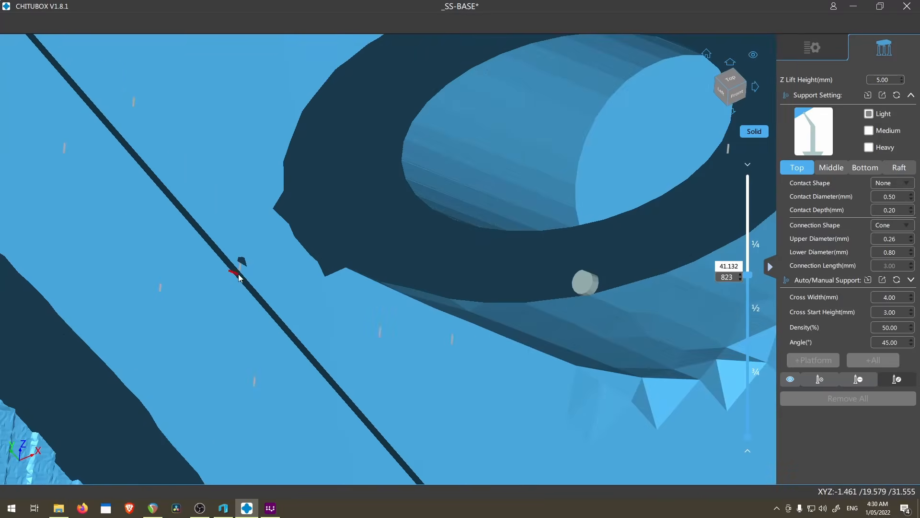
pyautogui.scroll(3, 238, 278)
pyautogui.press('Up')
pyautogui.press('Up')
pyautogui.press('Down')
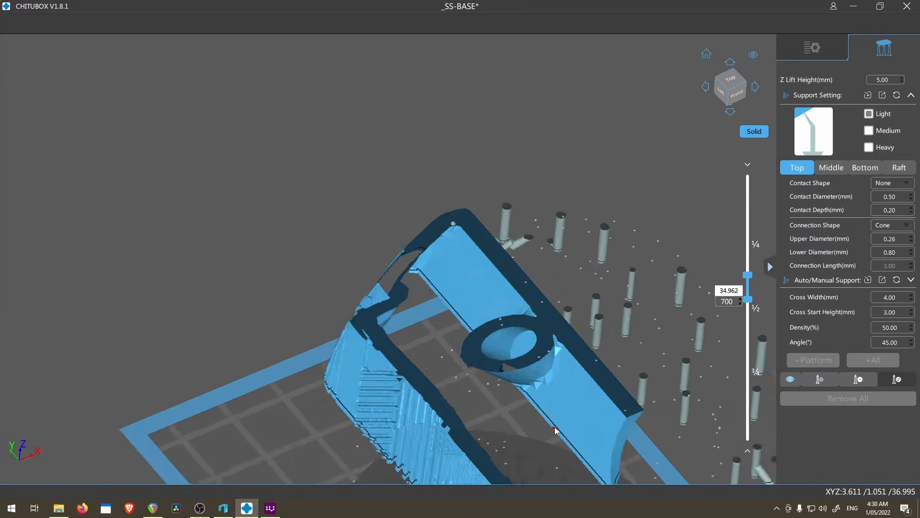
# Step: With the layers below 700 hidden, inspect the tube and inner wall from underneath
pyautogui.moveTo(555, 431); pyautogui.dragTo(552, 335, button='right')
pyautogui.scroll(5, 565, 411)
pyautogui.moveTo(580, 335); pyautogui.dragTo(603, 143, button='middle')
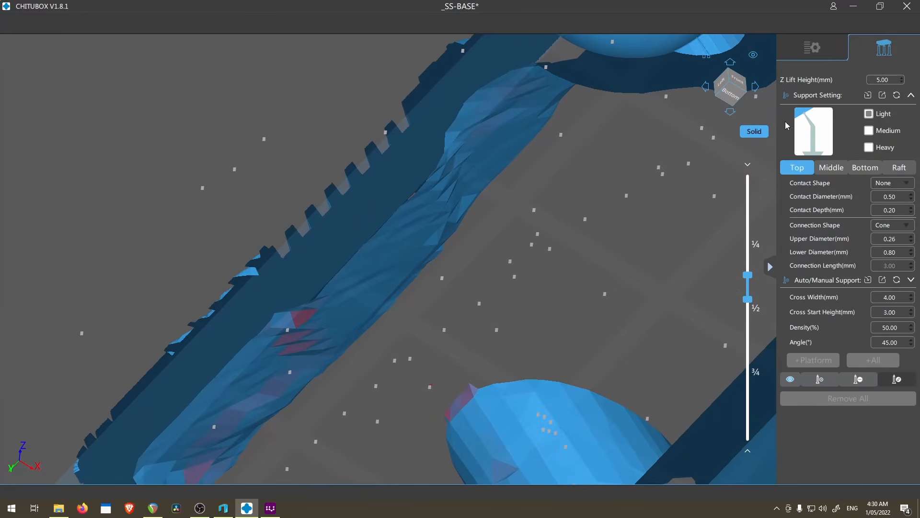
# Step: Choose the Heavy support type and place three supports under the layer 823 island beside the oval tube
pyautogui.click(870, 148)
pyautogui.scroll(3, 436, 307)
pyautogui.click(402, 289)
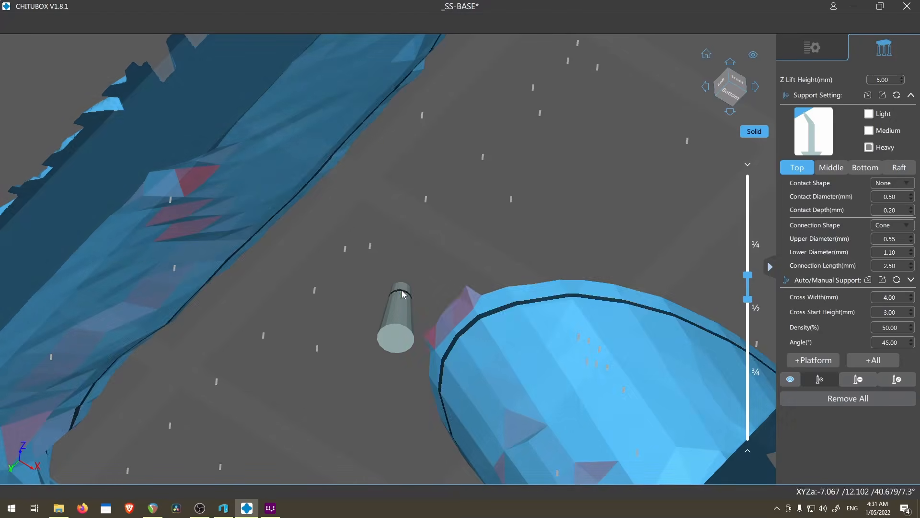
pyautogui.click(747, 274)
pyautogui.press('Up')
pyautogui.click(422, 307)
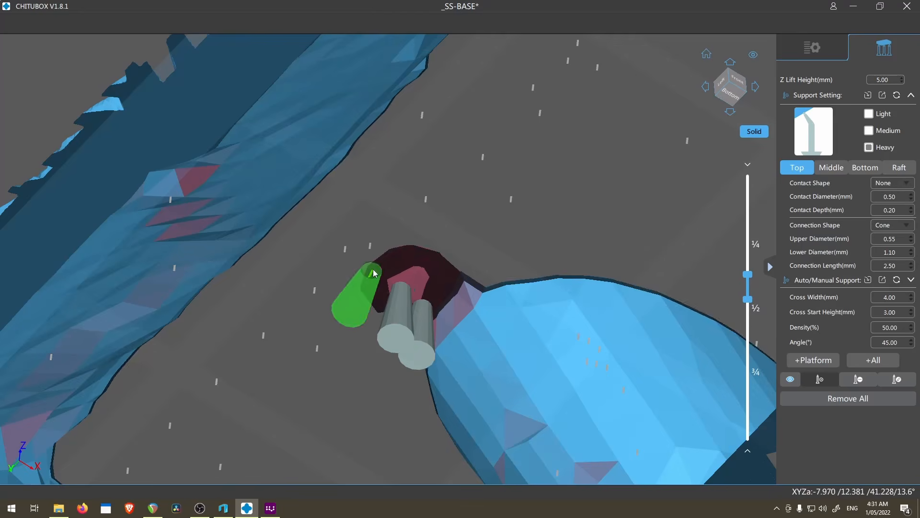
pyautogui.click(377, 271)
pyautogui.scroll(-5, 517, 267)
pyautogui.moveTo(571, 253); pyautogui.dragTo(535, 230, button='right')
pyautogui.scroll(3, 535, 233)
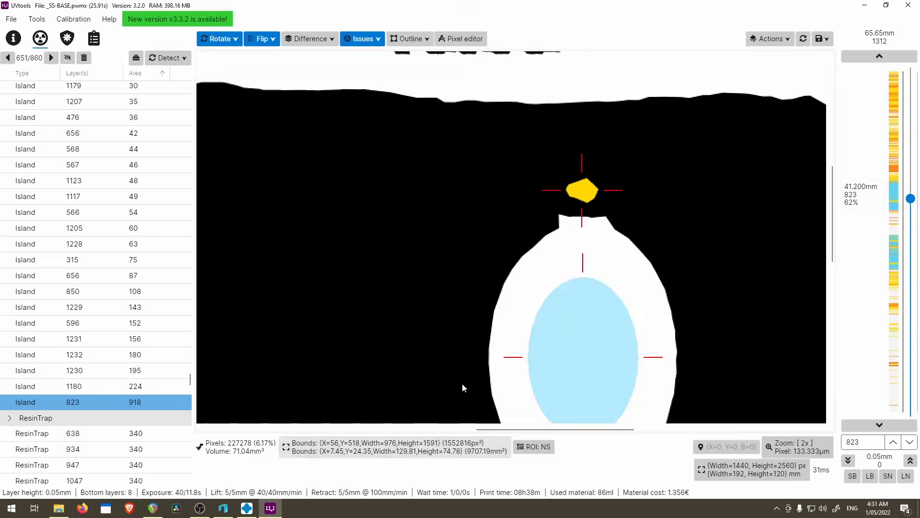
# Step: Select the layer 1180 island in UVtools, find it in CHITUBOX from underneath and place a heavy support on it
pyautogui.press('Up')
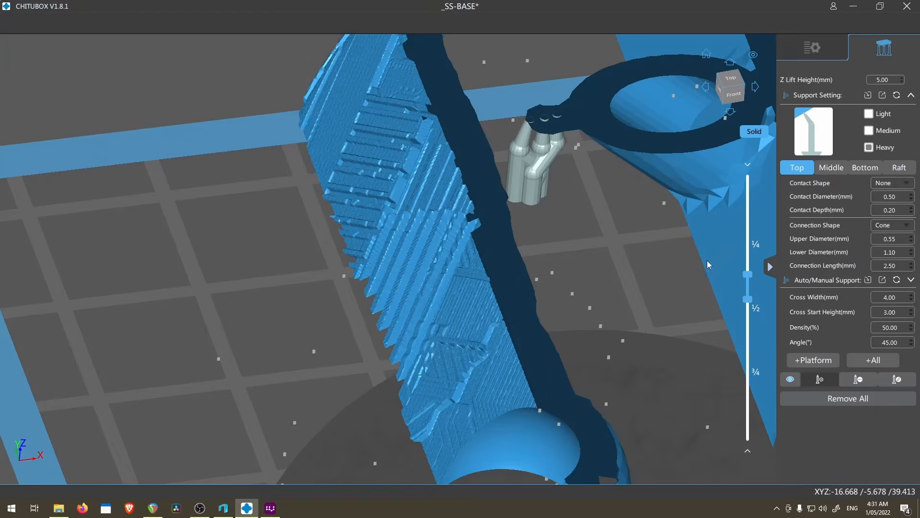
pyautogui.scroll(3, 582, 240)
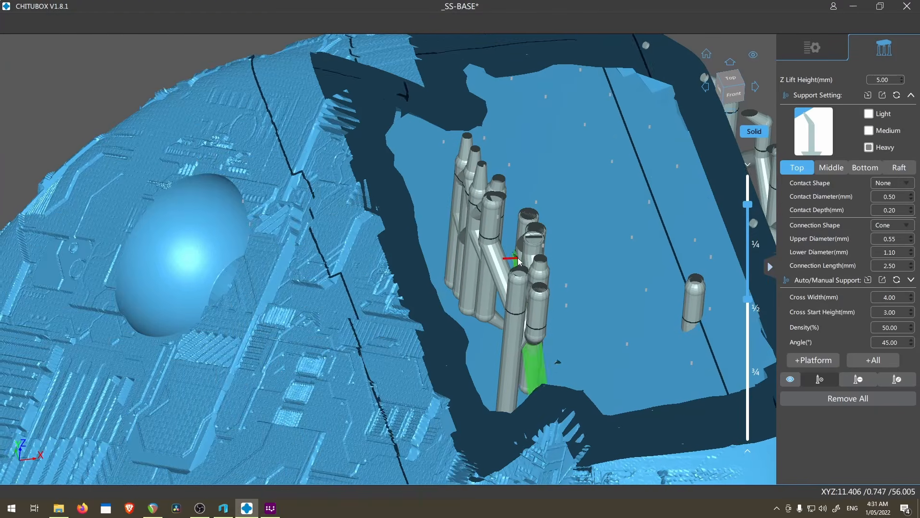
pyautogui.scroll(-2, 582, 240)
pyautogui.scroll(6, 487, 283)
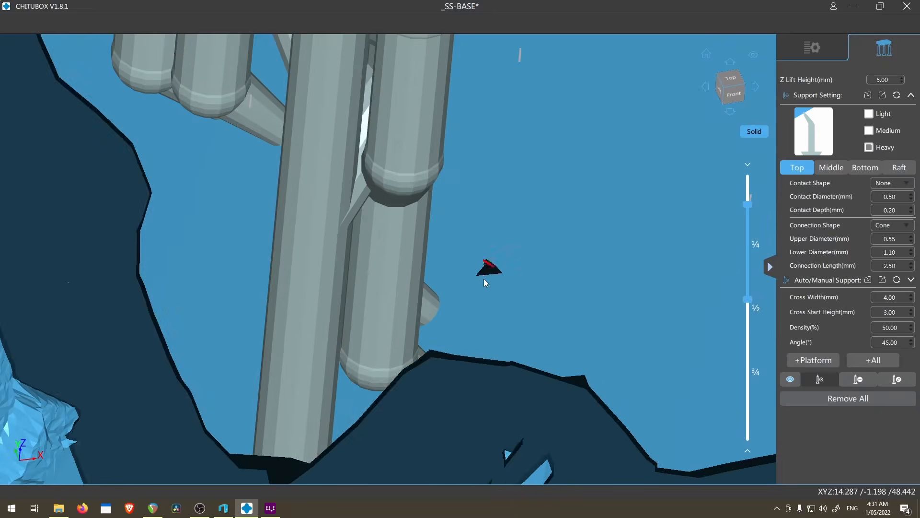
pyautogui.scroll(-6, 485, 278)
pyautogui.moveTo(484, 278); pyautogui.dragTo(489, 206, button='right')
pyautogui.moveTo(724, 383); pyautogui.dragTo(782, 333, button='right')
pyautogui.moveTo(460, 283); pyautogui.dragTo(458, 199, button='right')
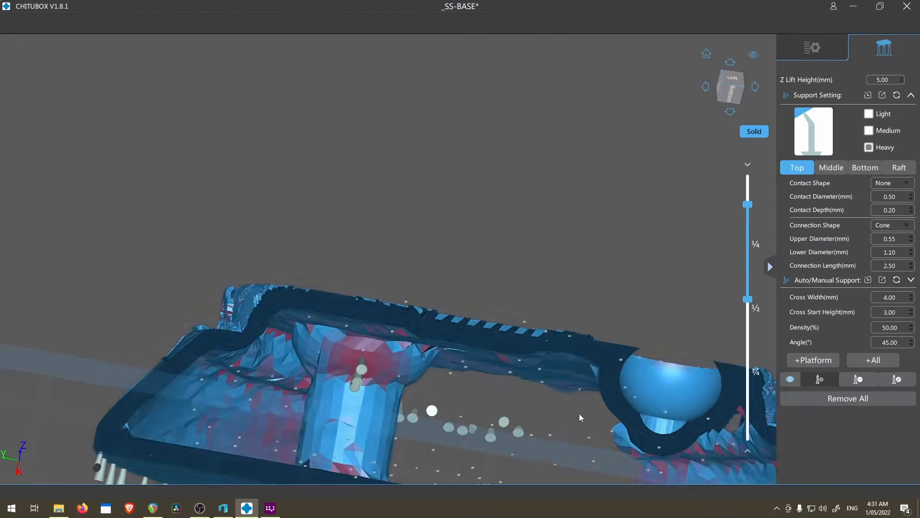
pyautogui.scroll(7, 547, 388)
pyautogui.click(506, 389)
# Step: Raise the upper layer limit to 1207 and add a heavy support beneath the inner wall's exposed overhang
pyautogui.scroll(-6, 513, 367)
pyautogui.moveTo(747, 204); pyautogui.dragTo(749, 199)
pyautogui.scroll(4, 498, 360)
pyautogui.click(585, 360)
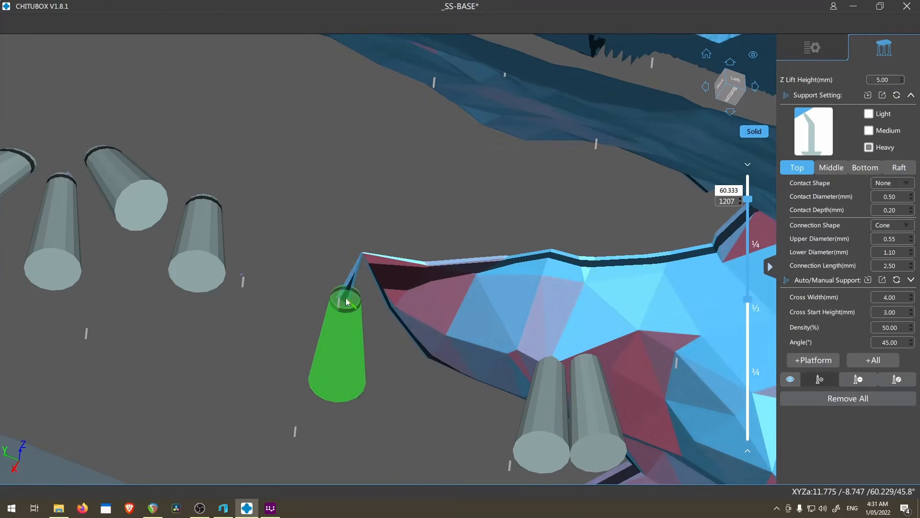
# Step: Select the layer 1230 island of area 195 in UVtools and find the matching inner wall area in CHITUBOX from above
pyautogui.hotkey('alt', 'Tab')
pyautogui.click(108, 370)
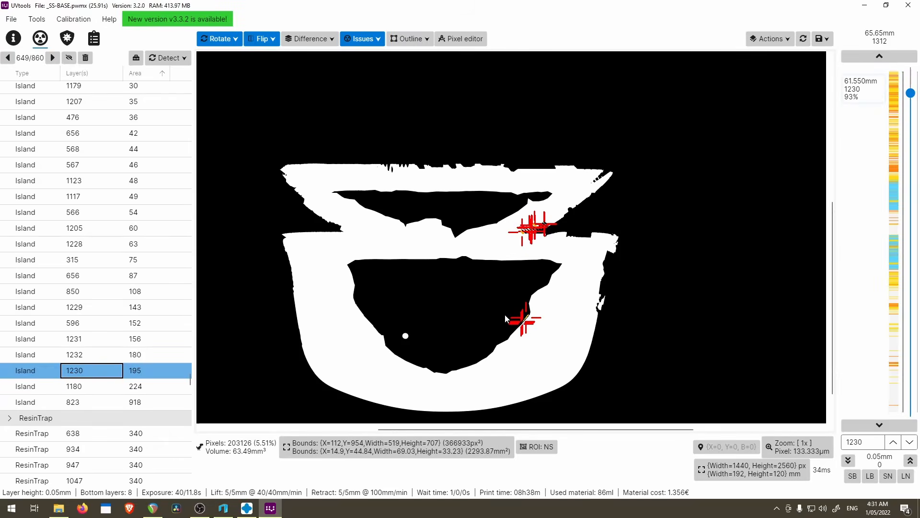
pyautogui.scroll(2, 663, 325)
pyautogui.scroll(2, 433, 355)
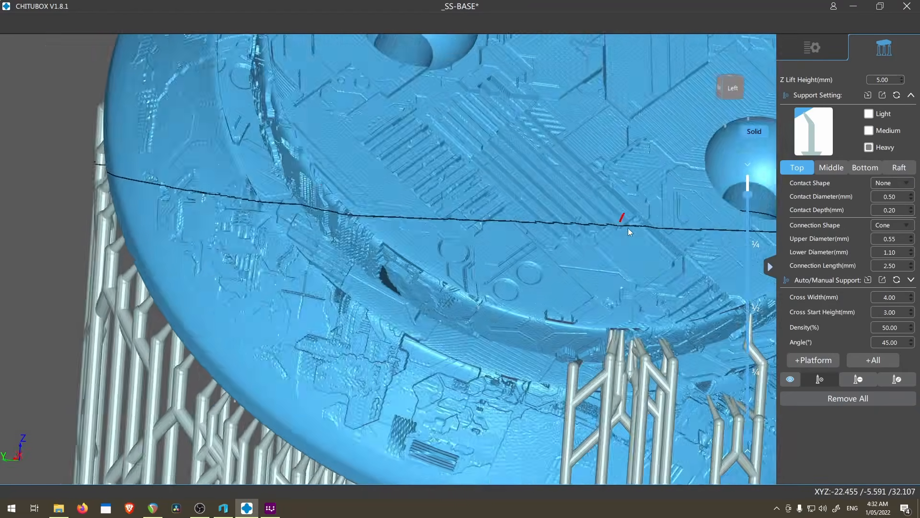
pyautogui.moveTo(628, 228); pyautogui.dragTo(385, 157)
pyautogui.scroll(2, 379, 166)
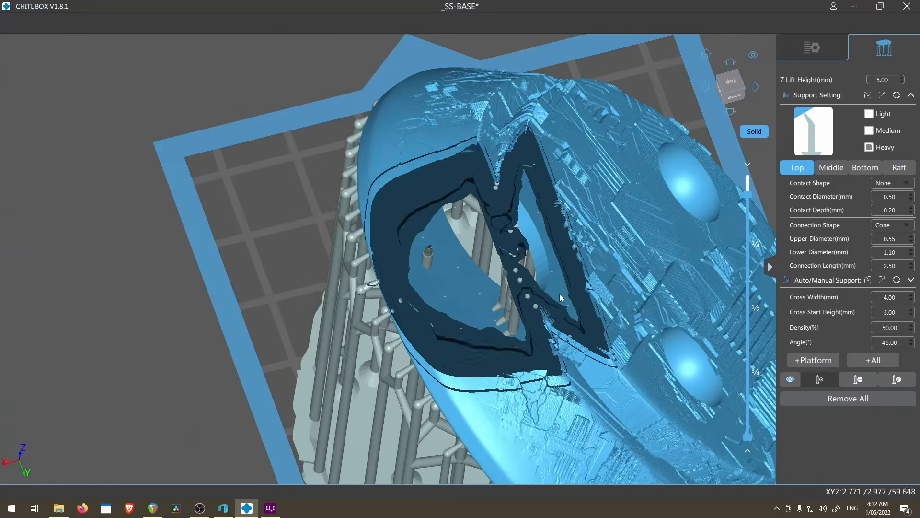
pyautogui.moveTo(560, 295)
pyautogui.mouseDown()
pyautogui.moveTo(556, 317)
pyautogui.moveTo(554, 290)
pyautogui.mouseUp()
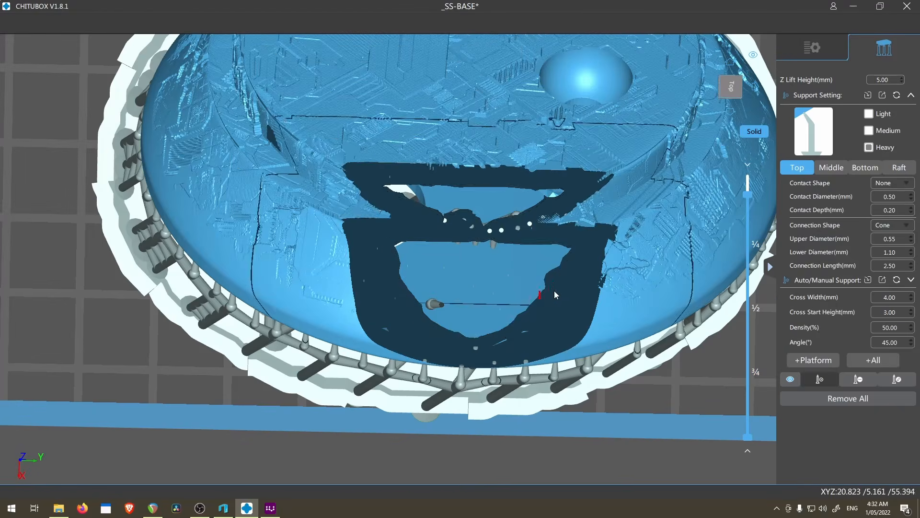
pyautogui.scroll(10, 524, 294)
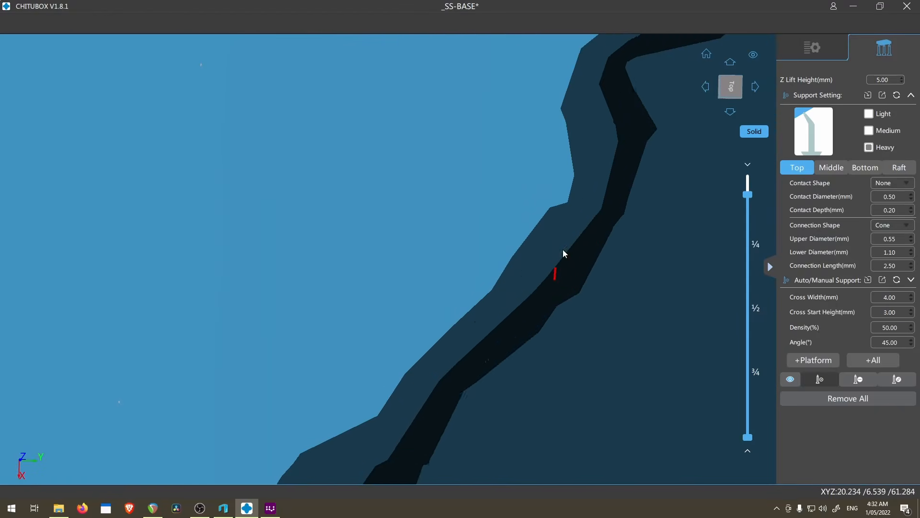
# Step: Step back and forth through the layers around 1230 to examine the inner wall edge for the island
pyautogui.press('Up')
pyautogui.press('Up')
pyautogui.press('Down')
pyautogui.press('Down')
pyautogui.press('Down')
pyautogui.press('Down')
pyautogui.press('Down')
pyautogui.press('Up')
pyautogui.press('Up')
pyautogui.press('Up')
pyautogui.press('Up')
pyautogui.press('Up')
# Step: Hide the lower layers and inspect the sliver on the inner wall from underneath at neighbouring upper layer limits
pyautogui.moveTo(750, 423); pyautogui.dragTo(751, 402, button='middle')
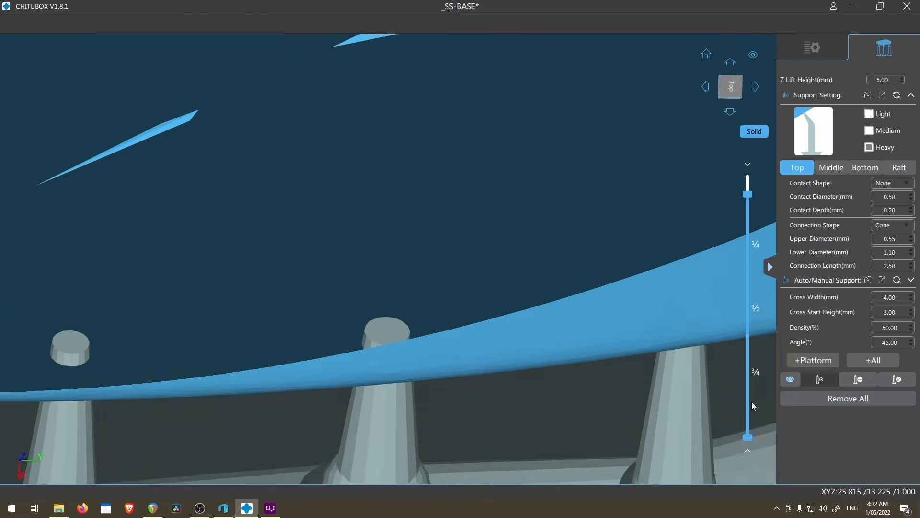
pyautogui.scroll(-3, 751, 401)
pyautogui.scroll(-8, 607, 290)
pyautogui.moveTo(749, 437); pyautogui.dragTo(751, 221)
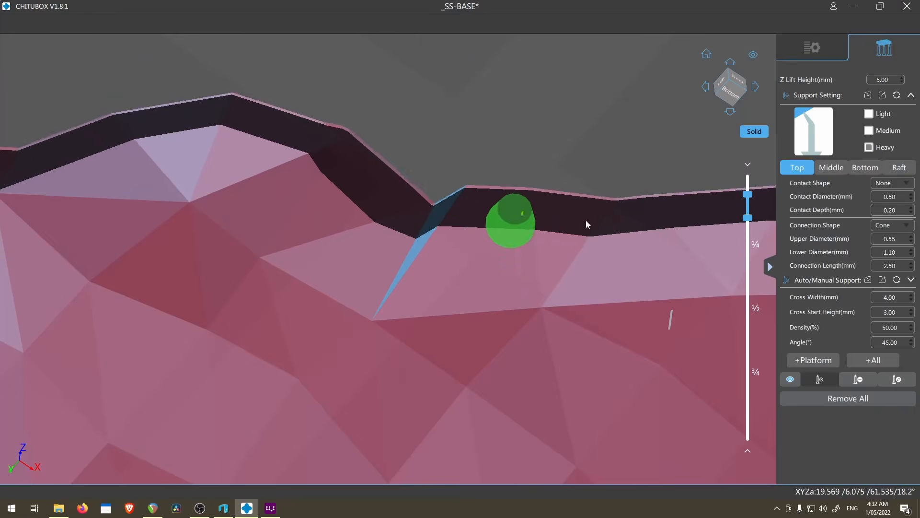
pyautogui.scroll(3, 585, 222)
pyautogui.moveTo(753, 200); pyautogui.dragTo(753, 197)
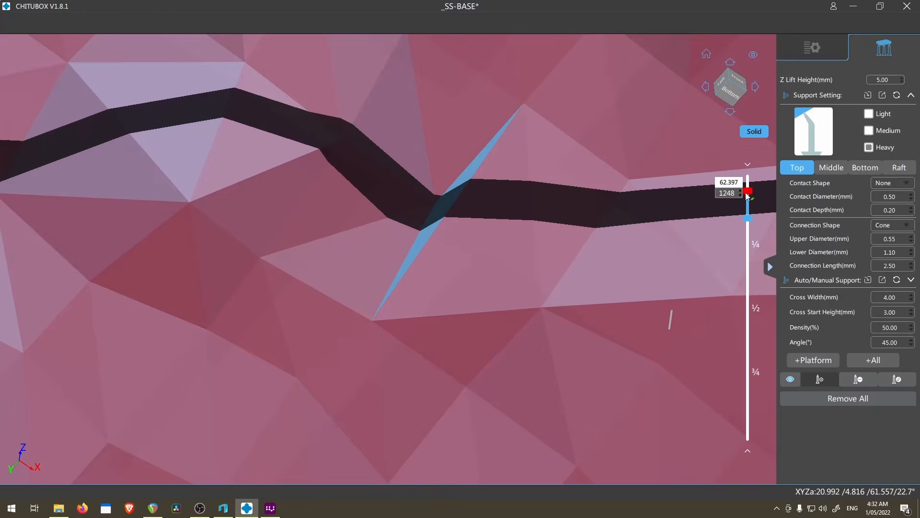
pyautogui.scroll(-6, 570, 256)
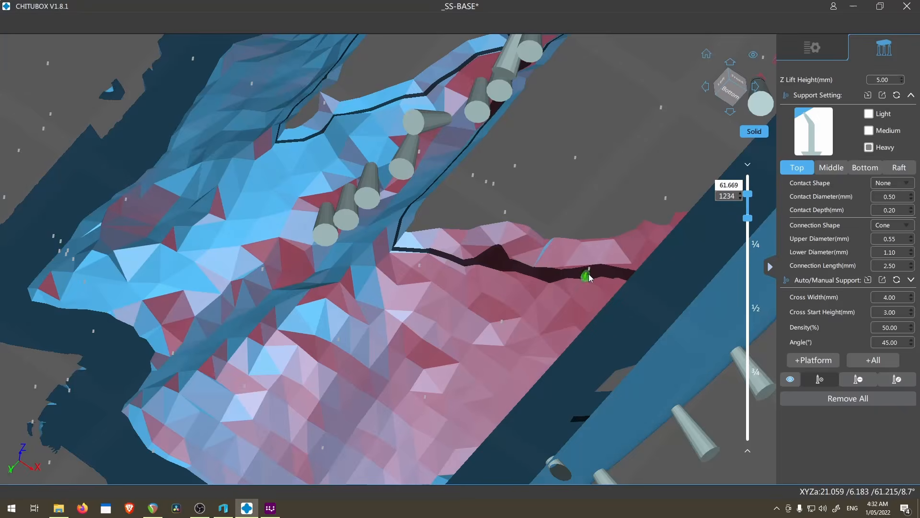
pyautogui.scroll(-5, 589, 277)
pyautogui.scroll(2, 762, 231)
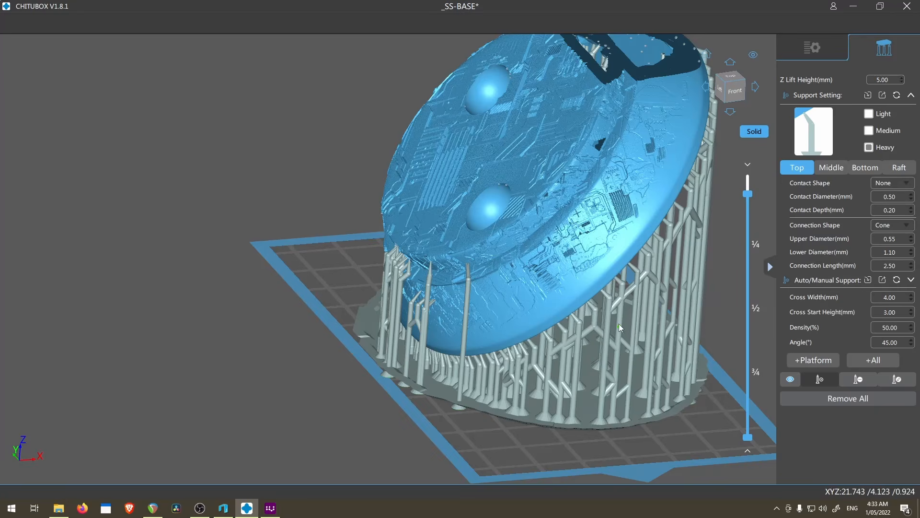
# Step: Switch to UVtools, recheck the layer 1230 island against the wall, and select the layer 596 island for inspection
pyautogui.scroll(6, 619, 324)
pyautogui.hotkey('alt', 'Tab')
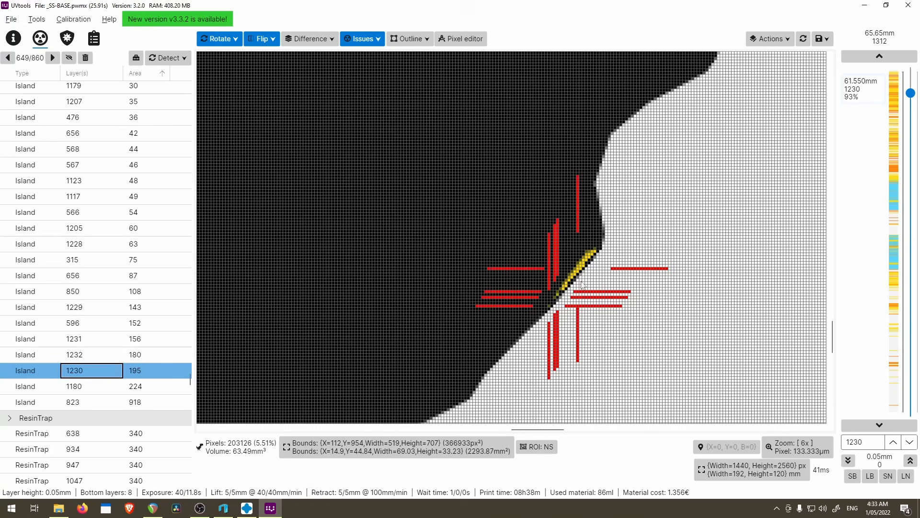
pyautogui.scroll(3, 588, 266)
pyautogui.scroll(-6, 564, 273)
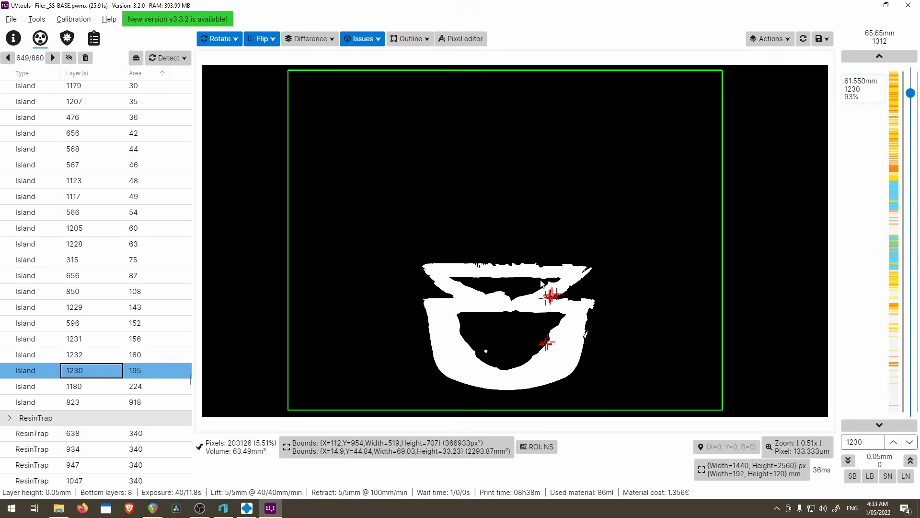
pyautogui.scroll(1, 541, 283)
pyautogui.press('Up')
pyautogui.press('Up')
pyautogui.press('Up')
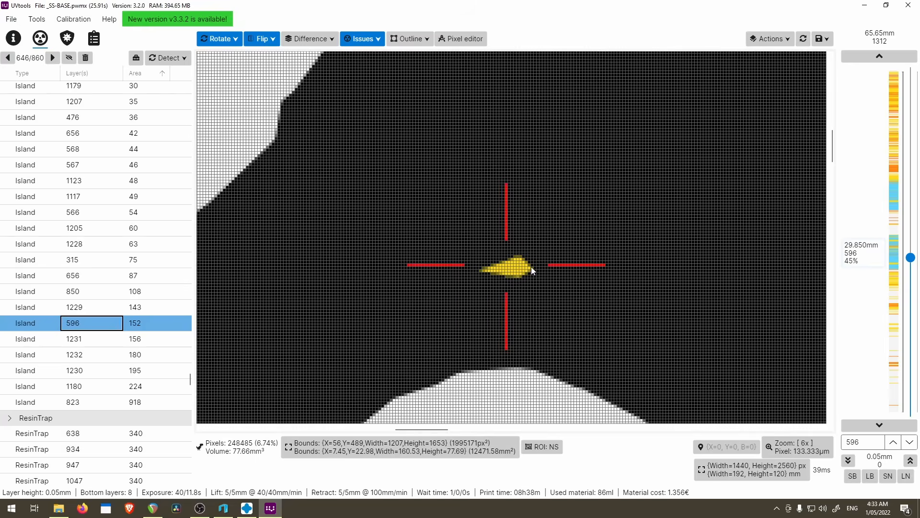
pyautogui.scroll(-5, 514, 316)
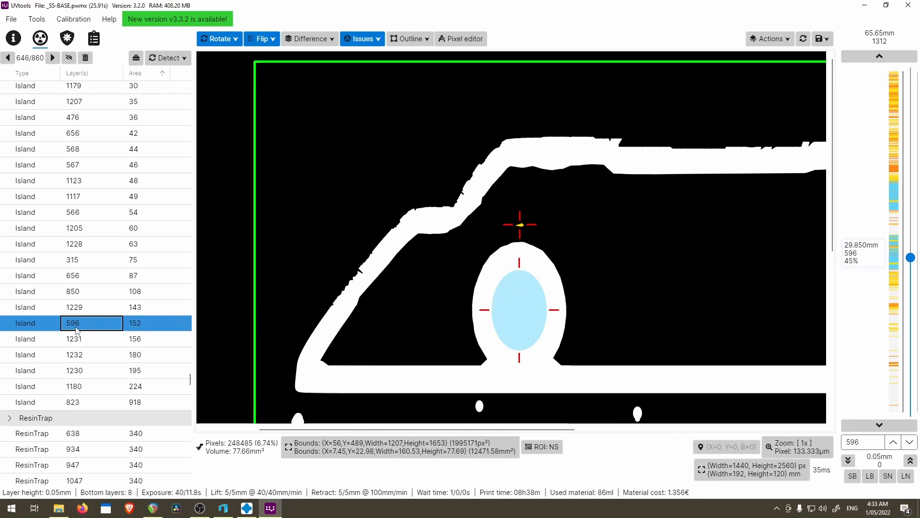
# Step: Switch to CHITUBOX, lower the upper layer limit to 596 and locate the island area beside the oval tube
pyautogui.hotkey('alt', 'Tab')
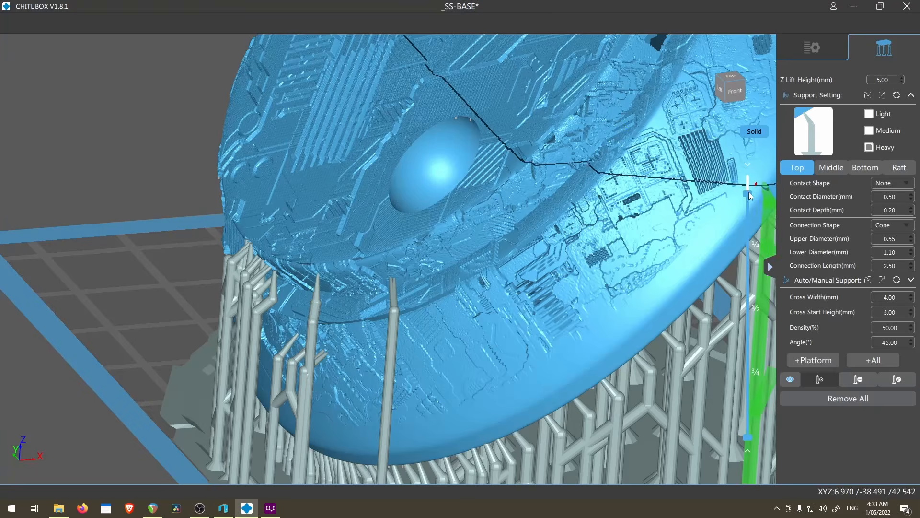
pyautogui.moveTo(748, 179); pyautogui.dragTo(748, 321)
pyautogui.press('Up')
pyautogui.press('Up')
pyautogui.press('Up')
pyautogui.press('Up')
pyautogui.press('Up')
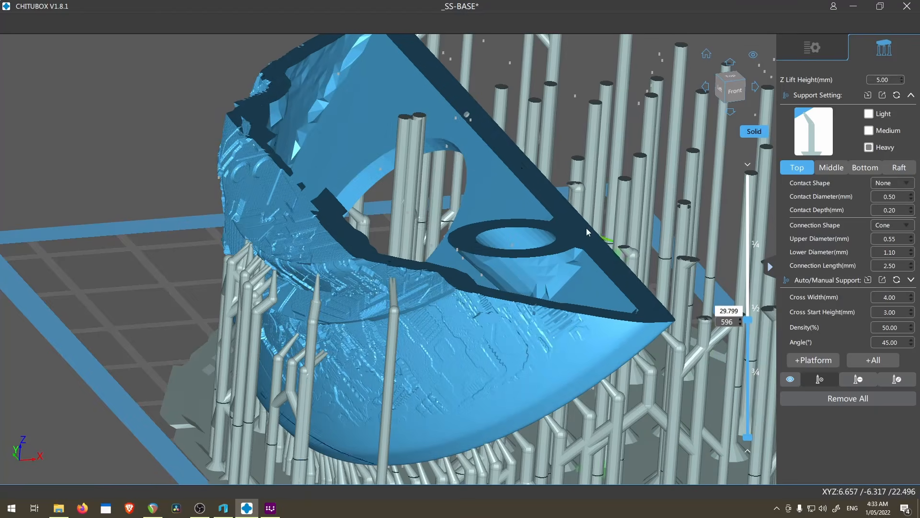
pyautogui.scroll(6, 458, 188)
pyautogui.scroll(-5, 386, 183)
pyautogui.moveTo(401, 189); pyautogui.dragTo(536, 405, button='right')
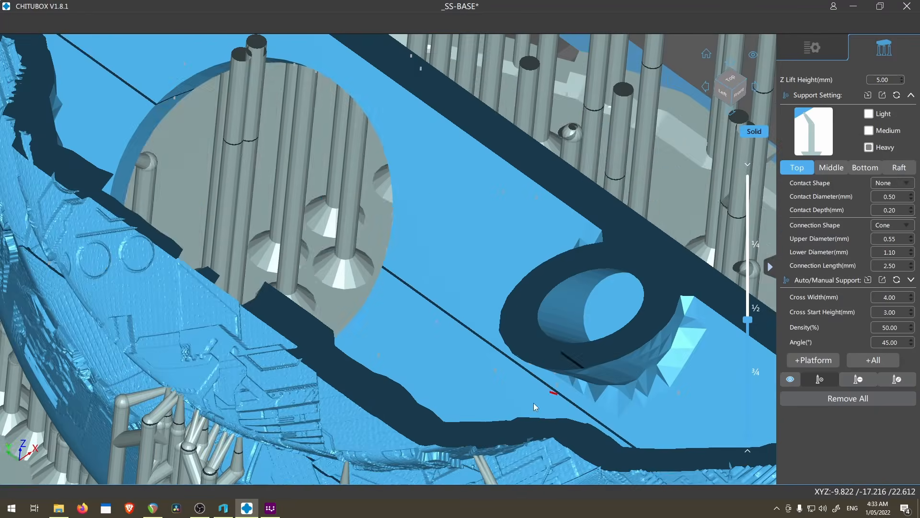
pyautogui.scroll(4, 536, 405)
# Step: Hide the layers below 515 and examine the floating layer 596 island beside the oval tube from underneath
pyautogui.press('Up')
pyautogui.moveTo(748, 436); pyautogui.dragTo(748, 336)
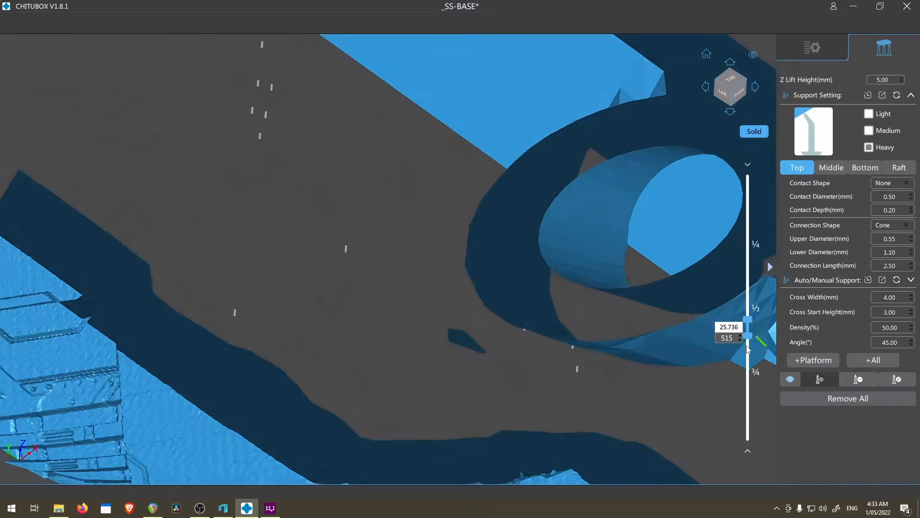
pyautogui.scroll(-8, 609, 358)
pyautogui.moveTo(608, 358); pyautogui.dragTo(668, 267, button='right')
pyautogui.scroll(13, 670, 263)
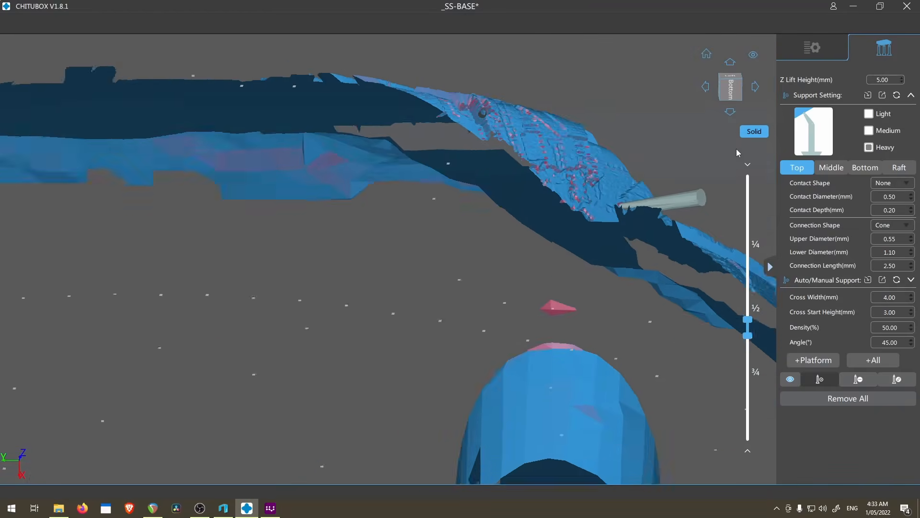
pyautogui.press('Up')
pyautogui.press('Up')
pyautogui.press('Up')
pyautogui.press('Up')
pyautogui.press('Up')
pyautogui.press('Up')
pyautogui.press('Up')
pyautogui.press('Up')
pyautogui.scroll(-8, 590, 322)
pyautogui.moveTo(533, 331); pyautogui.dragTo(513, 367, button='right')
# Step: Switch to UVtools, select the layer 850 island of area 108 and examine its position along the inner wall
pyautogui.hotkey('alt', 'Tab')
pyautogui.click(73, 308)
pyautogui.press('Up')
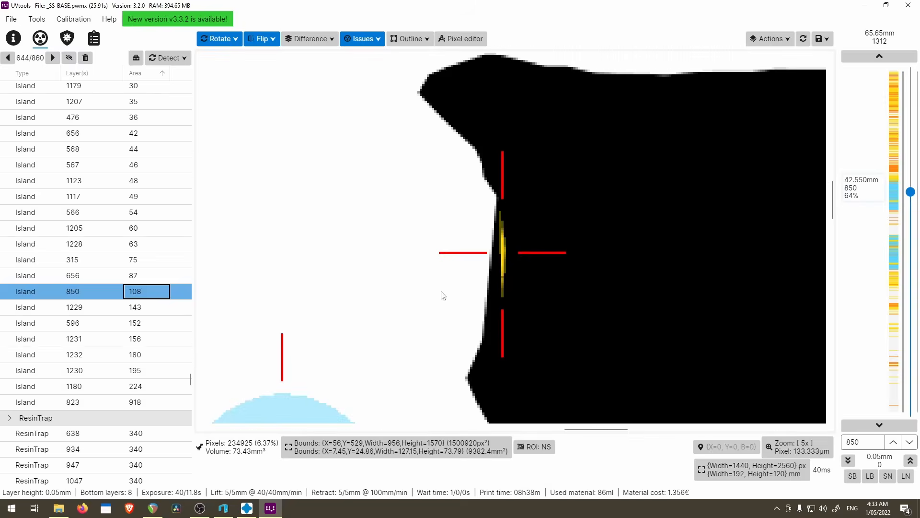
pyautogui.scroll(-2, 536, 260)
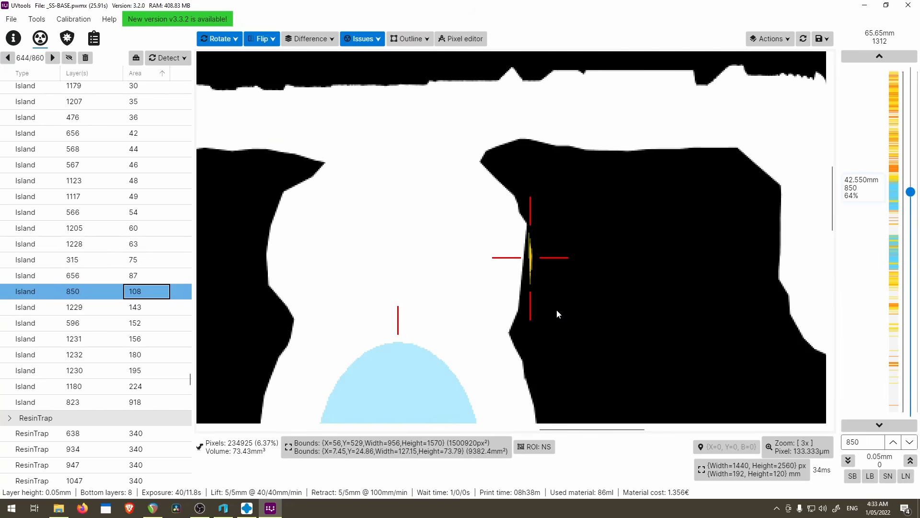
# Step: In CHITUBOX, expose layer 850 from underneath and place a heavy support on the thin island beside the inner wall
pyautogui.hotkey('alt', 'Tab')
pyautogui.moveTo(747, 318); pyautogui.dragTo(749, 265)
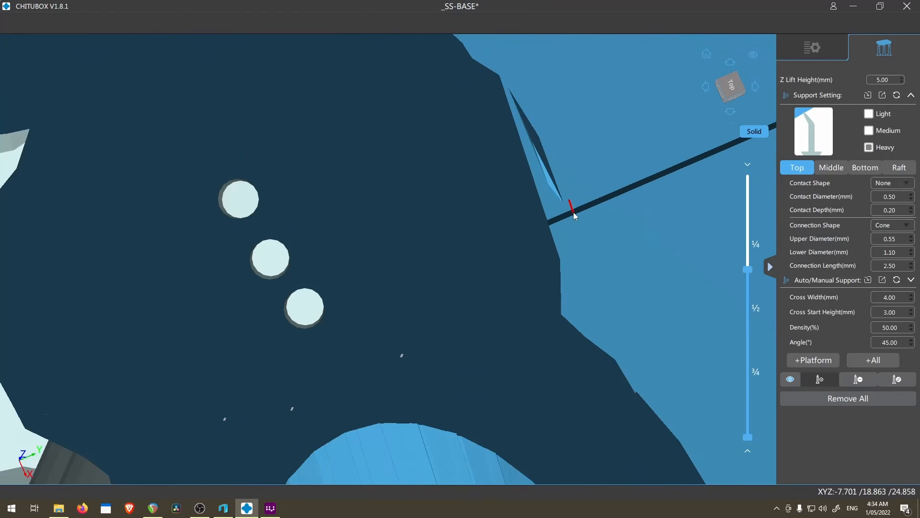
pyautogui.scroll(-5, 562, 196)
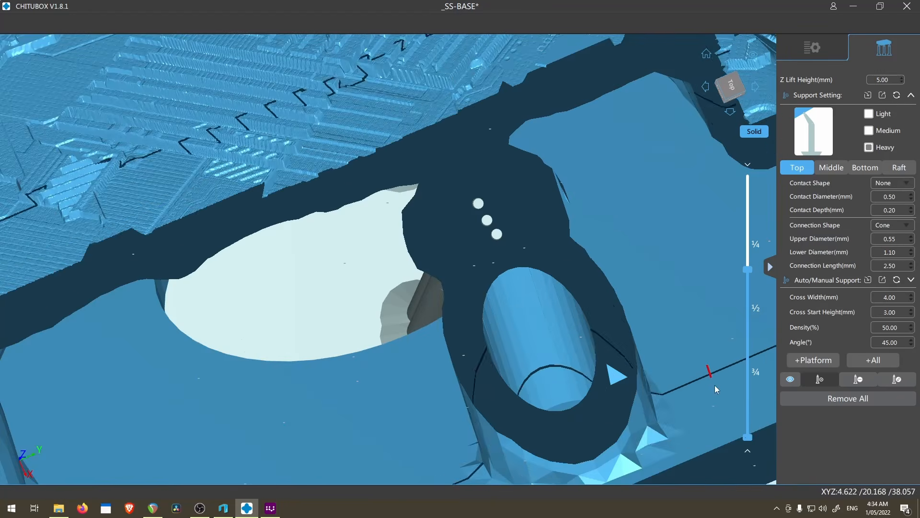
pyautogui.moveTo(748, 437); pyautogui.dragTo(767, 289)
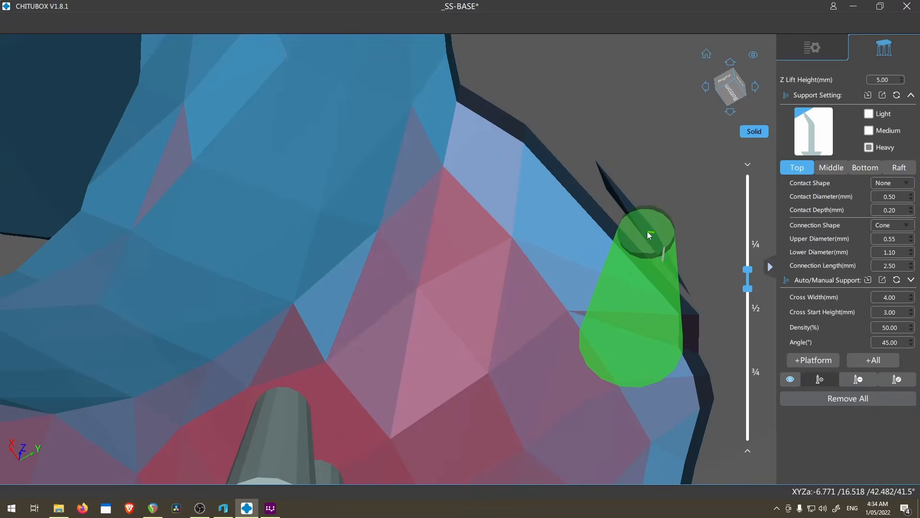
pyautogui.click(649, 231)
pyautogui.scroll(-6, 556, 293)
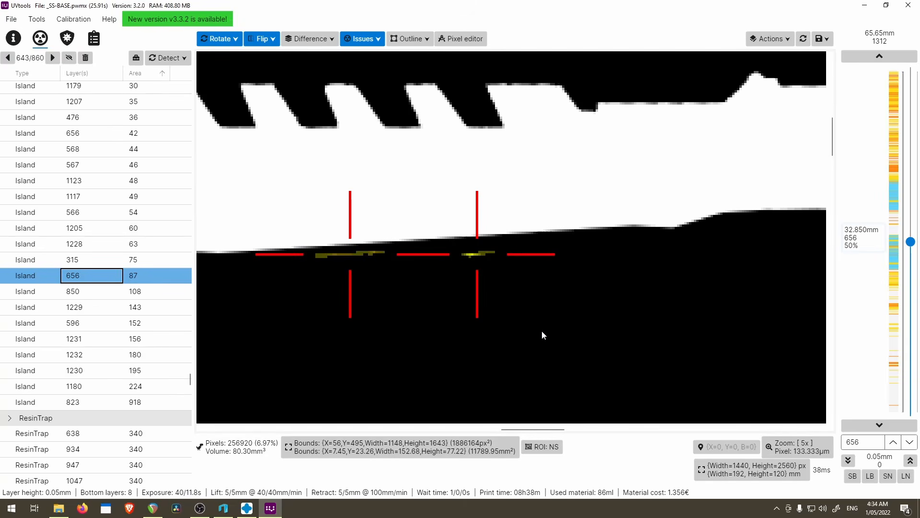
# Step: Compare the layer 656 island position between UVtools and CHITUBOX and locate the two thin islands beside the toothed inner wall
pyautogui.hotkey('alt', 'Tab')
pyautogui.moveTo(750, 290); pyautogui.dragTo(749, 331)
pyautogui.hotkey('alt', 'Tab')
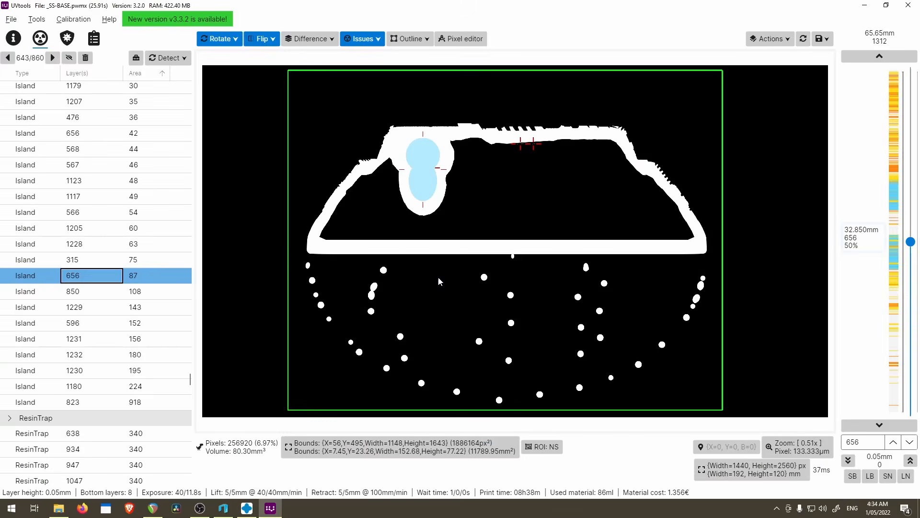
pyautogui.hotkey('alt', 'Tab')
pyautogui.scroll(-3, 436, 186)
pyautogui.scroll(8, 417, 240)
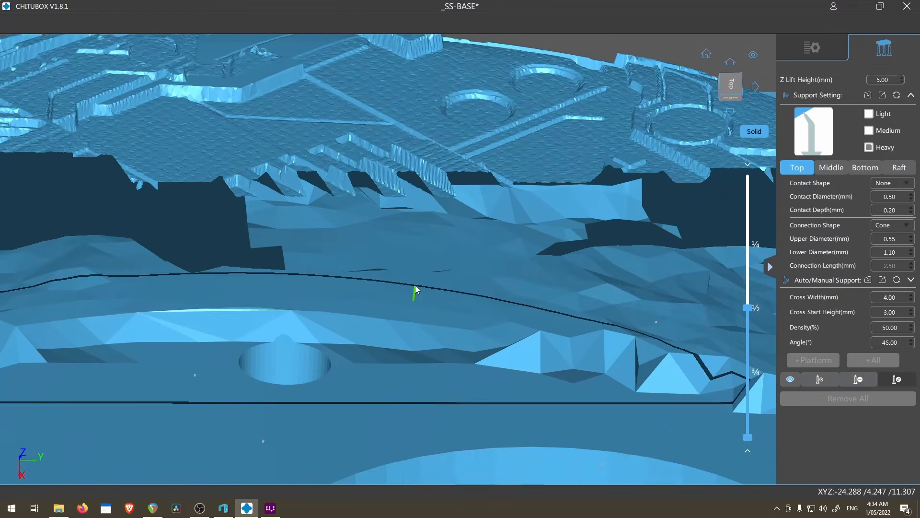
pyautogui.scroll(1, 379, 277)
pyautogui.scroll(2, 479, 268)
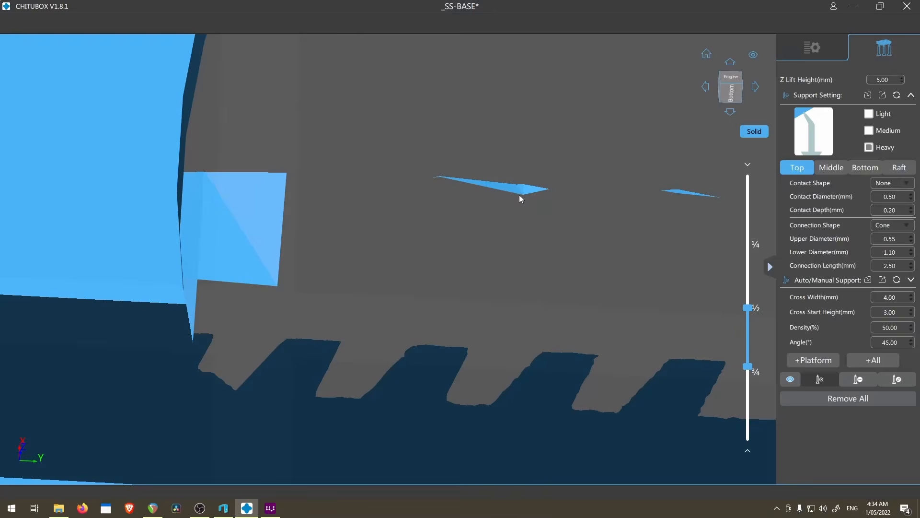
# Step: Place a row of heavy supports along the two thin layer 656 islands beside the inner wall
pyautogui.click(519, 191)
pyautogui.click(446, 177)
pyautogui.scroll(-3, 479, 216)
pyautogui.moveTo(748, 308); pyautogui.dragTo(749, 304)
pyautogui.click(559, 190)
pyautogui.scroll(-1, 479, 222)
pyautogui.click(593, 195)
pyautogui.click(637, 196)
pyautogui.moveTo(651, 294); pyautogui.dragTo(612, 274, button='middle')
pyautogui.click(689, 259)
# Step: Restore the full visible layer range and inspect the new row of supports from several sides
pyautogui.scroll(-5, 594, 274)
pyautogui.moveTo(748, 303); pyautogui.dragTo(748, 178)
pyautogui.scroll(-5, 595, 240)
pyautogui.moveTo(542, 144); pyautogui.dragTo(637, 245, button='right')
pyautogui.moveTo(748, 366); pyautogui.dragTo(748, 437)
pyautogui.scroll(5, 537, 249)
pyautogui.scroll(-3, 580, 244)
pyautogui.moveTo(580, 243); pyautogui.dragTo(393, 268, button='right')
# Step: Lower the upper layer limit to about mid-height and reposition the front support pillar inside the oval opening
pyautogui.moveTo(748, 178); pyautogui.dragTo(733, 306)
pyautogui.moveTo(632, 275); pyautogui.dragTo(491, 331, button='right')
pyautogui.scroll(3, 601, 207)
pyautogui.scroll(4, 565, 280)
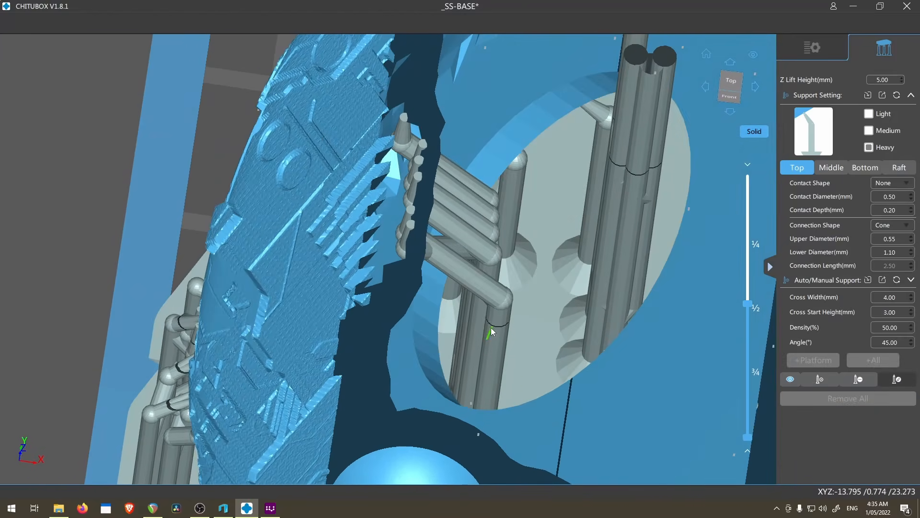
pyautogui.click(475, 340)
pyautogui.moveTo(453, 338); pyautogui.dragTo(490, 338)
pyautogui.moveTo(490, 338); pyautogui.dragTo(754, 262, button='right')
# Step: Check the layer 315 island of area 75 in UVtools and examine its wall corner in CHITUBOX with the upper limit at 315
pyautogui.hotkey('alt', 'Tab')
pyautogui.scroll(-11, 556, 284)
pyautogui.hotkey('alt', 'Tab')
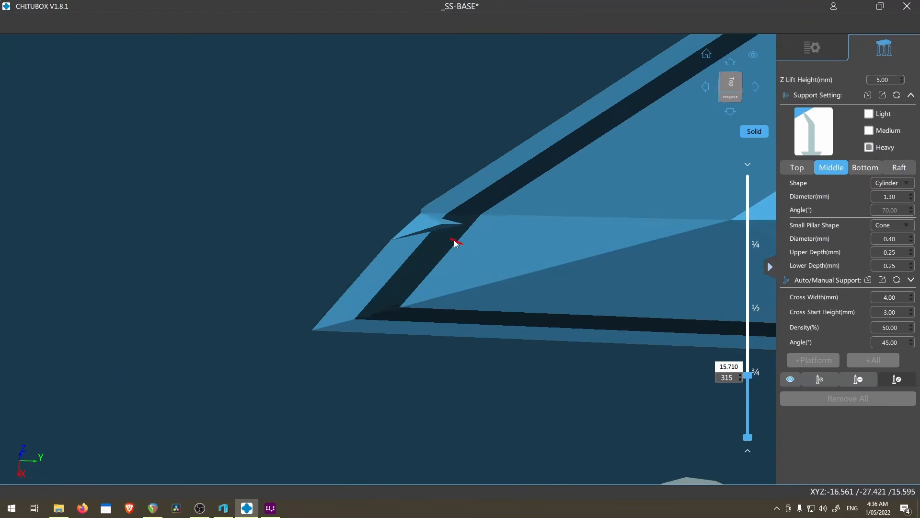
pyautogui.scroll(-4, 479, 259)
pyautogui.scroll(-4, 628, 331)
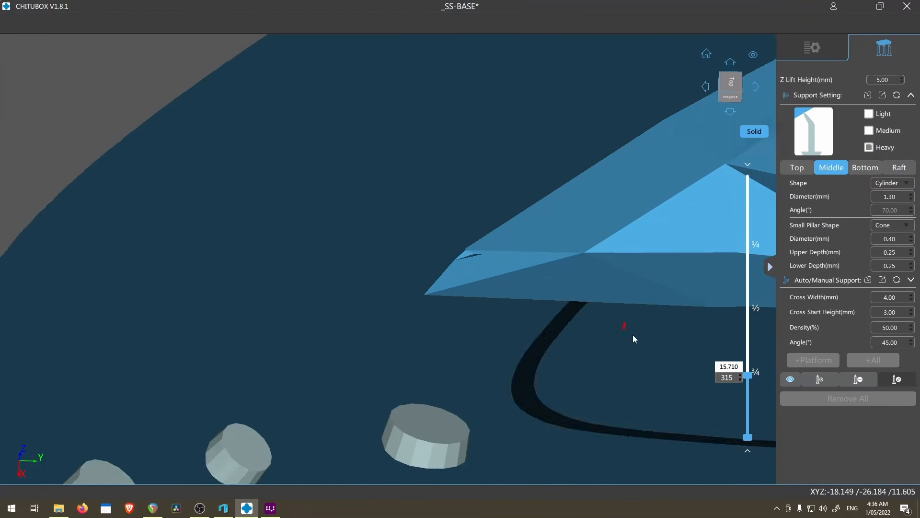
pyautogui.moveTo(754, 392); pyautogui.dragTo(750, 484)
pyautogui.scroll(-4, 687, 326)
pyautogui.moveTo(686, 324); pyautogui.dragTo(665, 337, button='middle')
pyautogui.scroll(-1, 666, 336)
pyautogui.moveTo(752, 375); pyautogui.dragTo(750, 243)
pyautogui.scroll(-5, 582, 232)
# Step: Examine the layer 1228 island of area 63 in UVtools and its matching spot at layer 1228 in CHITUBOX
pyautogui.hotkey('alt', 'Tab')
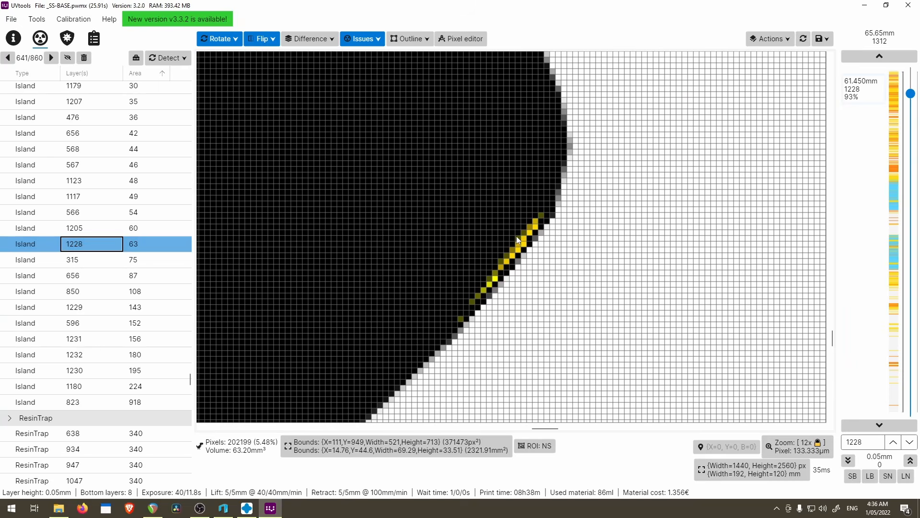
pyautogui.scroll(-2, 500, 247)
pyautogui.scroll(-3, 502, 260)
pyautogui.scroll(4, 499, 262)
pyautogui.hotkey('alt', 'Tab')
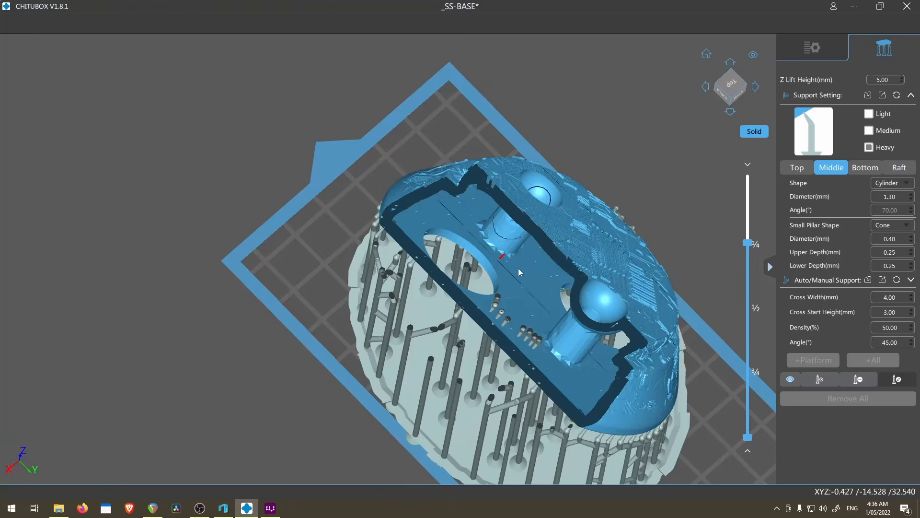
pyautogui.scroll(5, 557, 361)
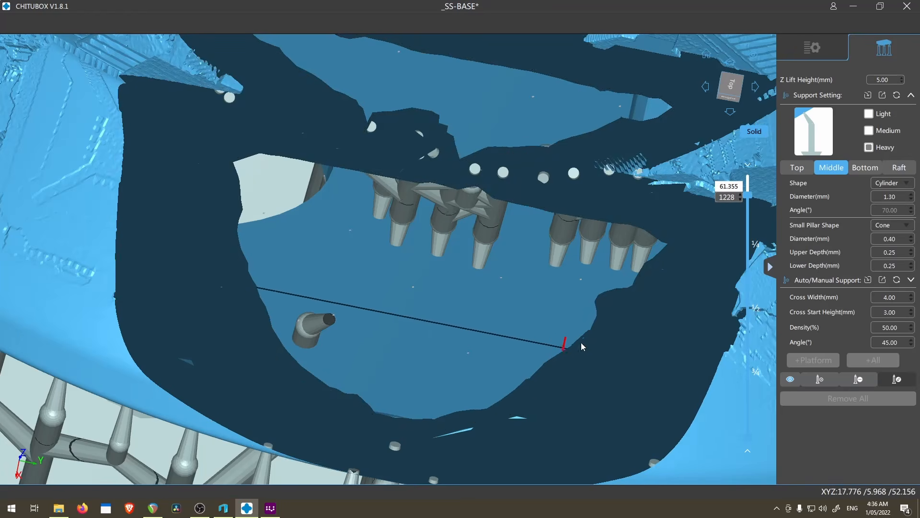
pyautogui.hotkey('alt', 'Tab')
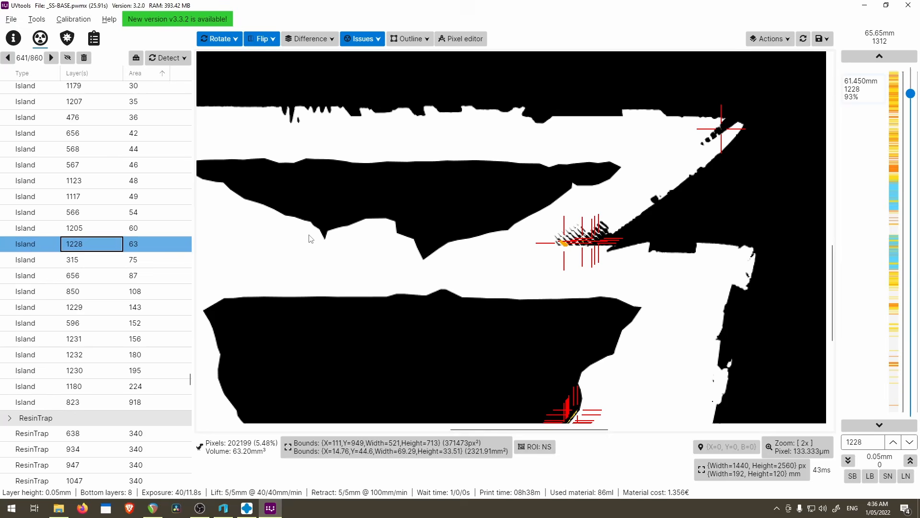
# Step: Select the layer 1205 island of area 60 in UVtools and examine its position beside the pointed wall section
pyautogui.doubleClick(70, 232)
pyautogui.scroll(-11, 400, 257)
pyautogui.scroll(9, 460, 269)
pyautogui.moveTo(504, 353); pyautogui.dragTo(343, 48)
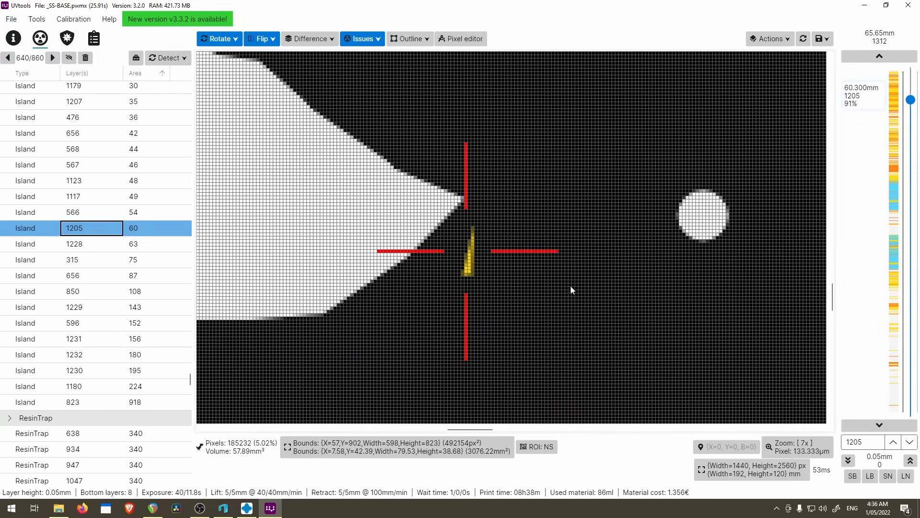
# Step: In CHITUBOX, expose layer 1206 from underneath and place a heavy support on the small island beside the pointed wall
pyautogui.hotkey('alt', 'Tab')
pyautogui.scroll(5, 256, 124)
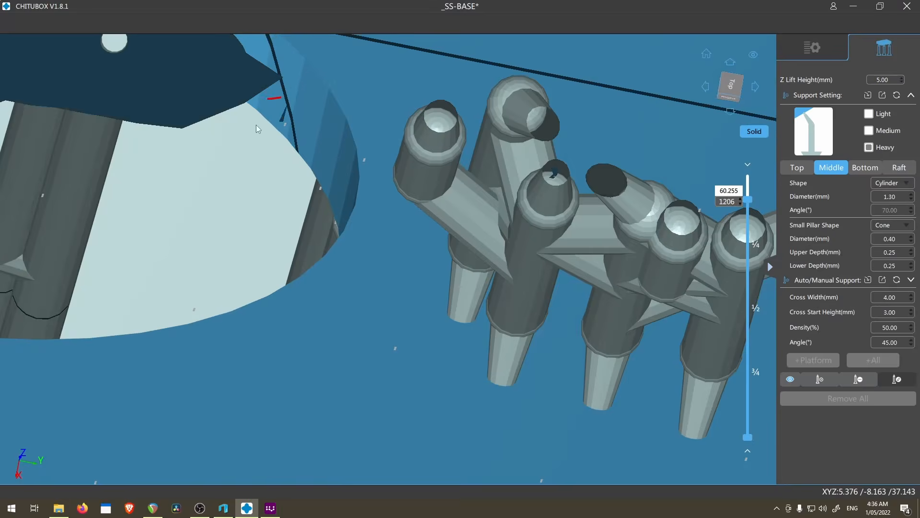
pyautogui.moveTo(748, 437); pyautogui.dragTo(748, 261)
pyautogui.scroll(-5, 430, 304)
pyautogui.moveTo(430, 304); pyautogui.dragTo(550, 130, button='right')
pyautogui.scroll(5, 550, 130)
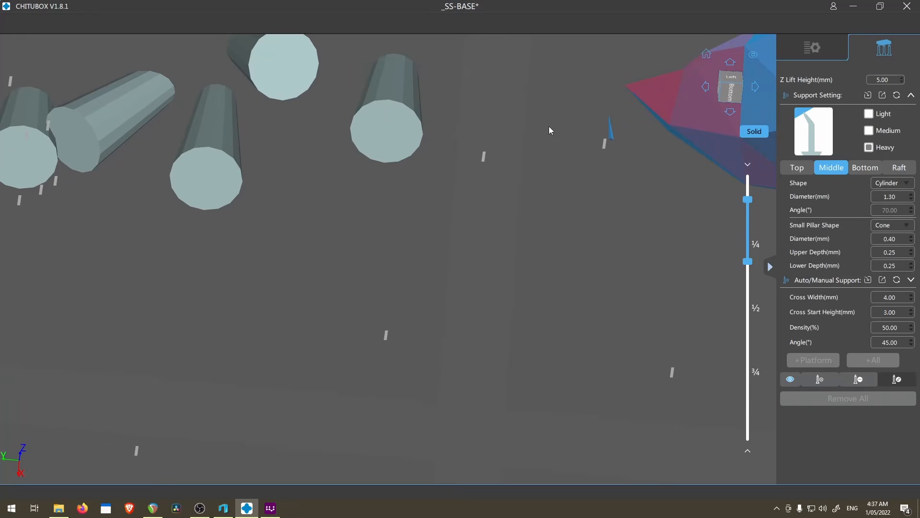
pyautogui.click(611, 135)
pyautogui.moveTo(748, 201); pyautogui.dragTo(747, 199)
pyautogui.click(473, 152)
# Step: Check the layer 1117 island of area 49 in UVtools, then add a heavy support beside the existing one there in CHITUBOX
pyautogui.hotkey('alt', 'Tab')
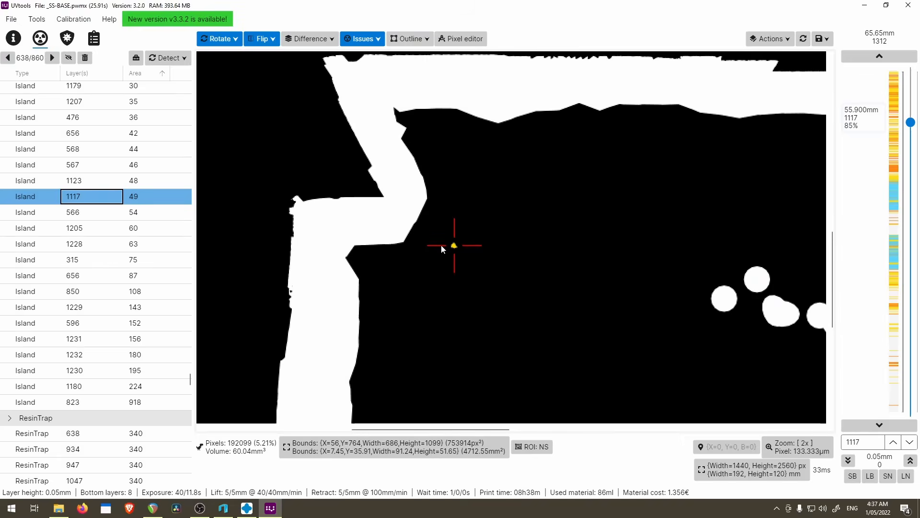
pyautogui.hotkey('alt', 'Tab')
pyautogui.moveTo(748, 197); pyautogui.dragTo(748, 219)
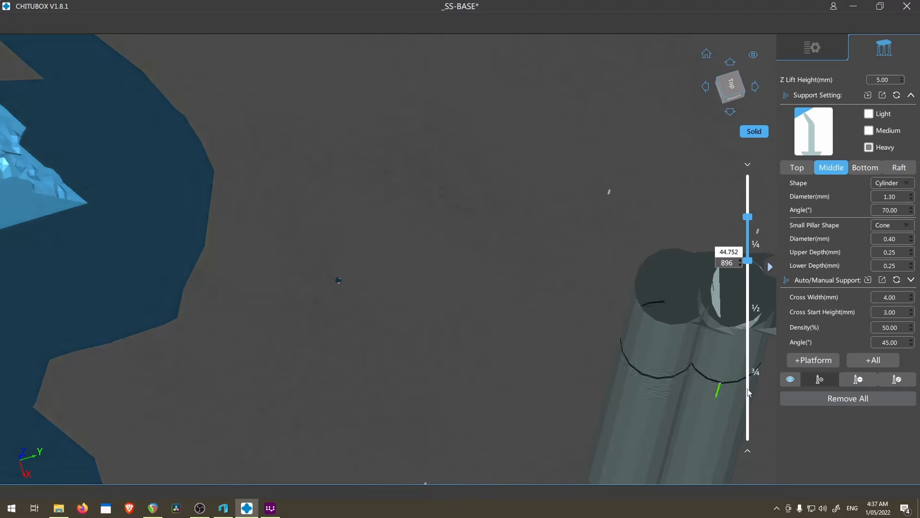
pyautogui.scroll(-3, 624, 344)
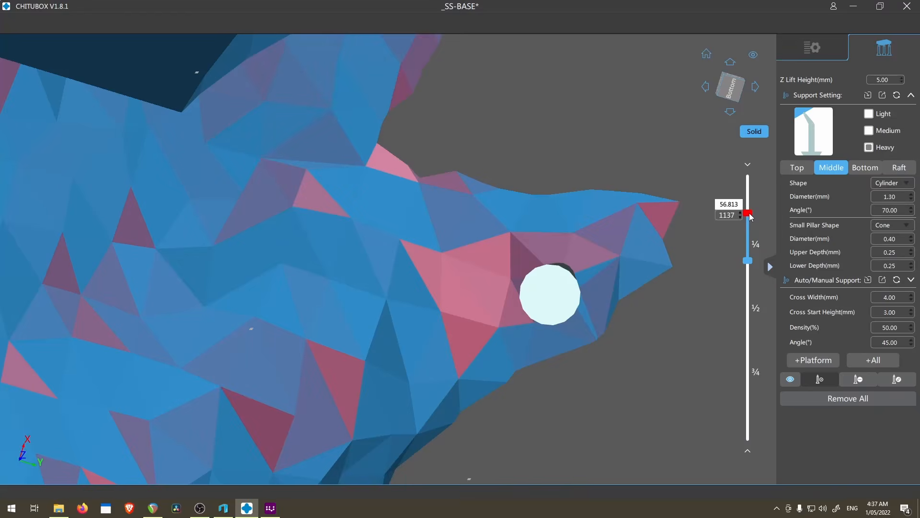
pyautogui.moveTo(750, 214); pyautogui.dragTo(750, 220)
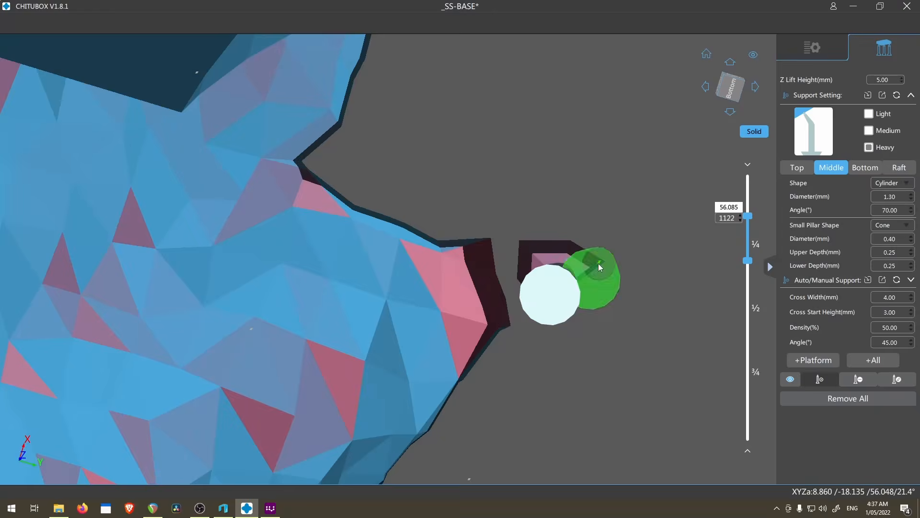
pyautogui.click(591, 278)
pyautogui.click(469, 286)
pyautogui.scroll(-10, 592, 294)
pyautogui.moveTo(587, 294); pyautogui.dragTo(637, 361, button='right')
pyautogui.moveTo(671, 261); pyautogui.dragTo(430, 261, button='middle')
pyautogui.scroll(-3, 429, 261)
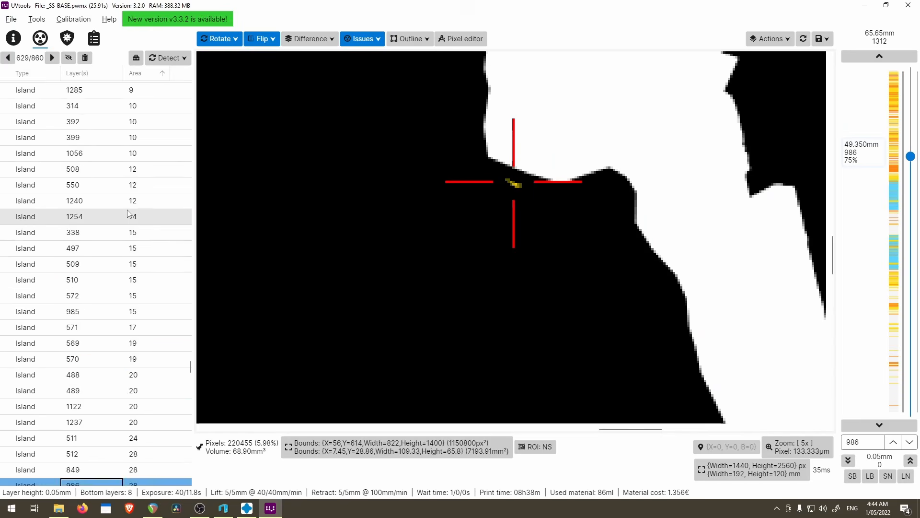
# Step: Select the layer 488 island of area 20 in UVtools, and review the fully supported SS-BASE model in CHITUBOX
pyautogui.click(92, 374)
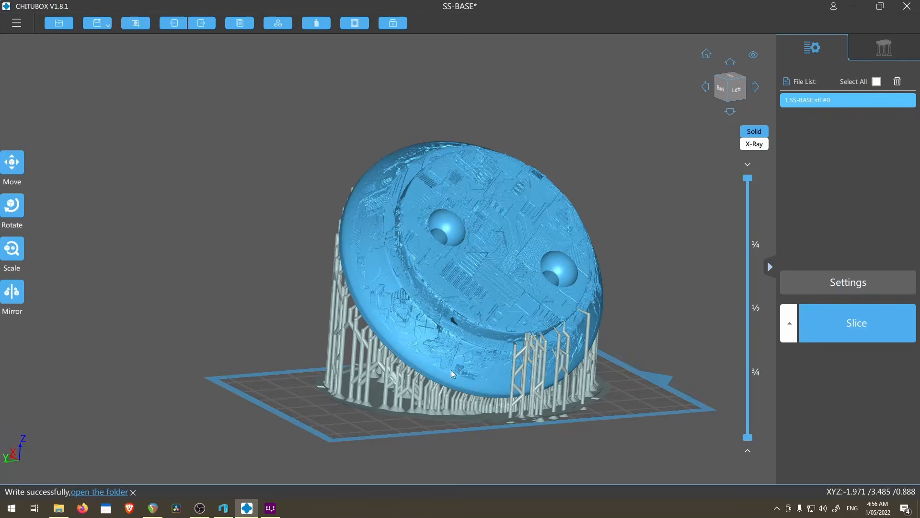
pyautogui.scroll(3, 504, 329)
pyautogui.scroll(-3, 504, 330)
pyautogui.moveTo(504, 330); pyautogui.dragTo(484, 303, button='right')
pyautogui.click(309, 140)
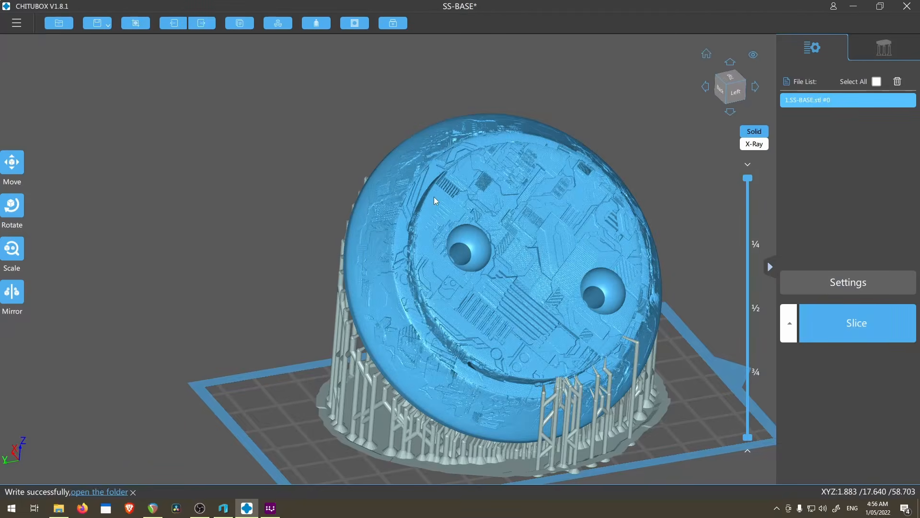
# Step: Close the SS-BASE project and relaunch CHITUBOX with an empty build plate
pyautogui.click(914, 13)
pyautogui.click(421, 274)
pyautogui.click(10, 508)
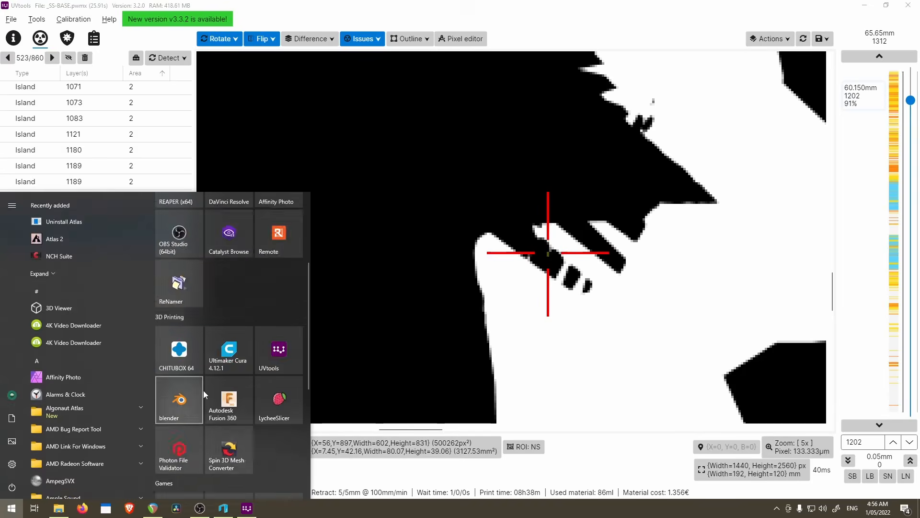
pyautogui.scroll(5, 226, 380)
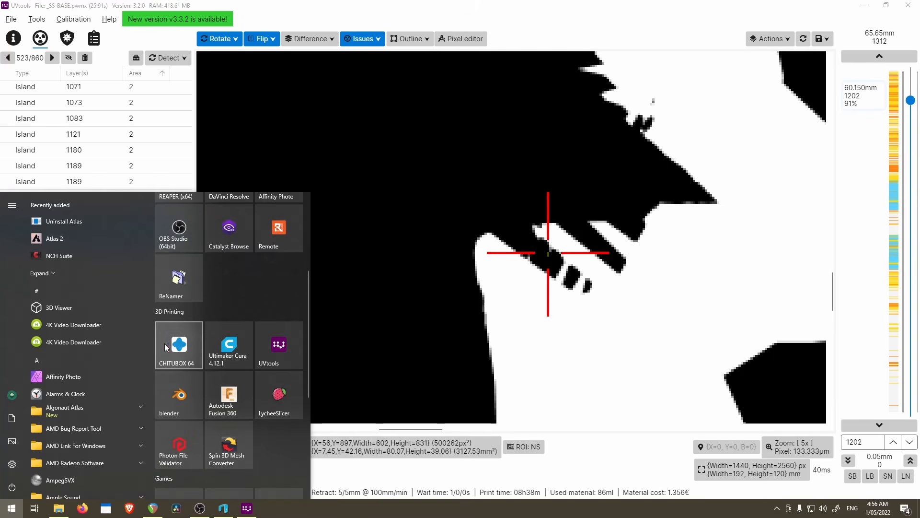
pyautogui.click(165, 343)
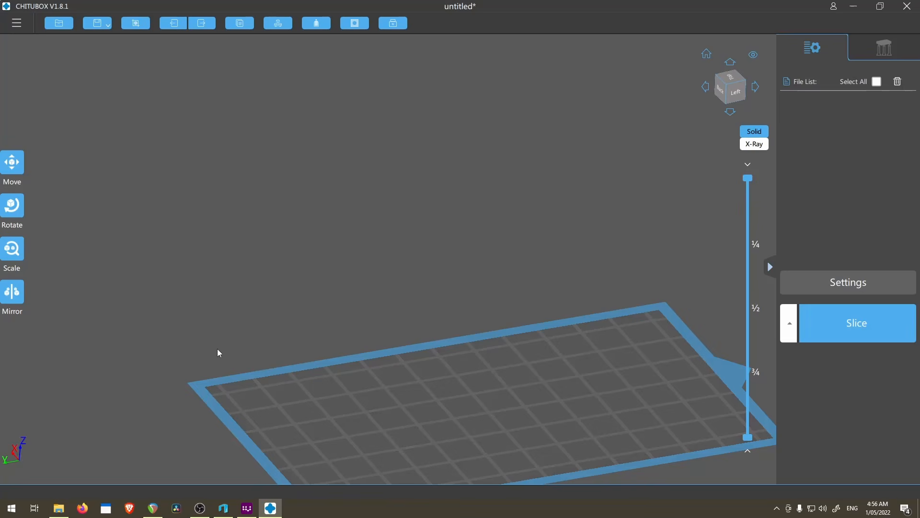
# Step: Load SS-BODY.stl from the Techno Sun goddess folder onto the build plate
pyautogui.click(59, 509)
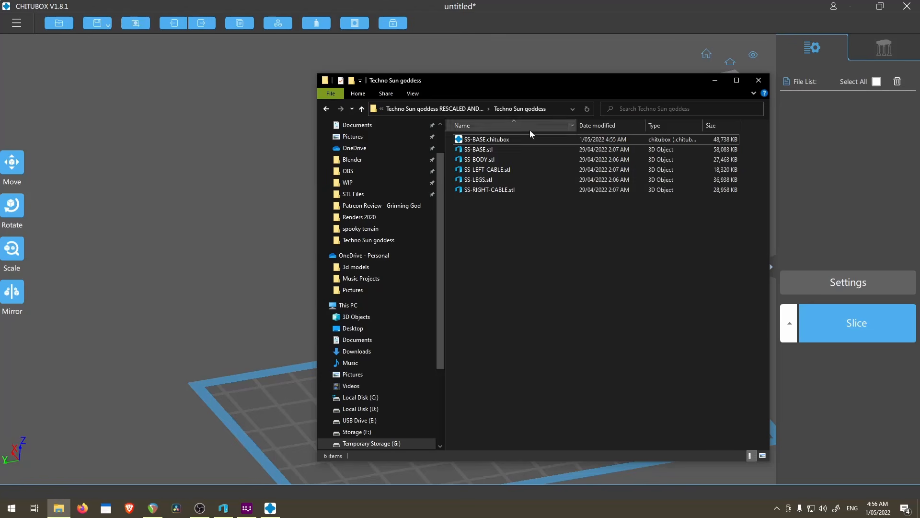
pyautogui.click(480, 159)
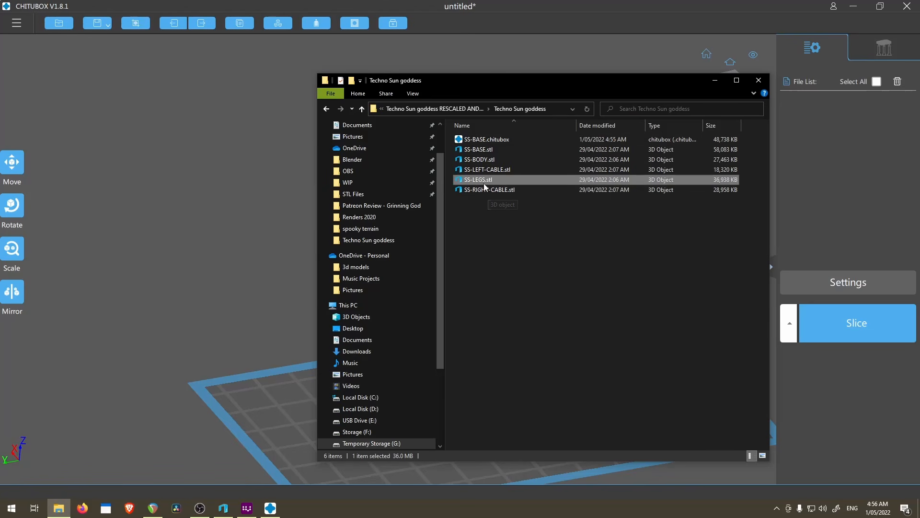
pyautogui.moveTo(477, 165); pyautogui.dragTo(277, 477)
# Step: Hide all but the lowest layers of the body and locate where the lower hand and forearm begin
pyautogui.scroll(-5, 392, 384)
pyautogui.moveTo(391, 384); pyautogui.dragTo(714, 275, button='right')
pyautogui.scroll(4, 405, 422)
pyautogui.moveTo(748, 178); pyautogui.dragTo(748, 431)
pyautogui.moveTo(604, 269); pyautogui.dragTo(461, 345, button='right')
pyautogui.scroll(5, 455, 350)
pyautogui.moveTo(441, 361); pyautogui.dragTo(548, 287, button='middle')
pyautogui.moveTo(748, 435); pyautogui.dragTo(748, 424)
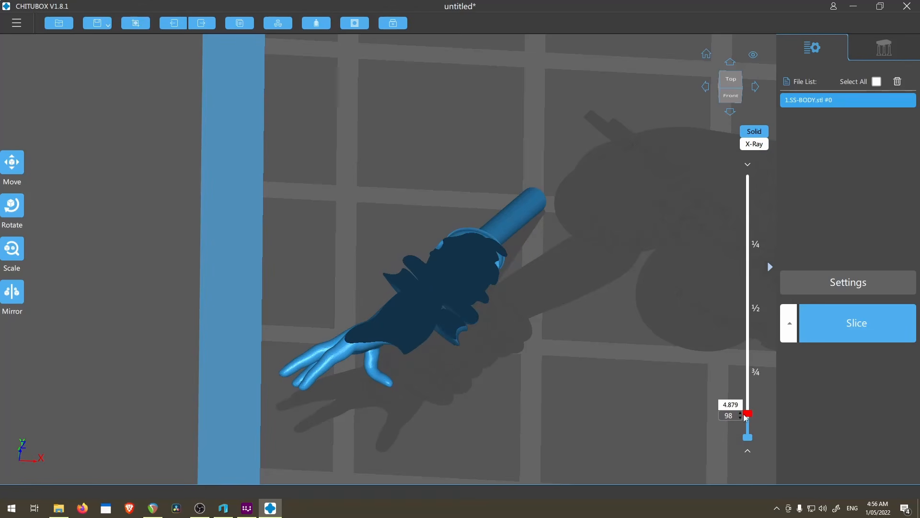
# Step: Raise the upper layer limit to about 110 and step through nearby layers to examine the lower forearm cross-section
pyautogui.moveTo(744, 413); pyautogui.dragTo(744, 411)
pyautogui.press('Down')
pyautogui.press('Down')
pyautogui.press('Down')
pyautogui.scroll(-3, 536, 265)
pyautogui.moveTo(536, 264); pyautogui.dragTo(458, 308, button='middle')
pyautogui.scroll(-5, 459, 308)
pyautogui.press('Up')
pyautogui.press('Up')
pyautogui.press('Up')
pyautogui.press('Up')
pyautogui.press('Up')
pyautogui.press('Up')
pyautogui.press('Up')
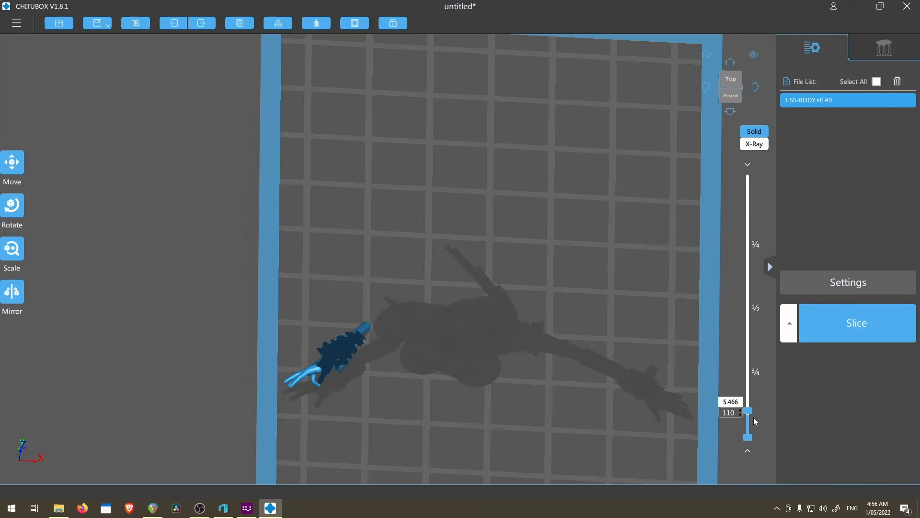
# Step: Restore the full layer range and examine the body's arms, torso and headdress from several sides
pyautogui.moveTo(756, 370); pyautogui.dragTo(646, 127)
pyautogui.press('Up')
pyautogui.press('Up')
pyautogui.press('Up')
pyautogui.press('Up')
pyautogui.scroll(-2, 632, 265)
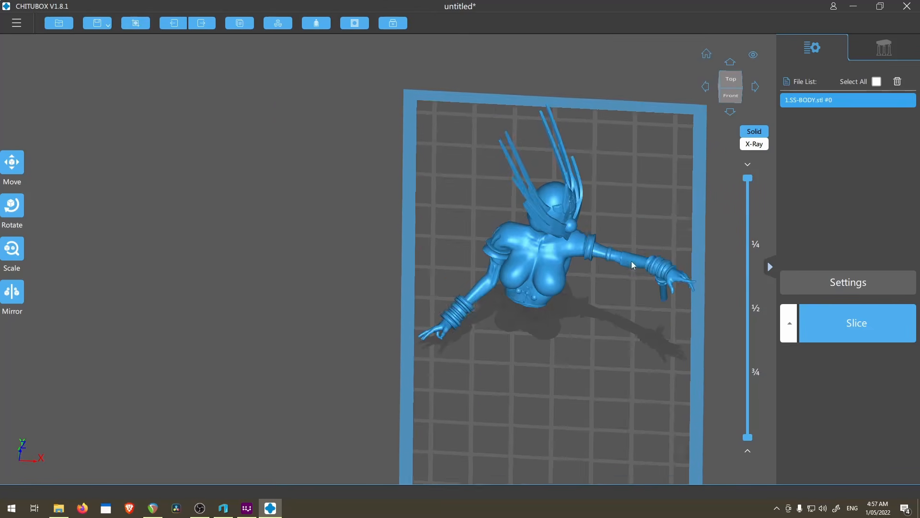
pyautogui.moveTo(632, 265); pyautogui.dragTo(592, 216, button='right')
pyautogui.scroll(7, 616, 302)
pyautogui.moveTo(616, 305); pyautogui.dragTo(614, 368, button='middle')
pyautogui.moveTo(615, 369); pyautogui.dragTo(623, 257, button='right')
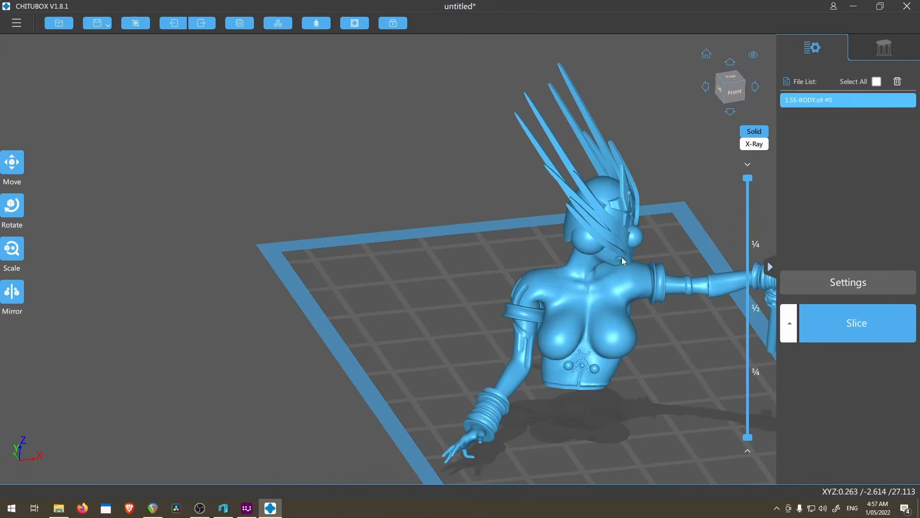
pyautogui.moveTo(613, 215); pyautogui.dragTo(579, 244, button='right')
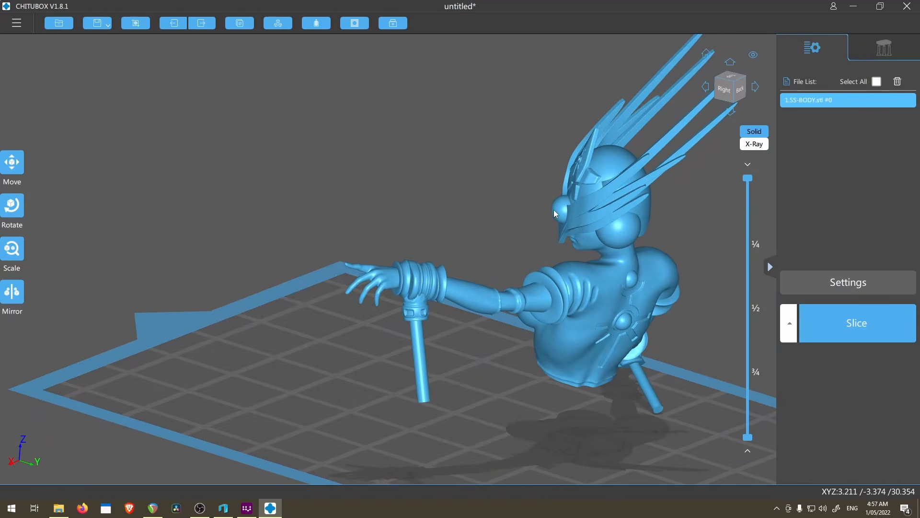
# Step: Lower the upper layer limit to mid-height and step between layers 531 and 511 to examine the torso's shoulder cross-section
pyautogui.moveTo(621, 124); pyautogui.dragTo(629, 220, button='right')
pyautogui.moveTo(748, 186); pyautogui.dragTo(727, 311)
pyautogui.moveTo(695, 294); pyautogui.dragTo(689, 318, button='right')
pyautogui.scroll(5, 568, 281)
pyautogui.press('Down')
pyautogui.press('Down')
pyautogui.press('Down')
pyautogui.press('Down')
pyautogui.press('Down')
pyautogui.press('Down')
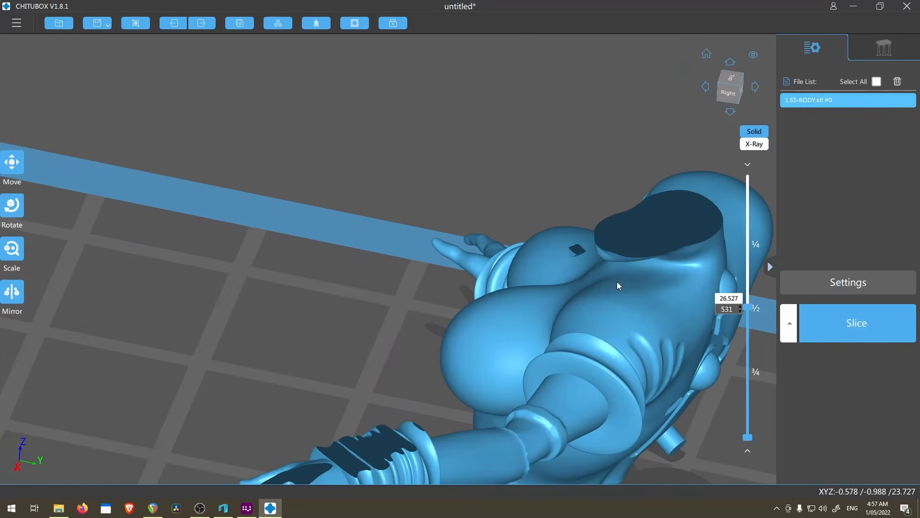
pyautogui.press('Up')
pyautogui.press('Up')
pyautogui.press('Up')
pyautogui.press('Up')
pyautogui.press('Up')
pyautogui.press('Up')
pyautogui.press('Up')
pyautogui.press('Up')
pyautogui.press('Up')
pyautogui.press('Up')
pyautogui.press('Up')
pyautogui.press('Up')
pyautogui.press('Up')
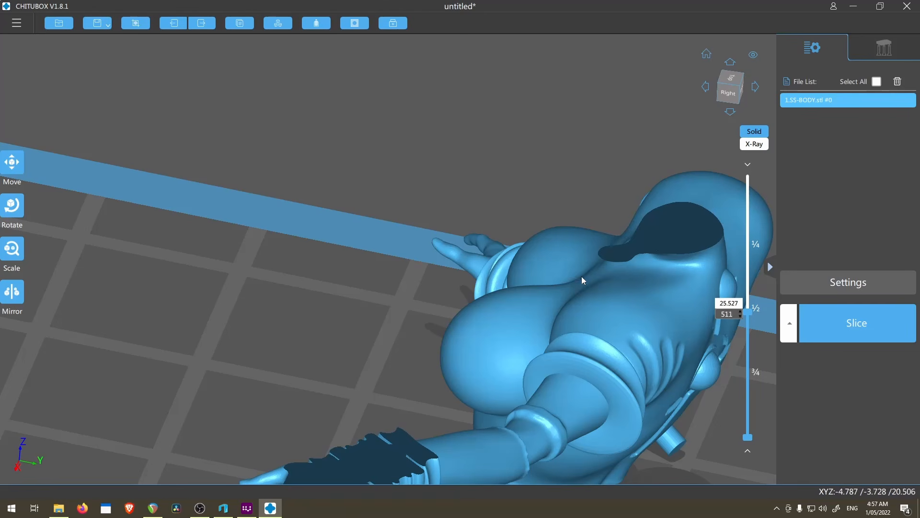
# Step: Step the upper layer limit up from 511 to 525 to locate where the face guard's lower tip begins
pyautogui.press('Up')
pyautogui.press('Up')
pyautogui.press('Up')
pyautogui.press('Up')
pyautogui.press('Up')
pyautogui.press('Up')
pyautogui.press('Up')
pyautogui.press('Up')
pyautogui.press('Up')
pyautogui.press('Up')
pyautogui.press('Up')
pyautogui.press('Up')
pyautogui.press('Up')
pyautogui.press('Up')
pyautogui.press('Up')
pyautogui.press('Up')
pyautogui.press('Up')
pyautogui.press('Up')
pyautogui.press('Up')
pyautogui.press('Up')
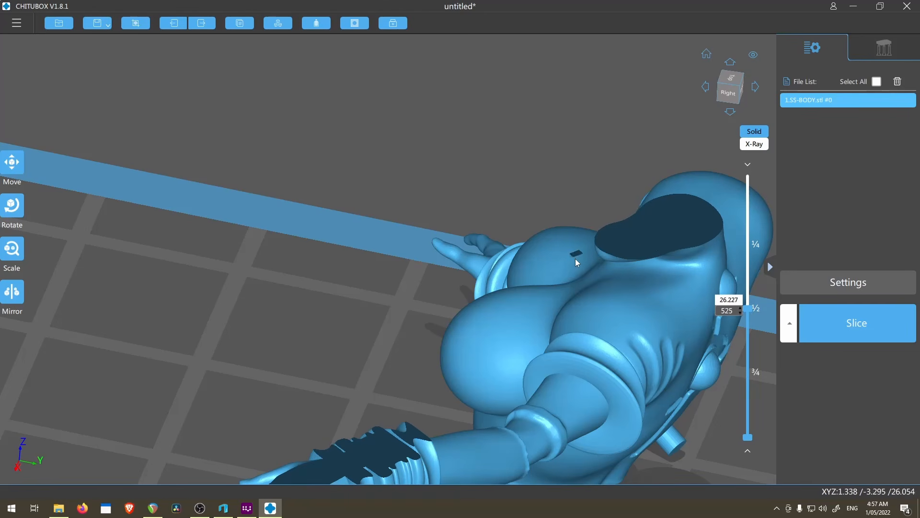
# Step: Move the upper layer limit to 543 to examine the new head islands forming beside the neck cross-section
pyautogui.moveTo(631, 268); pyautogui.dragTo(506, 322, button='middle')
pyautogui.press('Down')
pyautogui.press('Down')
pyautogui.press('Down')
pyautogui.press('Down')
pyautogui.press('Down')
pyautogui.press('Down')
pyautogui.press('Down')
pyautogui.press('Down')
pyautogui.press('Down')
pyautogui.press('Down')
pyautogui.press('Down')
pyautogui.press('Down')
pyautogui.press('Down')
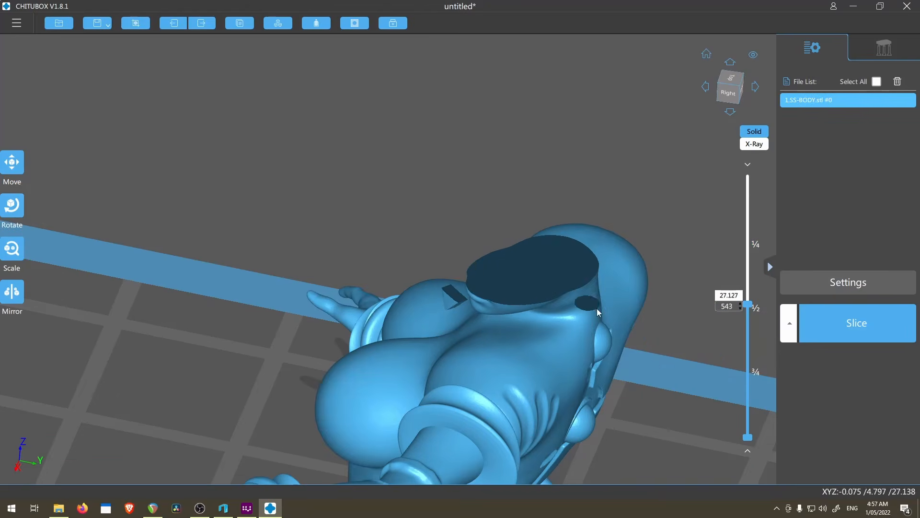
# Step: Raise the upper layer limit to about 562 and step through nearby layers to examine where the head pieces join
pyautogui.moveTo(750, 305)
pyautogui.mouseDown()
pyautogui.moveTo(751, 289)
pyautogui.moveTo(746, 303)
pyautogui.mouseUp()
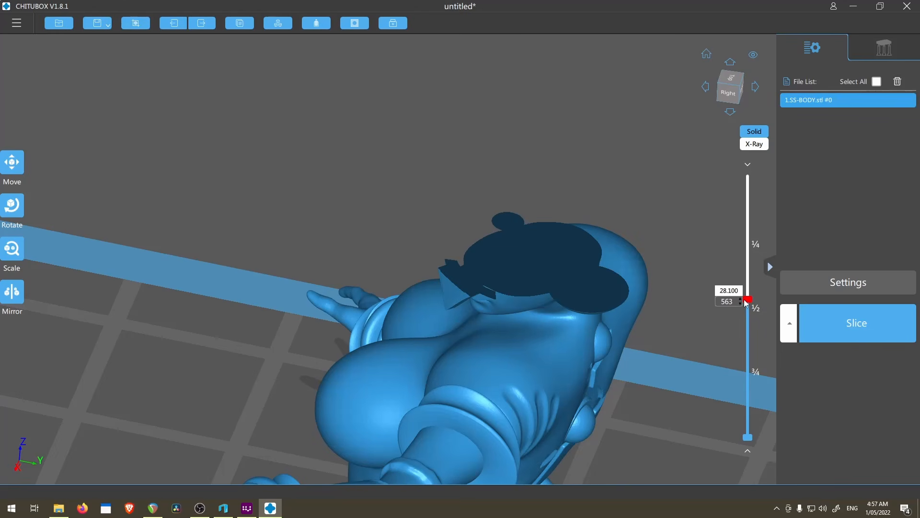
pyautogui.press('Up')
pyautogui.press('Up')
pyautogui.press('Up')
pyautogui.press('Up')
pyautogui.press('Up')
pyautogui.press('Up')
pyautogui.press('Up')
pyautogui.press('Up')
pyautogui.press('Up')
pyautogui.press('Up')
pyautogui.press('Up')
pyautogui.press('Up')
pyautogui.press('Up')
pyautogui.press('Up')
pyautogui.press('Up')
pyautogui.press('Up')
pyautogui.press('Up')
pyautogui.press('Up')
pyautogui.press('Up')
pyautogui.press('Up')
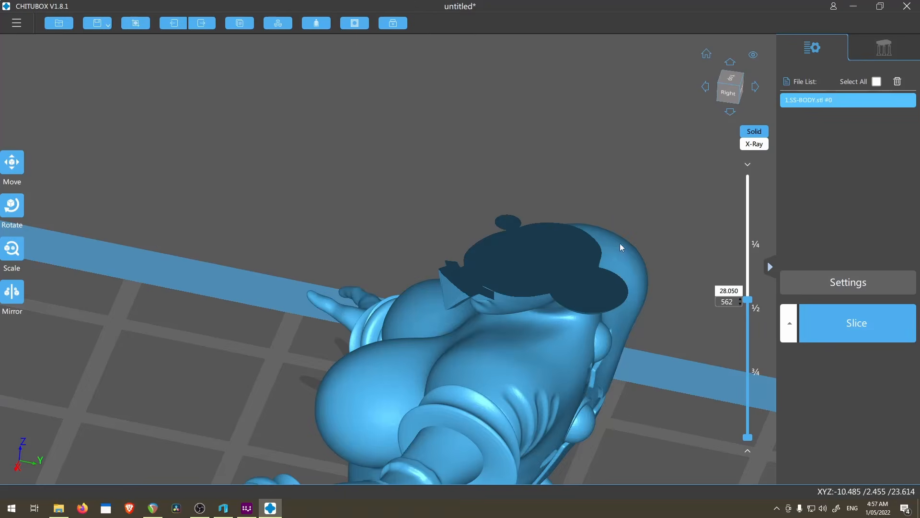
# Step: Restore the full layer range and examine the body's headdress, arms and outstretched hand from several sides
pyautogui.scroll(4, 566, 191)
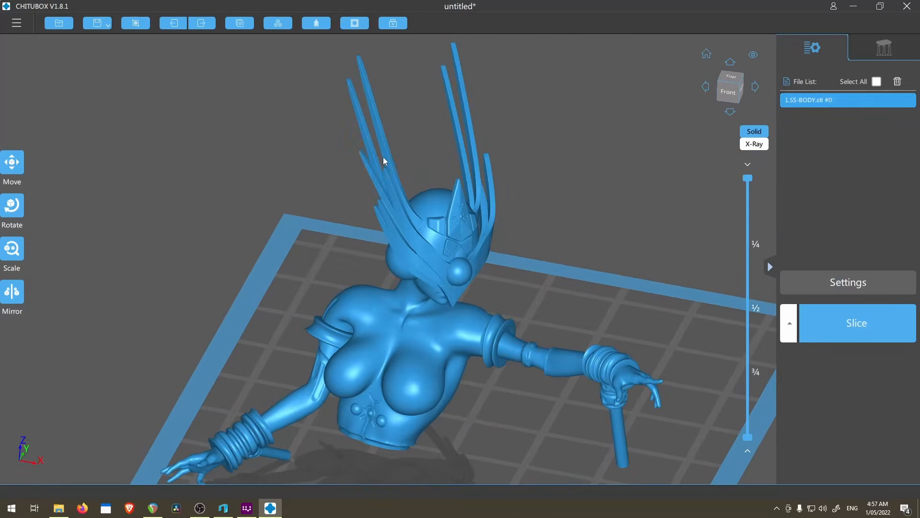
pyautogui.scroll(-3, 389, 175)
pyautogui.moveTo(401, 209); pyautogui.dragTo(434, 230, button='right')
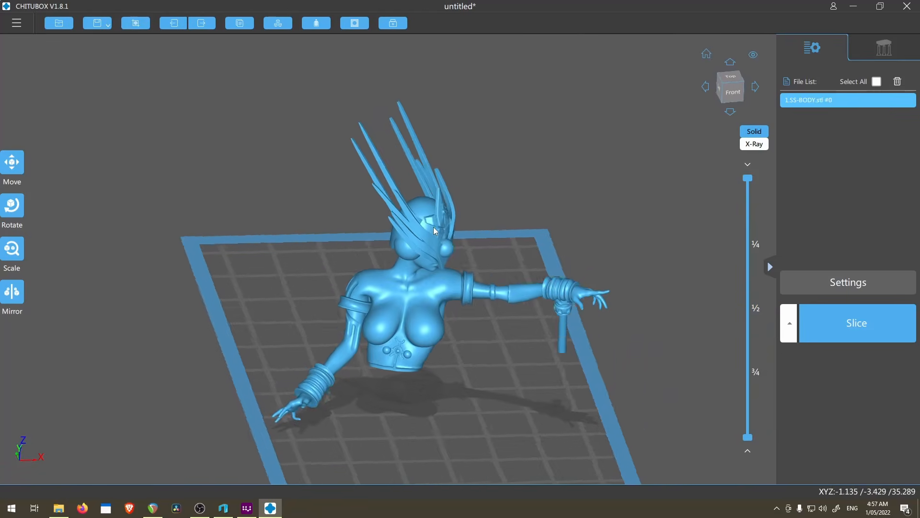
pyautogui.scroll(5, 425, 331)
pyautogui.moveTo(425, 332); pyautogui.dragTo(512, 309, button='middle')
pyautogui.moveTo(512, 309); pyautogui.dragTo(352, 308, button='right')
pyautogui.scroll(4, 264, 191)
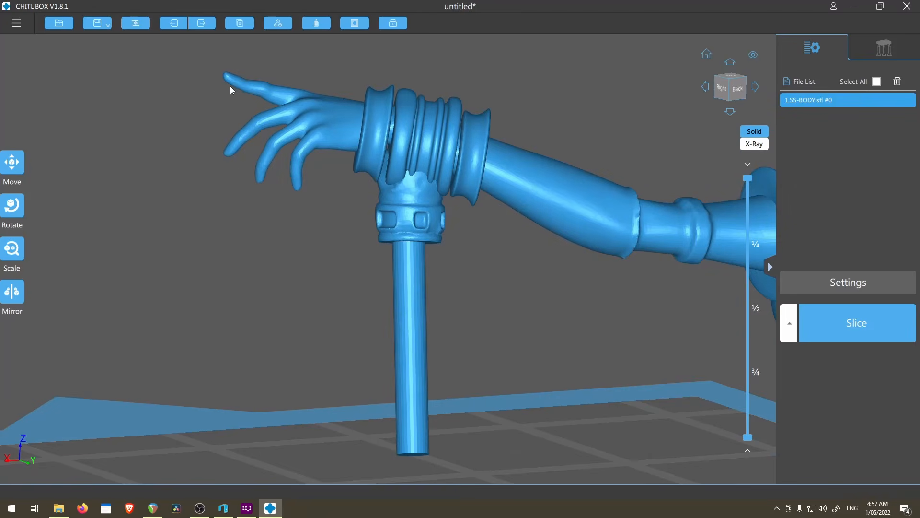
pyautogui.scroll(-5, 444, 268)
pyautogui.moveTo(444, 268); pyautogui.dragTo(312, 307, button='right')
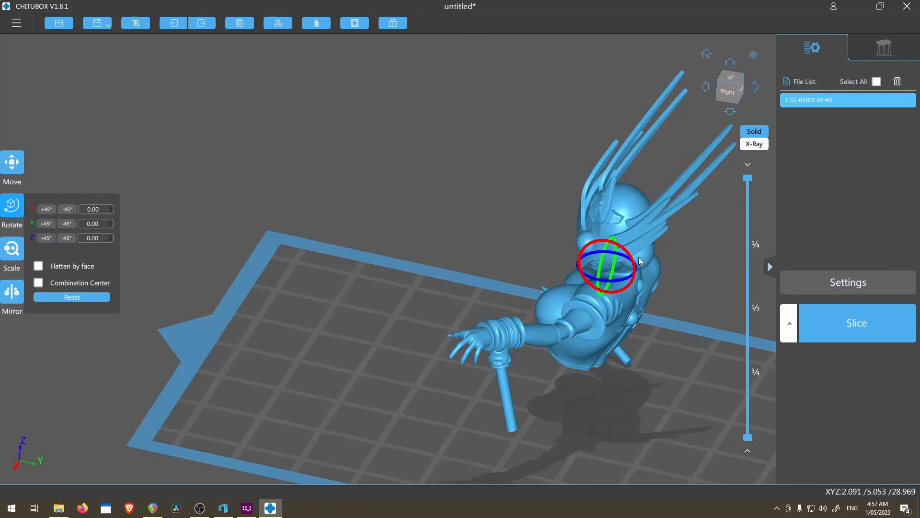
# Step: Tilt the body forward to 41° about the X axis
pyautogui.moveTo(632, 260); pyautogui.dragTo(631, 277)
pyautogui.click(657, 330)
pyautogui.moveTo(658, 331); pyautogui.dragTo(433, 283, button='right')
pyautogui.scroll(5, 569, 338)
pyautogui.scroll(-5, 570, 330)
pyautogui.moveTo(535, 230); pyautogui.dragTo(531, 267)
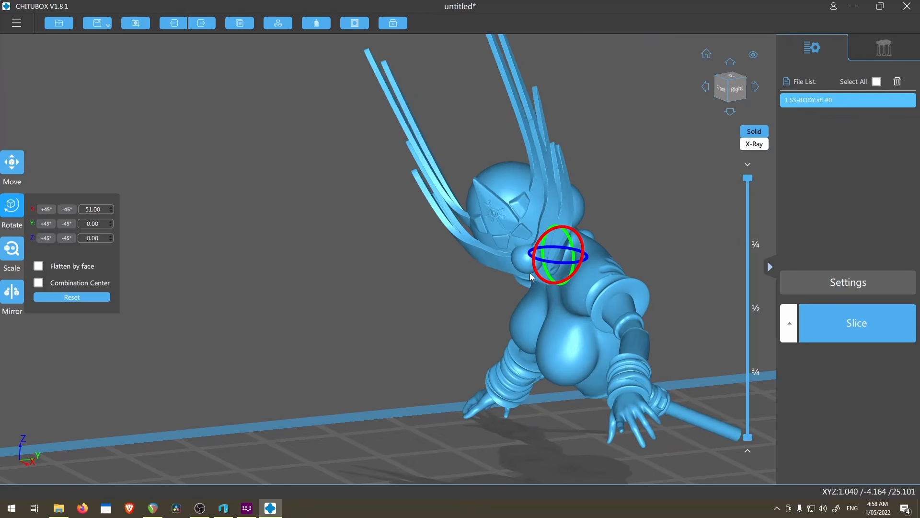
# Step: Lower the upper layer limit to the tilted body's hand and step from layer 62 to 80 to examine the fingers and wrist
pyautogui.moveTo(522, 320); pyautogui.dragTo(504, 361, button='right')
pyautogui.scroll(5, 500, 377)
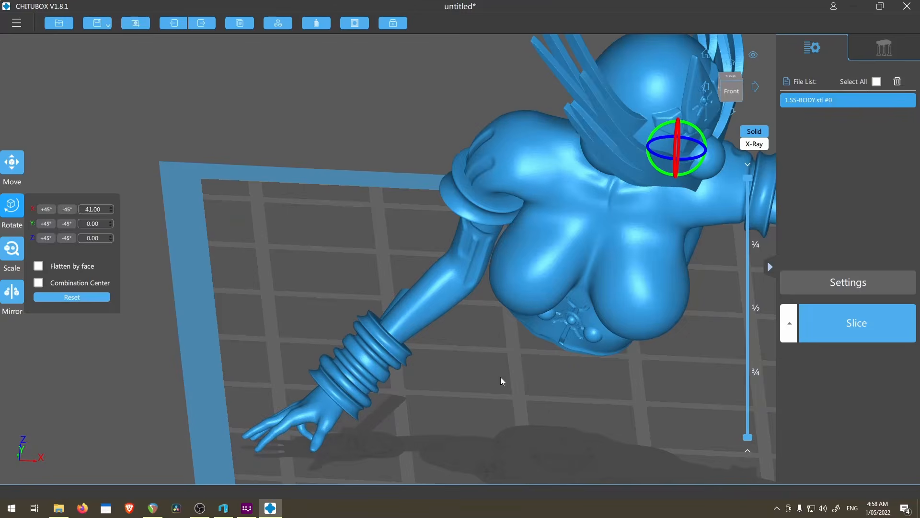
pyautogui.moveTo(749, 186); pyautogui.dragTo(726, 426)
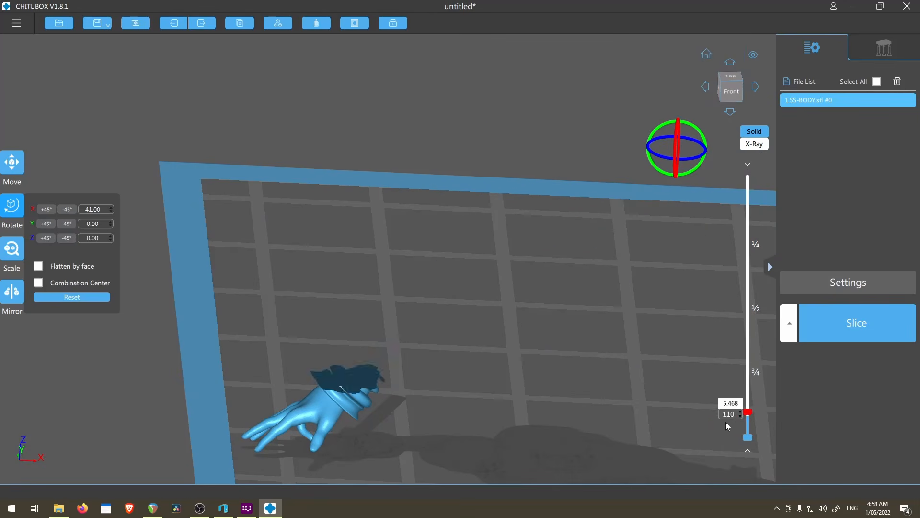
pyautogui.moveTo(717, 428); pyautogui.dragTo(477, 388, button='right')
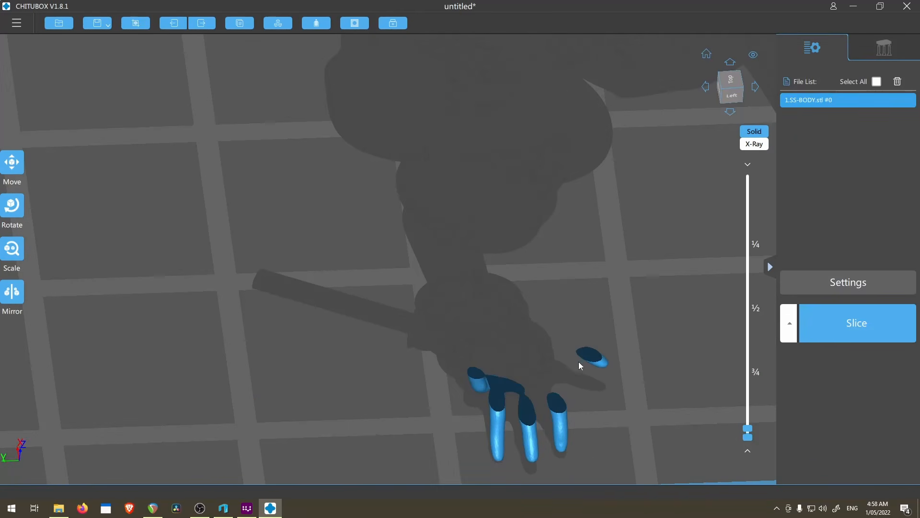
pyautogui.scroll(3, 621, 367)
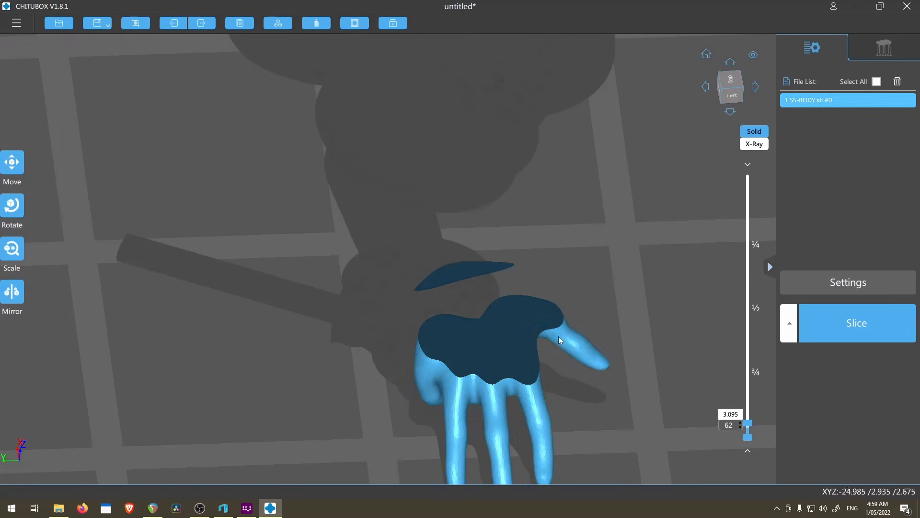
pyautogui.press('Up')
pyautogui.press('Up')
pyautogui.press('Up')
pyautogui.press('Up')
pyautogui.press('Up')
pyautogui.press('Up')
pyautogui.press('Up')
pyautogui.press('Up')
pyautogui.press('Up')
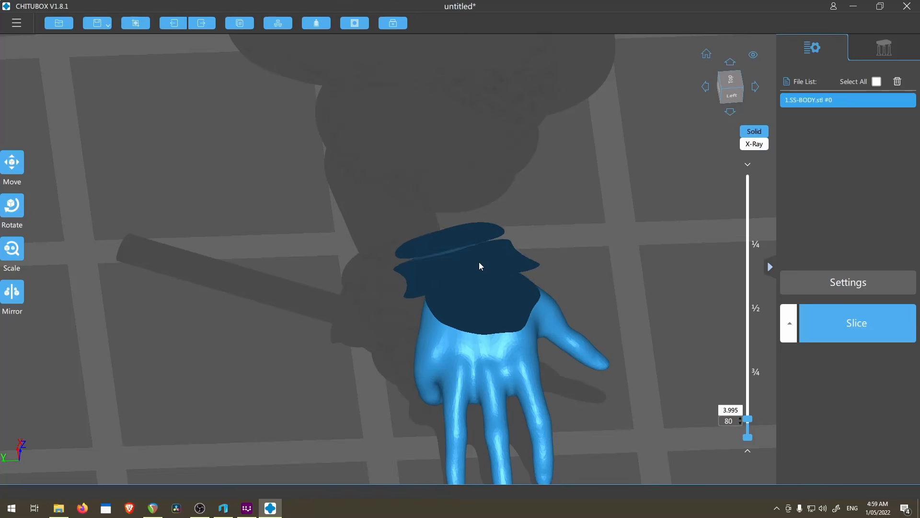
# Step: Raise the upper layer limit to 399 to examine the arm and torso, and view the whole tilted body at full layer range
pyautogui.moveTo(748, 416); pyautogui.dragTo(748, 397)
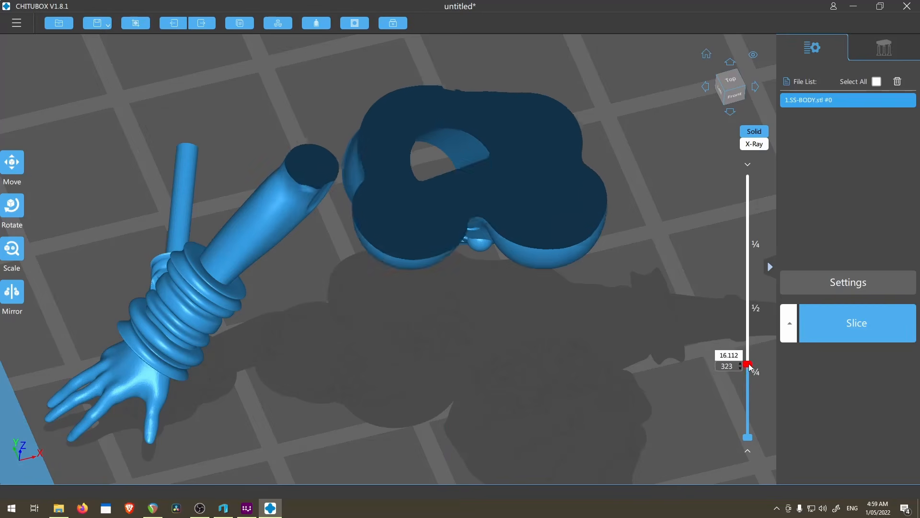
pyautogui.moveTo(749, 367); pyautogui.dragTo(749, 349)
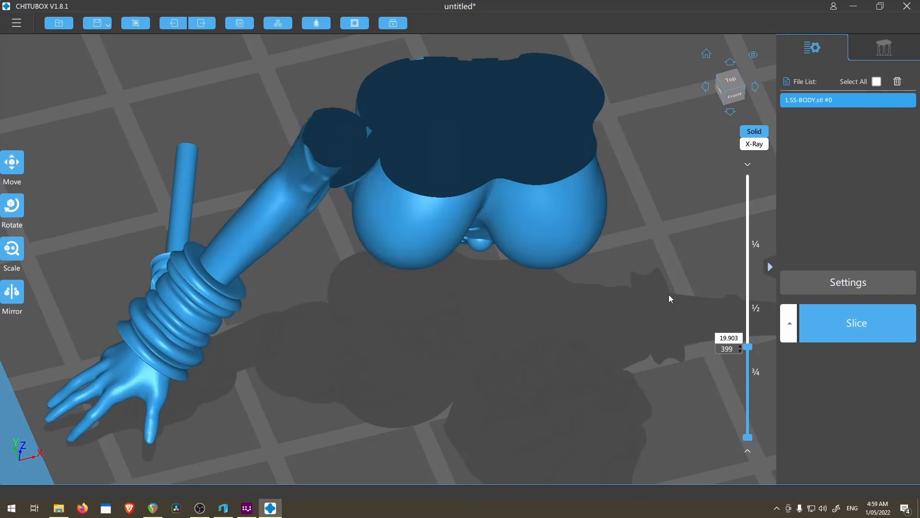
pyautogui.scroll(-5, 654, 365)
pyautogui.moveTo(653, 366); pyautogui.dragTo(697, 382, button='right')
pyautogui.scroll(5, 641, 393)
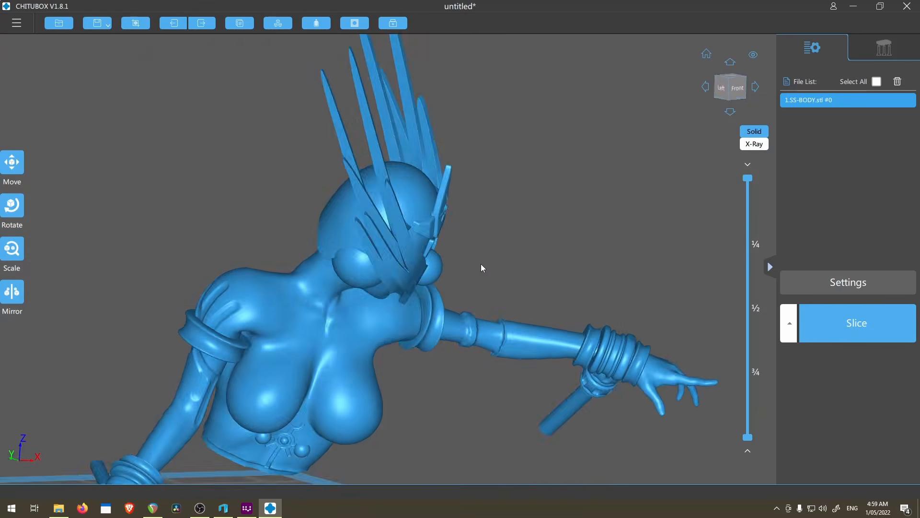
pyautogui.moveTo(481, 267); pyautogui.dragTo(464, 287, button='right')
pyautogui.scroll(-8, 464, 290)
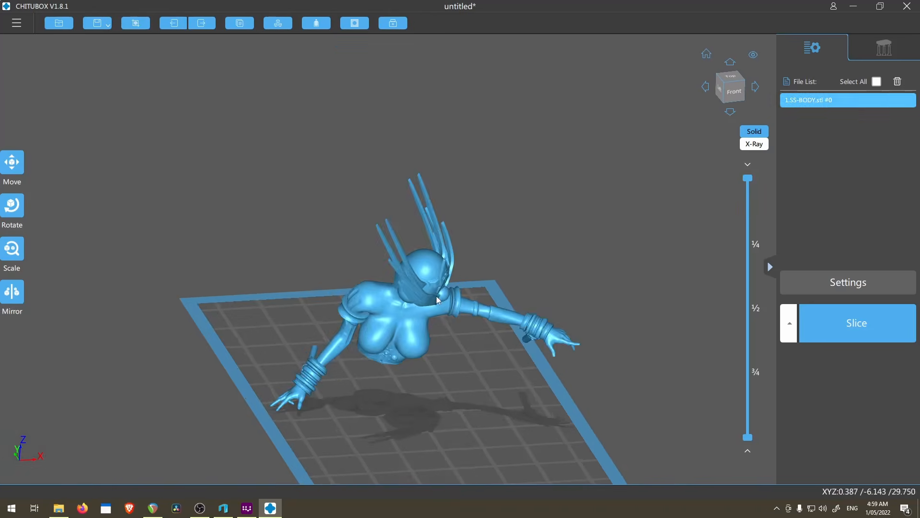
# Step: Rotate the body to -167° about the X axis so the headdress spikes point down towards the build plate
pyautogui.moveTo(464, 335); pyautogui.dragTo(517, 361, button='right')
pyautogui.click(12, 206)
pyautogui.moveTo(449, 300); pyautogui.dragTo(349, 271)
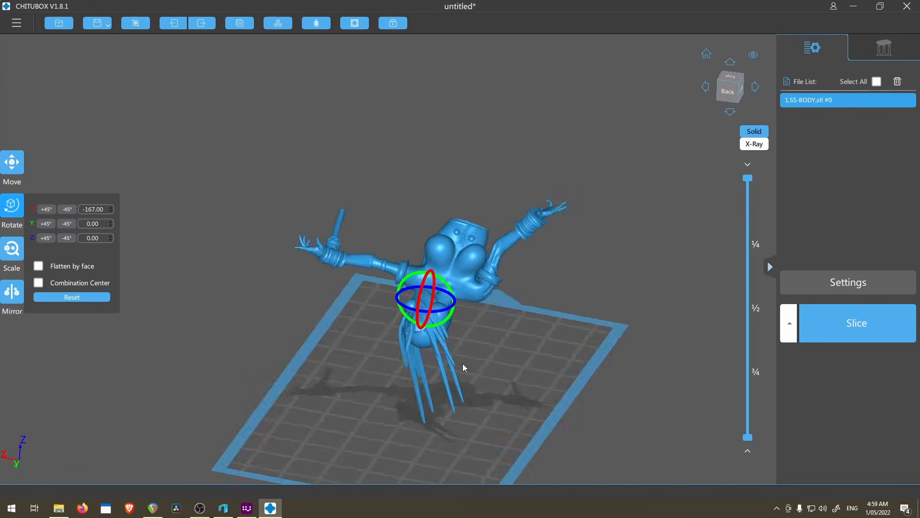
# Step: Lower the upper layer limit from the top to examine the inverted body's hands, forearms and waist
pyautogui.scroll(5, 428, 381)
pyautogui.moveTo(559, 278); pyautogui.dragTo(433, 336, button='right')
pyautogui.moveTo(427, 289); pyautogui.dragTo(509, 231, button='right')
pyautogui.scroll(4, 691, 136)
pyautogui.moveTo(746, 187); pyautogui.dragTo(729, 298)
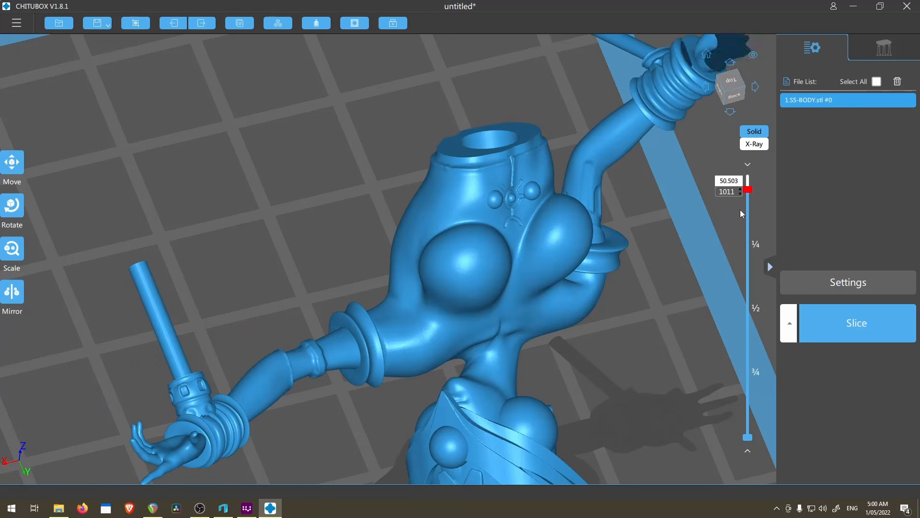
pyautogui.moveTo(740, 209); pyautogui.dragTo(738, 228)
# Step: Examine the inverted body's headdress spikes, head and arms from several sides
pyautogui.scroll(-4, 558, 248)
pyautogui.moveTo(558, 248); pyautogui.dragTo(416, 227, button='right')
pyautogui.scroll(-2, 434, 187)
pyautogui.moveTo(420, 193); pyautogui.dragTo(458, 240, button='right')
pyautogui.scroll(4, 349, 137)
pyautogui.scroll(2, 539, 303)
pyautogui.moveTo(539, 304); pyautogui.dragTo(521, 195, button='right')
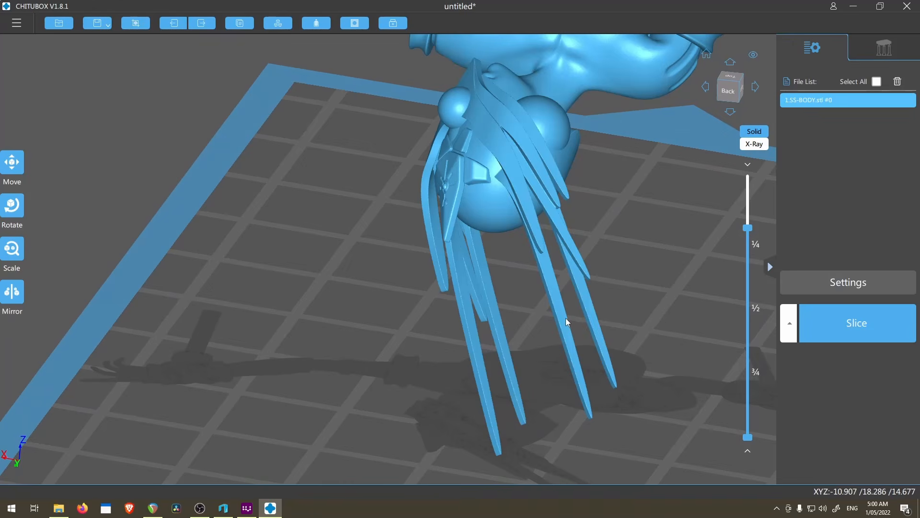
pyautogui.scroll(-3, 556, 311)
pyautogui.moveTo(554, 308); pyautogui.dragTo(536, 289, button='right')
pyautogui.scroll(-3, 545, 232)
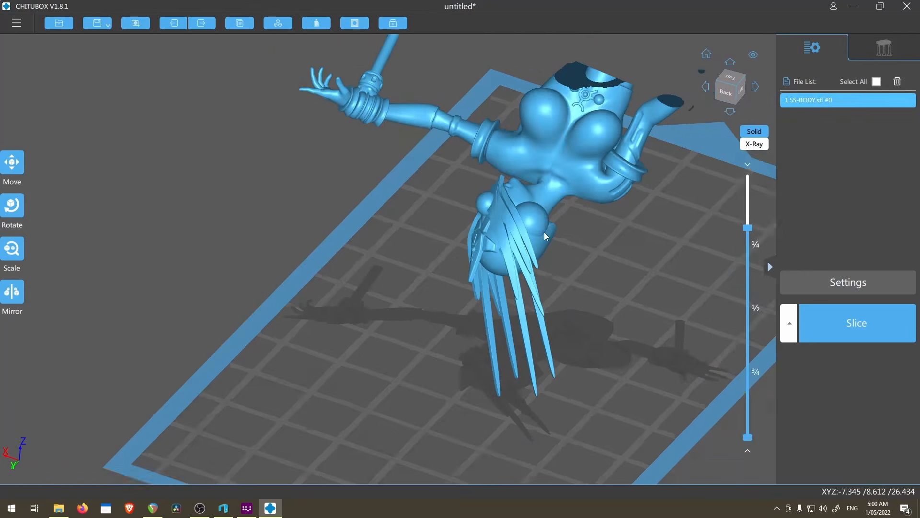
pyautogui.moveTo(545, 232); pyautogui.dragTo(652, 238, button='right')
pyautogui.scroll(5, 557, 253)
# Step: Raise the upper layer limit to about 1015 and step to layer 1013 to examine the hand and bracelet cross-section
pyautogui.moveTo(557, 253); pyautogui.dragTo(471, 272, button='right')
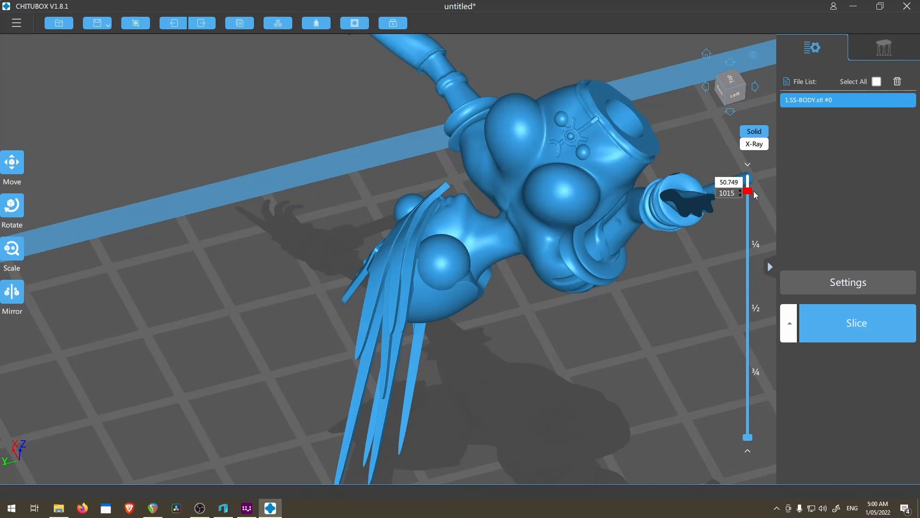
pyautogui.scroll(4, 698, 196)
pyautogui.moveTo(710, 216); pyautogui.dragTo(661, 240, button='middle')
pyautogui.press('Down')
pyautogui.press('Up')
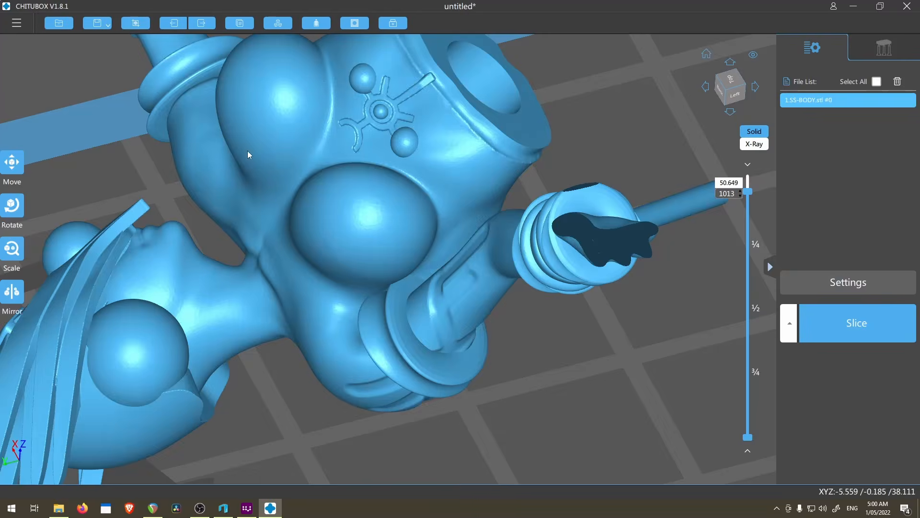
pyautogui.moveTo(248, 150); pyautogui.dragTo(419, 294, button='middle')
pyautogui.scroll(4, 329, 106)
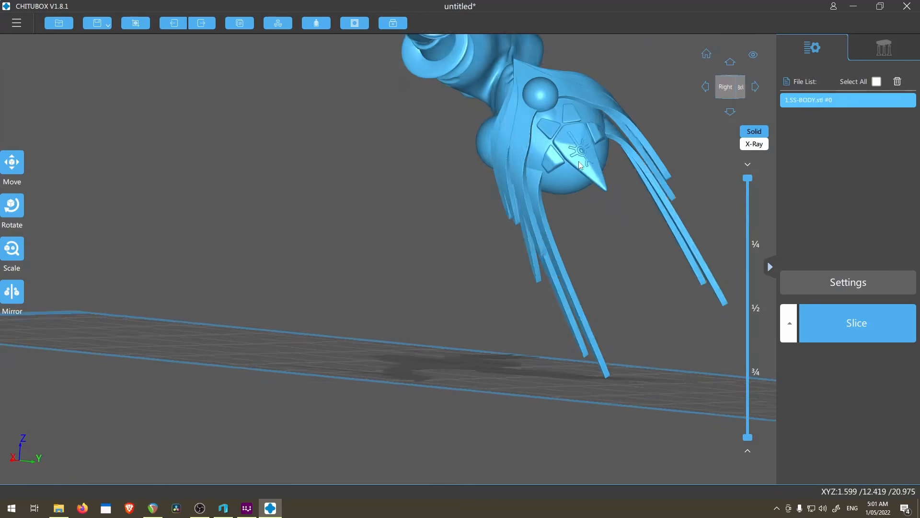
# Step: Shift the inverted body slightly on the build plate and examine the raised hand with the upper layer limit around 955
pyautogui.scroll(4, 602, 163)
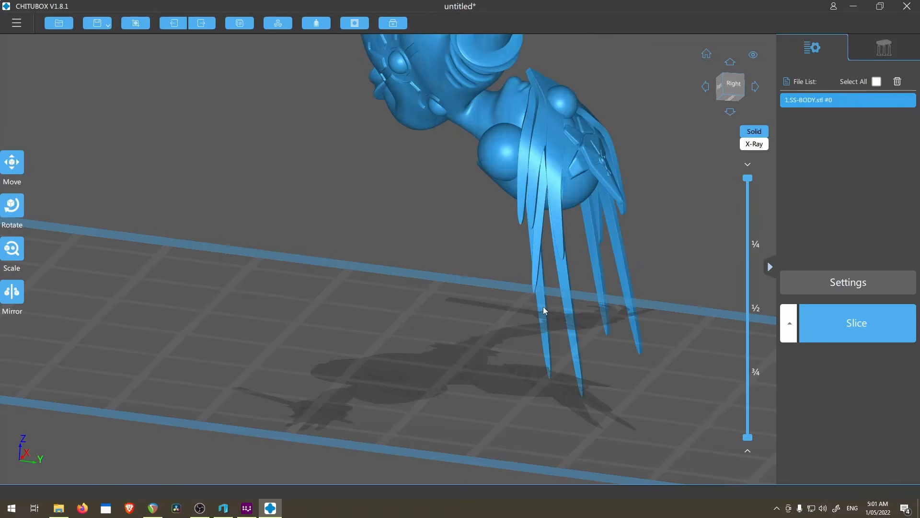
pyautogui.moveTo(553, 267); pyautogui.dragTo(581, 238, button='right')
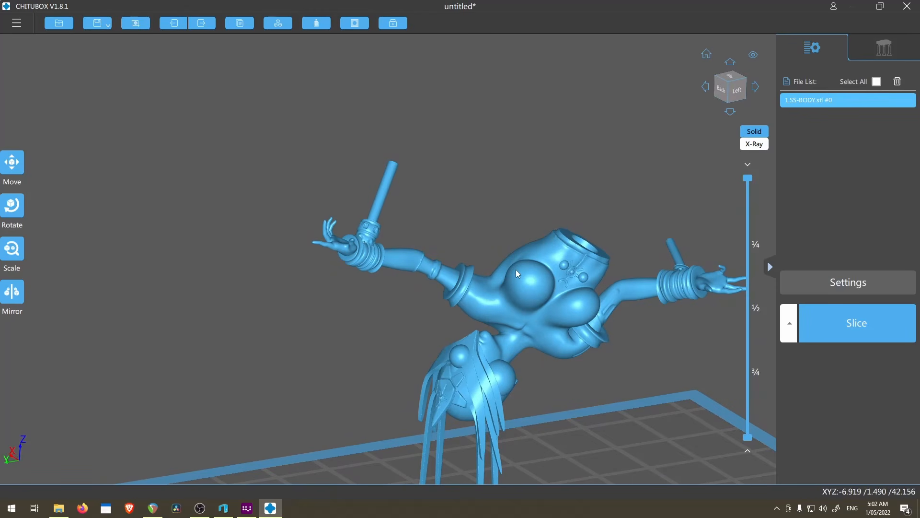
pyautogui.moveTo(516, 269); pyautogui.dragTo(465, 303, button='right')
pyautogui.moveTo(468, 329); pyautogui.dragTo(474, 323)
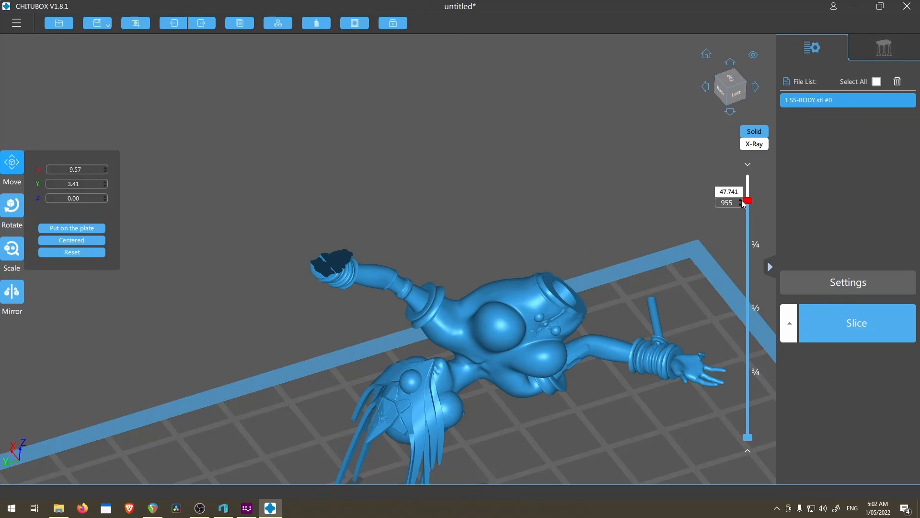
pyautogui.moveTo(605, 250); pyautogui.dragTo(491, 240, button='right')
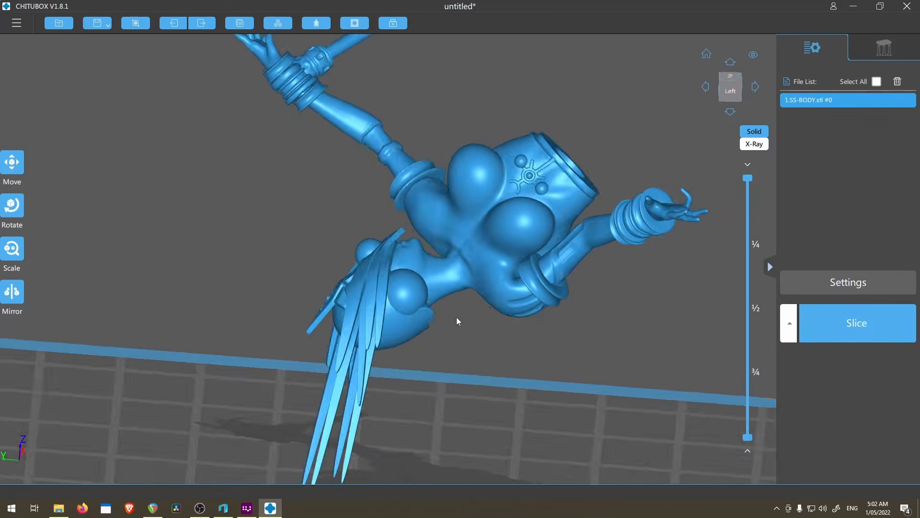
# Step: Open support editing for the body and examine the overhangs on the headdress spike tips and head from below
pyautogui.moveTo(456, 318); pyautogui.dragTo(505, 275)
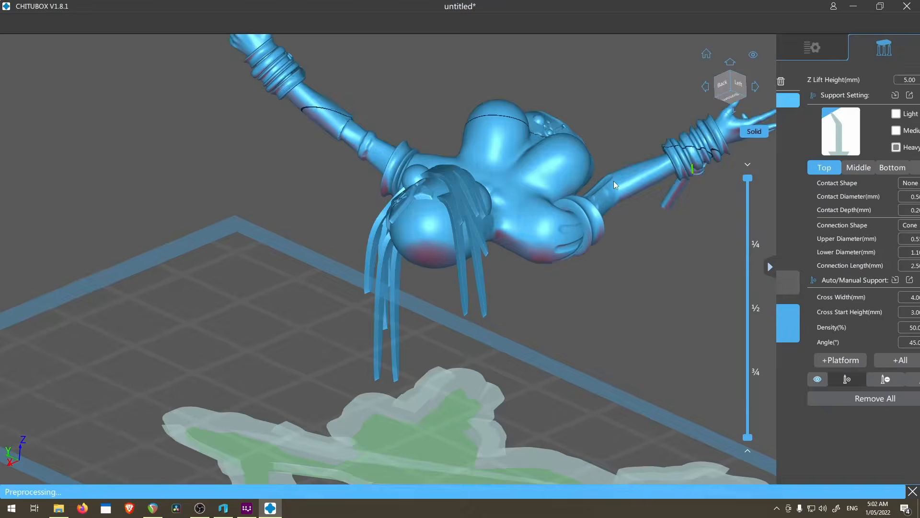
pyautogui.moveTo(628, 268); pyautogui.dragTo(620, 211, button='right')
pyautogui.scroll(5, 512, 403)
pyautogui.moveTo(512, 403)
pyautogui.mouseDown(button='right')
pyautogui.moveTo(595, 310)
pyautogui.moveTo(530, 277)
pyautogui.mouseUp(button='right')
pyautogui.scroll(5, 532, 264)
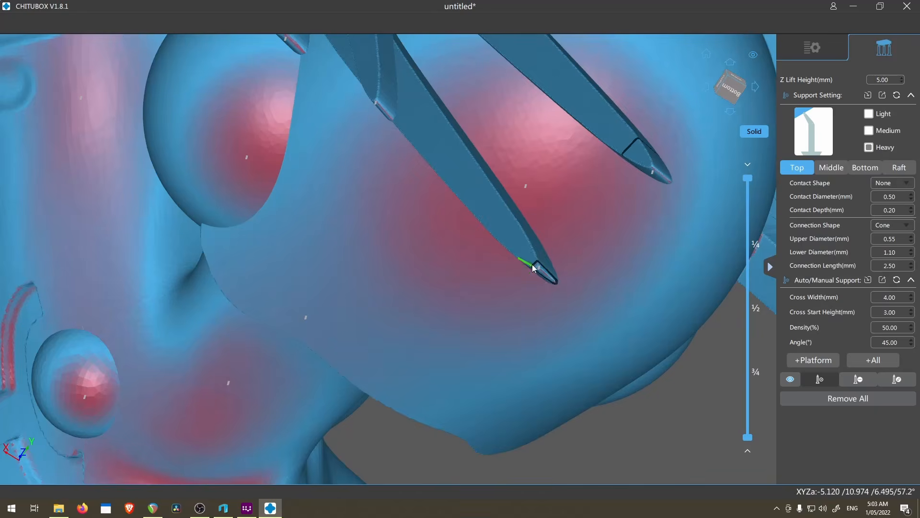
pyautogui.scroll(-10, 505, 239)
pyautogui.moveTo(367, 217); pyautogui.dragTo(576, 210, button='right')
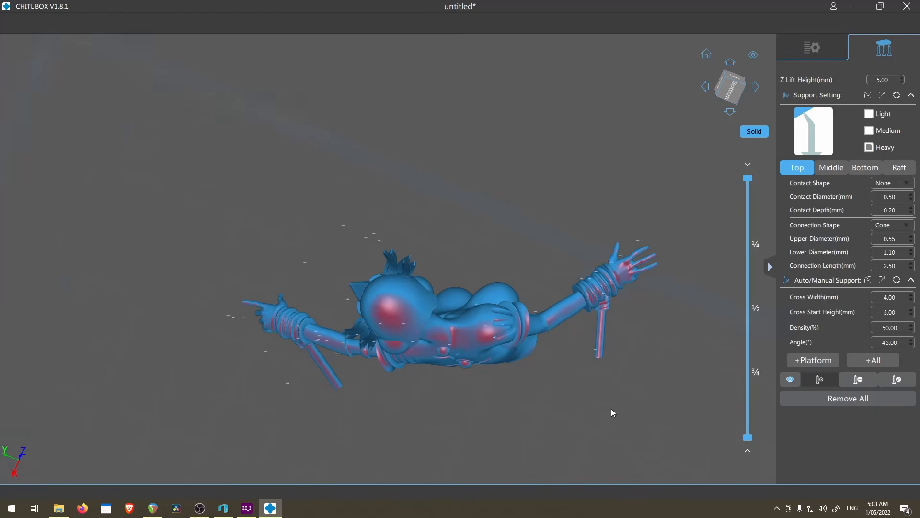
# Step: Place heavy supports on the underside of the head, the back of the shoulder and the rounded knob on the back
pyautogui.scroll(5, 611, 408)
pyautogui.moveTo(459, 358); pyautogui.dragTo(752, 402, button='middle')
pyautogui.scroll(5, 290, 222)
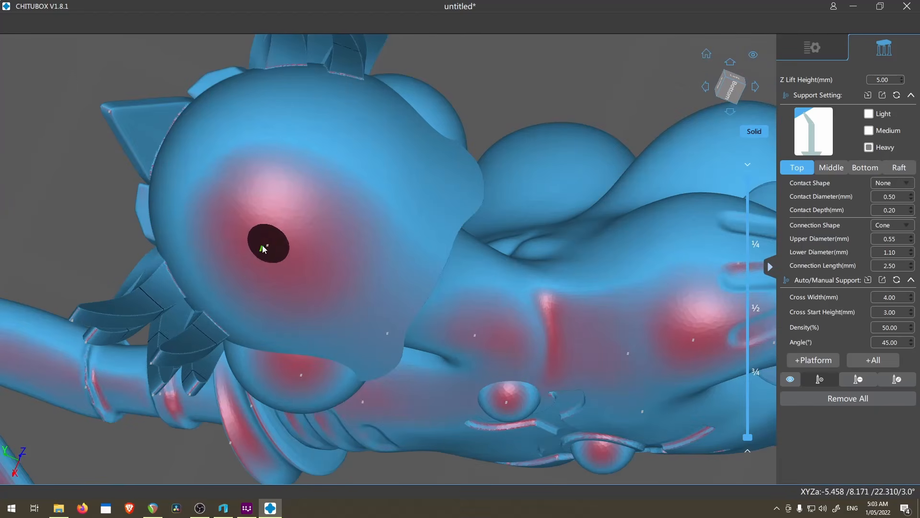
pyautogui.scroll(4, 360, 298)
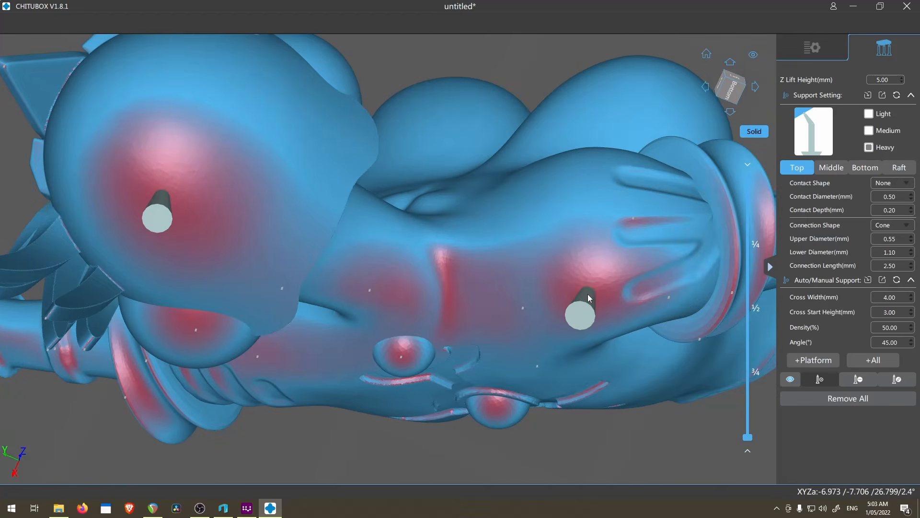
pyautogui.click(496, 410)
# Step: Examine the underside of the head and the headdress strand tips with the upper layer limit around 500
pyautogui.moveTo(178, 363); pyautogui.dragTo(470, 248, button='middle')
pyautogui.scroll(-3, 490, 213)
pyautogui.moveTo(490, 212); pyautogui.dragTo(530, 199, button='right')
pyautogui.scroll(-5, 527, 282)
pyautogui.moveTo(527, 282); pyautogui.dragTo(589, 302, button='right')
pyautogui.scroll(8, 590, 287)
pyautogui.moveTo(748, 179); pyautogui.dragTo(748, 321)
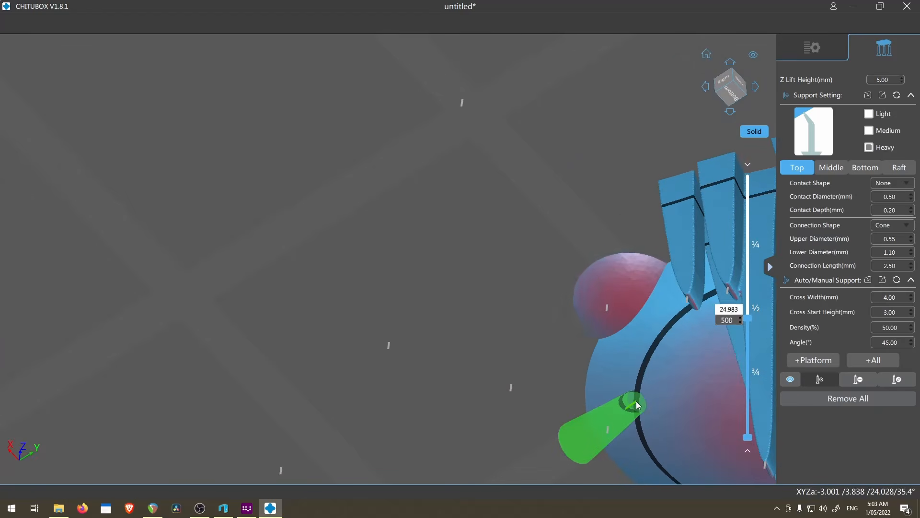
pyautogui.scroll(-8, 618, 388)
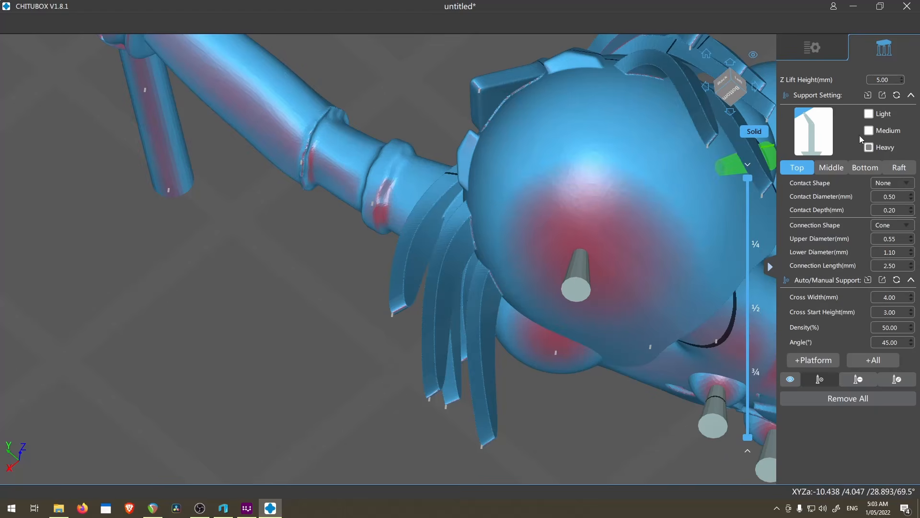
# Step: Add more heavy supports around the existing one on the underside of the head
pyautogui.click(869, 148)
pyautogui.scroll(3, 626, 287)
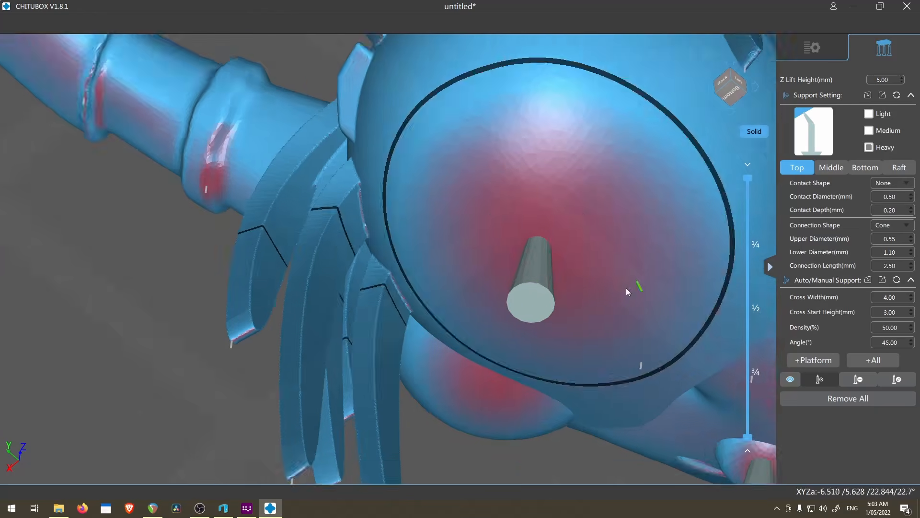
pyautogui.scroll(3, 471, 216)
pyautogui.click(483, 212)
pyautogui.click(555, 204)
pyautogui.scroll(-5, 555, 204)
pyautogui.moveTo(555, 203); pyautogui.dragTo(712, 171, button='right')
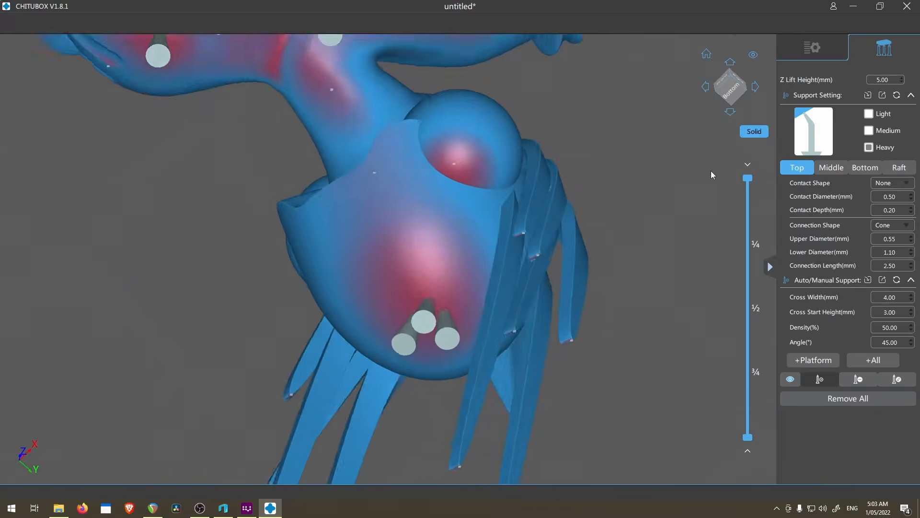
pyautogui.scroll(5, 442, 302)
pyautogui.click(378, 288)
pyautogui.scroll(-8, 378, 289)
# Step: Switch to medium supports and place them around the heavy support on the back of the shoulder
pyautogui.moveTo(468, 261); pyautogui.dragTo(542, 168, button='right')
pyautogui.scroll(6, 541, 168)
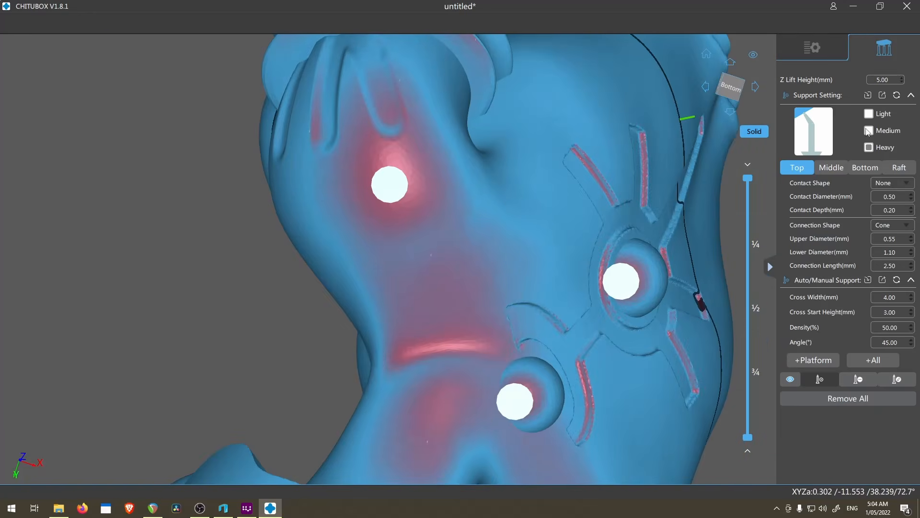
pyautogui.scroll(4, 406, 194)
pyautogui.scroll(-6, 388, 240)
pyautogui.moveTo(408, 115); pyautogui.dragTo(459, 114, button='right')
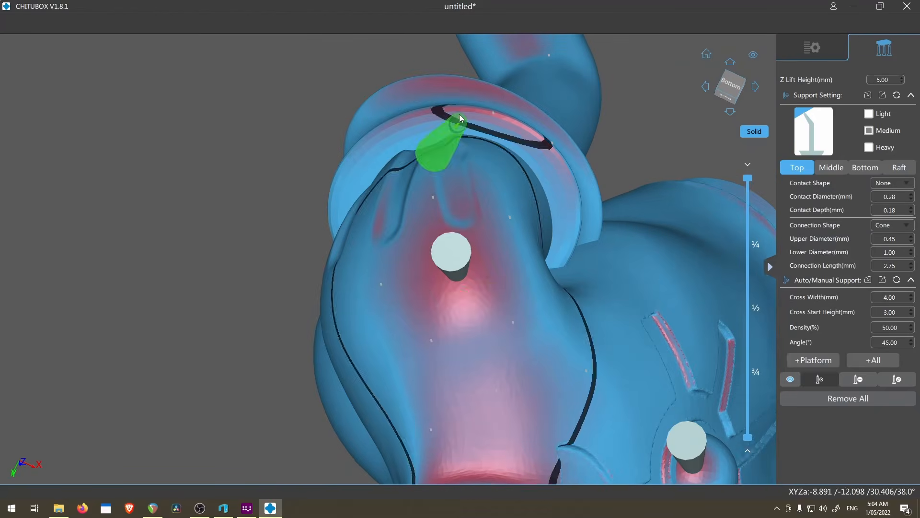
pyautogui.scroll(4, 463, 310)
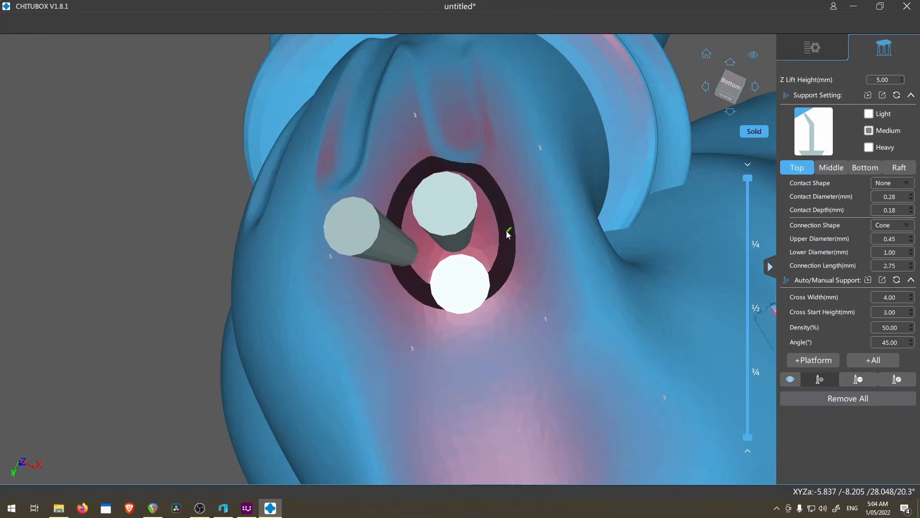
pyautogui.click(508, 234)
pyautogui.scroll(-4, 501, 254)
pyautogui.scroll(4, 497, 230)
pyautogui.scroll(-8, 594, 354)
# Step: Lower the upper layer limit to 494 and examine the head's cross-section with its support contact points
pyautogui.moveTo(594, 234); pyautogui.dragTo(638, 288, button='right')
pyautogui.moveTo(748, 177); pyautogui.dragTo(748, 258)
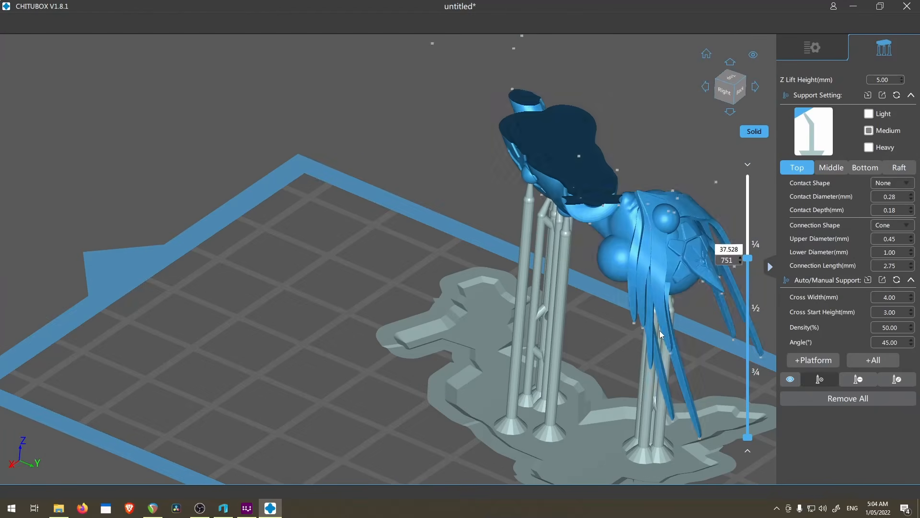
pyautogui.scroll(-3, 690, 282)
pyautogui.moveTo(695, 284); pyautogui.dragTo(694, 302, button='right')
pyautogui.scroll(7, 733, 268)
pyautogui.moveTo(750, 264); pyautogui.dragTo(734, 327)
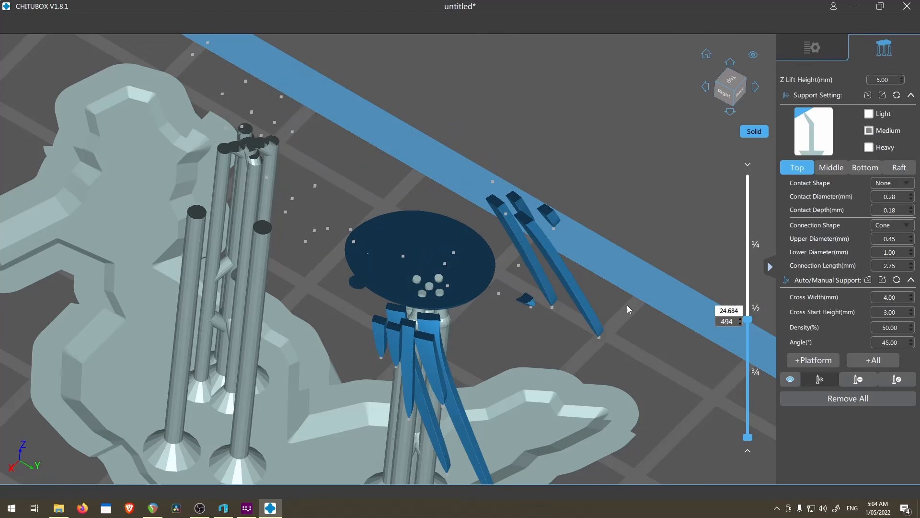
pyautogui.moveTo(629, 309); pyautogui.dragTo(494, 326, button='right')
pyautogui.scroll(3, 476, 286)
pyautogui.moveTo(476, 286); pyautogui.dragTo(483, 234, button='right')
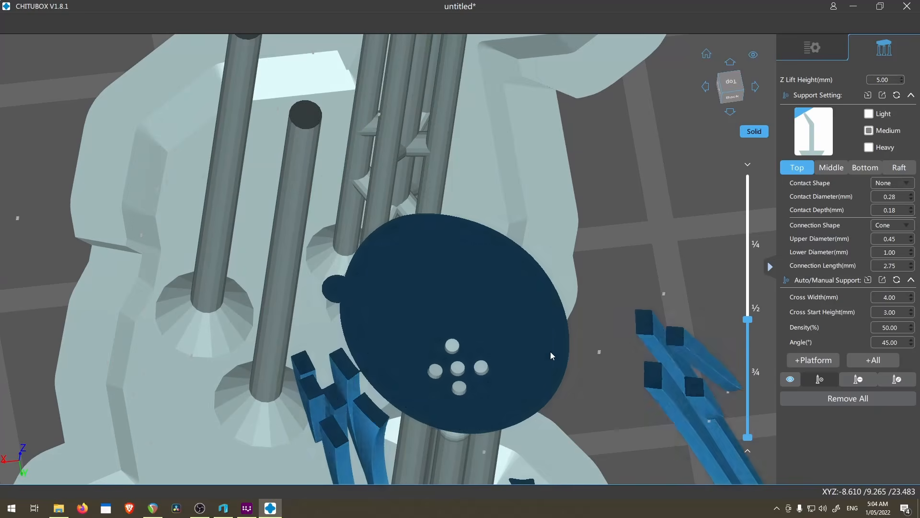
pyautogui.scroll(-3, 560, 362)
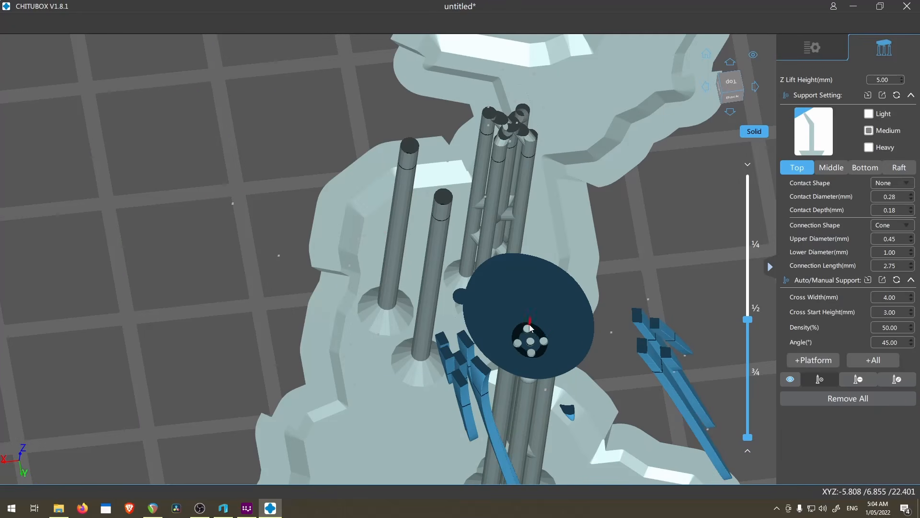
# Step: Step the upper layer limit to 496 and compare the head's cross-section with the supports beneath it
pyautogui.scroll(-3, 649, 344)
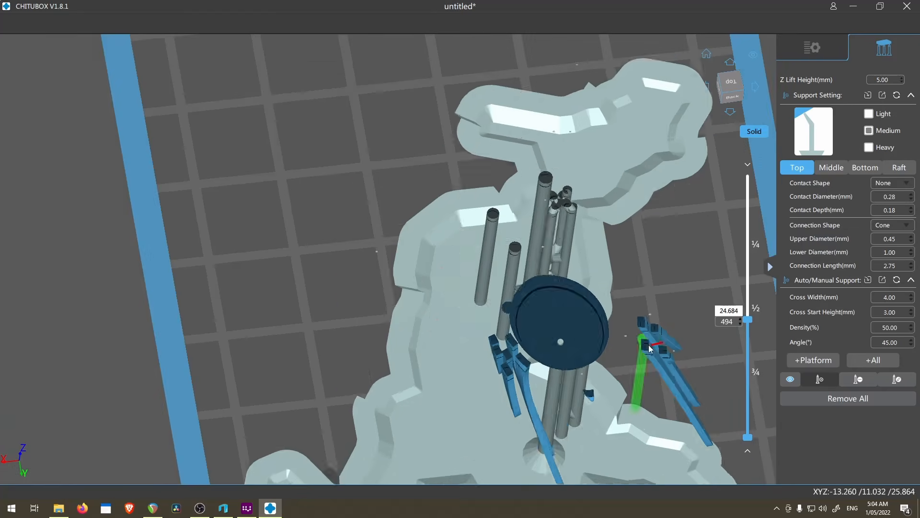
pyautogui.scroll(6, 638, 347)
pyautogui.press('Down')
pyautogui.press('Down')
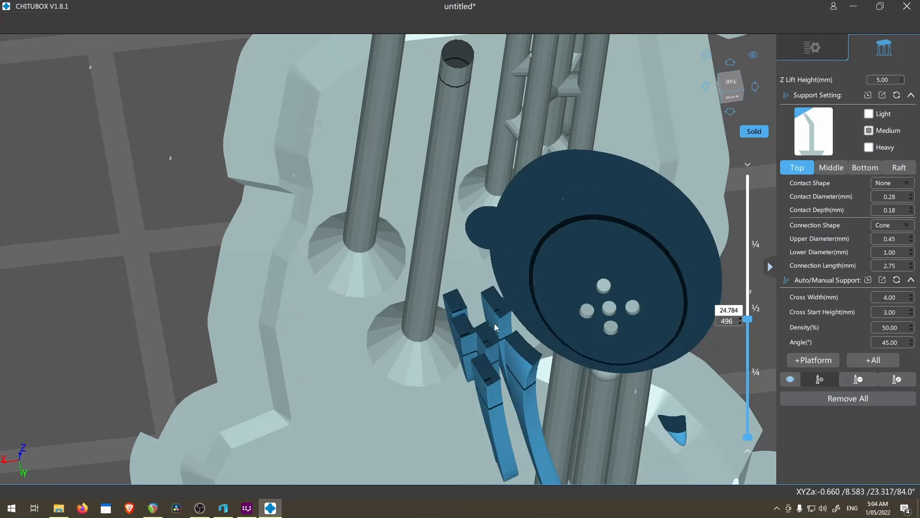
pyautogui.scroll(-3, 495, 327)
pyautogui.moveTo(582, 325); pyautogui.dragTo(515, 280, button='right')
pyautogui.scroll(3, 499, 363)
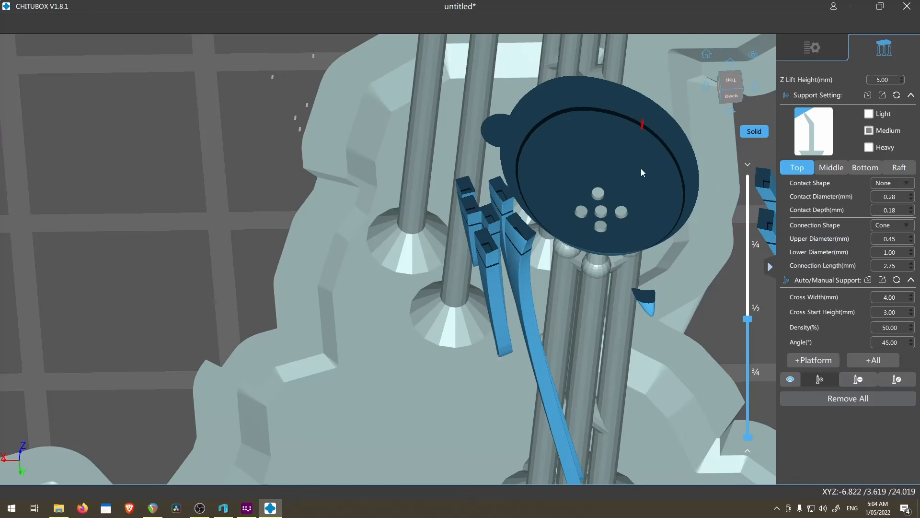
pyautogui.scroll(-5, 590, 223)
pyautogui.moveTo(593, 249); pyautogui.dragTo(604, 168, button='right')
pyautogui.scroll(6, 594, 153)
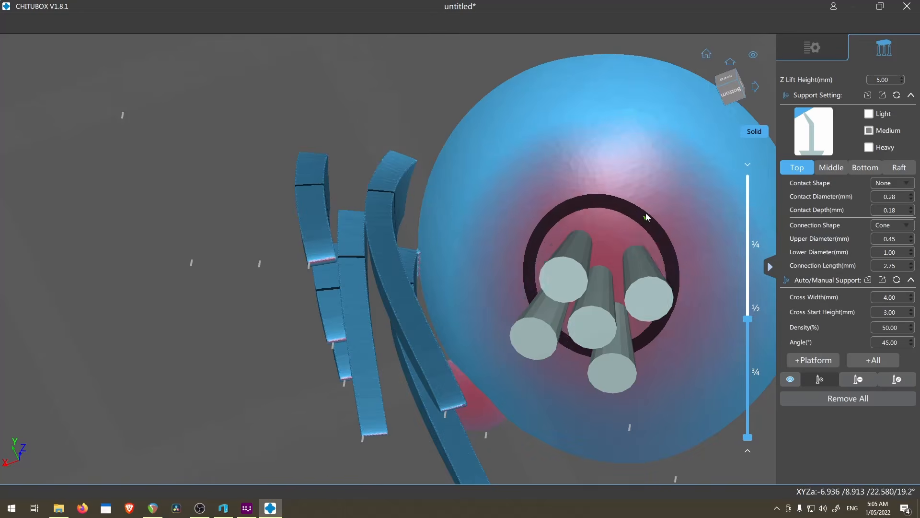
pyautogui.scroll(-2, 646, 217)
pyautogui.moveTo(671, 220); pyautogui.dragTo(637, 224, button='right')
pyautogui.moveTo(639, 202); pyautogui.dragTo(638, 196, button='right')
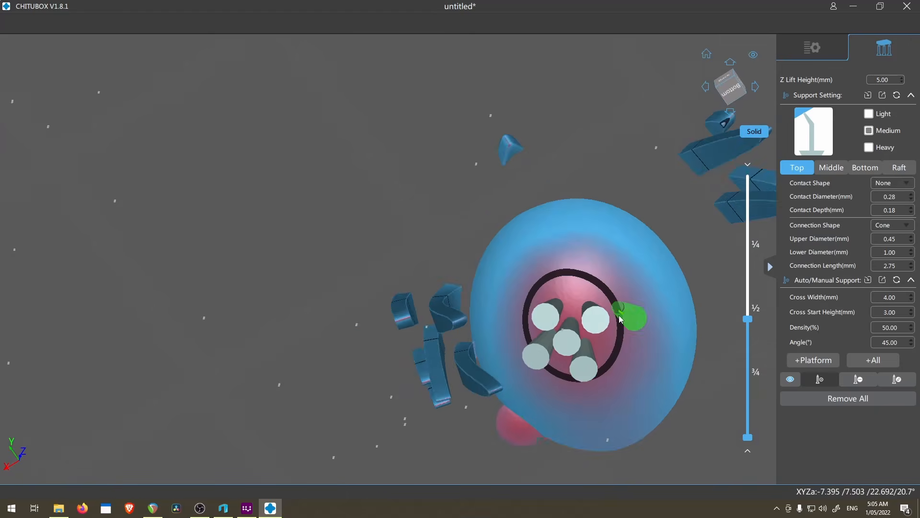
# Step: Place a ring of medium supports around the heavy support cluster on the underside of the head
pyautogui.scroll(3, 620, 307)
pyautogui.moveTo(620, 304); pyautogui.dragTo(659, 287, button='right')
pyautogui.moveTo(659, 296); pyautogui.dragTo(416, 219, button='middle')
pyautogui.moveTo(416, 220); pyautogui.dragTo(505, 227, button='right')
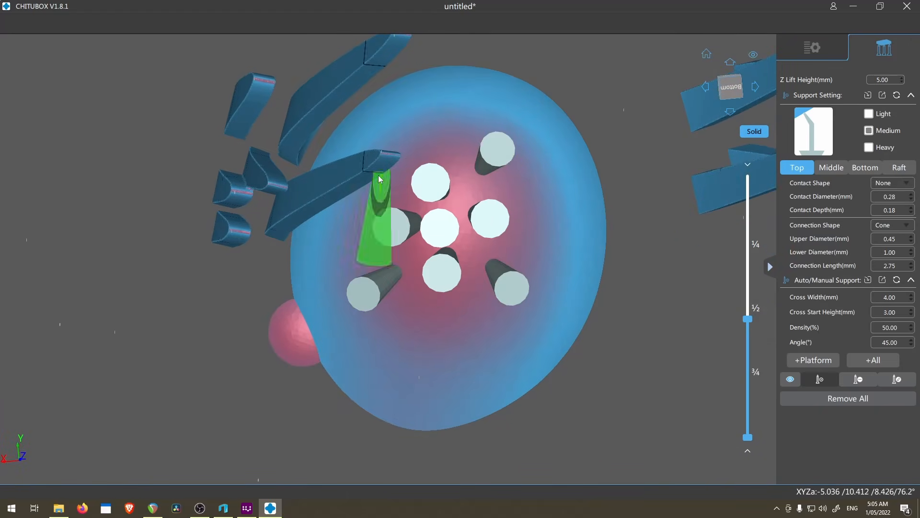
pyautogui.moveTo(394, 183); pyautogui.dragTo(438, 245, button='right')
pyautogui.click(446, 371)
pyautogui.click(426, 176)
pyautogui.click(467, 291)
# Step: Switch to support editing and raise the upper layer limit to 601 to examine the head and shoulder cross-sections
pyautogui.click(897, 379)
pyautogui.moveTo(599, 230); pyautogui.dragTo(741, 312, button='right')
pyautogui.scroll(3, 741, 312)
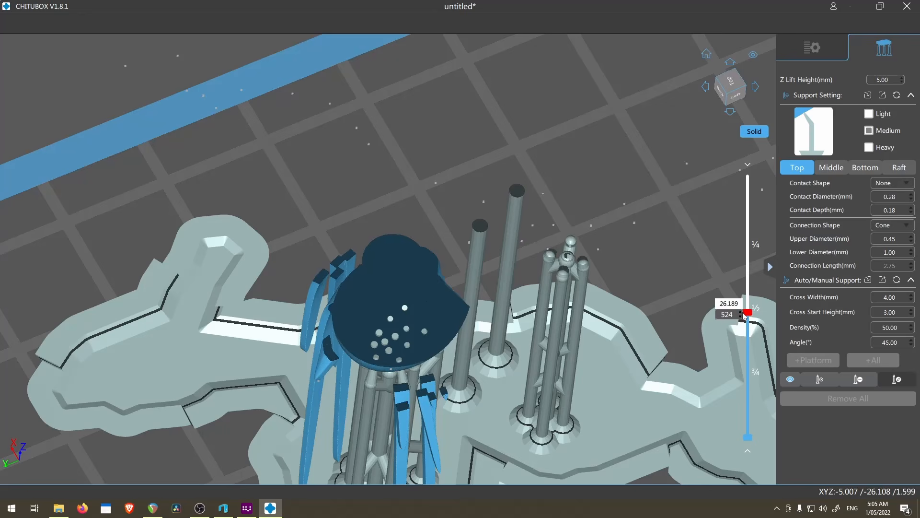
pyautogui.moveTo(740, 335); pyautogui.dragTo(741, 307)
pyautogui.scroll(-5, 451, 307)
pyautogui.moveTo(433, 359); pyautogui.dragTo(598, 287, button='right')
pyautogui.scroll(5, 456, 246)
pyautogui.moveTo(746, 303); pyautogui.dragTo(744, 312)
pyautogui.scroll(3, 345, 187)
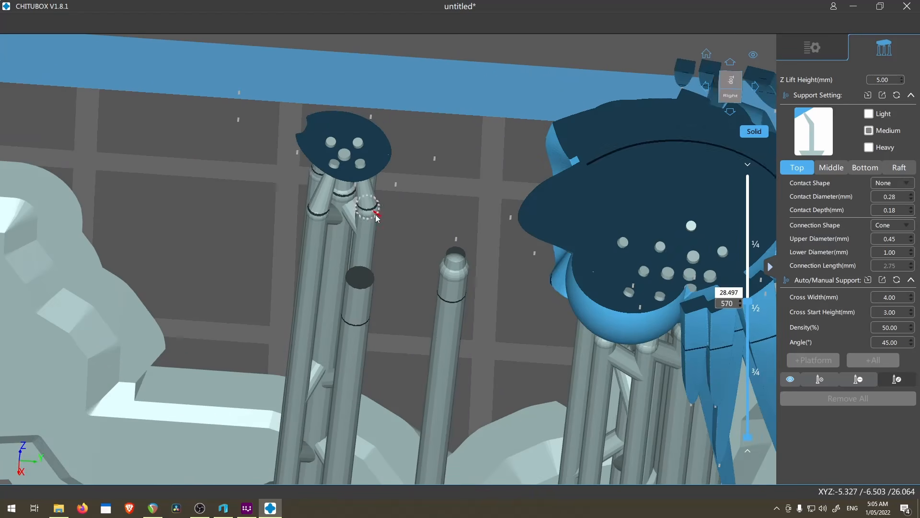
pyautogui.moveTo(748, 303); pyautogui.dragTo(748, 297)
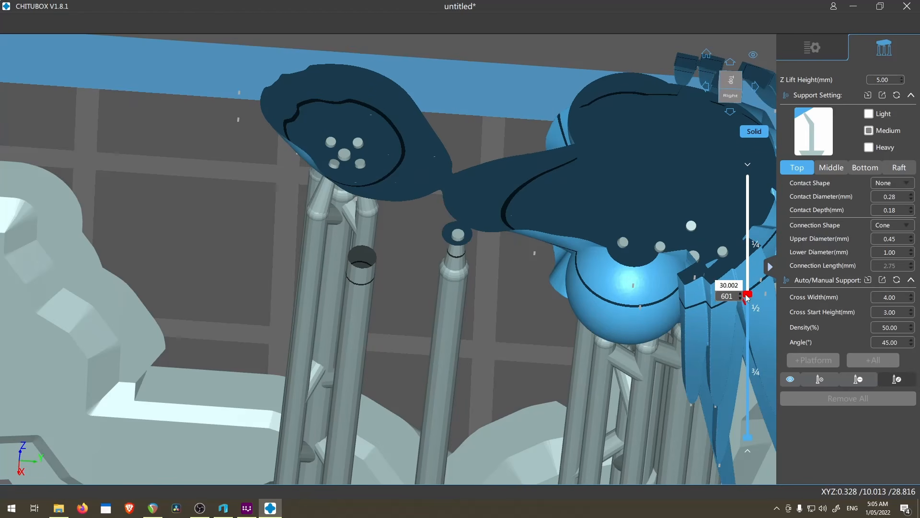
pyautogui.moveTo(746, 298); pyautogui.dragTo(747, 295)
pyautogui.scroll(-3, 410, 183)
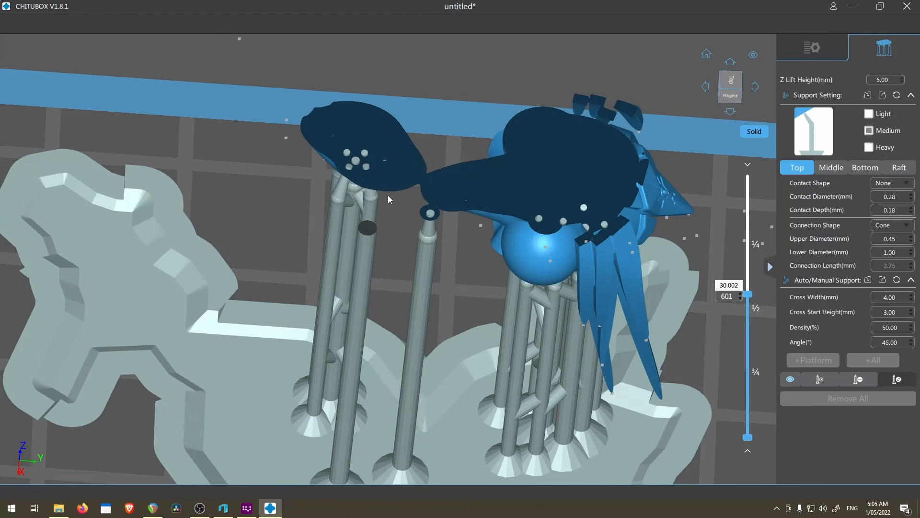
# Step: Add medium supports across the unsupported red area on the underside of the shoulder
pyautogui.scroll(-3, 388, 197)
pyautogui.moveTo(408, 206); pyautogui.dragTo(413, 104, button='right')
pyautogui.scroll(5, 362, 275)
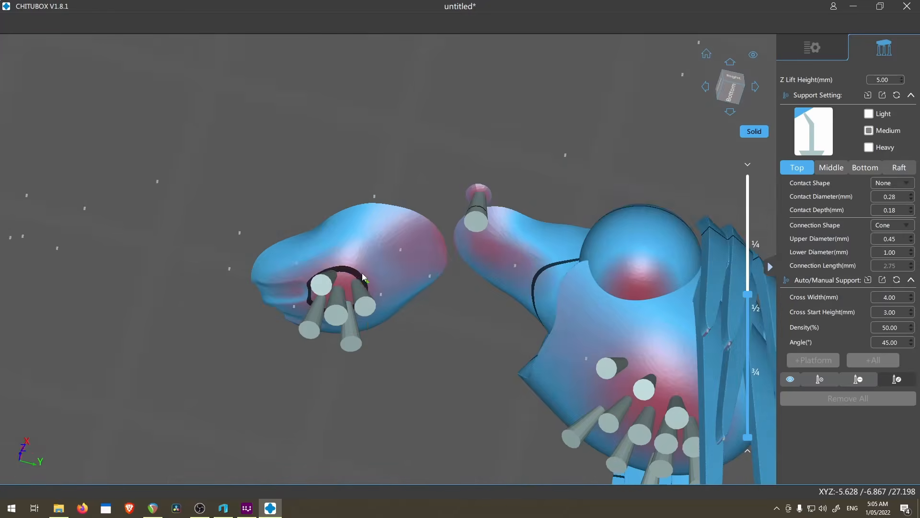
pyautogui.scroll(3, 363, 276)
pyautogui.click(424, 246)
pyautogui.click(488, 207)
pyautogui.click(869, 131)
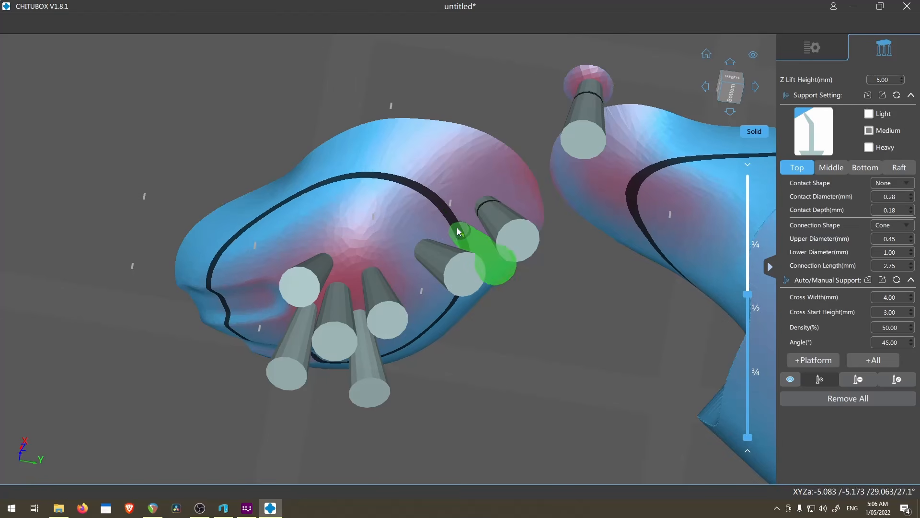
pyautogui.scroll(-5, 495, 265)
pyautogui.moveTo(558, 298); pyautogui.dragTo(461, 289, button='right')
pyautogui.scroll(6, 690, 386)
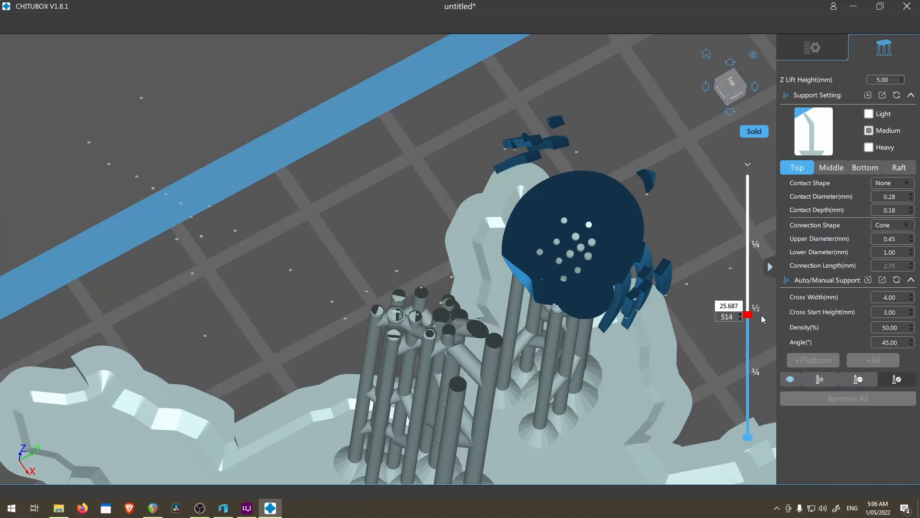
# Step: Place a medium support on the lowest tip of the small pointed spike beside the head
pyautogui.moveTo(761, 315); pyautogui.dragTo(438, 166, button='right')
pyautogui.scroll(8, 476, 177)
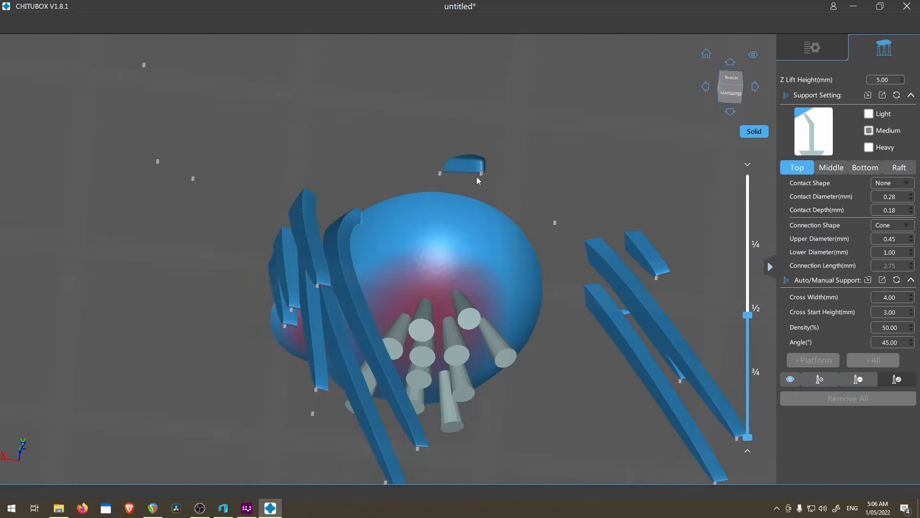
pyautogui.scroll(-4, 563, 255)
pyautogui.scroll(4, 432, 201)
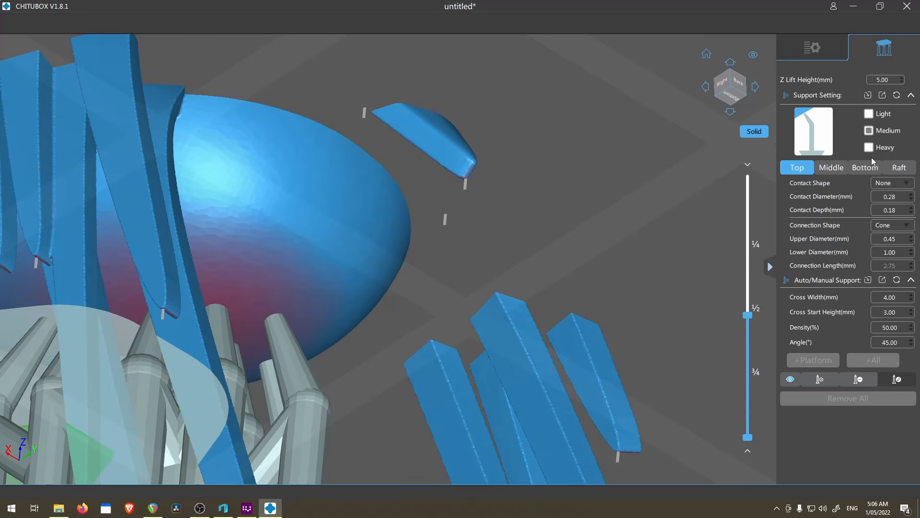
pyautogui.scroll(4, 381, 134)
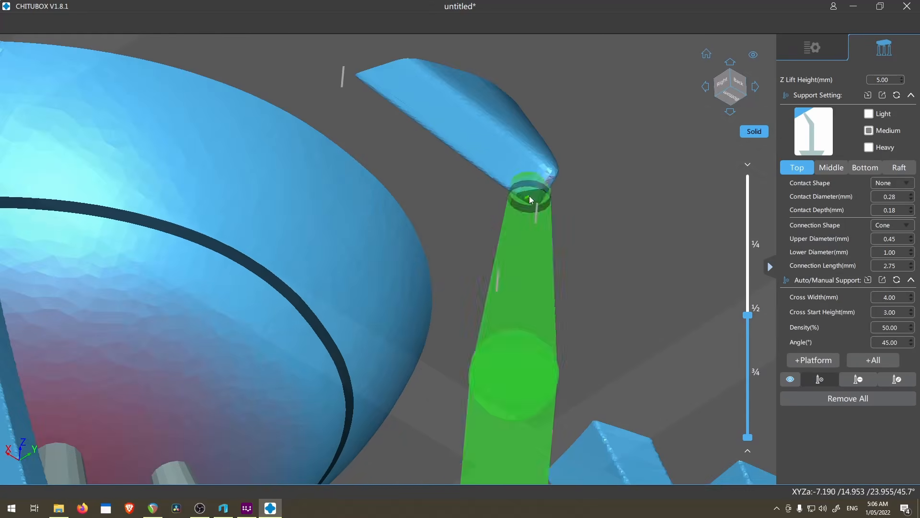
pyautogui.scroll(-8, 514, 247)
pyautogui.moveTo(522, 254); pyautogui.dragTo(266, 235, button='right')
pyautogui.scroll(6, 239, 240)
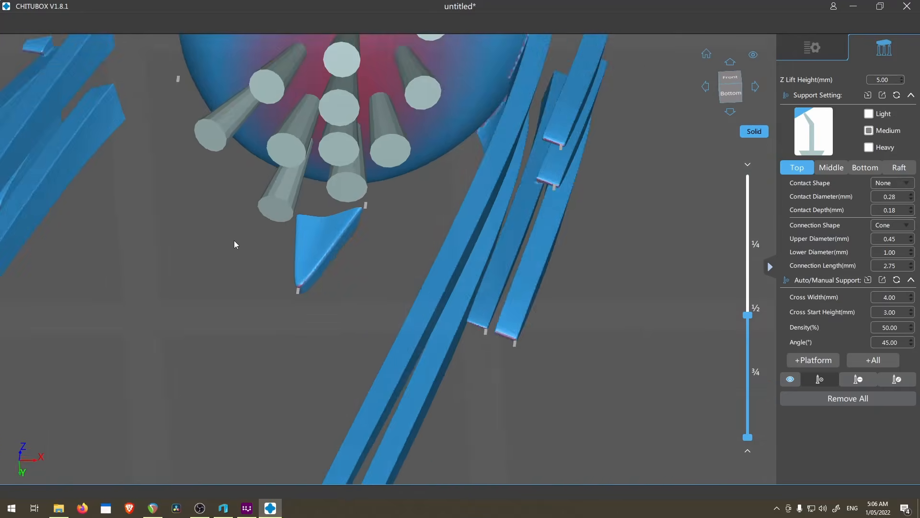
pyautogui.scroll(5, 384, 290)
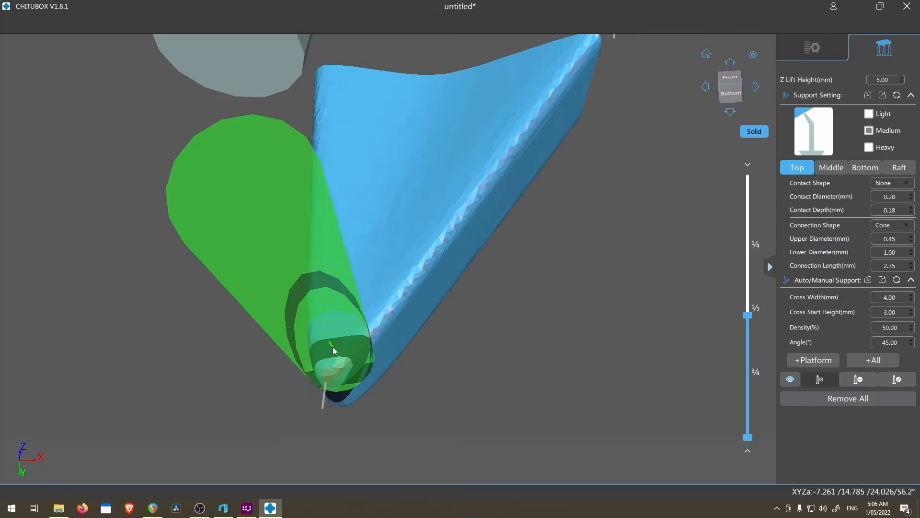
pyautogui.click(332, 349)
pyautogui.scroll(-6, 446, 349)
pyautogui.scroll(-6, 449, 346)
pyautogui.moveTo(449, 347); pyautogui.dragTo(390, 380, button='right')
pyautogui.scroll(3, 637, 269)
pyautogui.moveTo(637, 268); pyautogui.dragTo(552, 242, button='right')
pyautogui.scroll(6, 443, 335)
# Step: Save the project as SS-BODY.chitubox in the Techno Sun goddess folder
pyautogui.press('ctrl')
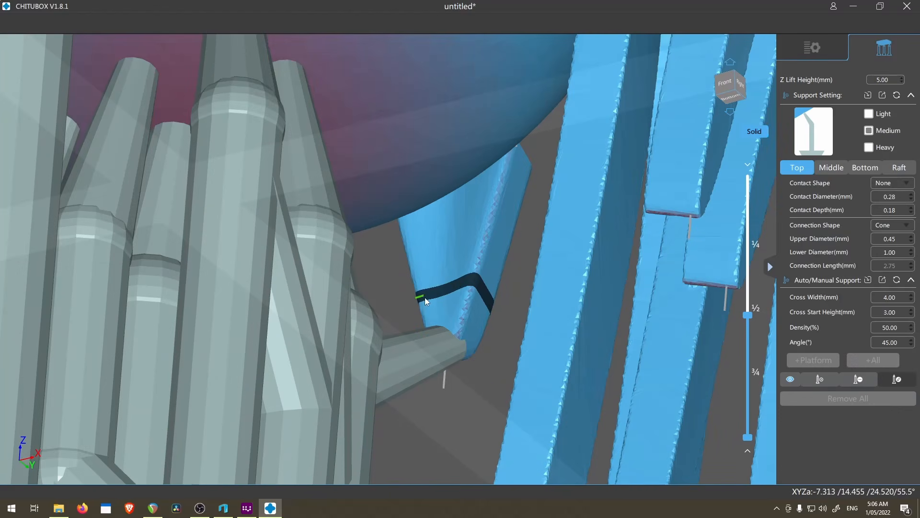
pyautogui.hotkey('ctrl', 's')
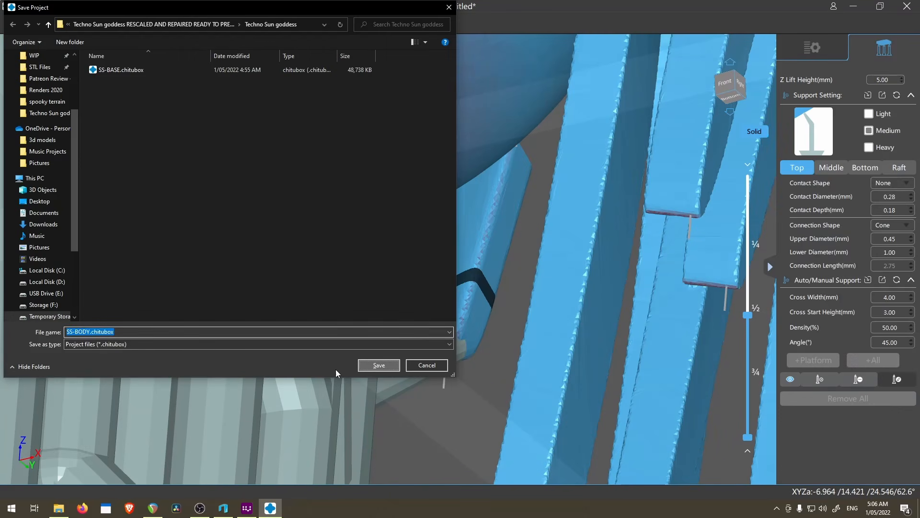
pyautogui.click(378, 366)
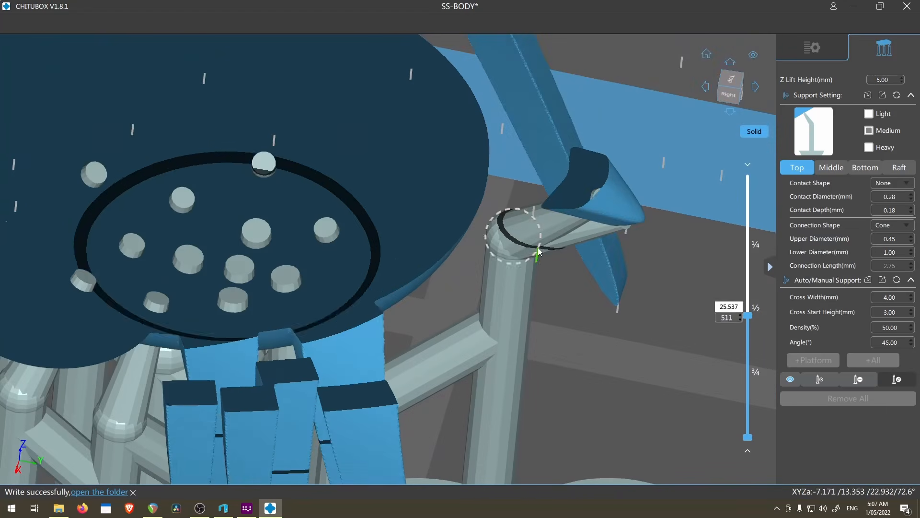
# Step: Step the upper layer limit down to 486 and back up to about 534 to check the small spike's supports
pyautogui.press('Down')
pyautogui.press('Down')
pyautogui.press('Down')
pyautogui.press('Down')
pyautogui.press('Down')
pyautogui.press('Down')
pyautogui.press('Down')
pyautogui.press('Down')
pyautogui.press('Down')
pyautogui.press('Down')
pyautogui.press('Down')
pyautogui.press('Down')
pyautogui.press('Down')
pyautogui.press('Down')
pyautogui.press('Down')
pyautogui.press('Down')
pyautogui.press('Down')
pyautogui.press('Down')
pyautogui.press('Down')
pyautogui.press('Down')
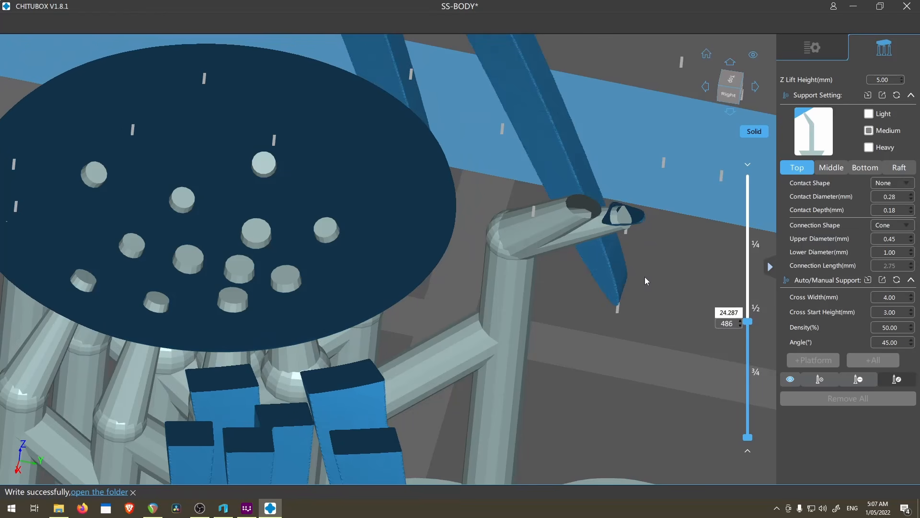
pyautogui.press('Up')
pyautogui.press('Up')
pyautogui.press('Up')
pyautogui.press('Up')
pyautogui.press('Up')
pyautogui.press('Up')
pyautogui.press('Up')
pyautogui.press('Up')
pyautogui.press('Up')
pyautogui.press('Up')
pyautogui.press('Up')
pyautogui.press('Up')
pyautogui.press('Up')
pyautogui.press('Up')
pyautogui.press('Up')
pyautogui.press('Up')
pyautogui.press('Up')
pyautogui.press('Up')
pyautogui.press('Up')
pyautogui.press('Up')
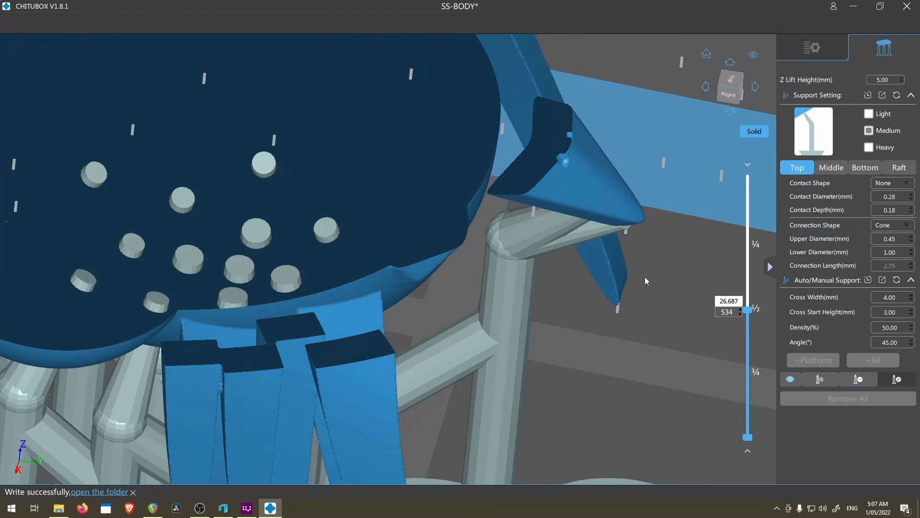
pyautogui.press('Up')
# Step: Switch to light supports with a 0.35 mm upper and 0.90 mm lower diameter and place one under the small spike beside the head
pyautogui.moveTo(587, 266); pyautogui.dragTo(790, 163, button='right')
pyautogui.click(869, 114)
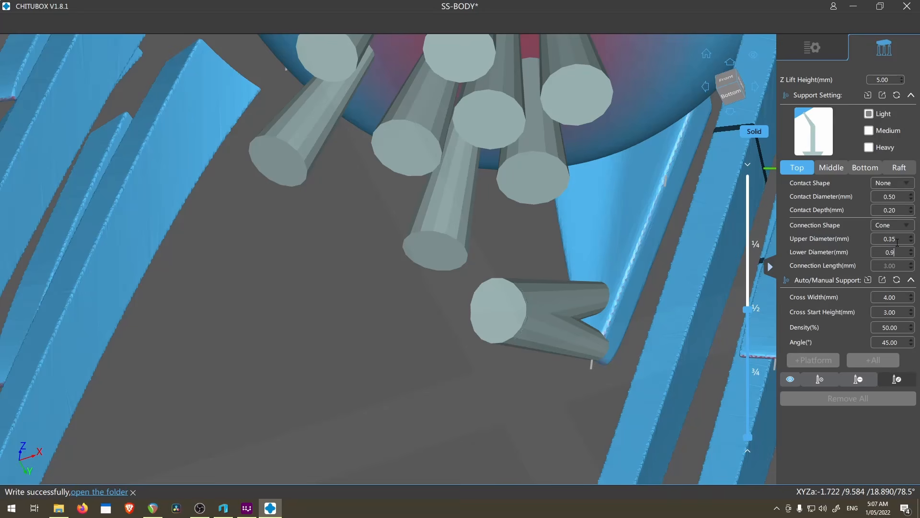
pyautogui.click(565, 277)
pyautogui.scroll(2, 603, 248)
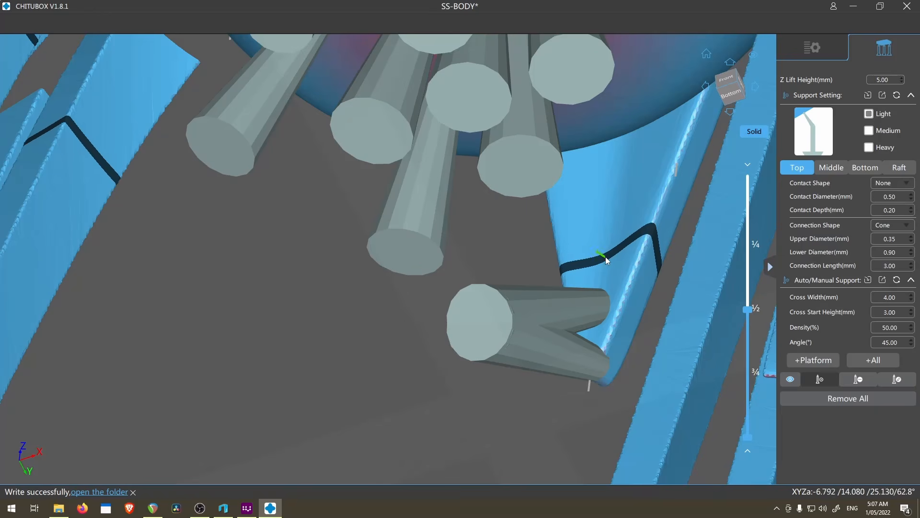
pyautogui.click(607, 235)
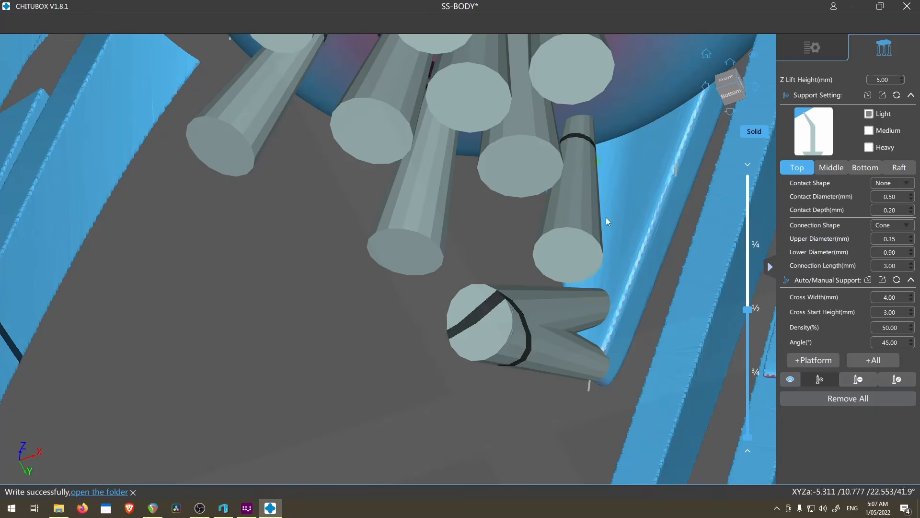
# Step: Reposition the contact of the new light support on the underside of the small spike
pyautogui.scroll(-5, 606, 217)
pyautogui.scroll(8, 563, 235)
pyautogui.scroll(-5, 571, 240)
pyautogui.click(547, 291)
pyautogui.scroll(5, 548, 291)
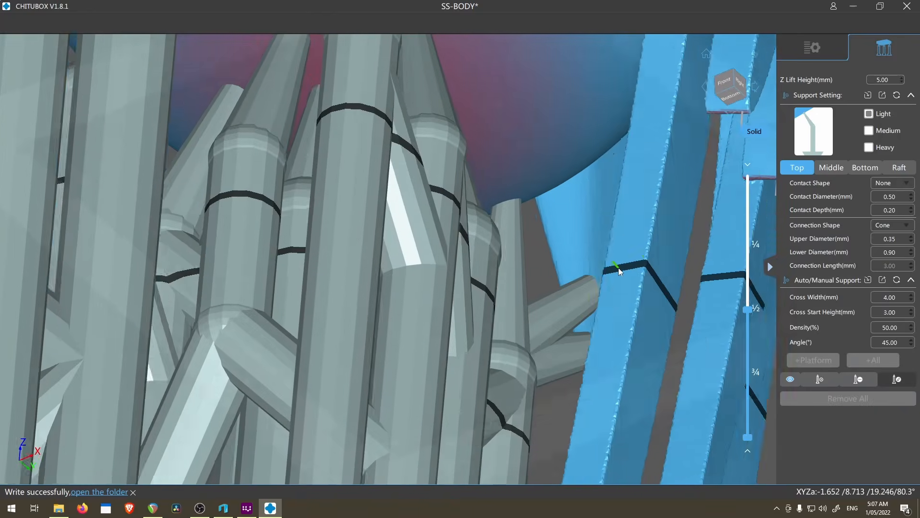
pyautogui.moveTo(527, 203); pyautogui.dragTo(594, 214)
pyautogui.moveTo(594, 214); pyautogui.dragTo(581, 322, button='right')
# Step: Adjust the angled support at the long hair strand's tip and its link to the neighbouring pillar
pyautogui.scroll(-6, 581, 322)
pyautogui.moveTo(551, 367); pyautogui.dragTo(433, 419, button='right')
pyautogui.scroll(3, 595, 370)
pyautogui.moveTo(600, 359); pyautogui.dragTo(507, 417, button='right')
pyautogui.click(538, 373)
pyautogui.scroll(-3, 507, 417)
pyautogui.scroll(3, 516, 313)
pyautogui.moveTo(515, 314); pyautogui.dragTo(537, 349)
pyautogui.scroll(-3, 537, 349)
pyautogui.moveTo(537, 349); pyautogui.dragTo(601, 316, button='right')
pyautogui.scroll(4, 600, 319)
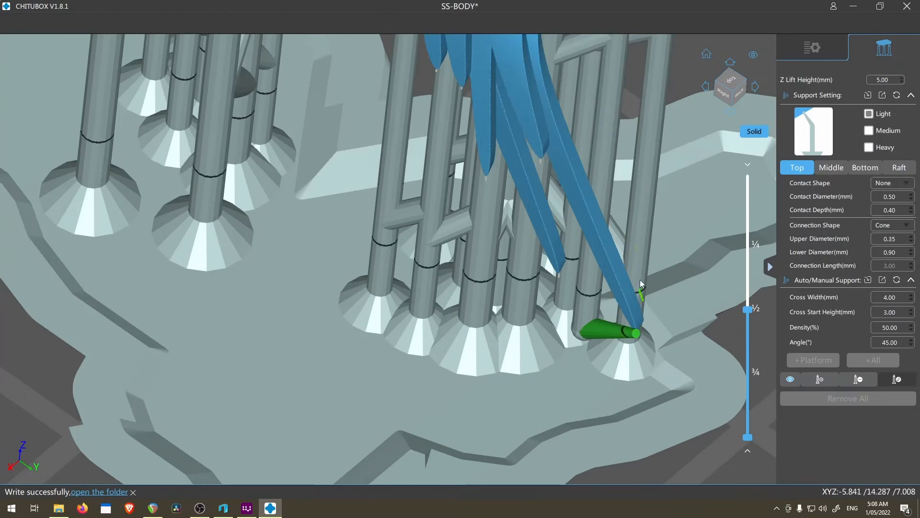
pyautogui.scroll(-3, 642, 252)
pyautogui.moveTo(642, 251); pyautogui.dragTo(518, 230, button='right')
pyautogui.scroll(3, 522, 374)
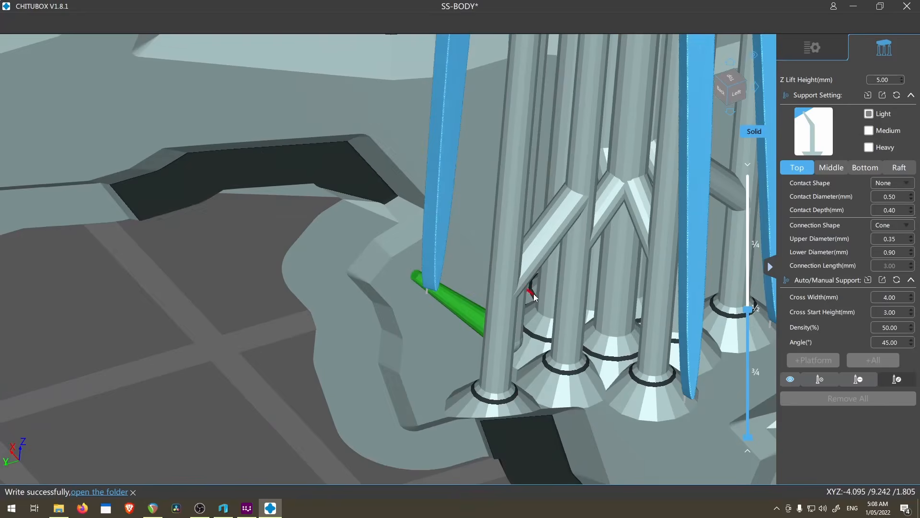
pyautogui.keyDown('ctrl'); pyautogui.click(520, 307); pyautogui.keyUp('ctrl')
# Step: Add another light support to the outer underside of the small spike
pyautogui.scroll(-3, 520, 308)
pyautogui.moveTo(520, 308); pyautogui.dragTo(509, 250, button='right')
pyautogui.scroll(4, 401, 263)
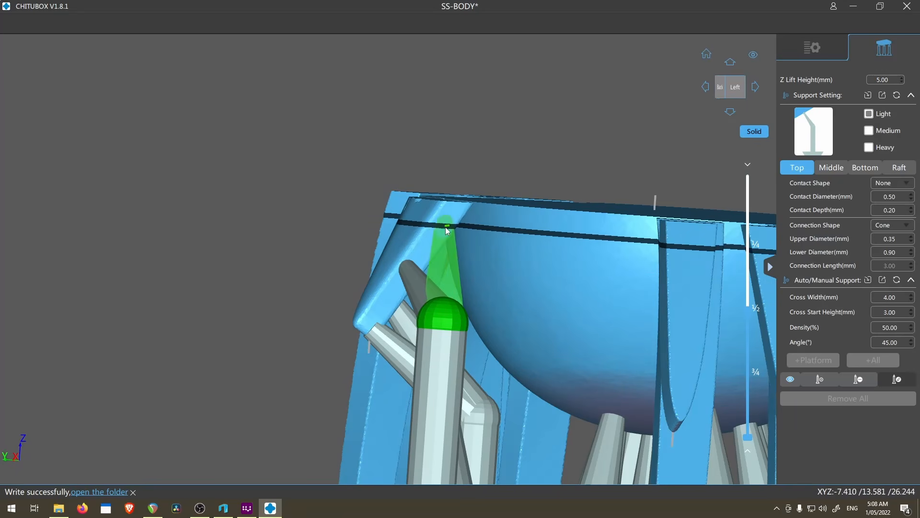
pyautogui.scroll(-4, 447, 231)
pyautogui.moveTo(447, 232); pyautogui.dragTo(541, 191, button='right')
pyautogui.scroll(3, 533, 98)
pyautogui.click(531, 98)
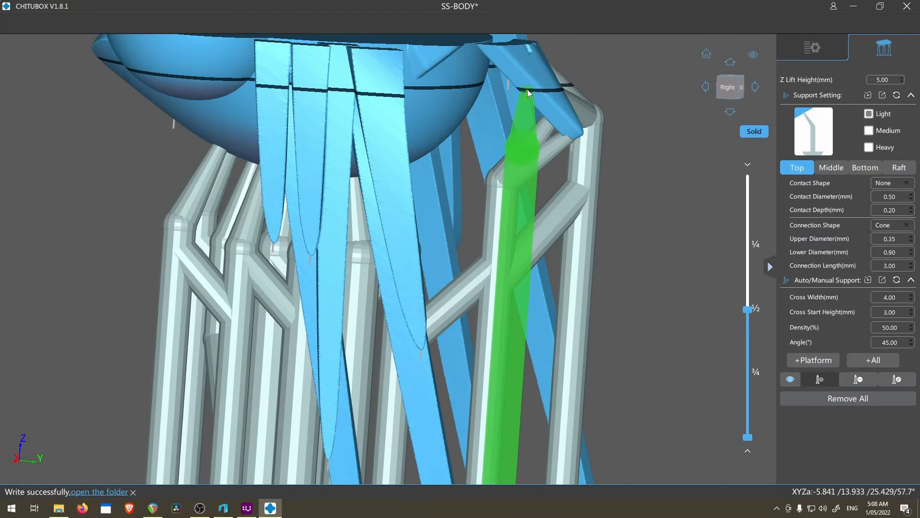
# Step: Step the upper layer limit up from 512 past 529 to check the contacts on the small spike
pyautogui.scroll(-4, 527, 93)
pyautogui.moveTo(527, 93); pyautogui.dragTo(555, 206, button='right')
pyautogui.press('shift')
pyautogui.scroll(2, 506, 124)
pyautogui.moveTo(506, 124); pyautogui.dragTo(525, 199, button='right')
pyautogui.scroll(3, 524, 199)
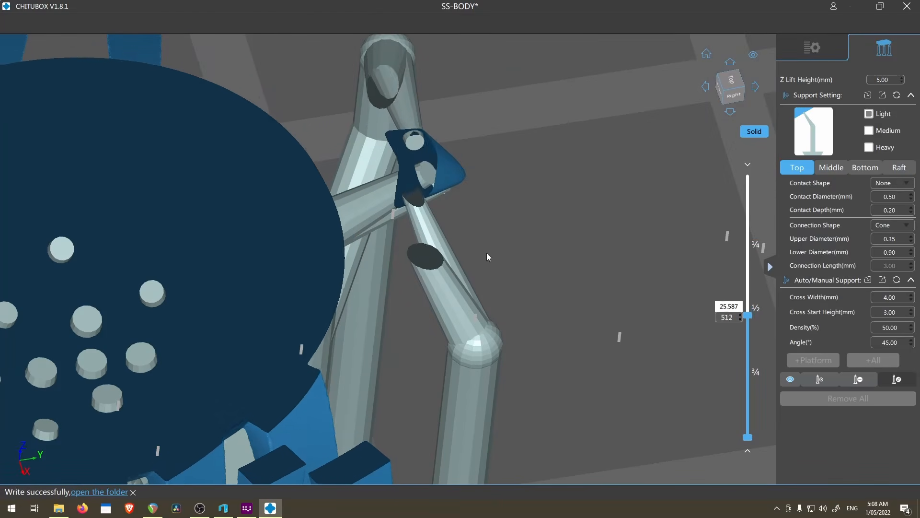
pyautogui.keyDown('shift'); pyautogui.scroll(4, 436, 201); pyautogui.keyUp('shift')
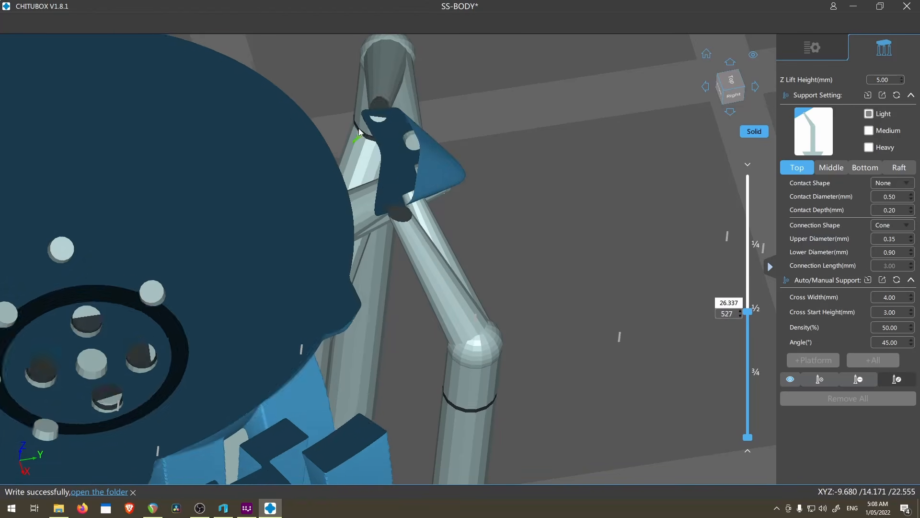
pyautogui.keyDown('shift'); pyautogui.scroll(-1, 387, 144); pyautogui.keyUp('shift')
pyautogui.scroll(-3, 403, 244)
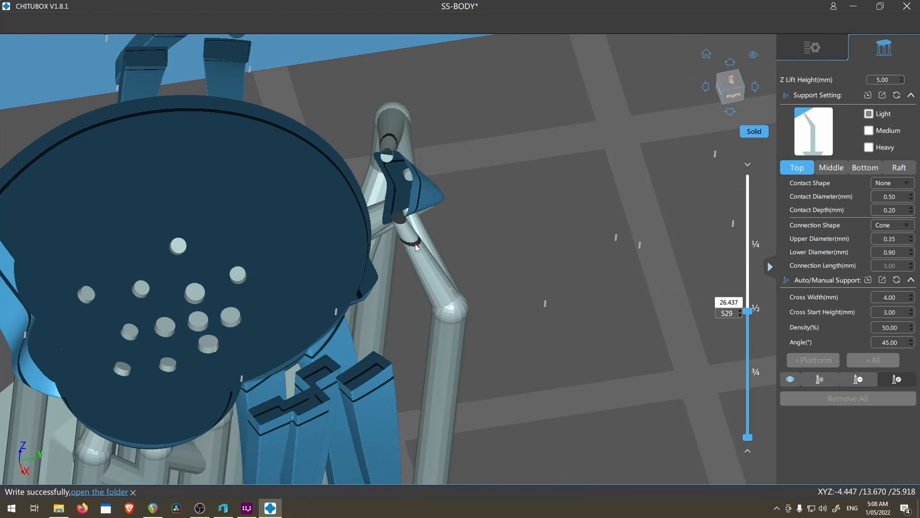
pyautogui.keyDown('shift'); pyautogui.scroll(7, 415, 243); pyautogui.keyUp('shift')
# Step: Adjust the support pillar beside the small spike and check its clearance from the neighbouring hair strands
pyautogui.moveTo(329, 160); pyautogui.dragTo(498, 337)
pyautogui.moveTo(487, 340); pyautogui.dragTo(508, 344, button='right')
pyautogui.moveTo(508, 343); pyautogui.dragTo(539, 254, button='middle')
pyautogui.scroll(-3, 534, 252)
pyautogui.moveTo(535, 252); pyautogui.dragTo(427, 432, button='right')
pyautogui.scroll(4, 427, 432)
pyautogui.scroll(4, 505, 419)
pyautogui.moveTo(505, 419); pyautogui.dragTo(562, 372, button='middle')
pyautogui.moveTo(563, 371); pyautogui.dragTo(417, 285, button='right')
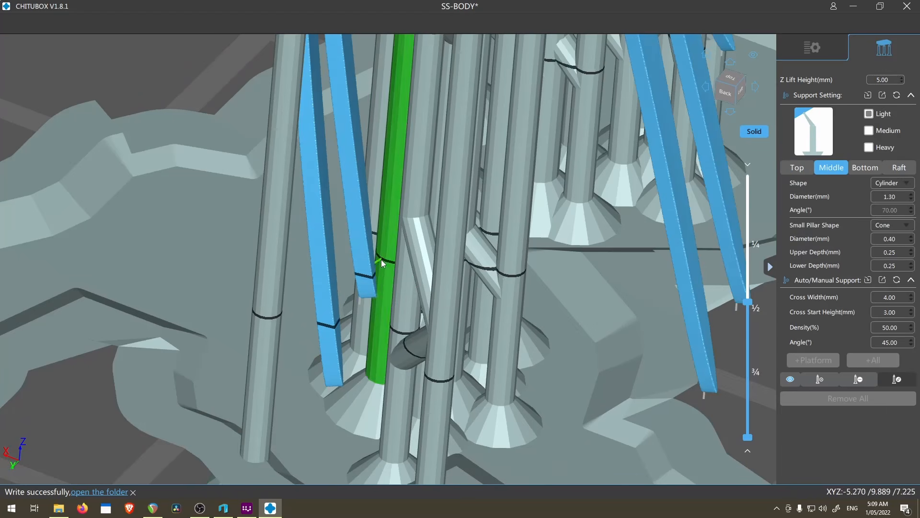
pyautogui.scroll(-3, 357, 312)
pyautogui.moveTo(356, 310); pyautogui.dragTo(469, 247, button='right')
pyautogui.scroll(4, 494, 273)
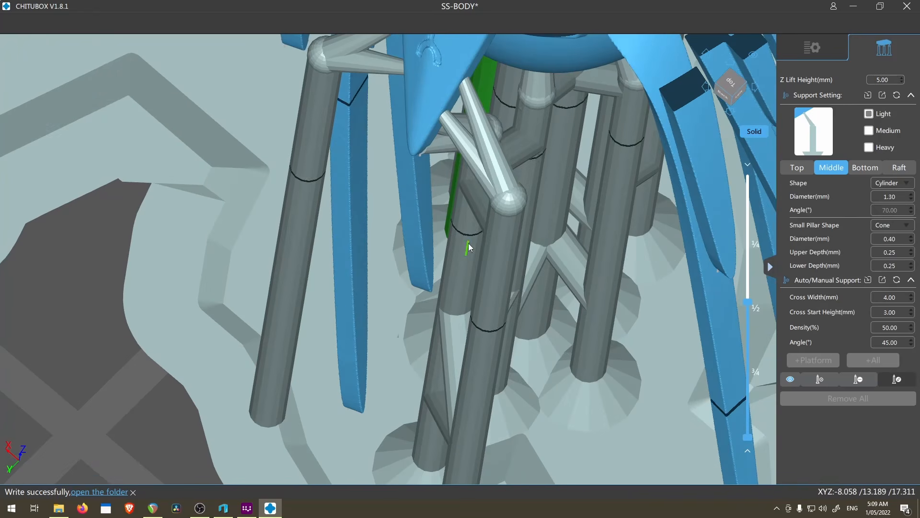
# Step: Place a light support on the low hair strand tip under the head and lower the upper layer limit to 92
pyautogui.scroll(-2, 423, 257)
pyautogui.moveTo(447, 292); pyautogui.dragTo(540, 206, button='right')
pyautogui.scroll(-5, 501, 302)
pyautogui.scroll(-5, 546, 271)
pyautogui.scroll(4, 544, 216)
pyautogui.moveTo(551, 246); pyautogui.dragTo(431, 168, button='right')
pyautogui.scroll(3, 397, 145)
pyautogui.scroll(2, 397, 144)
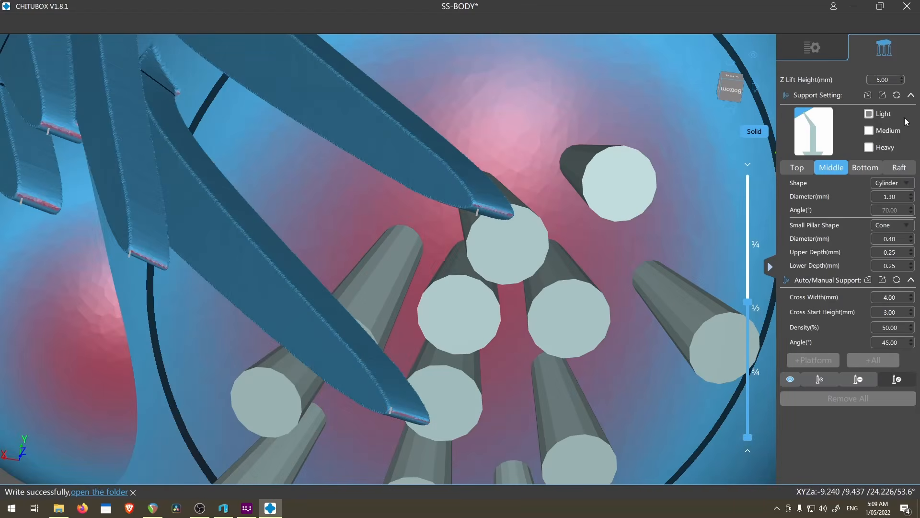
pyautogui.scroll(2, 337, 154)
pyautogui.click(586, 218)
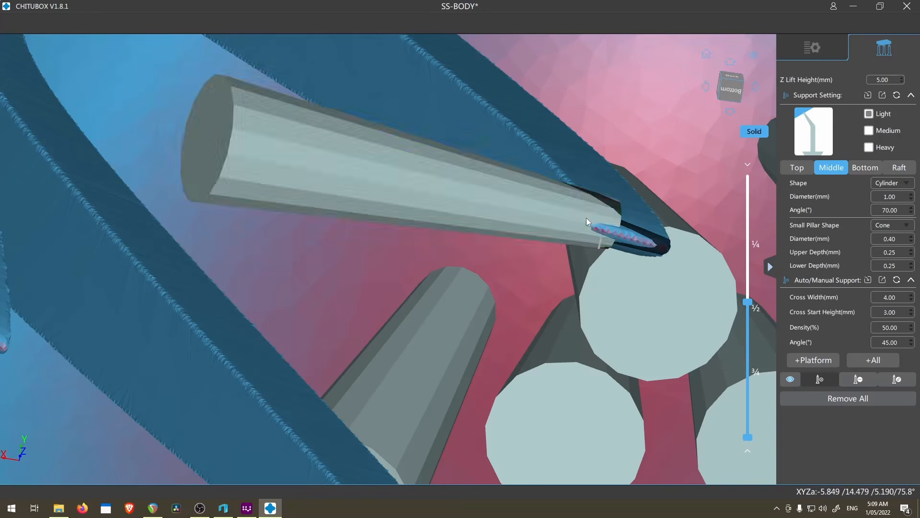
pyautogui.scroll(-8, 588, 217)
pyautogui.moveTo(588, 240); pyautogui.dragTo(592, 357, button='right')
pyautogui.moveTo(748, 303); pyautogui.dragTo(748, 409)
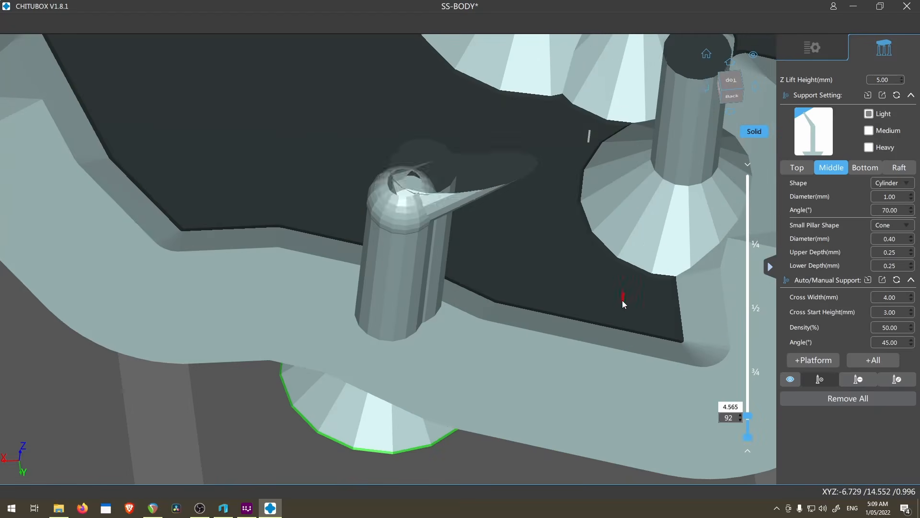
# Step: Raise the upper layer limit in stages through 388 to 599 and put light supports on the exposed hair strand tips
pyautogui.scroll(-6, 622, 300)
pyautogui.scroll(-8, 618, 293)
pyautogui.moveTo(619, 293); pyautogui.dragTo(595, 156, button='right')
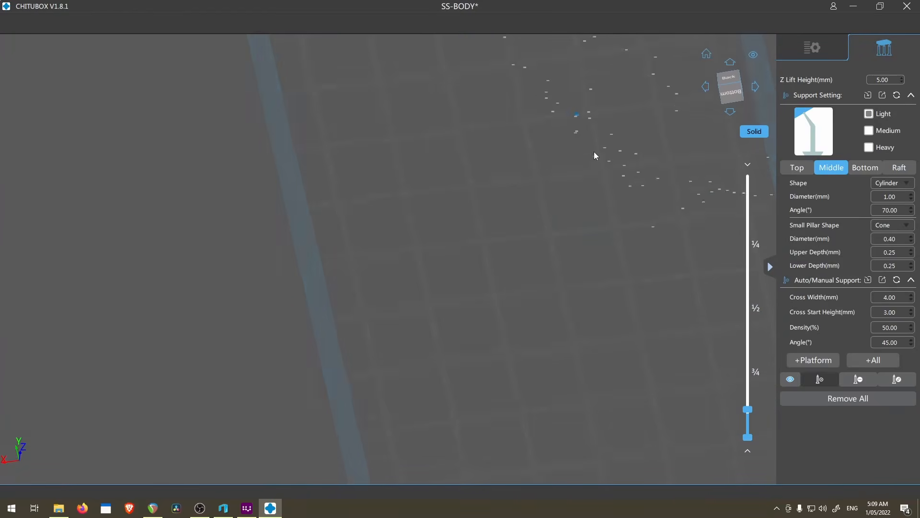
pyautogui.scroll(-5, 609, 257)
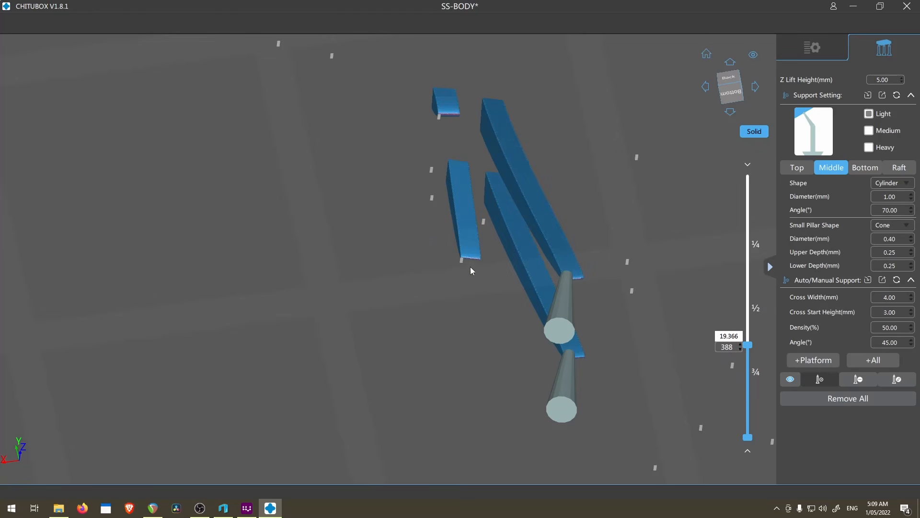
pyautogui.moveTo(748, 344)
pyautogui.mouseDown()
pyautogui.moveTo(749, 326)
pyautogui.moveTo(748, 336)
pyautogui.mouseUp()
pyautogui.scroll(5, 525, 225)
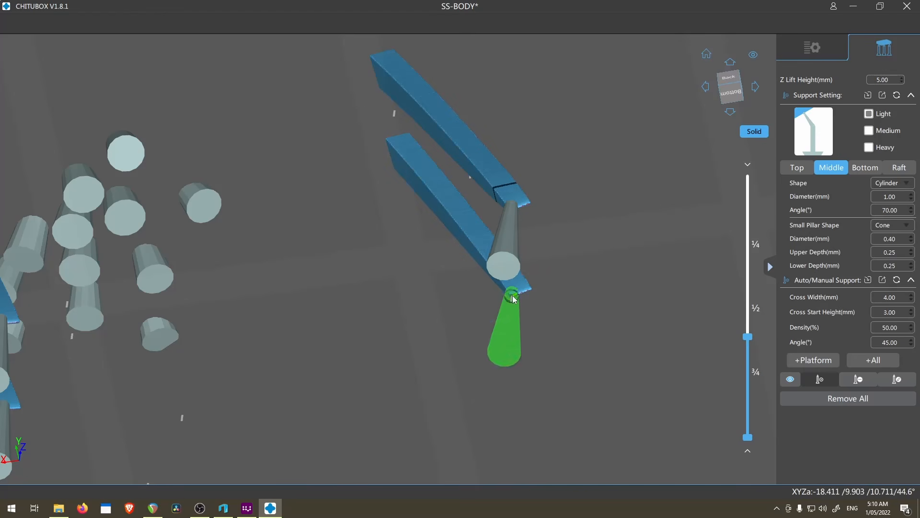
pyautogui.moveTo(752, 329); pyautogui.dragTo(754, 293)
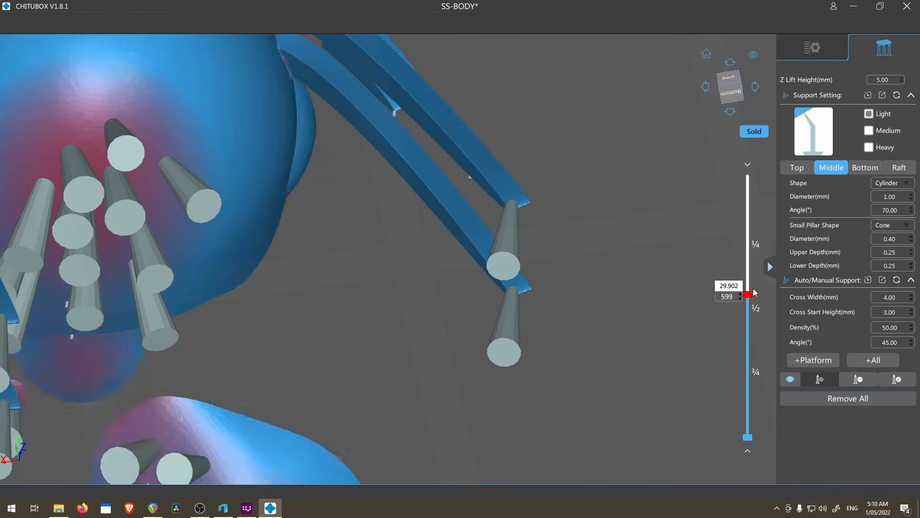
# Step: Add and adjust light supports under the tips of the hair strands on the side of the head
pyautogui.scroll(-6, 670, 302)
pyautogui.moveTo(593, 329); pyautogui.dragTo(383, 288, button='right')
pyautogui.scroll(5, 248, 231)
pyautogui.moveTo(248, 232); pyautogui.dragTo(396, 148, button='right')
pyautogui.click(897, 379)
pyautogui.scroll(-6, 357, 258)
pyautogui.moveTo(357, 258); pyautogui.dragTo(610, 154, button='right')
pyautogui.scroll(5, 516, 230)
pyautogui.click(517, 225)
pyautogui.click(819, 379)
pyautogui.scroll(-6, 534, 223)
pyautogui.click(896, 380)
pyautogui.click(820, 380)
pyautogui.scroll(5, 546, 243)
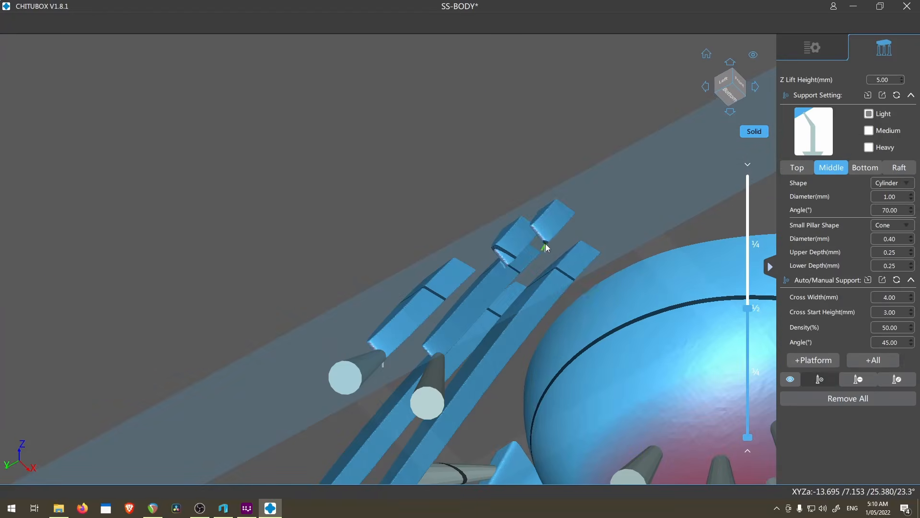
pyautogui.click(896, 379)
# Step: Straighten the light support under the short side hair strand and align its contact with the strand's tip
pyautogui.moveTo(546, 243); pyautogui.dragTo(608, 390, button='right')
pyautogui.scroll(8, 638, 281)
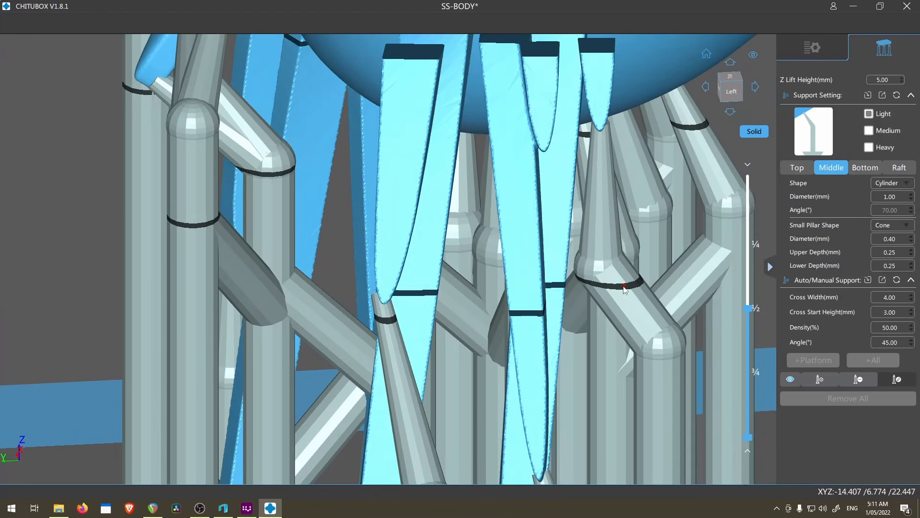
pyautogui.scroll(3, 574, 270)
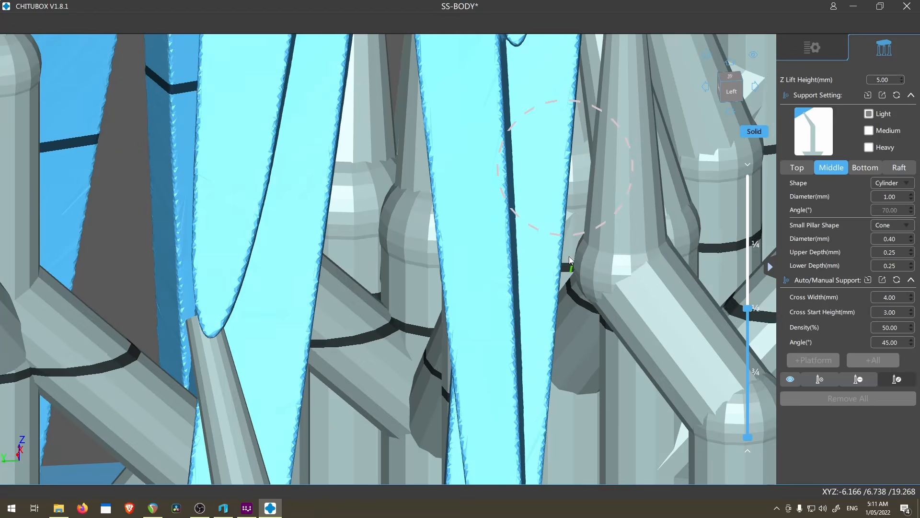
pyautogui.scroll(-3, 583, 273)
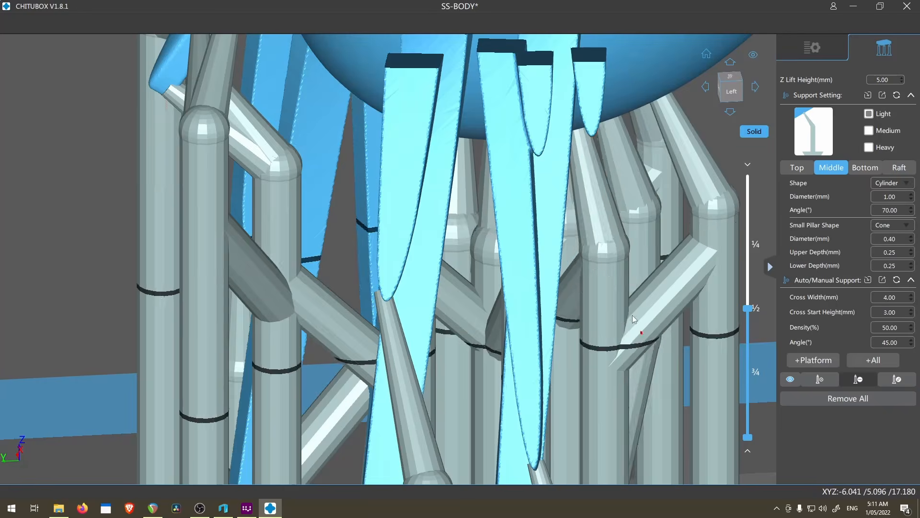
pyautogui.scroll(-5, 490, 163)
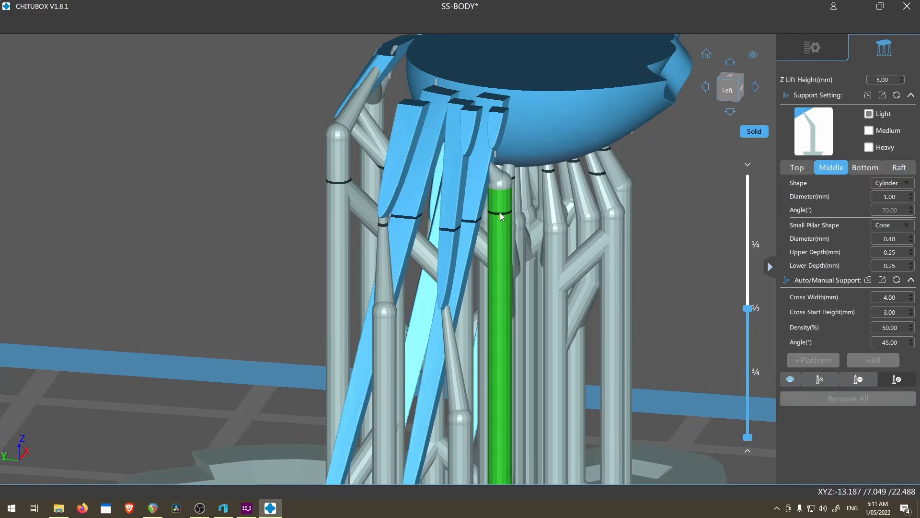
pyautogui.scroll(-3, 518, 202)
pyautogui.moveTo(526, 240); pyautogui.dragTo(530, 199, button='right')
pyautogui.scroll(6, 537, 197)
pyautogui.click(550, 192)
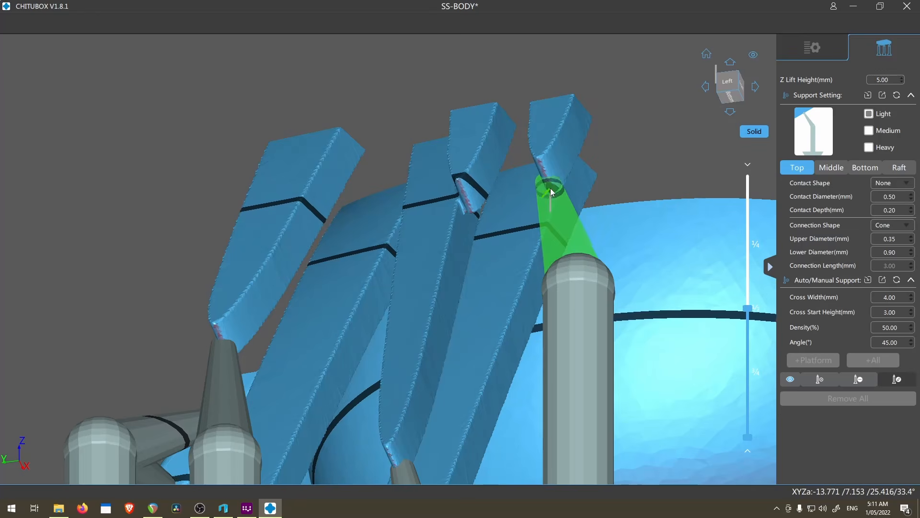
# Step: Lower the upper layer limit to 503 and place a light support on the island at the adjacent strand's tip
pyautogui.scroll(-5, 558, 224)
pyautogui.moveTo(532, 278)
pyautogui.mouseDown(button='right')
pyautogui.moveTo(477, 314)
pyautogui.moveTo(486, 343)
pyautogui.moveTo(520, 336)
pyautogui.moveTo(520, 274)
pyautogui.mouseUp(button='right')
pyautogui.scroll(6, 532, 175)
pyautogui.scroll(2, 568, 172)
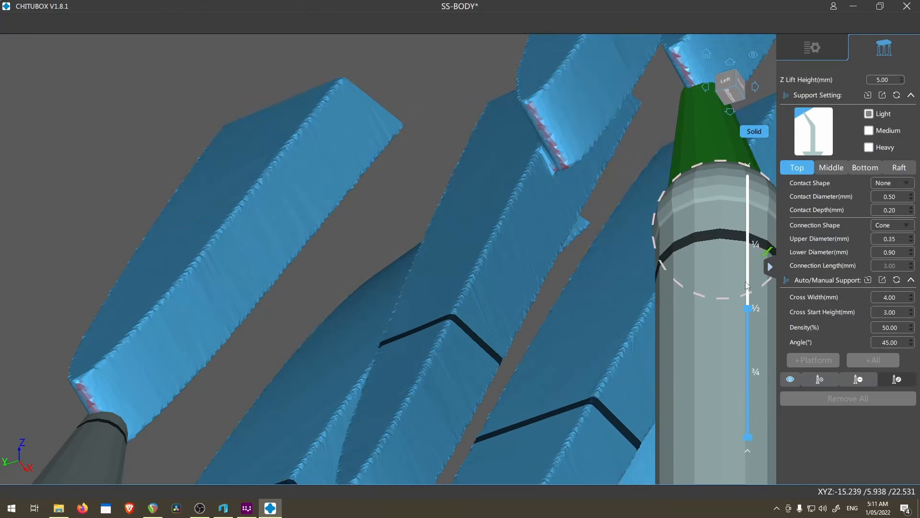
pyautogui.moveTo(748, 308); pyautogui.dragTo(748, 318)
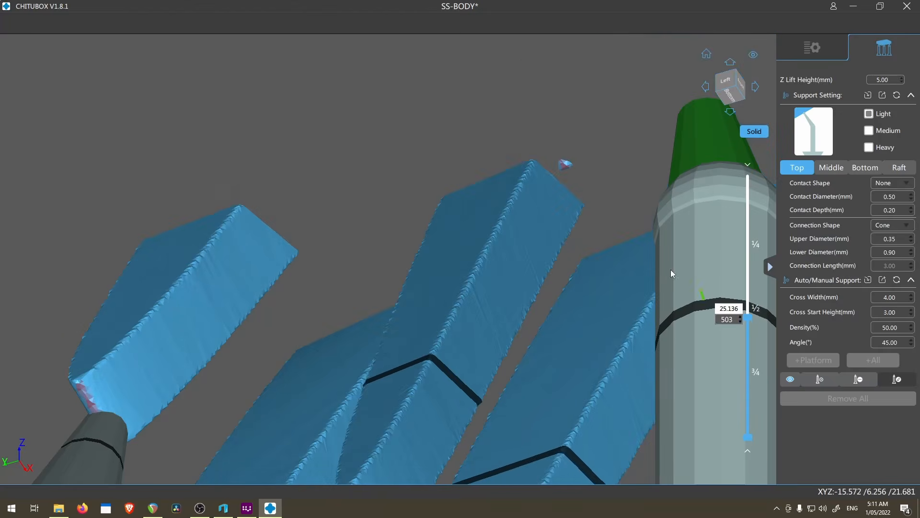
pyautogui.click(566, 164)
# Step: Raise the upper layer limit and examine the supports around the hair strands and head from several sides
pyautogui.scroll(-7, 548, 197)
pyautogui.moveTo(537, 168); pyautogui.dragTo(592, 232, button='right')
pyautogui.scroll(-6, 549, 193)
pyautogui.scroll(3, 453, 314)
pyautogui.moveTo(468, 151); pyautogui.dragTo(457, 270, button='right')
pyautogui.scroll(-5, 366, 265)
pyautogui.scroll(3, 458, 270)
pyautogui.moveTo(594, 257); pyautogui.dragTo(610, 285, button='right')
pyautogui.moveTo(748, 322)
pyautogui.mouseDown()
pyautogui.moveTo(752, 414)
pyautogui.moveTo(749, 310)
pyautogui.mouseUp()
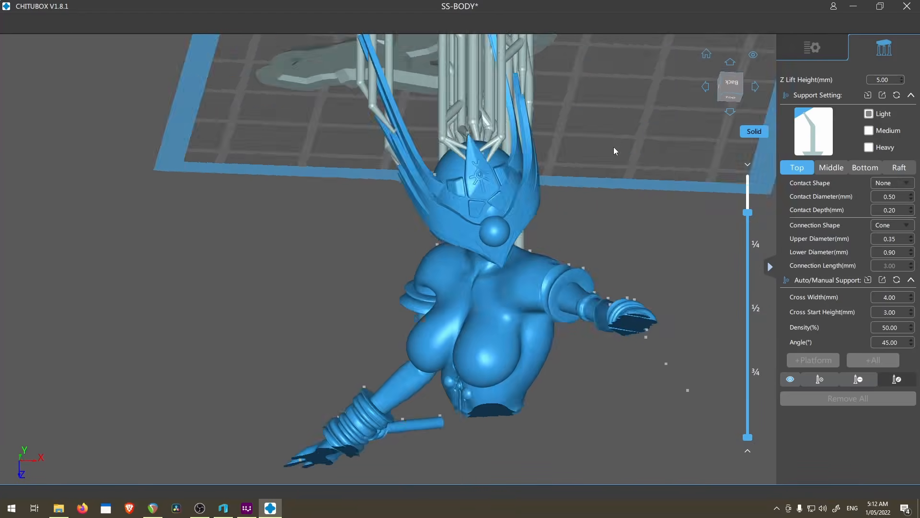
# Step: Add a row of light supports along the underside of the long hair strand, starting near its tip
pyautogui.moveTo(614, 146); pyautogui.dragTo(576, 52, button='right')
pyautogui.moveTo(536, 291); pyautogui.dragTo(626, 160, button='right')
pyautogui.scroll(10, 545, 389)
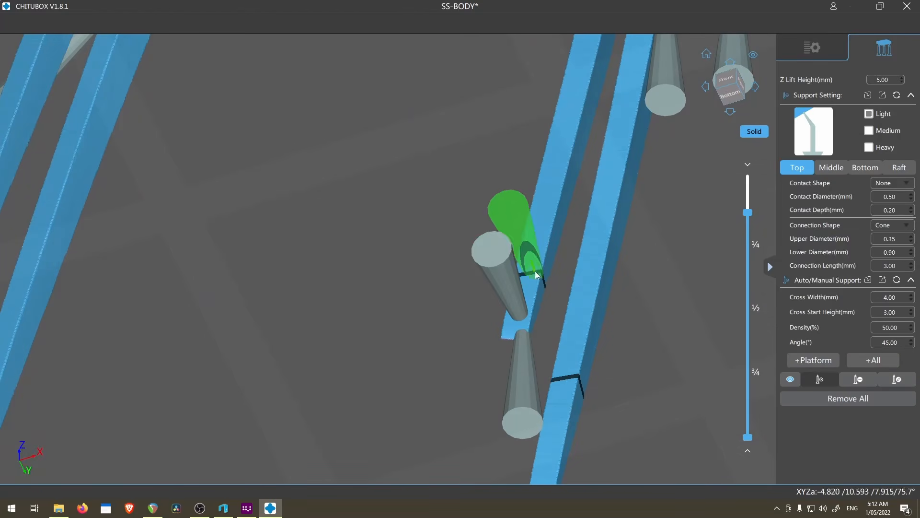
pyautogui.moveTo(543, 242); pyautogui.dragTo(536, 284, button='right')
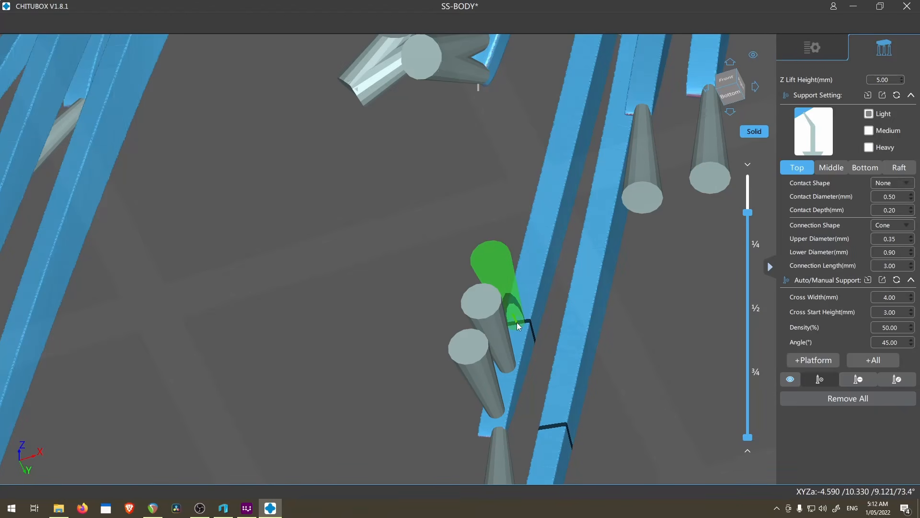
pyautogui.click(517, 322)
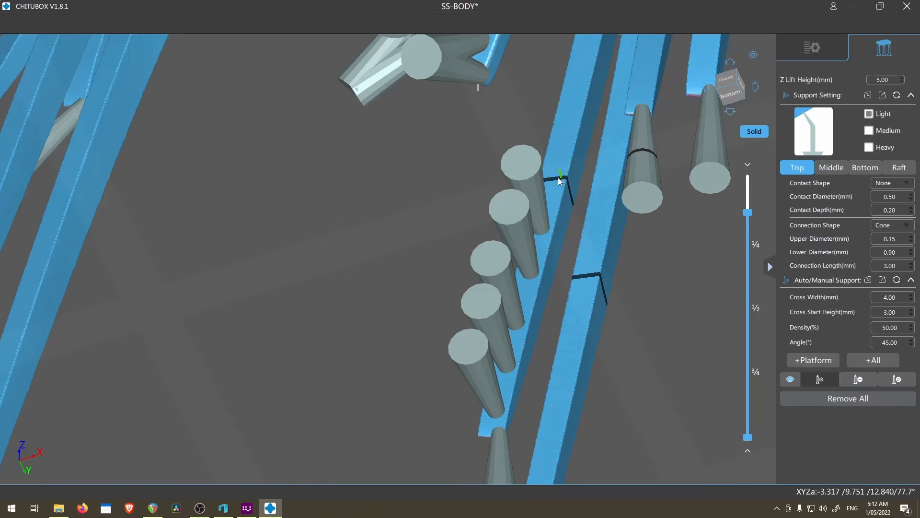
# Step: Examine the new row of strand supports and their cross braces from the right side and below
pyautogui.scroll(-3, 552, 298)
pyautogui.scroll(-3, 514, 306)
pyautogui.moveTo(514, 306); pyautogui.dragTo(366, 360, button='right')
pyautogui.scroll(5, 408, 310)
pyautogui.scroll(4, 408, 309)
pyautogui.scroll(3, 391, 316)
pyautogui.scroll(-5, 390, 338)
pyautogui.press('e')
pyautogui.scroll(3, 516, 291)
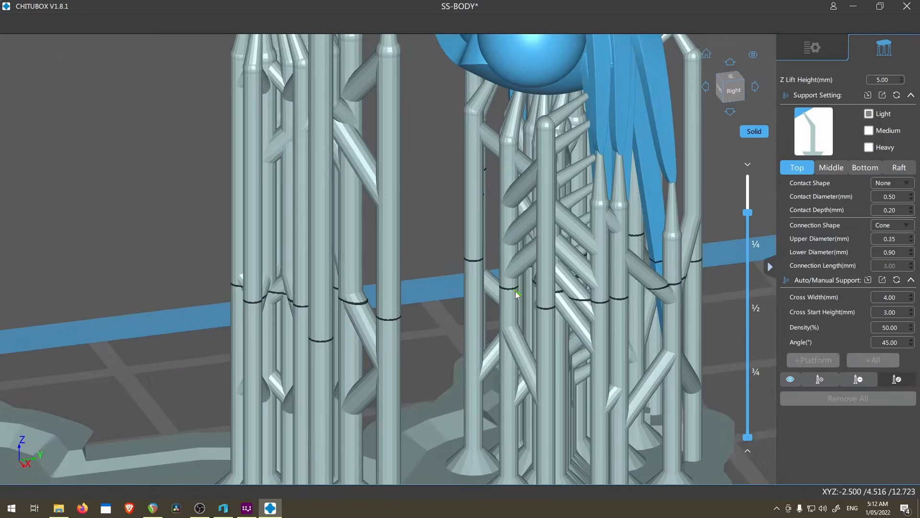
pyautogui.moveTo(516, 291); pyautogui.dragTo(574, 315, button='right')
# Step: Lower the upper layer limit close to the raft and step it up to 133 to check the lowest strand tips
pyautogui.moveTo(748, 213); pyautogui.dragTo(747, 323)
pyautogui.moveTo(648, 334); pyautogui.dragTo(596, 302, button='right')
pyautogui.scroll(3, 580, 292)
pyautogui.scroll(4, 519, 298)
pyautogui.moveTo(748, 324); pyautogui.dragTo(748, 407)
pyautogui.press('Up')
pyautogui.press('Up')
pyautogui.press('Up')
pyautogui.press('Up')
pyautogui.press('Up')
pyautogui.press('Up')
pyautogui.scroll(-3, 687, 385)
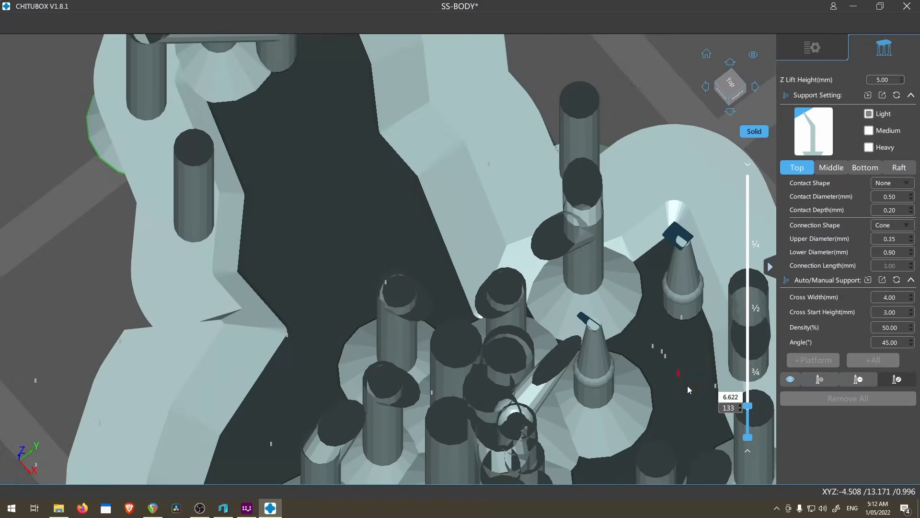
# Step: Step the upper layer limit up from 133 past layer 217 to check the low strand tips for unsupported islands
pyautogui.press('Up')
pyautogui.press('Up')
pyautogui.press('Up')
pyautogui.press('Up')
pyautogui.press('Up')
pyautogui.press('Up')
pyautogui.press('Up')
pyautogui.press('Up')
pyautogui.press('Up')
pyautogui.press('Up')
pyautogui.press('Up')
pyautogui.press('Up')
pyautogui.press('Up')
pyautogui.press('Up')
pyautogui.press('Up')
pyautogui.press('Up')
pyautogui.press('Up')
pyautogui.press('Up')
pyautogui.press('Up')
pyautogui.press('Up')
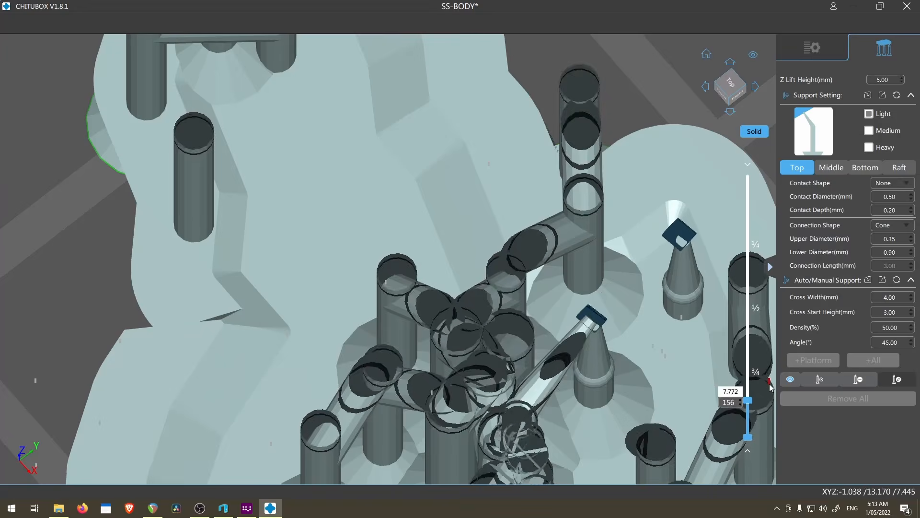
pyautogui.press('Up')
pyautogui.press('Up')
pyautogui.press('Up')
pyautogui.press('Up')
pyautogui.press('Up')
pyautogui.press('Up')
pyautogui.press('Up')
pyautogui.press('Up')
pyautogui.press('Up')
pyautogui.press('Up')
pyautogui.press('Up')
pyautogui.press('Up')
pyautogui.press('Up')
pyautogui.press('Up')
pyautogui.press('Up')
pyautogui.press('Up')
pyautogui.press('Up')
pyautogui.press('Up')
pyautogui.press('Up')
pyautogui.press('Up')
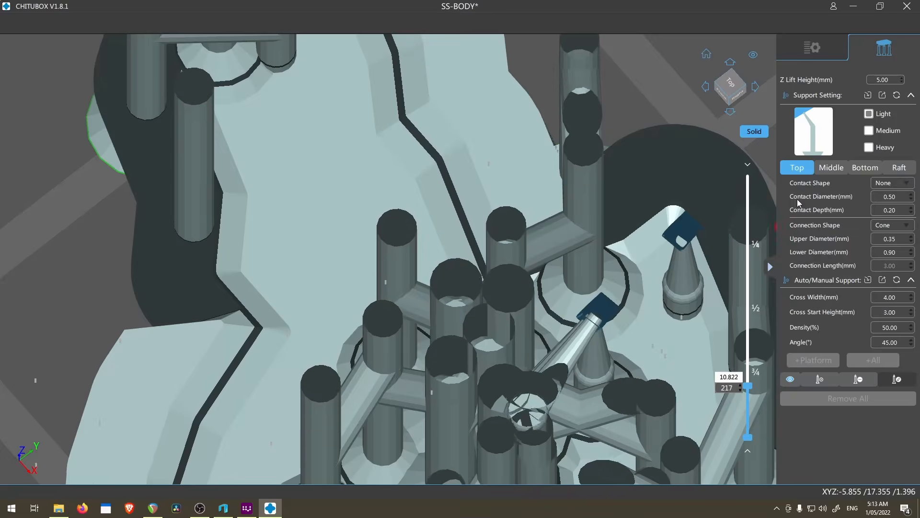
pyautogui.press('Up')
pyautogui.press('Up')
pyautogui.press('Up')
pyautogui.press('Up')
pyautogui.press('Up')
pyautogui.press('Up')
pyautogui.press('Up')
pyautogui.press('Up')
pyautogui.press('Up')
pyautogui.press('Up')
pyautogui.press('Up')
pyautogui.press('Up')
pyautogui.press('Up')
pyautogui.press('Up')
pyautogui.press('Up')
pyautogui.press('Up')
pyautogui.press('Up')
pyautogui.press('Up')
pyautogui.press('Up')
pyautogui.press('Up')
# Step: Raise the upper layer limit well up the figure and place a light support on the underside of the hair strands
pyautogui.moveTo(750, 371); pyautogui.dragTo(754, 242)
pyautogui.scroll(-8, 684, 246)
pyautogui.moveTo(629, 325); pyautogui.dragTo(662, 178, button='right')
pyautogui.scroll(5, 614, 442)
pyautogui.click(820, 379)
pyautogui.click(552, 376)
# Step: Examine the supported figure from the back and right side, closing in on the hair strand tips near the head
pyautogui.moveTo(552, 375); pyautogui.dragTo(434, 178, button='right')
pyautogui.scroll(-5, 322, 338)
pyautogui.scroll(5, 484, 279)
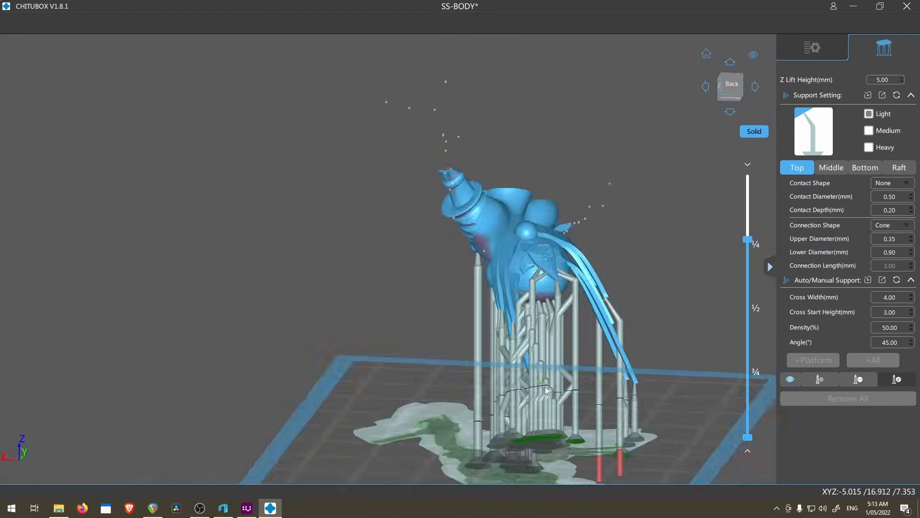
pyautogui.scroll(5, 591, 434)
pyautogui.scroll(-8, 591, 435)
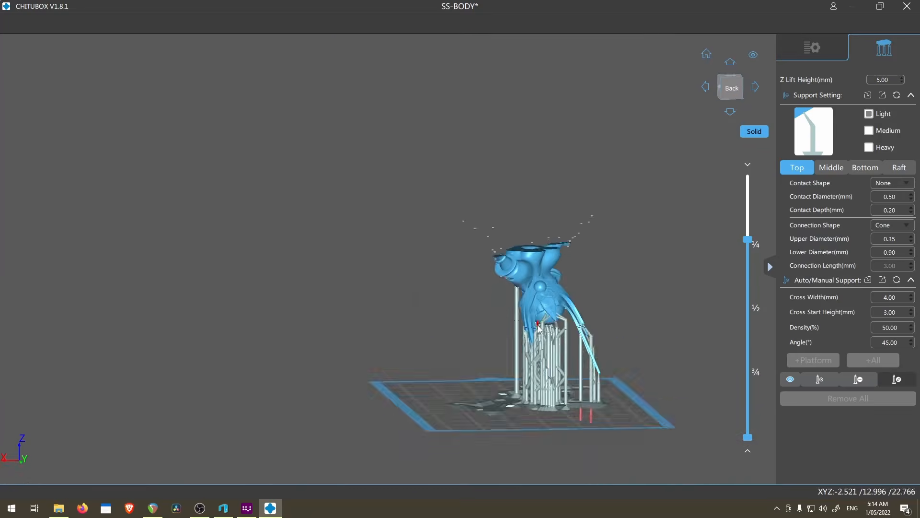
pyautogui.moveTo(591, 434); pyautogui.dragTo(637, 383, button='right')
pyautogui.scroll(8, 686, 337)
pyautogui.moveTo(686, 338); pyautogui.dragTo(623, 269, button='right')
pyautogui.click(820, 379)
pyautogui.moveTo(482, 350); pyautogui.dragTo(586, 262, button='right')
pyautogui.scroll(-5, 586, 262)
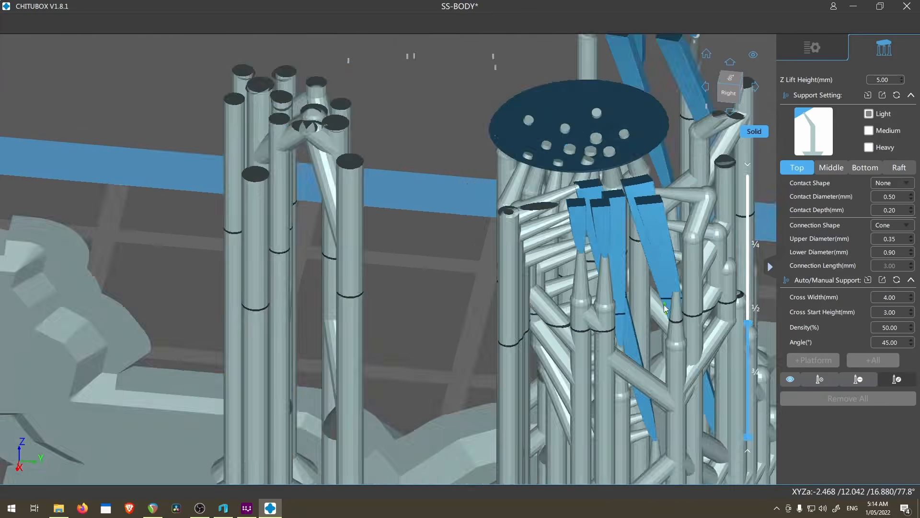
pyautogui.scroll(5, 602, 291)
# Step: Step the upper layer limit up through layers 438 and 496 to 502 to check the hair strands beside the head
pyautogui.press('Up')
pyautogui.press('Up')
pyautogui.press('Up')
pyautogui.press('Up')
pyautogui.press('Up')
pyautogui.press('Up')
pyautogui.press('Up')
pyautogui.press('Up')
pyautogui.press('Up')
pyautogui.press('Up')
pyautogui.press('Up')
pyautogui.press('Up')
pyautogui.press('Up')
pyautogui.press('Up')
pyautogui.press('Up')
pyautogui.press('Up')
pyautogui.press('Up')
pyautogui.press('Up')
pyautogui.press('Up')
pyautogui.press('Up')
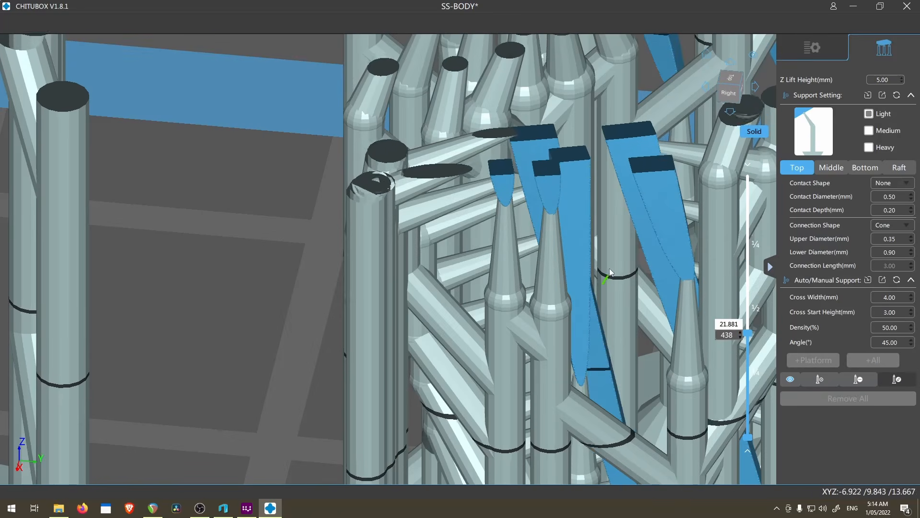
pyautogui.press('Up')
pyautogui.press('Up')
pyautogui.press('Up')
pyautogui.press('Up')
pyautogui.press('Up')
pyautogui.press('Up')
pyautogui.press('Up')
pyautogui.press('Up')
pyautogui.press('Up')
pyautogui.press('Up')
pyautogui.press('Up')
pyautogui.press('Up')
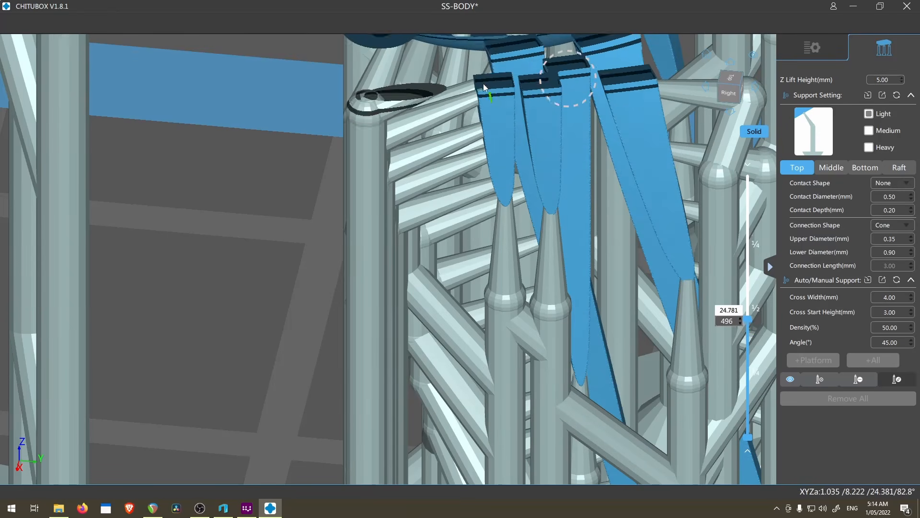
pyautogui.press('Up')
pyautogui.press('Up')
pyautogui.press('Up')
pyautogui.press('Up')
pyautogui.press('Up')
pyautogui.press('Up')
pyautogui.press('Up')
pyautogui.press('Up')
pyautogui.press('Up')
pyautogui.press('Up')
pyautogui.press('Up')
pyautogui.press('Up')
pyautogui.press('Up')
pyautogui.press('Up')
pyautogui.press('Up')
pyautogui.press('Up')
pyautogui.press('Up')
pyautogui.press('Up')
pyautogui.press('Up')
pyautogui.press('Up')
pyautogui.moveTo(509, 87); pyautogui.dragTo(499, 292, button='middle')
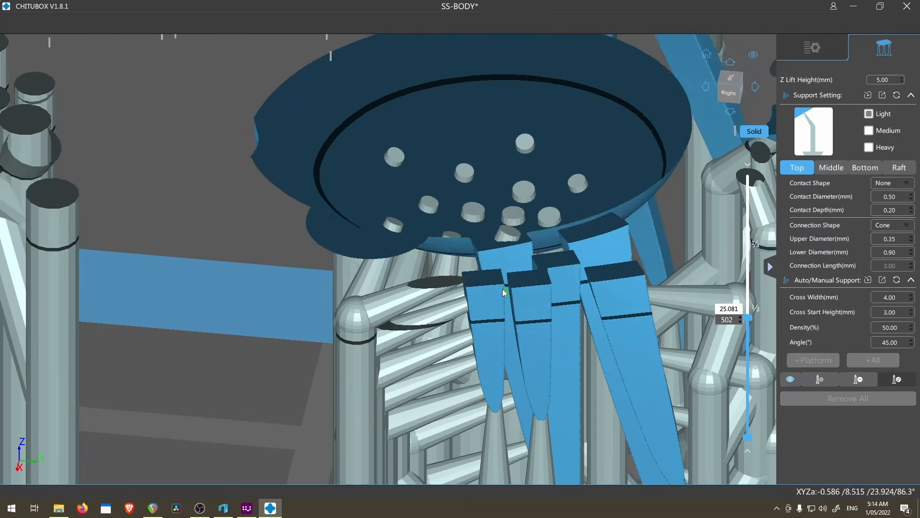
# Step: Step the upper layer limit down and back up to 523 to recheck where the hair strands approach the head
pyautogui.press('Down')
pyautogui.press('Down')
pyautogui.press('Down')
pyautogui.press('Down')
pyautogui.press('Down')
pyautogui.press('Down')
pyautogui.press('Down')
pyautogui.press('Down')
pyautogui.press('Down')
pyautogui.press('Down')
pyautogui.press('Up')
pyautogui.press('Up')
pyautogui.press('Up')
pyautogui.press('Up')
pyautogui.press('Up')
pyautogui.press('Up')
pyautogui.press('Up')
pyautogui.press('Up')
pyautogui.press('Up')
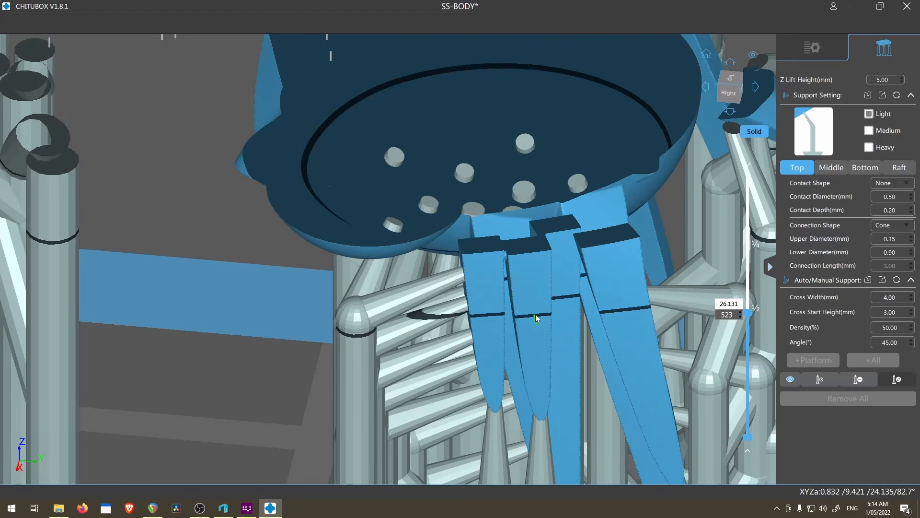
# Step: Place two light supports on the undersides of the hair strands on the head's right side
pyautogui.scroll(-8, 536, 314)
pyautogui.moveTo(536, 315); pyautogui.dragTo(538, 216, button='right')
pyautogui.click(820, 379)
pyautogui.scroll(8, 546, 286)
pyautogui.moveTo(545, 287); pyautogui.dragTo(603, 129, button='right')
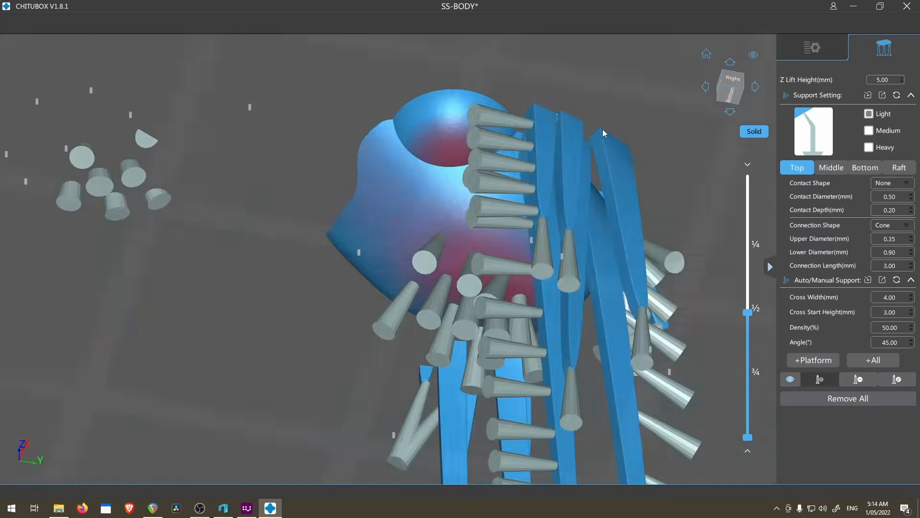
pyautogui.scroll(4, 602, 128)
pyautogui.click(549, 191)
pyautogui.click(540, 258)
pyautogui.scroll(-10, 619, 331)
# Step: Move the upper layer limit up and down around the head to check the hair strands and the pointed helmet plate
pyautogui.click(897, 379)
pyautogui.scroll(8, 648, 347)
pyautogui.moveTo(748, 312)
pyautogui.mouseDown()
pyautogui.moveTo(749, 342)
pyautogui.moveTo(750, 308)
pyautogui.mouseUp()
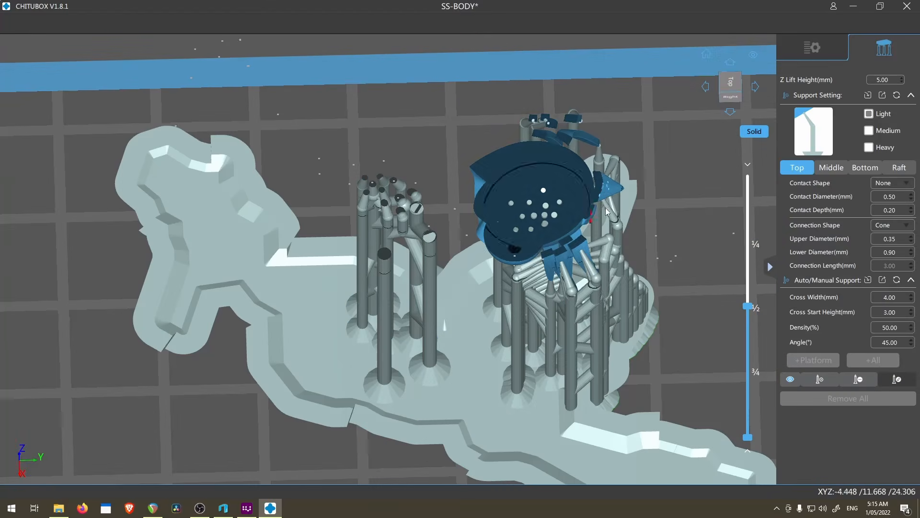
pyautogui.moveTo(750, 305); pyautogui.dragTo(758, 345)
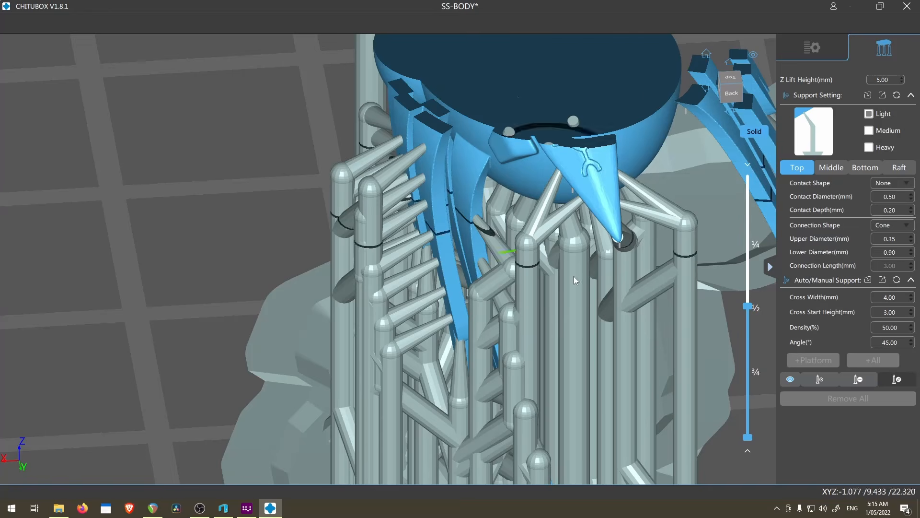
pyautogui.moveTo(747, 306)
pyautogui.mouseDown()
pyautogui.moveTo(749, 345)
pyautogui.moveTo(759, 312)
pyautogui.mouseUp()
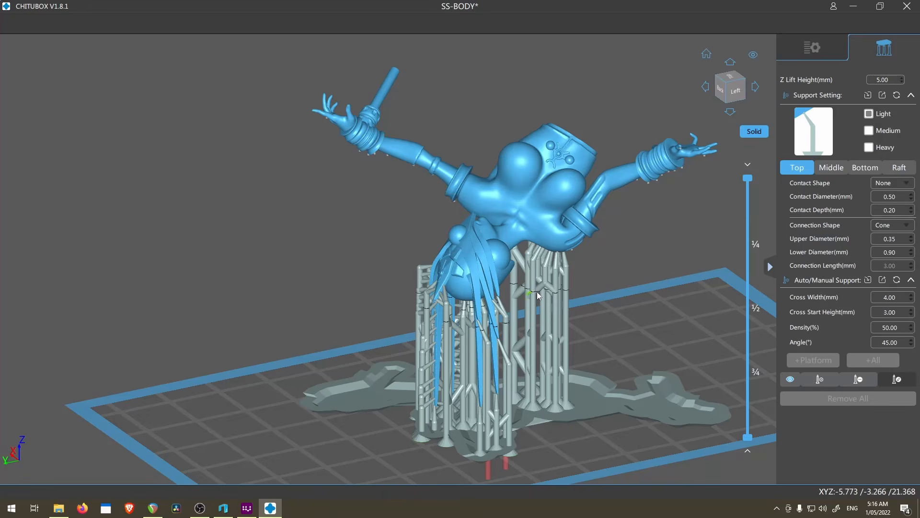
# Step: Place a light support under the hair strands on the figure's left side and check it from below and the front
pyautogui.moveTo(480, 331); pyautogui.dragTo(491, 331, button='right')
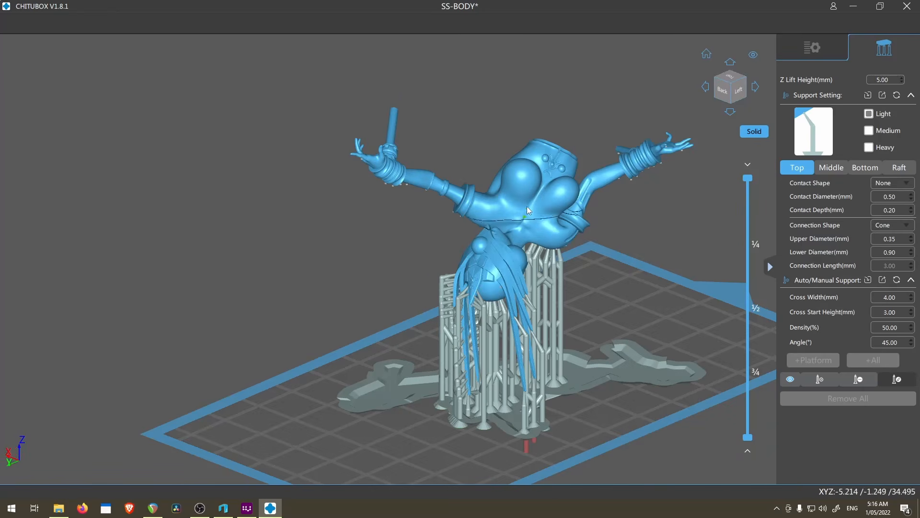
pyautogui.moveTo(387, 208); pyautogui.dragTo(450, 268, button='right')
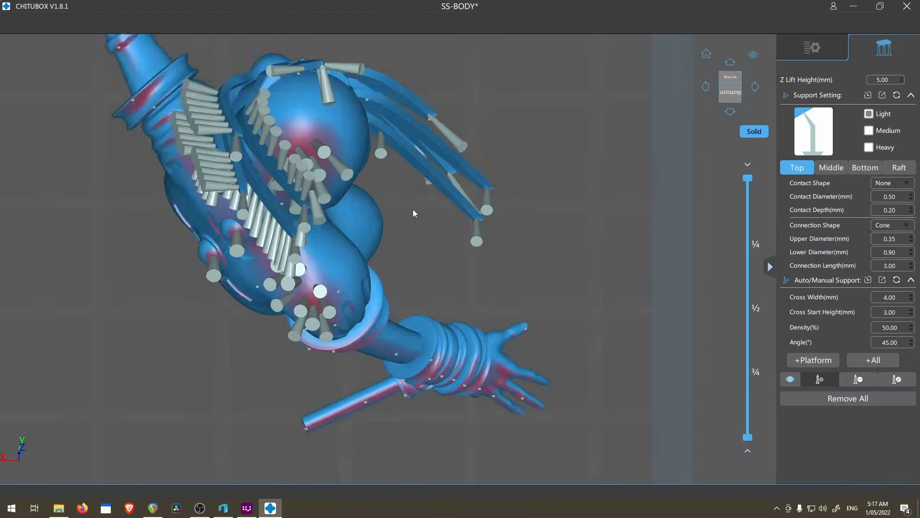
pyautogui.moveTo(413, 209); pyautogui.dragTo(497, 249, button='right')
pyautogui.scroll(5, 435, 236)
pyautogui.click(494, 338)
pyautogui.scroll(-8, 607, 381)
pyautogui.moveTo(607, 382); pyautogui.dragTo(414, 364, button='right')
pyautogui.scroll(6, 439, 336)
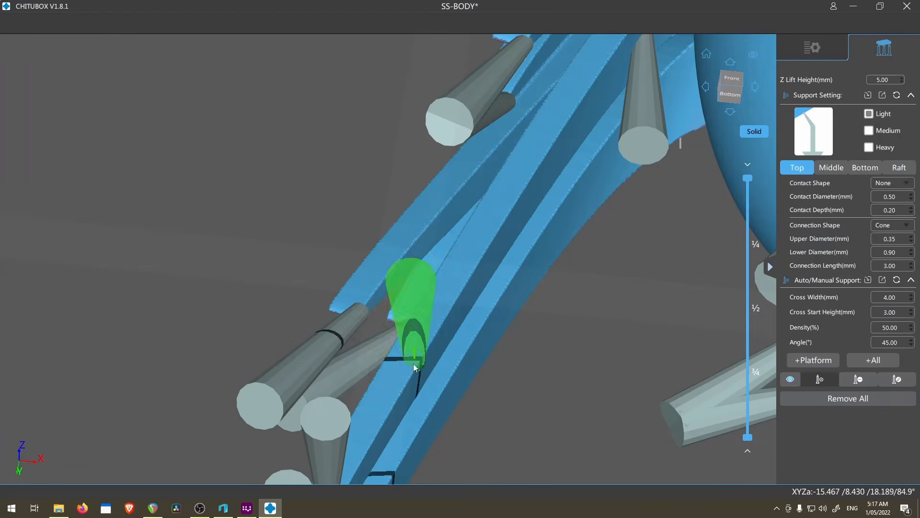
pyautogui.scroll(-3, 548, 126)
pyautogui.moveTo(549, 125); pyautogui.dragTo(583, 279, button='right')
pyautogui.scroll(-8, 607, 207)
pyautogui.moveTo(607, 207); pyautogui.dragTo(665, 278, button='right')
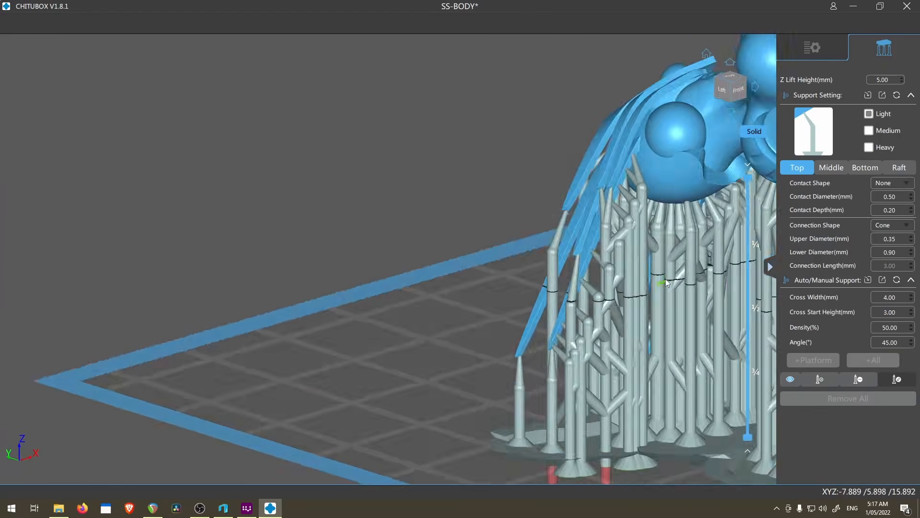
# Step: Place a light support on the left hair strands near the upper part of the head
pyautogui.click(821, 379)
pyautogui.scroll(8, 549, 266)
pyautogui.moveTo(548, 266); pyautogui.dragTo(564, 248, button='right')
pyautogui.scroll(-8, 542, 220)
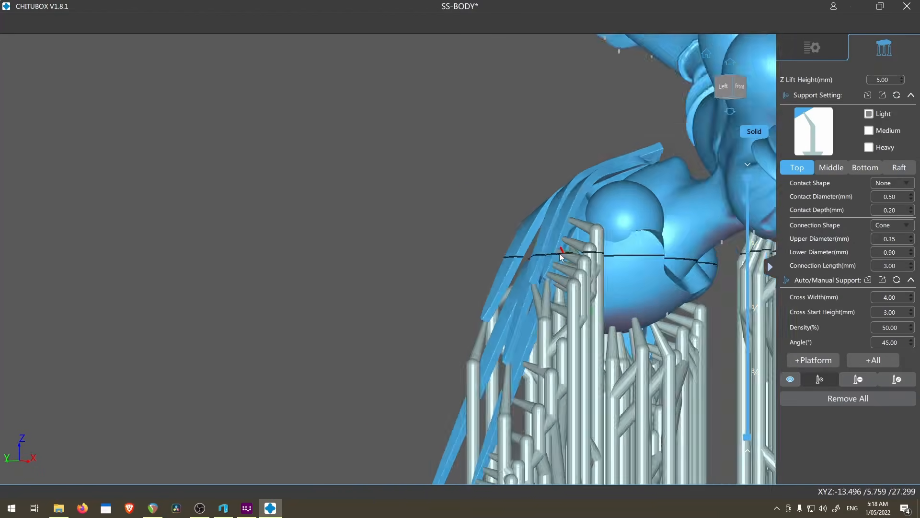
pyautogui.scroll(6, 577, 208)
pyautogui.click(577, 208)
pyautogui.scroll(3, 578, 210)
pyautogui.moveTo(577, 210)
pyautogui.mouseDown(button='right')
pyautogui.moveTo(636, 210)
pyautogui.moveTo(602, 215)
pyautogui.moveTo(611, 214)
pyautogui.mouseUp(button='right')
pyautogui.scroll(4, 611, 214)
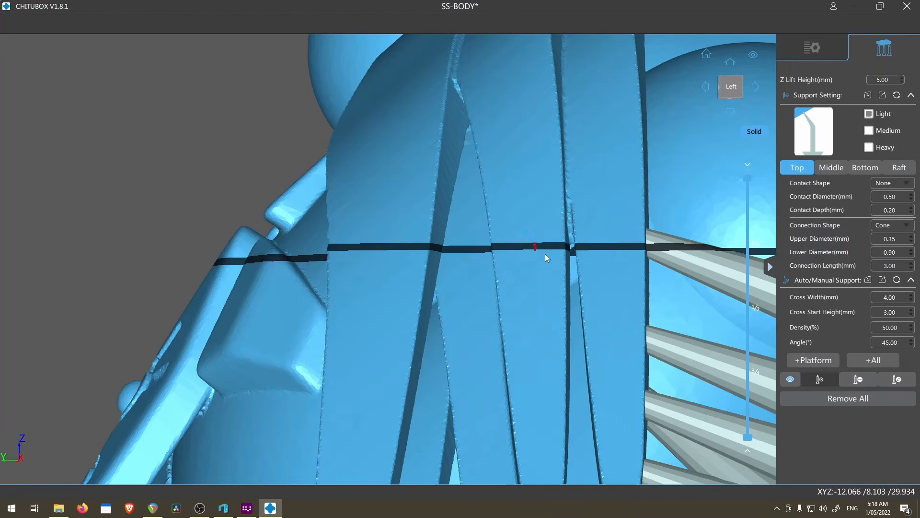
# Step: Examine the undersides and tips of the left hair strands for unsupported areas, from the left side and the back
pyautogui.scroll(-8, 546, 259)
pyautogui.moveTo(548, 272); pyautogui.dragTo(565, 297, button='right')
pyautogui.scroll(6, 680, 324)
pyautogui.scroll(-6, 686, 358)
pyautogui.moveTo(686, 359); pyautogui.dragTo(680, 359, button='right')
pyautogui.scroll(6, 637, 364)
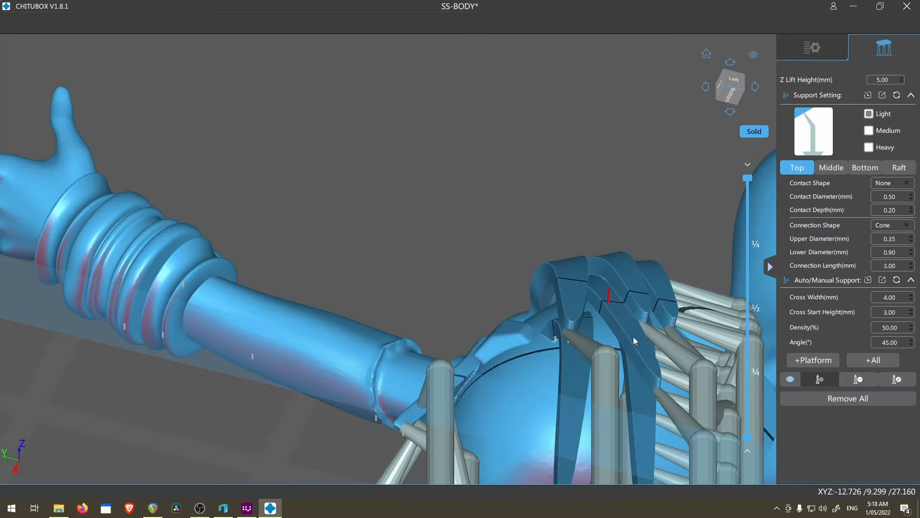
pyautogui.scroll(-6, 629, 341)
pyautogui.moveTo(599, 377); pyautogui.dragTo(575, 378, button='right')
pyautogui.scroll(7, 571, 377)
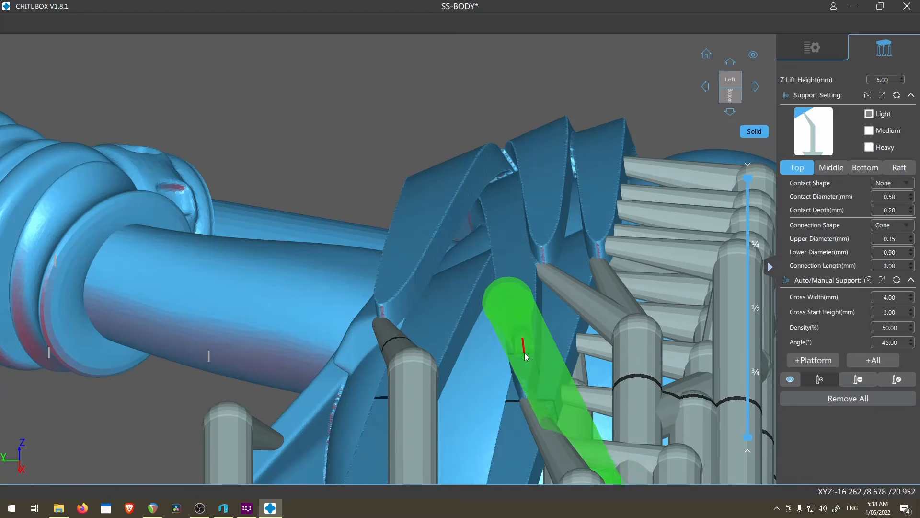
pyautogui.scroll(-6, 526, 356)
pyautogui.moveTo(528, 350); pyautogui.dragTo(593, 359, button='right')
pyautogui.scroll(6, 446, 298)
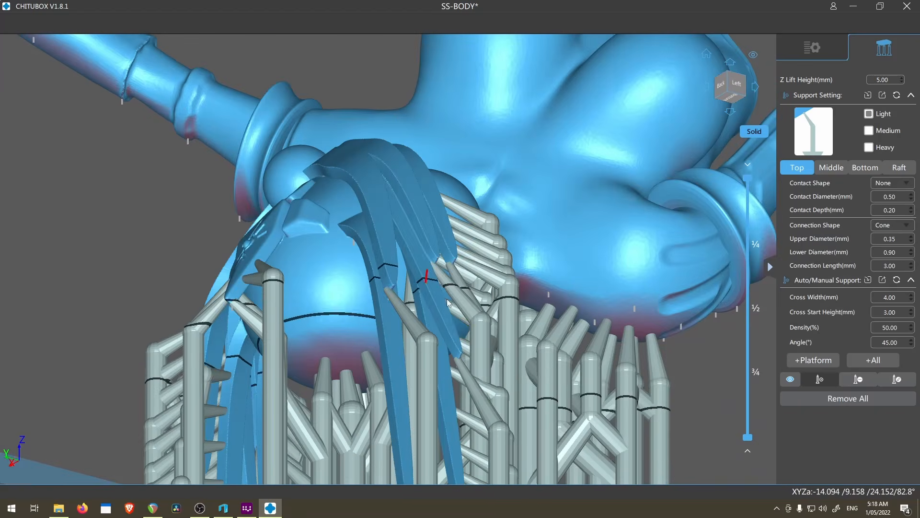
pyautogui.scroll(-6, 447, 299)
pyautogui.scroll(4, 476, 290)
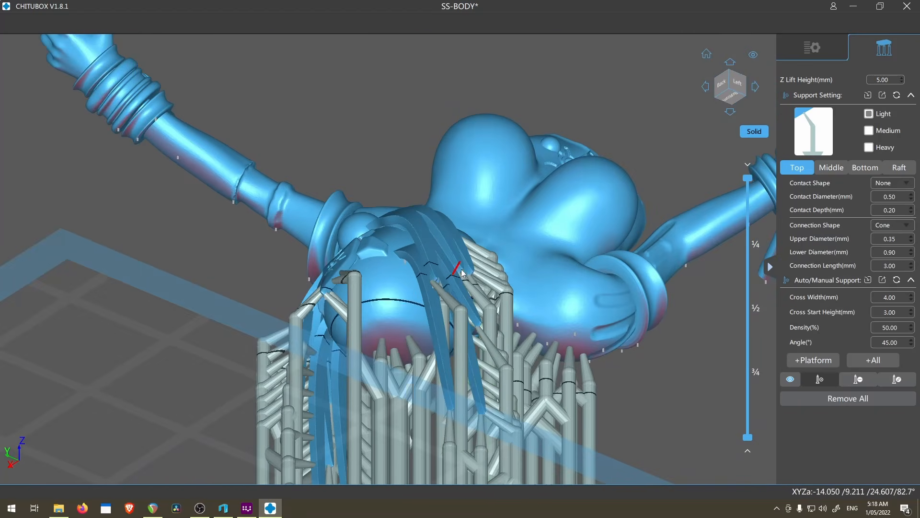
pyautogui.scroll(5, 461, 269)
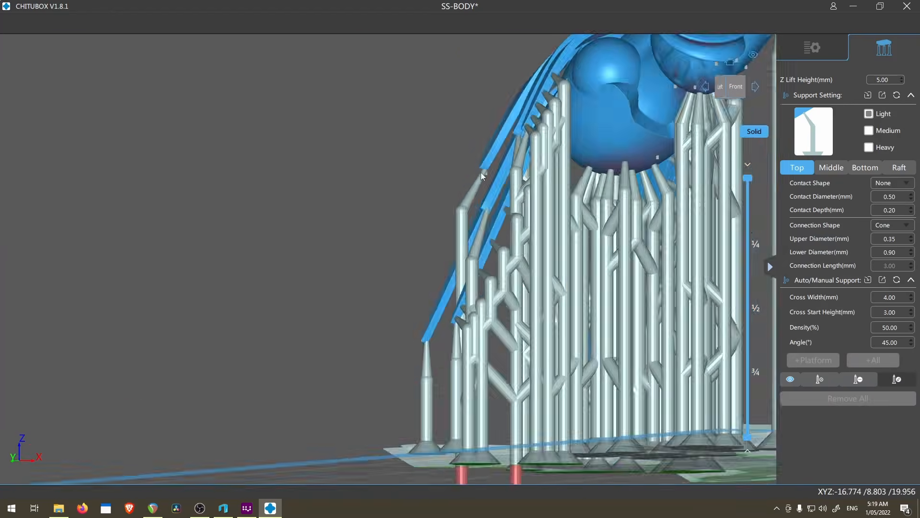
# Step: Inspect the support contacts along the left hair strands from the front, then the strands beside the helmet plate from below
pyautogui.scroll(5, 481, 172)
pyautogui.moveTo(491, 212); pyautogui.dragTo(460, 291, button='middle')
pyautogui.moveTo(459, 291); pyautogui.dragTo(536, 222, button='right')
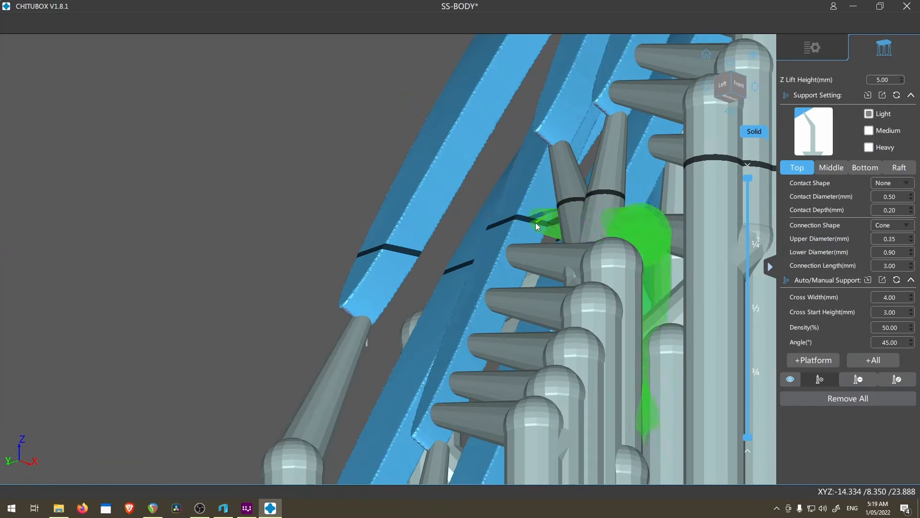
pyautogui.scroll(-8, 546, 180)
pyautogui.moveTo(547, 180); pyautogui.dragTo(623, 211, button='right')
pyautogui.scroll(5, 571, 263)
pyautogui.moveTo(571, 263); pyautogui.dragTo(410, 129, button='right')
pyautogui.scroll(-5, 506, 186)
pyautogui.scroll(4, 381, 183)
pyautogui.scroll(2, 393, 172)
pyautogui.scroll(-3, 371, 170)
pyautogui.scroll(4, 525, 209)
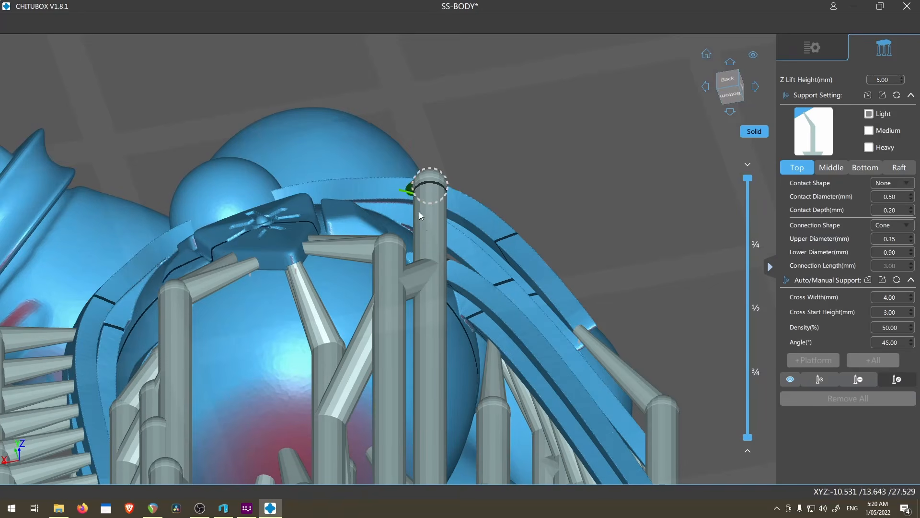
# Step: Inspect the tall support beside the helmet plate and the hair strands around it, from the back and left
pyautogui.scroll(-3, 420, 216)
pyautogui.moveTo(419, 216); pyautogui.dragTo(439, 257, button='right')
pyautogui.scroll(4, 423, 178)
pyautogui.click(464, 167)
pyautogui.click(820, 379)
pyautogui.scroll(-3, 461, 211)
pyautogui.moveTo(499, 211); pyautogui.dragTo(480, 192, button='right')
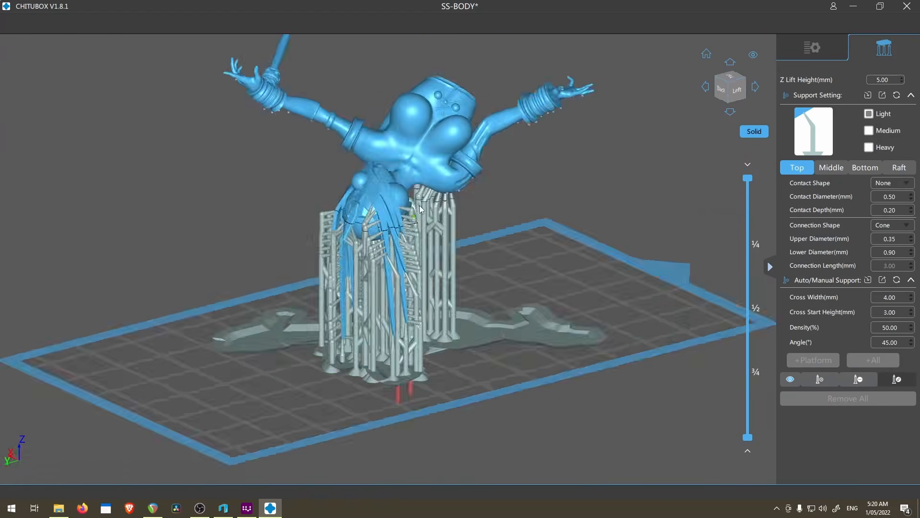
pyautogui.scroll(4, 403, 269)
pyautogui.moveTo(412, 259); pyautogui.dragTo(402, 249, button='right')
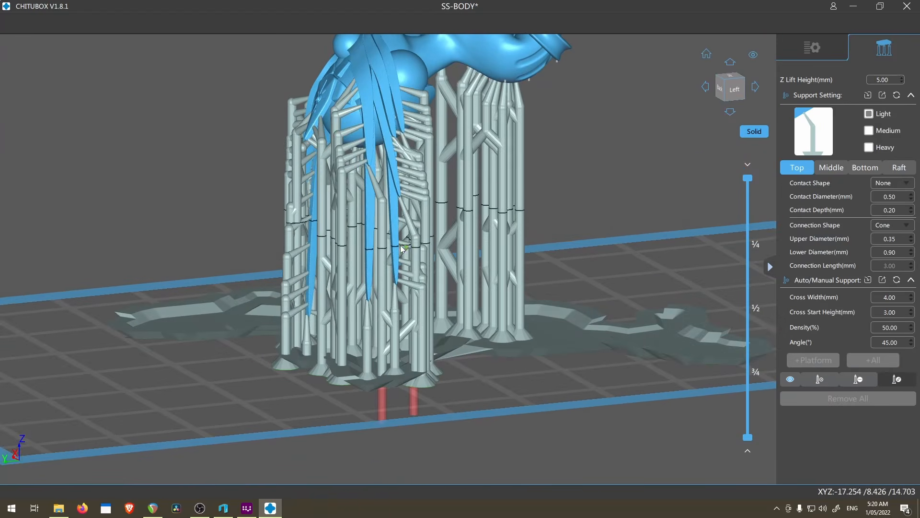
# Step: Place a row of light supports along the underside of the long left hair strand, from the head to the tip
pyautogui.scroll(-5, 365, 218)
pyautogui.moveTo(384, 288); pyautogui.dragTo(472, 206, button='right')
pyautogui.scroll(6, 513, 312)
pyautogui.moveTo(516, 319); pyautogui.dragTo(508, 424, button='middle')
pyautogui.moveTo(476, 249); pyautogui.dragTo(474, 292, button='middle')
pyautogui.scroll(5, 371, 124)
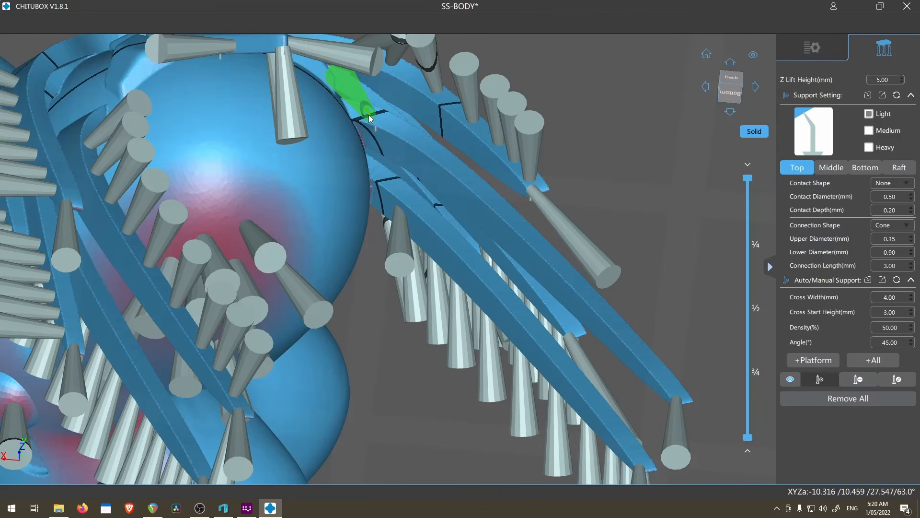
pyautogui.click(370, 115)
pyautogui.click(400, 129)
pyautogui.click(426, 147)
pyautogui.click(455, 167)
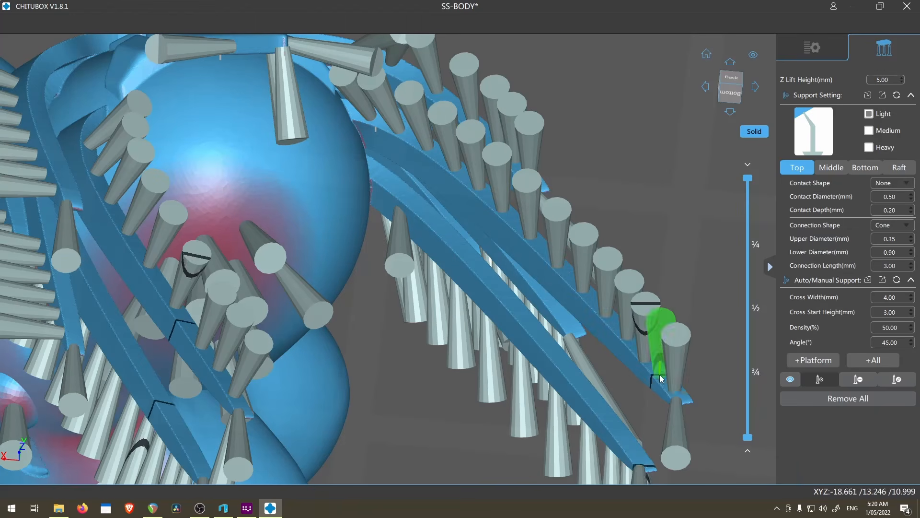
# Step: Reposition the contact end of a light support under the hair strand beside the pointed helmet plate
pyautogui.scroll(-6, 661, 379)
pyautogui.moveTo(599, 239); pyautogui.dragTo(602, 322, button='right')
pyautogui.click(858, 380)
pyautogui.scroll(4, 575, 215)
pyautogui.moveTo(586, 197); pyautogui.dragTo(658, 248, button='right')
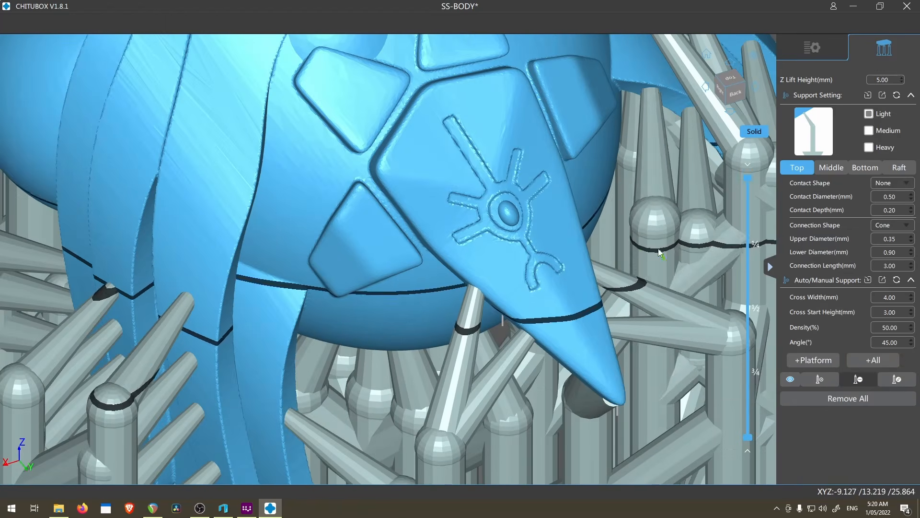
pyautogui.moveTo(658, 249); pyautogui.dragTo(631, 281, button='middle')
pyautogui.scroll(-3, 632, 281)
pyautogui.moveTo(632, 281); pyautogui.dragTo(627, 242, button='right')
pyautogui.moveTo(626, 242); pyautogui.dragTo(627, 302, button='middle')
pyautogui.moveTo(626, 302)
pyautogui.mouseDown(button='right')
pyautogui.moveTo(599, 269)
pyautogui.moveTo(624, 297)
pyautogui.mouseUp(button='right')
pyautogui.scroll(4, 618, 369)
pyautogui.click(897, 379)
pyautogui.moveTo(605, 342); pyautogui.dragTo(525, 289)
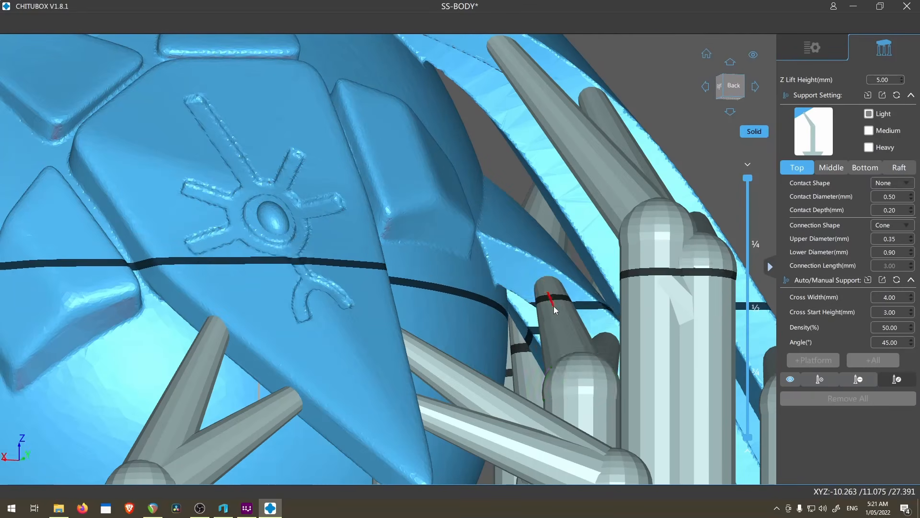
# Step: Examine the finished supports under the head and hair from the right rear and the back
pyautogui.scroll(-8, 553, 310)
pyautogui.moveTo(547, 287); pyautogui.dragTo(578, 253, button='right')
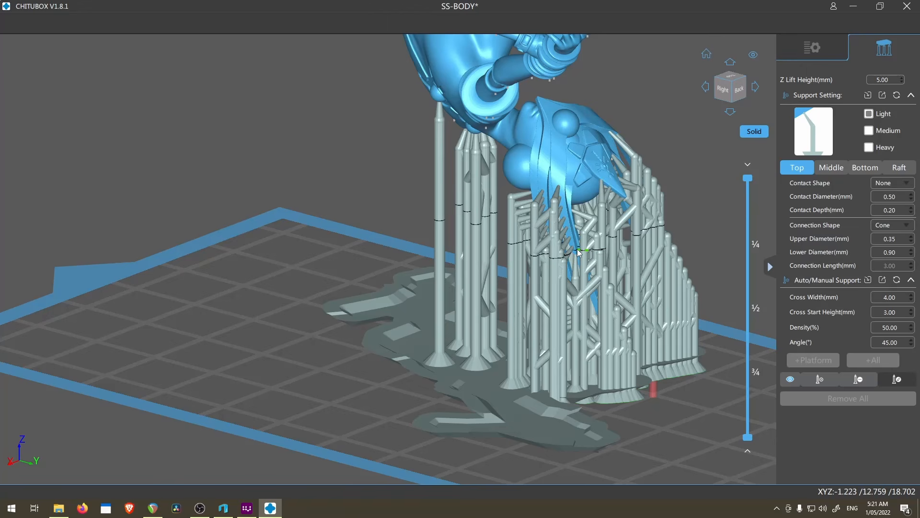
pyautogui.scroll(3, 638, 225)
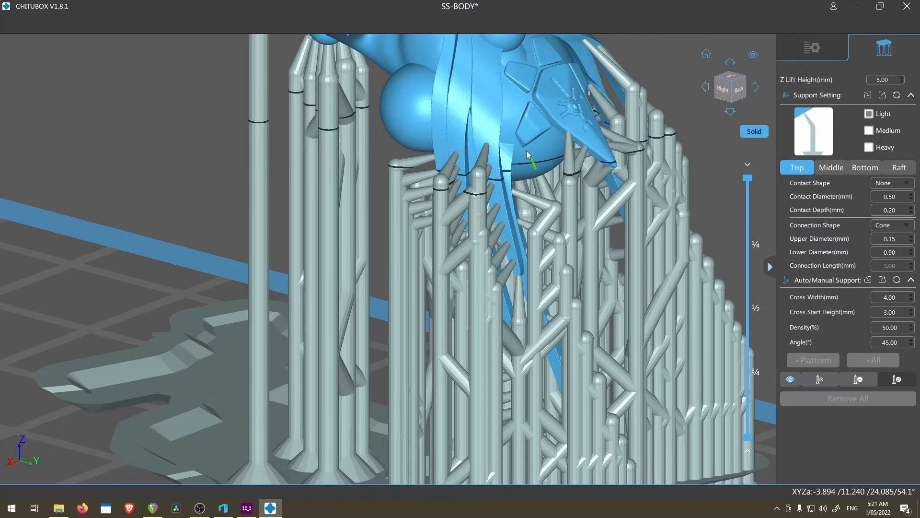
pyautogui.scroll(-4, 487, 153)
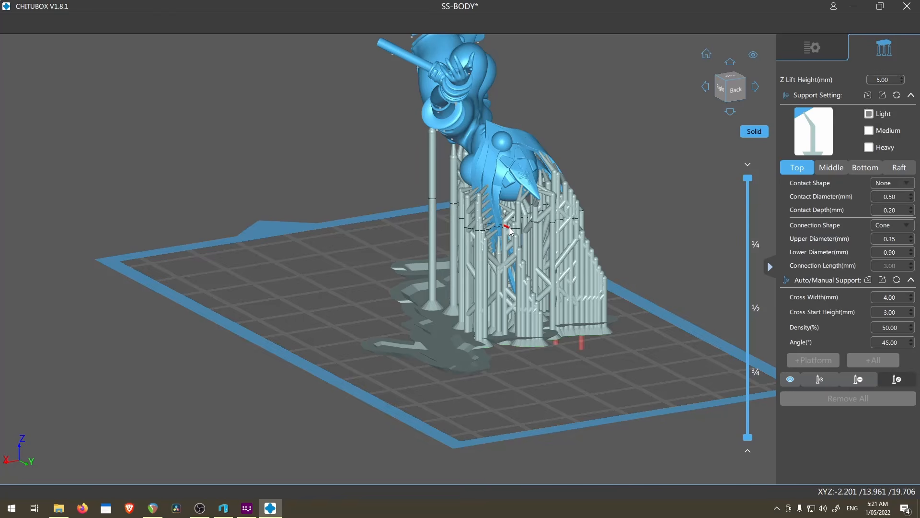
pyautogui.scroll(1, 510, 225)
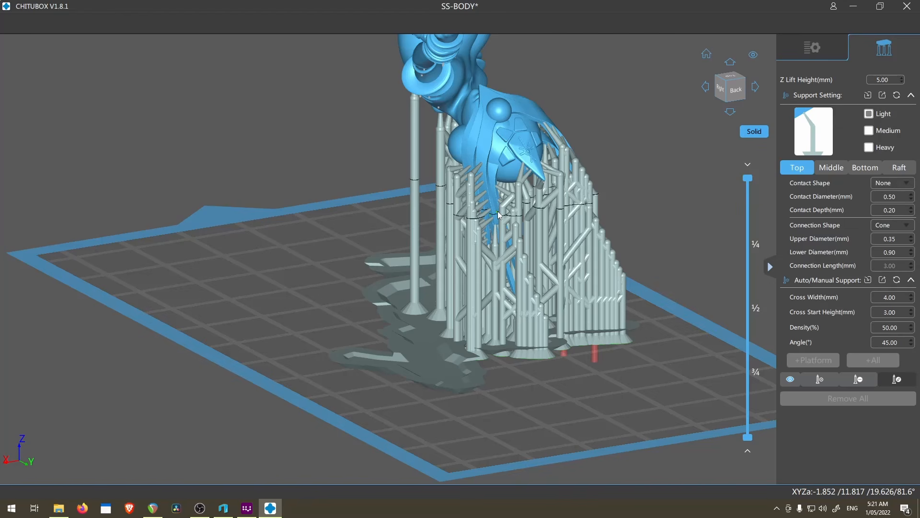
pyautogui.scroll(-4, 497, 211)
pyautogui.moveTo(497, 210); pyautogui.dragTo(553, 313, button='middle')
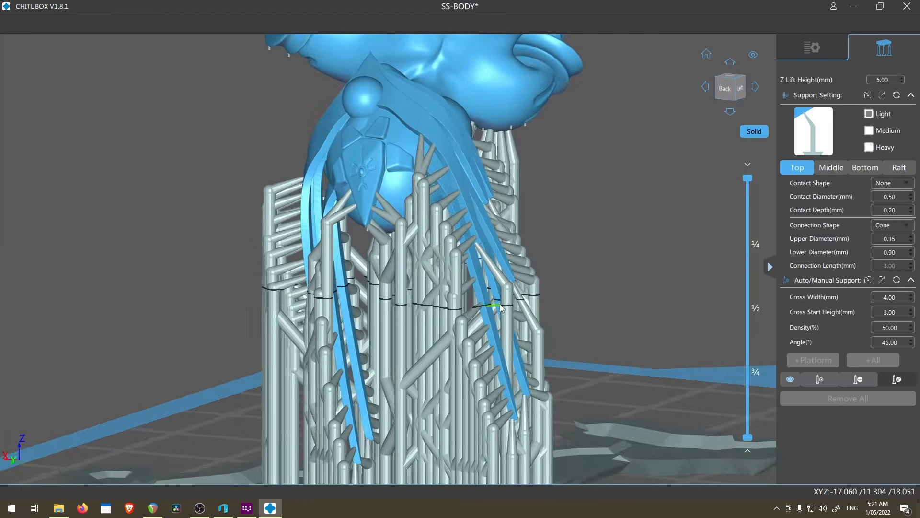
# Step: Inspect the left shoulder's underside and lower the upper layer limit to cut through the shoulder
pyautogui.scroll(-3, 501, 308)
pyautogui.moveTo(501, 308); pyautogui.dragTo(594, 290, button='middle')
pyautogui.moveTo(595, 291); pyautogui.dragTo(606, 226, button='right')
pyautogui.scroll(-3, 636, 320)
pyautogui.scroll(4, 625, 215)
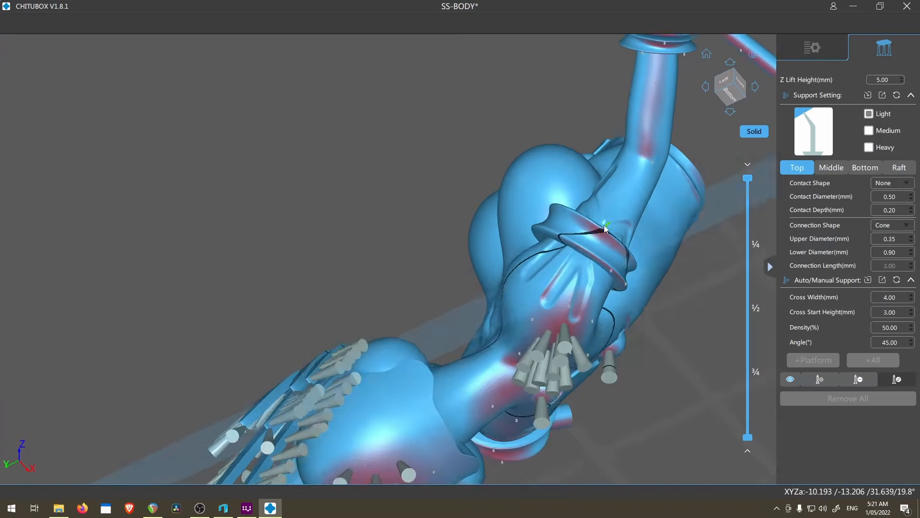
pyautogui.scroll(3, 577, 282)
pyautogui.moveTo(607, 269); pyautogui.dragTo(616, 359, button='right')
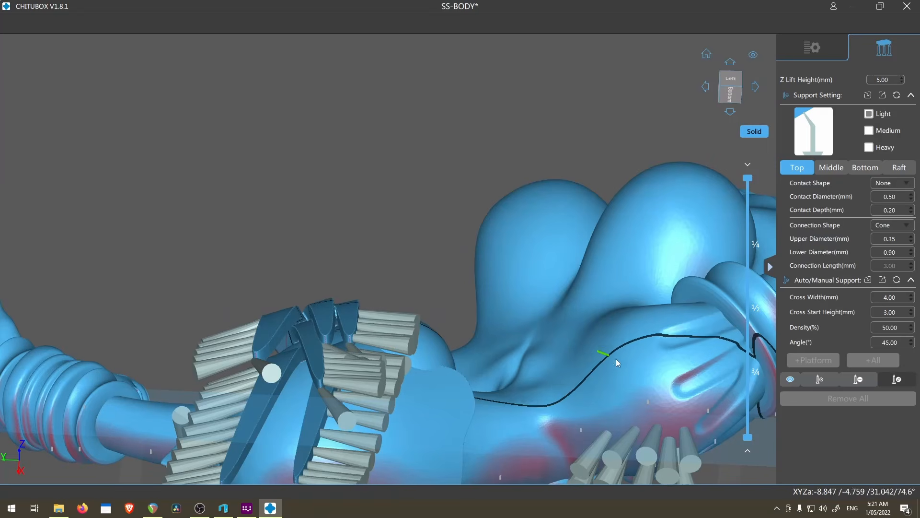
pyautogui.moveTo(664, 403); pyautogui.dragTo(642, 366, button='middle')
pyautogui.moveTo(749, 304); pyautogui.dragTo(749, 295)
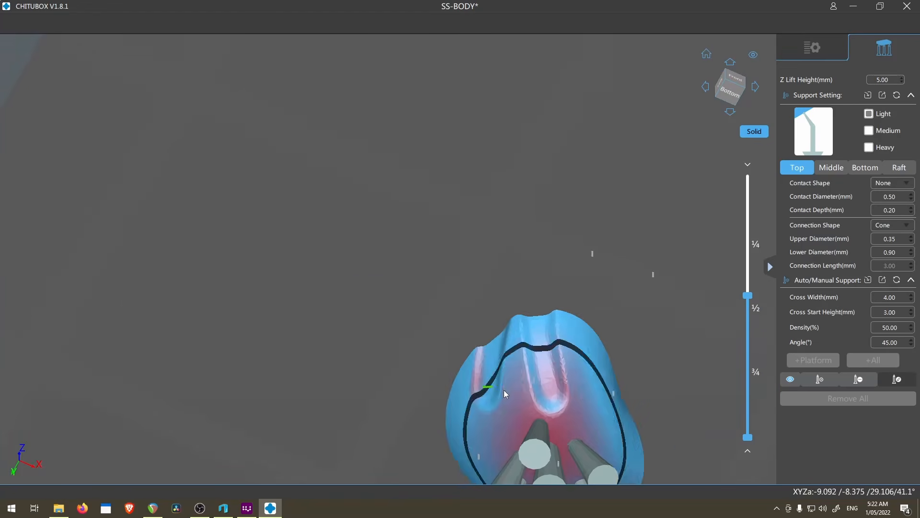
# Step: Place light supports under the left shoulder and along the lower edge of the armband
pyautogui.moveTo(504, 389); pyautogui.dragTo(505, 359, button='middle')
pyautogui.moveTo(592, 298); pyautogui.dragTo(580, 214, button='middle')
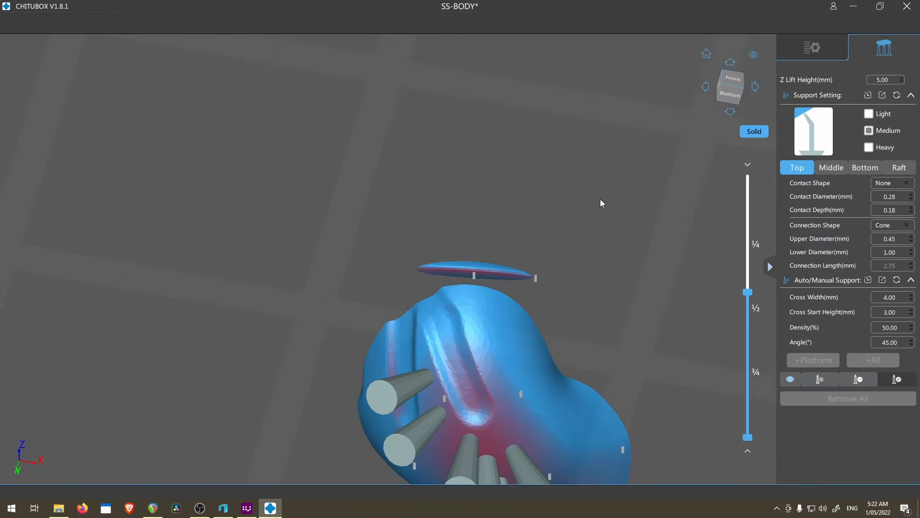
pyautogui.scroll(3, 475, 222)
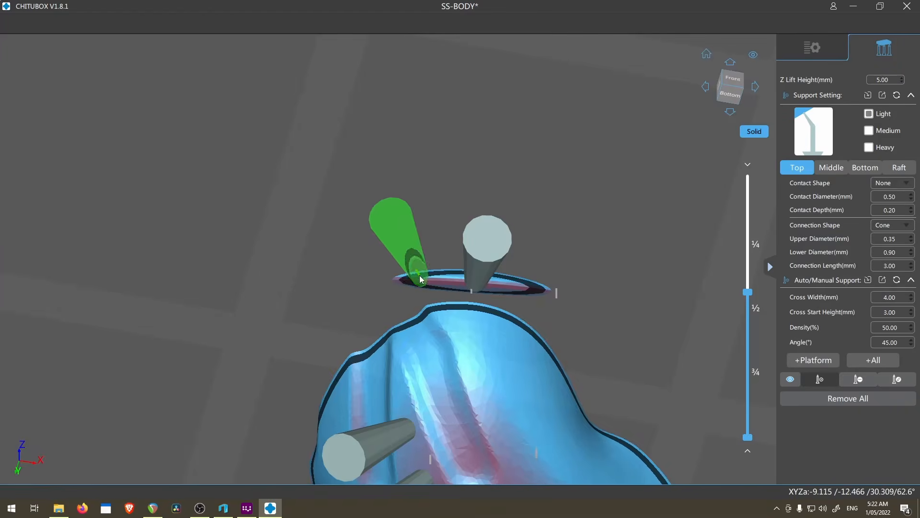
pyautogui.click(420, 279)
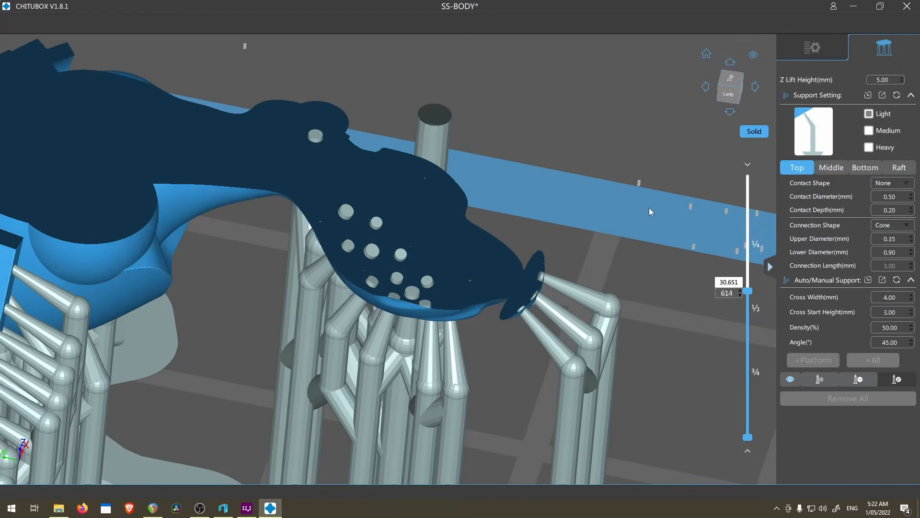
# Step: Step the upper layer limit up from layer 614 to 646 to check how the armband joins the shoulder
pyautogui.press('Up')
pyautogui.press('Up')
pyautogui.press('Up')
pyautogui.press('Up')
pyautogui.press('Up')
pyautogui.press('Up')
pyautogui.press('Up')
pyautogui.press('Up')
pyautogui.press('Up')
pyautogui.press('Up')
pyautogui.press('Up')
pyautogui.press('Up')
pyautogui.press('Up')
pyautogui.press('Up')
pyautogui.press('Up')
pyautogui.press('Up')
pyautogui.press('Up')
pyautogui.press('Up')
pyautogui.press('Up')
pyautogui.press('Up')
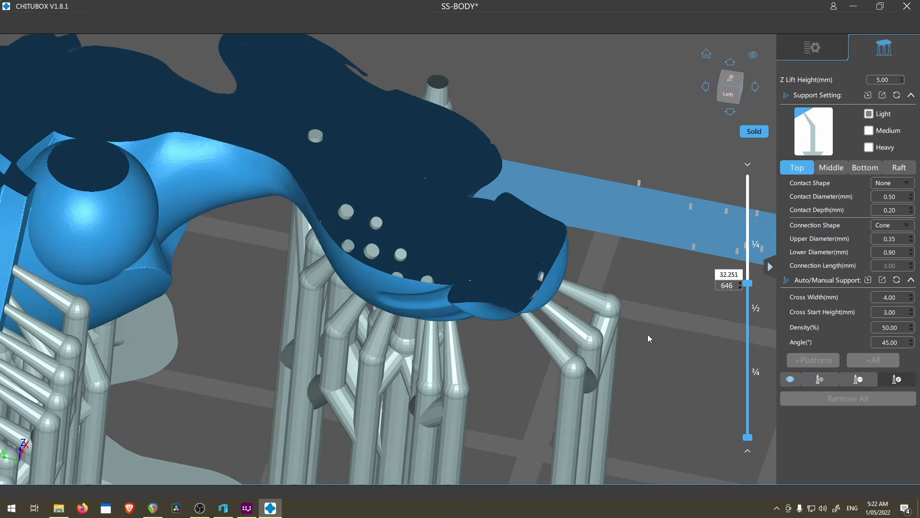
# Step: Step the upper layer limit up from layer 646 past 738 to check the upper arm and armband for unsupported areas
pyautogui.moveTo(712, 205); pyautogui.dragTo(639, 307, button='middle')
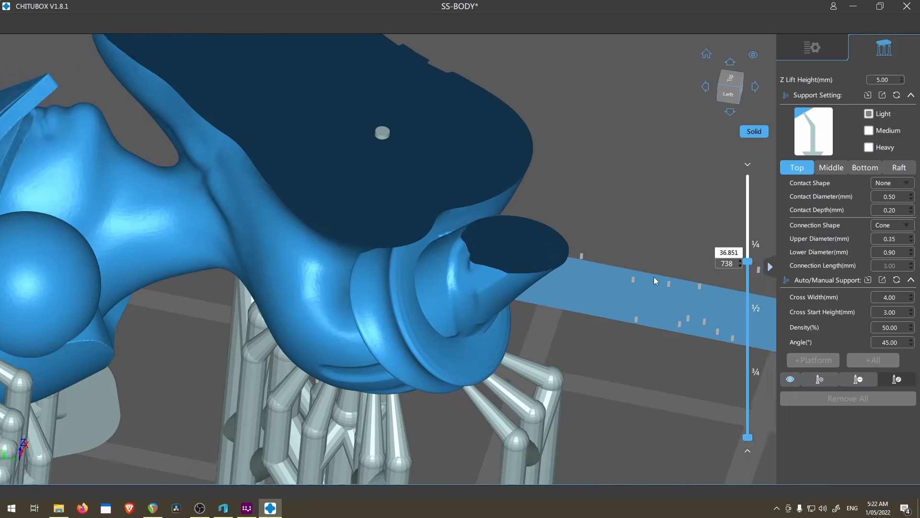
pyautogui.press('Up')
pyautogui.press('Up')
pyautogui.press('Up')
pyautogui.press('Up')
pyautogui.press('Up')
pyautogui.press('Up')
pyautogui.press('Up')
pyautogui.press('Up')
pyautogui.press('Up')
pyautogui.press('Up')
pyautogui.press('Up')
pyautogui.press('Up')
pyautogui.press('Up')
pyautogui.press('Up')
pyautogui.press('Up')
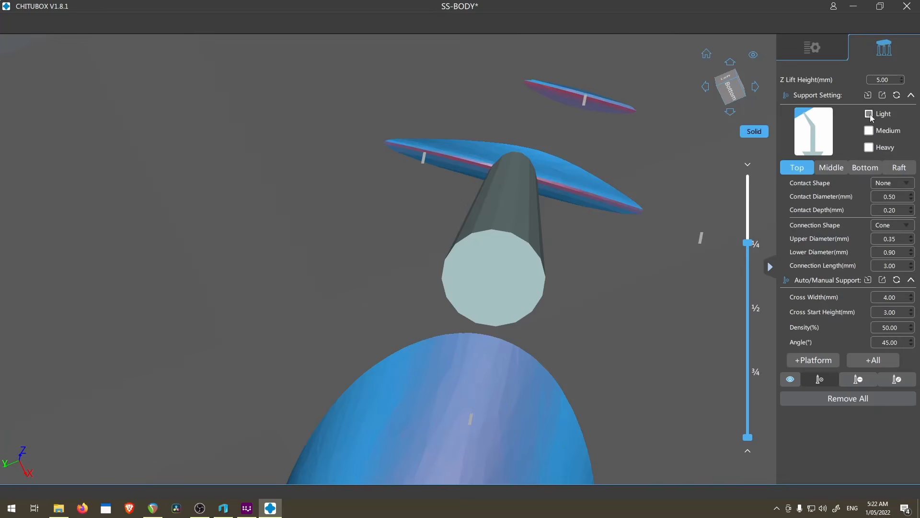
# Step: Place light supports at both ends of the lowest wrist cuff fold and along the neighbouring fold that starts just above it
pyautogui.click(429, 144)
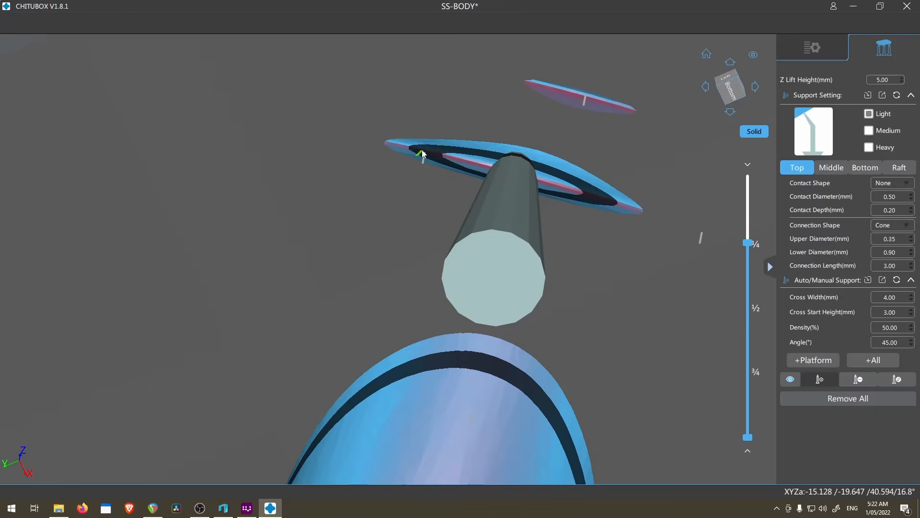
pyautogui.click(629, 210)
pyautogui.scroll(-3, 611, 192)
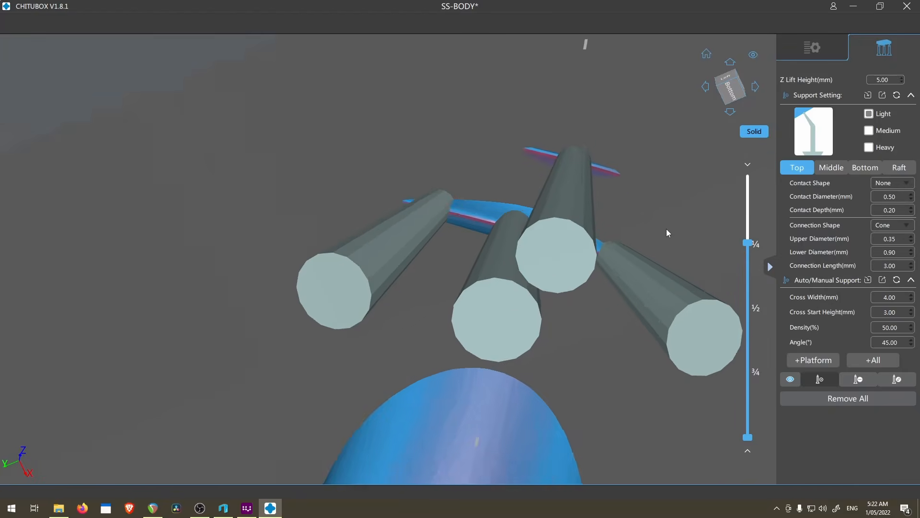
pyautogui.moveTo(747, 243); pyautogui.dragTo(748, 242)
pyautogui.scroll(5, 585, 192)
pyautogui.click(464, 116)
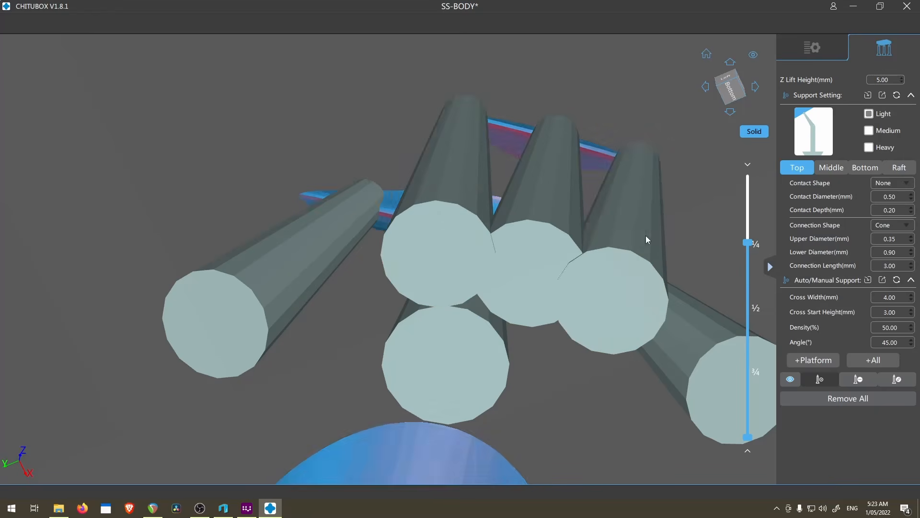
# Step: Check the cuff's slices around layer 841 and place a light support on the open end of the outermost cuff island
pyautogui.scroll(-5, 645, 235)
pyautogui.moveTo(589, 266); pyautogui.dragTo(536, 241, button='right')
pyautogui.scroll(5, 642, 311)
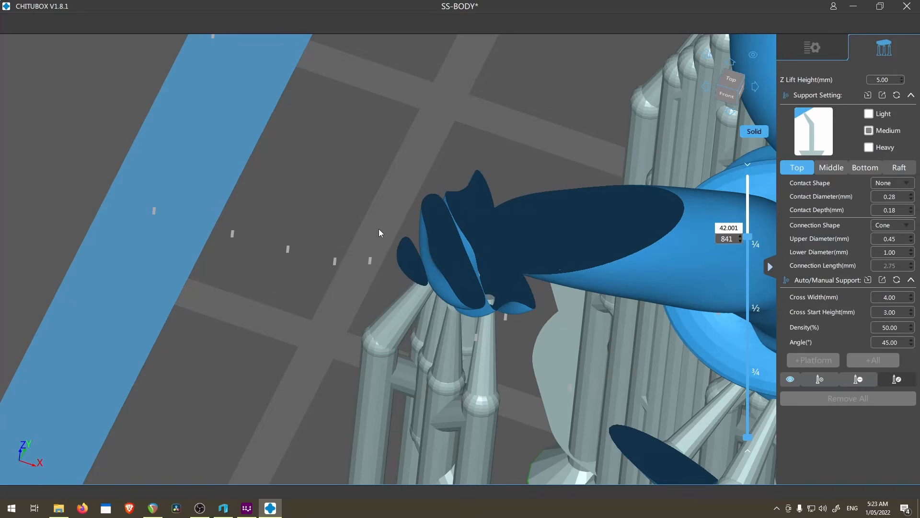
pyautogui.scroll(-5, 515, 219)
pyautogui.moveTo(582, 203); pyautogui.dragTo(558, 88, button='right')
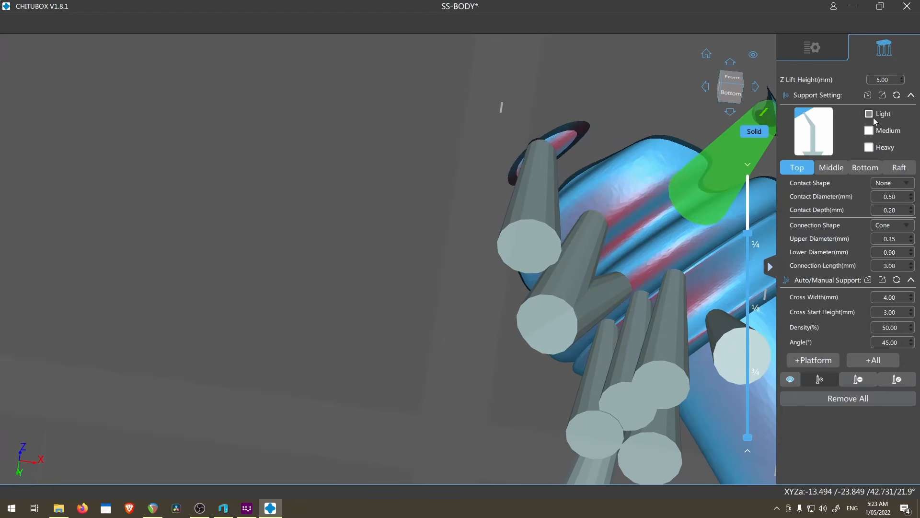
pyautogui.scroll(3, 647, 126)
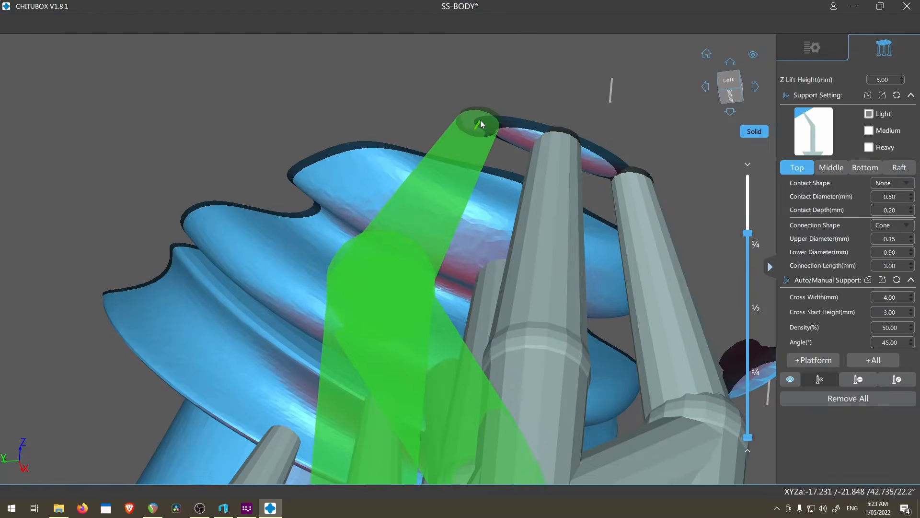
pyautogui.click(480, 120)
# Step: Inspect the cuff at layer 861 and place a medium support in the centre of the new outer island
pyautogui.scroll(-5, 502, 204)
pyautogui.moveTo(473, 246); pyautogui.dragTo(434, 249, button='right')
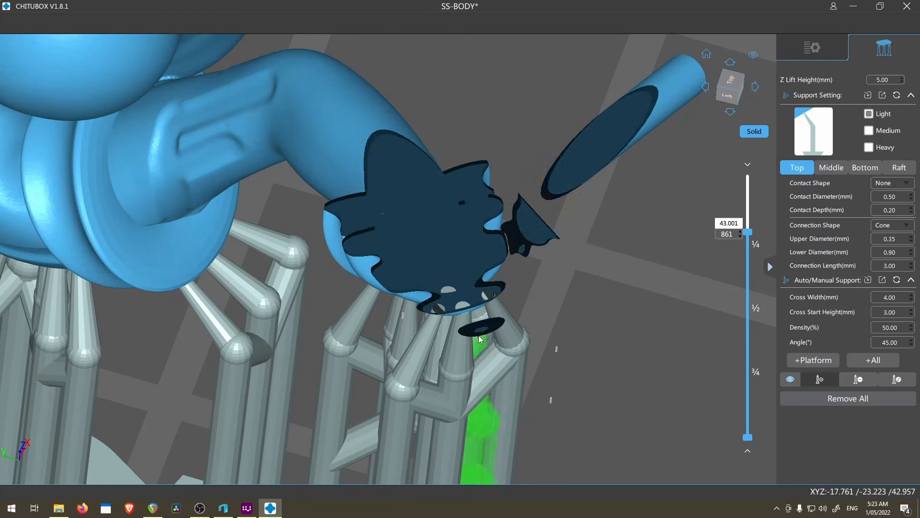
pyautogui.scroll(-5, 542, 288)
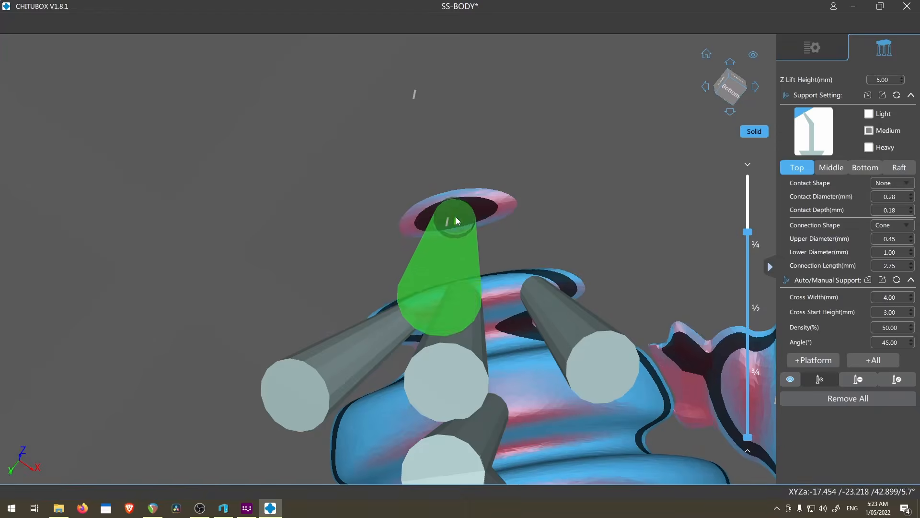
pyautogui.scroll(-4, 539, 314)
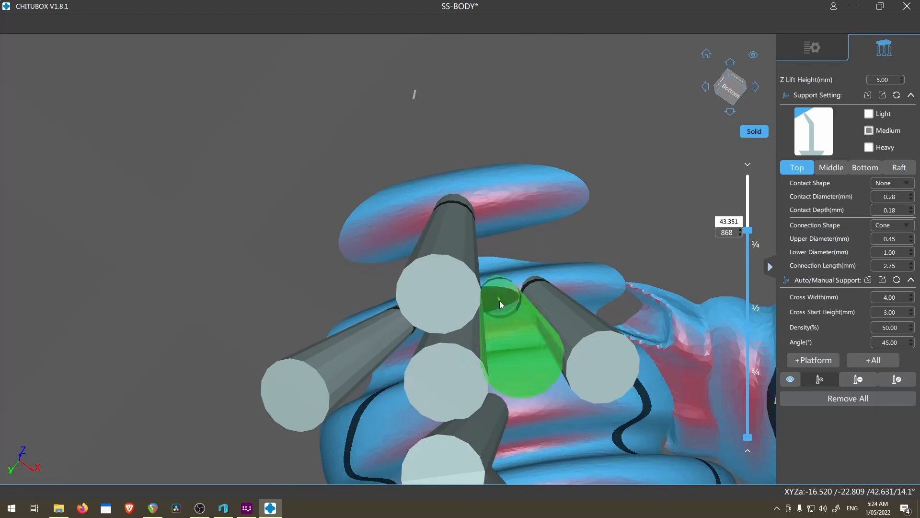
# Step: Step the upper layer limit from 863 to 871 and add light supports at both ends of the outer cuff fold
pyautogui.scroll(-4, 502, 306)
pyautogui.moveTo(494, 316); pyautogui.dragTo(527, 329, button='right')
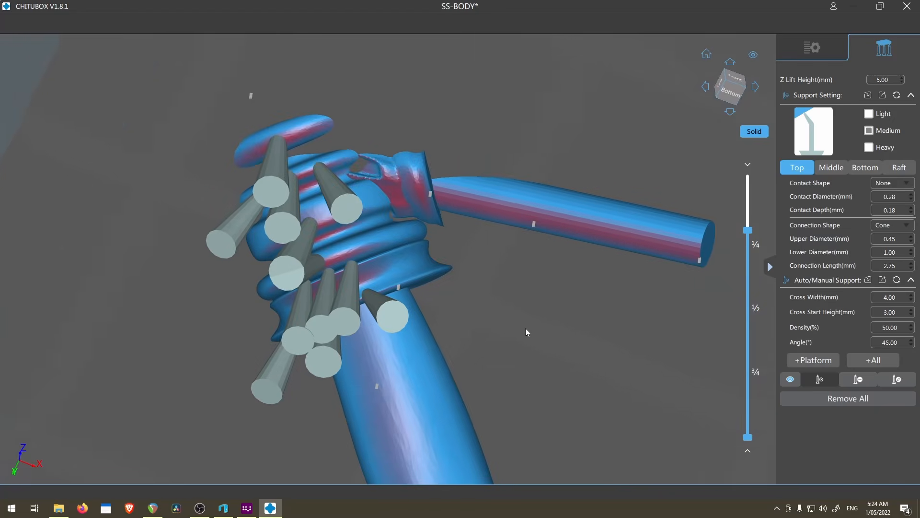
pyautogui.moveTo(526, 330); pyautogui.dragTo(624, 364, button='middle')
pyautogui.scroll(3, 415, 238)
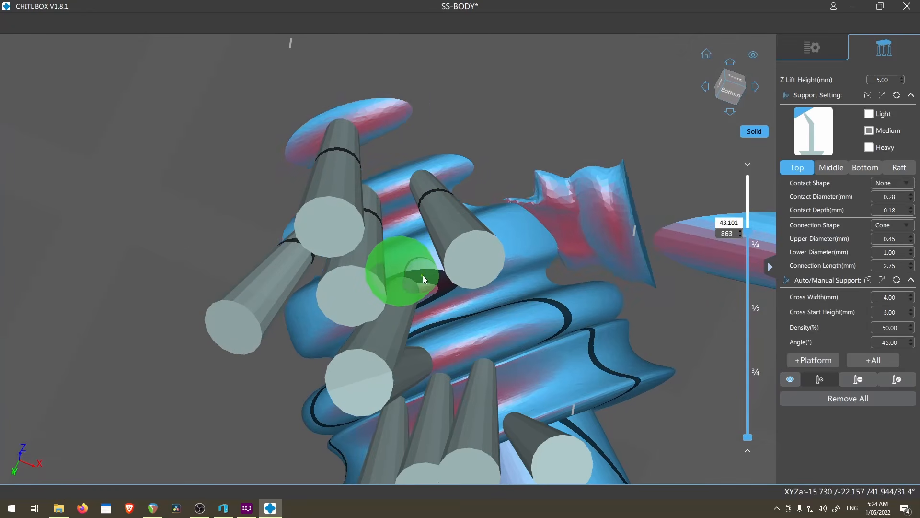
pyautogui.press('Up')
pyautogui.press('Up')
pyautogui.press('Up')
pyautogui.press('Up')
pyautogui.press('Up')
pyautogui.press('Up')
pyautogui.press('Up')
pyautogui.press('Up')
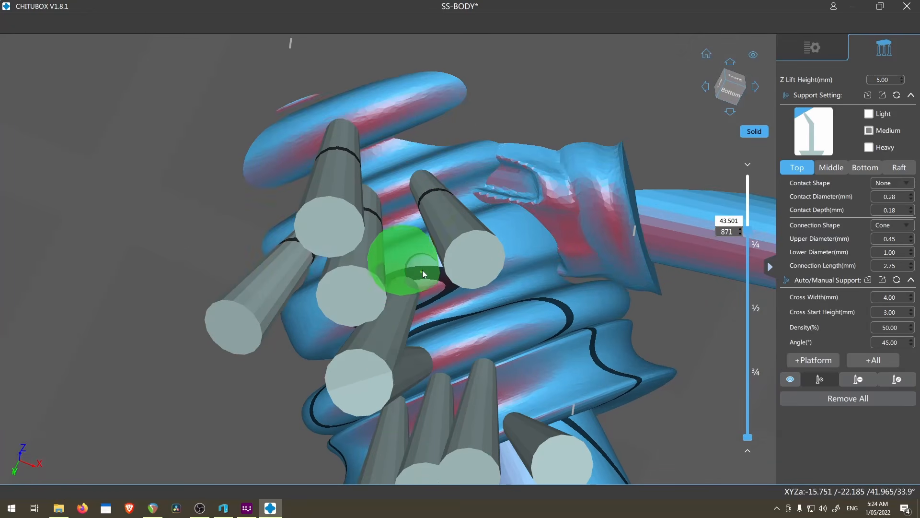
pyautogui.click(869, 114)
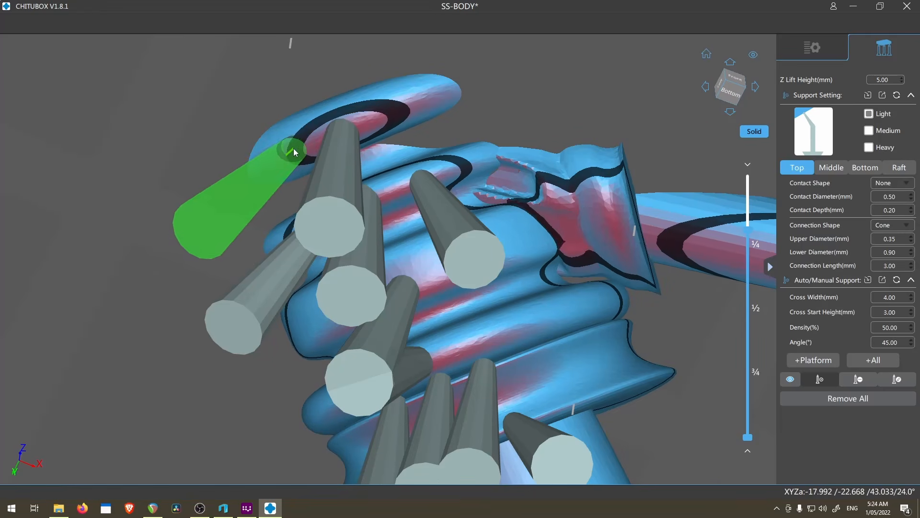
pyautogui.click(293, 148)
pyautogui.click(398, 106)
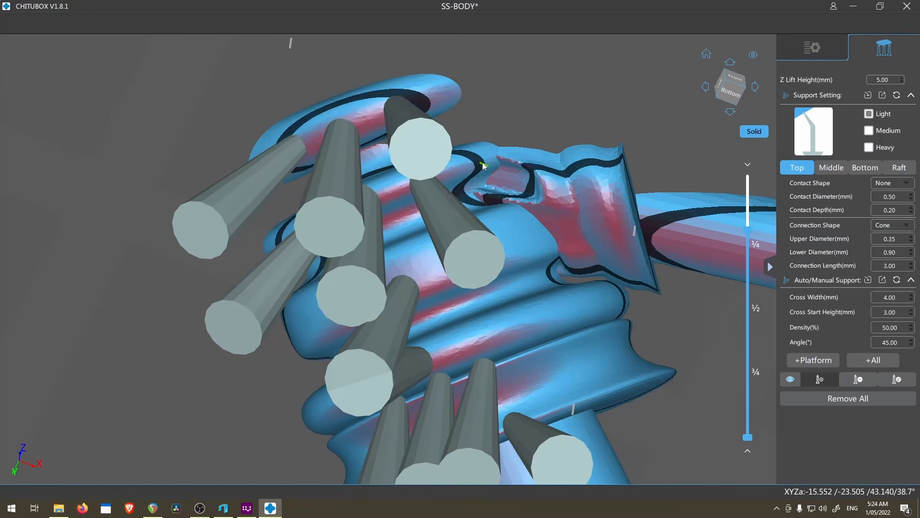
# Step: Place a light support on the small new island beyond the outer cuff fold, with the upper layer limit at 871
pyautogui.scroll(-3, 472, 167)
pyautogui.scroll(4, 381, 156)
pyautogui.press('Up')
pyautogui.press('Up')
pyautogui.press('Up')
pyautogui.press('Up')
pyautogui.press('Up')
pyautogui.press('Up')
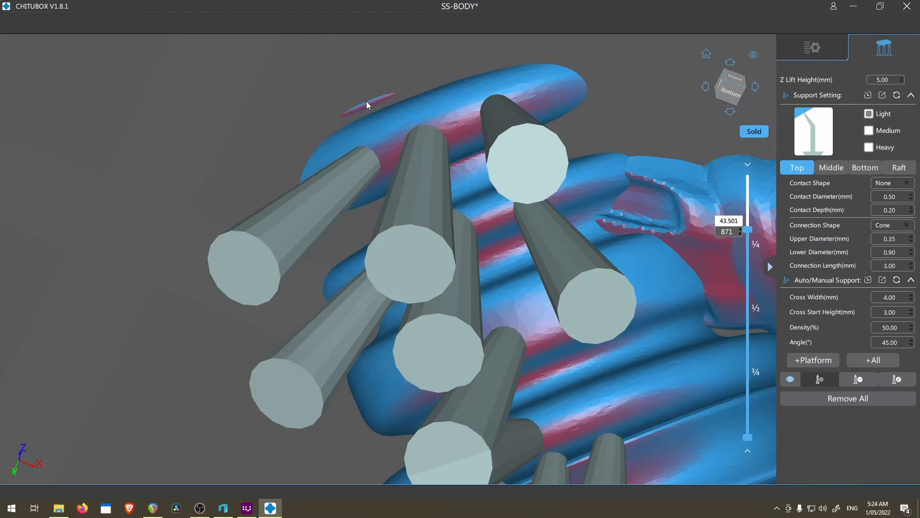
pyautogui.click(367, 101)
# Step: Raise the upper layer limit further and place a medium support on the next small island beyond the cuff
pyautogui.scroll(-1, 367, 102)
pyautogui.press('Up')
pyautogui.press('Up')
pyautogui.press('Up')
pyautogui.press('Up')
pyautogui.press('Up')
pyautogui.moveTo(367, 102); pyautogui.dragTo(452, 187, button='middle')
pyautogui.click(869, 130)
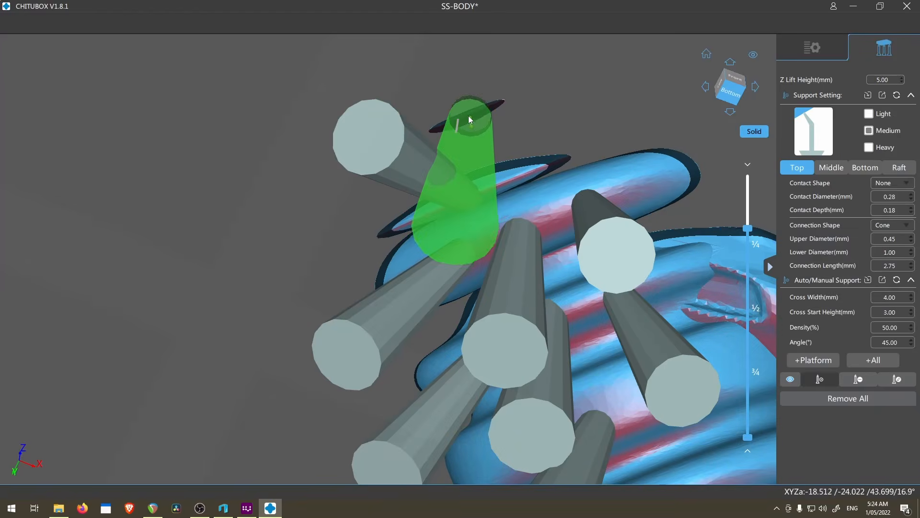
pyautogui.click(461, 115)
# Step: Examine the cuff supports from the front and step the upper layer limit up and down around layer 928
pyautogui.press('Up')
pyautogui.press('Up')
pyautogui.scroll(-3, 527, 187)
pyautogui.scroll(-3, 565, 211)
pyautogui.moveTo(567, 201); pyautogui.dragTo(565, 268, button='right')
pyautogui.scroll(-1, 565, 214)
pyautogui.moveTo(551, 384); pyautogui.dragTo(563, 215, button='middle')
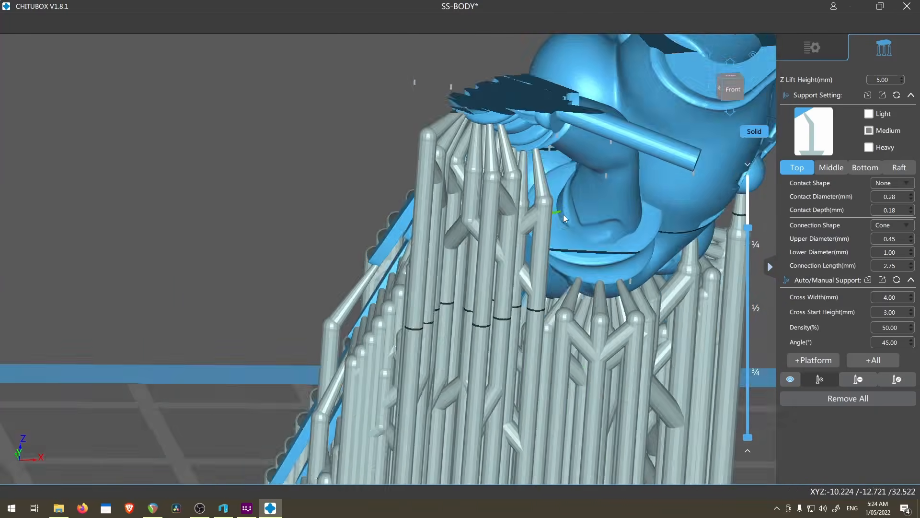
pyautogui.moveTo(562, 214); pyautogui.dragTo(562, 269, button='right')
pyautogui.scroll(3, 509, 273)
pyautogui.press('Up')
pyautogui.press('Up')
pyautogui.press('Up')
pyautogui.press('Up')
pyautogui.press('Up')
pyautogui.press('Down')
pyautogui.press('Down')
pyautogui.press('Down')
pyautogui.press('Down')
pyautogui.press('Down')
pyautogui.press('Down')
pyautogui.press('Down')
pyautogui.press('Down')
pyautogui.press('Down')
pyautogui.press('Down')
pyautogui.press('Down')
pyautogui.press('Down')
pyautogui.press('Down')
pyautogui.scroll(3, 407, 181)
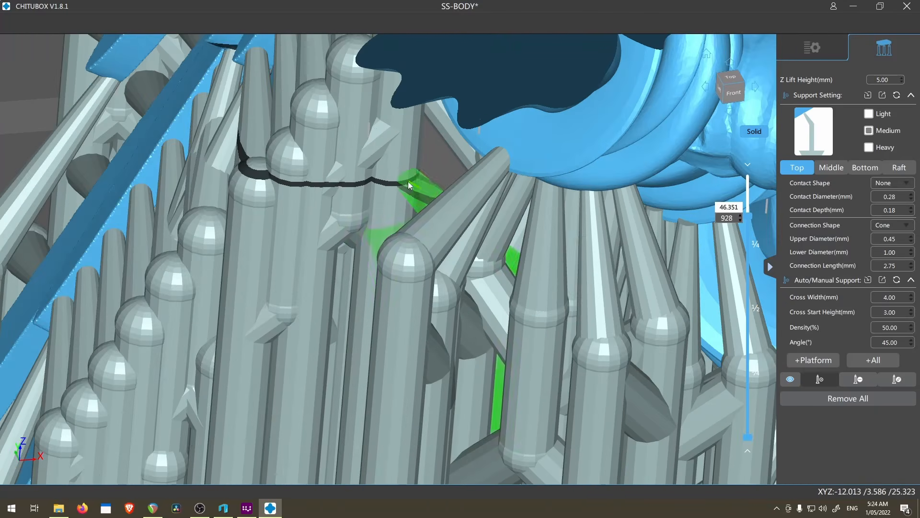
# Step: Place light supports on the hand's lowest fingertips, checking the finger slices up to layer 949
pyautogui.scroll(-5, 410, 179)
pyautogui.scroll(-10, 452, 194)
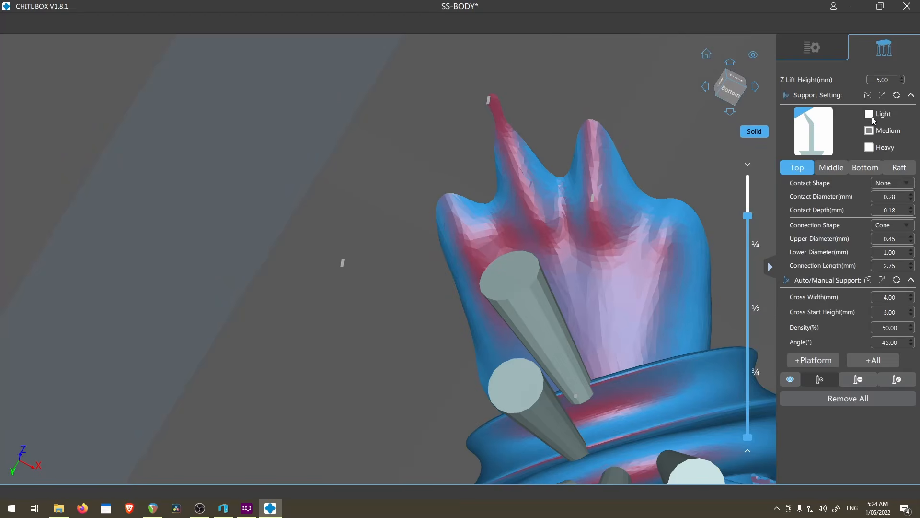
pyautogui.click(873, 115)
pyautogui.click(491, 99)
pyautogui.scroll(-5, 621, 172)
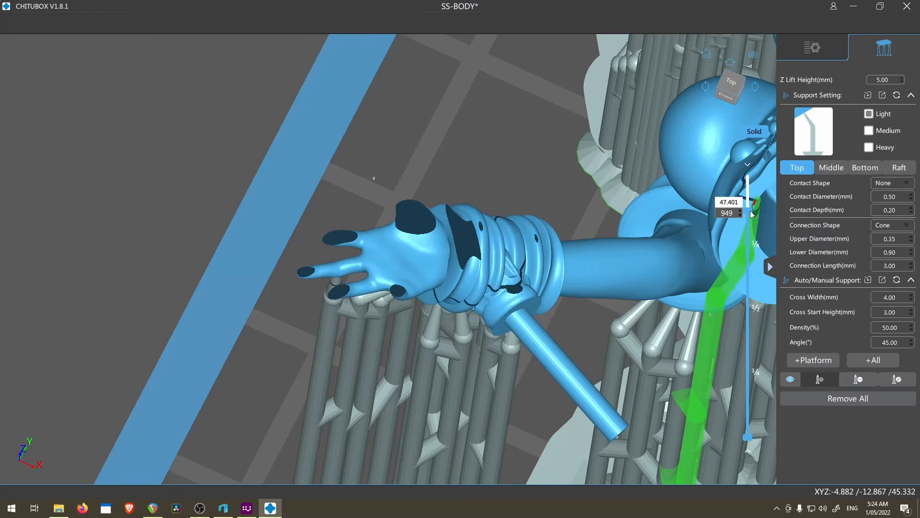
pyautogui.moveTo(495, 361); pyautogui.dragTo(454, 287, button='right')
pyautogui.scroll(8, 437, 121)
pyautogui.moveTo(438, 120); pyautogui.dragTo(483, 267, button='middle')
pyautogui.click(485, 358)
# Step: Inspect the rod beside the cuff from the side and adjust the upper layer limit to where the small connecting island starts
pyautogui.scroll(-4, 485, 358)
pyautogui.scroll(-4, 484, 268)
pyautogui.moveTo(483, 268); pyautogui.dragTo(623, 192, button='right')
pyautogui.scroll(-4, 448, 314)
pyautogui.scroll(6, 626, 197)
pyautogui.scroll(-4, 623, 193)
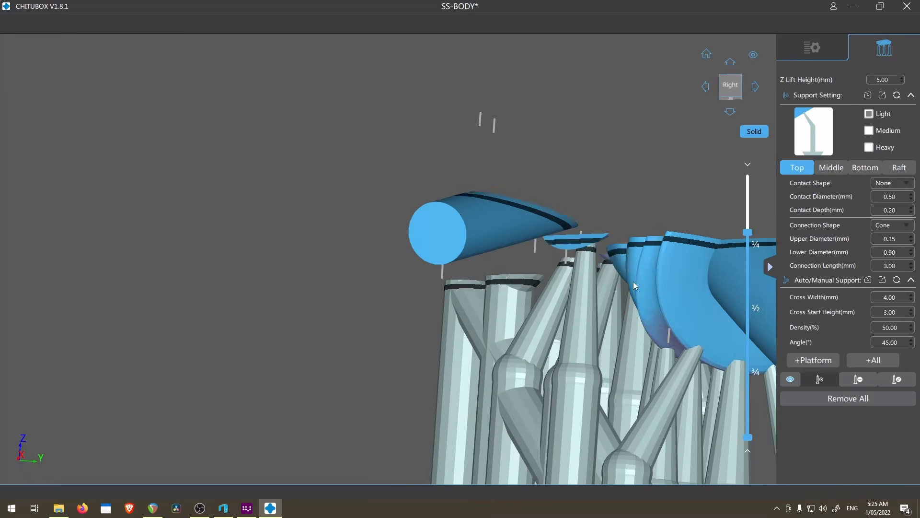
pyautogui.scroll(-5, 629, 326)
pyautogui.moveTo(748, 232); pyautogui.dragTo(748, 233)
pyautogui.scroll(6, 574, 167)
# Step: Place a medium support at the centre of the small island between cuff and rod, plus a light support near its end
pyautogui.moveTo(630, 323); pyautogui.dragTo(551, 186, button='right')
pyautogui.press('Up')
pyautogui.press('Up')
pyautogui.press('Up')
pyautogui.press('Up')
pyautogui.scroll(-4, 583, 189)
pyautogui.scroll(6, 499, 168)
pyautogui.press('2')
pyautogui.click(443, 282)
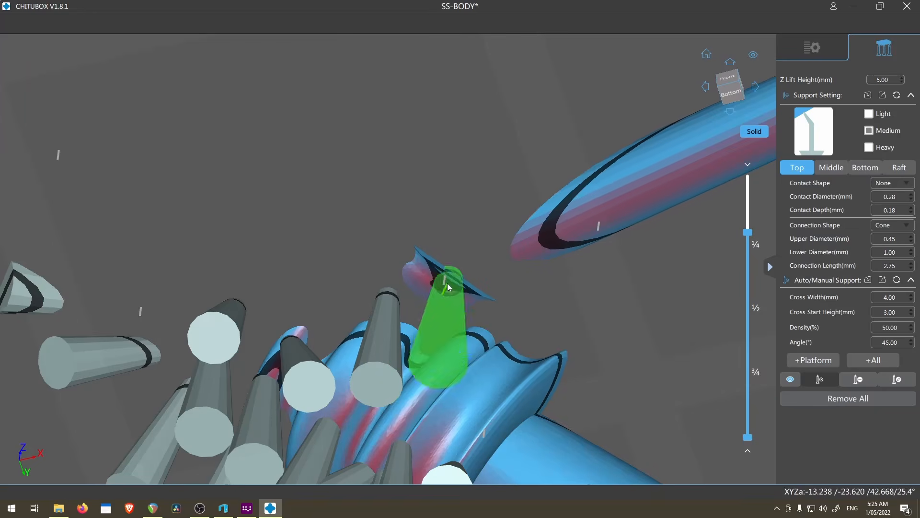
pyautogui.press('1')
pyautogui.click(413, 267)
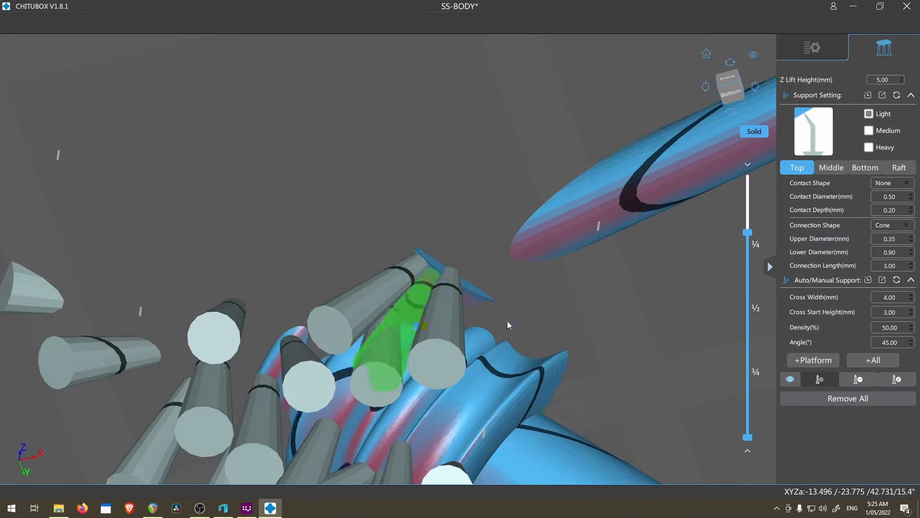
# Step: Step the upper layer limit past layer 861 from above to check how the supported island joins the cuff and rod
pyautogui.scroll(-5, 507, 321)
pyautogui.moveTo(492, 335); pyautogui.dragTo(497, 222, button='right')
pyautogui.scroll(6, 497, 222)
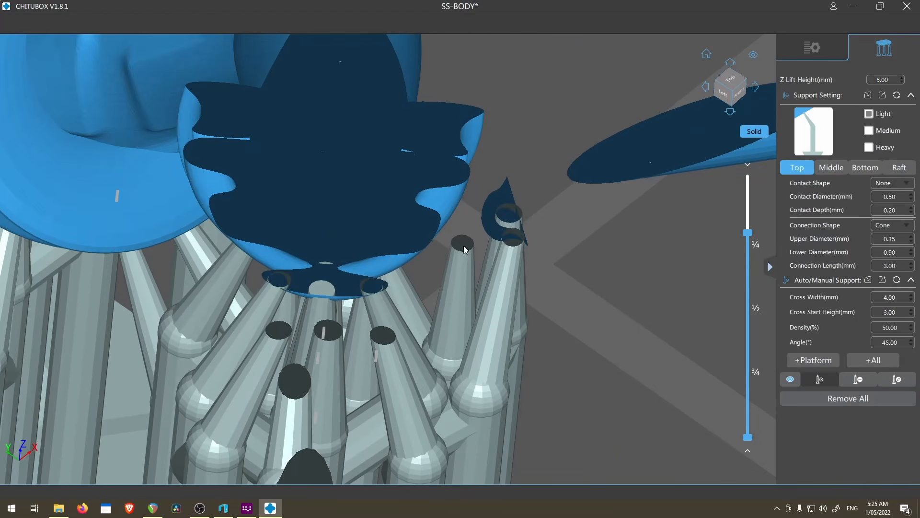
pyautogui.press('Up')
pyautogui.press('Up')
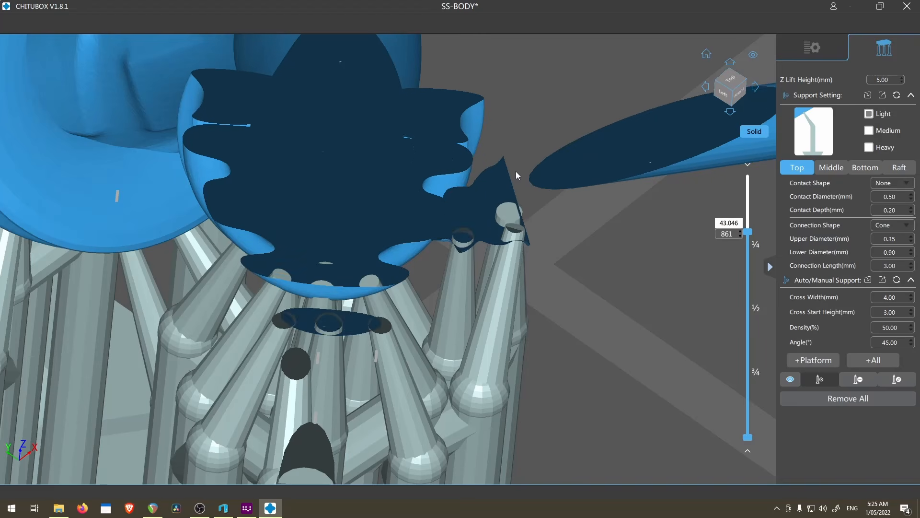
pyautogui.press('Up')
pyautogui.press('Up')
pyautogui.press('Up')
pyautogui.scroll(-3, 577, 252)
pyautogui.scroll(2, 719, 211)
# Step: Lower the upper layer limit to isolate the rod's free end and place a medium support under its tip
pyautogui.moveTo(749, 232)
pyautogui.mouseDown()
pyautogui.moveTo(748, 249)
pyautogui.moveTo(749, 239)
pyautogui.mouseUp()
pyautogui.scroll(-4, 649, 274)
pyautogui.moveTo(649, 274); pyautogui.dragTo(650, 165, button='right')
pyautogui.scroll(5, 650, 165)
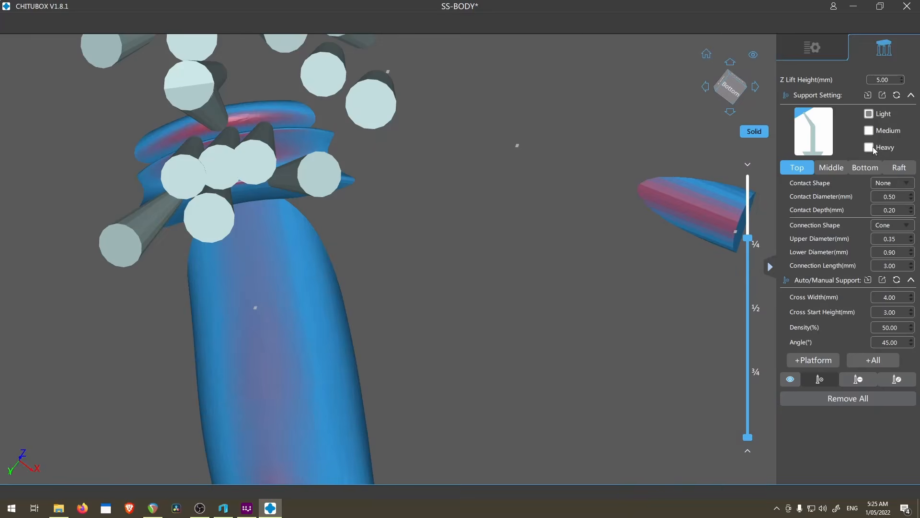
pyautogui.scroll(4, 619, 214)
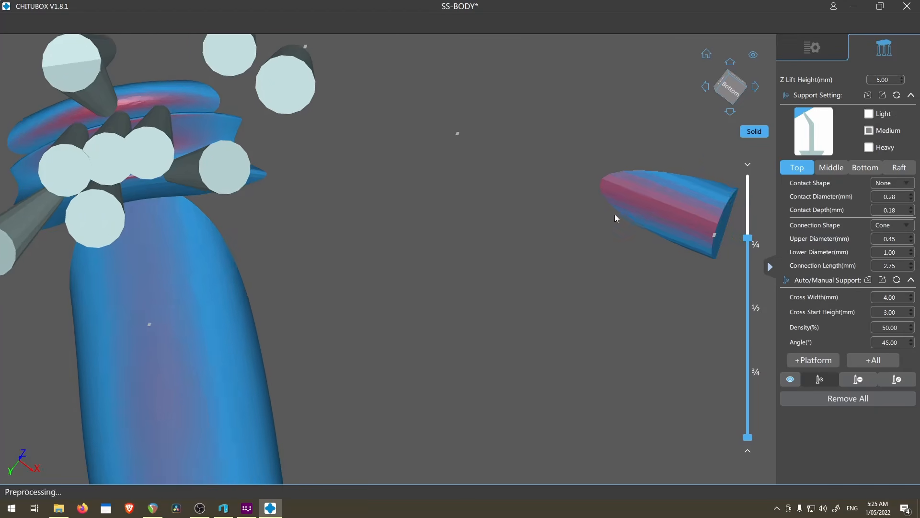
pyautogui.moveTo(640, 218); pyautogui.dragTo(659, 292, button='middle')
pyautogui.click(556, 214)
# Step: Raise the upper layer limit to expose the whole rod and place medium supports along its underside towards the cuff
pyautogui.scroll(-3, 556, 214)
pyautogui.moveTo(749, 238); pyautogui.dragTo(748, 233)
pyautogui.scroll(-4, 489, 254)
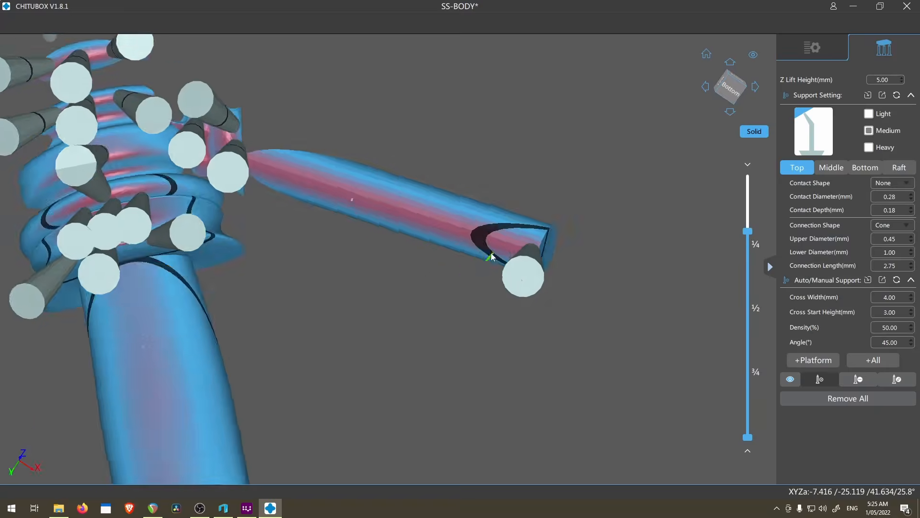
pyautogui.moveTo(489, 255); pyautogui.dragTo(407, 261, button='right')
pyautogui.scroll(1, 380, 210)
pyautogui.press('Down')
pyautogui.moveTo(583, 197); pyautogui.dragTo(494, 189, button='middle')
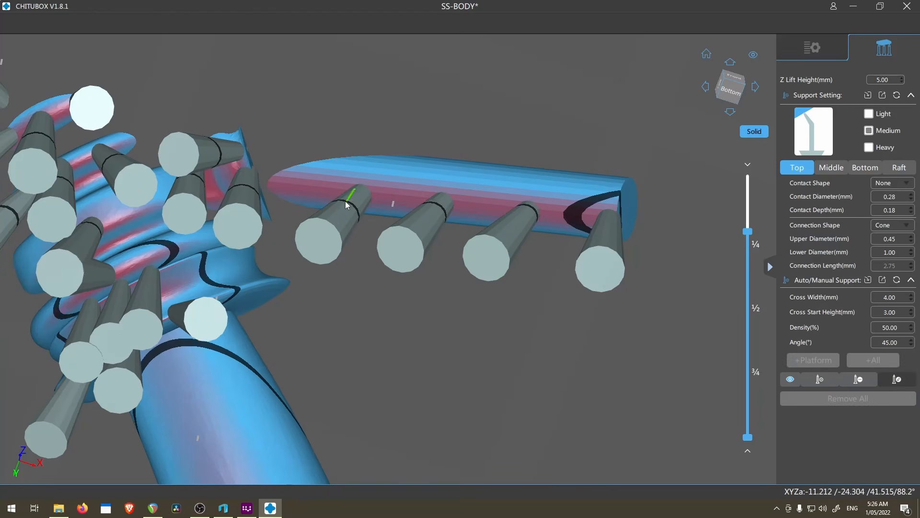
pyautogui.click(869, 131)
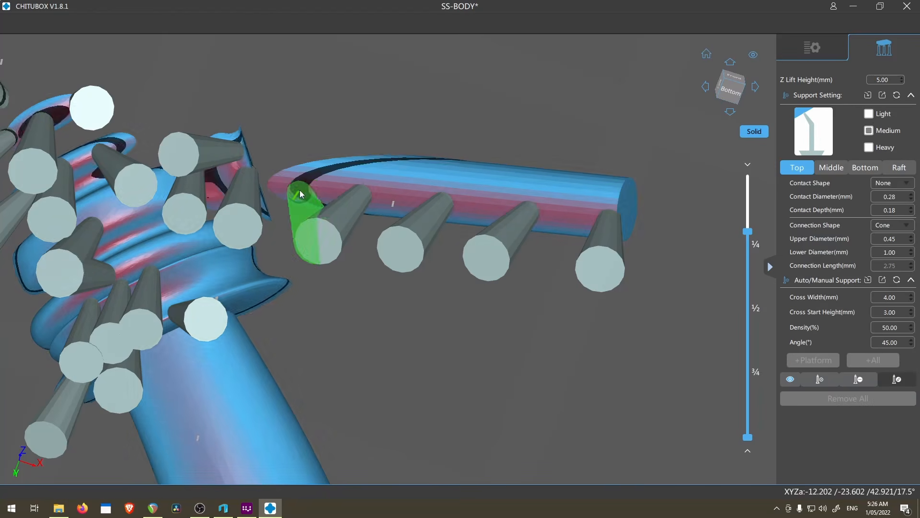
# Step: Add light supports between the existing ones along the underside of the cylindrical rod
pyautogui.click(870, 116)
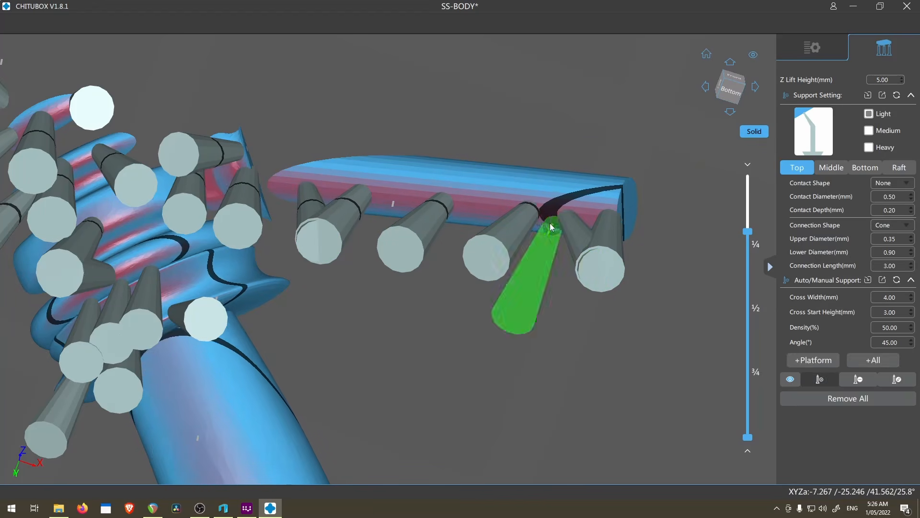
pyautogui.click(884, 127)
pyautogui.click(869, 117)
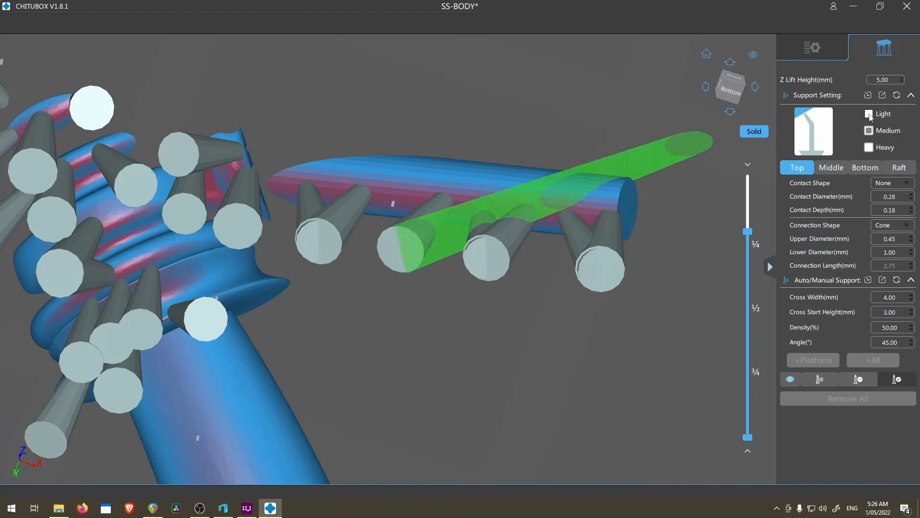
pyautogui.click(870, 116)
# Step: Switch to adding supports and place two under the thin edge of the flared cuff on the arm
pyautogui.scroll(-8, 470, 256)
pyautogui.moveTo(473, 260); pyautogui.dragTo(459, 242, button='right')
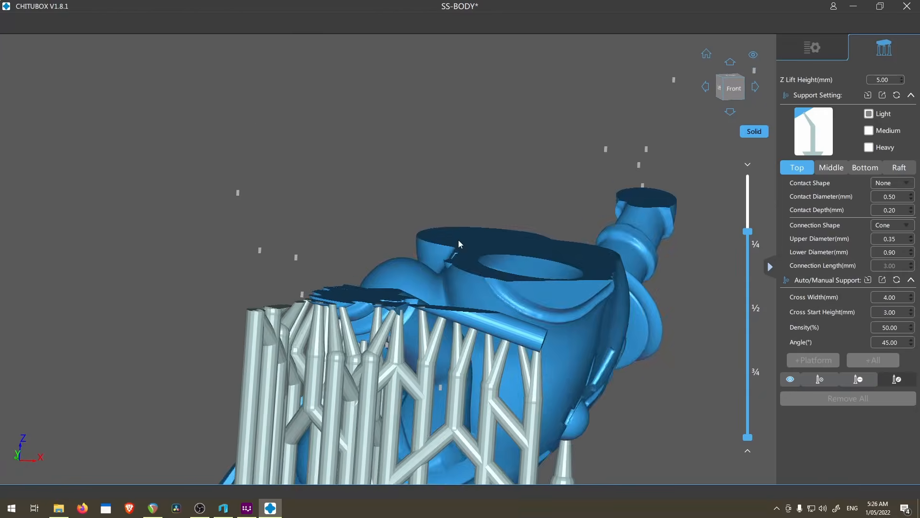
pyautogui.scroll(5, 480, 168)
pyautogui.moveTo(485, 159); pyautogui.dragTo(589, 352, button='right')
pyautogui.scroll(8, 578, 307)
pyautogui.click(820, 379)
pyautogui.scroll(4, 613, 250)
pyautogui.click(629, 257)
pyautogui.click(665, 211)
pyautogui.scroll(-6, 668, 307)
pyautogui.moveTo(669, 308)
pyautogui.mouseDown(button='right')
pyautogui.moveTo(680, 323)
pyautogui.moveTo(664, 318)
pyautogui.mouseUp(button='right')
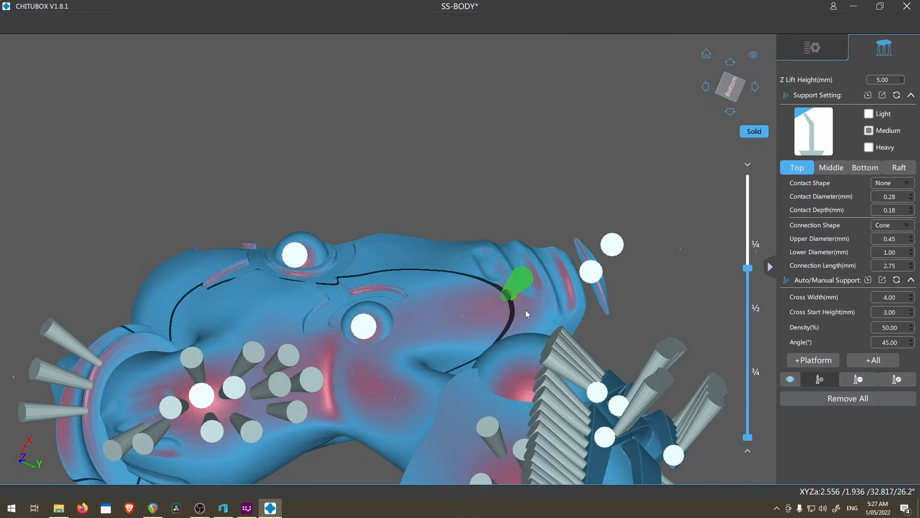
# Step: Step through the layers around the arm's flared cuff to check for unsupported areas
pyautogui.scroll(5, 526, 312)
pyautogui.press('Up')
pyautogui.press('Up')
pyautogui.press('Up')
pyautogui.press('Up')
pyautogui.press('Up')
pyautogui.press('Up')
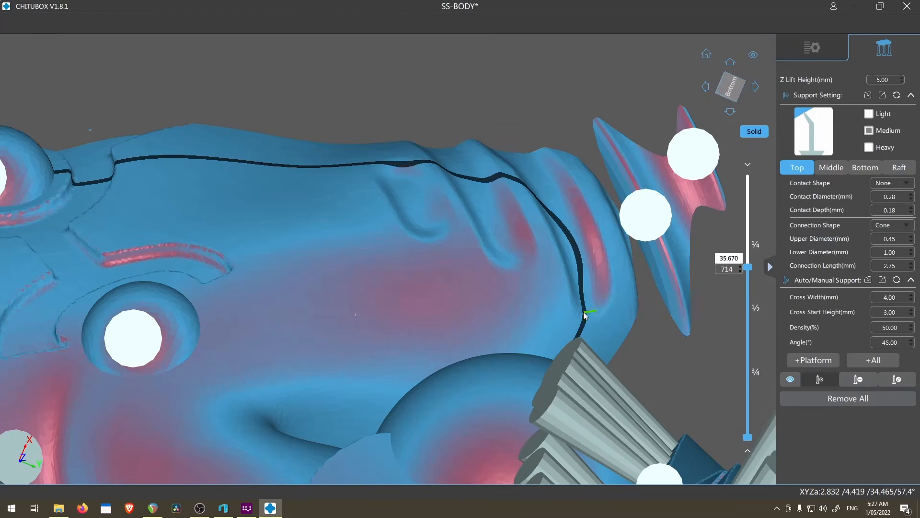
pyautogui.press('Down')
pyautogui.press('Down')
pyautogui.press('Down')
pyautogui.press('Up')
pyautogui.scroll(-3, 577, 288)
pyautogui.moveTo(577, 282); pyautogui.dragTo(558, 434, button='right')
pyautogui.scroll(-10, 550, 281)
pyautogui.scroll(8, 537, 149)
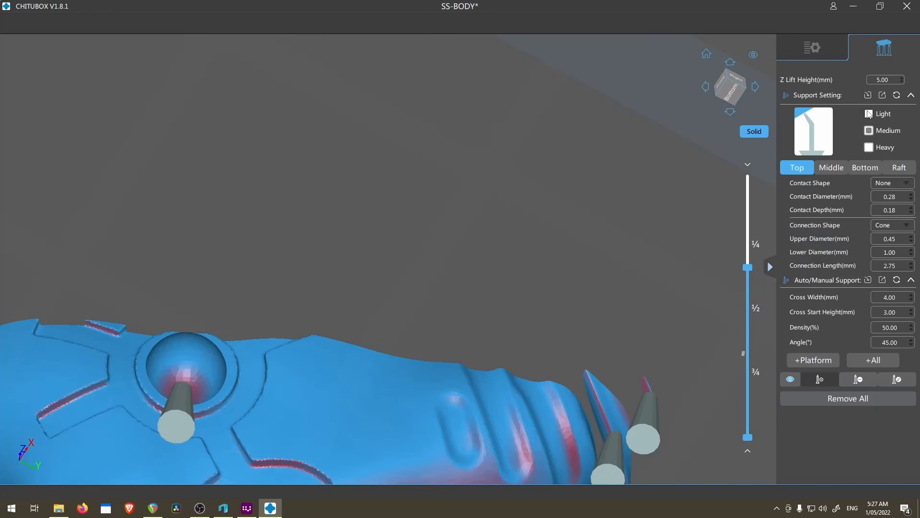
# Step: Add a light support to the underside of the flared cuff's thin edge and check how the cuff's supports attach
pyautogui.click(869, 115)
pyautogui.moveTo(497, 223); pyautogui.dragTo(471, 154, button='middle')
pyautogui.scroll(3, 531, 296)
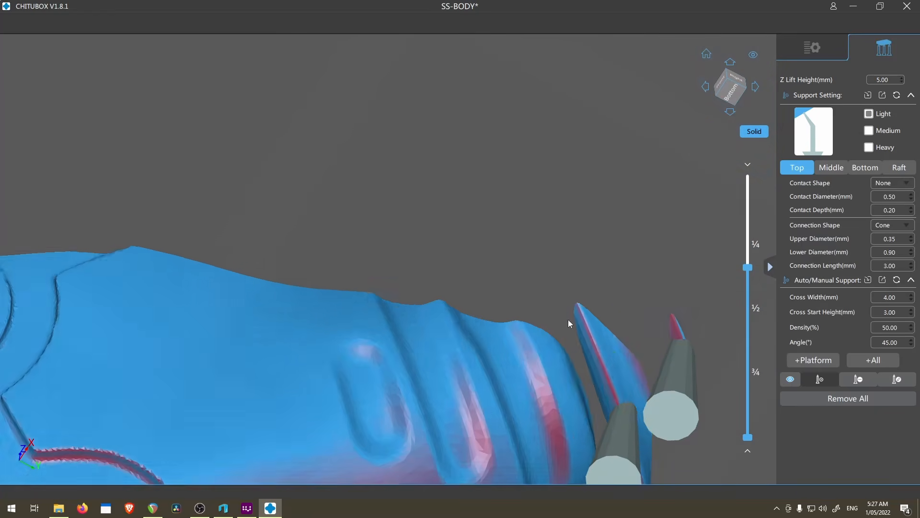
pyautogui.click(611, 375)
pyautogui.moveTo(610, 375); pyautogui.dragTo(503, 417, button='right')
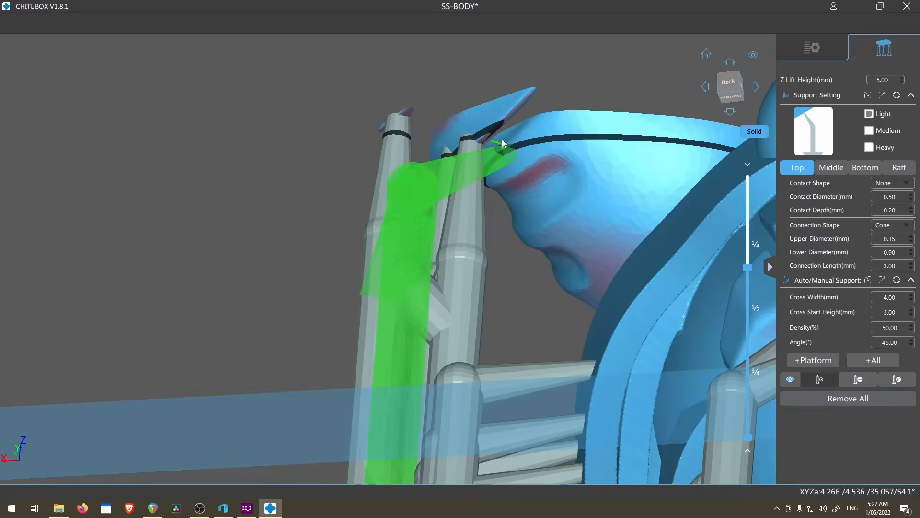
pyautogui.moveTo(502, 126); pyautogui.dragTo(498, 326, button='right')
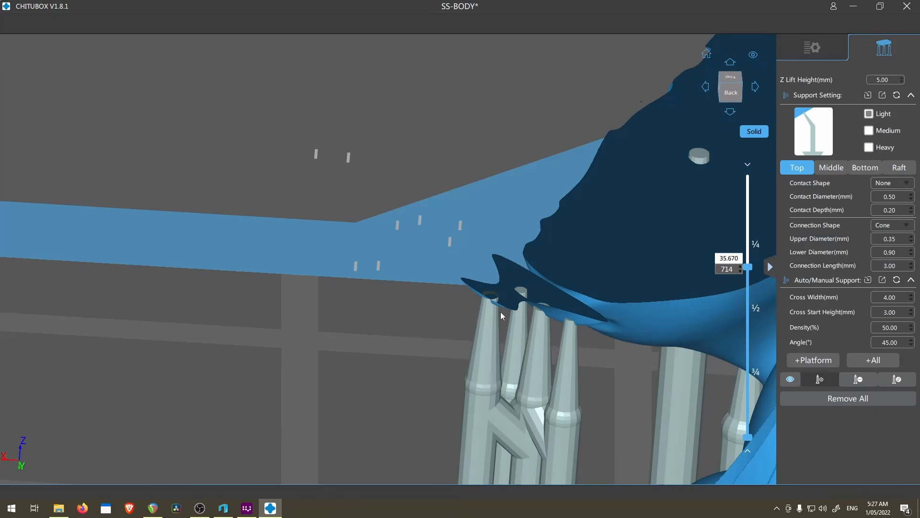
pyautogui.scroll(3, 570, 332)
pyautogui.scroll(-4, 571, 332)
pyautogui.moveTo(571, 332); pyautogui.dragTo(552, 313, button='right')
pyautogui.scroll(4, 552, 314)
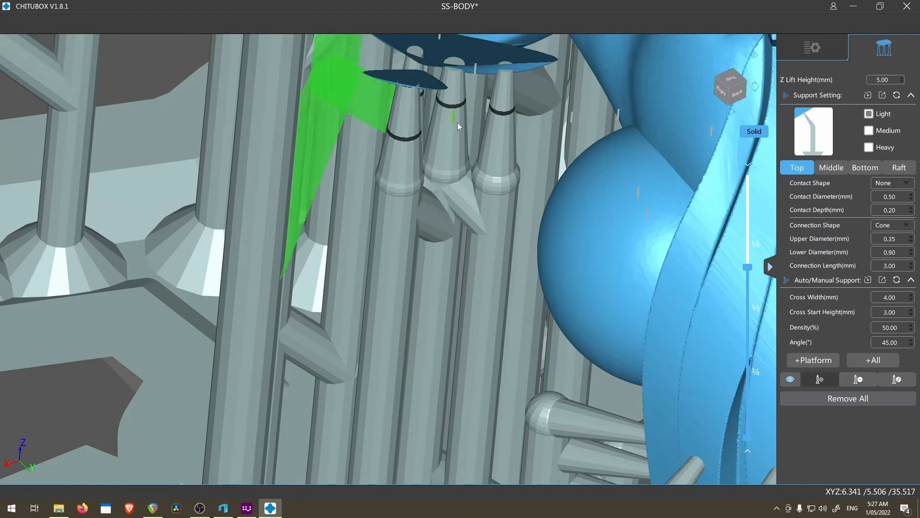
# Step: Raise the layer preview past the flared cuff and add light supports under the tapered forearm
pyautogui.scroll(-3, 458, 122)
pyautogui.scroll(-4, 477, 232)
pyautogui.keyDown('shift'); pyautogui.scroll(5, 536, 261); pyautogui.keyUp('shift')
pyautogui.moveTo(536, 265); pyautogui.dragTo(495, 197, button='right')
pyautogui.scroll(6, 495, 197)
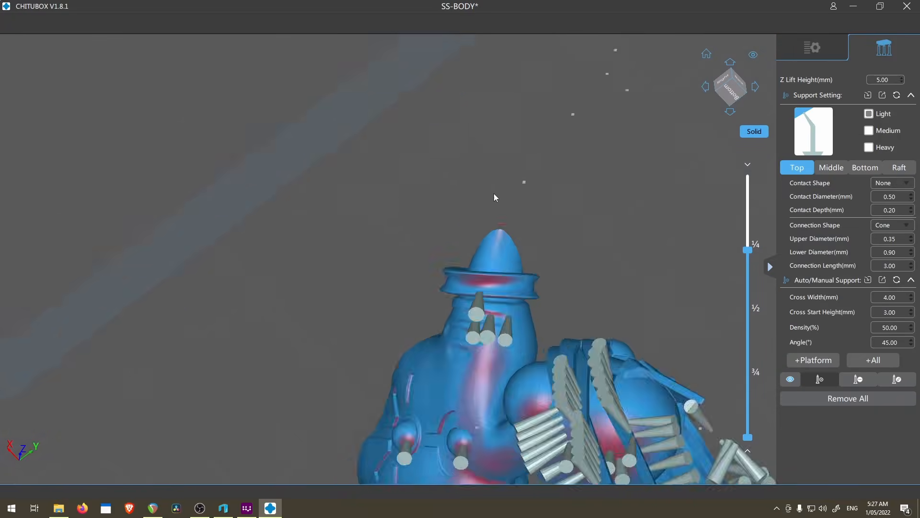
pyautogui.click(511, 256)
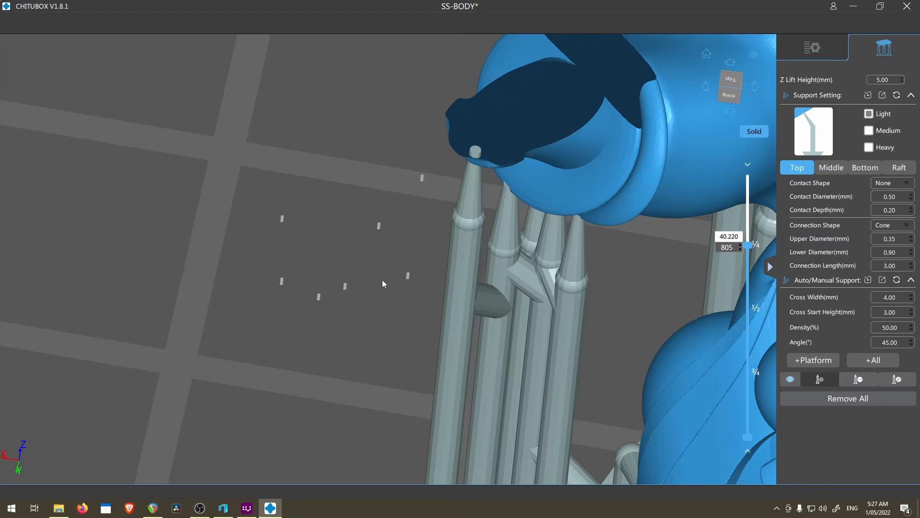
pyautogui.keyDown('shift'); pyautogui.scroll(-1, 744, 180); pyautogui.keyUp('shift')
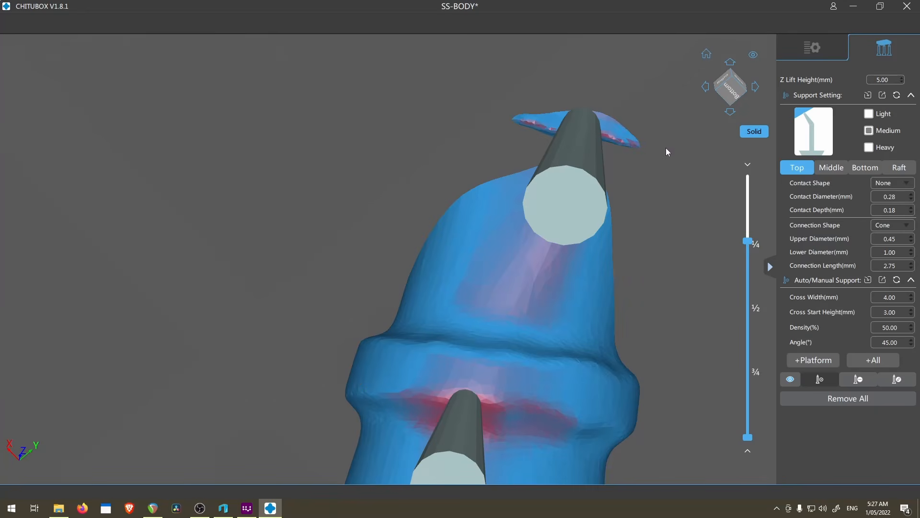
pyautogui.click(869, 115)
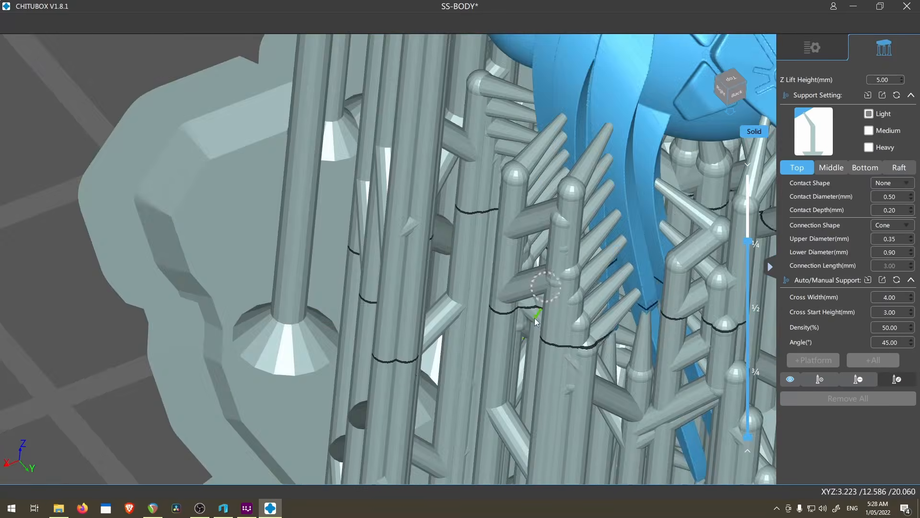
pyautogui.click(453, 442)
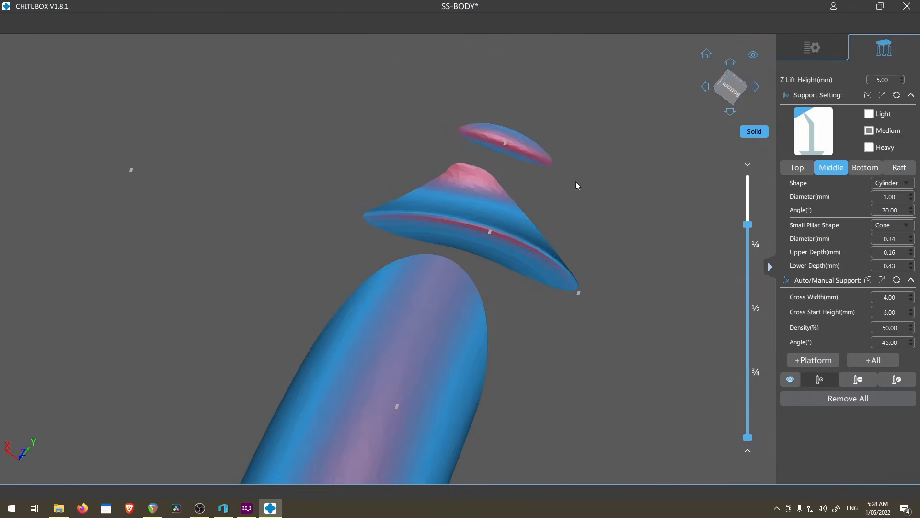
# Step: Place three medium supports along the wrist cuff's underside and three supports under the thin band beyond it
pyautogui.click(484, 299)
pyautogui.click(429, 218)
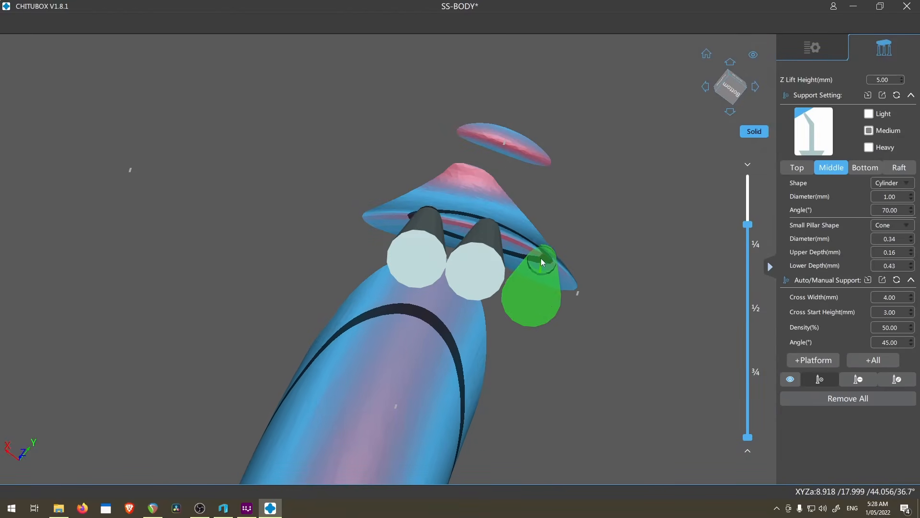
pyautogui.click(496, 140)
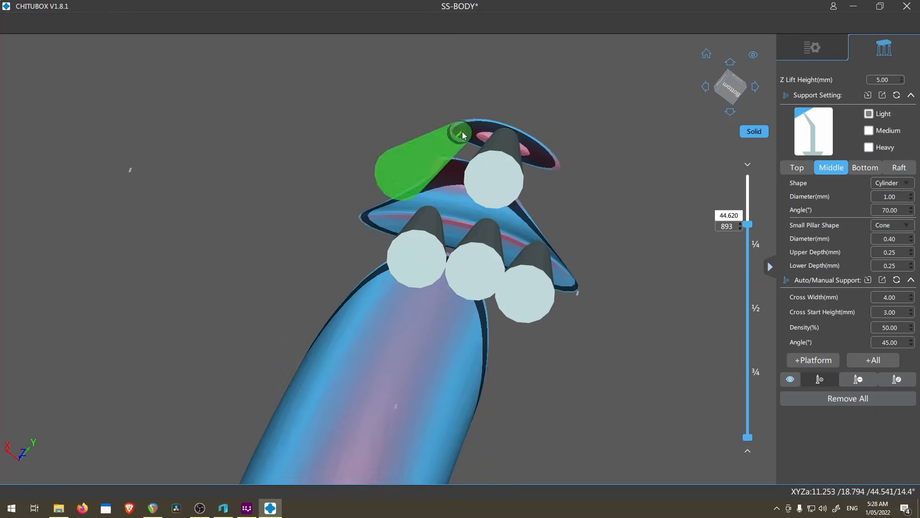
pyautogui.scroll(-5, 578, 225)
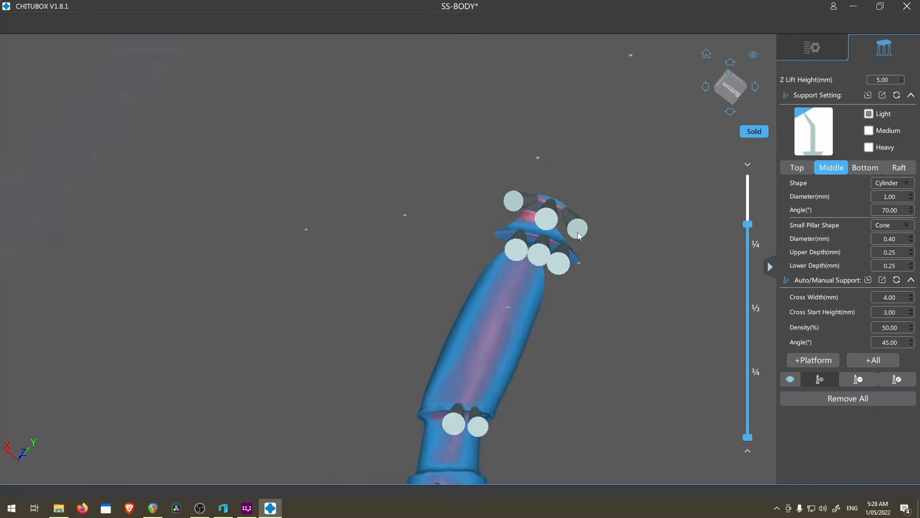
pyautogui.scroll(-4, 537, 334)
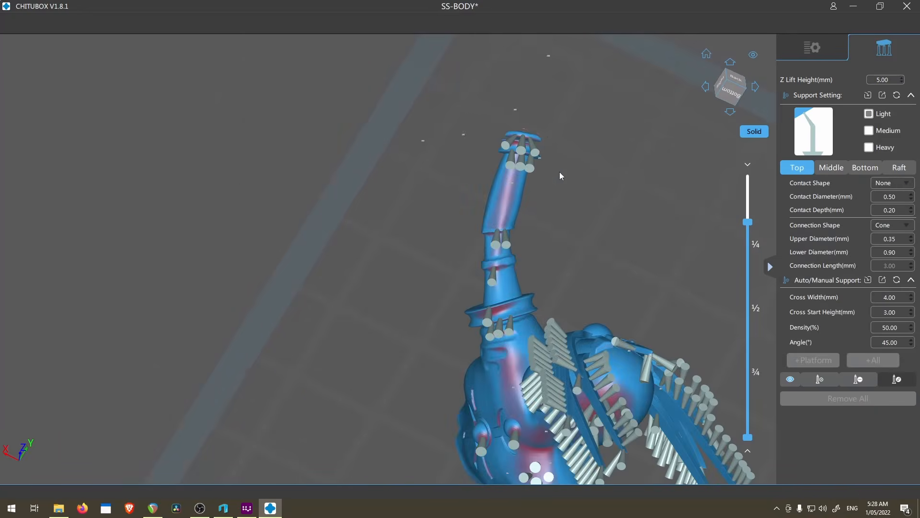
# Step: Add a support under the small isolated sliver beyond the hand's existing supports
pyautogui.scroll(9, 543, 136)
pyautogui.moveTo(496, 111); pyautogui.dragTo(511, 183, button='middle')
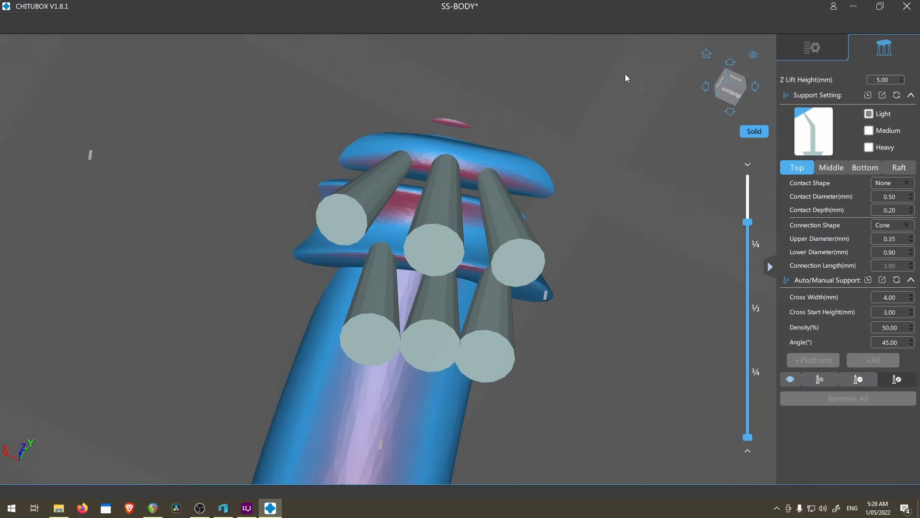
pyautogui.scroll(3, 626, 74)
pyautogui.click(363, 138)
pyautogui.scroll(-6, 438, 246)
# Step: Inspect from the side, above and below how the supports at the end of the arm meet the hand
pyautogui.moveTo(438, 250); pyautogui.dragTo(578, 151, button='right')
pyautogui.scroll(4, 531, 205)
pyautogui.scroll(6, 530, 208)
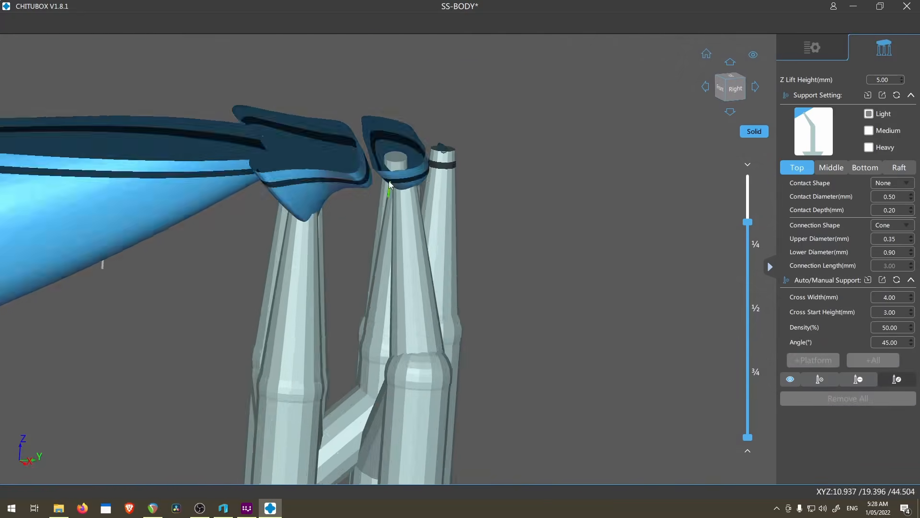
pyautogui.moveTo(429, 189); pyautogui.dragTo(422, 180, button='right')
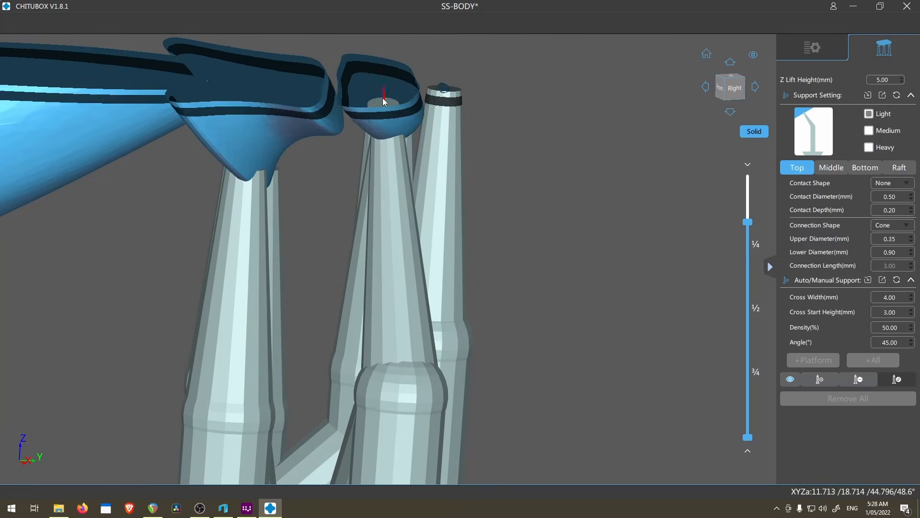
pyautogui.scroll(-4, 415, 136)
pyautogui.moveTo(411, 193); pyautogui.dragTo(397, 196, button='right')
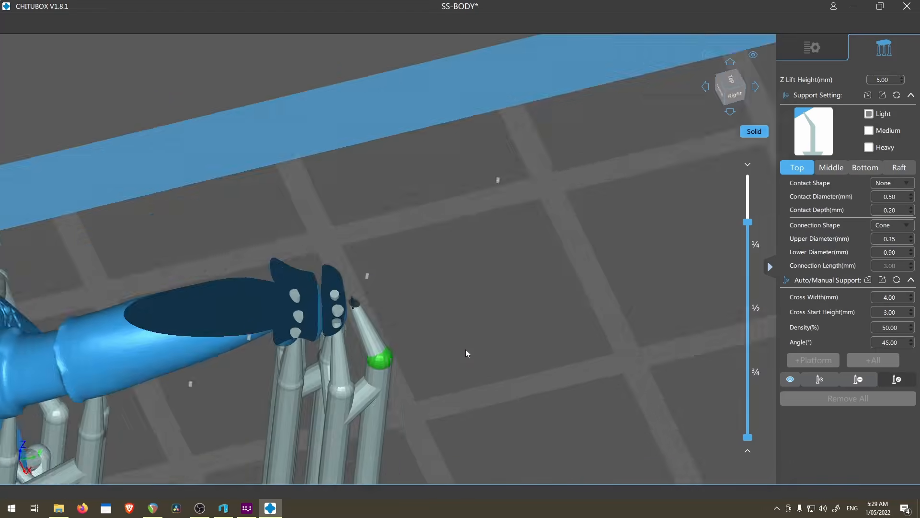
pyautogui.scroll(3, 465, 349)
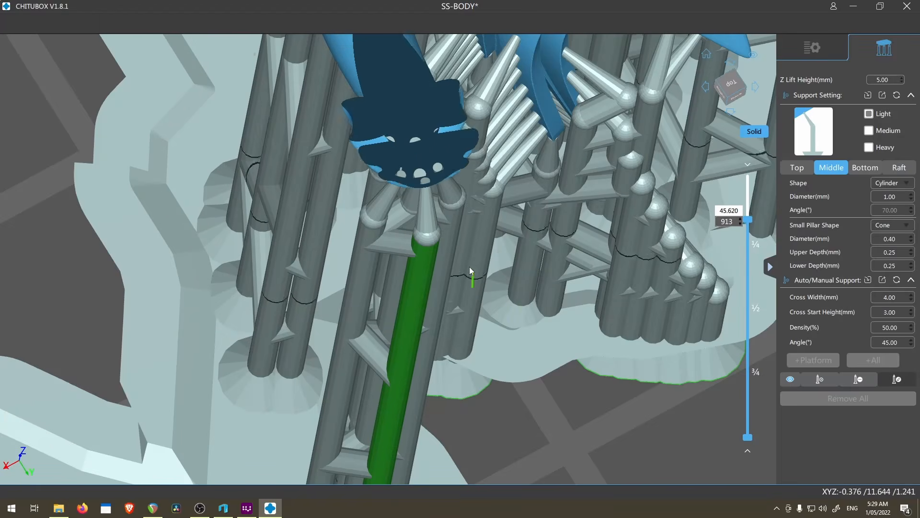
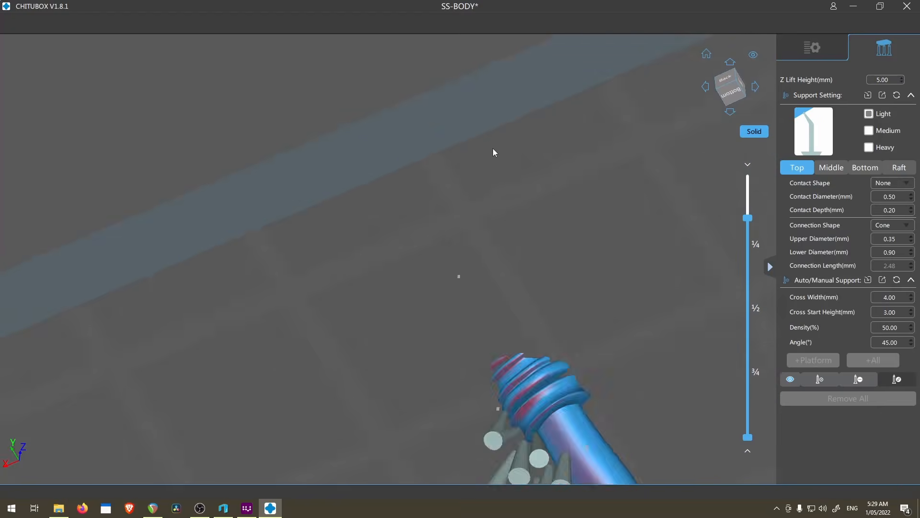
pyautogui.moveTo(470, 379); pyautogui.dragTo(465, 274, button='middle')
pyautogui.scroll(3, 465, 274)
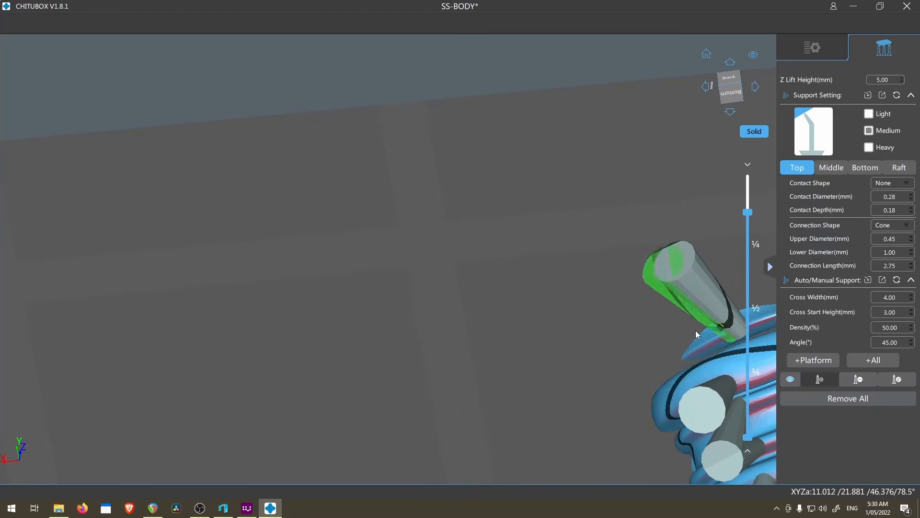
# Step: Add two medium supports along the hand's outermost sliver, one on each side of the existing support
pyautogui.scroll(-1, 696, 331)
pyautogui.moveTo(696, 331); pyautogui.dragTo(655, 333, button='middle')
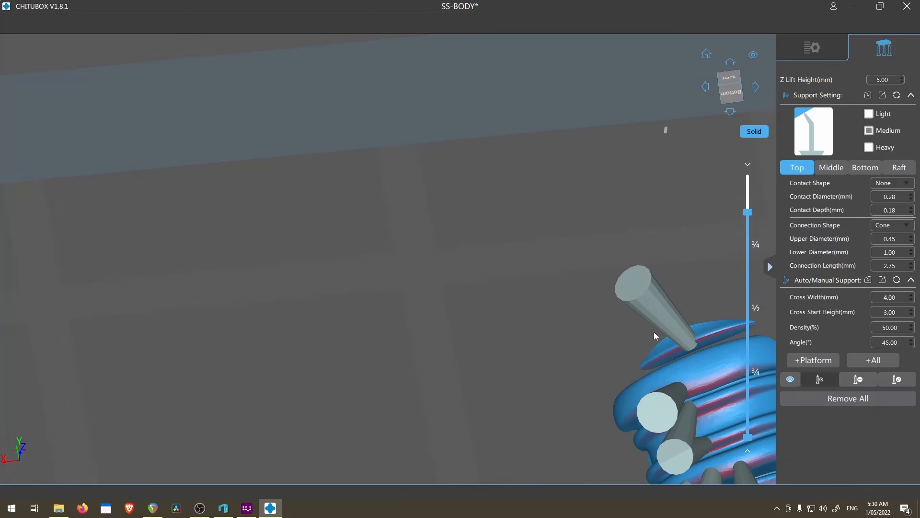
pyautogui.click(667, 357)
pyautogui.click(719, 328)
pyautogui.scroll(-3, 636, 384)
# Step: Step the layer preview upward through the hand to look for unsupported areas
pyautogui.moveTo(628, 403); pyautogui.dragTo(605, 427, button='right')
pyautogui.moveTo(605, 427); pyautogui.dragTo(622, 261, button='middle')
pyautogui.scroll(4, 622, 260)
pyautogui.press('Up')
pyautogui.press('Up')
pyautogui.press('Up')
pyautogui.press('Up')
pyautogui.press('Up')
pyautogui.press('Up')
pyautogui.press('Up')
pyautogui.press('Up')
pyautogui.press('Up')
pyautogui.press('Up')
pyautogui.press('Up')
pyautogui.press('Up')
pyautogui.moveTo(619, 260); pyautogui.dragTo(633, 289, button='right')
# Step: Step back down through the hand's layers near layer 940 and examine the fragments along its edge
pyautogui.scroll(4, 633, 287)
pyautogui.press('Down')
pyautogui.press('Down')
pyautogui.press('Down')
pyautogui.press('Down')
pyautogui.press('Down')
pyautogui.press('Down')
pyautogui.press('Down')
pyautogui.press('Down')
pyautogui.press('Down')
pyautogui.press('Down')
pyautogui.press('Down')
pyautogui.press('Down')
pyautogui.press('Down')
pyautogui.press('Down')
pyautogui.press('Down')
pyautogui.press('Down')
pyautogui.press('Down')
pyautogui.press('Down')
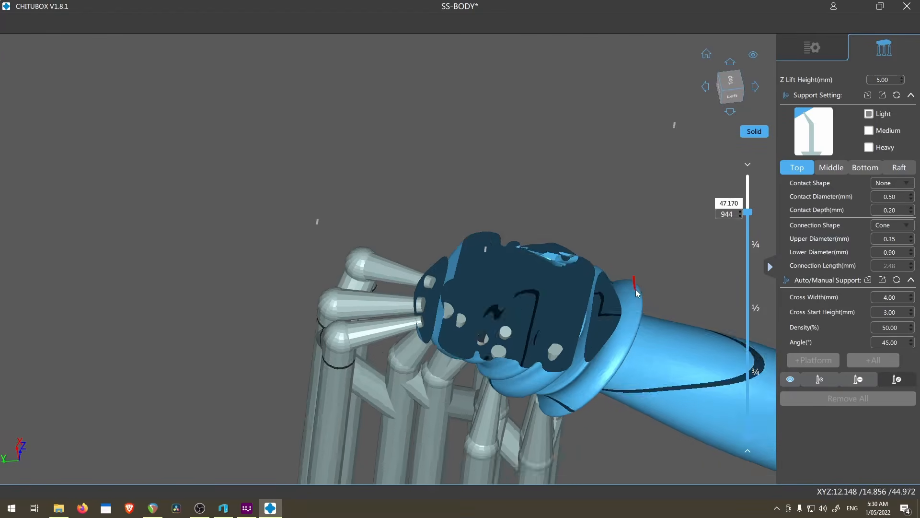
pyautogui.scroll(3, 547, 267)
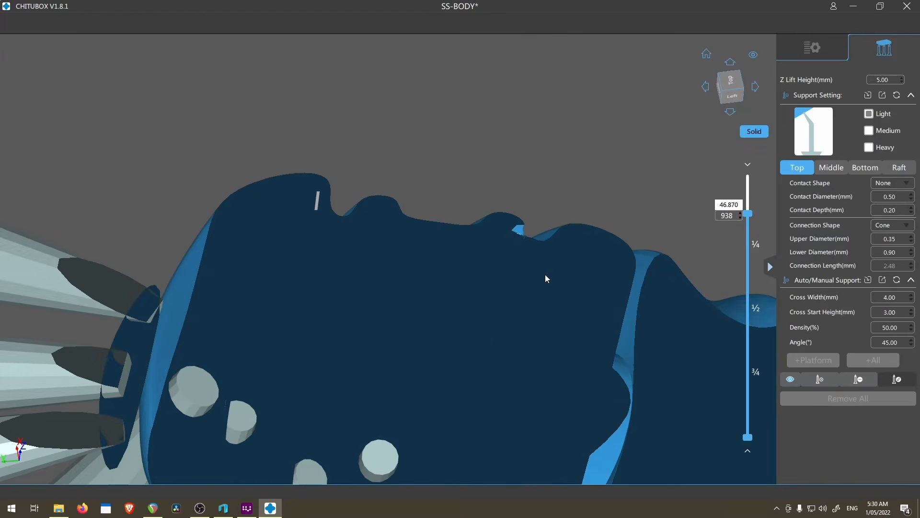
pyautogui.press('Down')
pyautogui.scroll(6, 545, 275)
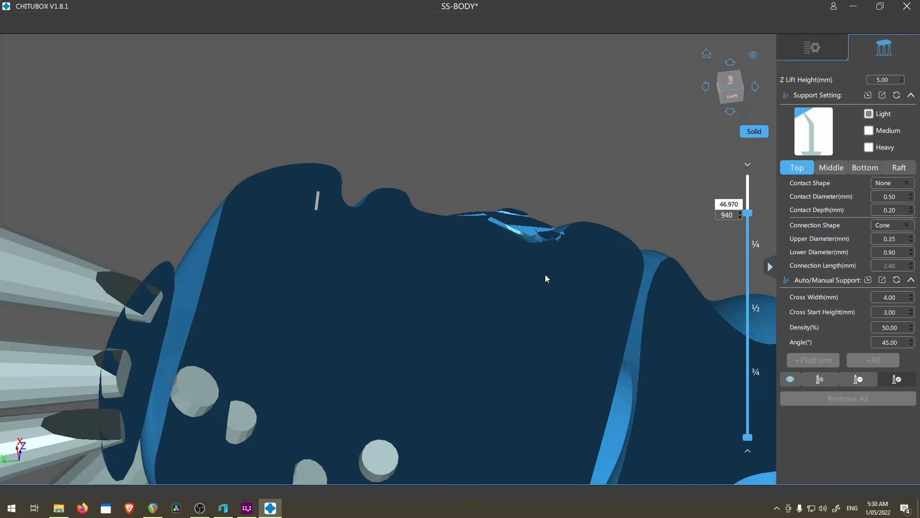
pyautogui.scroll(-10, 594, 256)
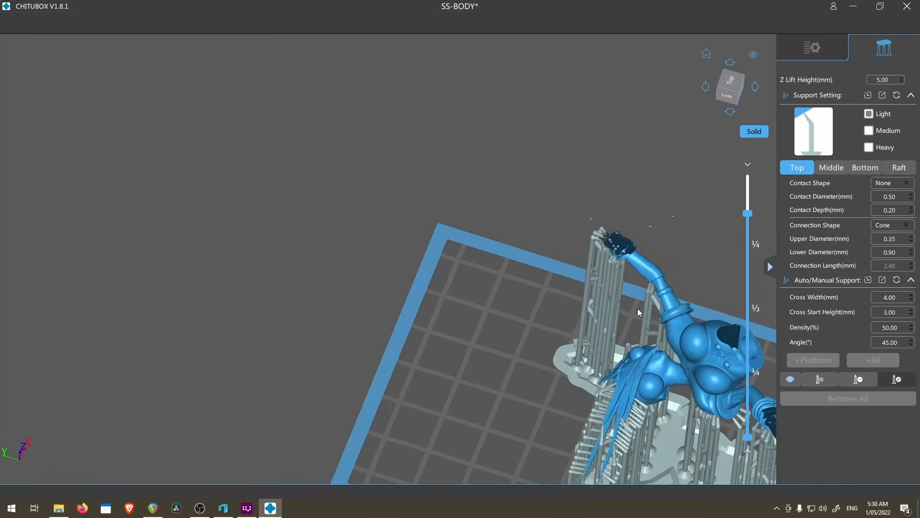
pyautogui.moveTo(638, 309); pyautogui.dragTo(614, 237, button='middle')
pyautogui.click(814, 51)
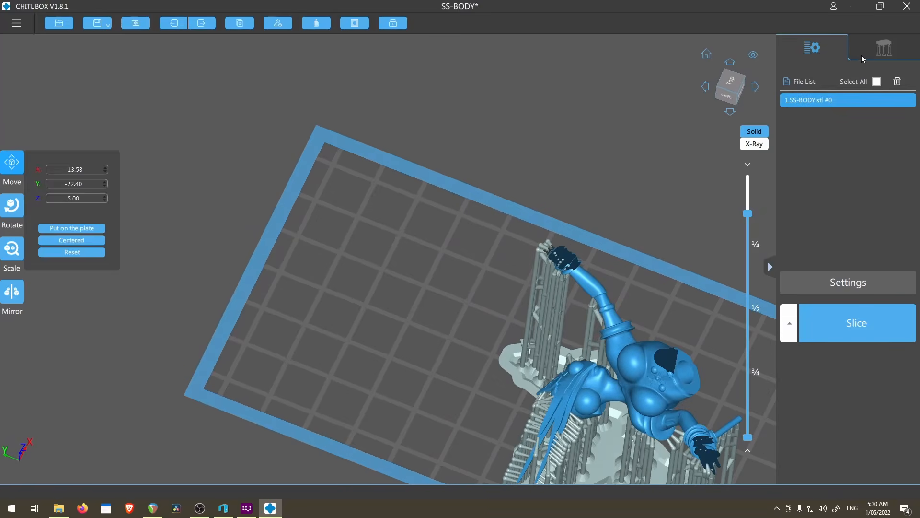
pyautogui.click(867, 50)
# Step: Inspect the sliced hand up close and raise the layer preview near the top to reveal the whole hand
pyautogui.scroll(7, 602, 260)
pyautogui.moveTo(557, 292); pyautogui.dragTo(352, 291)
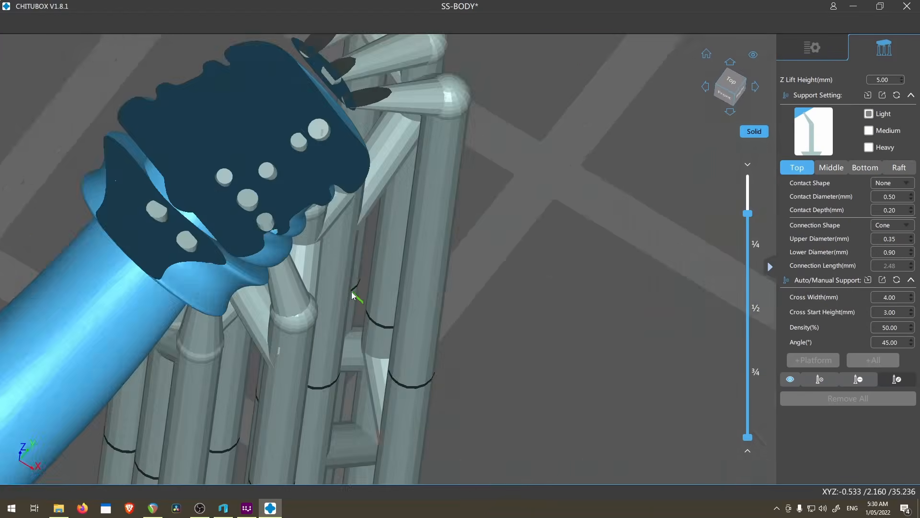
pyautogui.scroll(6, 583, 218)
pyautogui.moveTo(748, 214); pyautogui.dragTo(748, 177)
pyautogui.scroll(-3, 537, 287)
pyautogui.moveTo(536, 287); pyautogui.dragTo(554, 177, button='right')
pyautogui.scroll(-5, 614, 223)
# Step: Lower the layer preview to layer 954 and examine the cross-section of the hand on the raised arm
pyautogui.moveTo(625, 266); pyautogui.dragTo(639, 439, button='right')
pyautogui.scroll(-4, 577, 297)
pyautogui.moveTo(578, 298); pyautogui.dragTo(598, 165, button='middle')
pyautogui.moveTo(750, 185); pyautogui.dragTo(751, 214)
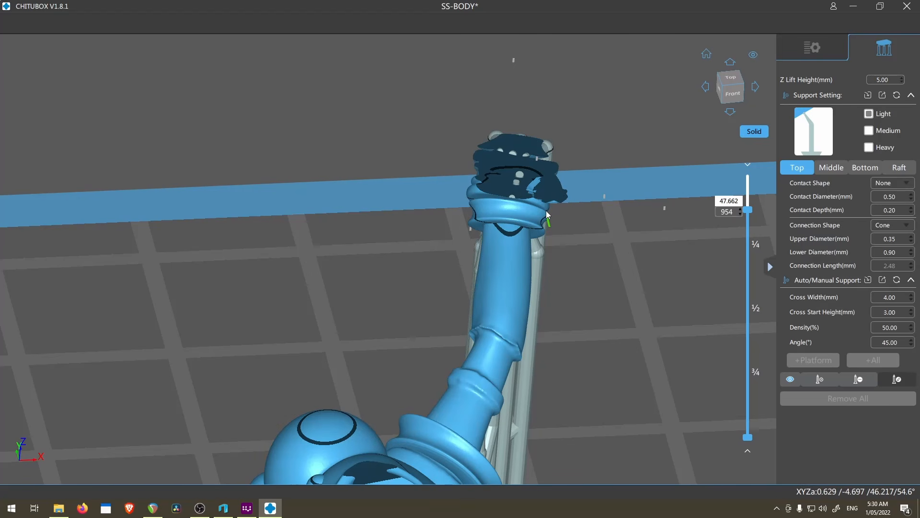
pyautogui.scroll(3, 534, 199)
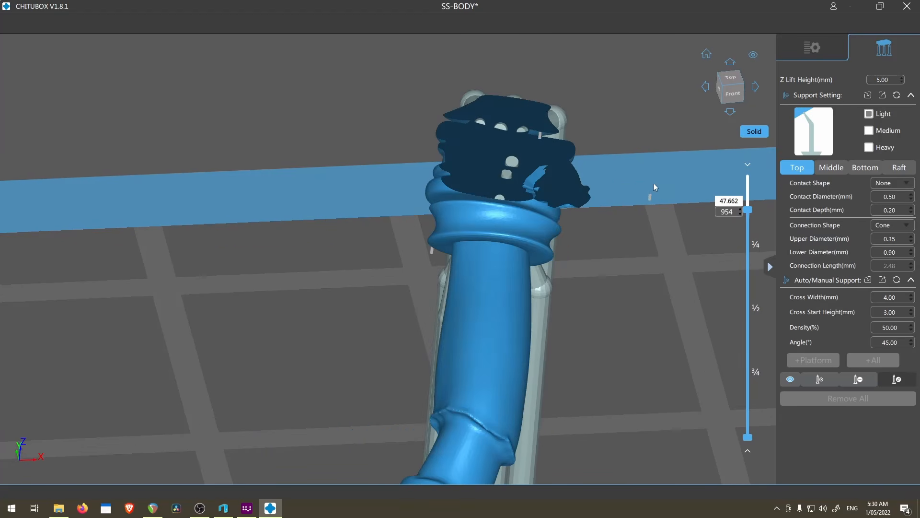
# Step: Lower the layer preview to layer 940 and examine the raised hand and wrist rings from the side and below
pyautogui.moveTo(751, 210)
pyautogui.mouseDown()
pyautogui.moveTo(749, 192)
pyautogui.moveTo(749, 217)
pyautogui.mouseUp()
pyautogui.scroll(10, 509, 191)
pyautogui.moveTo(637, 224); pyautogui.dragTo(646, 374, button='right')
pyautogui.keyDown('shift'); pyautogui.scroll(5, 642, 389); pyautogui.keyUp('shift')
pyautogui.moveTo(645, 374); pyautogui.dragTo(644, 240, button='middle')
pyautogui.scroll(-8, 643, 340)
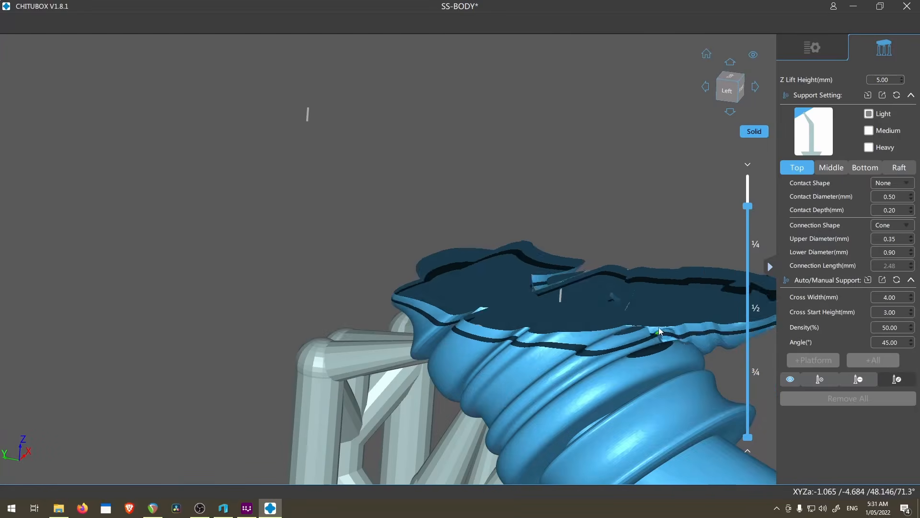
pyautogui.moveTo(626, 323); pyautogui.dragTo(481, 355, button='right')
pyautogui.moveTo(481, 355); pyautogui.dragTo(500, 320, button='middle')
pyautogui.scroll(5, 556, 188)
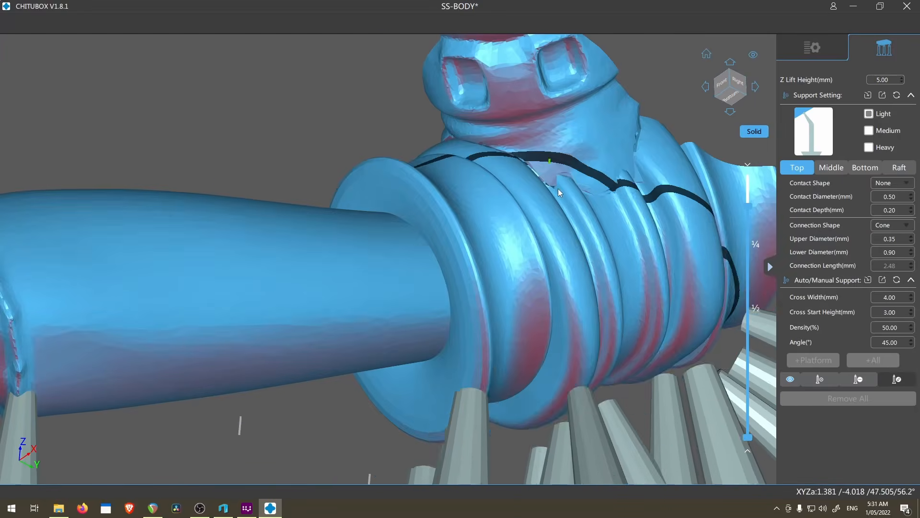
pyautogui.moveTo(747, 207); pyautogui.dragTo(747, 216)
pyautogui.scroll(5, 605, 231)
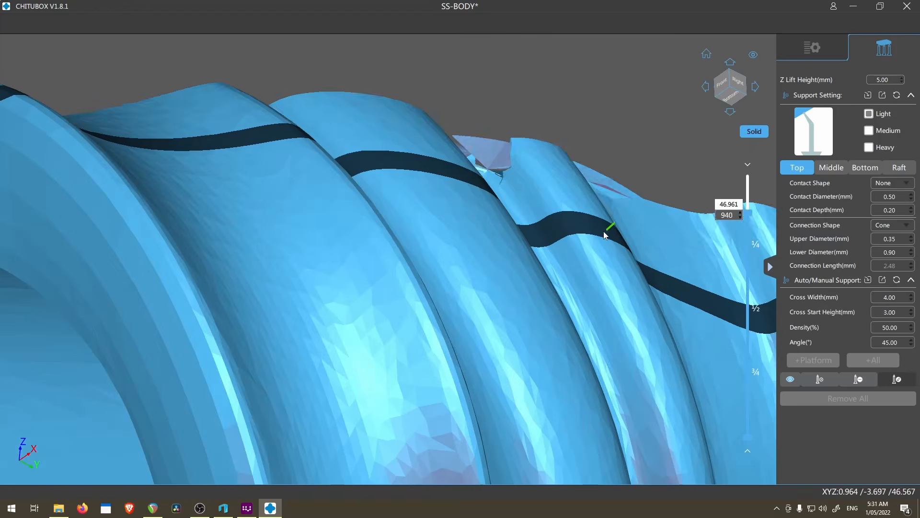
# Step: Step the layer preview up to layer 957 while examining the hand's cross-section up close from above
pyautogui.moveTo(508, 233); pyautogui.dragTo(392, 420, button='right')
pyautogui.scroll(-6, 328, 283)
pyautogui.moveTo(392, 420); pyautogui.dragTo(406, 380, button='middle')
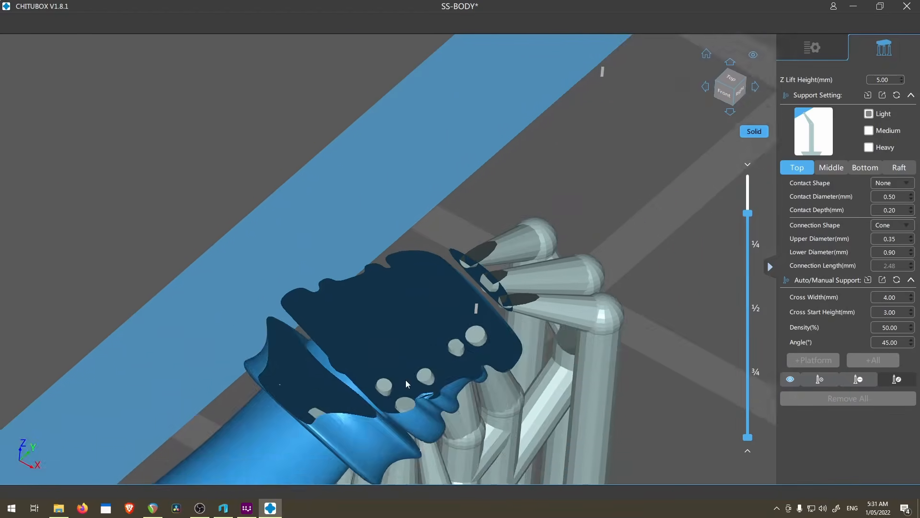
pyautogui.scroll(6, 406, 379)
pyautogui.press('Up')
pyautogui.press('Up')
pyautogui.press('Up')
pyautogui.press('Up')
pyautogui.press('Up')
pyautogui.press('Up')
pyautogui.press('Up')
pyautogui.press('Up')
pyautogui.press('Up')
pyautogui.press('Up')
pyautogui.press('Up')
pyautogui.press('Up')
pyautogui.press('Up')
pyautogui.press('Up')
pyautogui.press('Up')
pyautogui.press('Up')
pyautogui.press('Up')
pyautogui.press('Up')
pyautogui.press('Up')
pyautogui.press('Up')
pyautogui.press('Up')
pyautogui.press('Up')
pyautogui.press('Up')
pyautogui.press('Up')
pyautogui.press('Up')
pyautogui.press('Up')
pyautogui.press('Up')
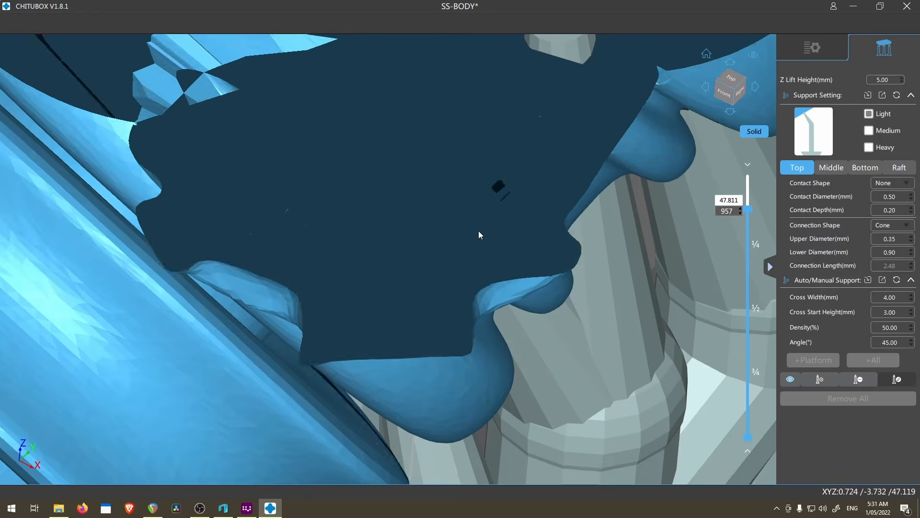
# Step: Continue stepping the layer preview upward beyond layer 957 to look for unsupported areas on the hand
pyautogui.scroll(-6, 579, 295)
pyautogui.press('Up')
pyautogui.press('Up')
pyautogui.press('Up')
pyautogui.press('Up')
pyautogui.press('Up')
pyautogui.press('Up')
pyautogui.press('Up')
pyautogui.press('Up')
pyautogui.press('Up')
pyautogui.press('Up')
pyautogui.press('Up')
pyautogui.press('Up')
pyautogui.press('Up')
pyautogui.press('Up')
pyautogui.press('Up')
pyautogui.press('Up')
pyautogui.press('Up')
pyautogui.press('Up')
pyautogui.press('Up')
pyautogui.press('Up')
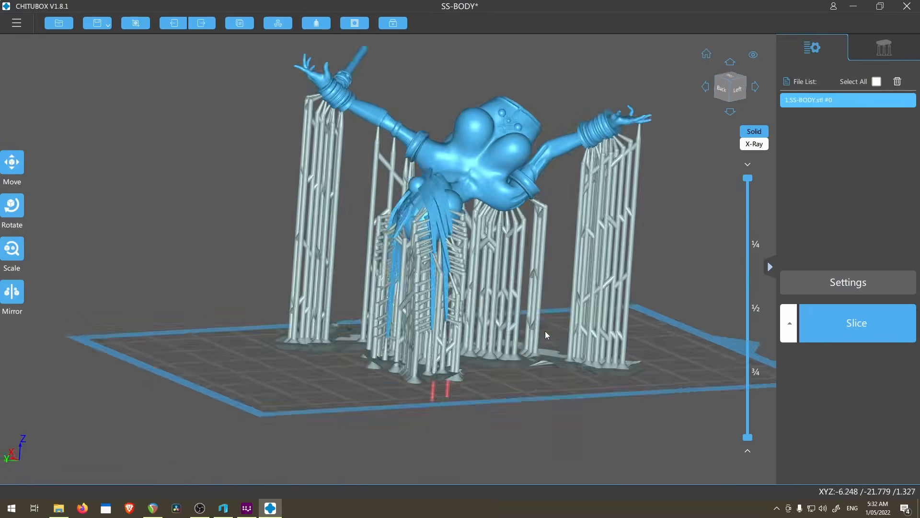
# Step: View the whole supported figure and save the SS-BODY project
pyautogui.moveTo(545, 331); pyautogui.dragTo(569, 344)
pyautogui.scroll(3, 569, 344)
pyautogui.hotkey('ctrl', 's')
pyautogui.press('Return')
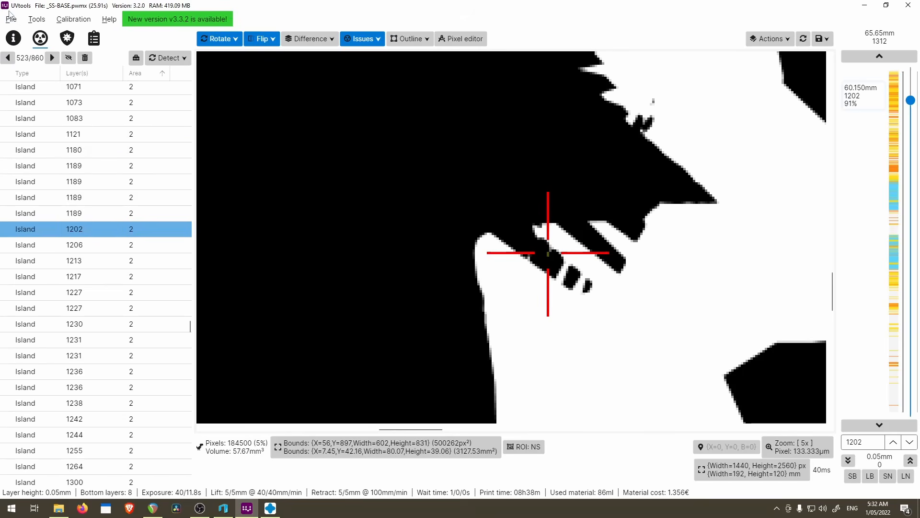
pyautogui.click(10, 17)
pyautogui.click(27, 33)
pyautogui.click(516, 341)
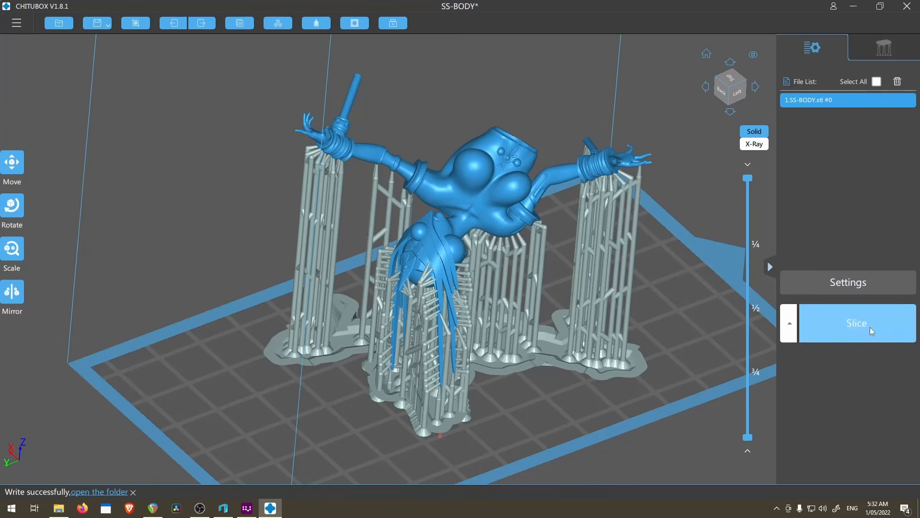
# Step: Slice the supported figure and save the sliced print file
pyautogui.click(868, 326)
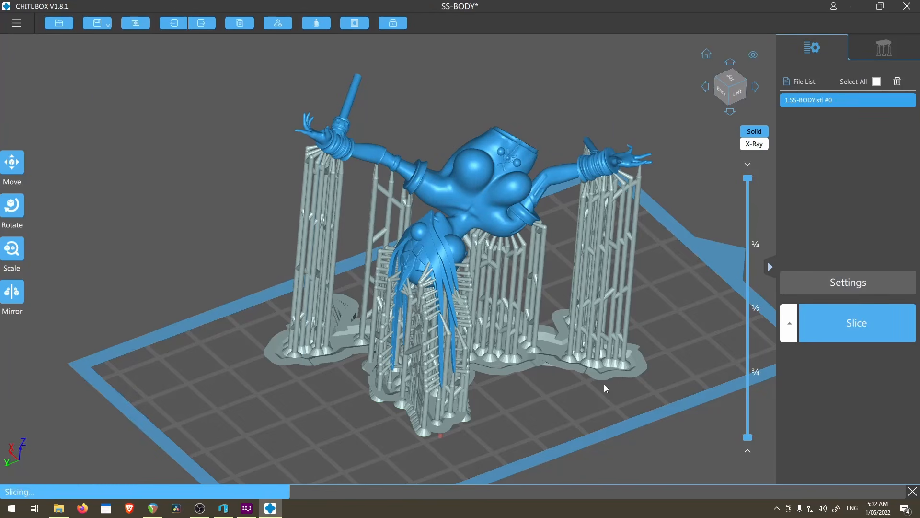
pyautogui.click(853, 280)
# Step: Switch to UVtools and open the sliced file _SS-BODY.pwmx
pyautogui.click(10, 19)
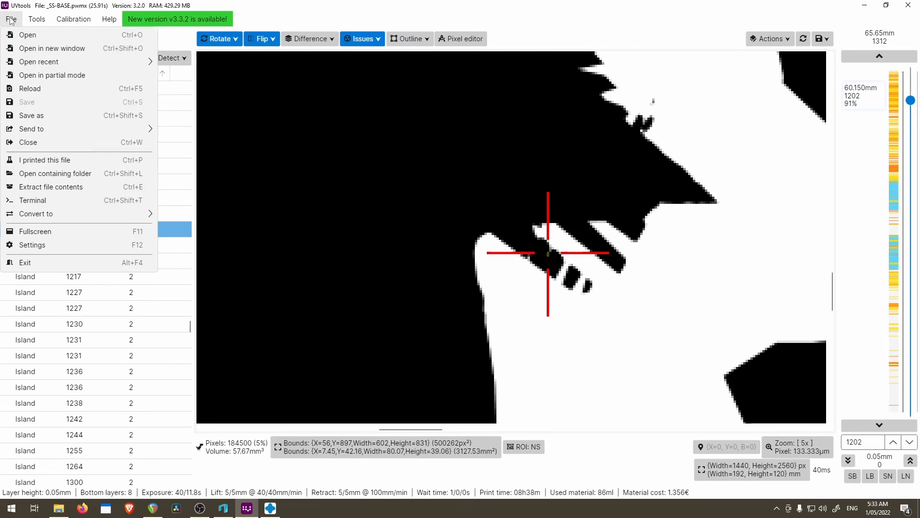
pyautogui.click(212, 71)
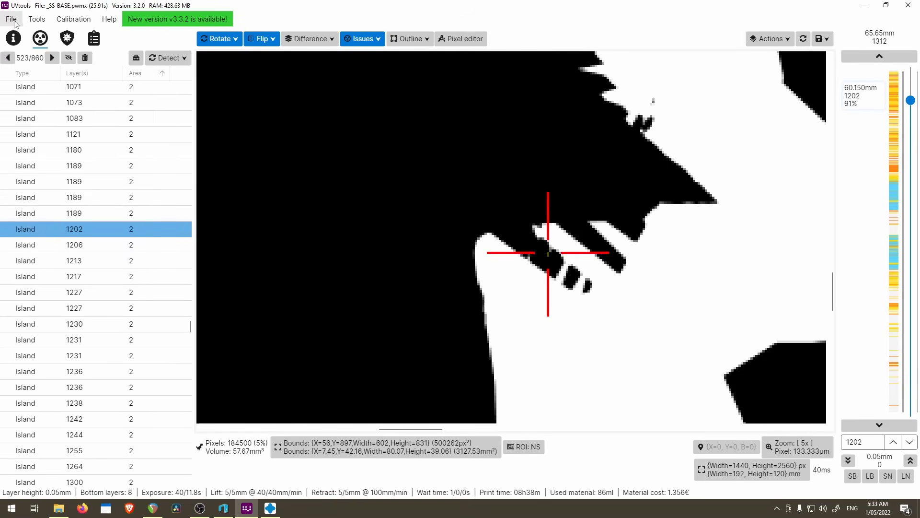
pyautogui.click(10, 20)
pyautogui.click(27, 35)
pyautogui.doubleClick(325, 187)
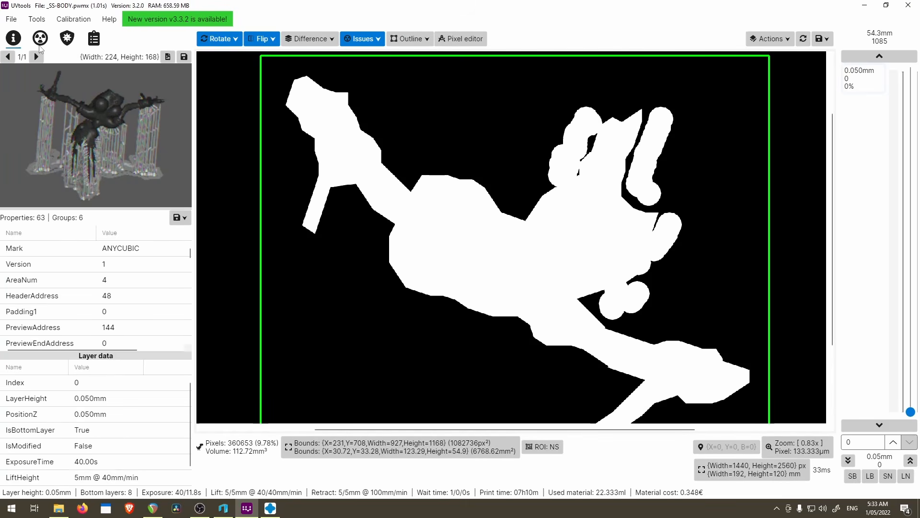
# Step: List the detected issues sorted by area and inspect the island of area 80 on layer 948
pyautogui.click(40, 43)
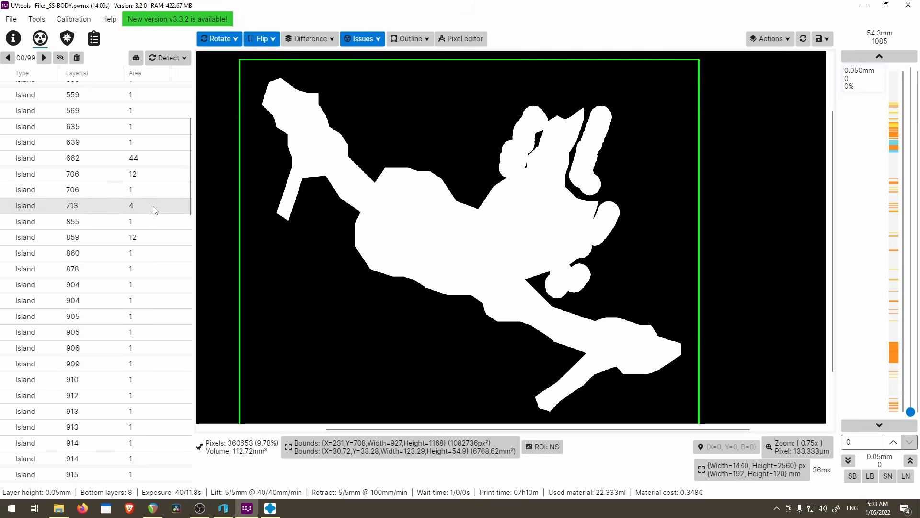
pyautogui.moveTo(189, 169); pyautogui.dragTo(188, 251)
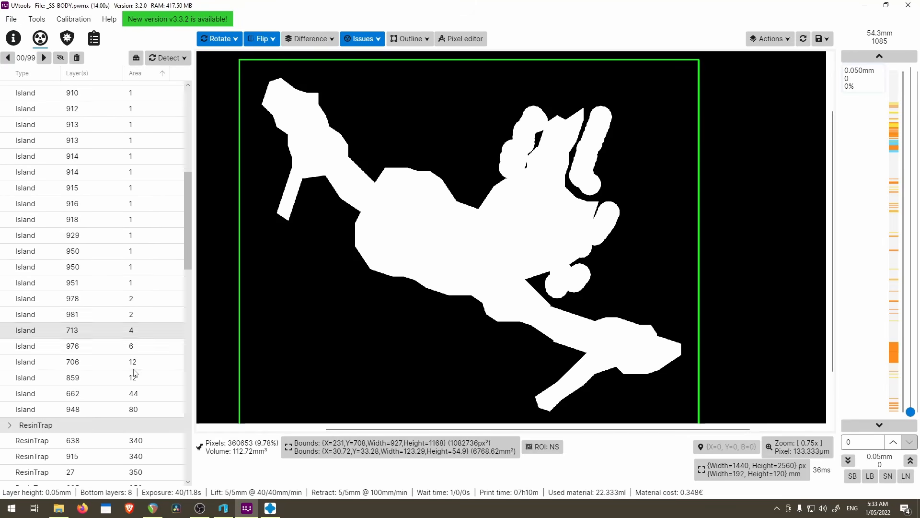
pyautogui.click(118, 410)
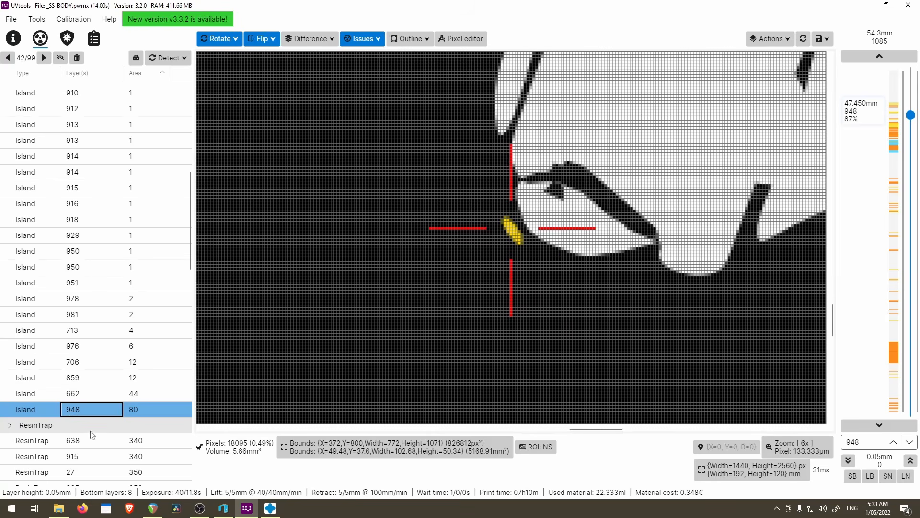
# Step: Switch back to CHITUBOX, leave the slice preview, and lower the layer preview to layer 949 to locate the island beside the hand
pyautogui.hotkey('alt', 'Tab')
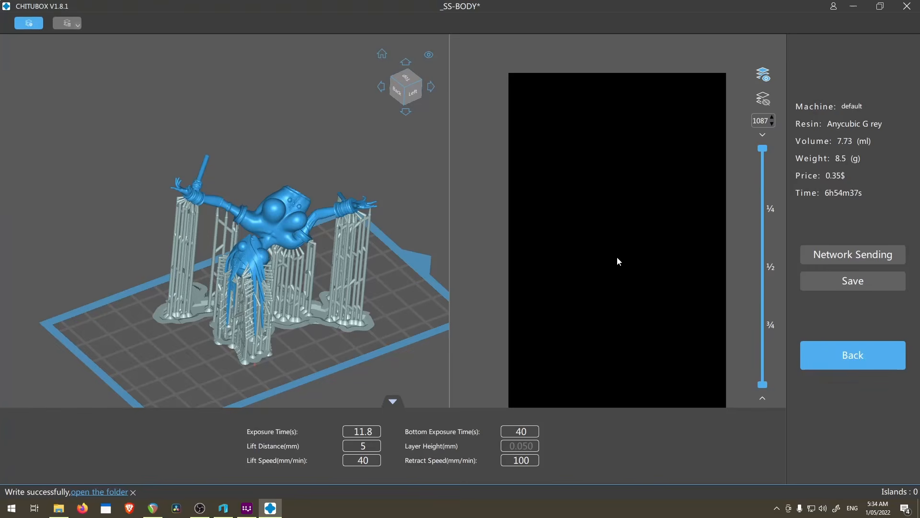
pyautogui.click(853, 354)
pyautogui.scroll(5, 697, 219)
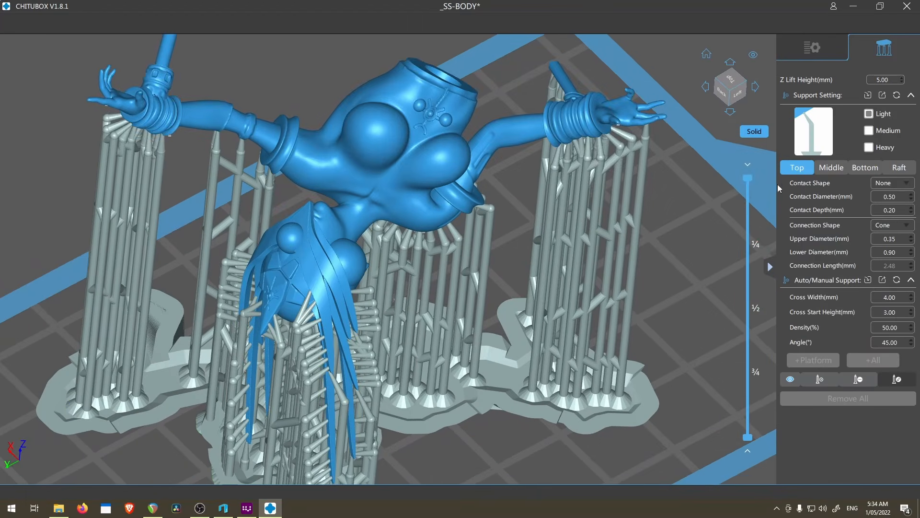
pyautogui.moveTo(748, 198); pyautogui.dragTo(746, 206)
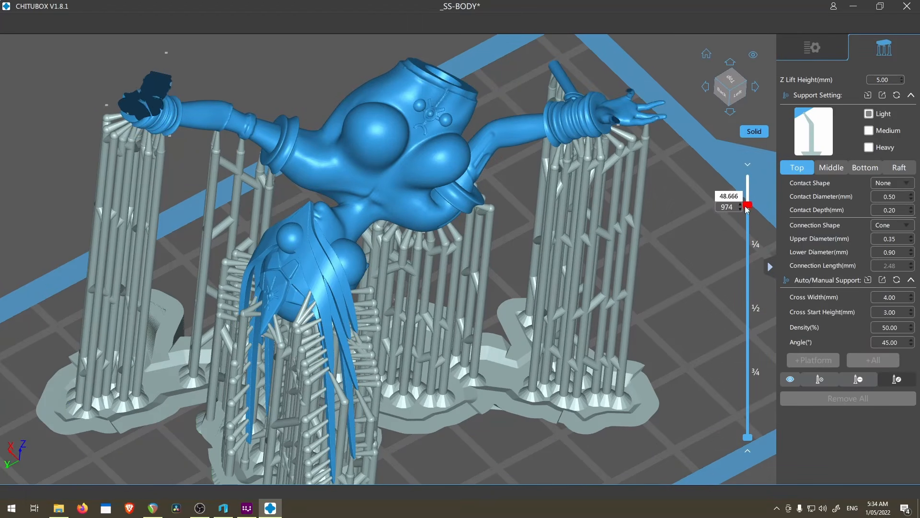
pyautogui.press('Down')
pyautogui.press('Down')
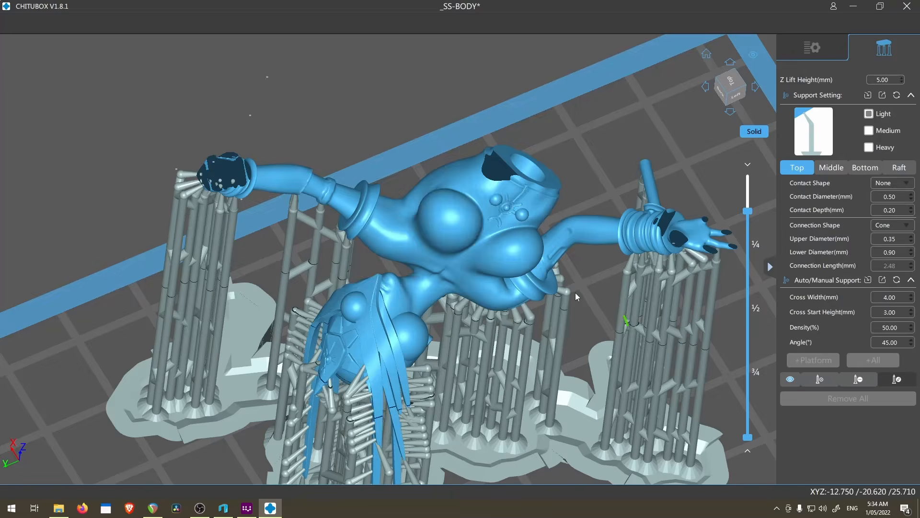
pyautogui.scroll(5, 196, 168)
pyautogui.scroll(5, 202, 168)
pyautogui.scroll(4, 239, 84)
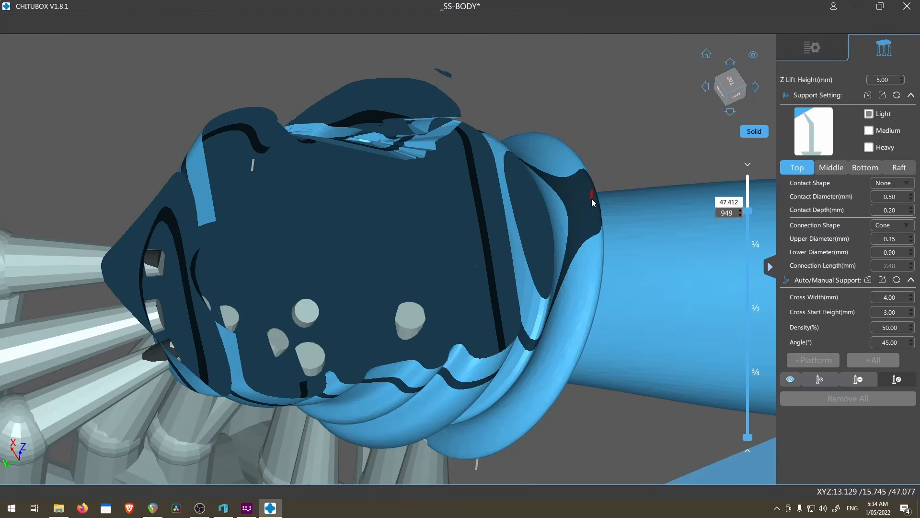
pyautogui.scroll(-4, 592, 199)
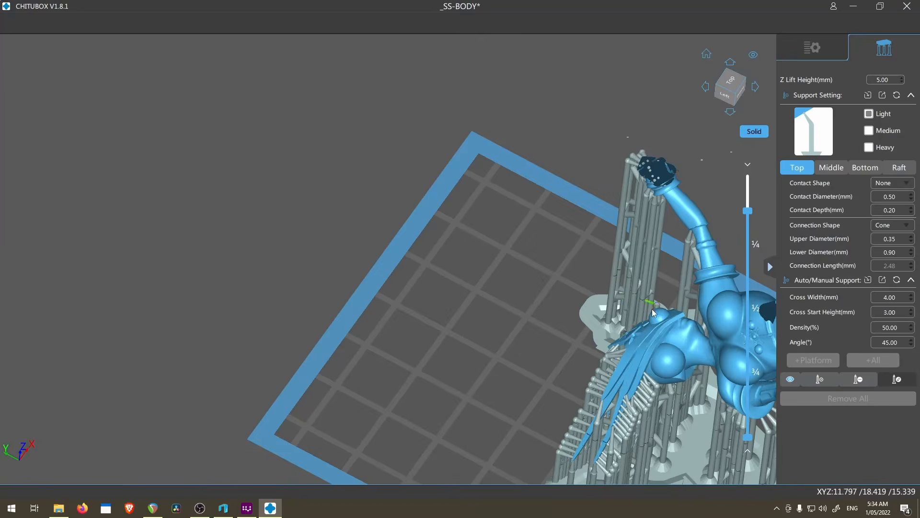
pyautogui.scroll(-3, 653, 313)
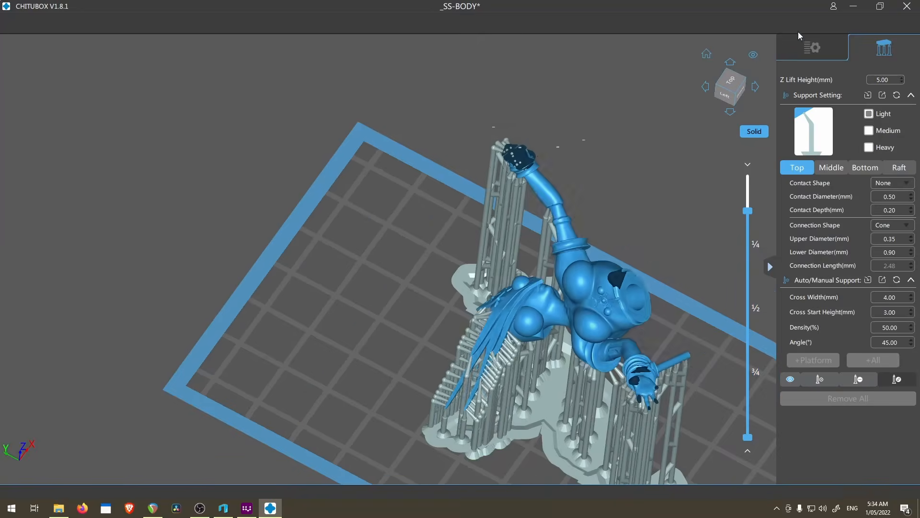
# Step: Add a light support at the edge of the hand and move its tip onto the detached fragment beside it
pyautogui.click(815, 44)
pyautogui.click(860, 56)
pyautogui.scroll(8, 595, 201)
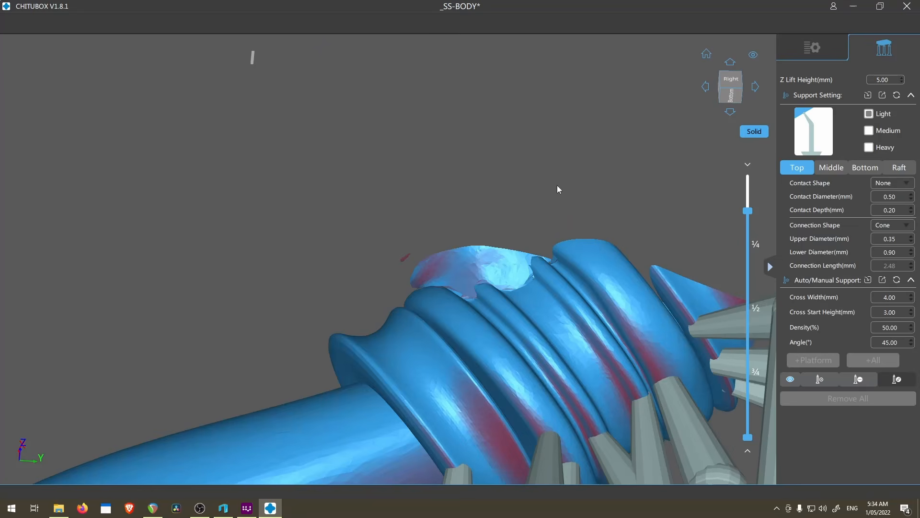
pyautogui.scroll(4, 445, 237)
pyautogui.scroll(3, 451, 239)
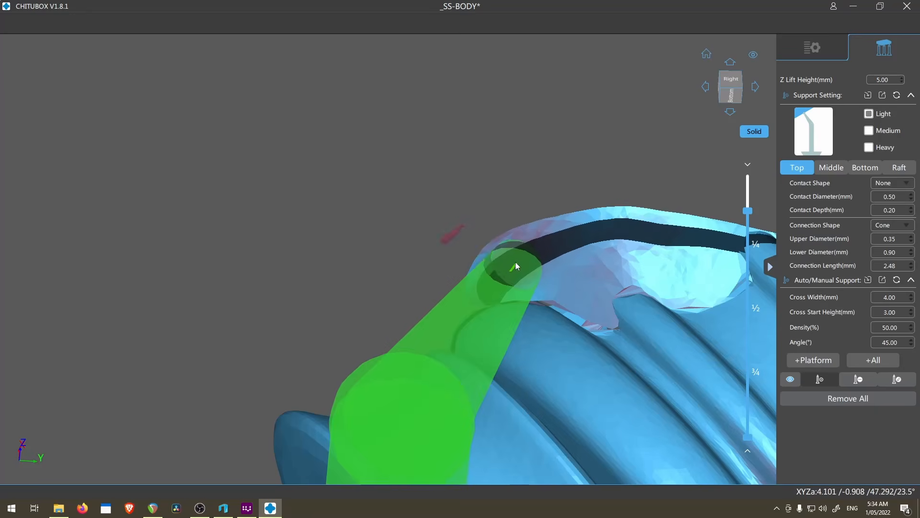
pyautogui.click(514, 262)
pyautogui.moveTo(514, 262); pyautogui.dragTo(445, 234)
pyautogui.scroll(-4, 478, 324)
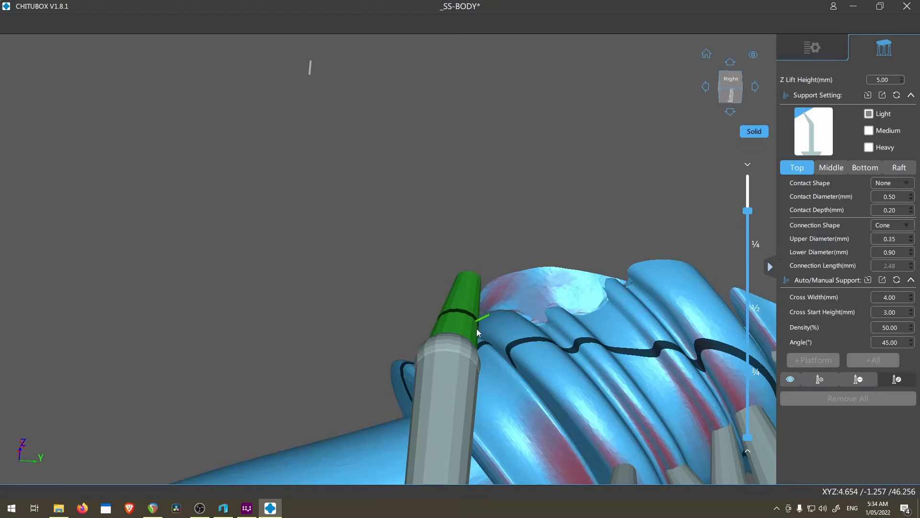
# Step: Shift the middle pillar of the new light support slightly and check it from around the arm
pyautogui.moveTo(477, 329); pyautogui.dragTo(371, 190, button='right')
pyautogui.moveTo(337, 151); pyautogui.dragTo(340, 152)
pyautogui.scroll(-5, 341, 153)
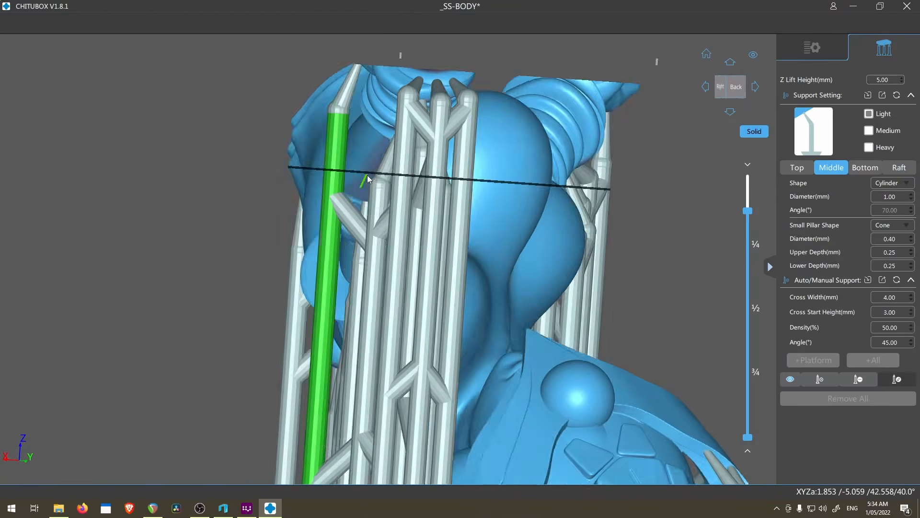
pyautogui.moveTo(367, 176); pyautogui.dragTo(626, 260, button='right')
# Step: Inspect the layer 662 island in UVtools and lower the CHITUBOX layer preview to layer 657 to find the same spot
pyautogui.hotkey('alt', 'Tab')
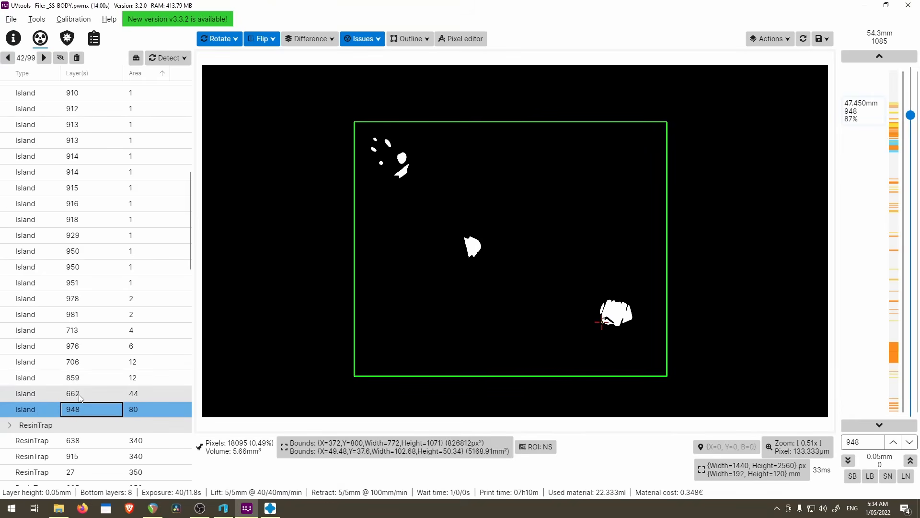
pyautogui.click(80, 396)
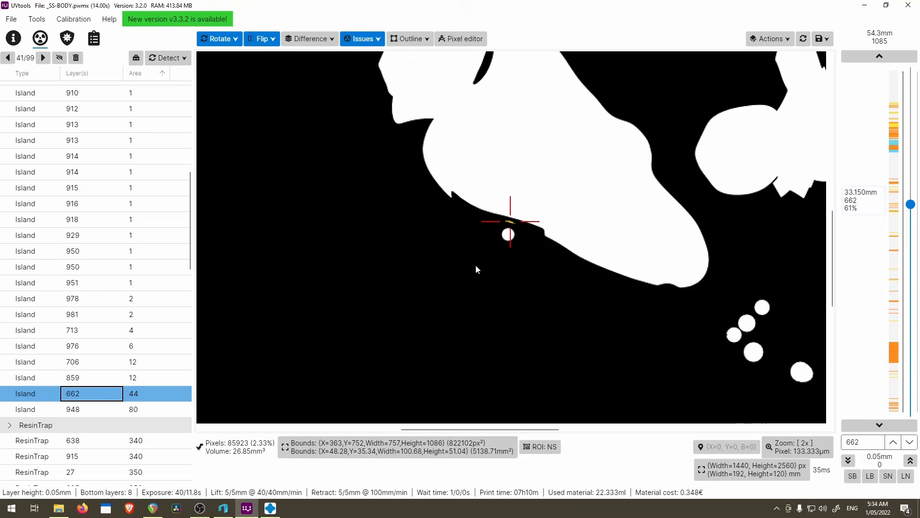
pyautogui.hotkey('alt', 'Tab')
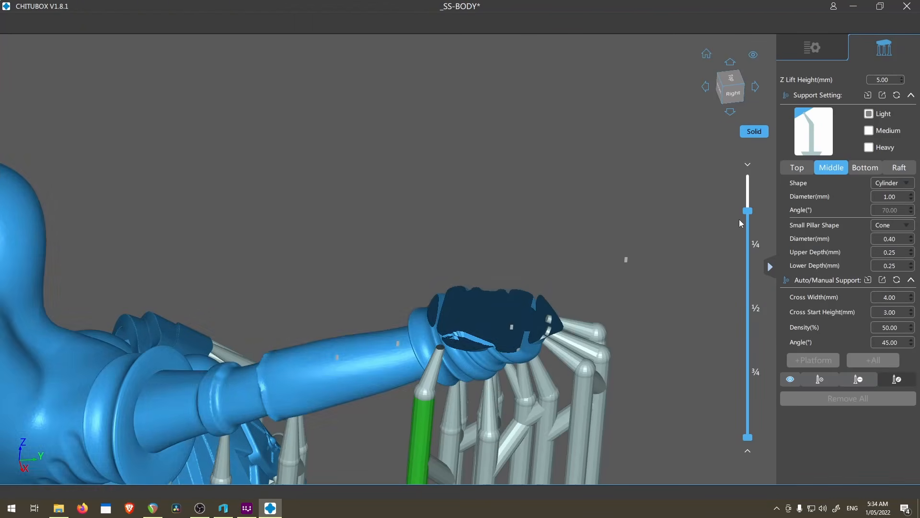
pyautogui.moveTo(748, 211); pyautogui.dragTo(744, 282)
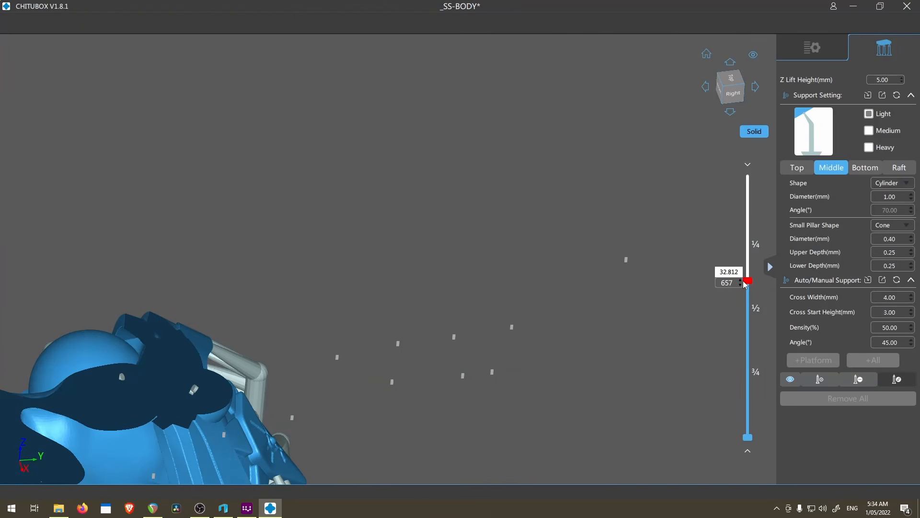
pyautogui.moveTo(412, 340); pyautogui.dragTo(542, 250, button='middle')
pyautogui.hotkey('alt', 'Tab')
pyautogui.scroll(-5, 446, 195)
pyautogui.hotkey('alt', 'Tab')
# Step: Step the layer preview around layer 663 and examine the island near the support pillar from above and below
pyautogui.moveTo(417, 230); pyautogui.dragTo(404, 279, button='right')
pyautogui.scroll(12, 403, 280)
pyautogui.press('Up')
pyautogui.press('Up')
pyautogui.press('Up')
pyautogui.press('Up')
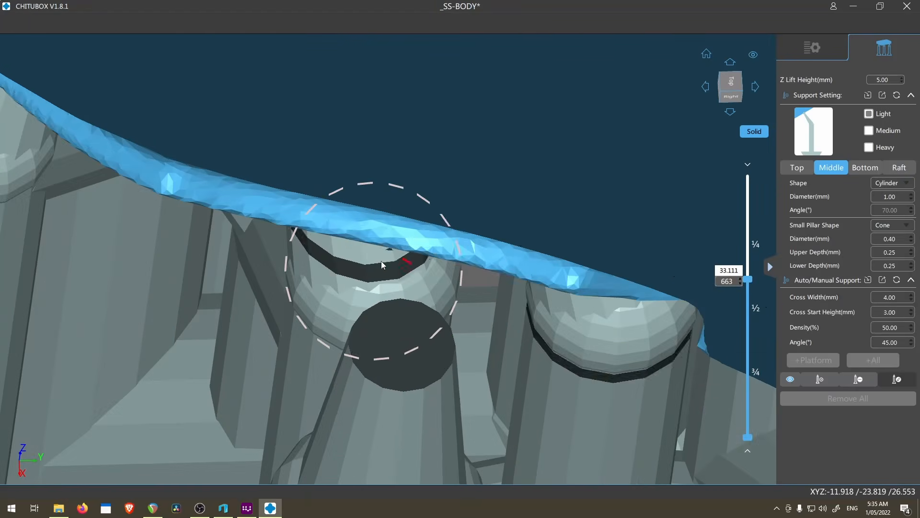
pyautogui.scroll(4, 382, 260)
pyautogui.press('Down')
pyautogui.press('Up')
pyautogui.press('Up')
pyautogui.scroll(-8, 393, 243)
pyautogui.moveTo(422, 398); pyautogui.dragTo(487, 192, button='right')
pyautogui.scroll(8, 487, 192)
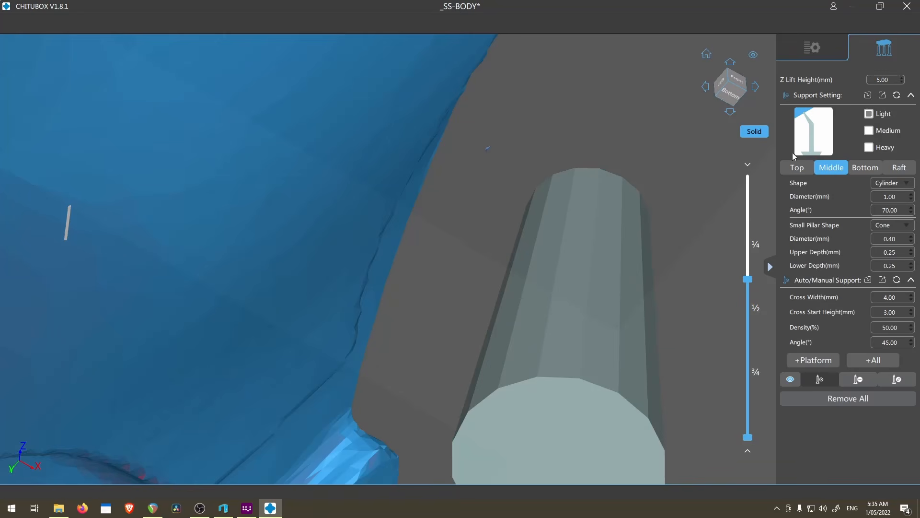
# Step: Place a light support on the small island beside the pillar, with a 0.26 mm upper and 0.80 mm lower diameter
pyautogui.click(590, 212)
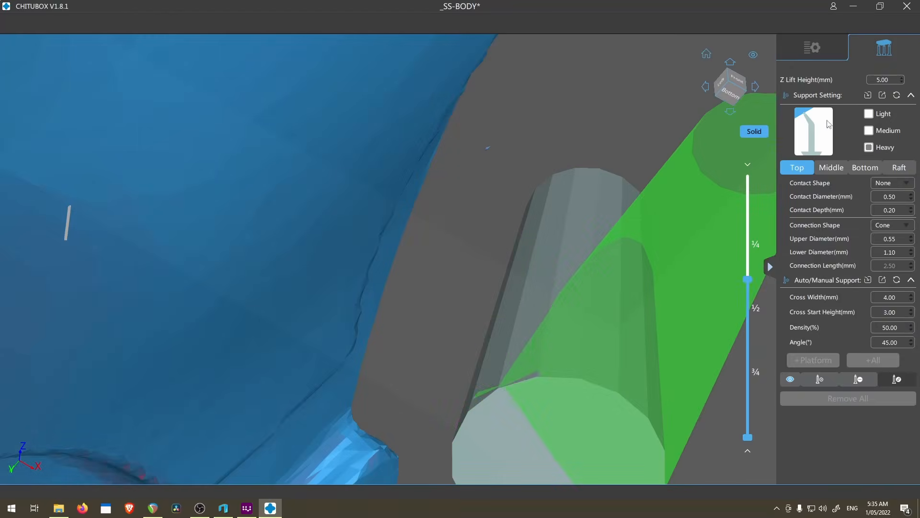
pyautogui.click(483, 152)
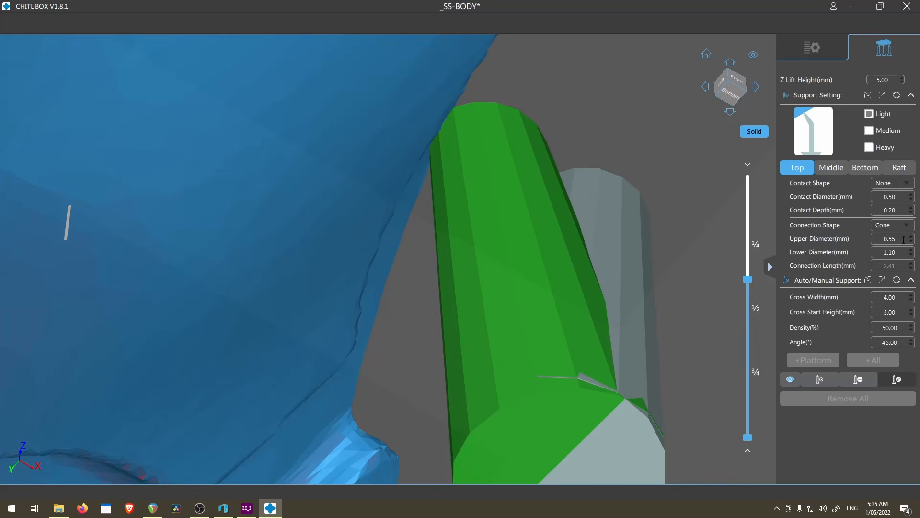
pyautogui.write('0.')
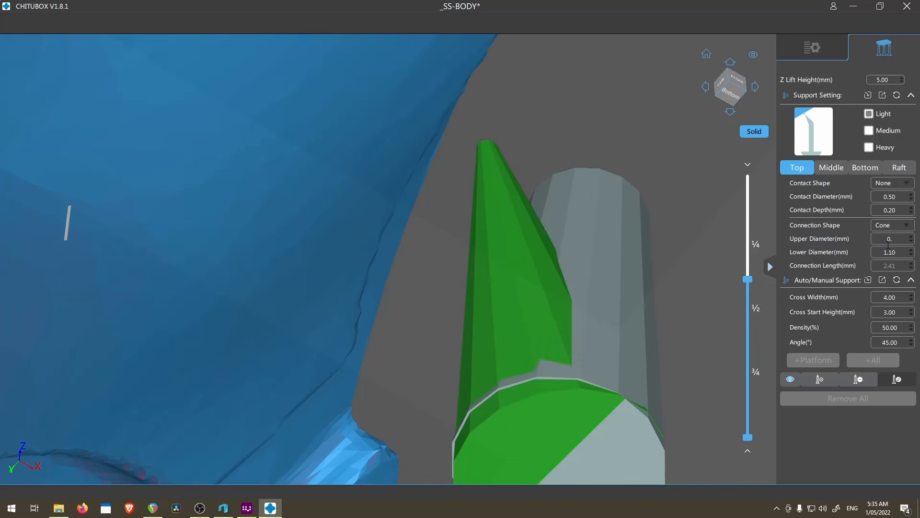
pyautogui.write('26')
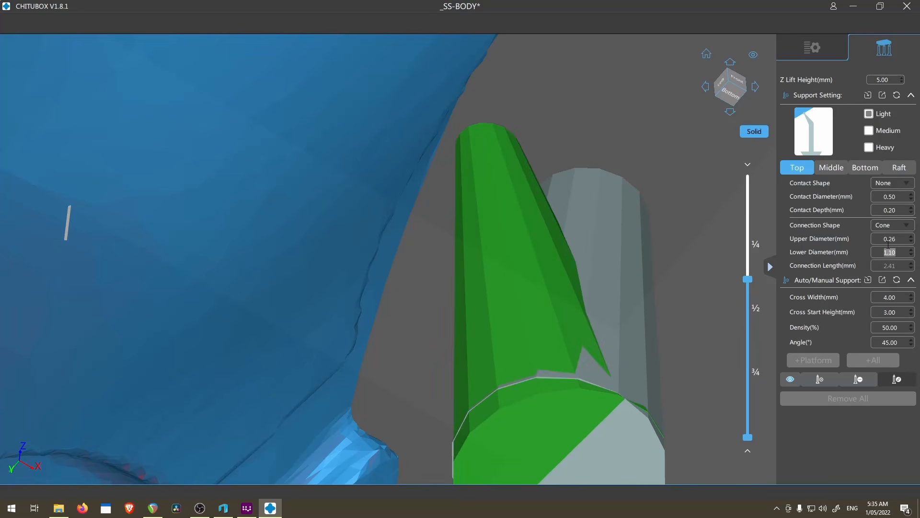
pyautogui.write('0.8')
pyautogui.press('Return')
pyautogui.scroll(-6, 578, 228)
pyautogui.moveTo(578, 228); pyautogui.dragTo(453, 261, button='right')
# Step: Locate the layer 859 island in UVtools and examine the same spot in the CHITUBOX preview at layer 859
pyautogui.hotkey('alt', 'Tab')
pyautogui.scroll(-3, 537, 278)
pyautogui.scroll(3, 537, 278)
pyautogui.hotkey('alt', 'Tab')
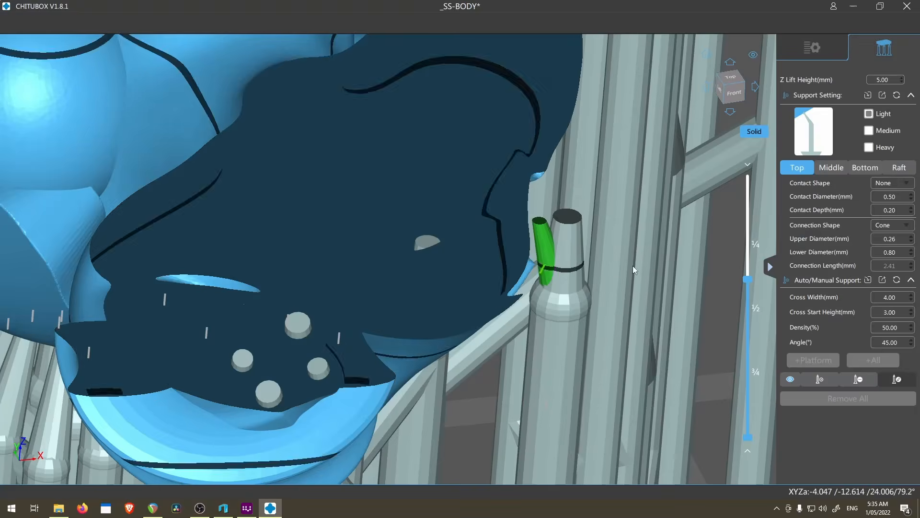
pyautogui.hotkey('alt', 'Tab')
pyautogui.scroll(-3, 589, 354)
pyautogui.moveTo(587, 351); pyautogui.dragTo(531, 256)
pyautogui.hotkey('alt', 'Tab')
pyautogui.scroll(5, 432, 331)
pyautogui.moveTo(439, 320); pyautogui.dragTo(441, 319, button='right')
pyautogui.scroll(-3, 441, 319)
pyautogui.hotkey('alt', 'Tab')
pyautogui.hotkey('alt', 'Tab')
pyautogui.scroll(-3, 456, 292)
pyautogui.scroll(6, 556, 349)
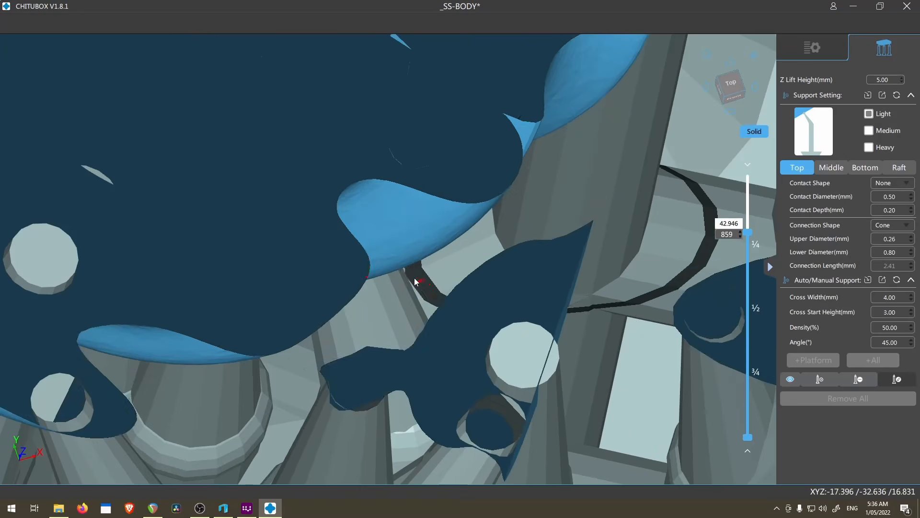
pyautogui.scroll(4, 413, 278)
pyautogui.scroll(-8, 405, 320)
# Step: Inspect the layer 706 island in UVtools and examine the matching spot in CHITUBOX with the preview lowered to layer 707
pyautogui.hotkey('alt', 'Tab')
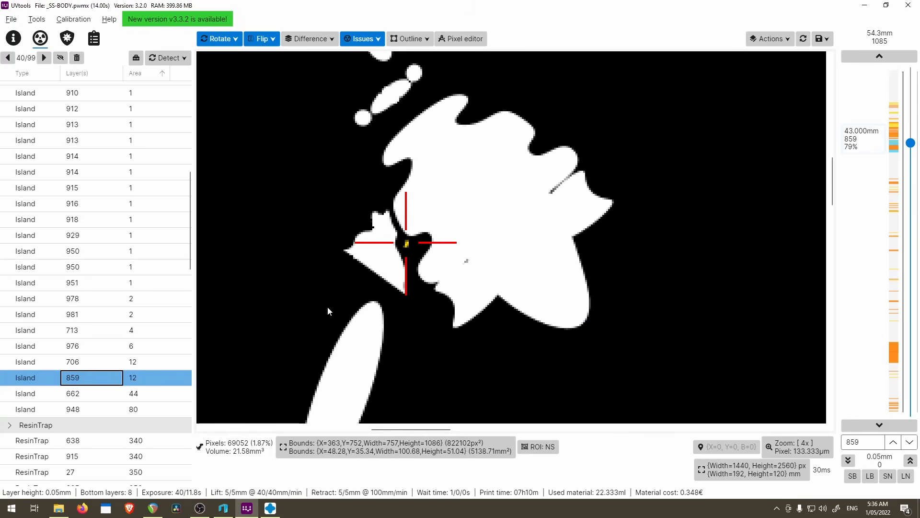
pyautogui.click(94, 361)
pyautogui.scroll(-10, 359, 262)
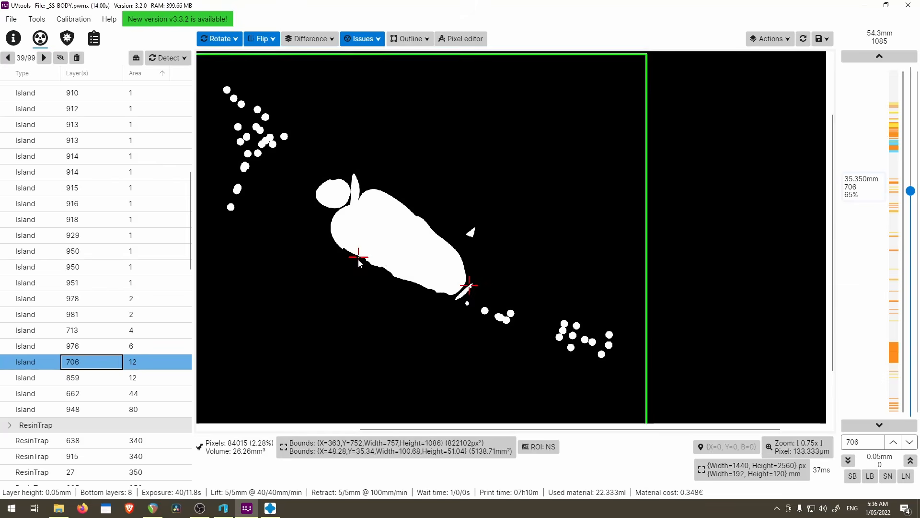
pyautogui.scroll(2, 359, 262)
pyautogui.hotkey('alt', 'Tab')
pyautogui.moveTo(751, 232); pyautogui.dragTo(751, 268)
pyautogui.scroll(8, 542, 329)
pyautogui.scroll(2, 542, 329)
pyautogui.scroll(-7, 547, 349)
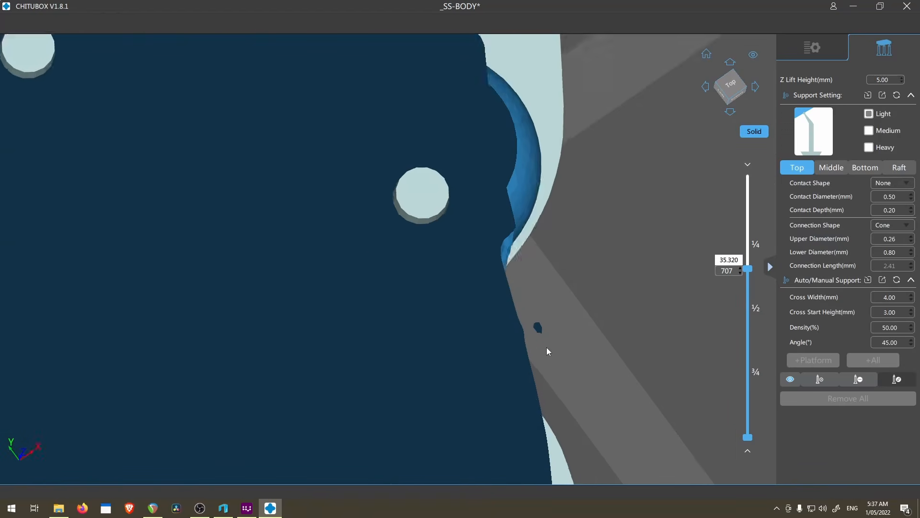
pyautogui.moveTo(549, 351); pyautogui.dragTo(602, 434, button='right')
pyautogui.scroll(-5, 547, 354)
pyautogui.moveTo(481, 286); pyautogui.dragTo(480, 211, button='right')
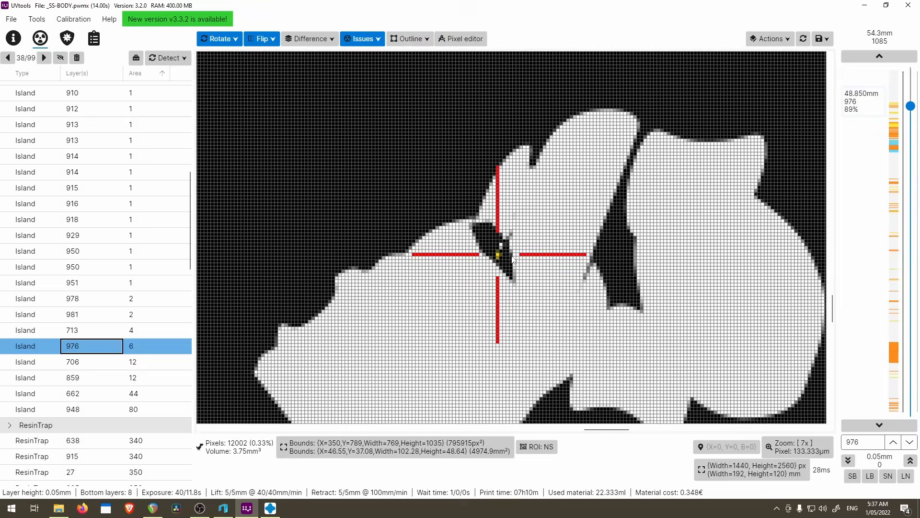
# Step: Review the islands on layers 976, 713, 981, 978 and 951 in UVtools to judge whether they need support
pyautogui.scroll(-5, 513, 260)
pyautogui.scroll(4, 451, 270)
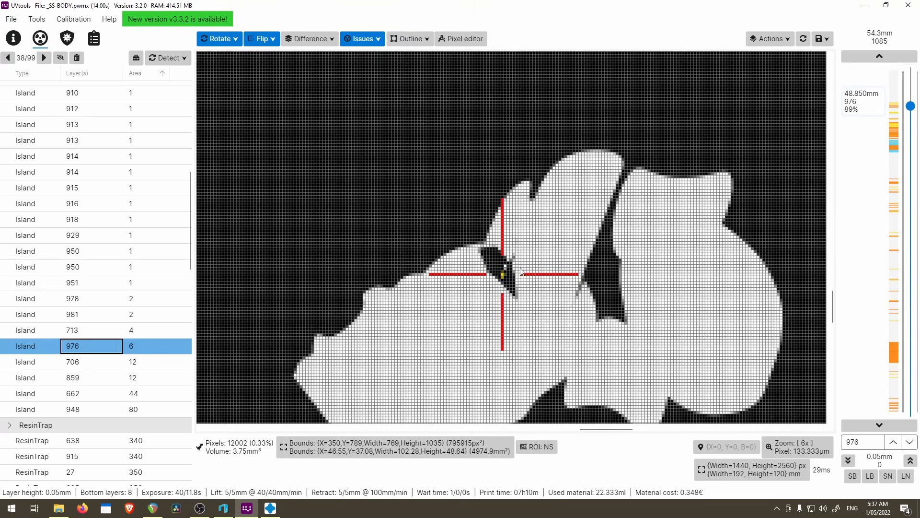
pyautogui.scroll(1, 508, 290)
pyautogui.scroll(-2, 508, 289)
pyautogui.click(109, 330)
pyautogui.scroll(-7, 478, 247)
pyautogui.scroll(3, 478, 244)
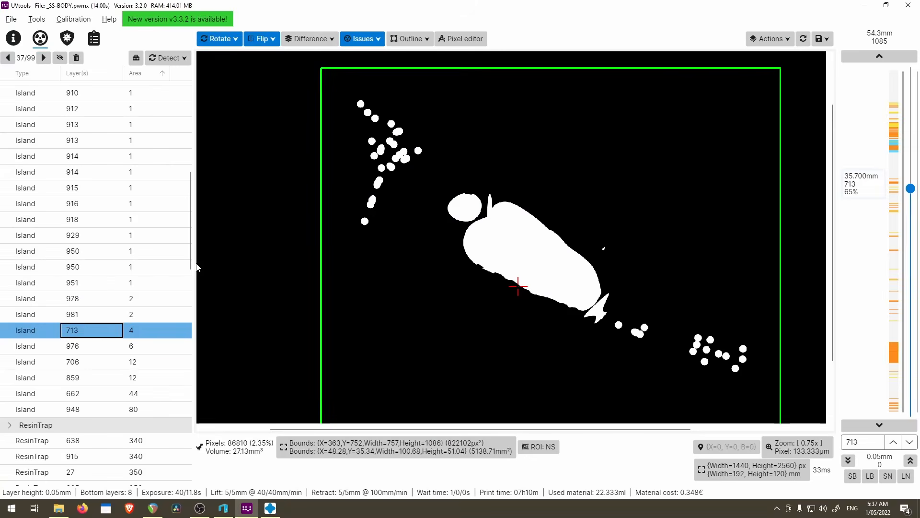
pyautogui.press('Up')
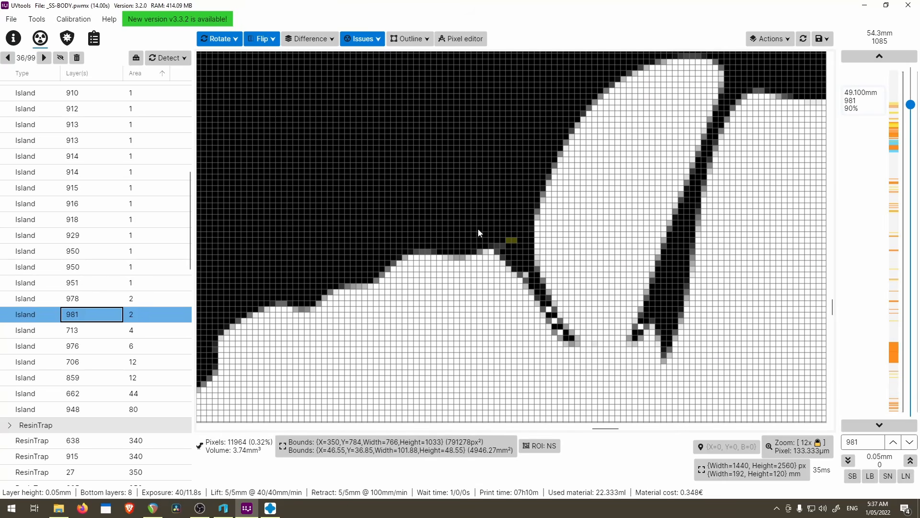
pyautogui.click(135, 302)
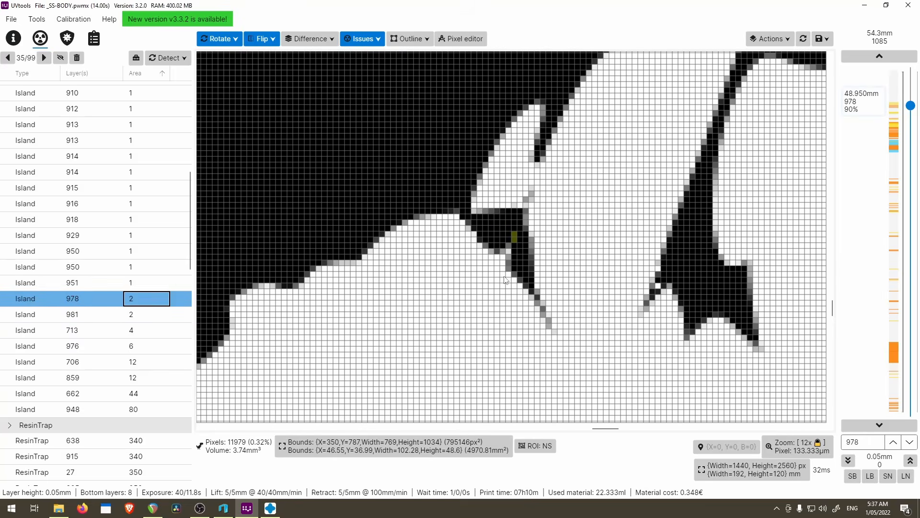
pyautogui.click(120, 284)
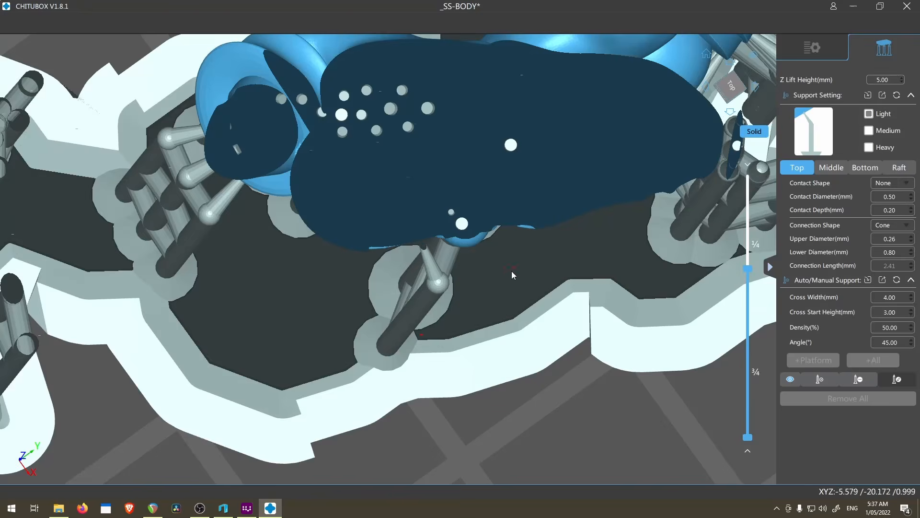
# Step: Return to CHITUBOX and look over the fully supported body on the build plate
pyautogui.scroll(-10, 512, 275)
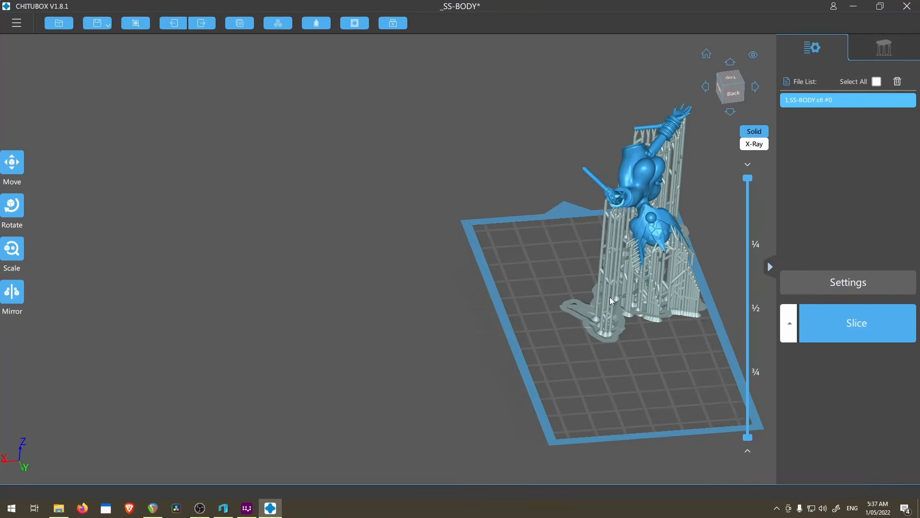
pyautogui.scroll(10, 610, 297)
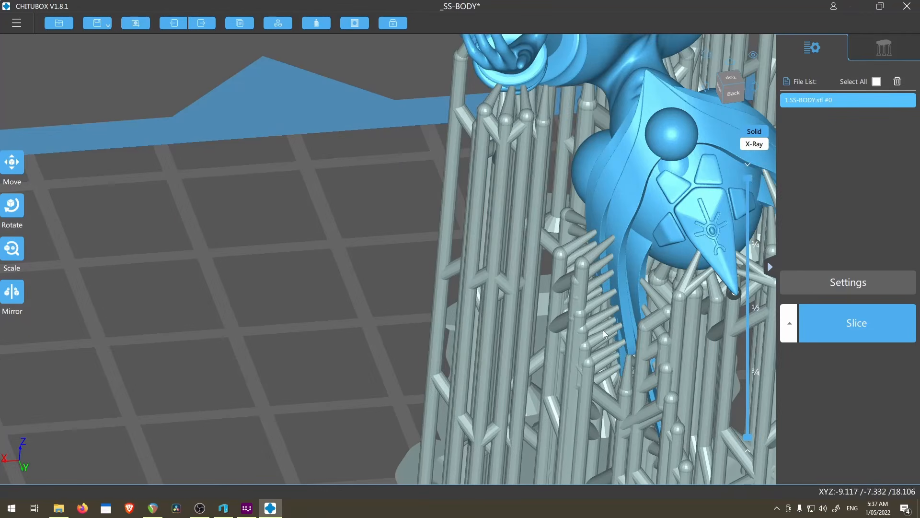
pyautogui.scroll(-10, 603, 329)
pyautogui.moveTo(547, 326)
pyautogui.mouseDown()
pyautogui.moveTo(509, 287)
pyautogui.moveTo(538, 328)
pyautogui.mouseUp()
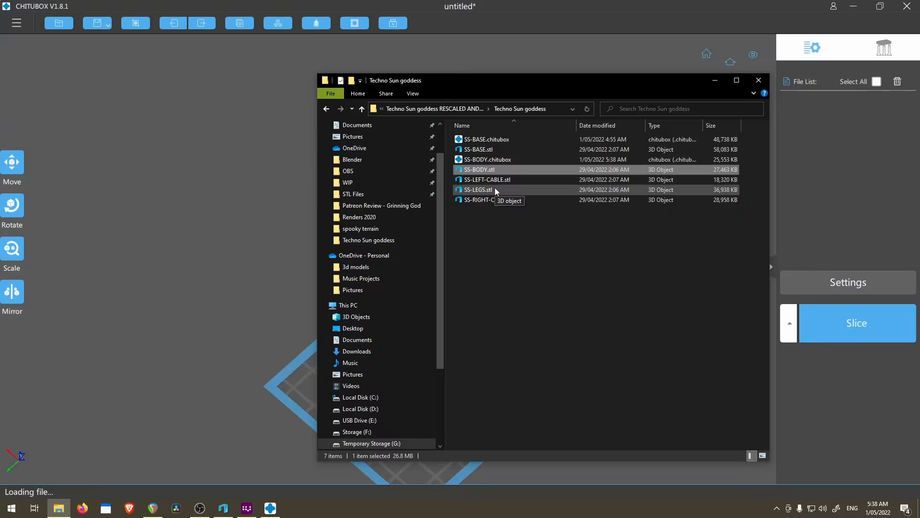
# Step: Load SS-LEGS.stl and rotate the legs upside down, tilting them about -22° around the Y axis
pyautogui.click(489, 191)
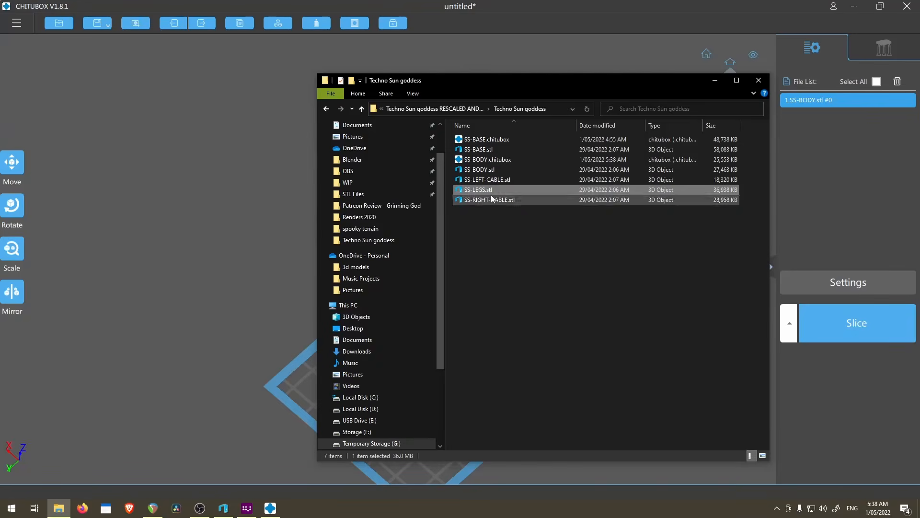
pyautogui.moveTo(206, 371); pyautogui.dragTo(208, 372)
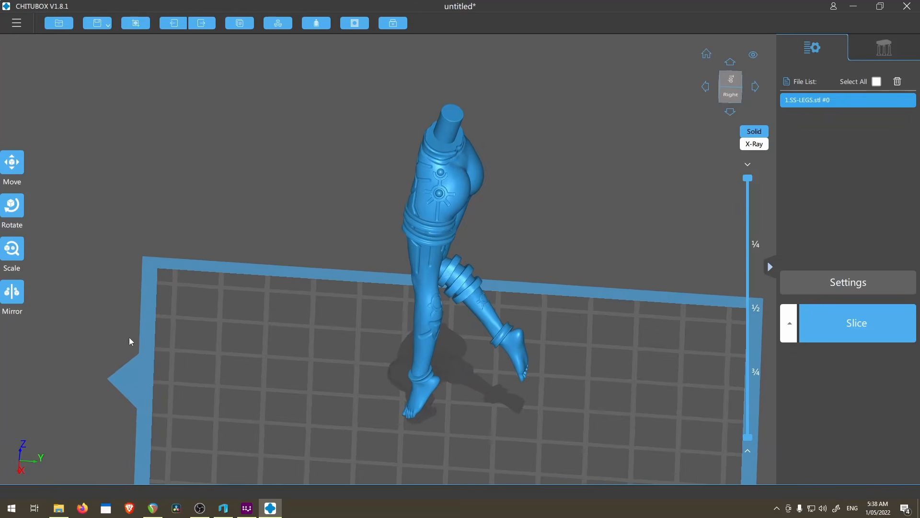
pyautogui.click(11, 216)
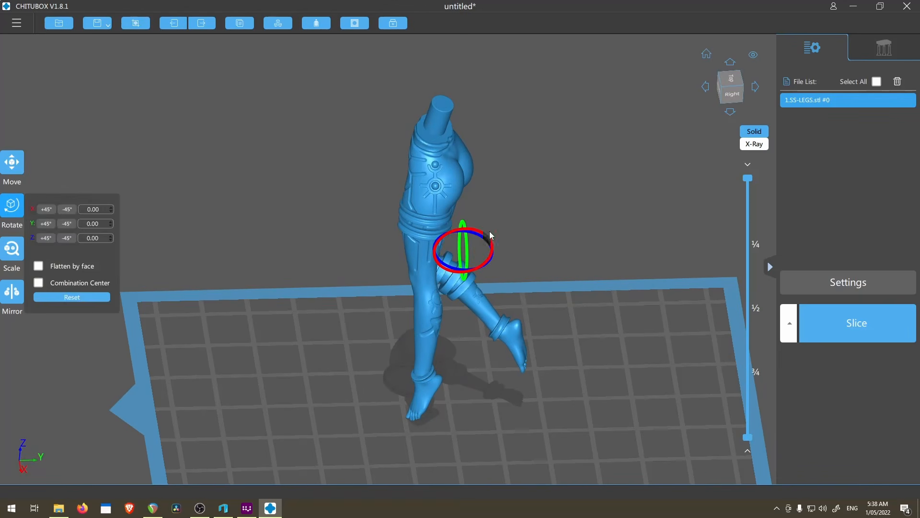
pyautogui.moveTo(479, 232); pyautogui.dragTo(499, 250)
pyautogui.moveTo(499, 250); pyautogui.dragTo(710, 293, button='right')
pyautogui.moveTo(451, 259); pyautogui.dragTo(454, 278)
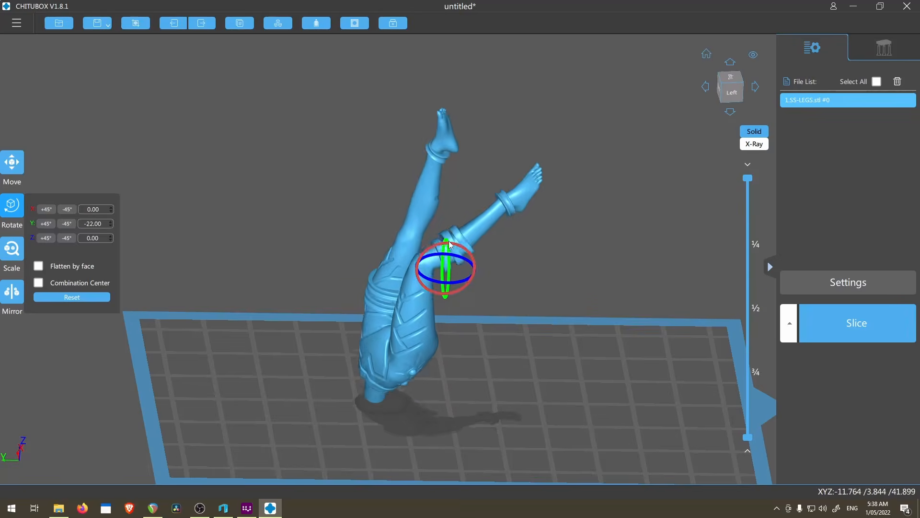
# Step: Adjust the tilt of the upside-down legs with further rotation and check the feet and leg bands
pyautogui.scroll(5, 532, 182)
pyautogui.moveTo(383, 331); pyautogui.dragTo(365, 354, button='right')
pyautogui.scroll(-3, 357, 326)
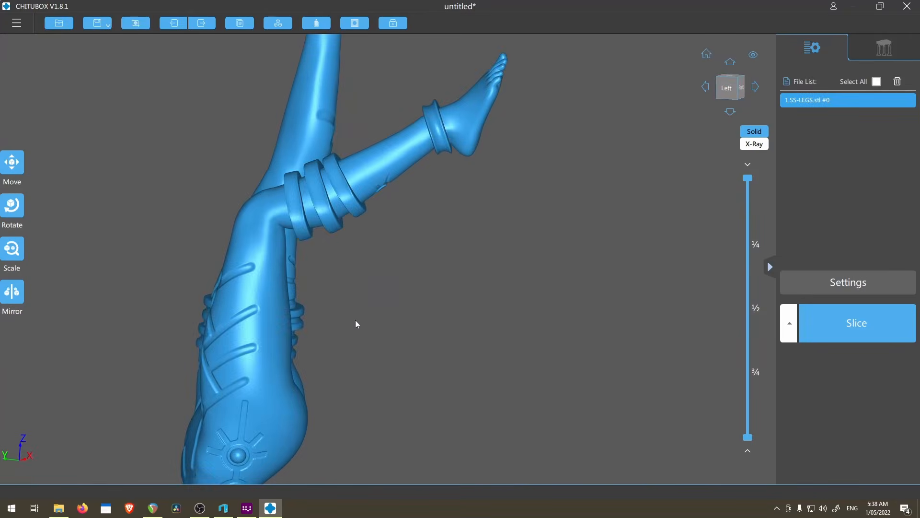
pyautogui.scroll(-5, 628, 278)
pyautogui.moveTo(632, 296); pyautogui.dragTo(636, 296, button='right')
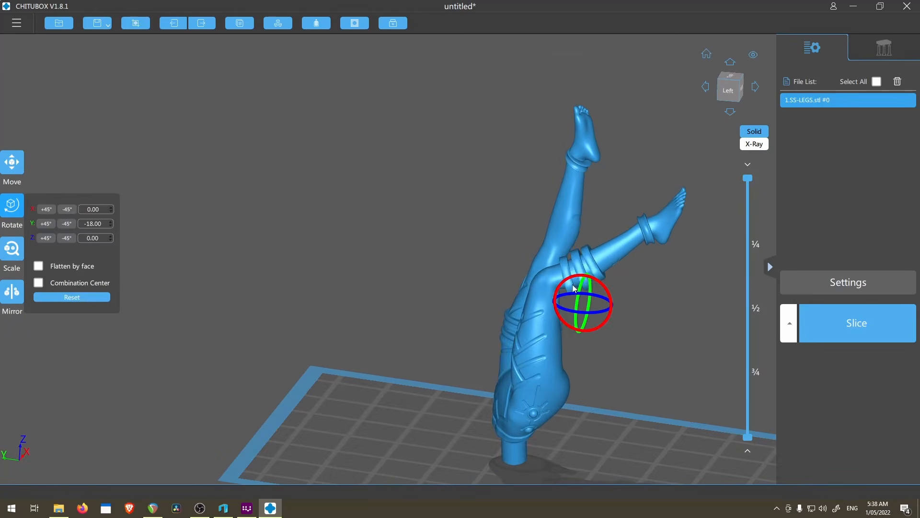
pyautogui.moveTo(571, 277); pyautogui.dragTo(556, 274)
pyautogui.moveTo(668, 267); pyautogui.dragTo(652, 290, button='right')
pyautogui.scroll(6, 645, 203)
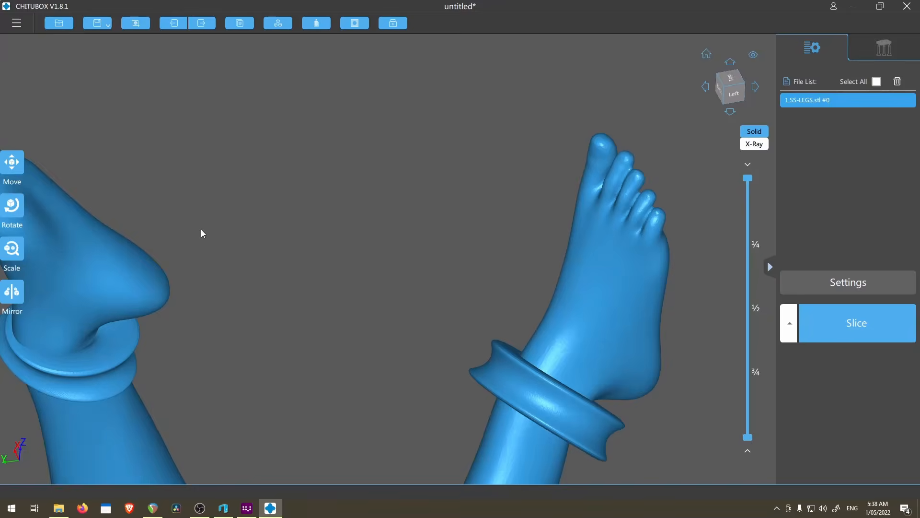
pyautogui.scroll(-1, 201, 232)
pyautogui.scroll(-5, 460, 211)
pyautogui.moveTo(457, 257); pyautogui.dragTo(540, 210, button='right')
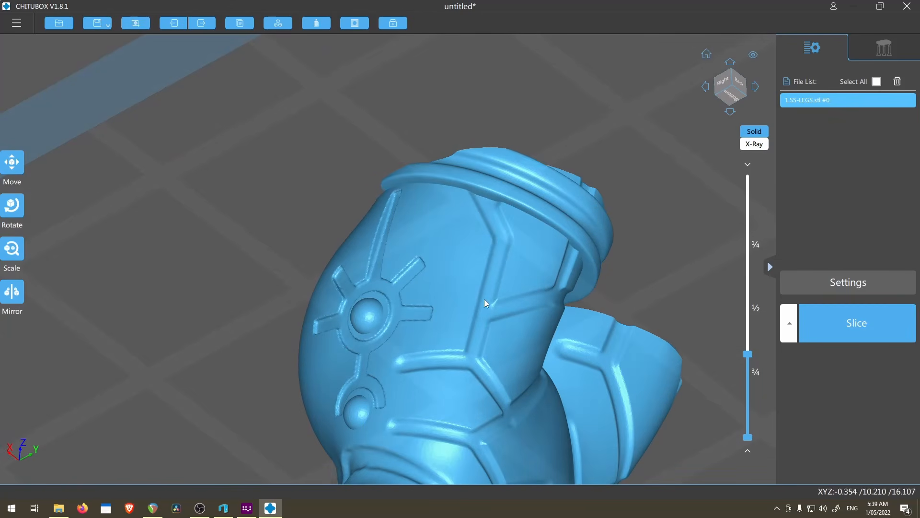
# Step: Lower the layer preview past layer 362 and examine the hip details from below
pyautogui.press('Down')
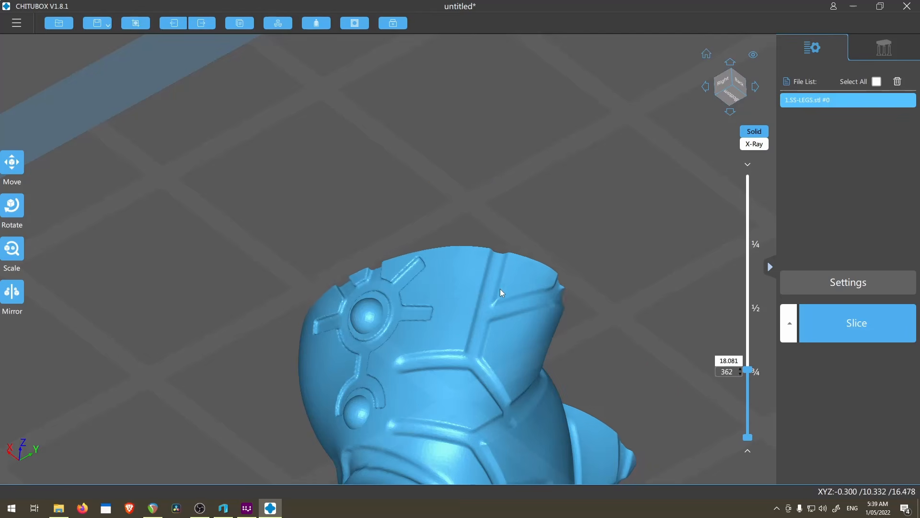
pyautogui.press('Down')
pyautogui.press('Down')
pyautogui.scroll(3, 496, 306)
pyautogui.scroll(-1, 497, 307)
pyautogui.scroll(-6, 536, 331)
pyautogui.moveTo(540, 357); pyautogui.dragTo(518, 422, button='right')
# Step: Sweep the layer preview through the thighs and knee around layer 725, then restore the full model height
pyautogui.moveTo(752, 379); pyautogui.dragTo(734, 292)
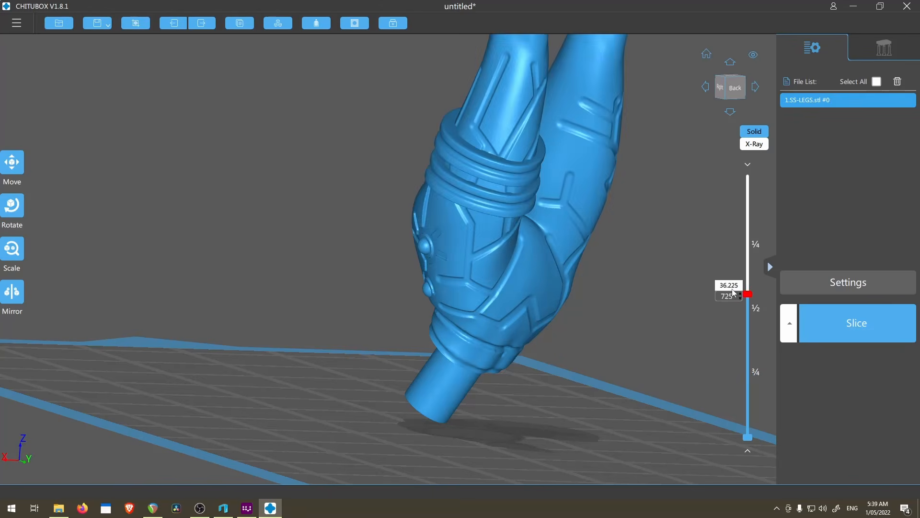
pyautogui.moveTo(666, 189); pyautogui.dragTo(681, 285, button='right')
pyautogui.moveTo(739, 265); pyautogui.dragTo(739, 298)
pyautogui.moveTo(575, 278); pyautogui.dragTo(396, 292, button='right')
pyautogui.moveTo(379, 328); pyautogui.dragTo(437, 207, button='middle')
pyautogui.moveTo(437, 207); pyautogui.dragTo(518, 247, button='right')
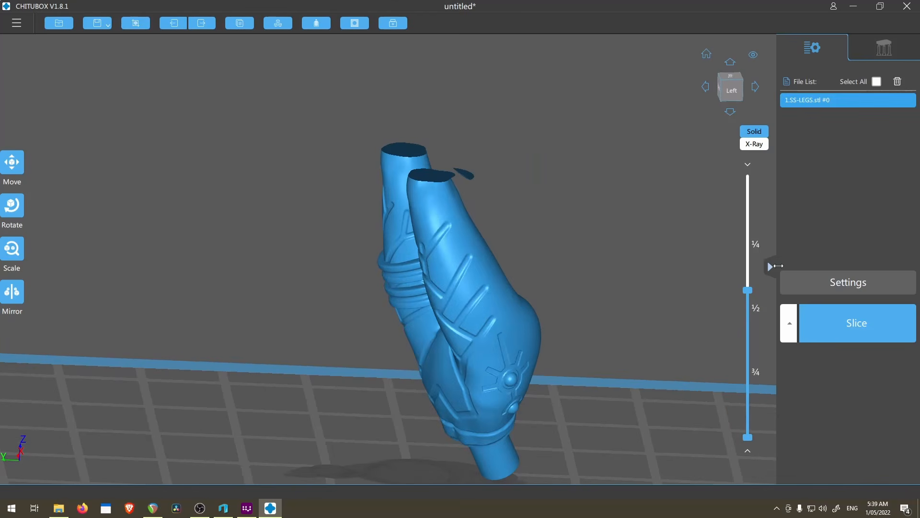
pyautogui.moveTo(744, 262); pyautogui.dragTo(738, 174)
pyautogui.scroll(-5, 582, 181)
pyautogui.moveTo(582, 181); pyautogui.dragTo(565, 184, button='right')
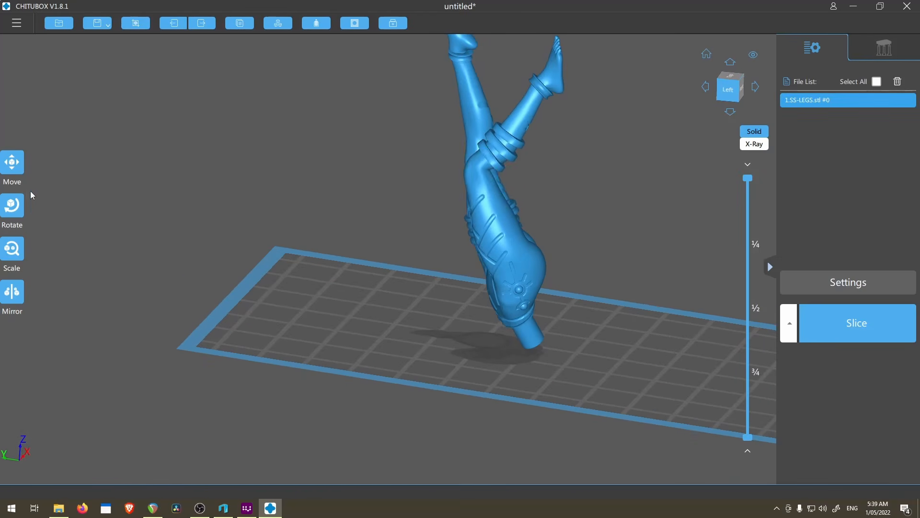
# Step: Rotate the legs to a new upside-down printing angle and check the orientation from several sides
pyautogui.click(13, 205)
pyautogui.moveTo(510, 198); pyautogui.dragTo(505, 219)
pyautogui.click(12, 197)
pyautogui.moveTo(540, 267); pyautogui.dragTo(571, 207, button='right')
pyautogui.scroll(5, 567, 212)
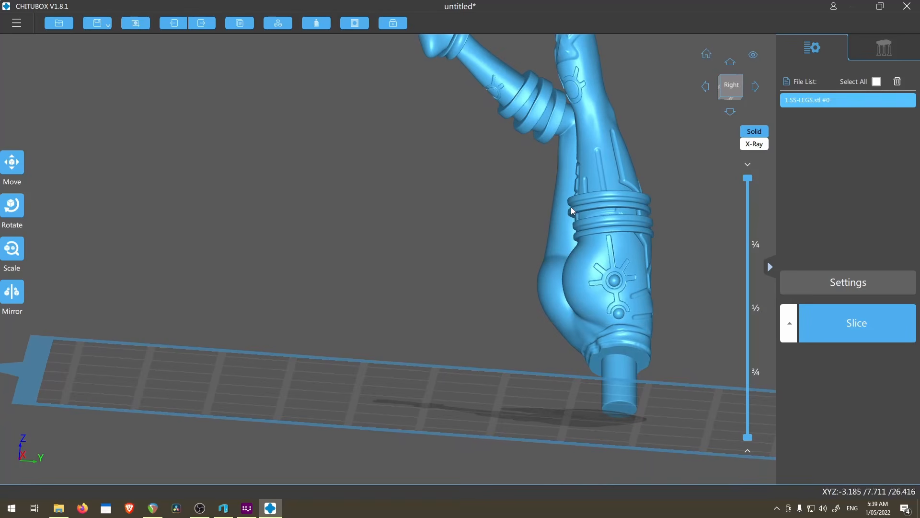
pyautogui.scroll(-3, 574, 220)
pyautogui.moveTo(585, 264); pyautogui.dragTo(511, 271, button='right')
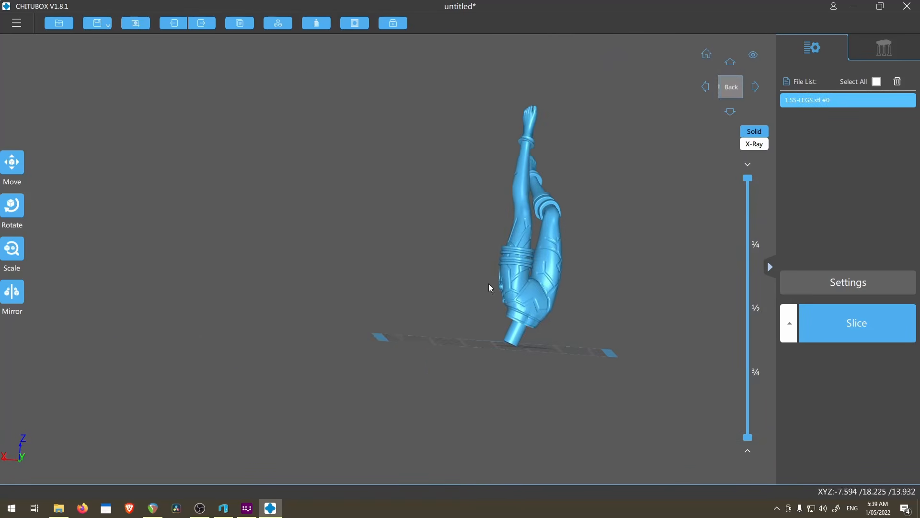
pyautogui.click(6, 214)
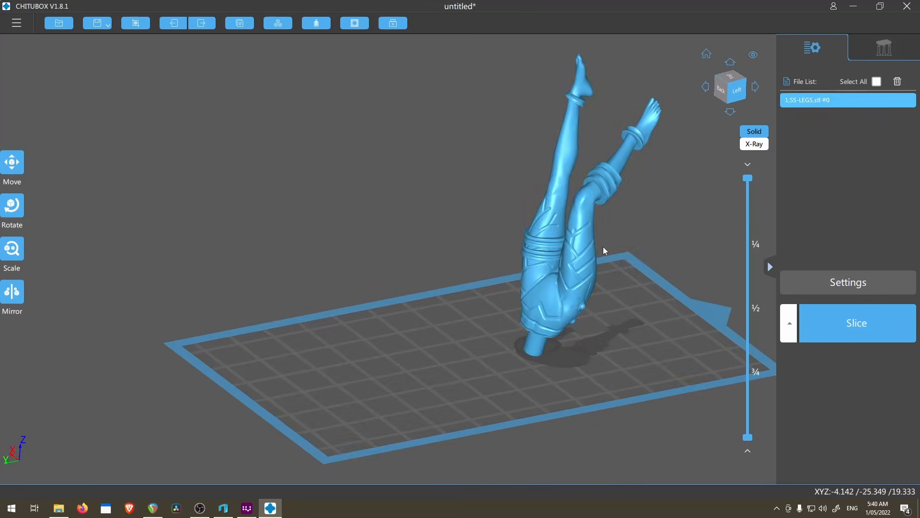
pyautogui.moveTo(606, 242); pyautogui.dragTo(501, 326, button='right')
# Step: Start supporting the legs with the heavy preset and place the first support on the waist peg's end face
pyautogui.click(468, 387)
pyautogui.scroll(-3, 432, 400)
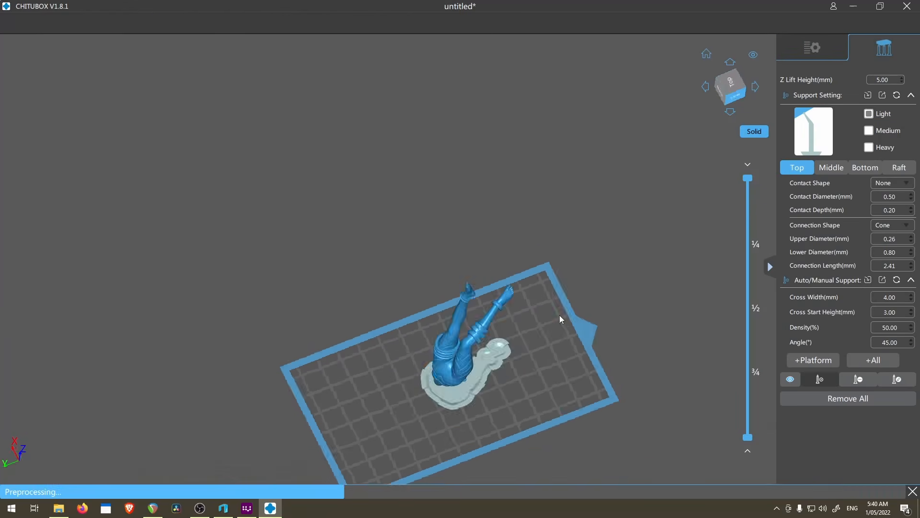
pyautogui.scroll(8, 560, 315)
pyautogui.moveTo(428, 353); pyautogui.dragTo(475, 287, button='right')
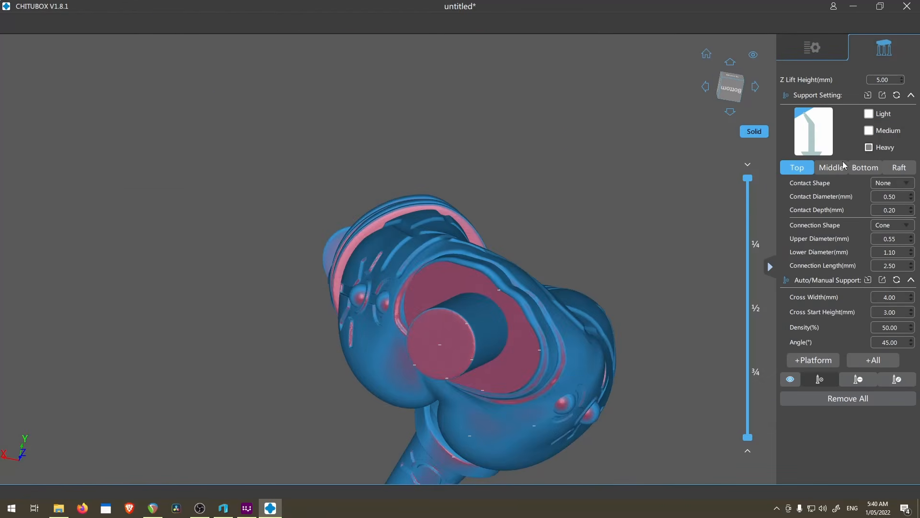
pyautogui.scroll(6, 505, 331)
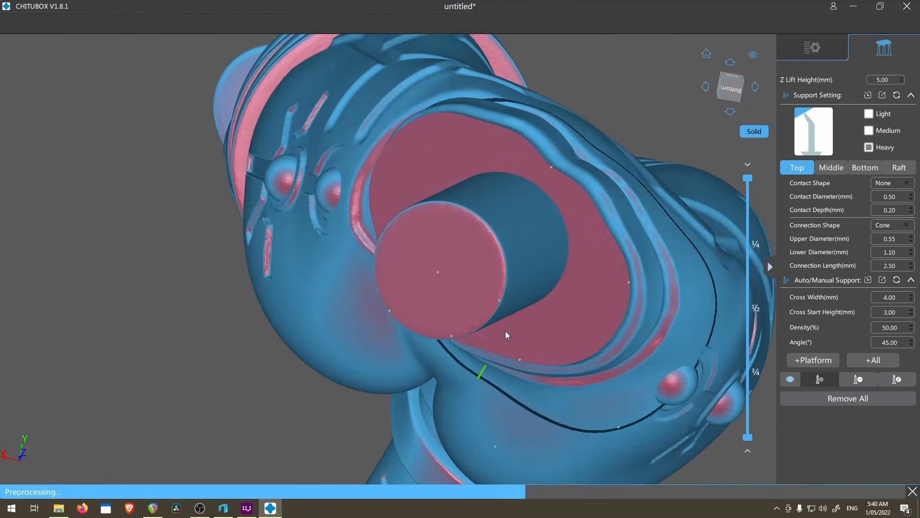
pyautogui.click(501, 275)
# Step: Complete a ring of eight heavy supports around the peg's end face and add one in its centre
pyautogui.scroll(-2, 579, 354)
pyautogui.scroll(-3, 566, 340)
pyautogui.moveTo(554, 326); pyautogui.dragTo(375, 240, button='right')
pyautogui.scroll(2, 381, 239)
pyautogui.scroll(2, 383, 258)
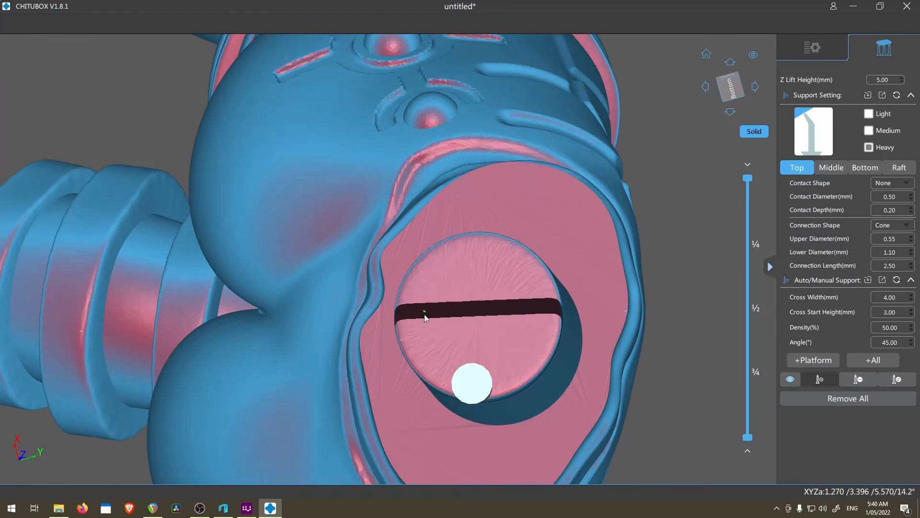
pyautogui.click(392, 286)
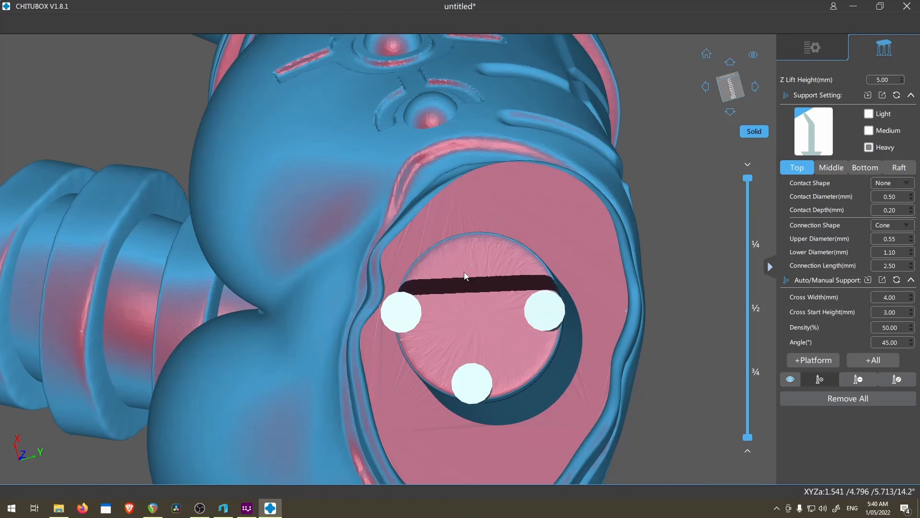
pyautogui.click(417, 369)
pyautogui.scroll(-4, 476, 369)
pyautogui.scroll(-3, 548, 407)
pyautogui.moveTo(548, 408); pyautogui.dragTo(496, 378, button='right')
pyautogui.scroll(-3, 556, 421)
pyautogui.scroll(6, 507, 451)
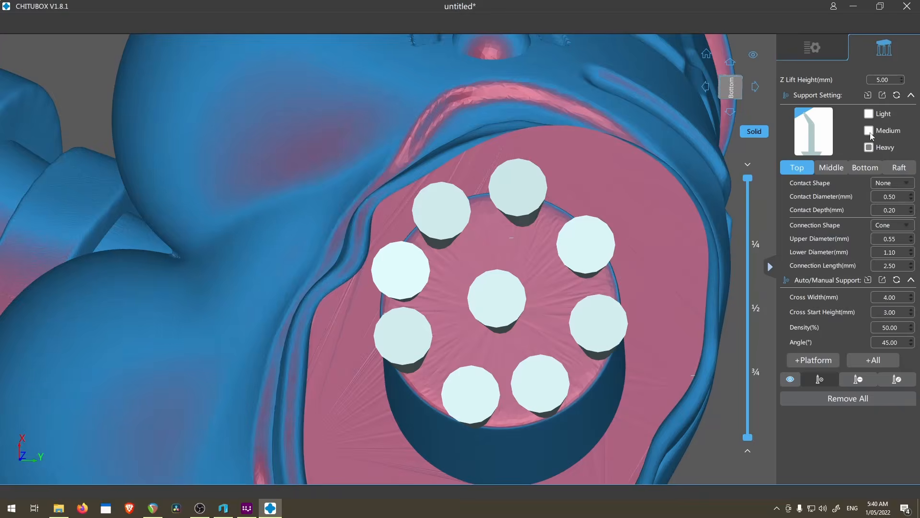
# Step: Place a heavy support near the lowest edge of the flat waist cut beside the peg
pyautogui.click(870, 133)
pyautogui.scroll(-4, 551, 288)
pyautogui.moveTo(551, 287); pyautogui.dragTo(519, 270, button='right')
pyautogui.moveTo(563, 251); pyautogui.dragTo(536, 170, button='middle')
pyautogui.scroll(5, 506, 390)
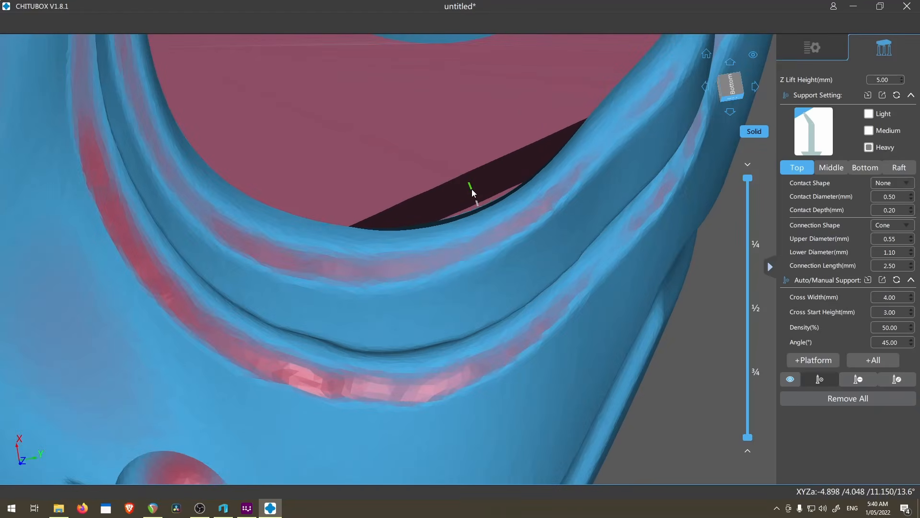
pyautogui.scroll(-6, 474, 191)
pyautogui.moveTo(490, 329); pyautogui.dragTo(506, 259, button='middle')
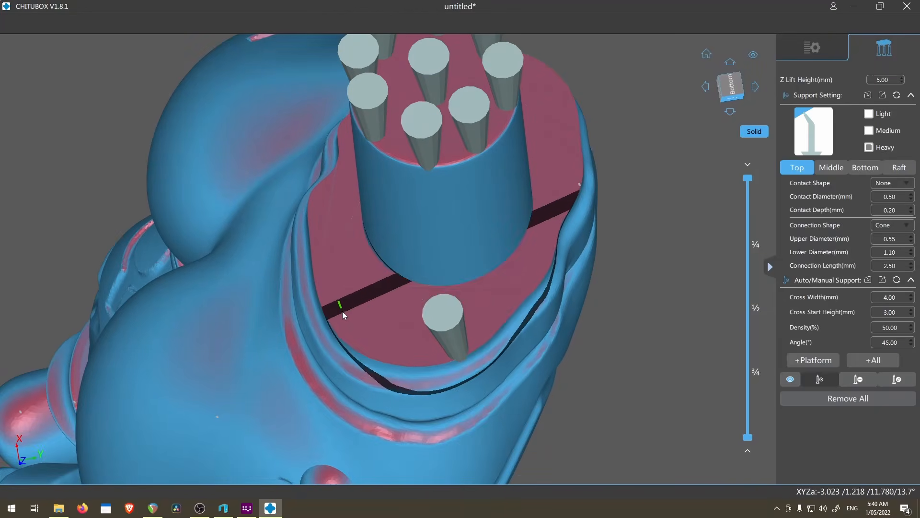
# Step: Lower the layer preview to layer 231 and examine where the waist cut begins beside the peg
pyautogui.moveTo(748, 178); pyautogui.dragTo(745, 394)
pyautogui.scroll(-4, 488, 284)
pyautogui.moveTo(488, 284); pyautogui.dragTo(564, 299, button='right')
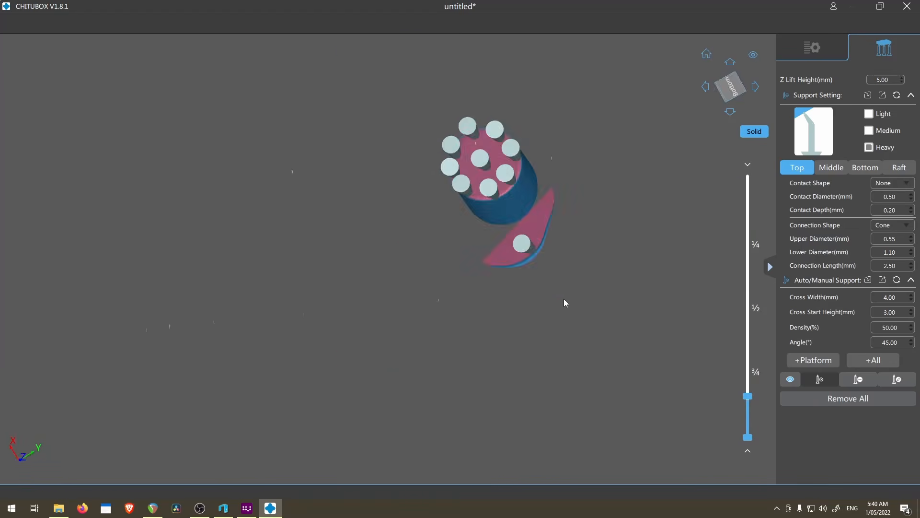
pyautogui.moveTo(564, 298); pyautogui.dragTo(565, 306, button='right')
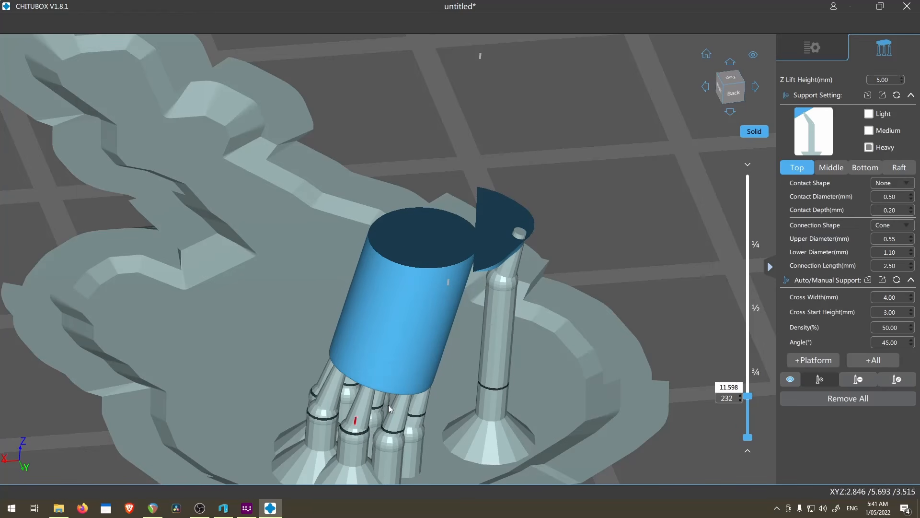
pyautogui.press('Down')
pyautogui.press('Down')
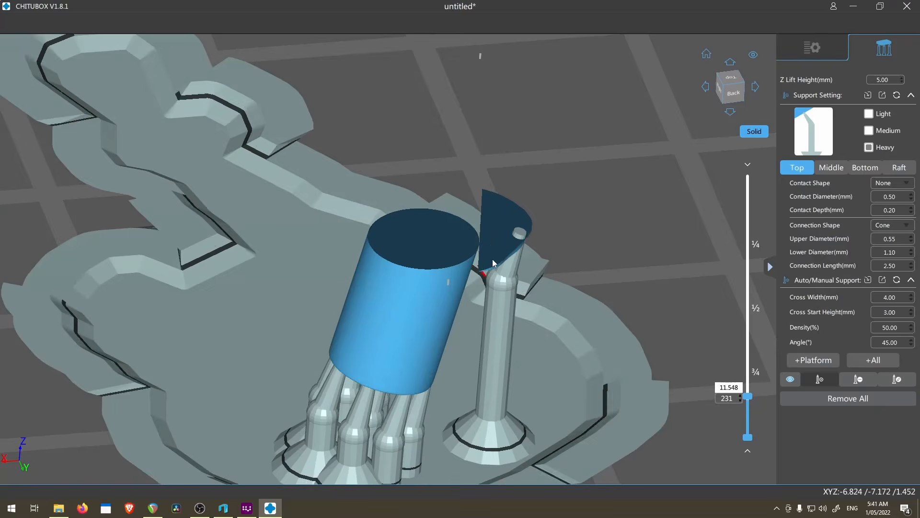
pyautogui.scroll(-5, 513, 252)
pyautogui.moveTo(516, 255); pyautogui.dragTo(517, 200, button='right')
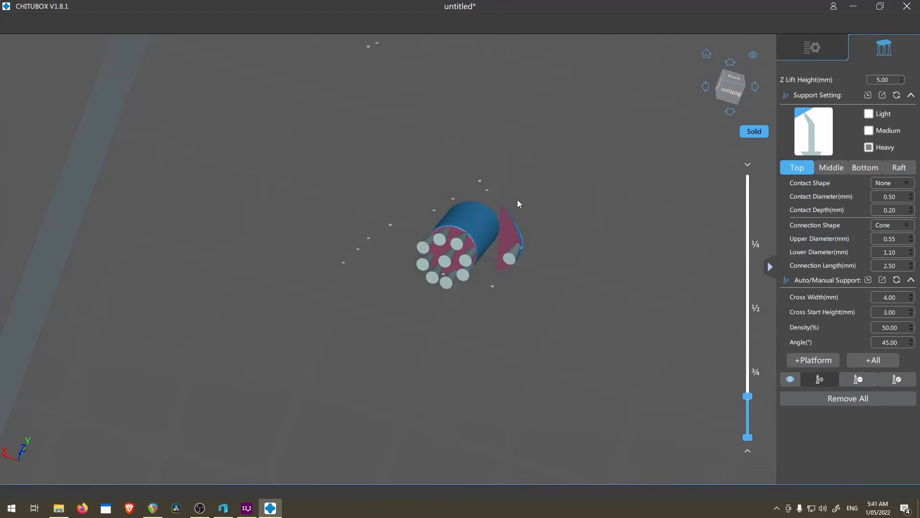
pyautogui.scroll(6, 517, 199)
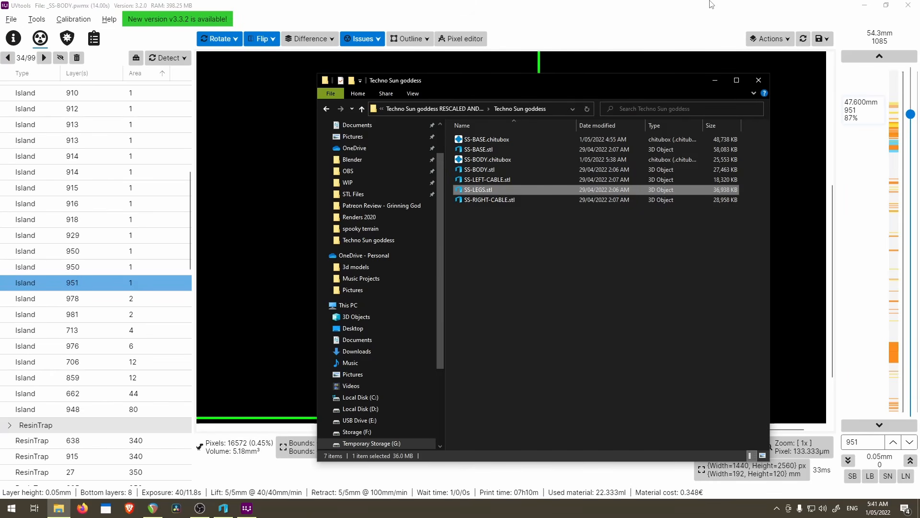
# Step: Relaunch CHITUBOX and reopen the autosaved SS-LEGS project
pyautogui.press('super')
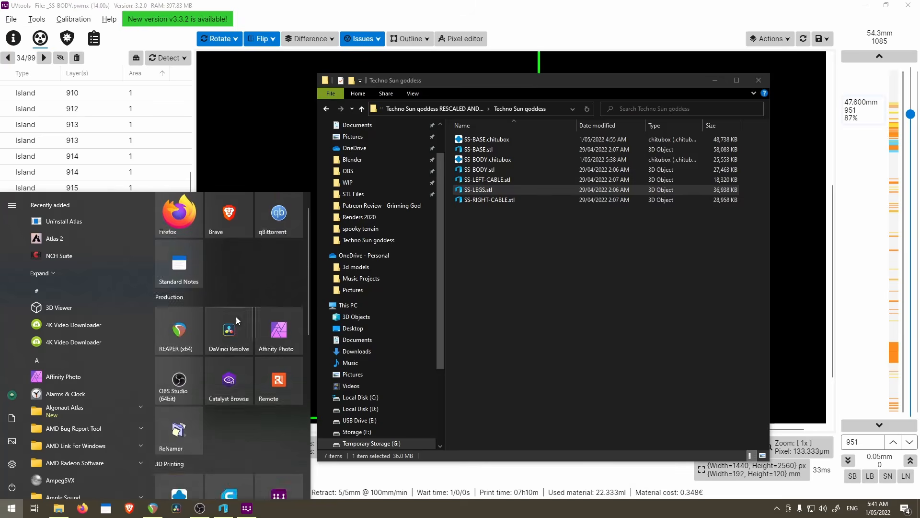
pyautogui.click(189, 281)
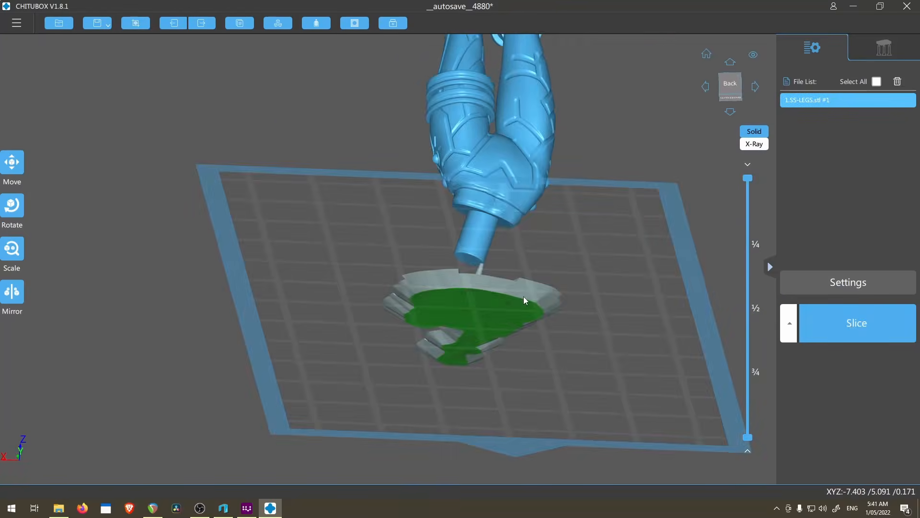
pyautogui.moveTo(523, 296); pyautogui.dragTo(566, 268)
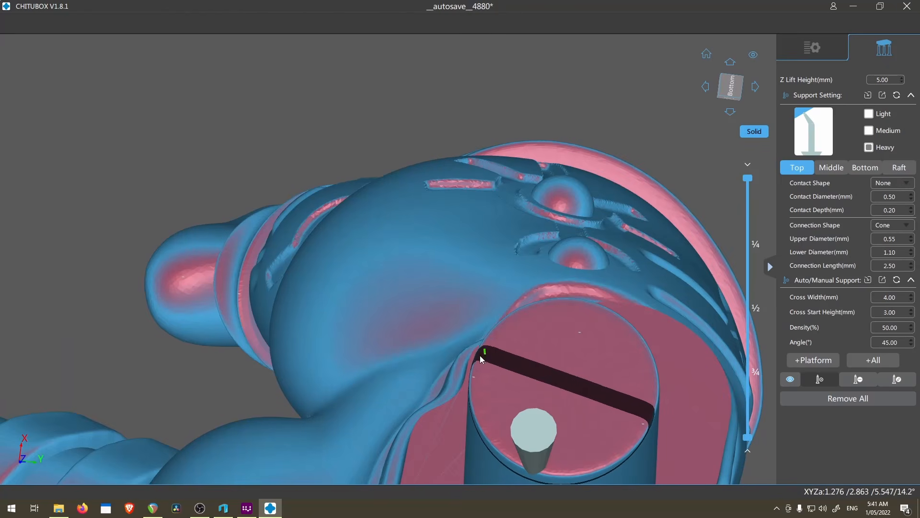
# Step: Place heavy supports around the rim of the peg's end face until eight ring it, plus two in the middle
pyautogui.click(480, 355)
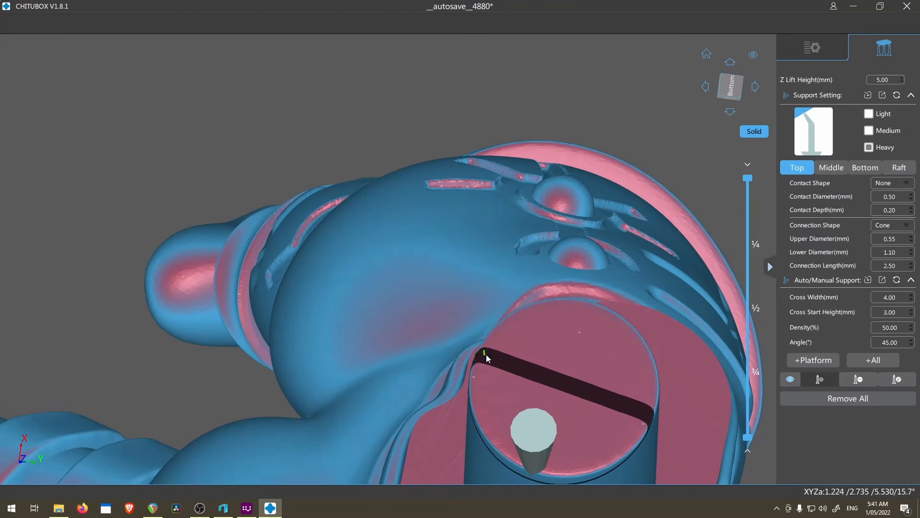
pyautogui.click(491, 413)
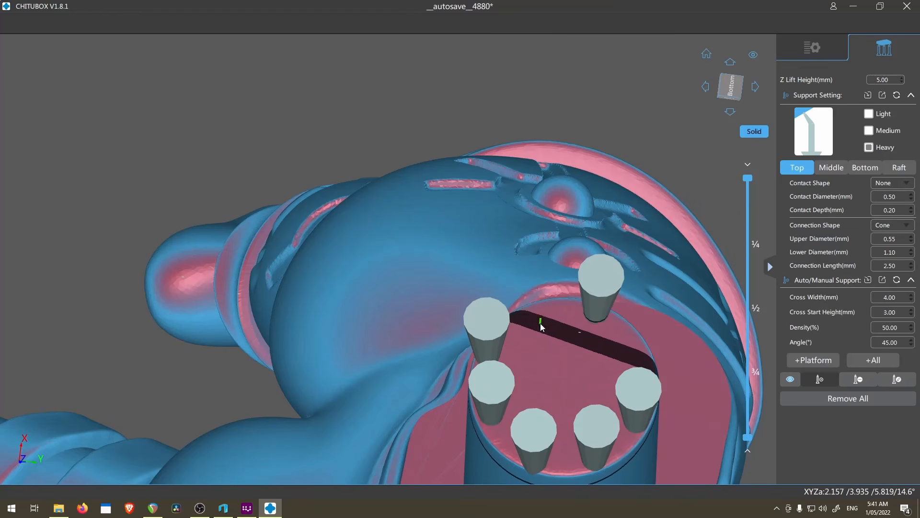
pyautogui.click(633, 353)
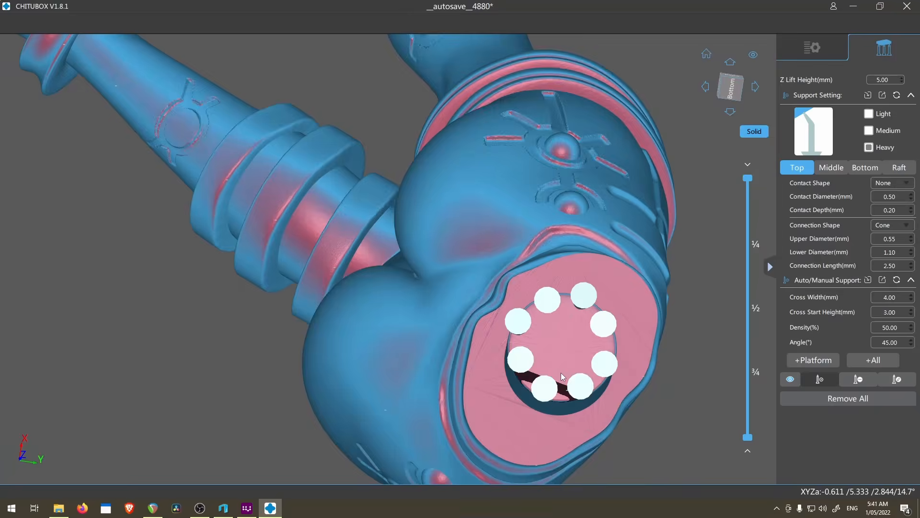
pyautogui.scroll(5, 561, 373)
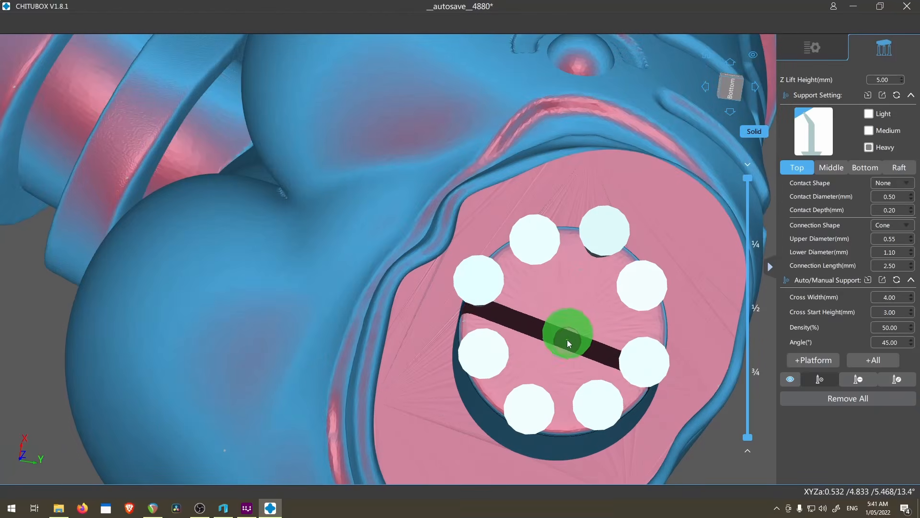
pyautogui.click(547, 361)
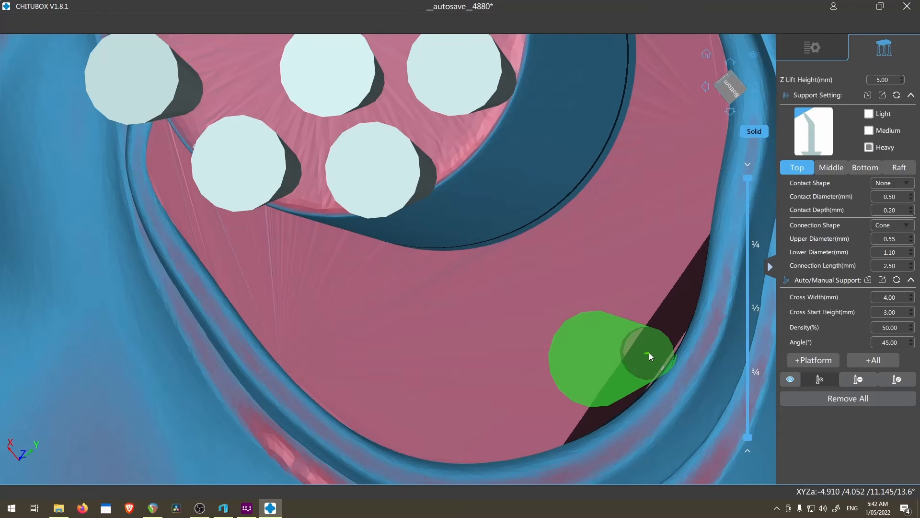
# Step: Place three heavy supports along the lowest edge of the flat waist cut beside the peg
pyautogui.click(649, 353)
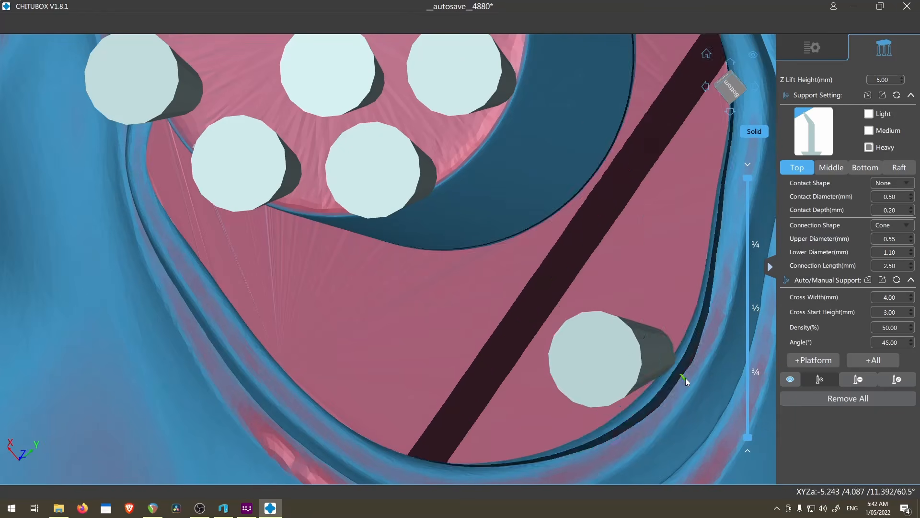
pyautogui.click(700, 365)
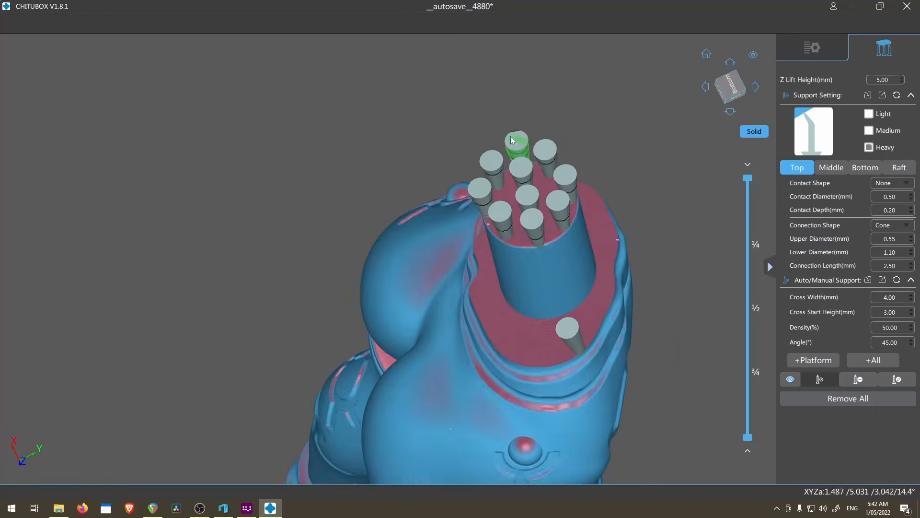
pyautogui.scroll(5, 574, 388)
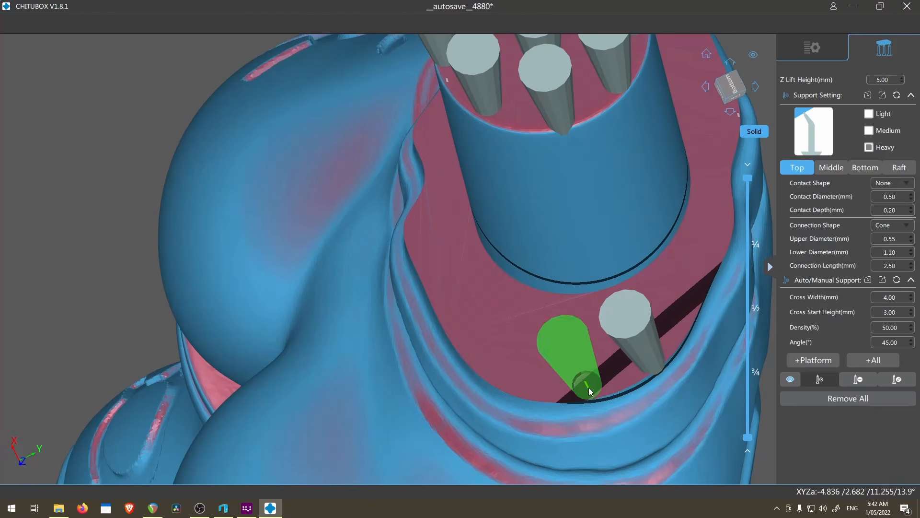
pyautogui.click(683, 315)
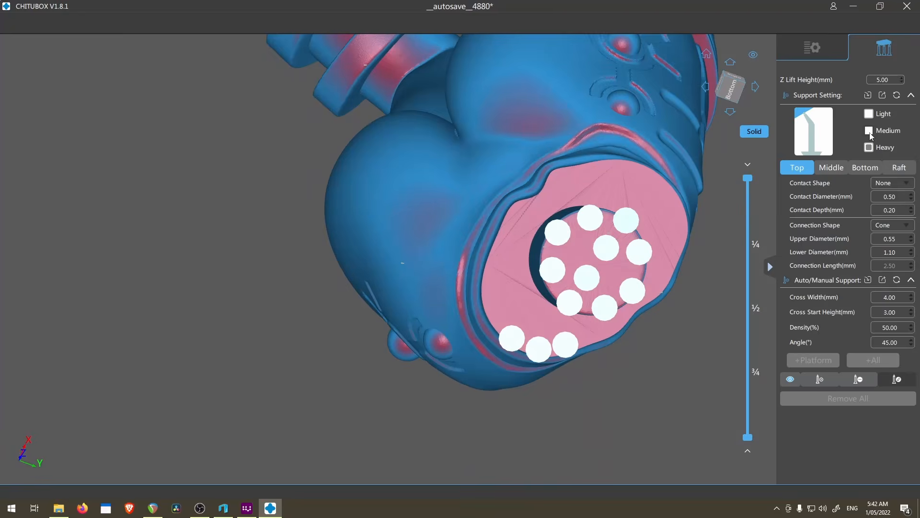
# Step: Switch to medium supports, lower the preview to layer 232 and extend the support row along the waist cut's edge
pyautogui.click(869, 131)
pyautogui.scroll(3, 509, 357)
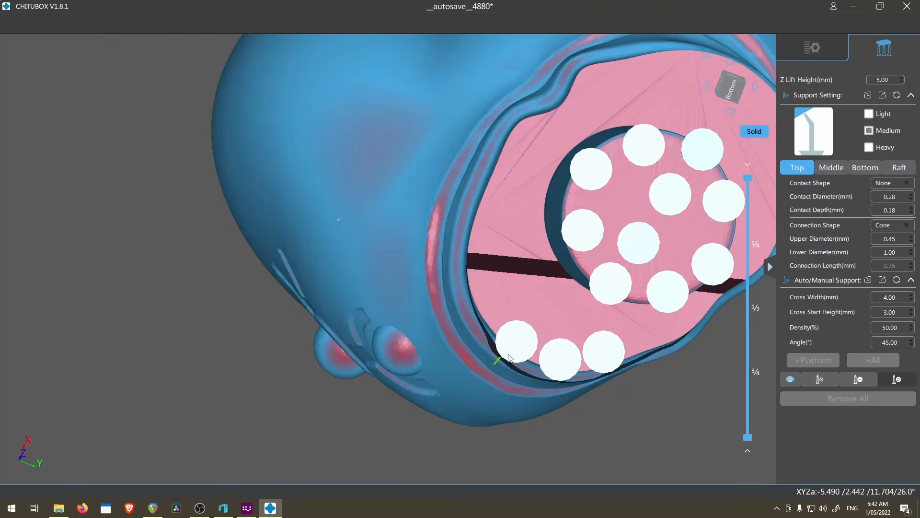
pyautogui.moveTo(723, 380); pyautogui.dragTo(724, 399)
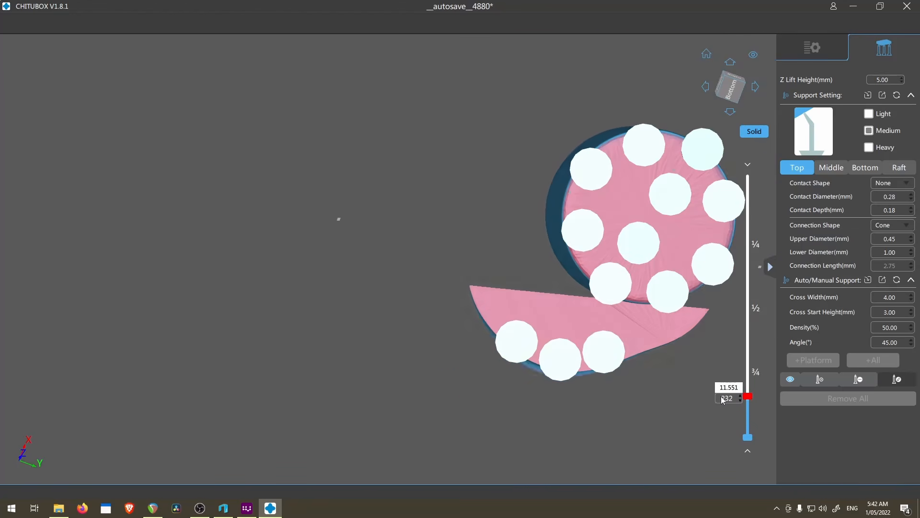
pyautogui.moveTo(637, 360)
pyautogui.mouseDown()
pyautogui.moveTo(631, 341)
pyautogui.moveTo(401, 271)
pyautogui.moveTo(495, 380)
pyautogui.moveTo(645, 375)
pyautogui.mouseUp()
pyautogui.scroll(3, 655, 375)
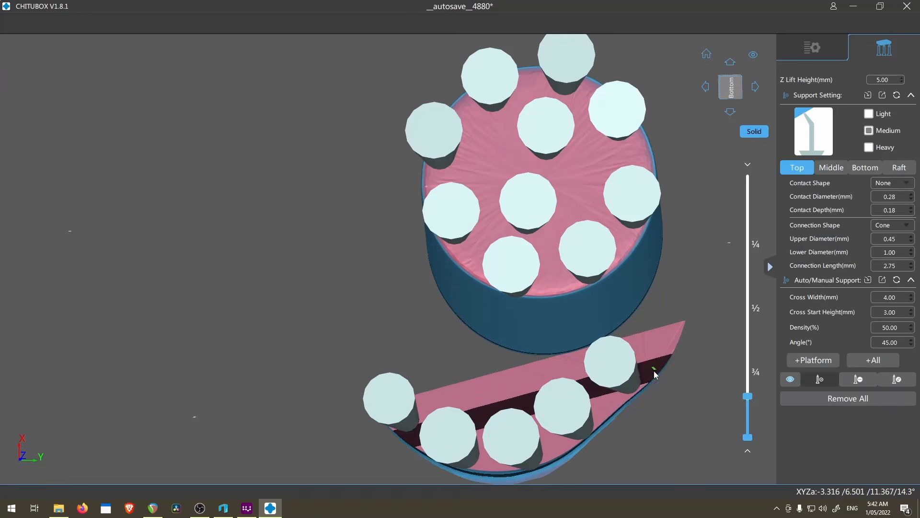
pyautogui.click(635, 383)
pyautogui.click(670, 336)
# Step: Examine the support pillars beneath the peg and waist cut from the side and from below
pyautogui.scroll(-5, 669, 335)
pyautogui.moveTo(647, 443); pyautogui.dragTo(628, 230, button='right')
pyautogui.scroll(4, 607, 144)
pyautogui.moveTo(607, 144); pyautogui.dragTo(647, 269, button='right')
pyautogui.click(632, 245)
pyautogui.keyDown('ctrl'); pyautogui.scroll(4, 587, 325); pyautogui.keyUp('ctrl')
pyautogui.scroll(3, 629, 82)
pyautogui.moveTo(629, 83); pyautogui.dragTo(631, 57, button='right')
pyautogui.moveTo(632, 107); pyautogui.dragTo(592, 250, button='middle')
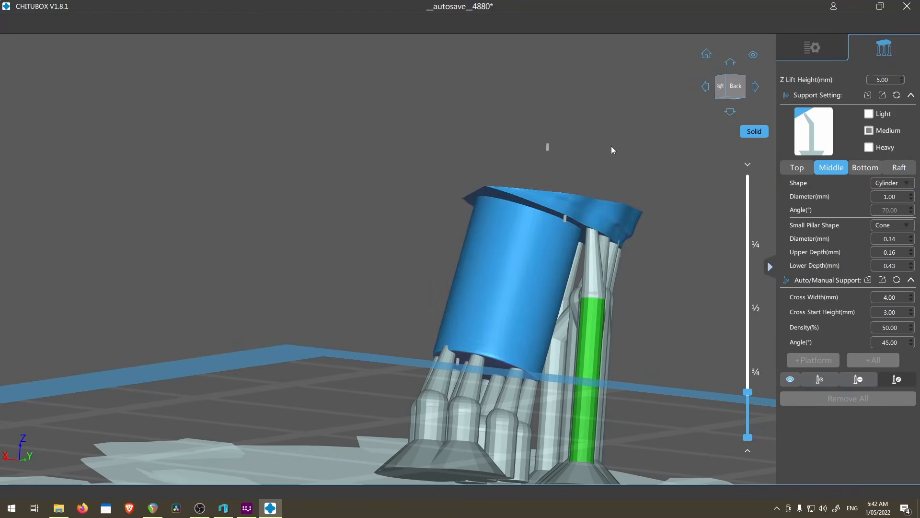
pyautogui.scroll(-4, 556, 233)
pyautogui.moveTo(556, 235); pyautogui.dragTo(682, 171, button='right')
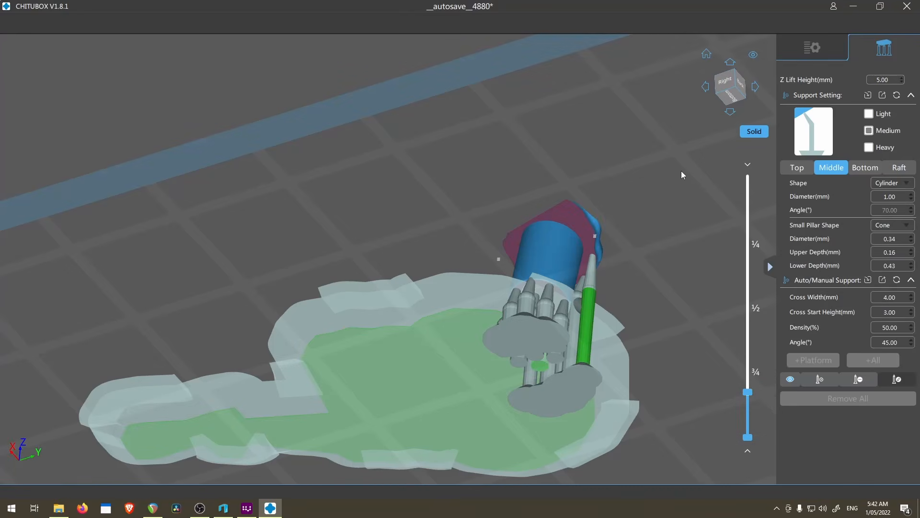
# Step: Switch to light supports and continue the row up one side edge of the waist cut
pyautogui.click(870, 114)
pyautogui.scroll(3, 512, 325)
pyautogui.moveTo(512, 325); pyautogui.dragTo(462, 330, button='right')
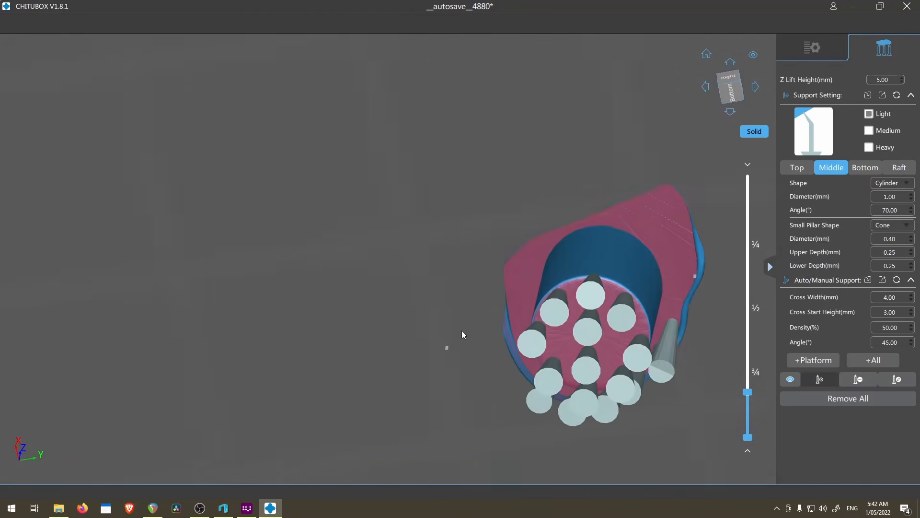
pyautogui.scroll(4, 618, 309)
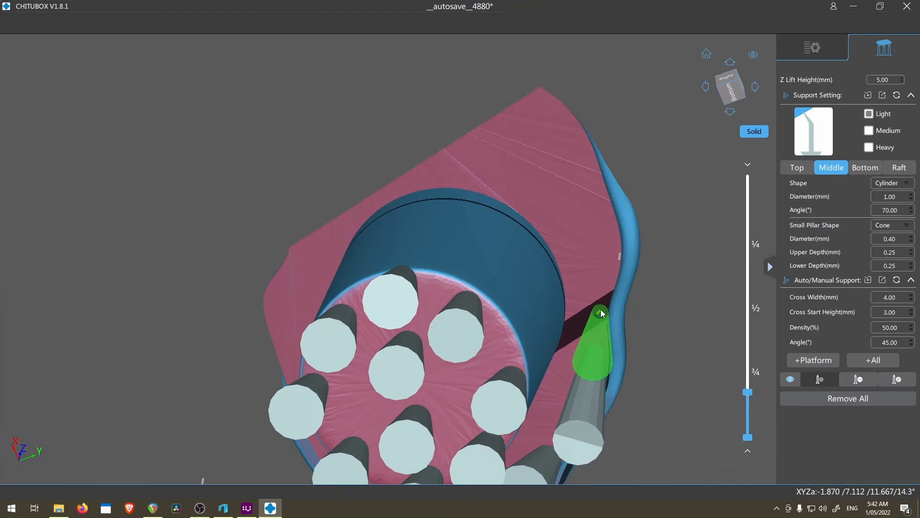
pyautogui.moveTo(601, 314); pyautogui.dragTo(615, 267)
pyautogui.click(593, 181)
pyautogui.click(577, 143)
# Step: Place a row of light supports along the opposite side edge of the waist cut
pyautogui.moveTo(393, 240); pyautogui.dragTo(518, 230, button='right')
pyautogui.scroll(3, 364, 307)
pyautogui.click(347, 321)
pyautogui.click(380, 275)
pyautogui.click(418, 240)
pyautogui.click(468, 206)
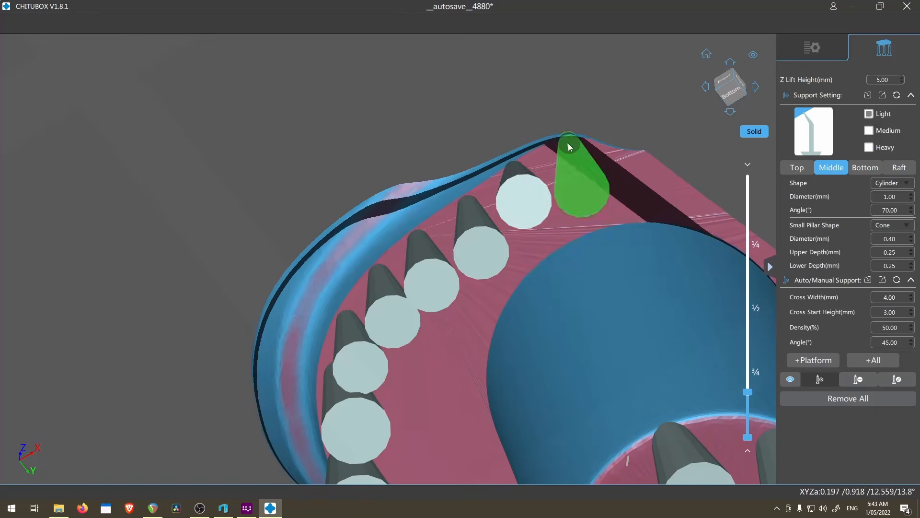
pyautogui.click(569, 143)
# Step: Examine the support pillars around the peg and waist cut from the side and raise the layer preview slightly
pyautogui.scroll(-8, 569, 144)
pyautogui.click(897, 379)
pyautogui.moveTo(592, 391); pyautogui.dragTo(519, 437, button='right')
pyautogui.scroll(5, 658, 320)
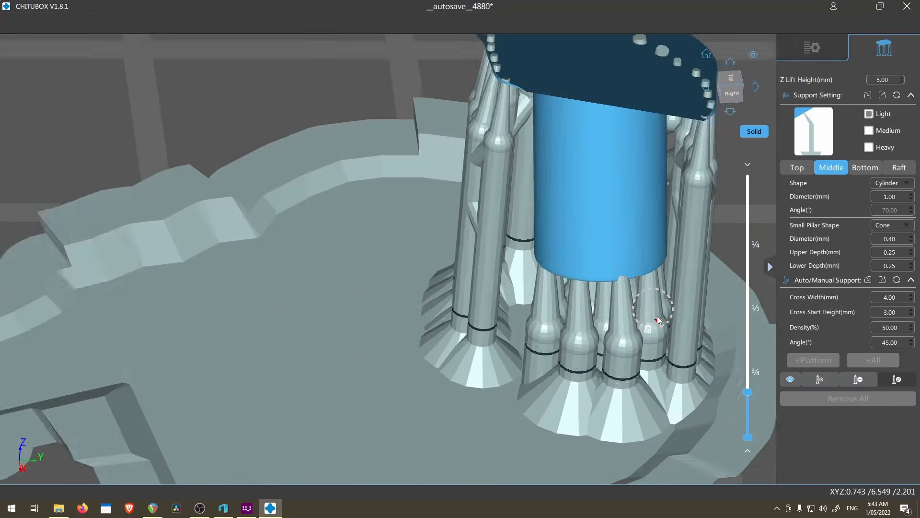
pyautogui.scroll(6, 658, 320)
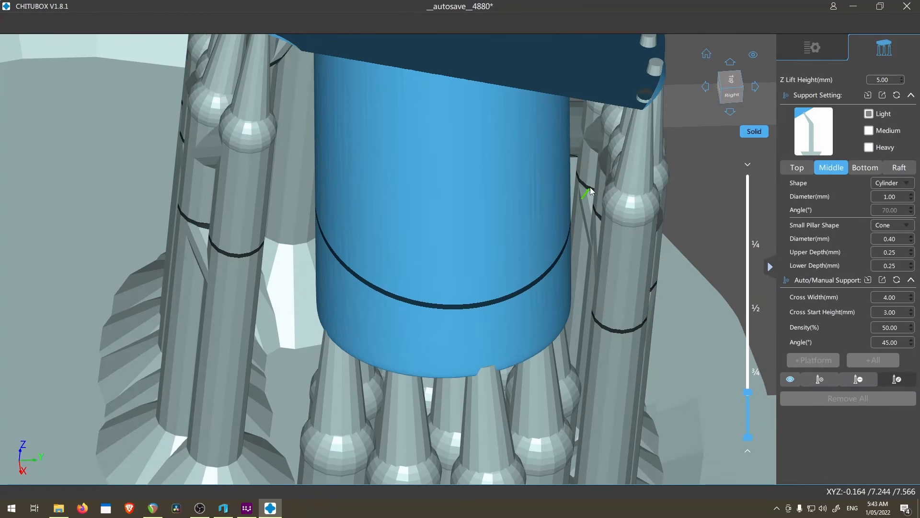
pyautogui.moveTo(616, 246); pyautogui.dragTo(620, 149, button='right')
pyautogui.scroll(-8, 569, 378)
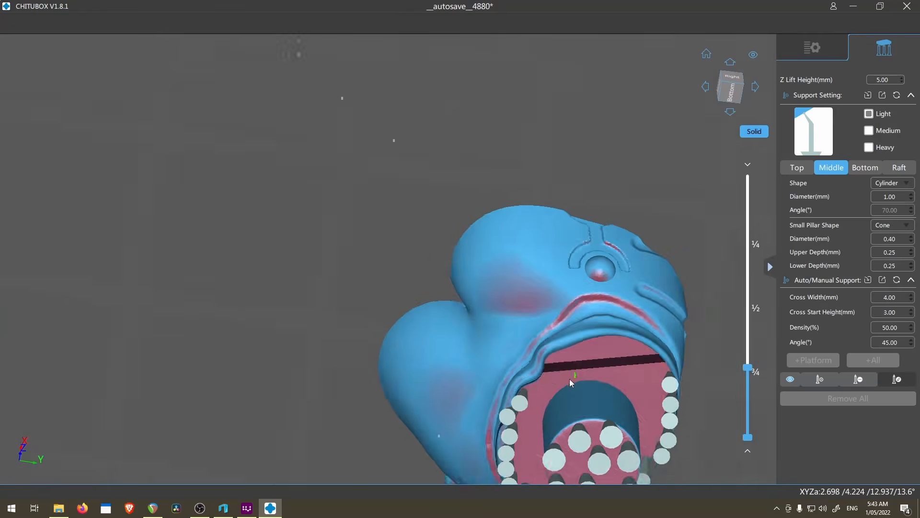
pyautogui.scroll(5, 569, 378)
# Step: Place light supports along the remaining curved edge of the waist cut, linking the two side rows
pyautogui.click(820, 380)
pyautogui.scroll(5, 508, 389)
pyautogui.moveTo(568, 391); pyautogui.dragTo(476, 341, button='middle')
pyautogui.click(457, 333)
pyautogui.click(474, 290)
pyautogui.click(497, 261)
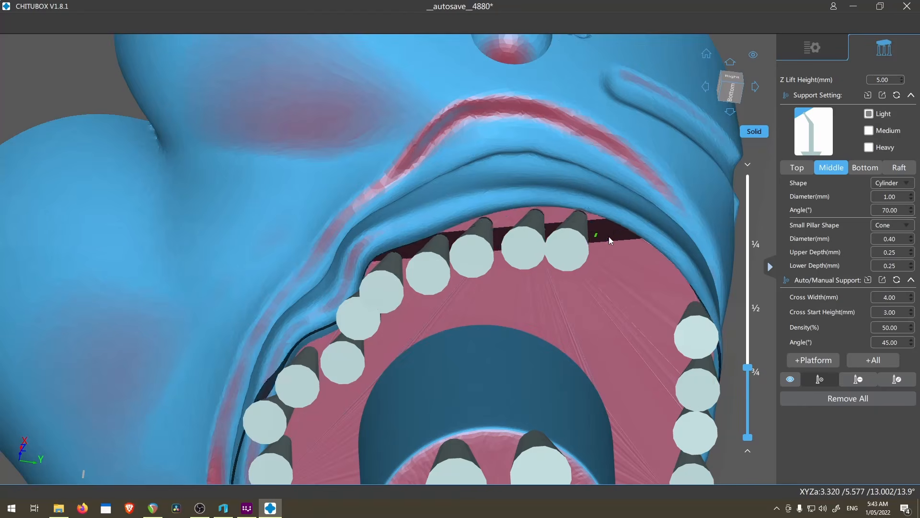
pyautogui.click(609, 237)
# Step: Inspect the completed ring of waist supports from the back, from the sides and from below
pyautogui.scroll(-8, 637, 327)
pyautogui.click(897, 379)
pyautogui.moveTo(600, 363); pyautogui.dragTo(538, 411, button='right')
pyautogui.scroll(4, 597, 313)
pyautogui.moveTo(597, 312); pyautogui.dragTo(524, 212, button='right')
pyautogui.scroll(-3, 520, 244)
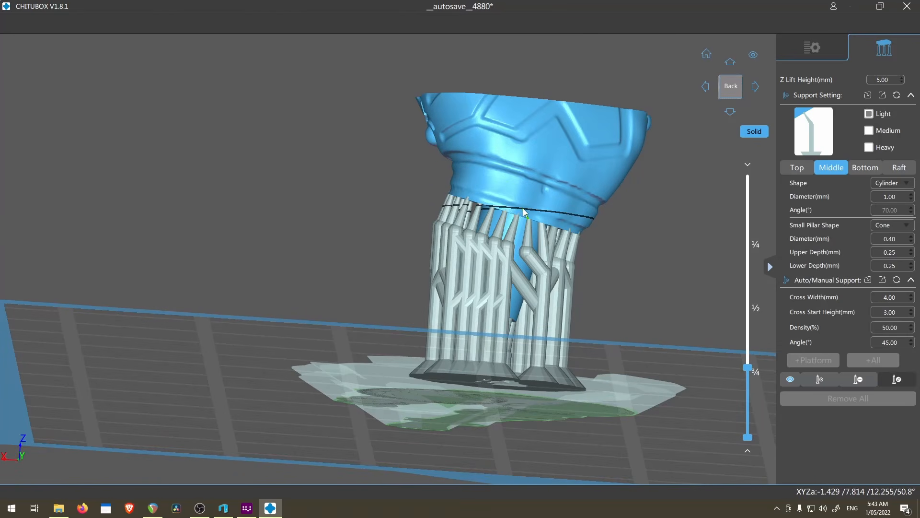
pyautogui.scroll(3, 524, 211)
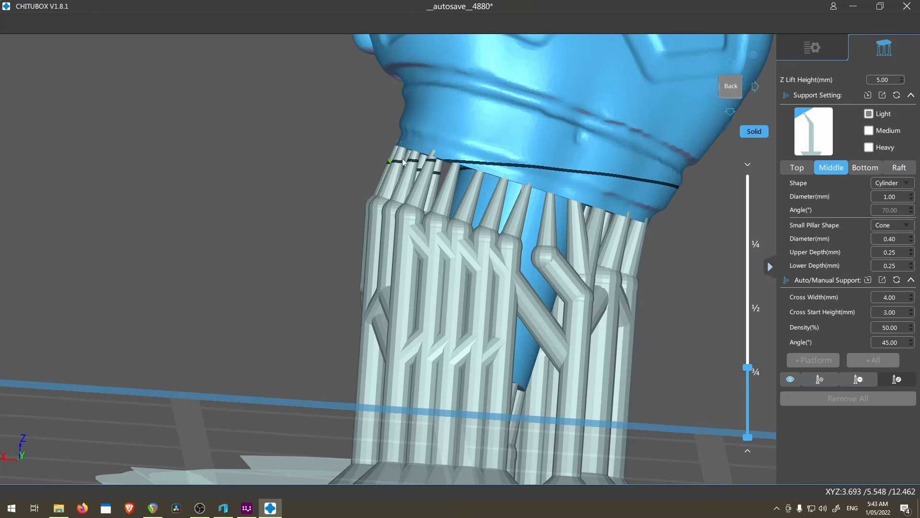
pyautogui.scroll(-2, 629, 223)
pyautogui.moveTo(620, 215); pyautogui.dragTo(564, 149, button='right')
pyautogui.scroll(-2, 624, 219)
pyautogui.moveTo(596, 201)
pyautogui.mouseDown(button='right')
pyautogui.moveTo(616, 261)
pyautogui.moveTo(597, 192)
pyautogui.mouseUp(button='right')
pyautogui.scroll(5, 587, 285)
pyautogui.scroll(-5, 588, 286)
pyautogui.moveTo(591, 312); pyautogui.dragTo(489, 379, button='right')
# Step: Raise the layer preview to view both legs, and lower it back to the hips to check the cross-section
pyautogui.moveTo(748, 368); pyautogui.dragTo(748, 203)
pyautogui.scroll(-8, 630, 297)
pyautogui.moveTo(625, 336); pyautogui.dragTo(703, 303, button='right')
pyautogui.scroll(8, 632, 349)
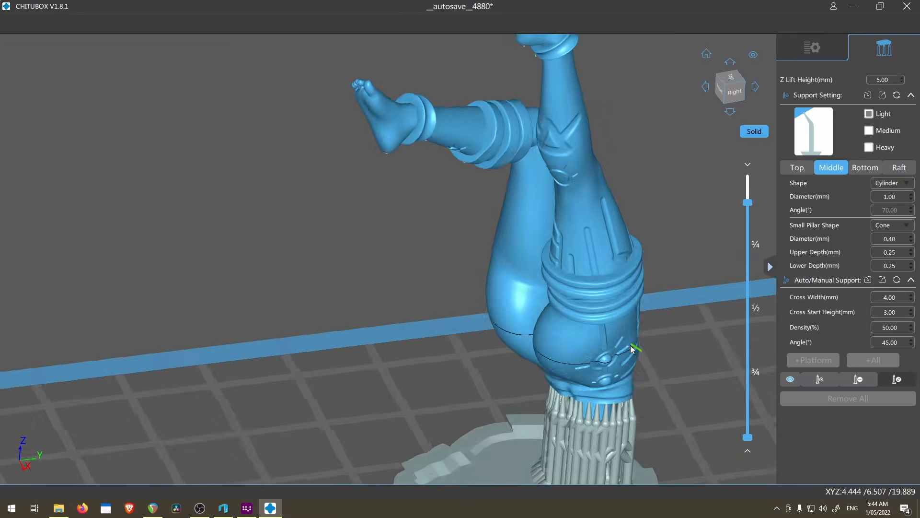
pyautogui.scroll(-3, 632, 348)
pyautogui.moveTo(748, 203); pyautogui.dragTo(747, 363)
pyautogui.scroll(-3, 656, 394)
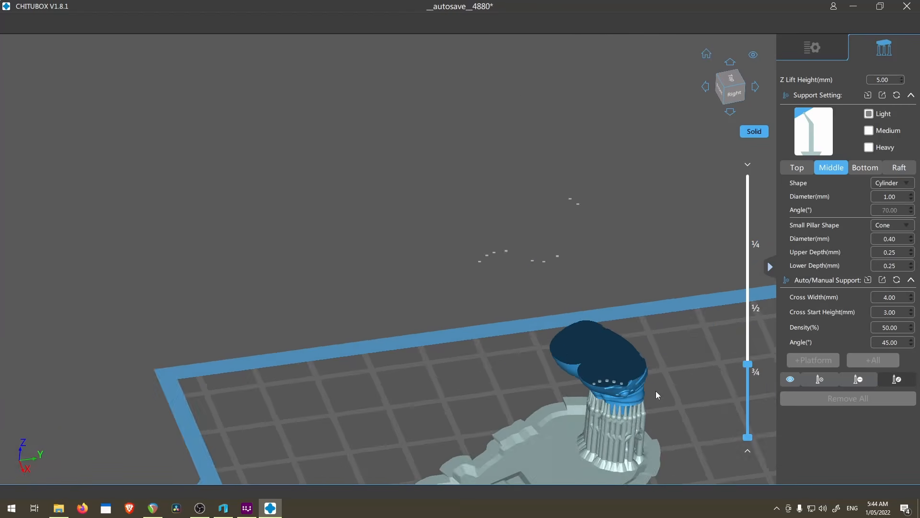
pyautogui.scroll(10, 656, 391)
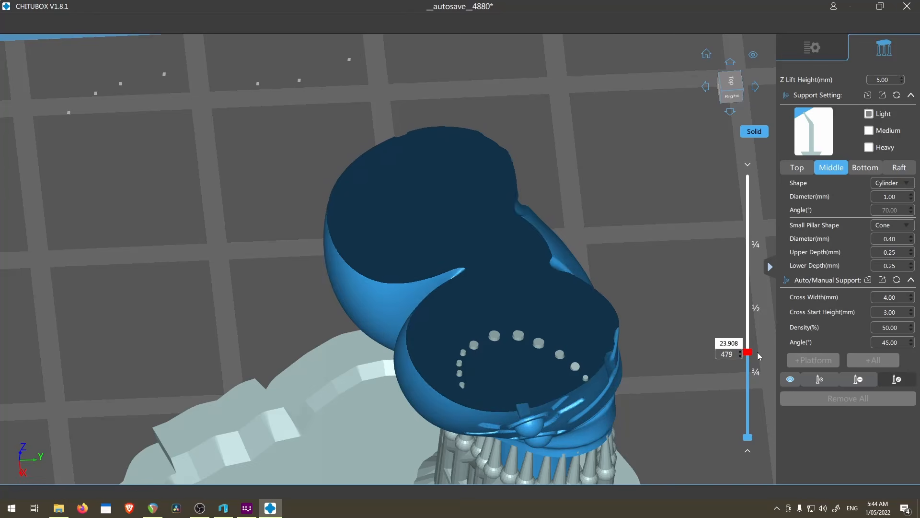
pyautogui.moveTo(759, 350)
pyautogui.mouseDown()
pyautogui.moveTo(756, 261)
pyautogui.moveTo(769, 379)
pyautogui.moveTo(764, 365)
pyautogui.mouseUp()
# Step: Switch to heavy supports and place a row of three under each buttock
pyautogui.scroll(-4, 640, 397)
pyautogui.moveTo(628, 399); pyautogui.dragTo(706, 246, button='right')
pyautogui.scroll(3, 706, 245)
pyautogui.click(880, 148)
pyautogui.scroll(3, 470, 341)
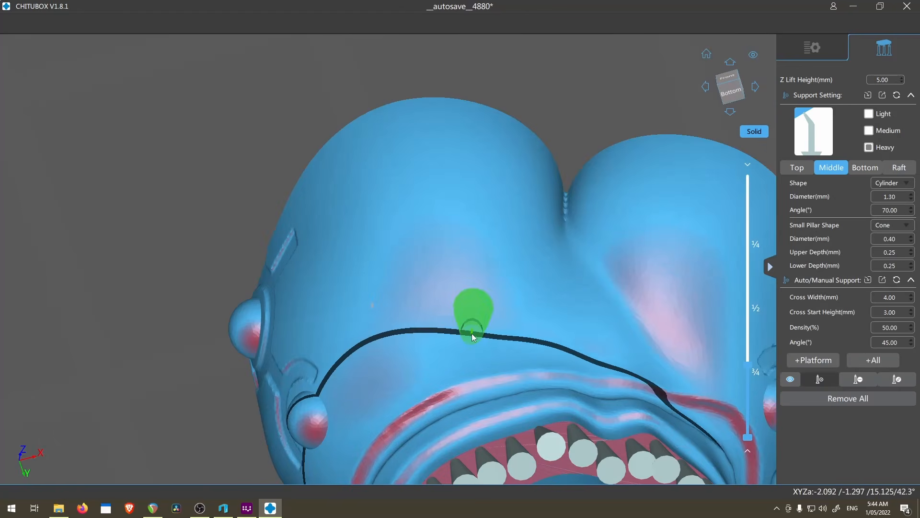
pyautogui.click(450, 260)
pyautogui.click(434, 195)
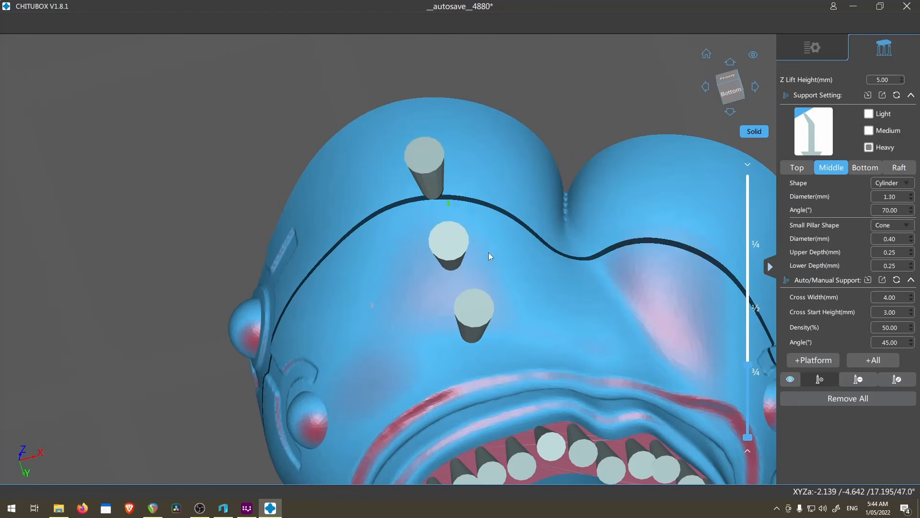
pyautogui.moveTo(495, 261); pyautogui.dragTo(379, 246, button='middle')
pyautogui.click(574, 320)
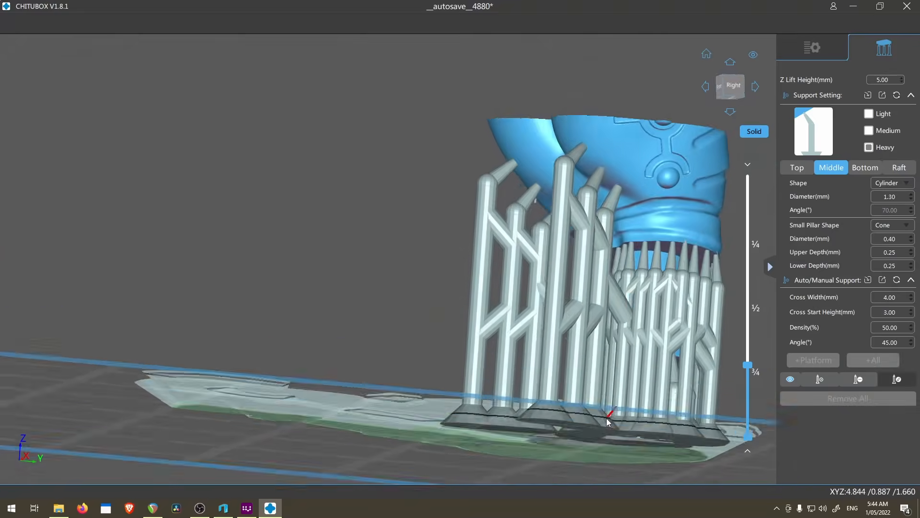
# Step: Examine the heavy supports and step through the thigh layers to find the next unsupported island
pyautogui.moveTo(671, 406); pyautogui.dragTo(725, 439, button='right')
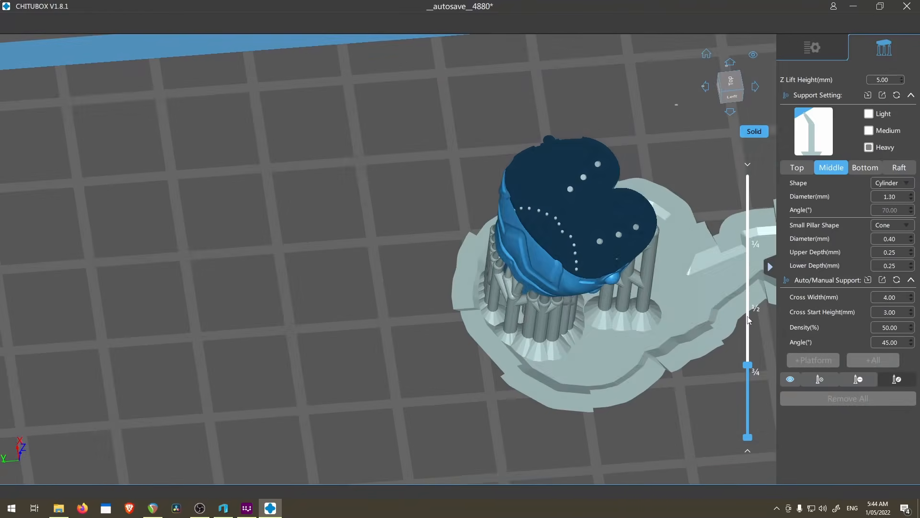
pyautogui.moveTo(657, 297); pyautogui.dragTo(639, 321, button='middle')
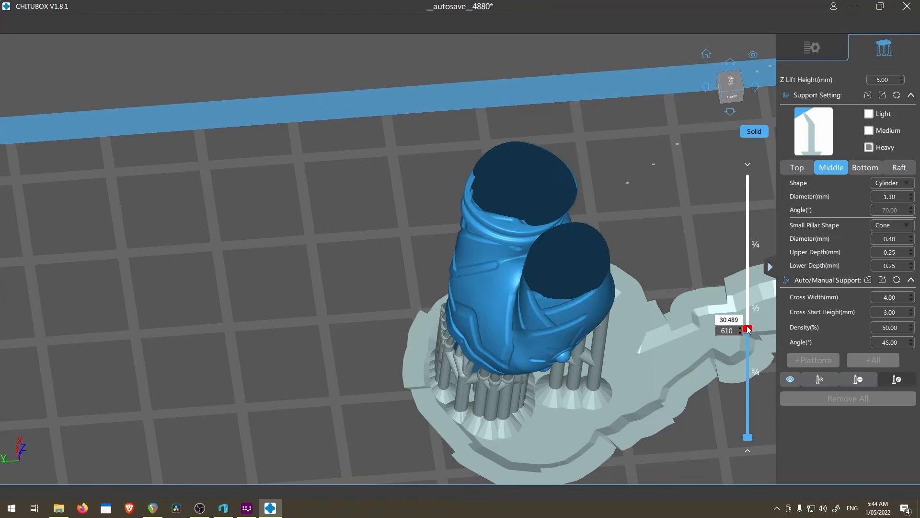
pyautogui.moveTo(748, 329); pyautogui.dragTo(748, 340)
pyautogui.scroll(5, 589, 188)
pyautogui.scroll(4, 499, 181)
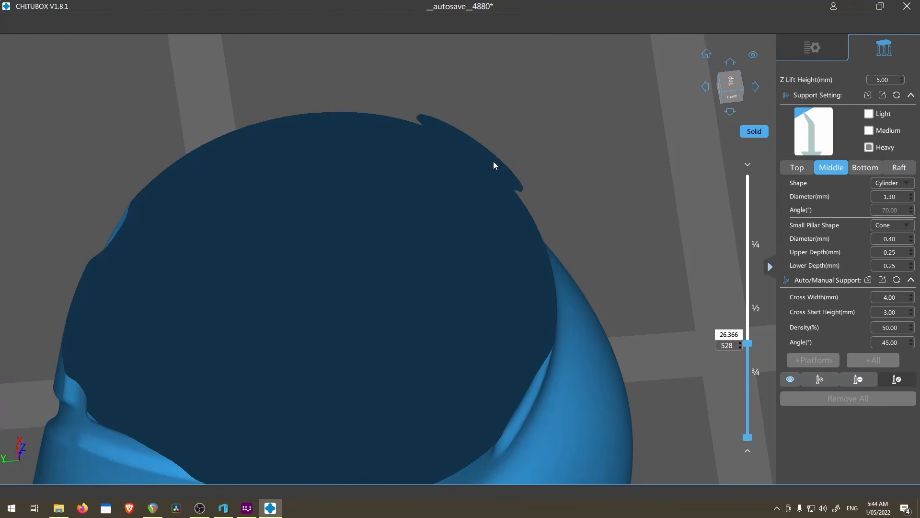
pyautogui.scroll(-5, 556, 204)
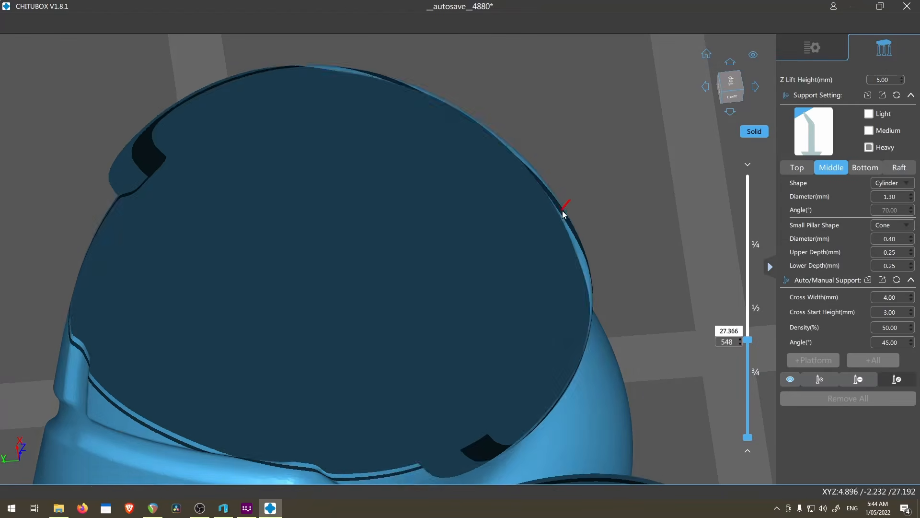
pyautogui.scroll(-5, 496, 169)
pyautogui.moveTo(497, 168); pyautogui.dragTo(492, 208, button='right')
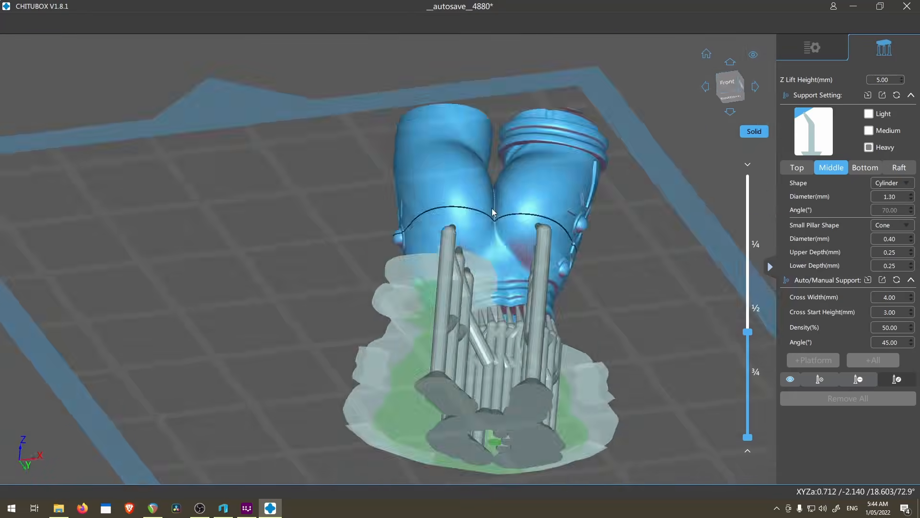
# Step: Switch to light supports, place two under the protruding edge of the thigh ring and undo the last one
pyautogui.scroll(5, 491, 208)
pyautogui.click(821, 380)
pyautogui.click(402, 216)
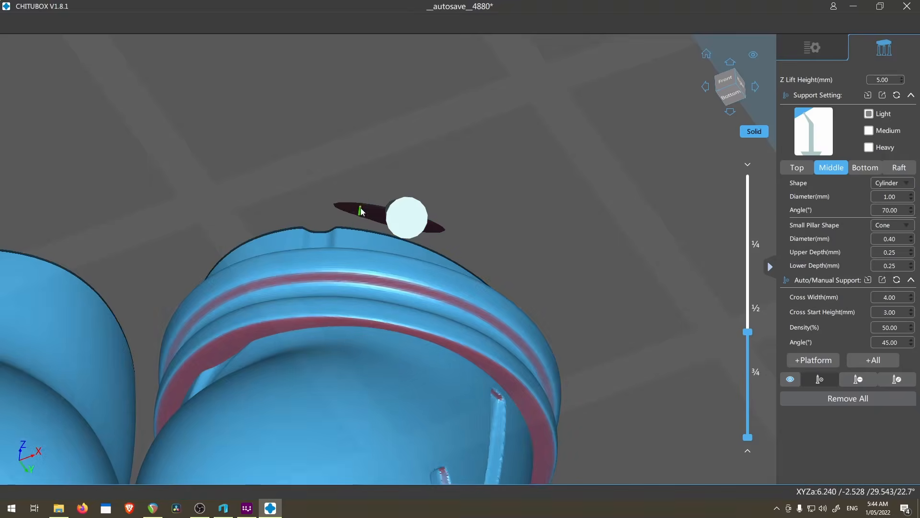
pyautogui.click(361, 210)
pyautogui.moveTo(362, 211); pyautogui.dragTo(422, 222, button='right')
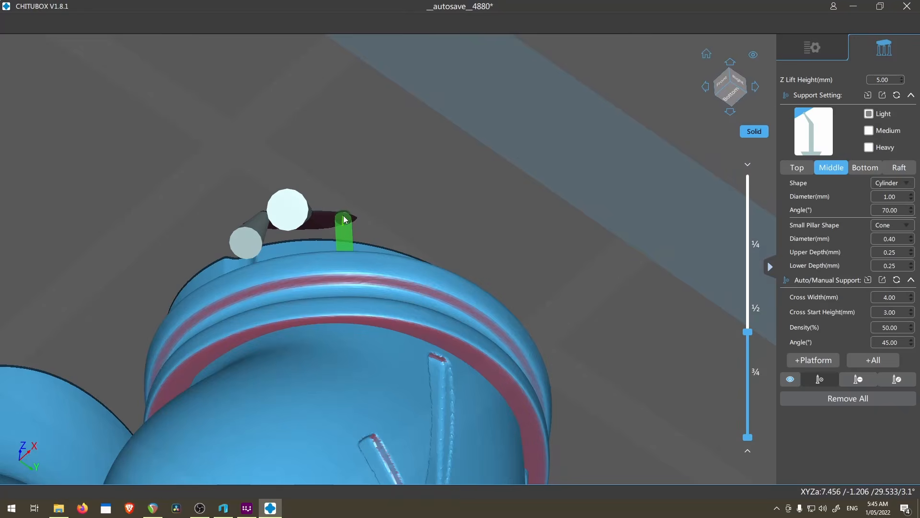
pyautogui.hotkey('ctrl', 'z')
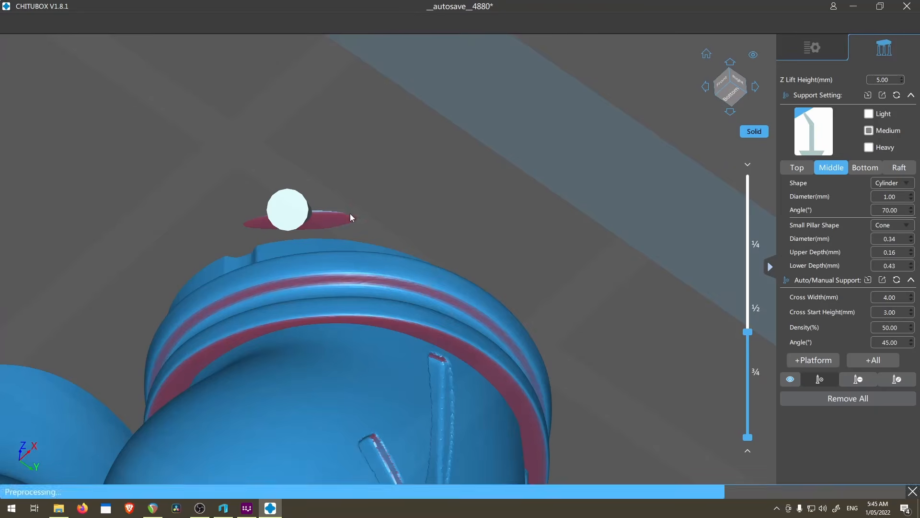
# Step: Add medium supports beside the light one under the protruding edge of the thigh ring
pyautogui.click(346, 216)
pyautogui.moveTo(346, 216); pyautogui.dragTo(391, 228, button='right')
pyautogui.click(351, 261)
# Step: Examine the thigh ring supports and check the cross-sections of both thighs up to about layer 702
pyautogui.moveTo(351, 261); pyautogui.dragTo(445, 72, button='right')
pyautogui.scroll(-5, 472, 190)
pyautogui.moveTo(472, 191); pyautogui.dragTo(262, 390, button='right')
pyautogui.scroll(-1, 287, 317)
pyautogui.scroll(7, 316, 309)
pyautogui.keyDown('ctrl'); pyautogui.scroll(-1, 258, 395); pyautogui.keyUp('ctrl')
pyautogui.keyDown('ctrl'); pyautogui.scroll(3, 256, 394); pyautogui.keyUp('ctrl')
pyautogui.scroll(-2, 258, 394)
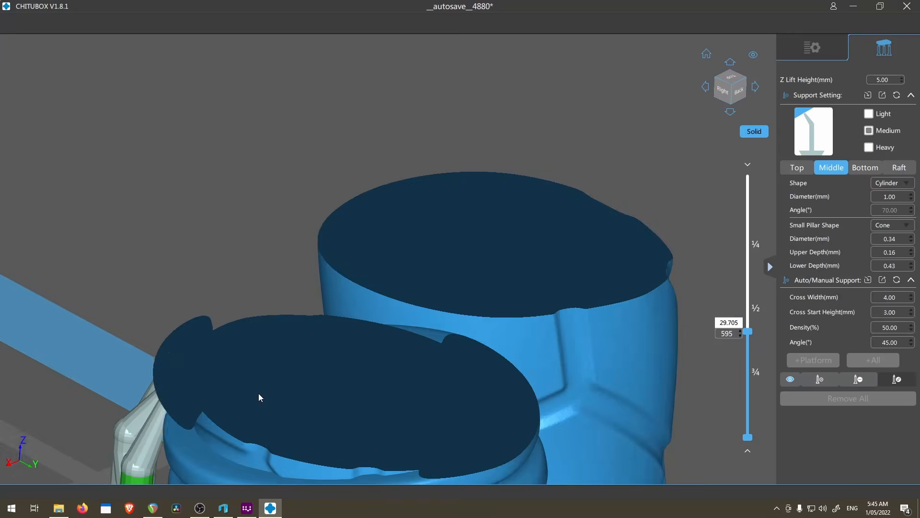
pyautogui.keyDown('ctrl'); pyautogui.scroll(3, 259, 395); pyautogui.keyUp('ctrl')
pyautogui.keyDown('ctrl'); pyautogui.scroll(9, 315, 410); pyautogui.keyUp('ctrl')
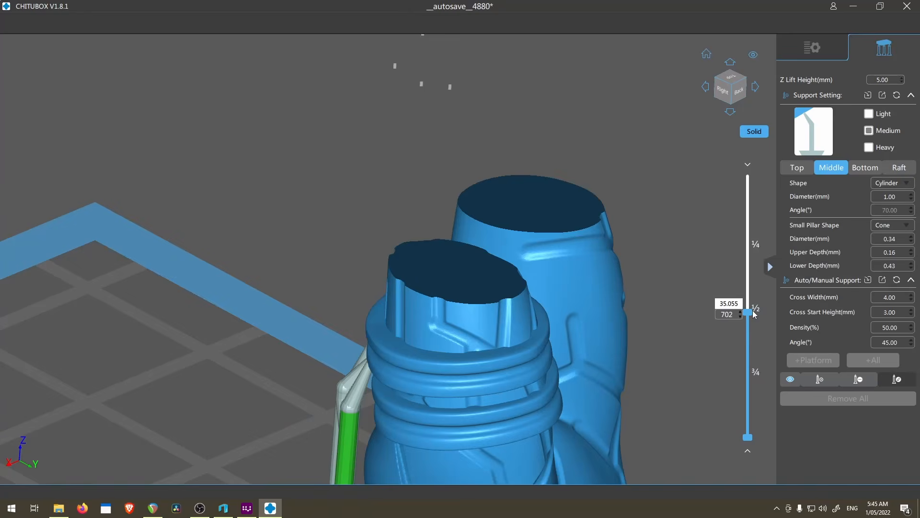
# Step: Raise the layer preview to layer 839 and place a heavy support under each of the two floating calf ring sections
pyautogui.moveTo(752, 312); pyautogui.dragTo(756, 287)
pyautogui.moveTo(496, 216); pyautogui.dragTo(516, 240, button='right')
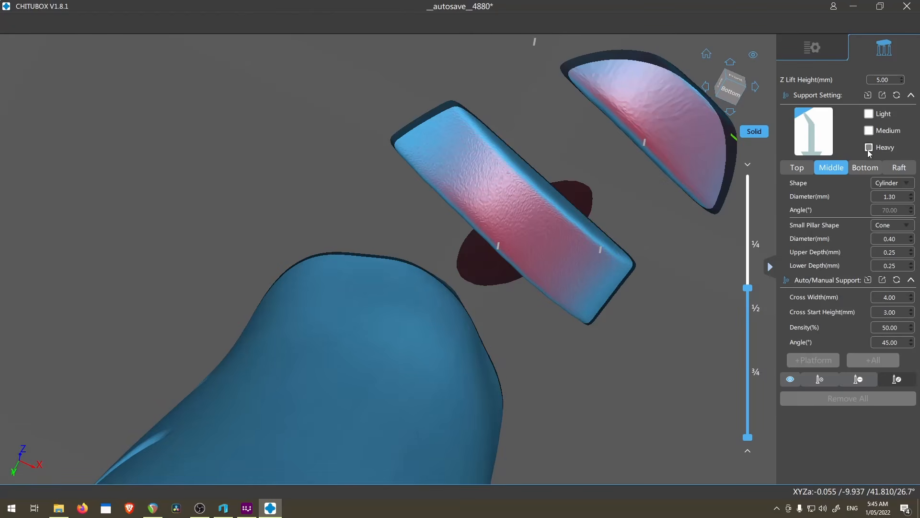
pyautogui.scroll(4, 448, 247)
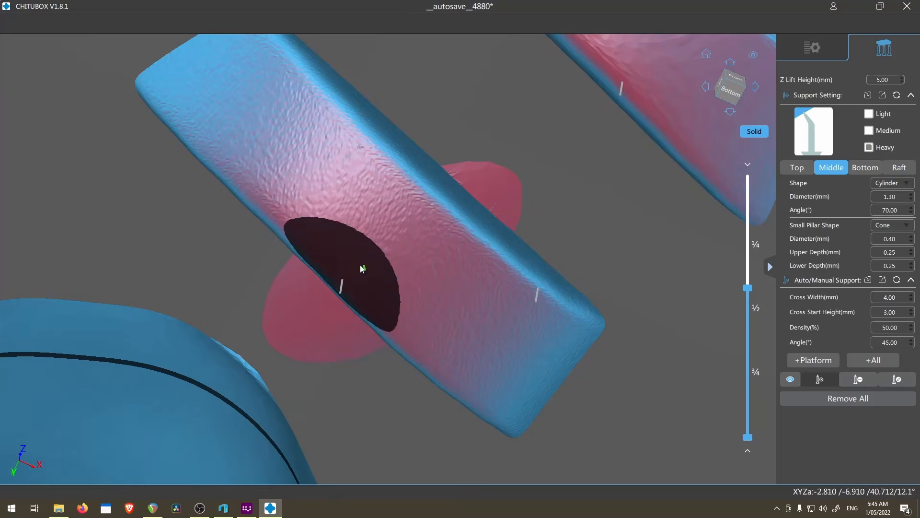
pyautogui.scroll(-4, 499, 212)
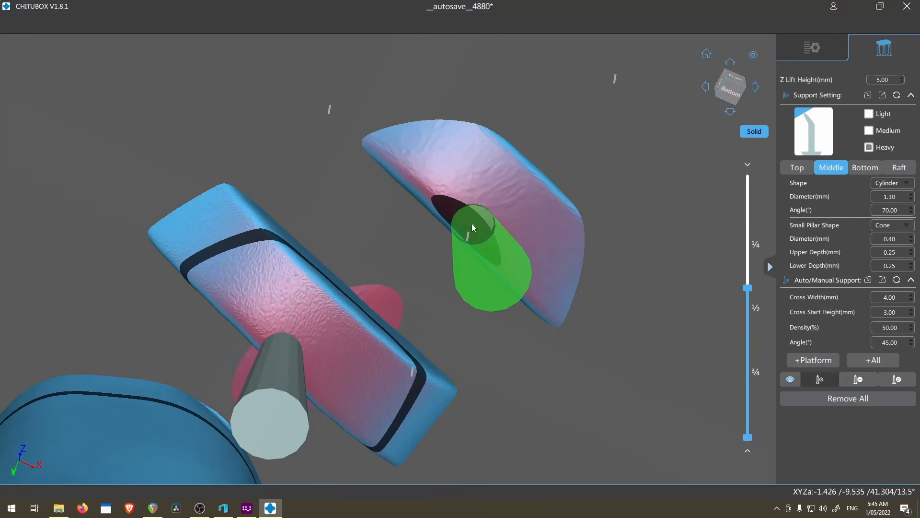
pyautogui.click(472, 223)
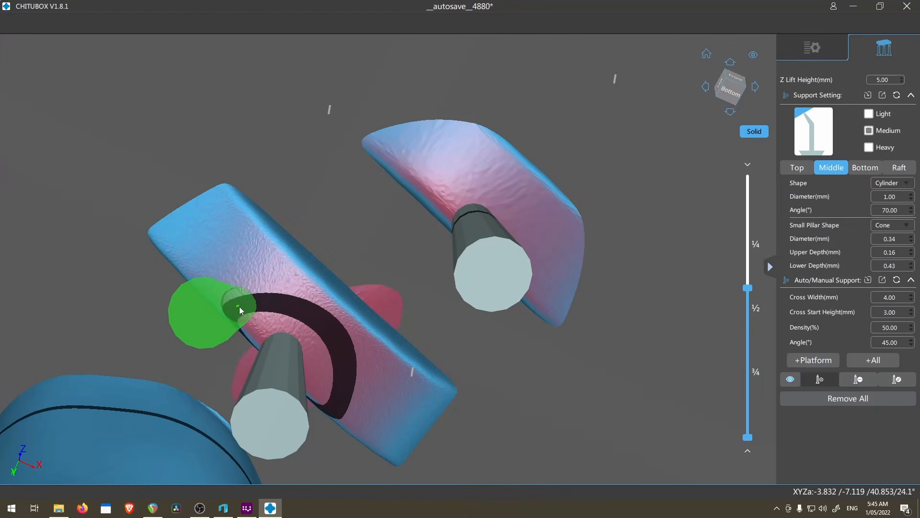
# Step: Switch to medium supports and place them beside the heavy ones on both calf ring sections
pyautogui.click(330, 401)
pyautogui.scroll(-4, 400, 357)
pyautogui.scroll(4, 393, 307)
pyautogui.moveTo(400, 358); pyautogui.dragTo(410, 273, button='right')
pyautogui.click(393, 300)
pyautogui.scroll(1, 288, 348)
pyautogui.click(277, 334)
pyautogui.click(209, 265)
# Step: Place medium supports towards both ends of the slab-shaped calf ring section
pyautogui.scroll(-5, 311, 349)
pyautogui.scroll(4, 403, 307)
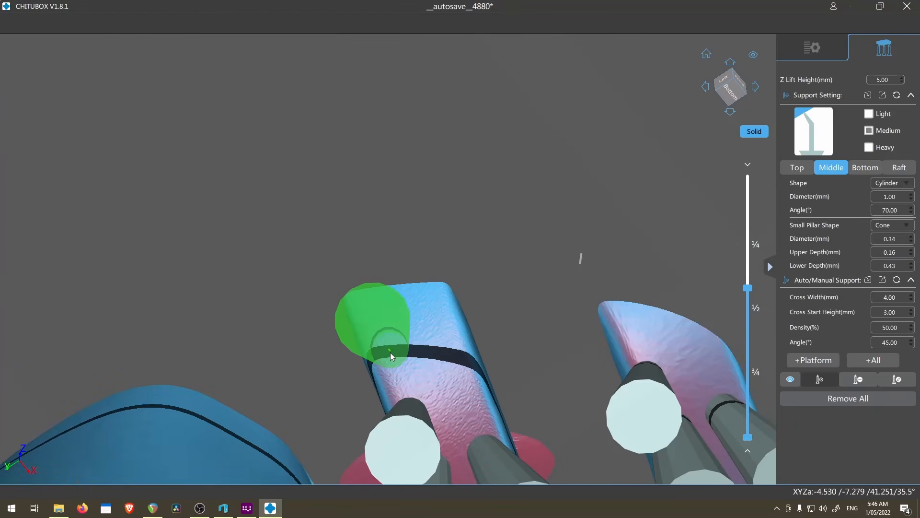
pyautogui.click(390, 352)
pyautogui.scroll(-4, 391, 354)
pyautogui.moveTo(390, 354); pyautogui.dragTo(441, 405, button='right')
pyautogui.moveTo(332, 446); pyautogui.dragTo(378, 365, button='middle')
pyautogui.scroll(6, 379, 369)
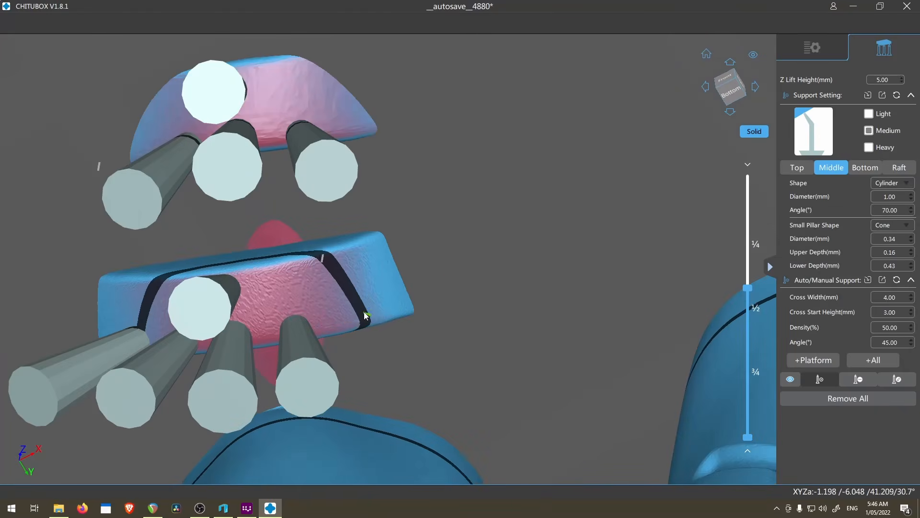
pyautogui.press('e')
# Step: Check the support spacing on the calf ring sections from above and step the layer preview up a few layers
pyautogui.scroll(-6, 358, 315)
pyautogui.moveTo(407, 354); pyautogui.dragTo(479, 460, button='right')
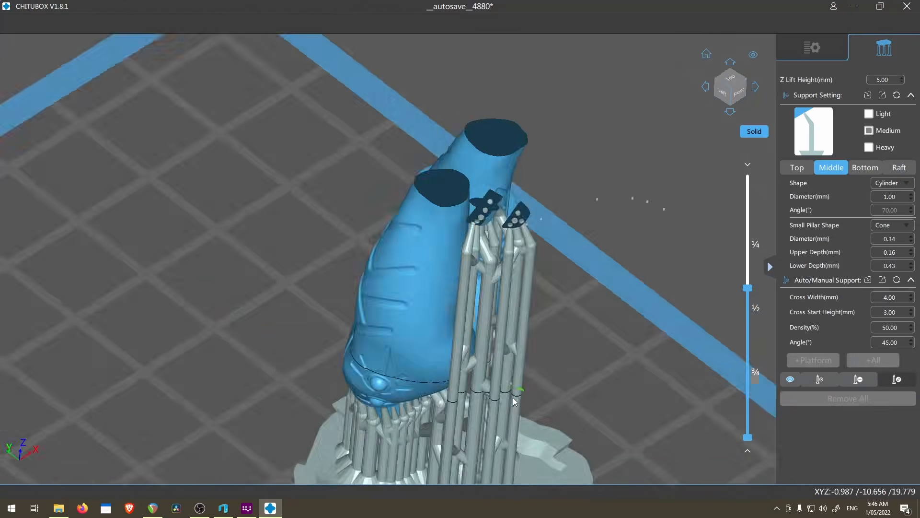
pyautogui.scroll(5, 484, 215)
pyautogui.scroll(2, 537, 278)
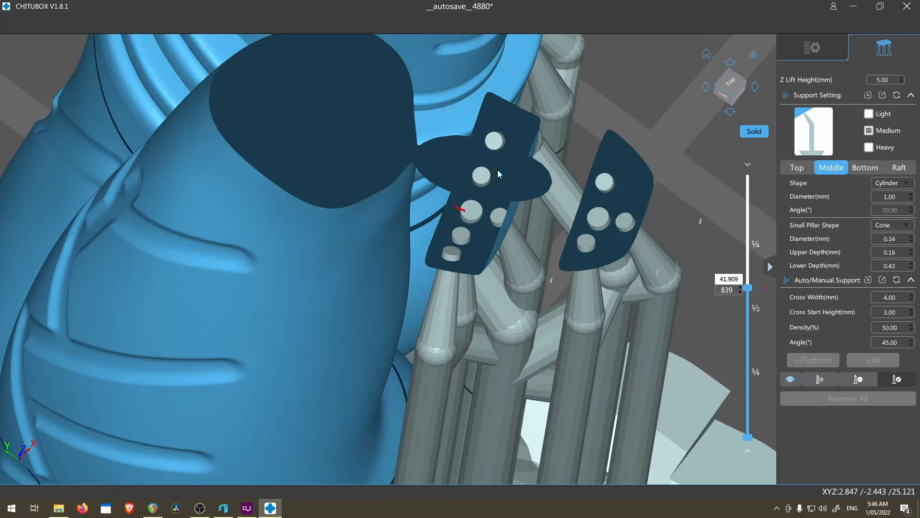
pyautogui.press('Up')
pyautogui.press('Up')
pyautogui.press('Up')
pyautogui.press('Up')
pyautogui.scroll(-6, 608, 196)
pyautogui.moveTo(670, 205); pyautogui.dragTo(659, 85, button='right')
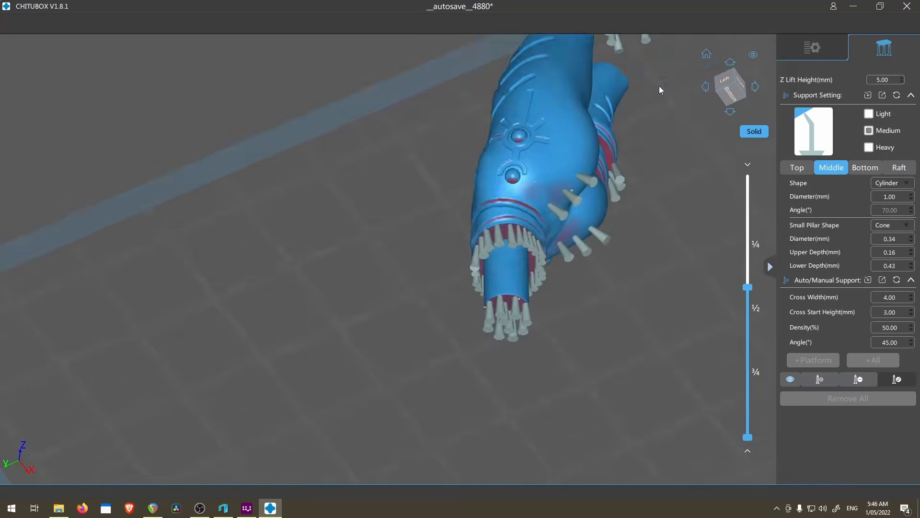
# Step: Switch to light supports and support the outer end of the crescent-shaped calf ring section
pyautogui.scroll(8, 587, 168)
pyautogui.scroll(4, 578, 151)
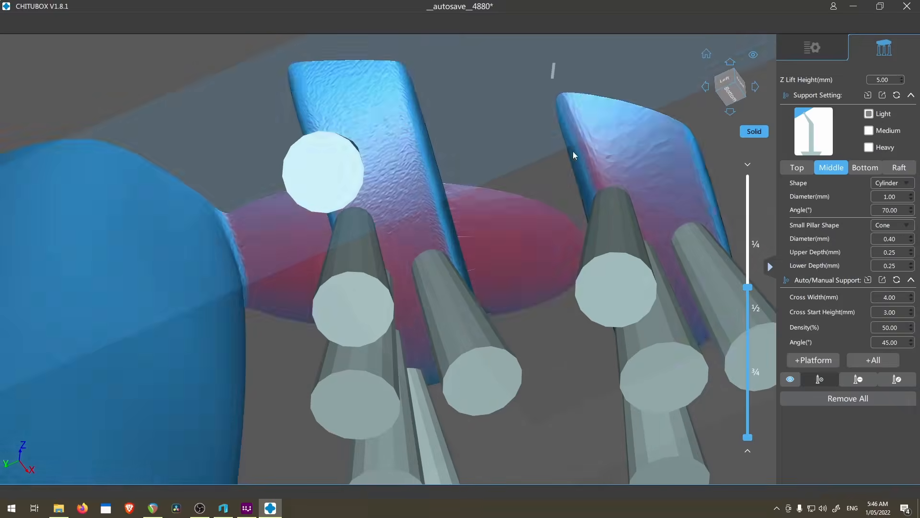
pyautogui.click(592, 132)
pyautogui.scroll(-6, 648, 274)
pyautogui.moveTo(648, 275); pyautogui.dragTo(269, 307, button='right')
pyautogui.scroll(6, 266, 310)
pyautogui.press('e')
# Step: Switch to medium supports and place them along the underside of the crescent-shaped section in front of the ringed part
pyautogui.scroll(-6, 319, 358)
pyautogui.moveTo(318, 357); pyautogui.dragTo(375, 395, button='right')
pyautogui.scroll(-2, 376, 395)
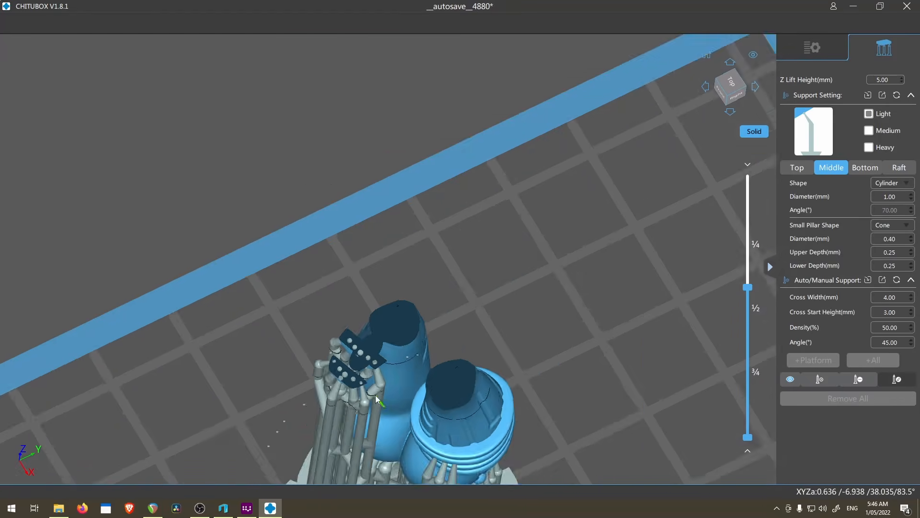
pyautogui.scroll(5, 375, 395)
pyautogui.keyDown('alt'); pyautogui.scroll(4, 279, 407); pyautogui.keyUp('alt')
pyautogui.scroll(4, 293, 393)
pyautogui.keyDown('alt'); pyautogui.scroll(-1, 307, 405); pyautogui.keyUp('alt')
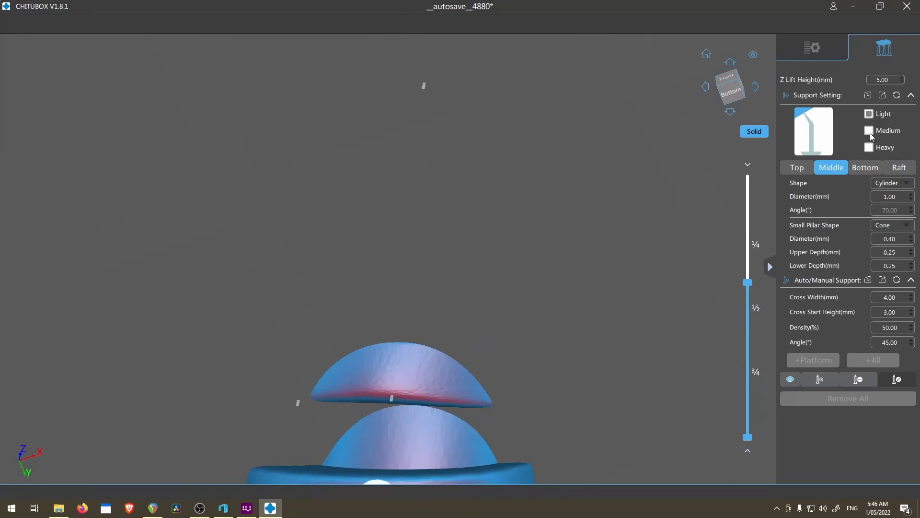
pyautogui.scroll(4, 520, 290)
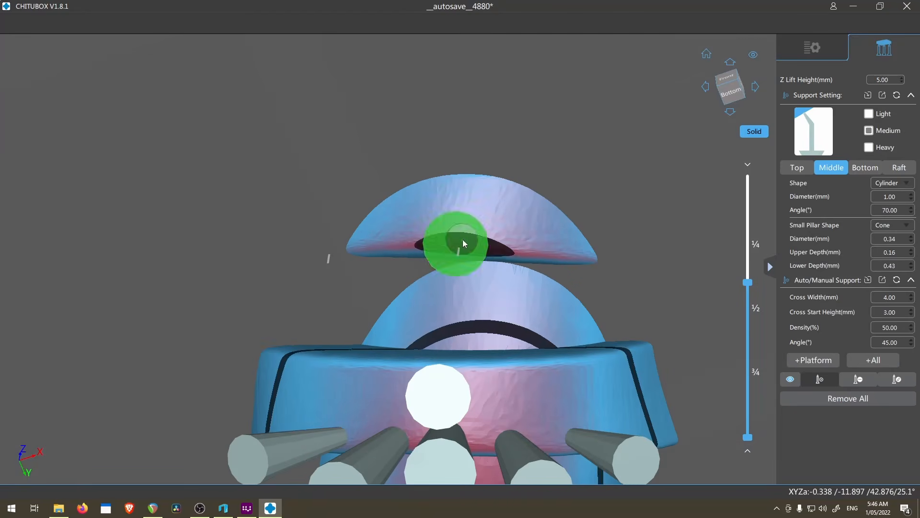
pyautogui.click(463, 243)
pyautogui.click(523, 249)
# Step: Remove the medium support standing at the outermost tip of the ringed part and place a new medium support there
pyautogui.click(870, 118)
pyautogui.moveTo(509, 304)
pyautogui.mouseDown(button='right')
pyautogui.moveTo(464, 174)
pyautogui.moveTo(508, 288)
pyautogui.mouseUp(button='right')
pyautogui.moveTo(460, 335); pyautogui.dragTo(536, 190, button='middle')
pyautogui.moveTo(536, 189); pyautogui.dragTo(432, 316, button='right')
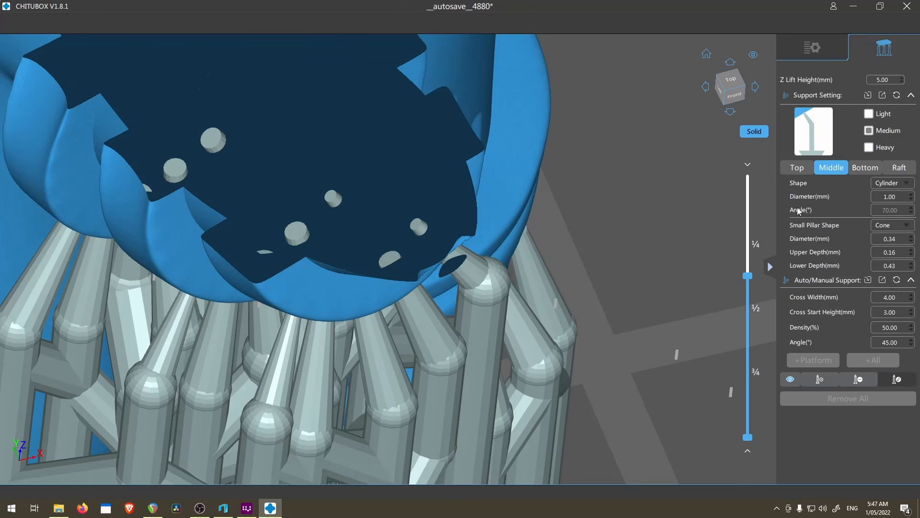
pyautogui.scroll(-10, 580, 274)
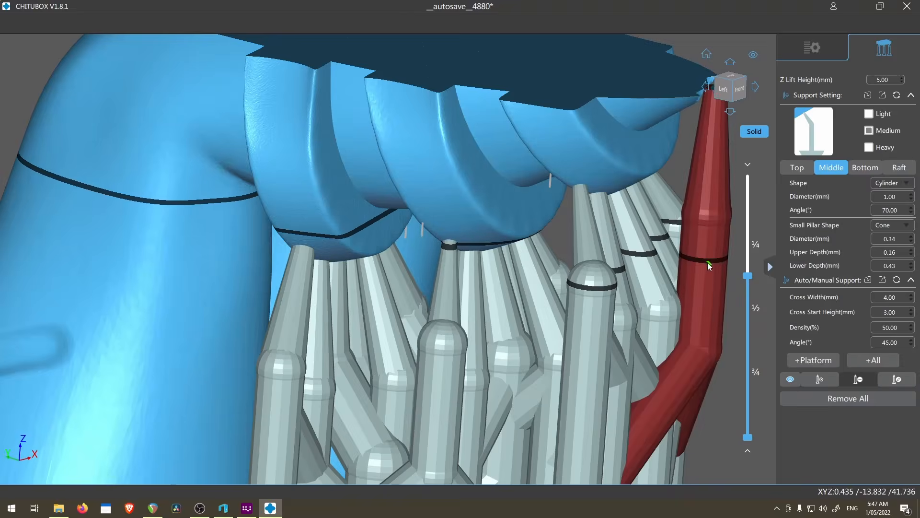
pyautogui.click(708, 262)
pyautogui.scroll(-3, 691, 259)
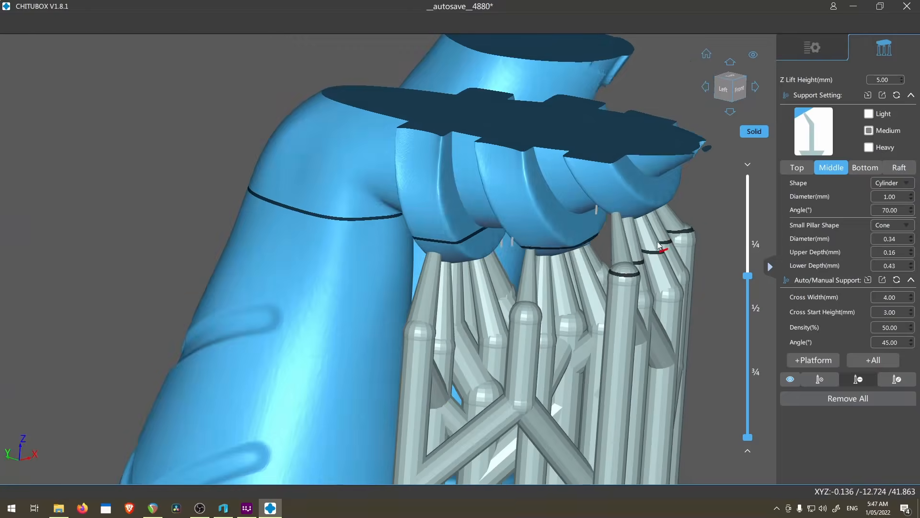
pyautogui.click(820, 379)
pyautogui.click(663, 187)
# Step: Edit the new support at the ringed part's tip, repositioning its contact point and moving its pillar clear of the model
pyautogui.click(897, 379)
pyautogui.scroll(-4, 662, 192)
pyautogui.moveTo(654, 187); pyautogui.dragTo(575, 153, button='right')
pyautogui.scroll(-4, 564, 234)
pyautogui.scroll(8, 577, 153)
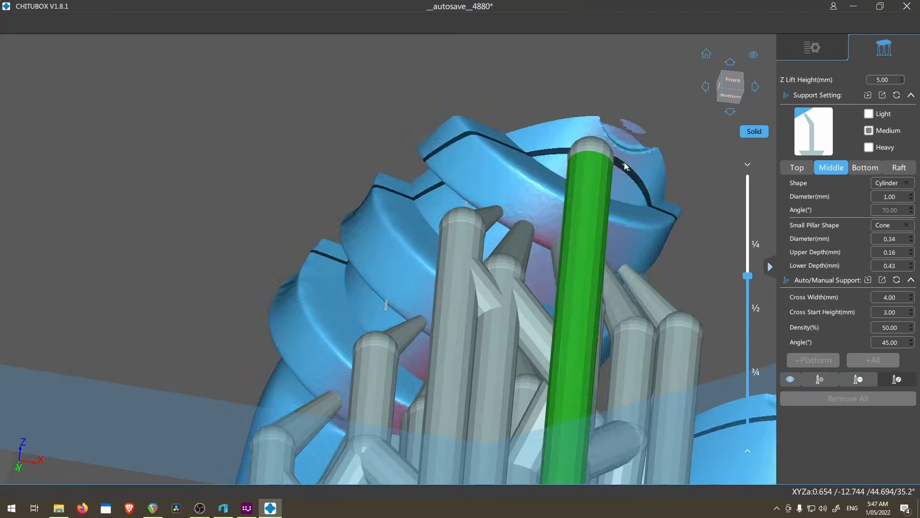
pyautogui.moveTo(624, 165); pyautogui.dragTo(641, 136)
pyautogui.scroll(-4, 641, 136)
pyautogui.moveTo(637, 139); pyautogui.dragTo(456, 217, button='right')
pyautogui.moveTo(441, 188); pyautogui.dragTo(456, 191)
pyautogui.scroll(-4, 455, 202)
pyautogui.moveTo(460, 201); pyautogui.dragTo(504, 99, button='right')
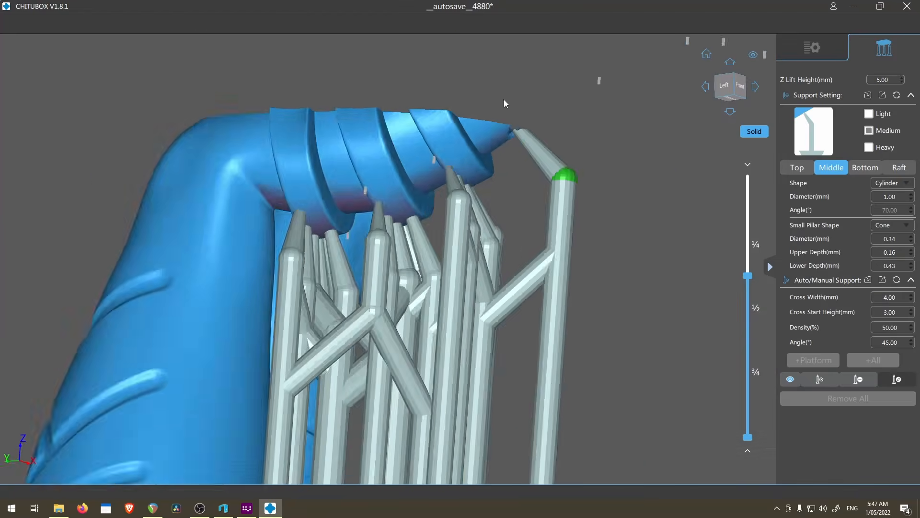
pyautogui.scroll(8, 513, 129)
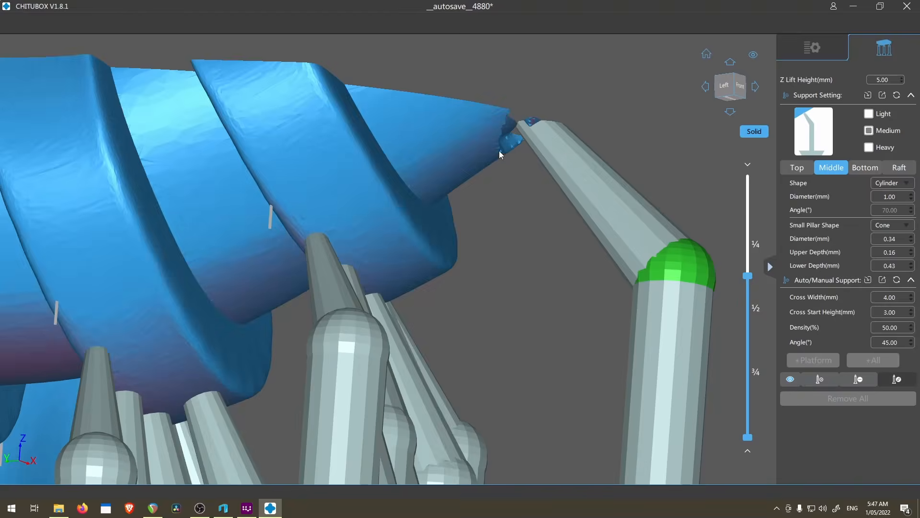
pyautogui.moveTo(512, 156); pyautogui.dragTo(396, 248, button='right')
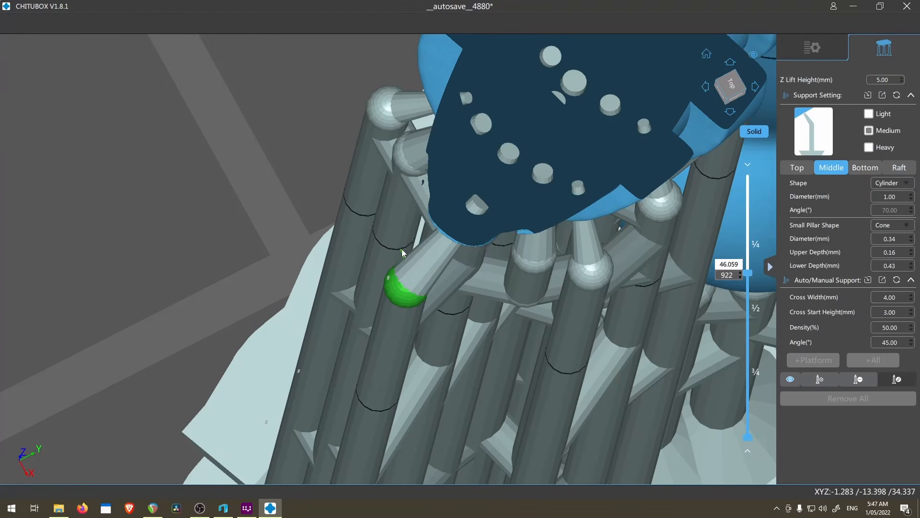
pyautogui.moveTo(416, 193); pyautogui.dragTo(444, 185, button='right')
# Step: Switch to light supports and place one on the upper edge of the ringed part's pointed tip
pyautogui.click(869, 114)
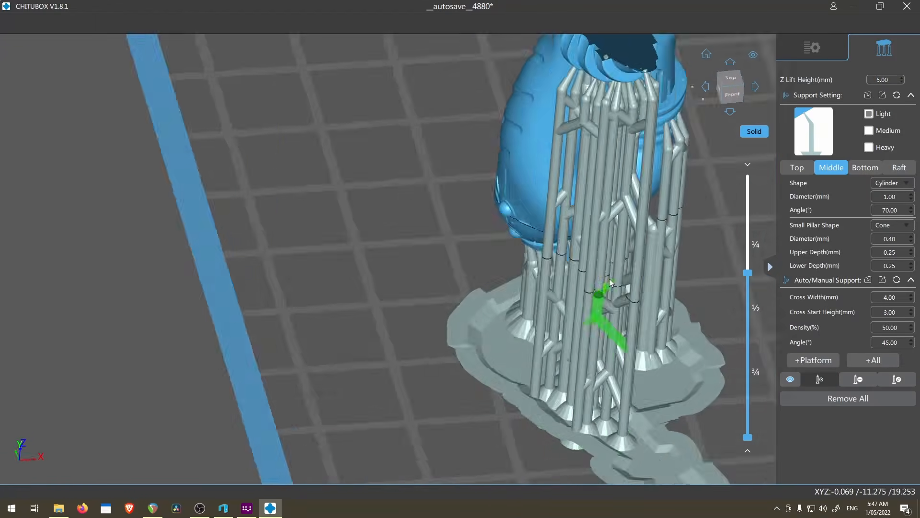
pyautogui.moveTo(600, 287); pyautogui.dragTo(559, 123, button='right')
pyautogui.scroll(6, 575, 192)
pyautogui.scroll(5, 595, 138)
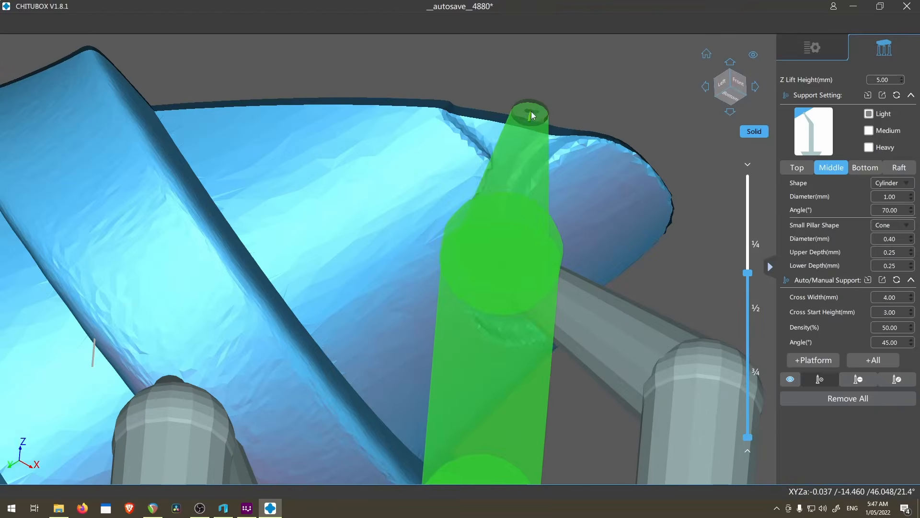
pyautogui.click(532, 114)
# Step: Examine the supports around the ringed part's tip from several sides and step the layer preview by two layers
pyautogui.scroll(-8, 518, 249)
pyautogui.moveTo(506, 311); pyautogui.dragTo(469, 349, button='right')
pyautogui.moveTo(469, 349); pyautogui.dragTo(568, 332, button='middle')
pyautogui.moveTo(568, 331); pyautogui.dragTo(525, 288, button='right')
pyautogui.scroll(6, 613, 212)
pyautogui.moveTo(613, 212); pyautogui.dragTo(602, 86, button='right')
pyautogui.scroll(3, 602, 232)
pyautogui.press('Down')
pyautogui.press('Down')
pyautogui.scroll(-8, 594, 252)
pyautogui.scroll(-5, 634, 404)
pyautogui.scroll(8, 606, 417)
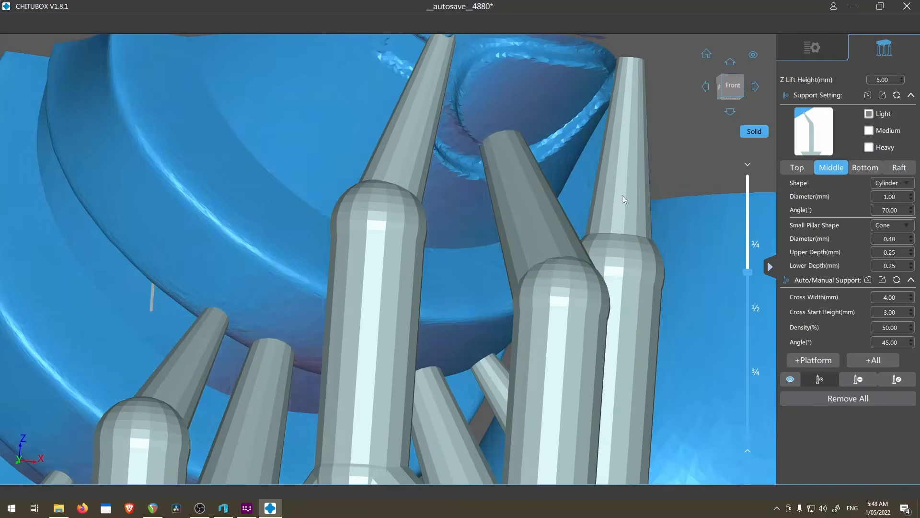
# Step: Place a light support on the opposite edge of the ringed part's tip and adjust its contact point
pyautogui.scroll(-6, 618, 240)
pyautogui.scroll(-4, 616, 253)
pyautogui.moveTo(614, 254); pyautogui.dragTo(542, 297, button='right')
pyautogui.press('shift')
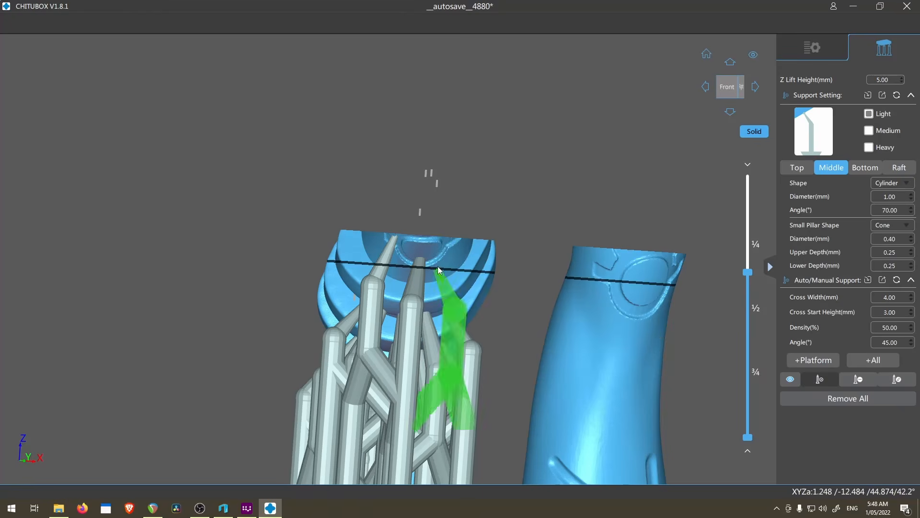
pyautogui.click(438, 270)
pyautogui.press('ctrl')
pyautogui.scroll(-4, 450, 318)
pyautogui.moveTo(453, 319); pyautogui.dragTo(448, 290, button='right')
pyautogui.scroll(8, 444, 295)
pyautogui.moveTo(433, 337); pyautogui.dragTo(474, 223)
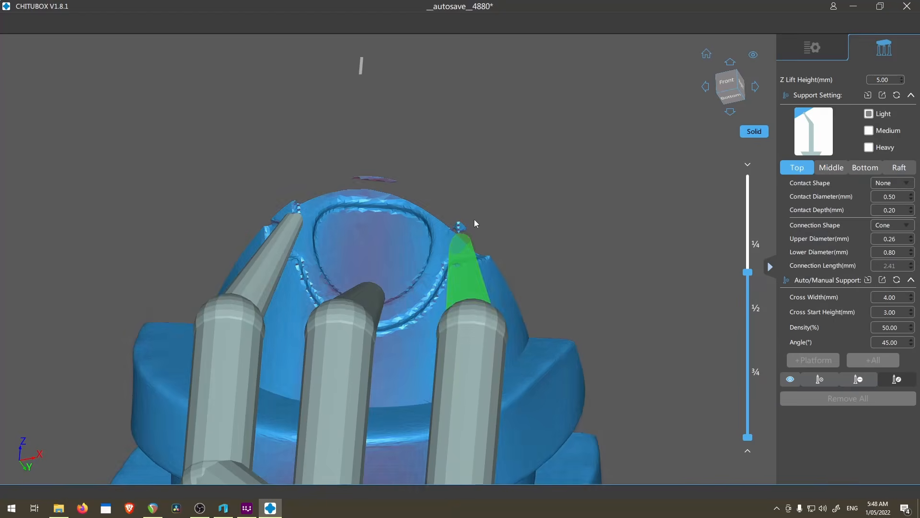
# Step: Refine the light support on the tip's opposite edge, moving its pillar outward away from the model
pyautogui.scroll(-8, 473, 223)
pyautogui.moveTo(191, 242); pyautogui.dragTo(170, 254, button='right')
pyautogui.keyDown('shift'); pyautogui.click(164, 254); pyautogui.keyUp('shift')
pyautogui.click(175, 234)
pyautogui.press('ctrl')
pyautogui.scroll(7, 175, 235)
pyautogui.moveTo(180, 233); pyautogui.dragTo(198, 245)
pyautogui.scroll(-6, 198, 245)
pyautogui.moveTo(201, 247); pyautogui.dragTo(408, 288, button='right')
pyautogui.click(340, 331)
pyautogui.scroll(8, 480, 290)
pyautogui.moveTo(479, 289); pyautogui.dragTo(446, 288, button='right')
pyautogui.moveTo(292, 284); pyautogui.dragTo(271, 259, button='right')
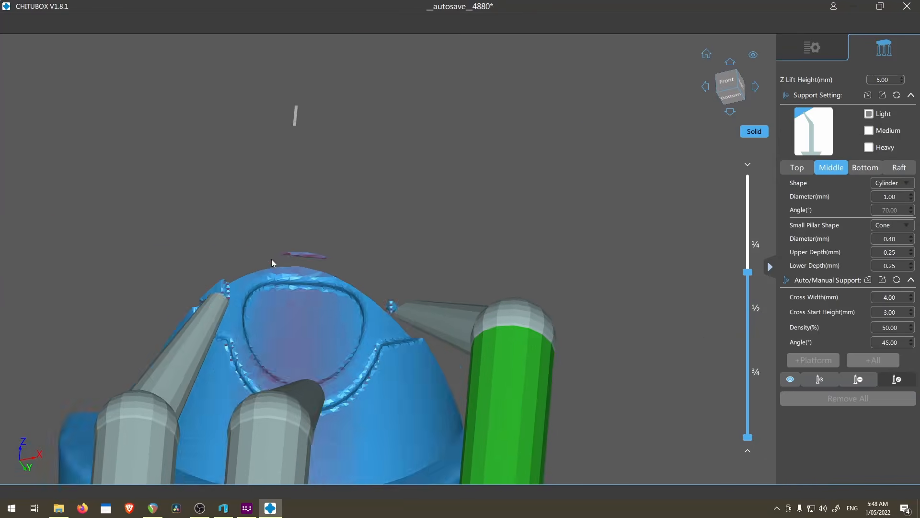
# Step: Place a light support on the thin sliver island just beyond the tip and edit its contact point
pyautogui.scroll(6, 280, 259)
pyautogui.press('ctrl')
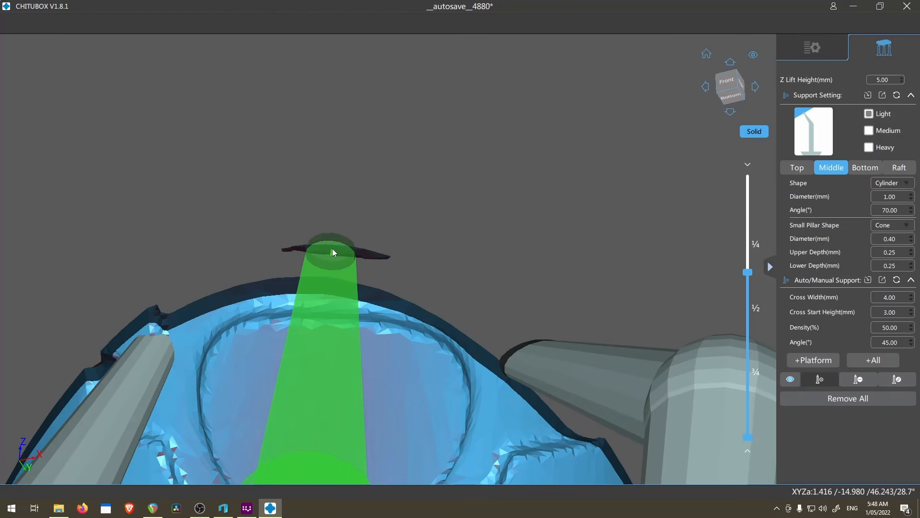
pyautogui.moveTo(338, 248); pyautogui.dragTo(314, 379, button='right')
pyautogui.keyDown('ctrl'); pyautogui.click(336, 359); pyautogui.keyUp('ctrl')
pyautogui.scroll(-6, 345, 330)
pyautogui.scroll(5, 441, 335)
pyautogui.moveTo(671, 307); pyautogui.dragTo(472, 194, button='right')
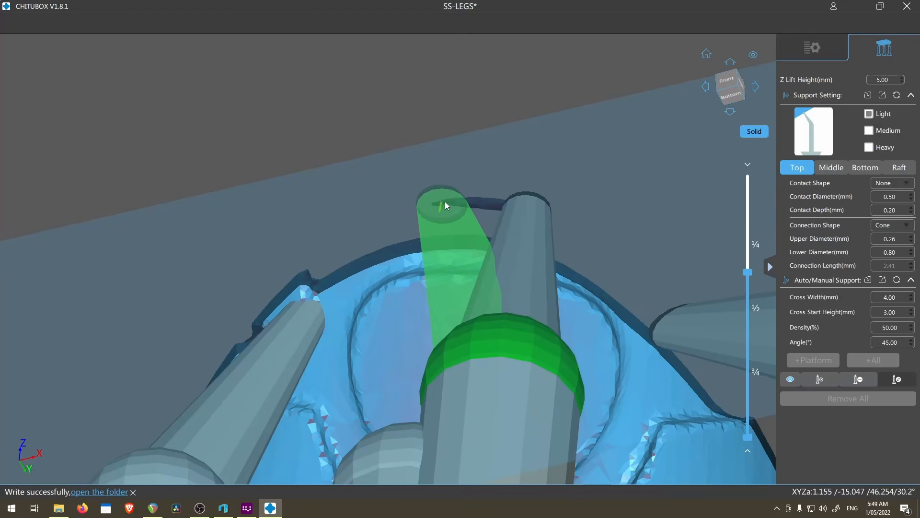
# Step: Switch to medium supports and place one under the lowest point of the separate rounded island
pyautogui.moveTo(445, 201); pyautogui.dragTo(492, 298, button='right')
pyautogui.scroll(-3, 485, 270)
pyautogui.scroll(-5, 499, 268)
pyautogui.scroll(10, 458, 340)
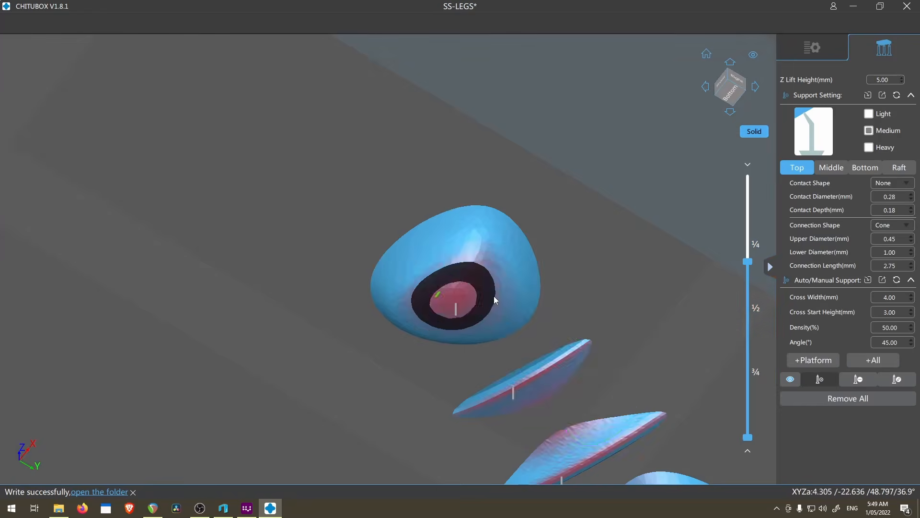
pyautogui.click(458, 307)
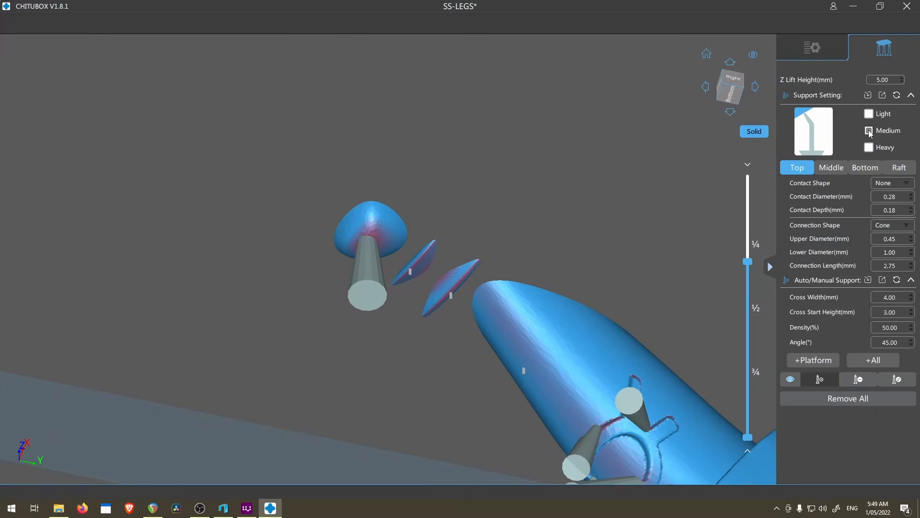
# Step: Place medium supports along the undersides of the two thin slab islands beside the rounded one
pyautogui.scroll(3, 323, 358)
pyautogui.click(567, 230)
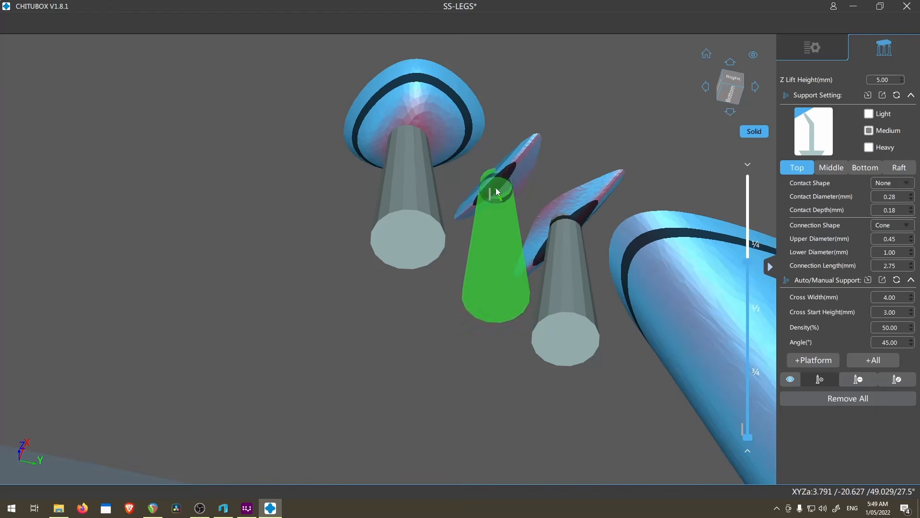
pyautogui.click(497, 188)
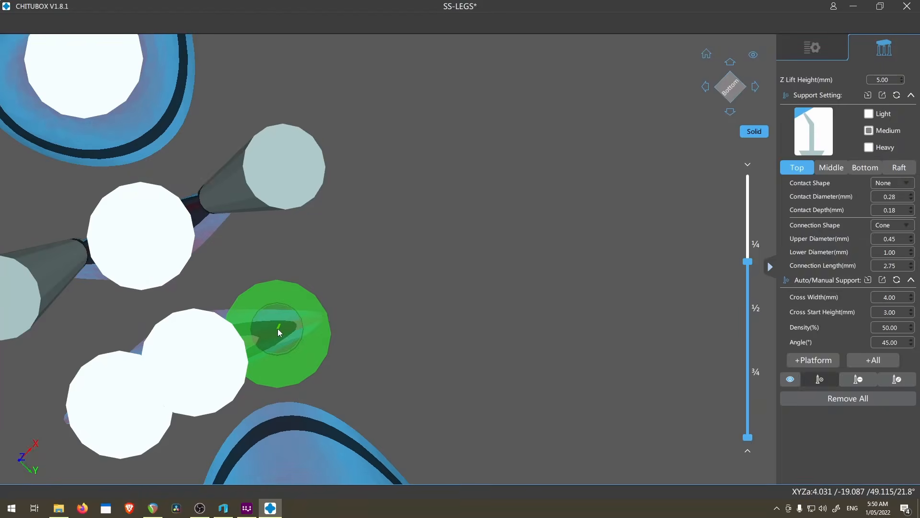
pyautogui.click(278, 329)
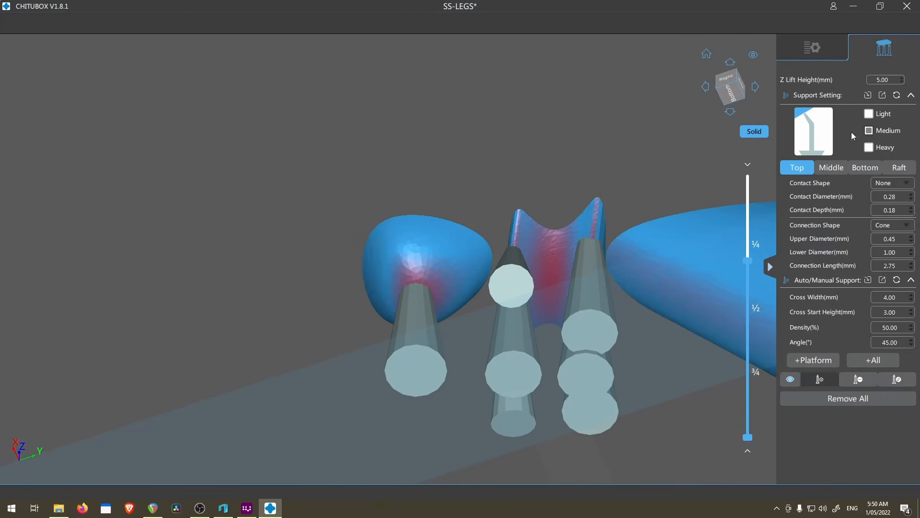
# Step: Place additional supports on the sides of the rounded island, switching from medium to light ones
pyautogui.scroll(3, 452, 291)
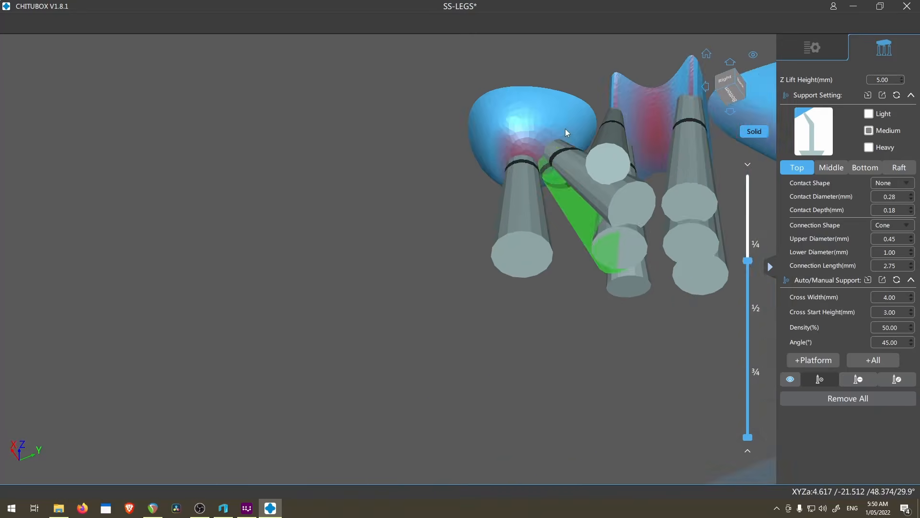
pyautogui.scroll(3, 565, 128)
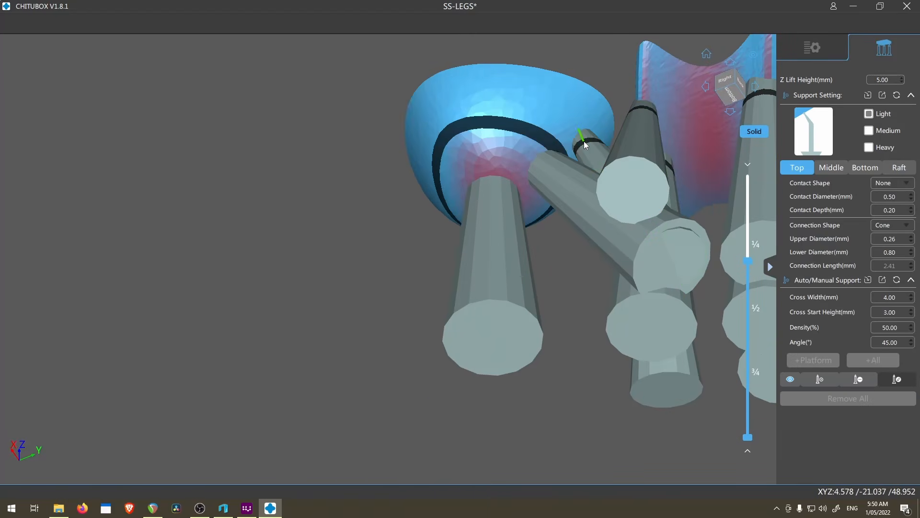
pyautogui.scroll(-4, 585, 144)
pyautogui.moveTo(582, 208); pyautogui.dragTo(583, 227, button='right')
pyautogui.moveTo(583, 228); pyautogui.dragTo(594, 302, button='middle')
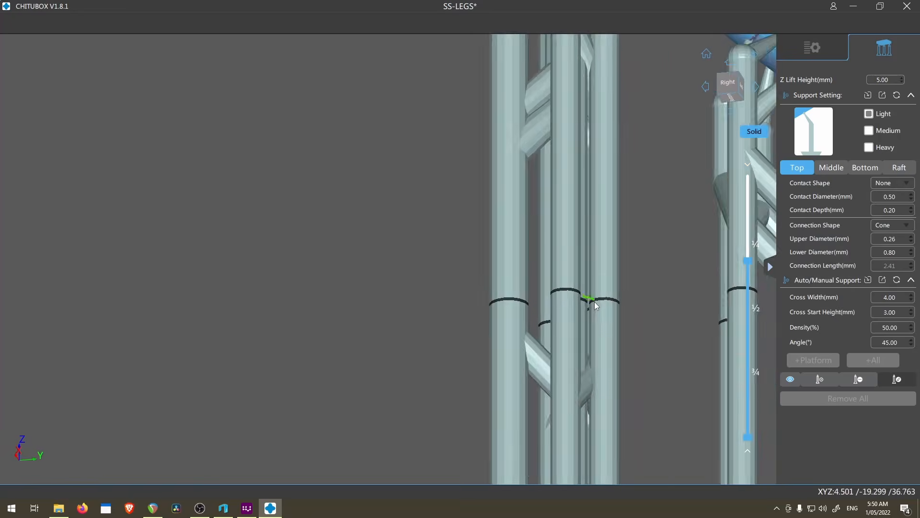
pyautogui.scroll(-3, 594, 301)
pyautogui.scroll(6, 544, 93)
pyautogui.press('Tab')
pyautogui.click(508, 103)
# Step: Examine the supports on the rounded and slab-shaped islands from several sides
pyautogui.scroll(-4, 555, 197)
pyautogui.scroll(-3, 556, 201)
pyautogui.moveTo(556, 201); pyautogui.dragTo(628, 221, button='right')
pyautogui.scroll(4, 633, 229)
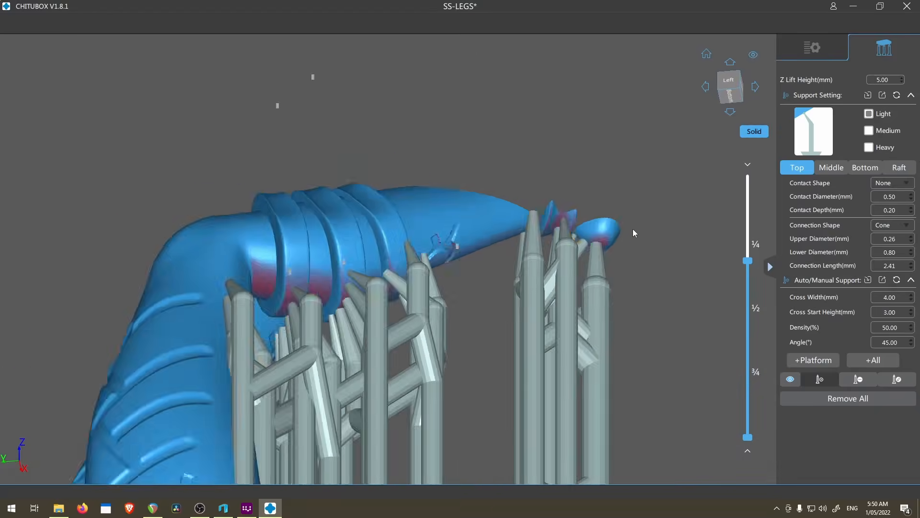
pyautogui.scroll(6, 605, 233)
pyautogui.press('Tab')
pyautogui.scroll(-10, 610, 261)
pyautogui.moveTo(610, 261); pyautogui.dragTo(580, 352, button='right')
pyautogui.moveTo(580, 352); pyautogui.dragTo(616, 192, button='middle')
pyautogui.scroll(3, 616, 192)
# Step: Raise the layer preview to the leg's upper end and step down to layer 1214 to examine where its flared rim starts
pyautogui.moveTo(747, 261); pyautogui.dragTo(753, 207)
pyautogui.scroll(-10, 665, 308)
pyautogui.moveTo(631, 337); pyautogui.dragTo(556, 269, button='right')
pyautogui.scroll(4, 624, 250)
pyautogui.scroll(5, 496, 94)
pyautogui.moveTo(456, 142); pyautogui.dragTo(458, 201, button='right')
pyautogui.scroll(3, 459, 226)
pyautogui.keyDown('ctrl'); pyautogui.scroll(-5, 460, 239); pyautogui.keyUp('ctrl')
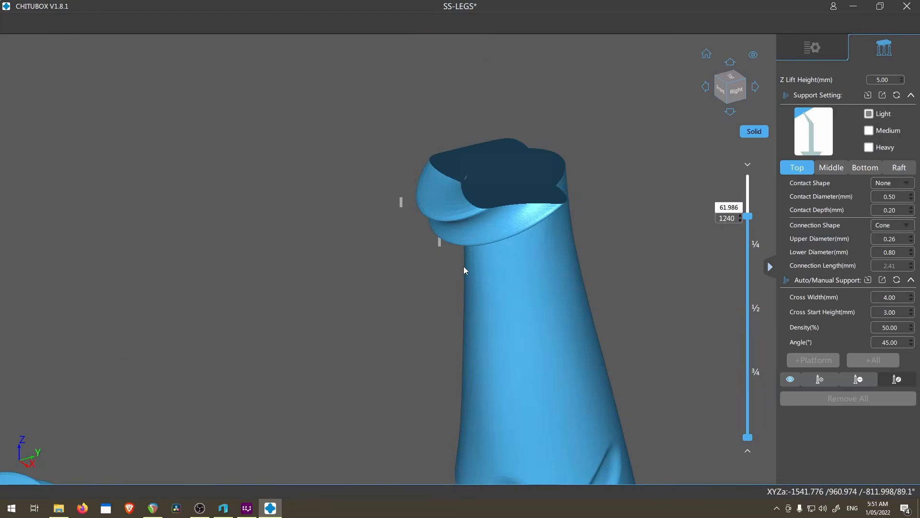
pyautogui.keyDown('ctrl'); pyautogui.scroll(-3, 464, 266); pyautogui.keyUp('ctrl')
pyautogui.press('Up')
pyautogui.press('Up')
pyautogui.press('Up')
pyautogui.press('Up')
pyautogui.press('Up')
pyautogui.press('Up')
pyautogui.press('Up')
pyautogui.press('Up')
pyautogui.press('Up')
pyautogui.press('Up')
pyautogui.press('Up')
pyautogui.press('Up')
pyautogui.press('Up')
pyautogui.press('Up')
pyautogui.press('Up')
pyautogui.press('Up')
pyautogui.press('Up')
pyautogui.press('Up')
pyautogui.press('Up')
pyautogui.press('Up')
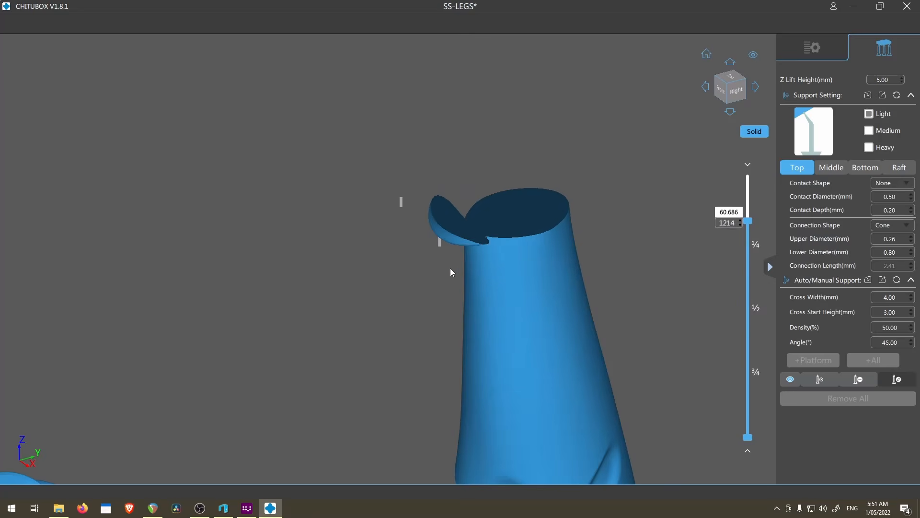
# Step: Switch to medium supports and place them on the underside of the teardrop-shaped island beside the leg's flared rim
pyautogui.moveTo(433, 265); pyautogui.dragTo(525, 246)
pyautogui.scroll(5, 525, 246)
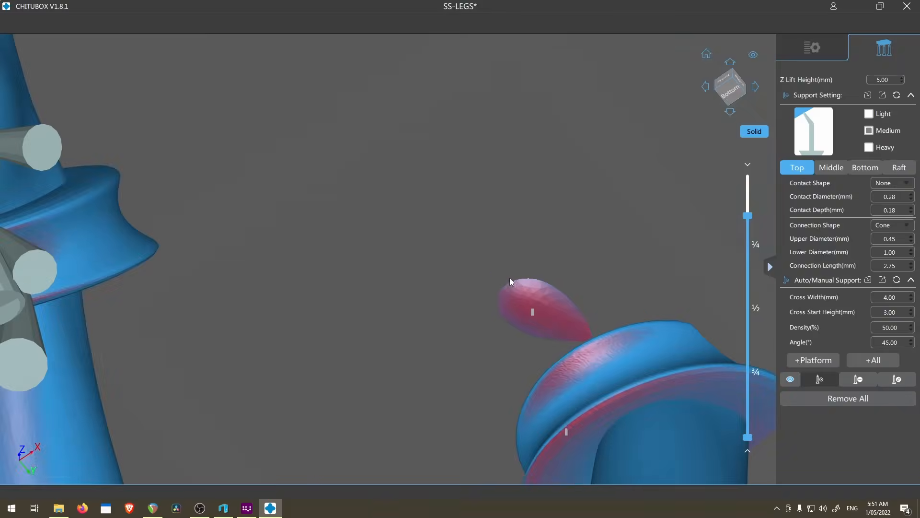
pyautogui.click(526, 313)
pyautogui.click(522, 306)
pyautogui.click(552, 314)
# Step: Place a medium support under the lower edge of the flared rim and check the leg's upper end at layer 1242
pyautogui.scroll(-5, 526, 307)
pyautogui.moveTo(546, 408); pyautogui.dragTo(508, 357, button='right')
pyautogui.scroll(6, 503, 358)
pyautogui.scroll(4, 490, 359)
pyautogui.click(516, 298)
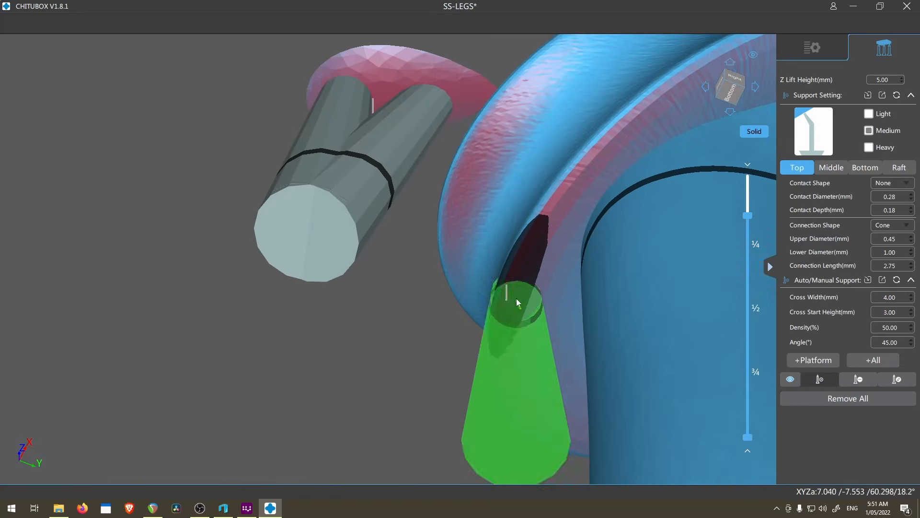
pyautogui.scroll(-6, 518, 299)
pyautogui.scroll(-5, 533, 325)
pyautogui.moveTo(504, 216); pyautogui.dragTo(517, 266, button='right')
pyautogui.scroll(6, 517, 266)
pyautogui.keyDown('shift'); pyautogui.scroll(-10, 535, 331); pyautogui.keyUp('shift')
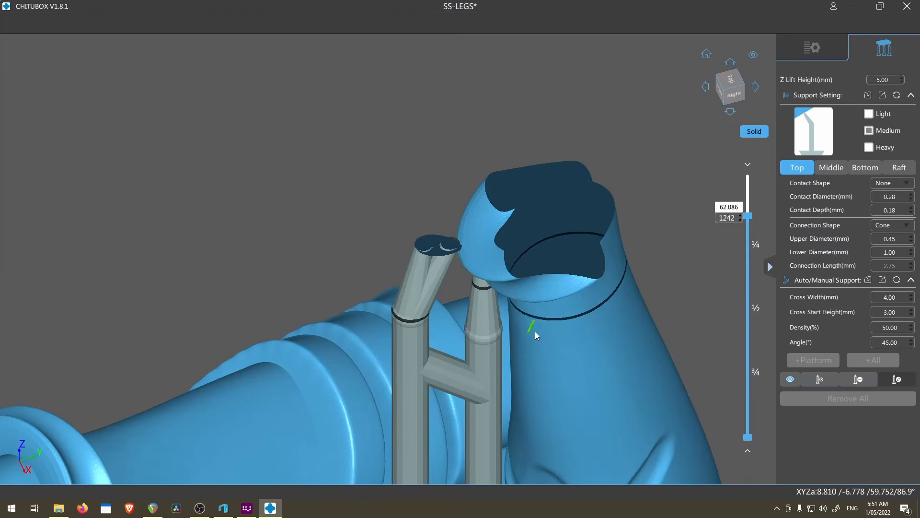
# Step: Switch to light supports with a 0.35 mm upper diameter and a 0.90 mm lower diameter for their tips
pyautogui.keyDown('shift'); pyautogui.scroll(-2, 533, 349); pyautogui.keyUp('shift')
pyautogui.scroll(-5, 537, 341)
pyautogui.moveTo(542, 336); pyautogui.dragTo(585, 330, button='right')
pyautogui.moveTo(561, 336); pyautogui.dragTo(562, 165, button='middle')
pyautogui.moveTo(541, 374); pyautogui.dragTo(393, 86, button='middle')
pyautogui.scroll(3, 393, 192)
pyautogui.click(870, 114)
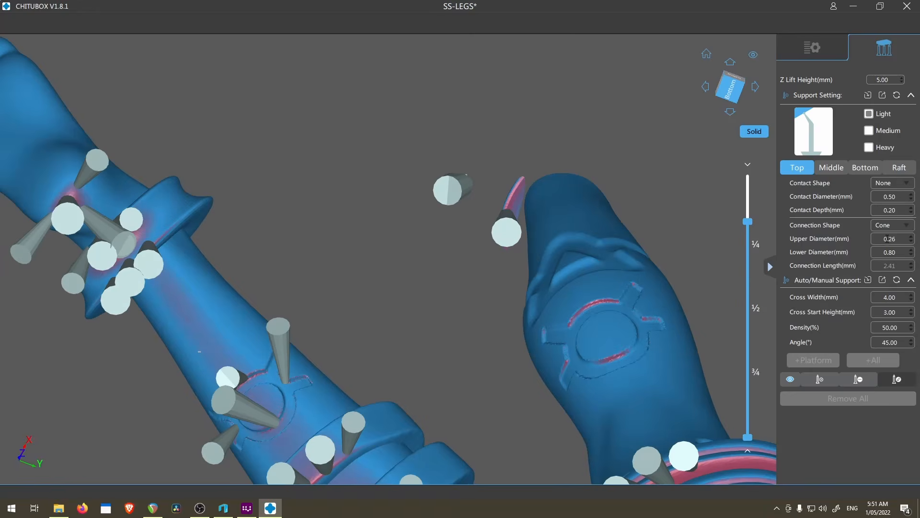
pyautogui.write('0.9')
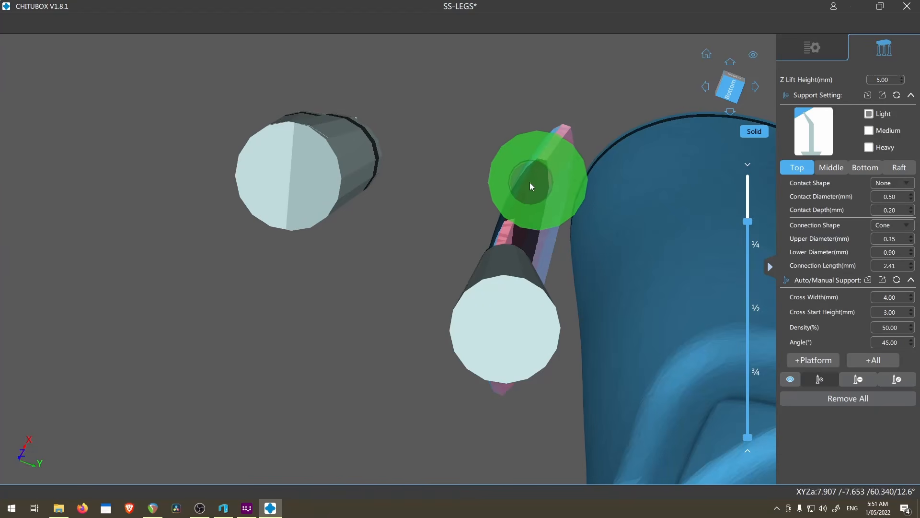
# Step: Place a light support on the underside of the narrow sliver island beside the leg and check it from several sides
pyautogui.click(526, 184)
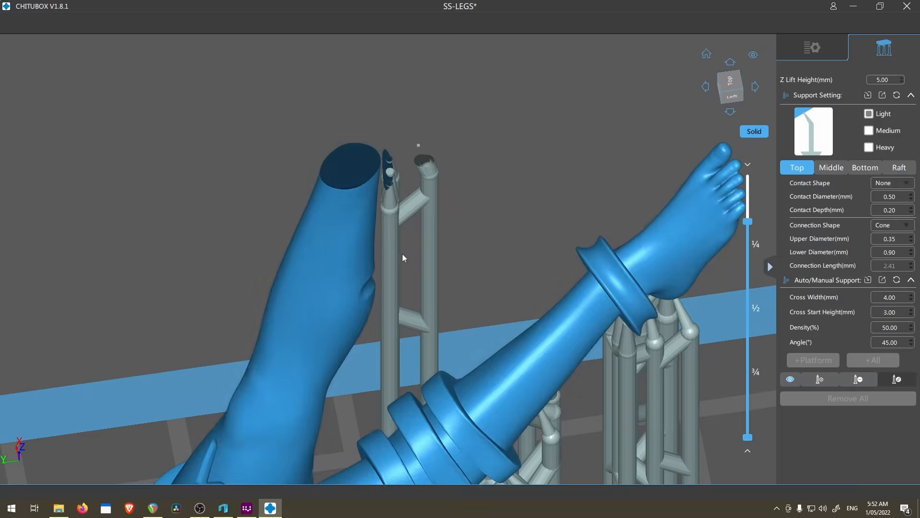
pyautogui.moveTo(398, 256); pyautogui.dragTo(412, 262)
pyautogui.moveTo(412, 262); pyautogui.dragTo(439, 274, button='right')
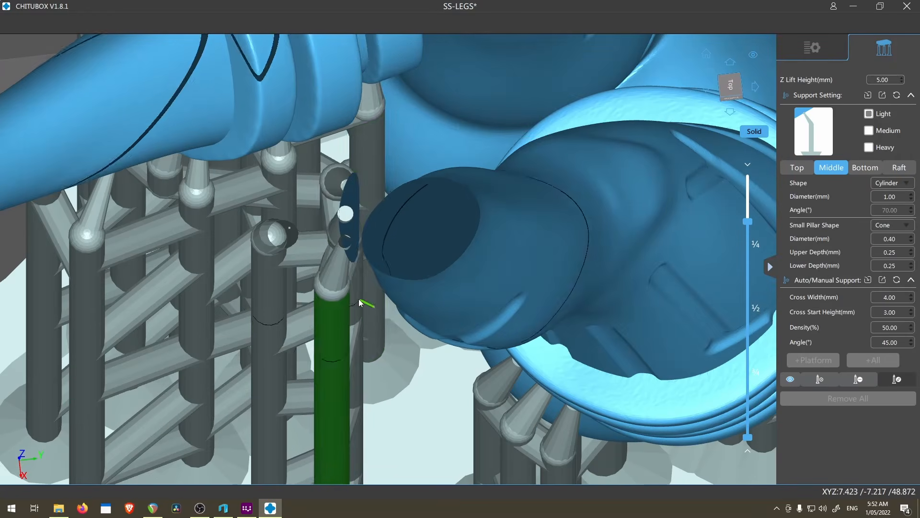
pyautogui.moveTo(335, 307); pyautogui.dragTo(371, 206)
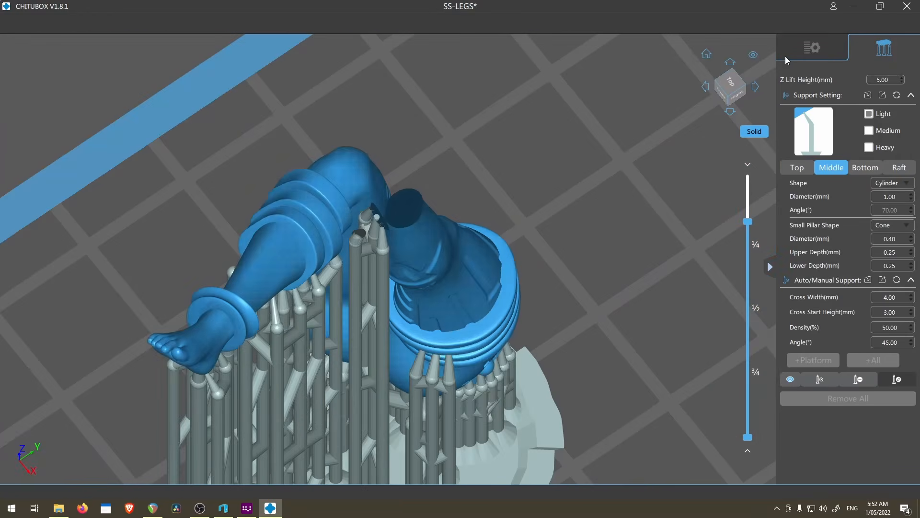
# Step: Leave support editing and save the project as SS-LEGS.chitubox
pyautogui.click(786, 56)
pyautogui.scroll(-5, 524, 205)
pyautogui.moveTo(614, 192); pyautogui.dragTo(347, 191, button='right')
pyautogui.hotkey('ctrl', 's')
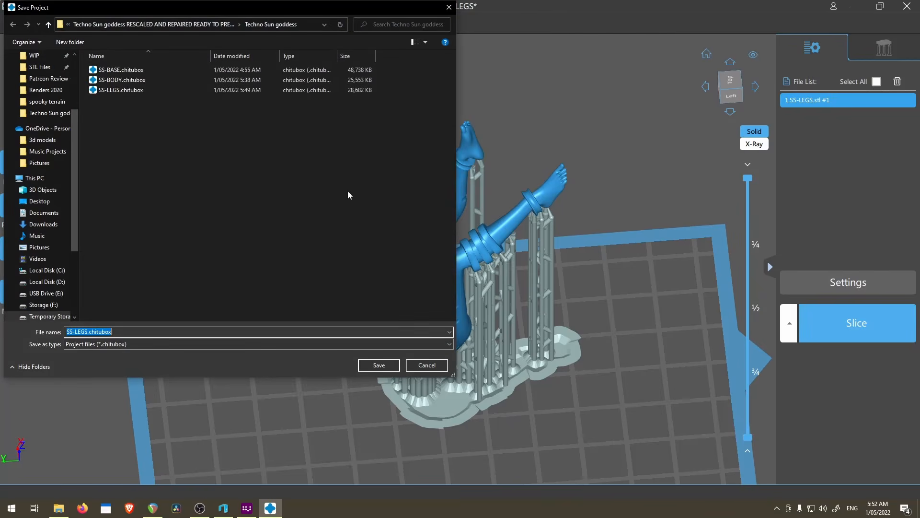
pyautogui.click(379, 366)
# Step: Switch to UVtools, open the sliced _SS-LEGS.pwmx file and detect its printing issues
pyautogui.click(246, 508)
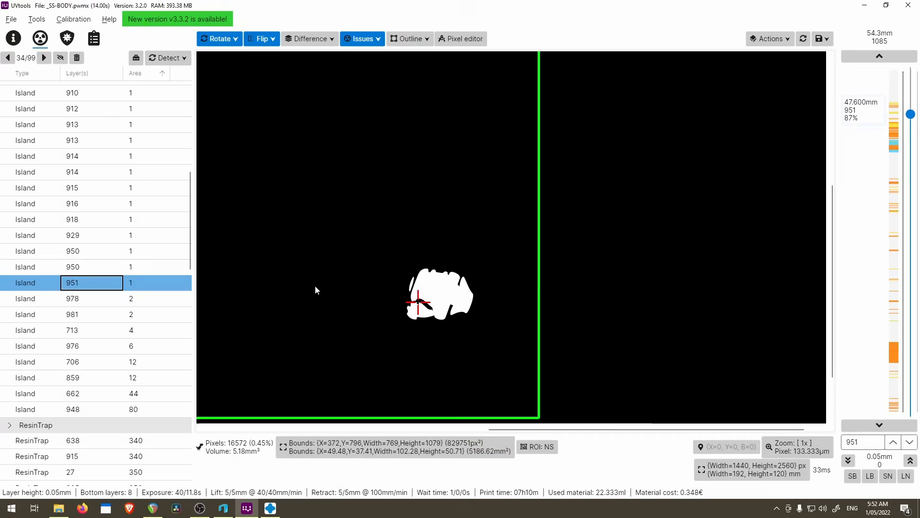
pyautogui.click(11, 19)
pyautogui.click(26, 35)
pyautogui.doubleClick(356, 186)
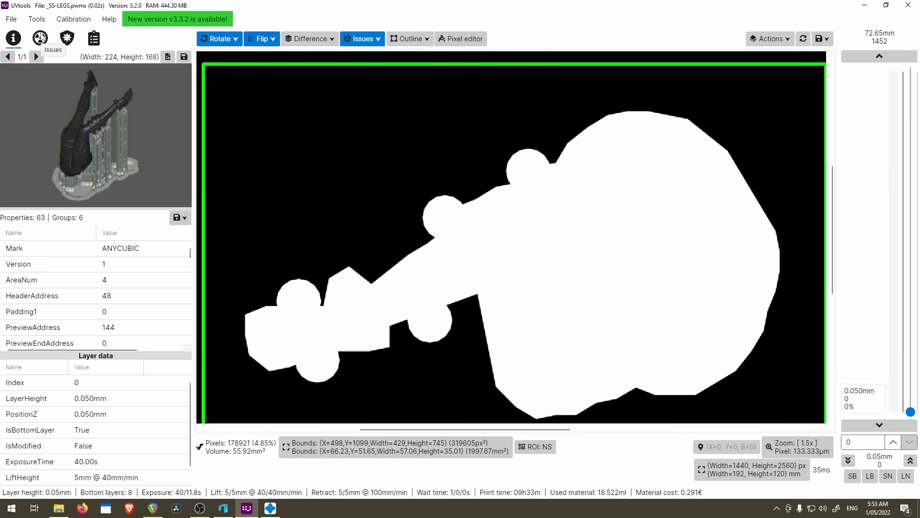
pyautogui.click(40, 37)
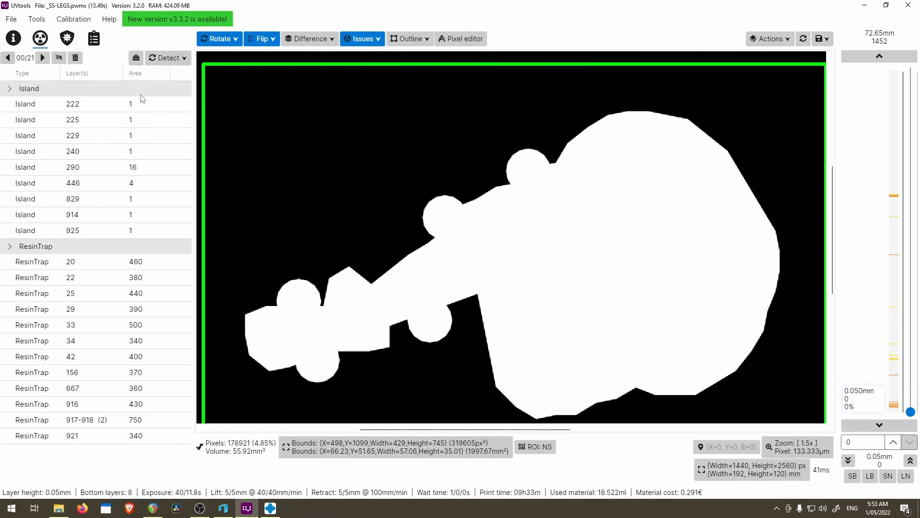
# Step: Sort the detected issues by area and inspect the largest island, at layer 290
pyautogui.click(142, 236)
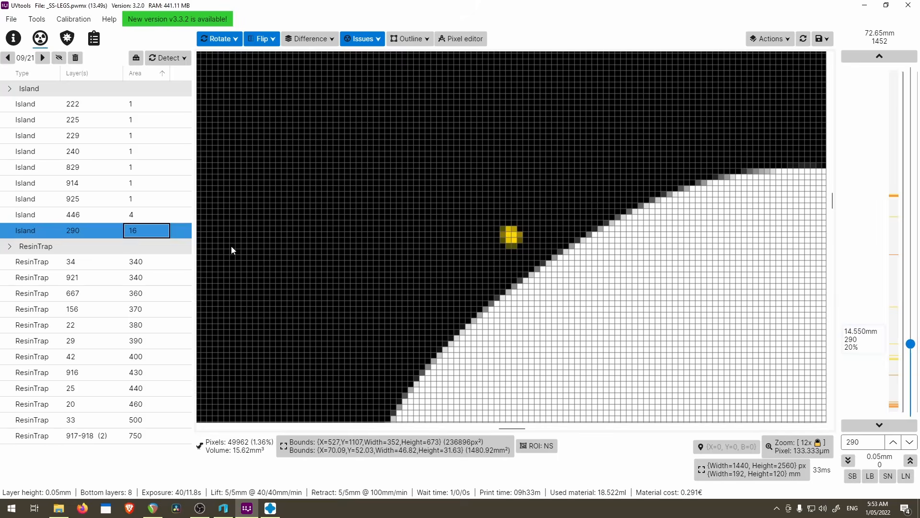
pyautogui.scroll(-5, 535, 258)
pyautogui.scroll(1, 535, 261)
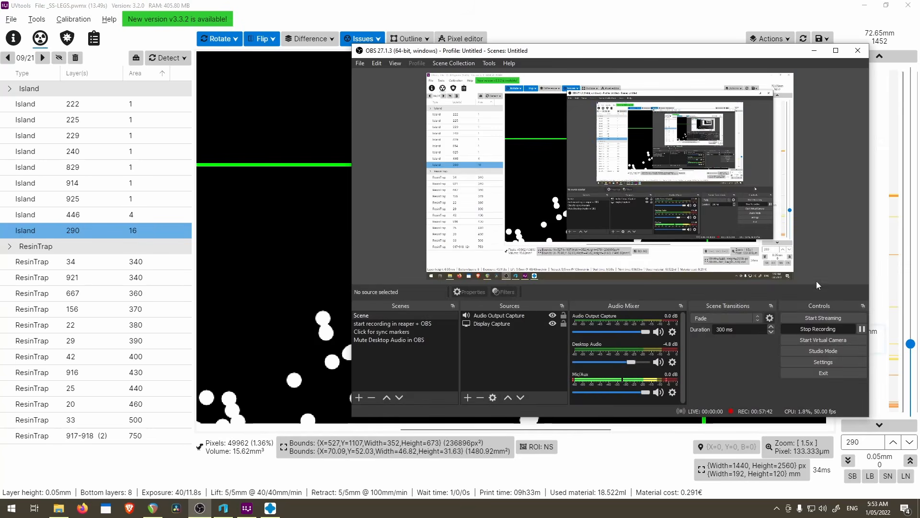
# Step: Switch back to CHITUBOX, return from the slice preview to support editing and lower the layer preview towards layer 290
pyautogui.hotkey('alt', 'Tab')
pyautogui.hotkey('alt', 'Tab')
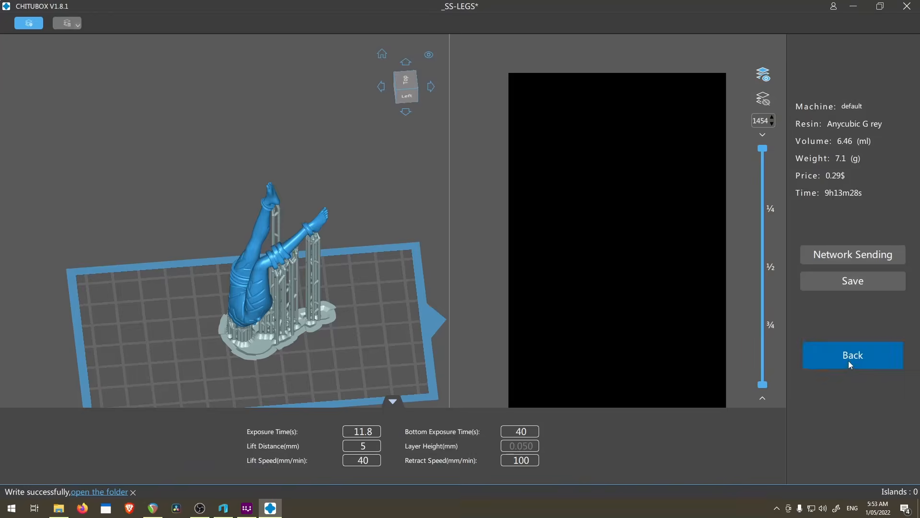
pyautogui.click(848, 361)
pyautogui.click(880, 56)
pyautogui.scroll(2, 657, 259)
pyautogui.moveTo(748, 178); pyautogui.dragTo(752, 398)
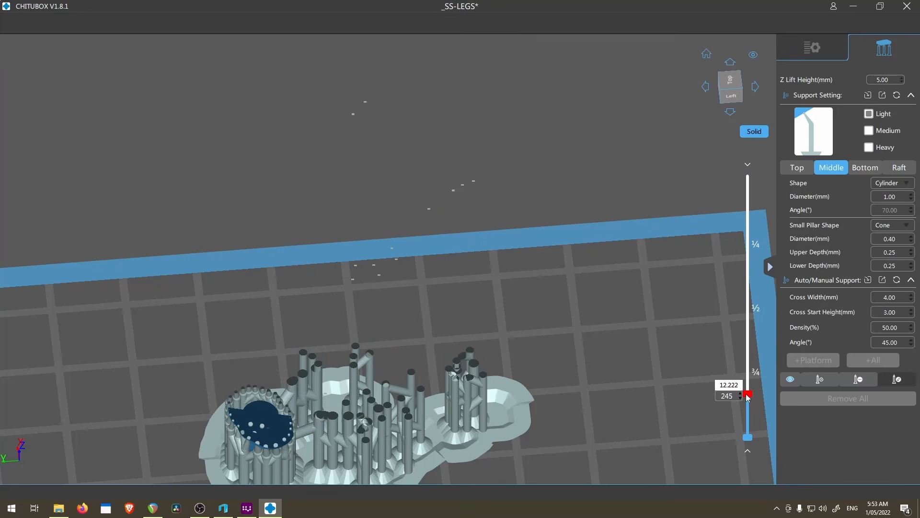
pyautogui.scroll(2, 361, 267)
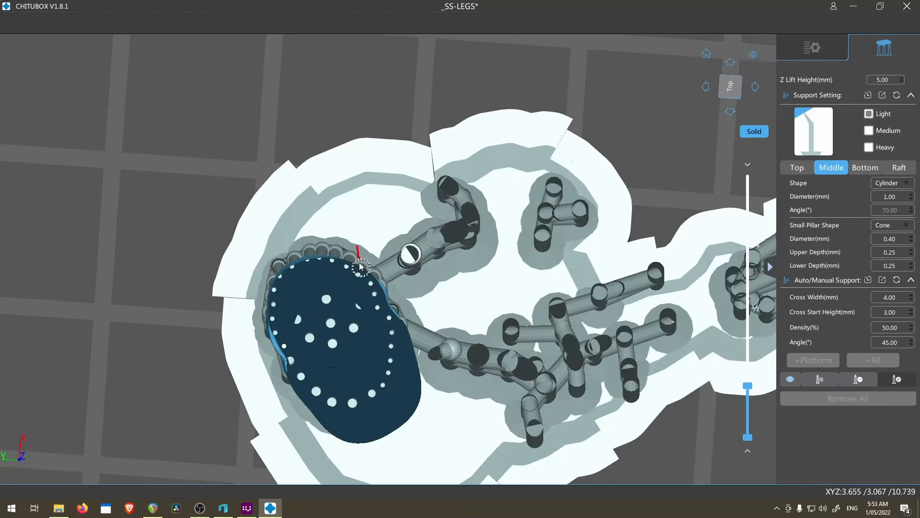
# Step: Place a light support under the tiny round island just outside the curved edge of the hips
pyautogui.scroll(5, 361, 267)
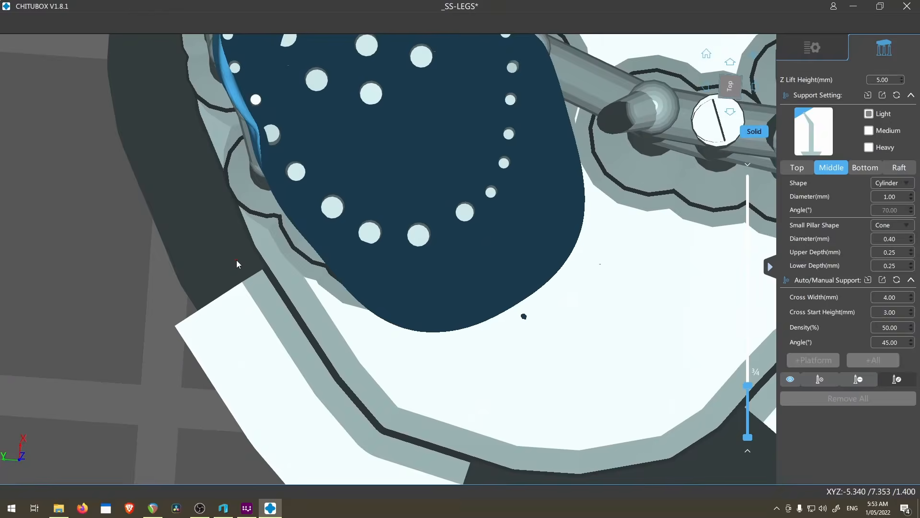
pyautogui.moveTo(237, 260); pyautogui.dragTo(634, 137)
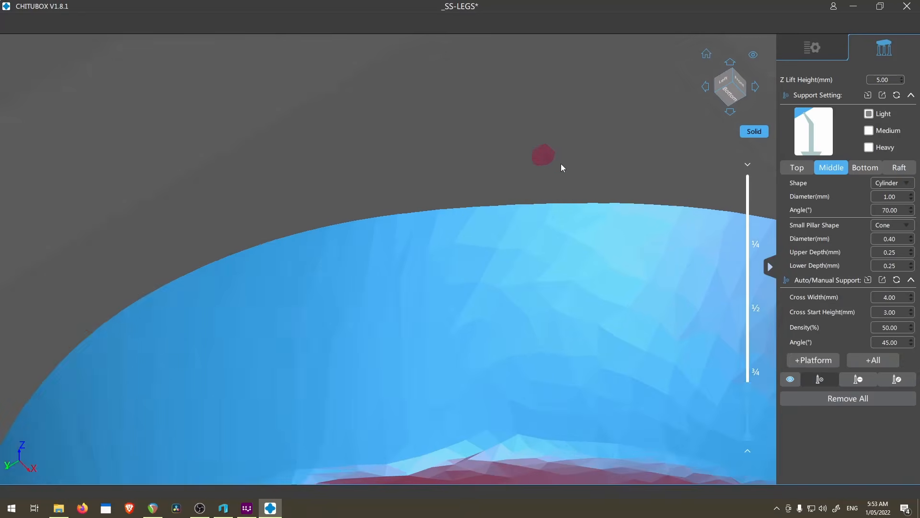
pyautogui.click(543, 157)
pyautogui.scroll(-5, 528, 224)
pyautogui.moveTo(572, 282); pyautogui.dragTo(617, 331)
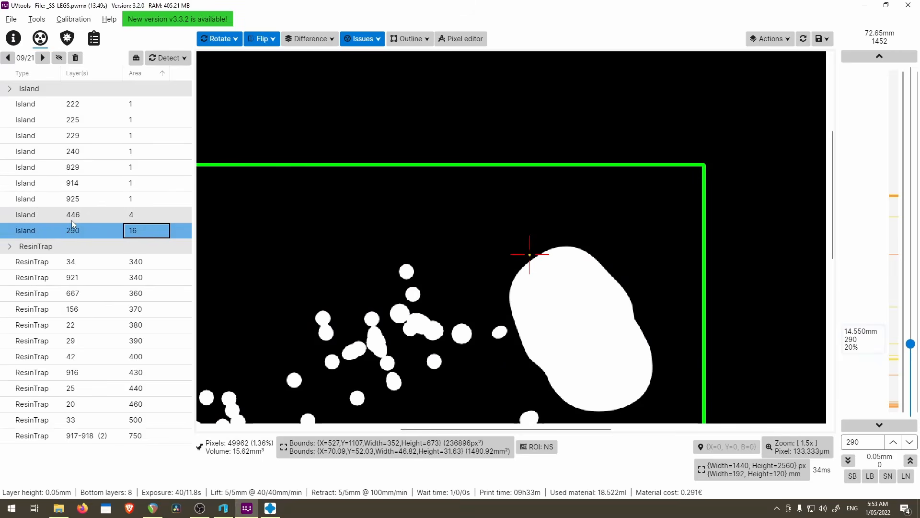
# Step: Switch to UVtools and inspect the island at layer 446 along the edge of the thigh
pyautogui.click(71, 220)
pyautogui.scroll(-9, 466, 259)
pyautogui.scroll(5, 463, 260)
pyautogui.scroll(4, 509, 247)
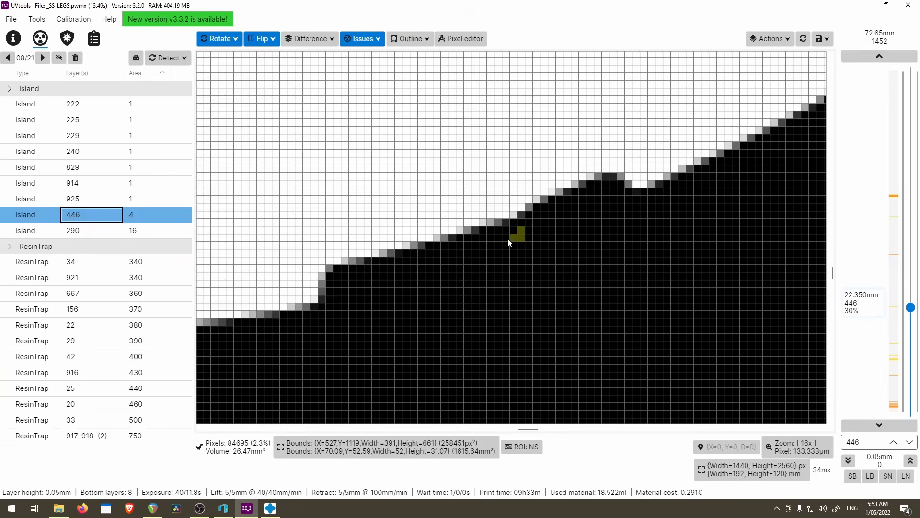
pyautogui.scroll(-6, 511, 294)
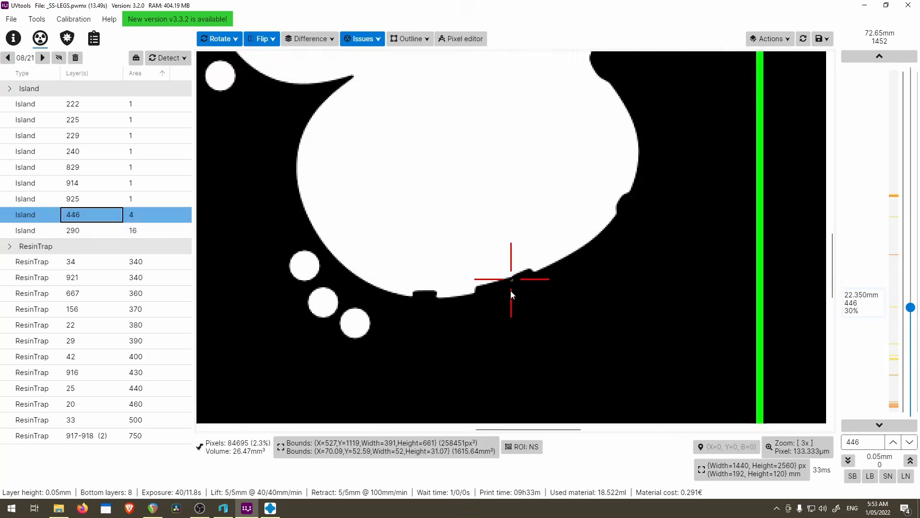
# Step: Switch back to CHITUBOX and step through the layers around 450 to examine the raised panel edges on the thigh
pyautogui.hotkey('alt', 'Tab')
pyautogui.moveTo(751, 386); pyautogui.dragTo(747, 341)
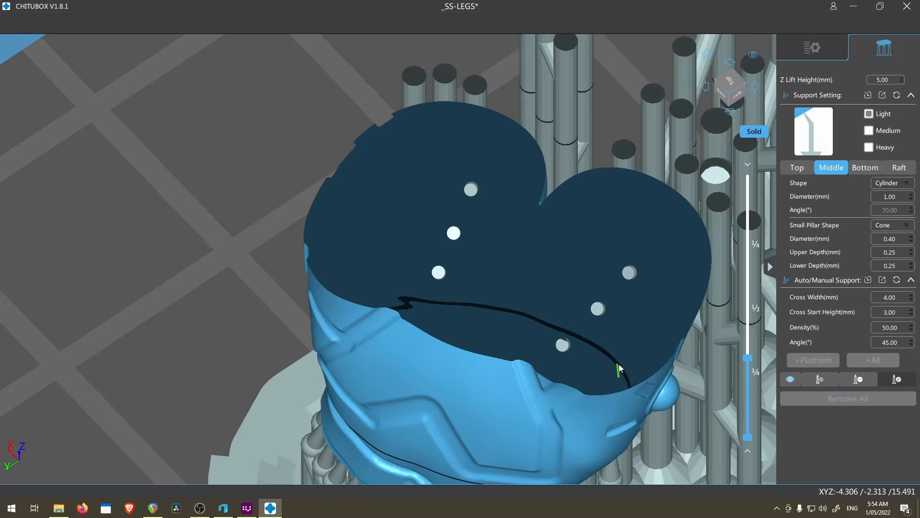
pyautogui.moveTo(619, 364); pyautogui.dragTo(625, 369, button='right')
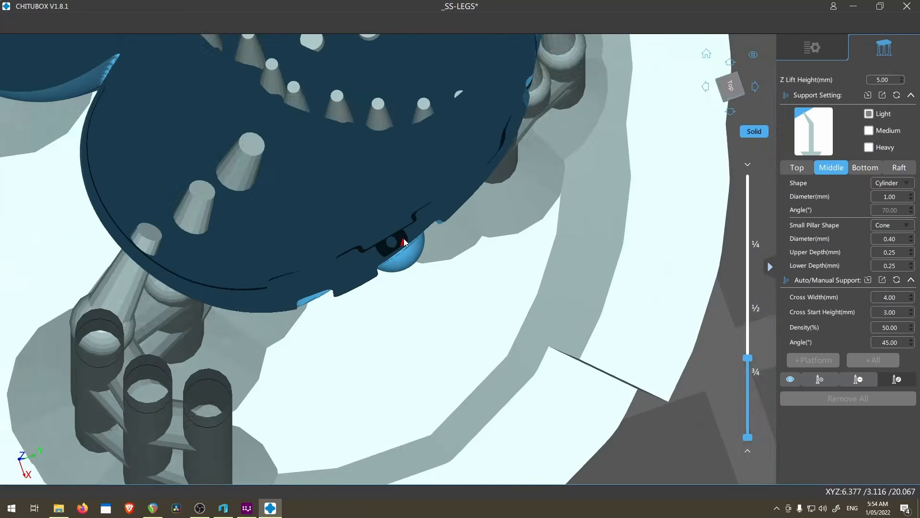
pyautogui.scroll(5, 405, 243)
pyautogui.press('Up')
pyautogui.press('Up')
pyautogui.press('Down')
pyautogui.press('Down')
pyautogui.press('Up')
pyautogui.press('Up')
pyautogui.press('Down')
pyautogui.scroll(-8, 499, 266)
pyautogui.moveTo(499, 265); pyautogui.dragTo(513, 188, button='right')
pyautogui.scroll(10, 516, 246)
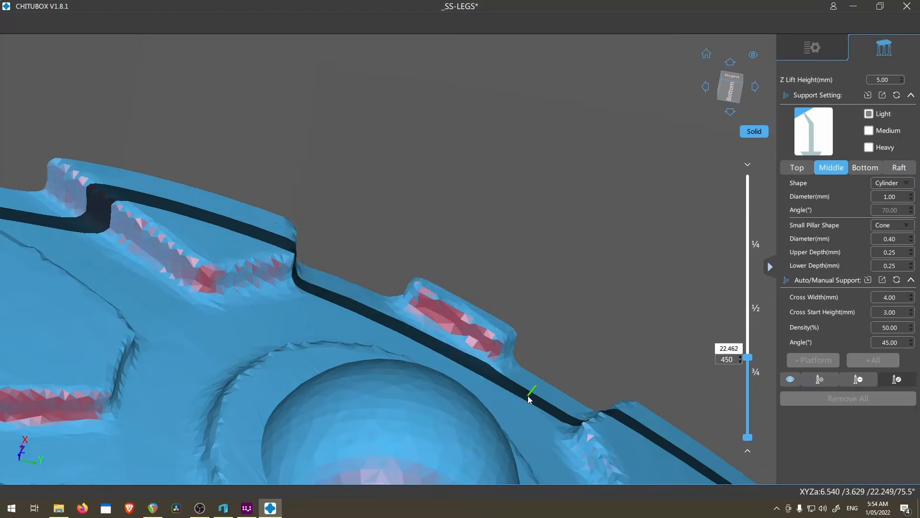
# Step: Examine the raised detail on the underside of the bent leg and its supports while stepping through nearby layers
pyautogui.scroll(-10, 529, 397)
pyautogui.moveTo(479, 398); pyautogui.dragTo(478, 317, button='right')
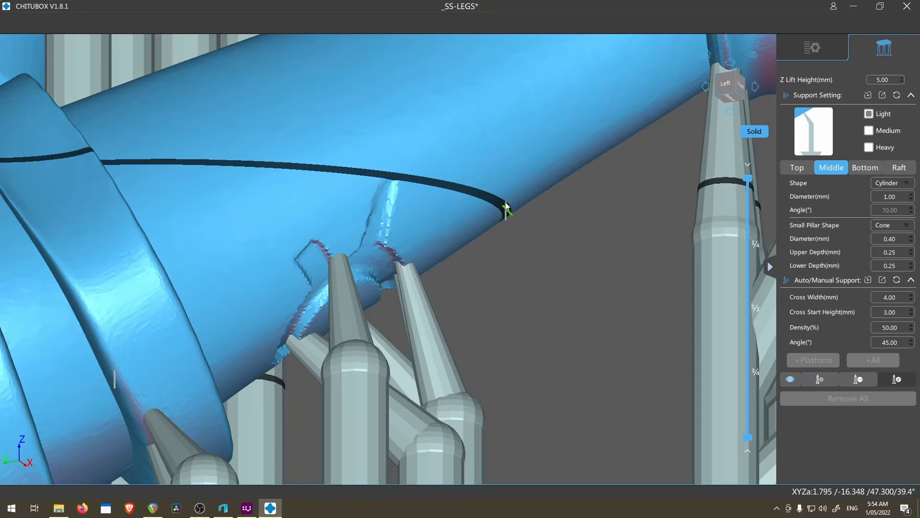
pyautogui.press('Up')
pyautogui.press('Up')
pyautogui.press('Down')
pyautogui.press('Down')
pyautogui.scroll(-15, 510, 197)
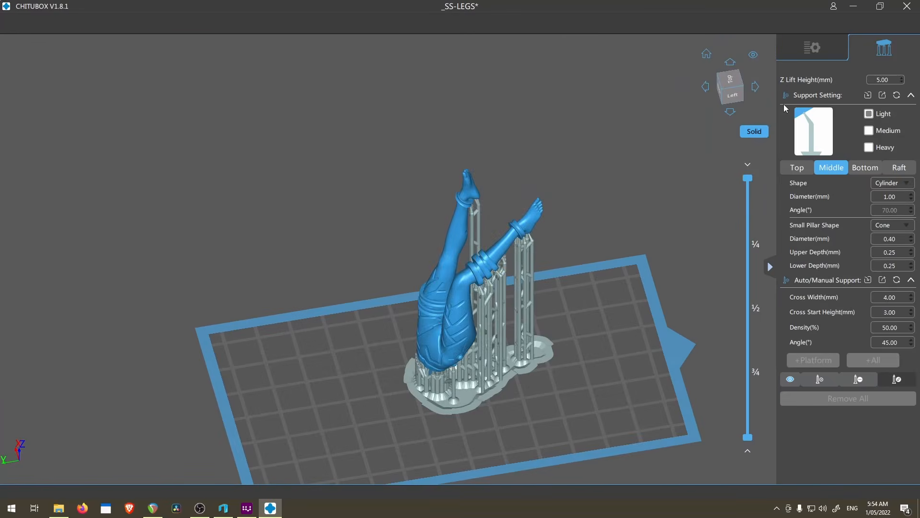
# Step: Save the supported legs project and restart CHITUBOX with an empty project
pyautogui.click(812, 47)
pyautogui.click(97, 28)
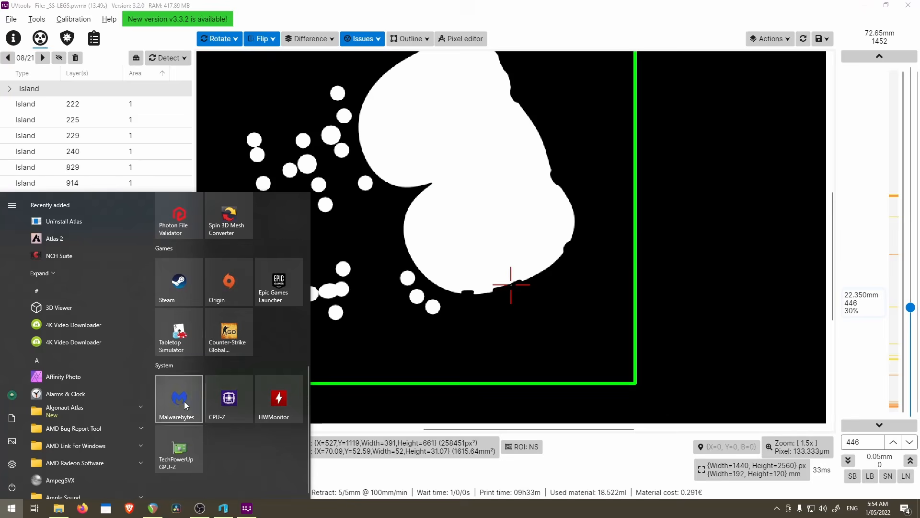
pyautogui.scroll(5, 184, 401)
pyautogui.click(205, 366)
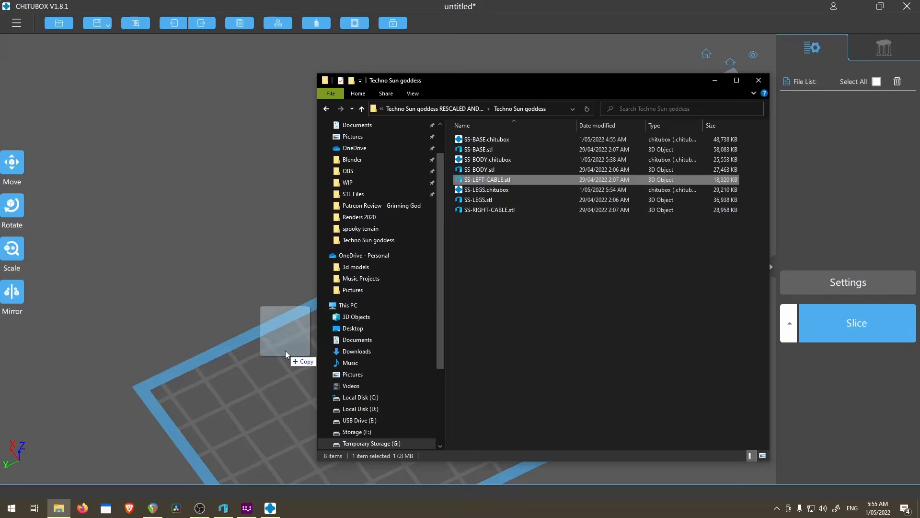
# Step: Import SS-LEFT-CABLE.stl onto the build plate and view the cable from the side and above
pyautogui.moveTo(287, 353); pyautogui.dragTo(404, 409)
pyautogui.moveTo(524, 401); pyautogui.dragTo(488, 376, button='right')
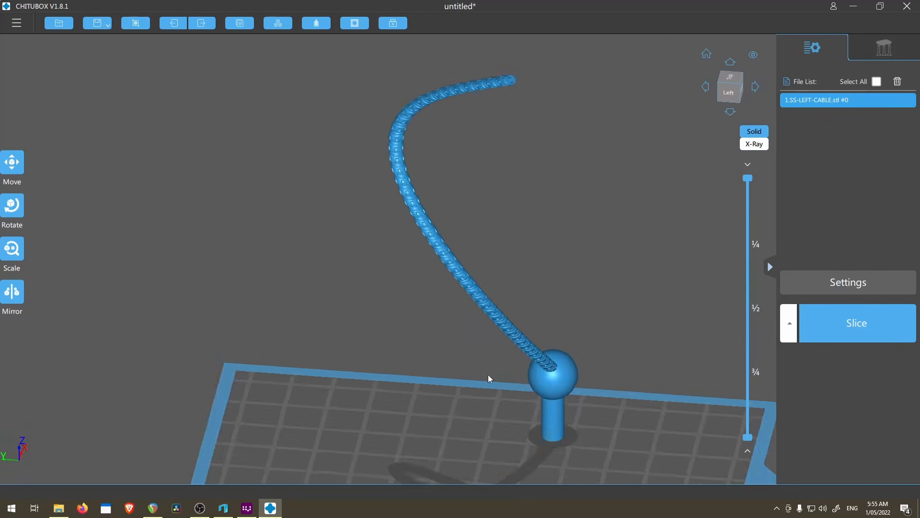
pyautogui.scroll(5, 466, 333)
pyautogui.moveTo(501, 305)
pyautogui.mouseDown(button='right')
pyautogui.moveTo(510, 239)
pyautogui.moveTo(566, 315)
pyautogui.moveTo(600, 337)
pyautogui.moveTo(510, 317)
pyautogui.mouseUp(button='right')
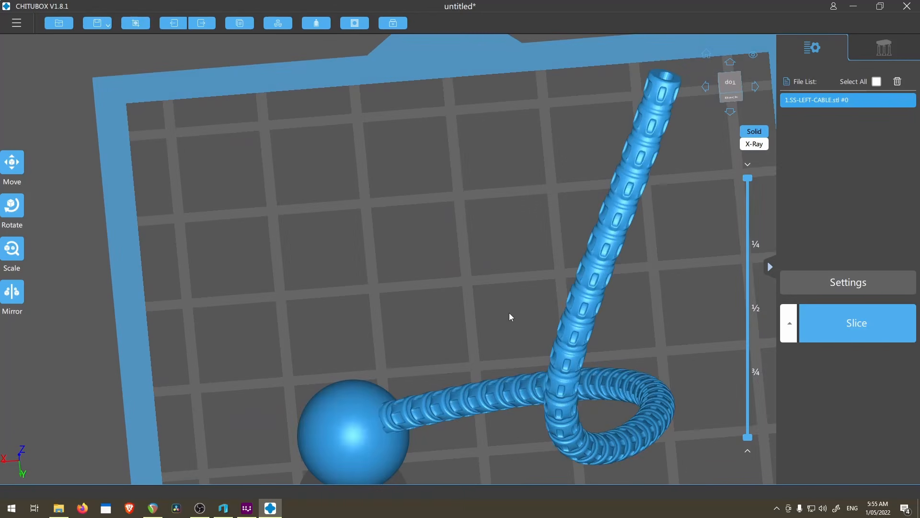
# Step: Lower the layer preview to layer 489 and step up past layer 687 to examine the cable's lower stretch
pyautogui.moveTo(758, 184); pyautogui.dragTo(758, 371)
pyautogui.scroll(5, 582, 404)
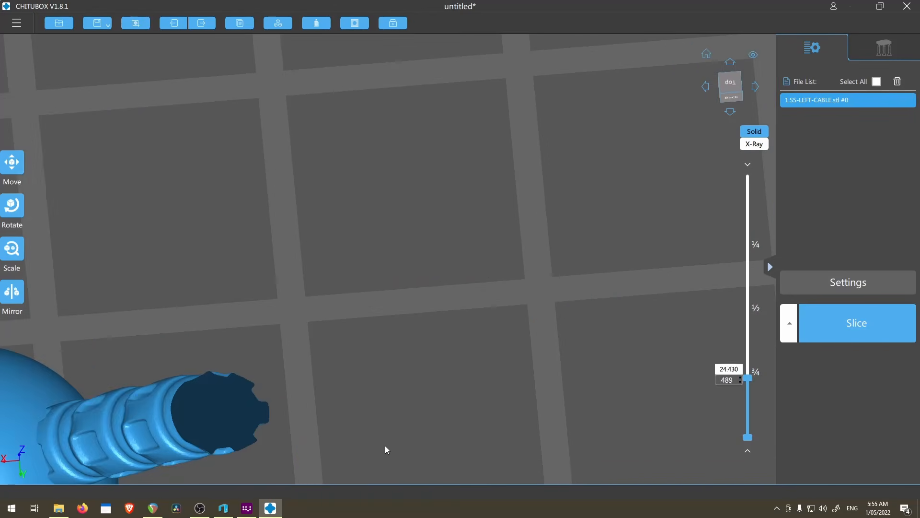
pyautogui.press('Up')
pyautogui.press('Up')
pyautogui.press('Up')
pyautogui.press('Up')
pyautogui.press('Up')
pyautogui.press('Up')
pyautogui.press('Up')
pyautogui.press('Up')
pyautogui.press('Up')
pyautogui.press('Up')
pyautogui.press('Up')
pyautogui.press('Up')
pyautogui.press('Up')
pyautogui.press('Up')
pyautogui.press('Up')
pyautogui.press('Up')
pyautogui.press('Up')
pyautogui.press('Up')
pyautogui.press('Up')
pyautogui.press('Up')
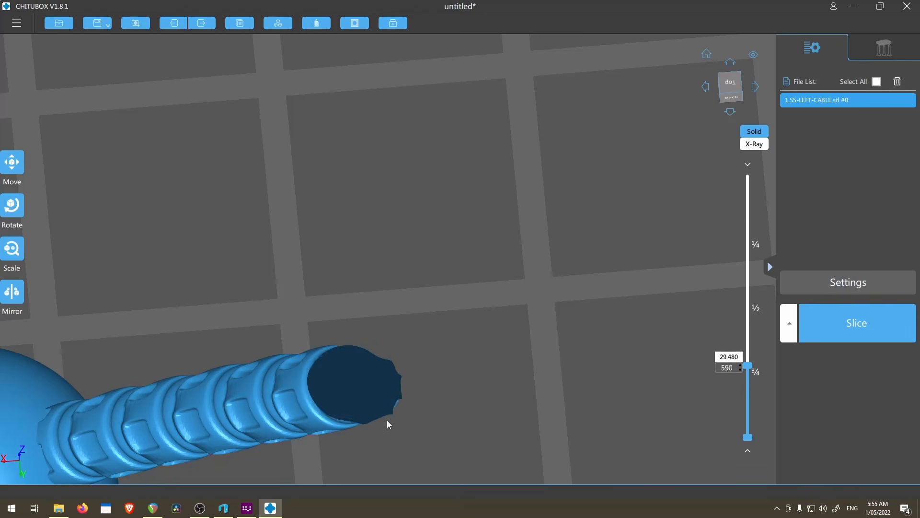
pyautogui.press('Up')
pyautogui.press('Up')
pyautogui.press('Up')
pyautogui.press('Up')
pyautogui.press('Up')
pyautogui.press('Up')
pyautogui.press('Up')
pyautogui.press('Up')
pyautogui.press('Up')
pyautogui.press('Up')
pyautogui.press('Up')
pyautogui.press('Up')
pyautogui.press('Up')
pyautogui.press('Up')
pyautogui.press('Up')
pyautogui.press('Up')
pyautogui.press('Up')
pyautogui.press('Up')
pyautogui.press('Up')
pyautogui.press('Up')
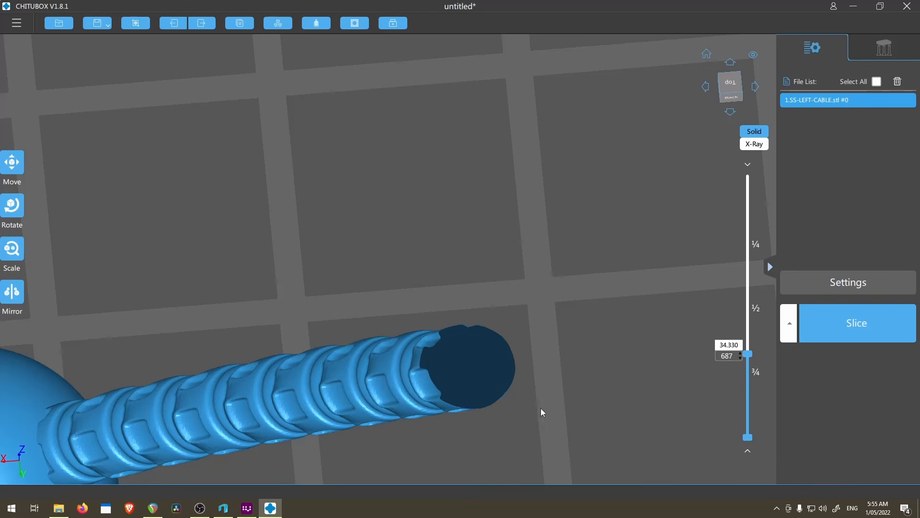
pyautogui.press('Up')
pyautogui.press('Up')
pyautogui.press('Up')
pyautogui.press('Up')
pyautogui.press('Up')
pyautogui.press('Up')
pyautogui.press('Up')
pyautogui.press('Up')
pyautogui.press('Up')
pyautogui.press('Up')
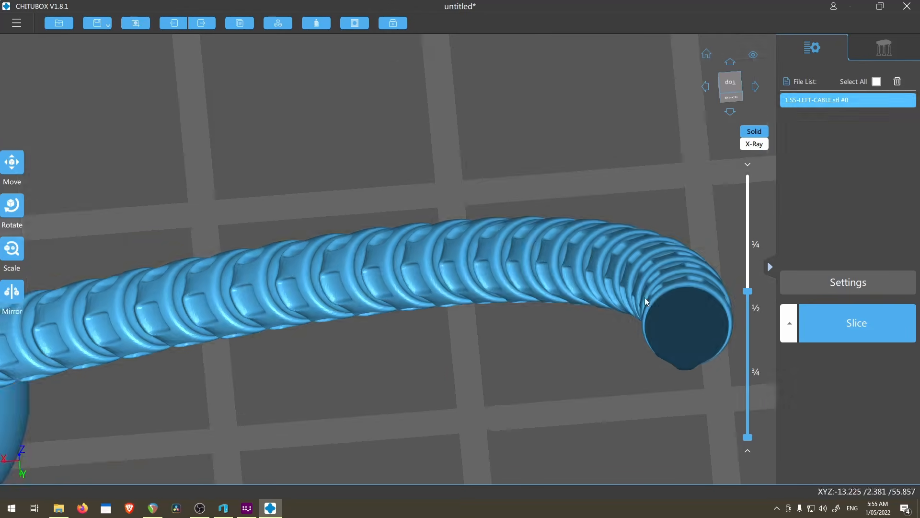
# Step: Step the layer preview from layer 1201 up to 1295 to examine the cross-section where the cable bends
pyautogui.moveTo(645, 297); pyautogui.dragTo(603, 296)
pyautogui.scroll(4, 596, 296)
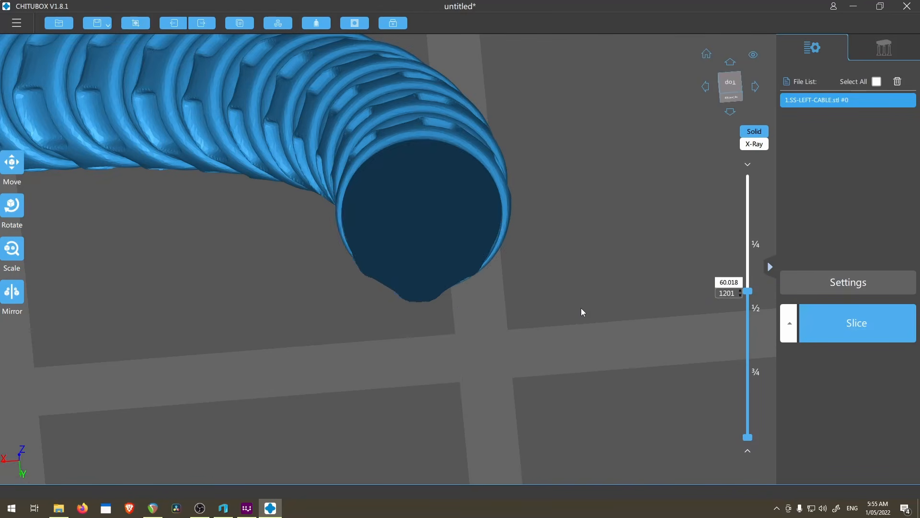
pyautogui.press('Up')
pyautogui.press('Up')
pyautogui.press('Up')
pyautogui.press('Up')
pyautogui.press('Up')
pyautogui.press('Up')
pyautogui.press('Up')
pyautogui.press('Up')
pyautogui.press('Up')
pyautogui.press('Up')
pyautogui.press('Up')
pyautogui.press('Up')
pyautogui.press('Up')
pyautogui.press('Up')
pyautogui.press('Up')
pyautogui.press('Up')
pyautogui.press('Up')
pyautogui.press('Up')
pyautogui.press('Up')
pyautogui.press('Up')
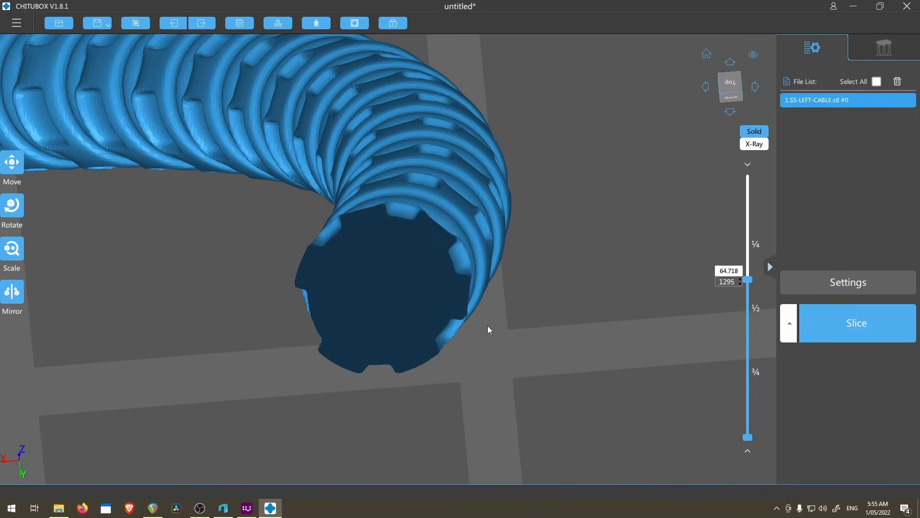
# Step: Step the layer preview from layer 1295 up past 1381 and raise it towards the cable's upper end to examine the cross-sections
pyautogui.press('Up')
pyautogui.press('Up')
pyautogui.press('Up')
pyautogui.press('Up')
pyautogui.press('Up')
pyautogui.press('Up')
pyautogui.press('Up')
pyautogui.press('Up')
pyautogui.press('Up')
pyautogui.press('Up')
pyautogui.press('Up')
pyautogui.press('Up')
pyautogui.press('Up')
pyautogui.press('Up')
pyautogui.press('Up')
pyautogui.press('Up')
pyautogui.press('Up')
pyautogui.press('Up')
pyautogui.press('Up')
pyautogui.press('Up')
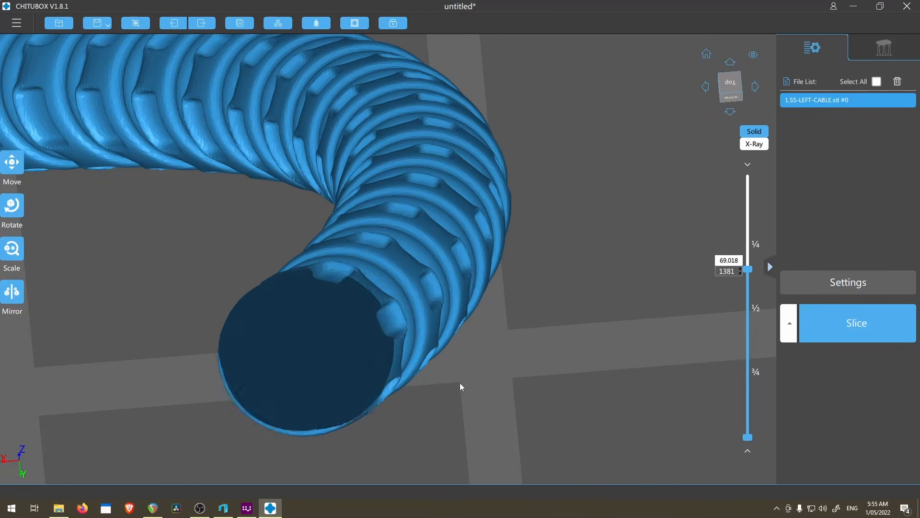
pyautogui.moveTo(748, 276); pyautogui.dragTo(757, 212)
pyautogui.scroll(-12, 473, 260)
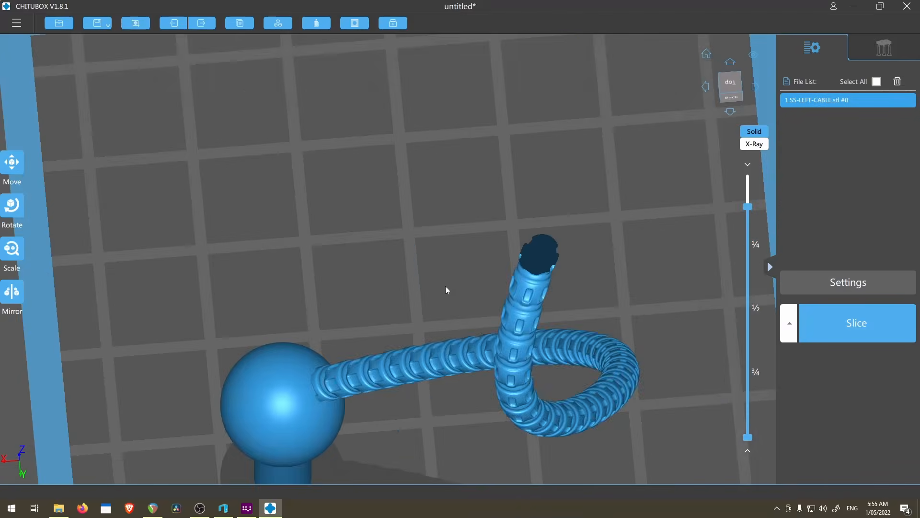
pyautogui.moveTo(464, 319); pyautogui.dragTo(509, 277, button='right')
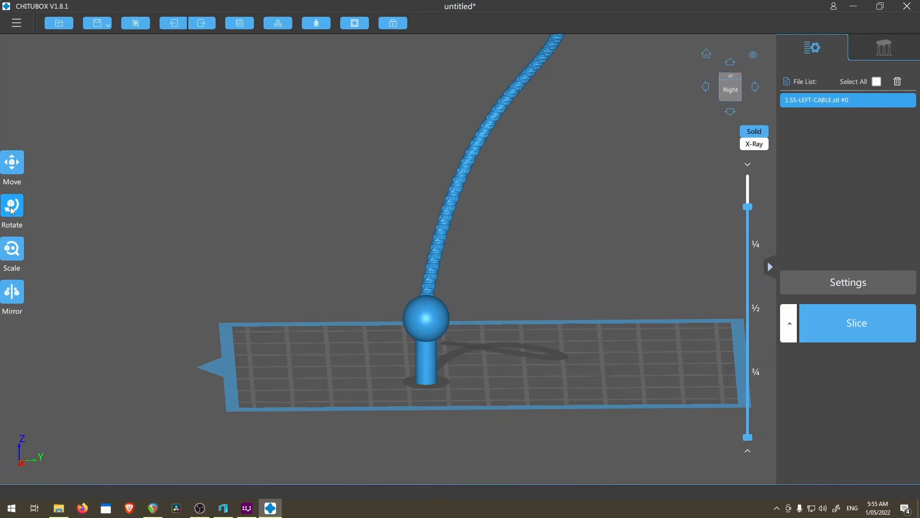
# Step: Rotate the cable to 26° about Y and adjust its tilt slightly about X
pyautogui.click(12, 206)
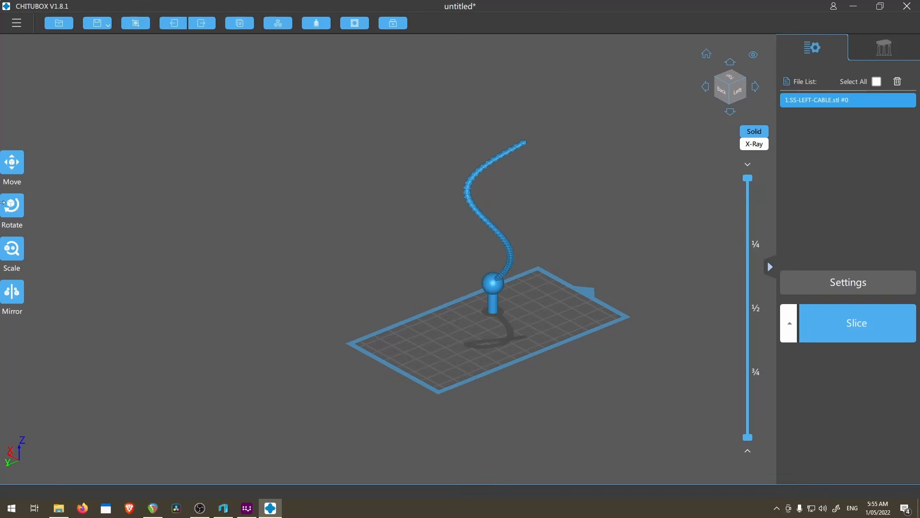
pyautogui.click(12, 206)
pyautogui.moveTo(529, 357); pyautogui.dragTo(526, 322, button='right')
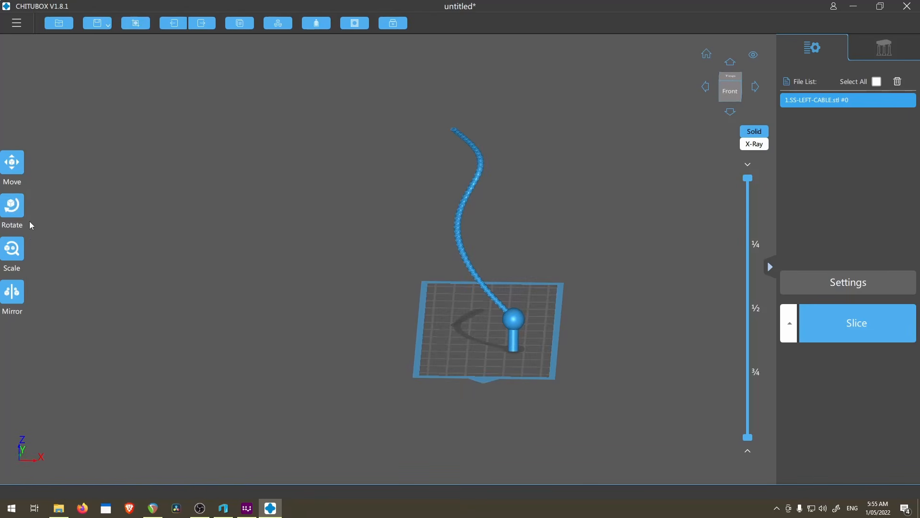
pyautogui.click(14, 211)
pyautogui.moveTo(534, 232); pyautogui.dragTo(534, 235)
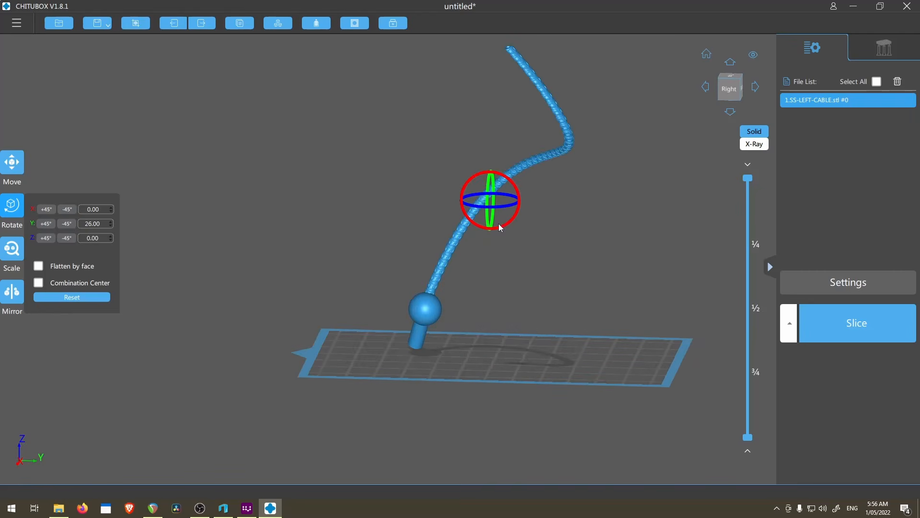
pyautogui.moveTo(469, 223); pyautogui.dragTo(472, 223)
# Step: Move the layer preview between layers 2040 and 2019 to examine the cross-section near the tilted cable's upper end
pyautogui.moveTo(490, 311); pyautogui.dragTo(550, 271, button='right')
pyautogui.scroll(10, 350, 390)
pyautogui.keyDown('shift'); pyautogui.scroll(-15, 384, 378); pyautogui.keyUp('shift')
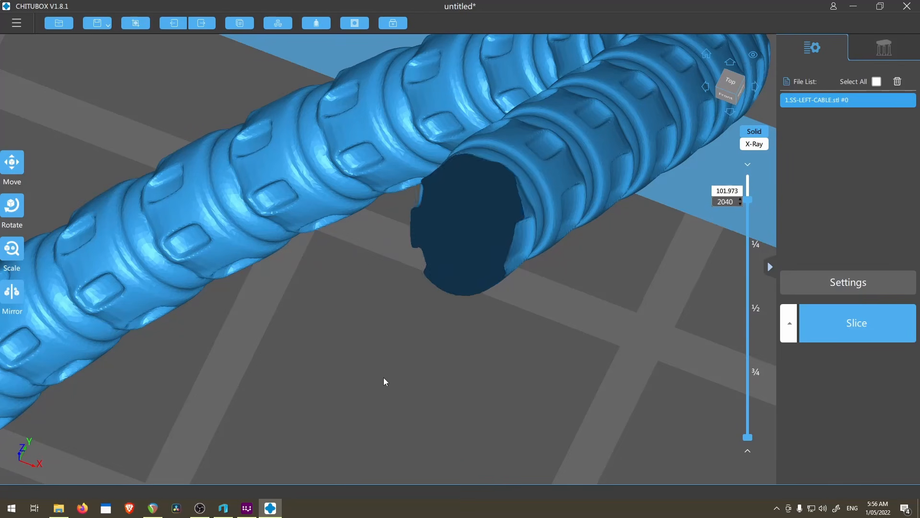
pyautogui.keyDown('shift'); pyautogui.scroll(2, 384, 378); pyautogui.keyUp('shift')
pyautogui.keyDown('shift'); pyautogui.scroll(7, 384, 381); pyautogui.keyUp('shift')
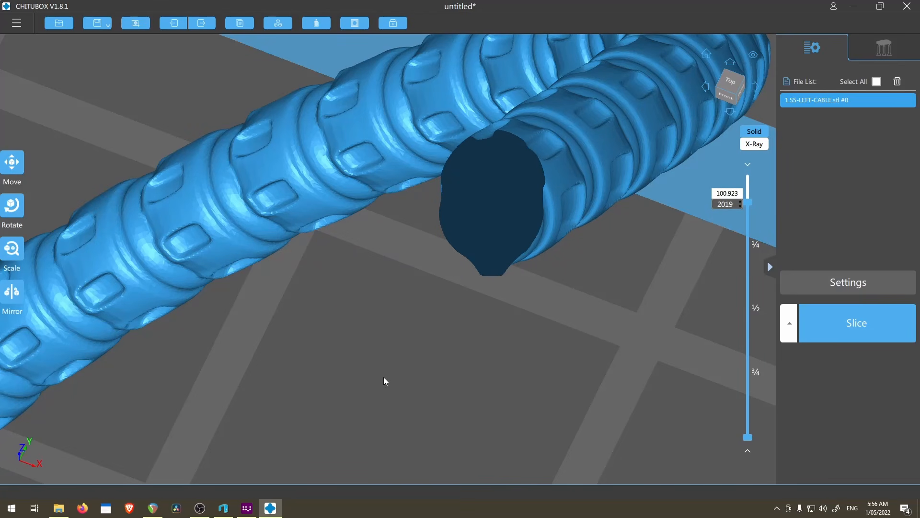
pyautogui.keyDown('shift'); pyautogui.scroll(-8, 517, 281); pyautogui.keyUp('shift')
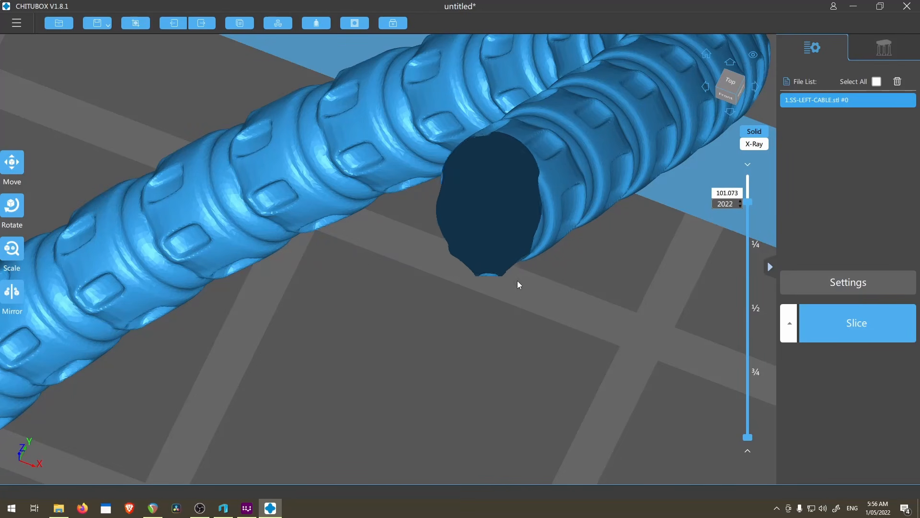
# Step: Examine the ribs and raised pads on both sides of the cable for downward-facing edges
pyautogui.scroll(-5, 535, 246)
pyautogui.moveTo(535, 246); pyautogui.dragTo(569, 252, button='right')
pyautogui.scroll(8, 444, 185)
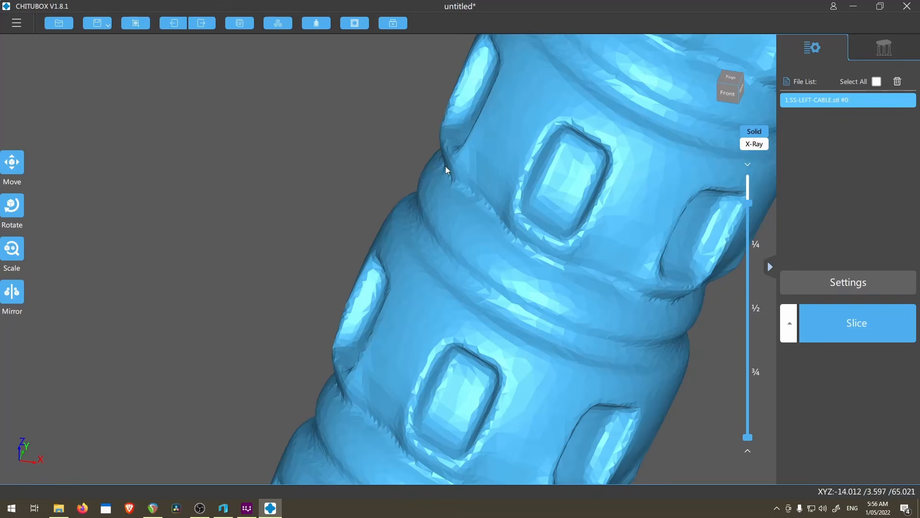
pyautogui.moveTo(339, 145); pyautogui.dragTo(416, 216, button='middle')
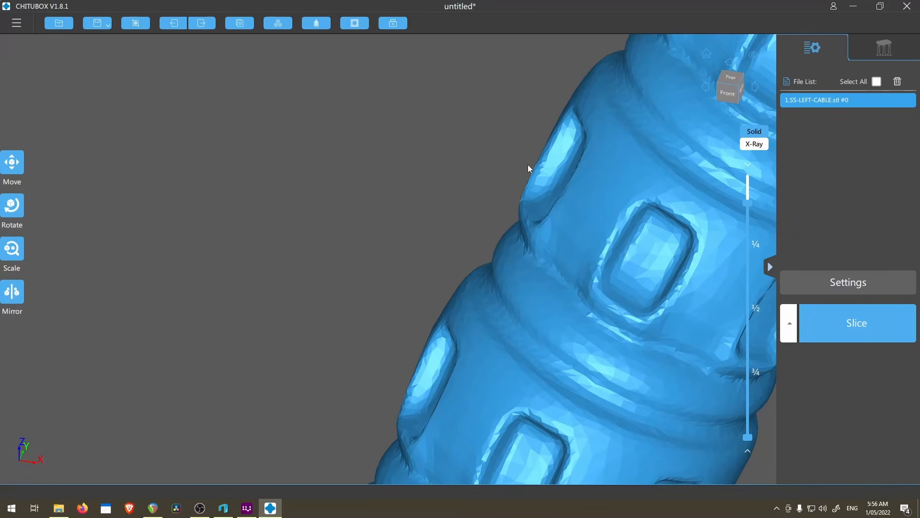
pyautogui.scroll(-6, 500, 238)
pyautogui.moveTo(600, 263); pyautogui.dragTo(615, 247, button='right')
pyautogui.scroll(-3, 603, 251)
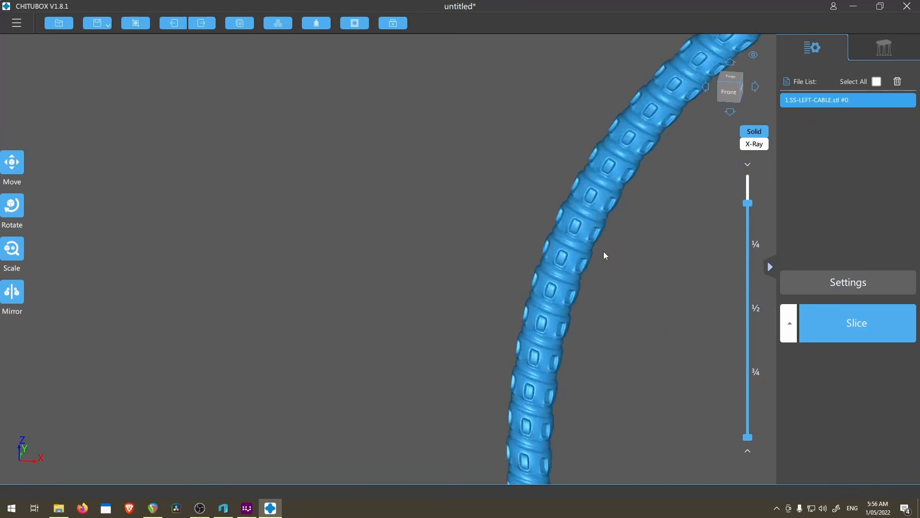
pyautogui.scroll(8, 575, 192)
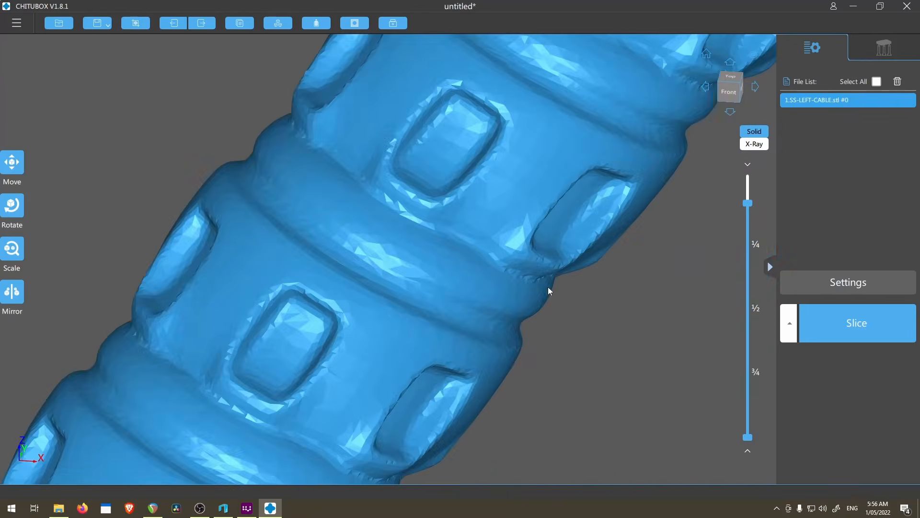
pyautogui.moveTo(660, 256); pyautogui.dragTo(584, 252, button='middle')
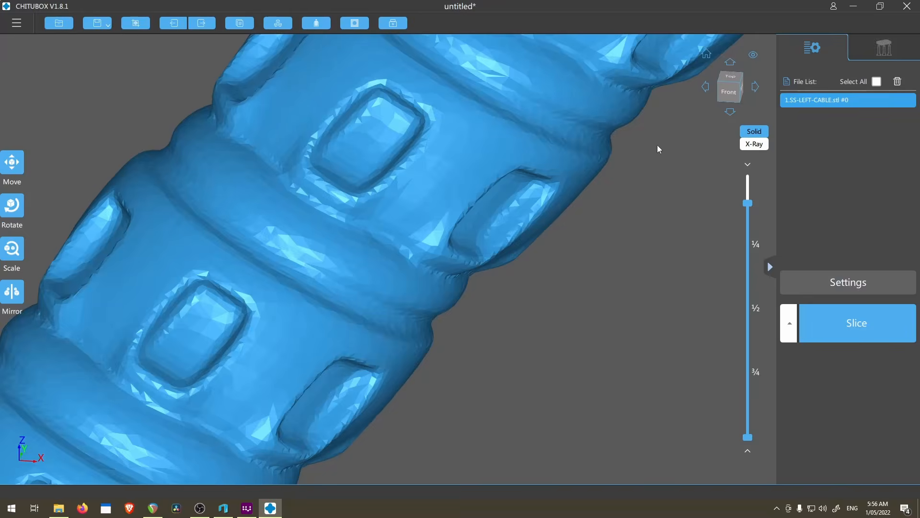
pyautogui.scroll(-6, 634, 199)
pyautogui.moveTo(584, 225); pyautogui.dragTo(535, 256, button='right')
pyautogui.scroll(-6, 536, 237)
# Step: Lower the layer preview to the cable's bend and step through to layer 1552 to examine the cross-section's outer edge
pyautogui.scroll(9, 535, 256)
pyautogui.moveTo(748, 203); pyautogui.dragTo(751, 257)
pyautogui.press('Down')
pyautogui.press('Down')
pyautogui.press('Down')
pyautogui.press('Down')
pyautogui.press('Down')
pyautogui.press('Down')
pyautogui.press('Down')
pyautogui.press('Down')
pyautogui.press('Down')
pyautogui.press('Down')
pyautogui.press('Down')
pyautogui.press('Down')
pyautogui.press('Down')
pyautogui.press('Down')
pyautogui.press('Down')
pyautogui.scroll(4, 444, 265)
pyautogui.press('Up')
pyautogui.press('Up')
pyautogui.press('Up')
pyautogui.press('Up')
pyautogui.press('Up')
pyautogui.press('Up')
pyautogui.press('Up')
pyautogui.press('Up')
pyautogui.press('Up')
pyautogui.press('Up')
pyautogui.press('Up')
pyautogui.press('Up')
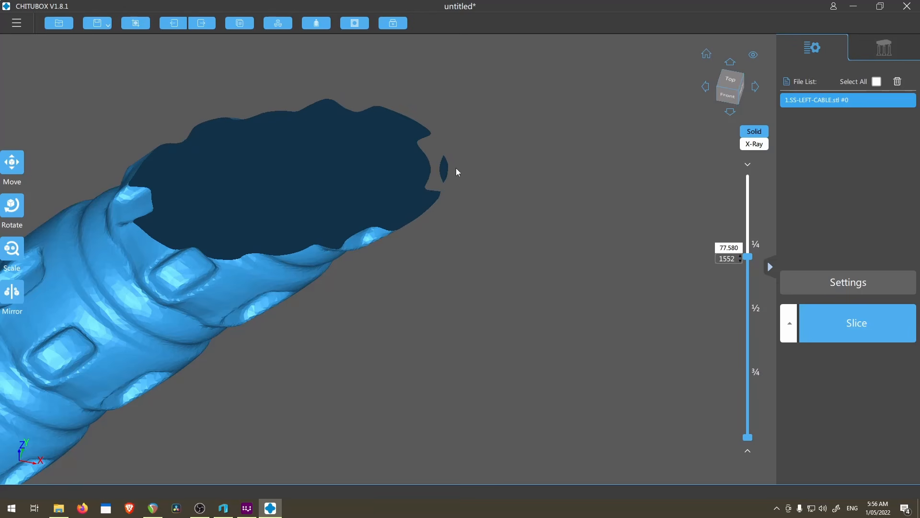
# Step: Step the layer preview down from layer 1552 and back up to examine how the overhanging rib edges form
pyautogui.press('Down')
pyautogui.press('Down')
pyautogui.press('Down')
pyautogui.press('Down')
pyautogui.press('Down')
pyautogui.press('Down')
pyautogui.press('Down')
pyautogui.press('Down')
pyautogui.press('Down')
pyautogui.press('Down')
pyautogui.press('Down')
pyautogui.press('Down')
pyautogui.press('Down')
pyautogui.press('Down')
pyautogui.press('Down')
pyautogui.press('Down')
pyautogui.press('Down')
pyautogui.press('Down')
pyautogui.press('Down')
pyautogui.press('Down')
pyautogui.press('Up')
pyautogui.press('Up')
pyautogui.press('Up')
pyautogui.press('Up')
pyautogui.press('Up')
pyautogui.press('Up')
pyautogui.press('Up')
pyautogui.press('Up')
pyautogui.press('Up')
pyautogui.press('Up')
pyautogui.press('Up')
pyautogui.press('Up')
pyautogui.press('Up')
pyautogui.press('Up')
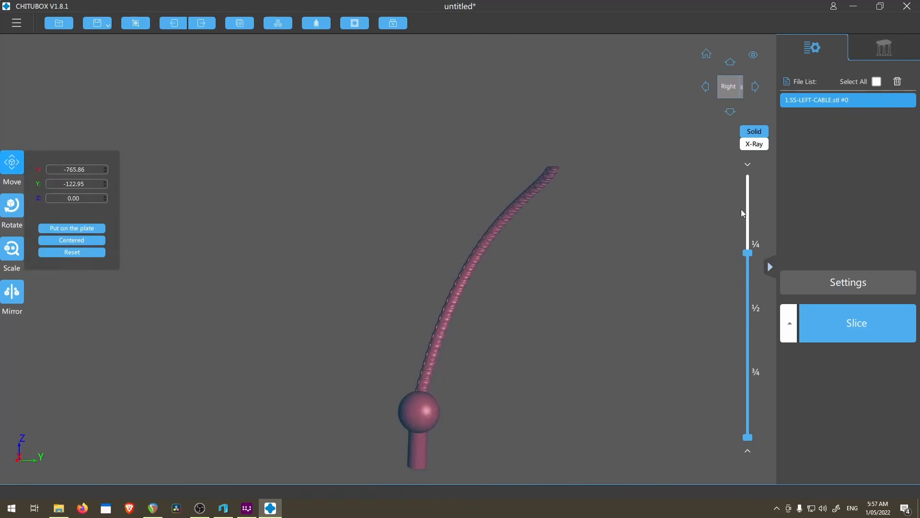
# Step: Raise the layer preview to the cable's full height and examine the tilted cable from the side and above
pyautogui.scroll(-4, 525, 306)
pyautogui.moveTo(525, 306); pyautogui.dragTo(645, 317, button='right')
pyautogui.scroll(4, 645, 318)
pyautogui.moveTo(746, 254); pyautogui.dragTo(745, 175)
pyautogui.scroll(5, 564, 249)
pyautogui.moveTo(564, 250)
pyautogui.mouseDown(button='right')
pyautogui.moveTo(533, 179)
pyautogui.moveTo(592, 226)
pyautogui.moveTo(542, 180)
pyautogui.moveTo(566, 255)
pyautogui.mouseUp(button='right')
pyautogui.scroll(-5, 565, 228)
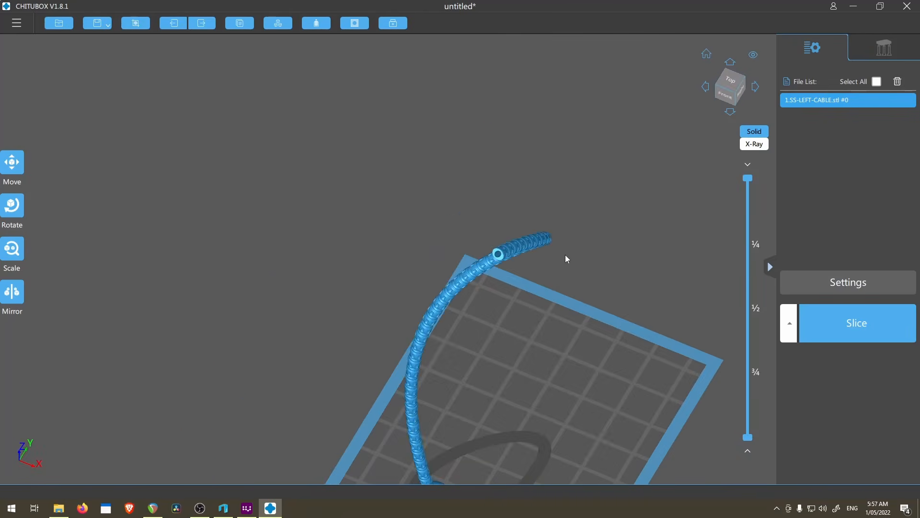
pyautogui.scroll(5, 565, 259)
# Step: Lower the layer preview to layer 1602 and step down and up to layer 1619 to examine the rib's overhanging edge
pyautogui.moveTo(748, 178); pyautogui.dragTo(747, 248)
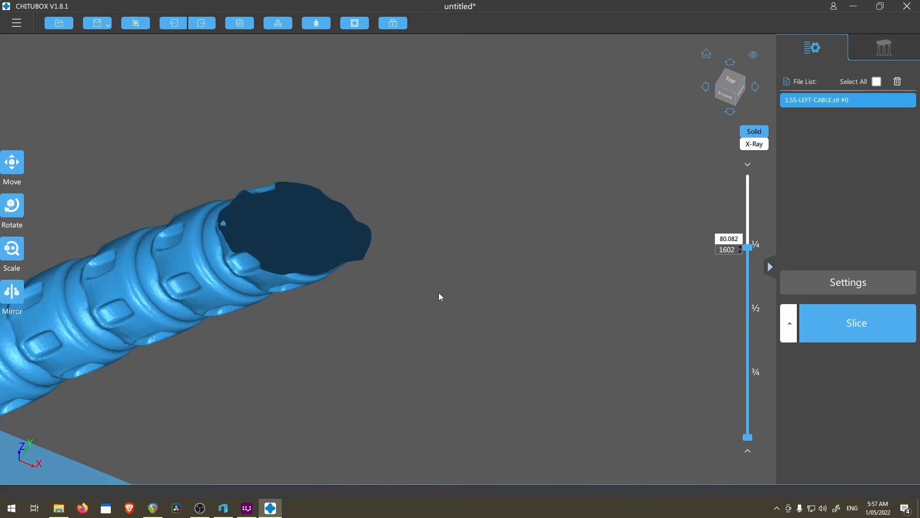
pyautogui.press('Down')
pyautogui.press('Down')
pyautogui.press('Down')
pyautogui.press('Down')
pyautogui.press('Down')
pyautogui.press('Down')
pyautogui.press('Down')
pyautogui.press('Down')
pyautogui.press('Down')
pyautogui.press('Up')
pyautogui.press('Up')
pyautogui.press('Up')
pyautogui.press('Up')
pyautogui.press('Up')
pyautogui.press('Up')
pyautogui.press('Up')
pyautogui.press('Up')
pyautogui.press('Up')
pyautogui.press('Up')
pyautogui.press('Up')
pyautogui.press('Up')
pyautogui.press('Up')
pyautogui.press('Up')
pyautogui.press('Up')
pyautogui.press('Up')
pyautogui.press('Up')
pyautogui.press('Up')
pyautogui.press('Up')
pyautogui.press('Up')
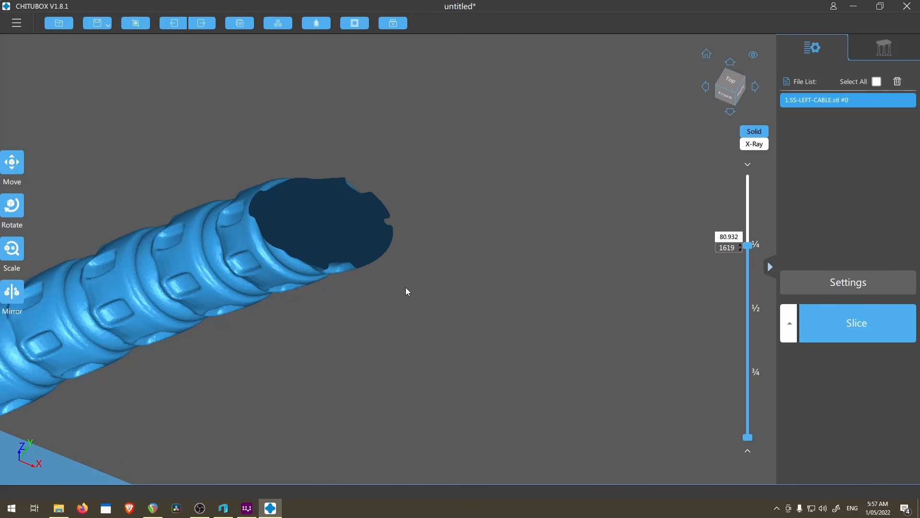
# Step: Step the layer preview down from layer 1619 to 1563 to examine how the cable's overhanging rib edges form
pyautogui.press('Down')
pyautogui.press('Down')
pyautogui.press('Down')
pyautogui.press('Down')
pyautogui.press('Down')
pyautogui.press('Down')
pyautogui.press('Down')
pyautogui.press('Down')
pyautogui.press('Down')
pyautogui.press('Down')
pyautogui.press('Down')
pyautogui.press('Down')
pyautogui.press('Down')
pyautogui.press('Down')
pyautogui.press('Down')
pyautogui.press('Down')
pyautogui.press('Down')
pyautogui.press('Down')
pyautogui.press('Down')
pyautogui.press('Down')
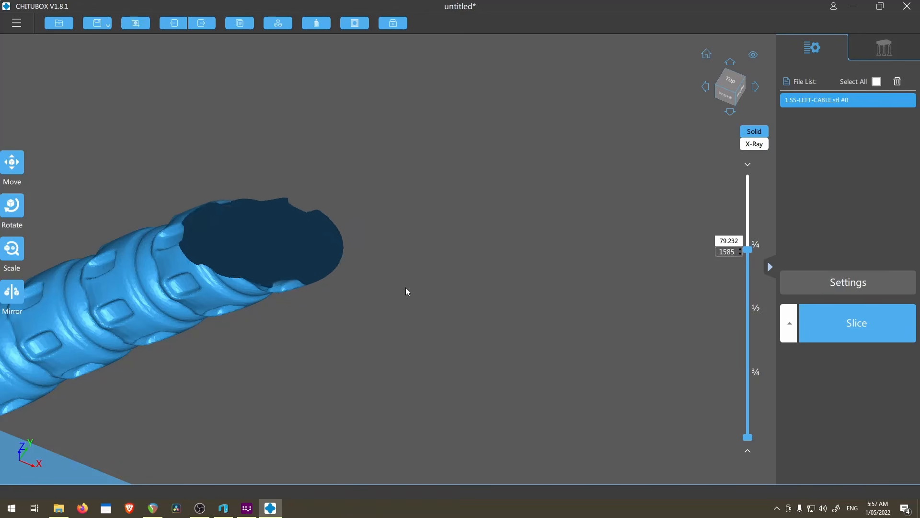
pyautogui.press('Down')
pyautogui.press('Down')
pyautogui.press('Down')
pyautogui.press('Down')
pyautogui.press('Down')
pyautogui.press('Down')
pyautogui.press('Down')
pyautogui.press('Down')
pyautogui.press('Down')
pyautogui.press('Down')
pyautogui.press('Down')
pyautogui.press('Down')
pyautogui.press('Down')
pyautogui.press('Down')
pyautogui.press('Down')
pyautogui.press('Down')
pyautogui.press('Down')
pyautogui.press('Down')
pyautogui.press('Down')
pyautogui.press('Down')
pyautogui.scroll(-4, 410, 314)
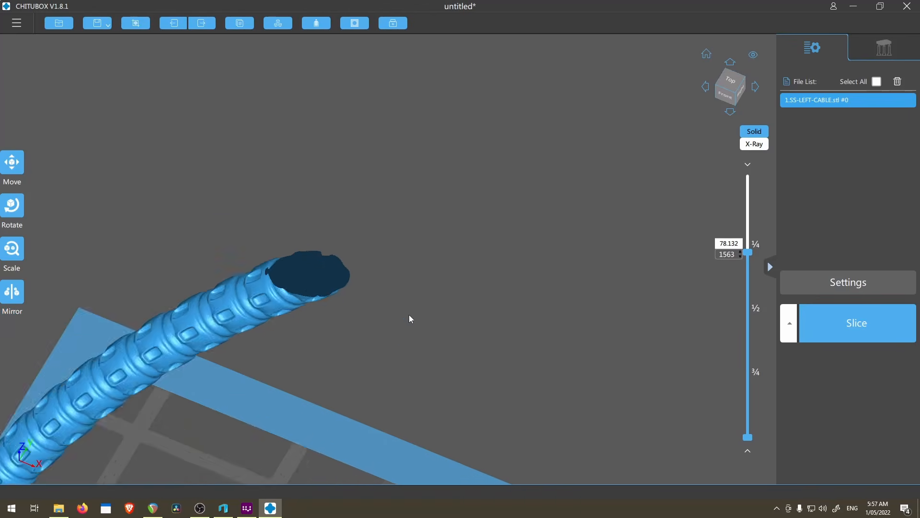
pyautogui.scroll(-6, 409, 315)
# Step: Use the Heavy support preset and place the first supports on the edge of the peg's flat end face
pyautogui.moveTo(387, 369); pyautogui.dragTo(415, 280, button='right')
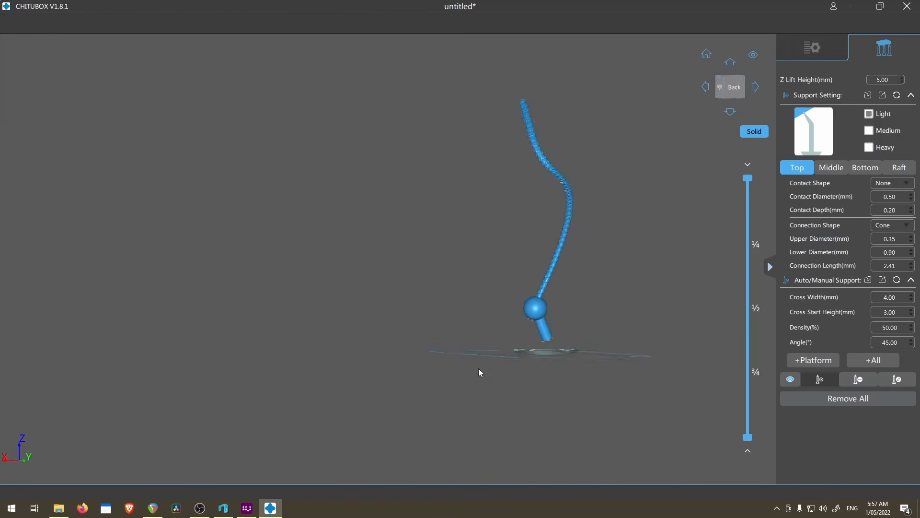
pyautogui.moveTo(479, 372); pyautogui.dragTo(509, 413, button='right')
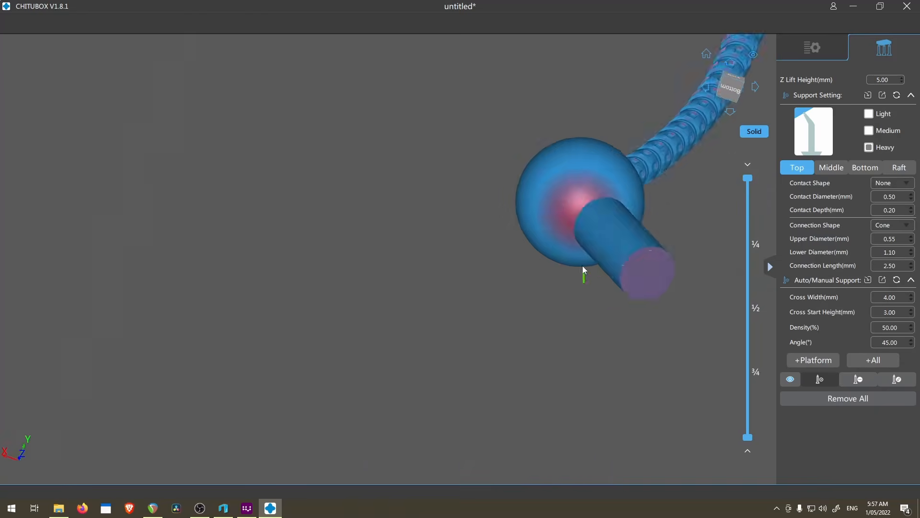
pyautogui.moveTo(583, 266); pyautogui.dragTo(541, 260, button='right')
pyautogui.moveTo(389, 339); pyautogui.dragTo(137, 398)
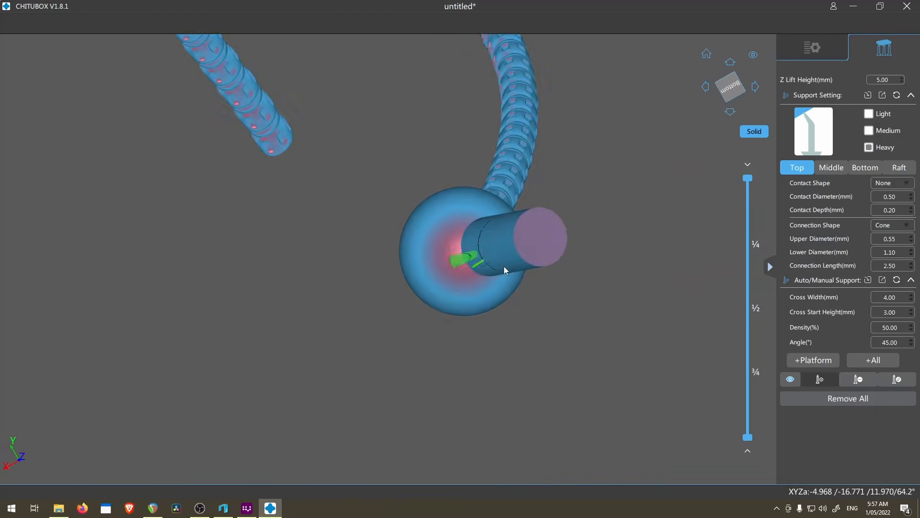
pyautogui.scroll(5, 504, 266)
pyautogui.click(456, 272)
pyautogui.scroll(-7, 456, 272)
pyautogui.moveTo(657, 293); pyautogui.dragTo(489, 306, button='right')
pyautogui.moveTo(611, 39); pyautogui.dragTo(525, 159)
pyautogui.moveTo(525, 159); pyautogui.dragTo(456, 276, button='right')
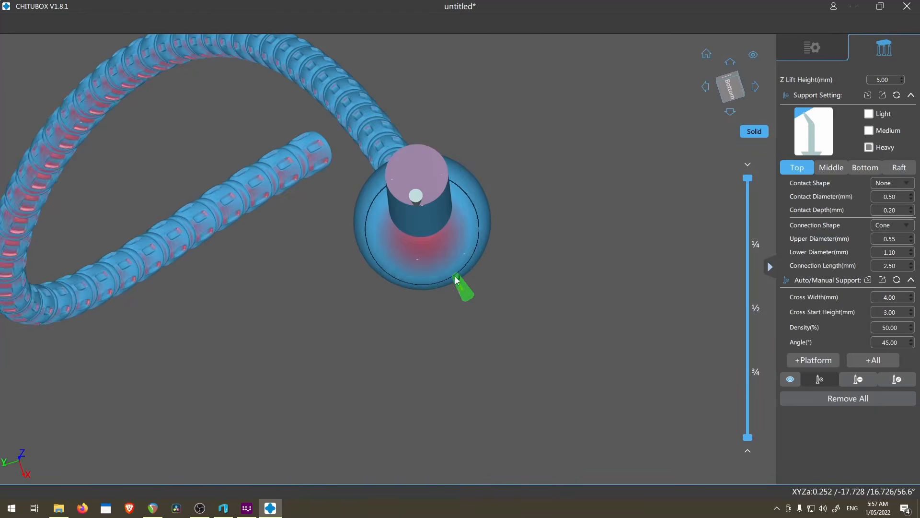
pyautogui.scroll(5, 393, 143)
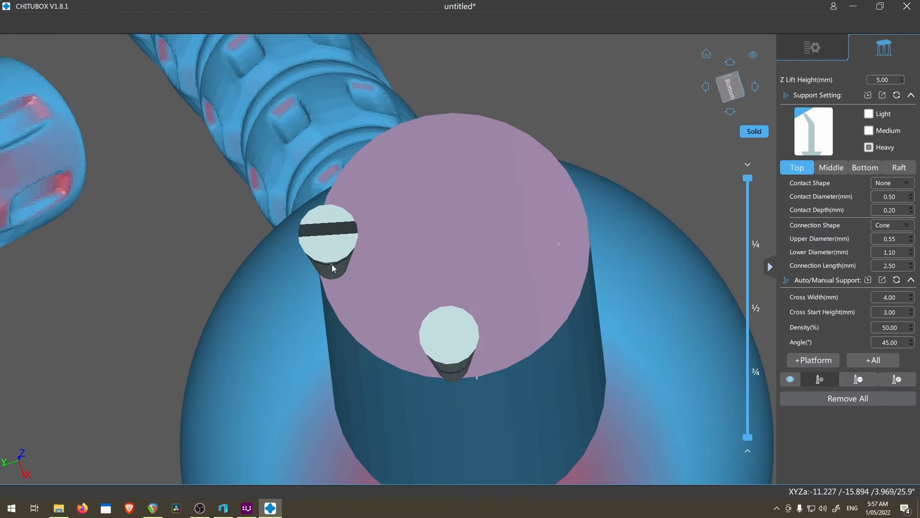
# Step: Complete the ring of heavy supports around the rim of the peg's end face
pyautogui.click(578, 235)
pyautogui.click(432, 127)
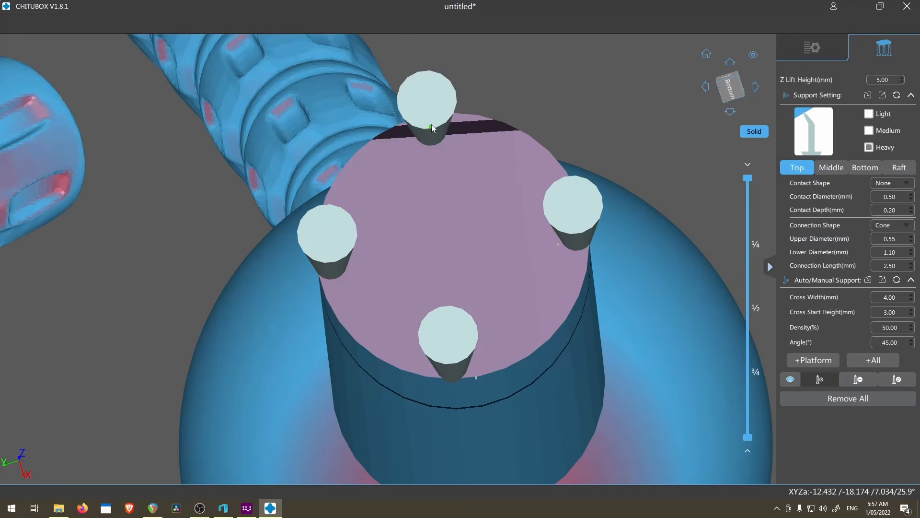
pyautogui.click(439, 124)
pyautogui.click(360, 166)
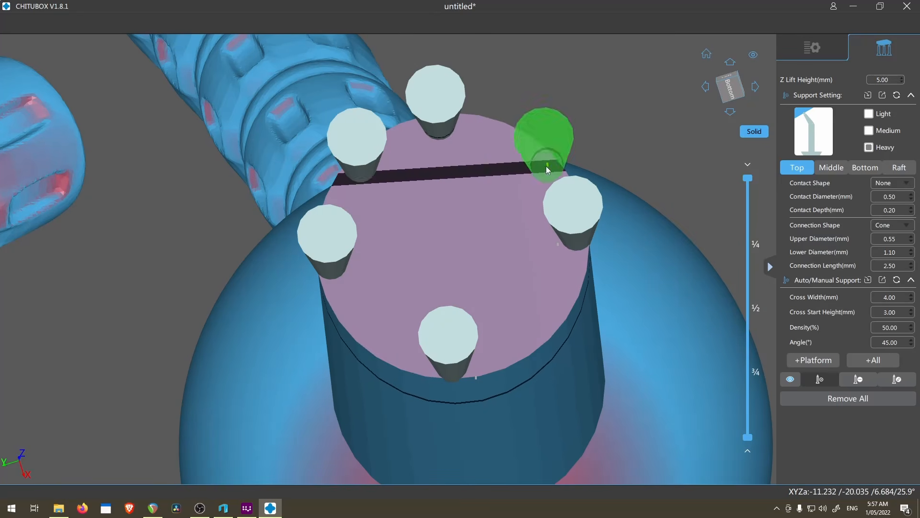
pyautogui.click(535, 149)
pyautogui.click(368, 330)
pyautogui.click(542, 320)
# Step: Place further heavy supports from the peg's end along its underside up toward the sphere
pyautogui.scroll(-3, 446, 268)
pyautogui.moveTo(446, 263); pyautogui.dragTo(444, 283, button='right')
pyautogui.click(404, 242)
pyautogui.scroll(-5, 498, 242)
pyautogui.moveTo(501, 244); pyautogui.dragTo(543, 377, button='right')
pyautogui.scroll(5, 479, 288)
pyautogui.click(383, 367)
pyautogui.click(402, 290)
pyautogui.click(416, 221)
# Step: Add heavy supports to the sphere's overhanging underside around the base of the peg
pyautogui.scroll(-5, 528, 298)
pyautogui.scroll(5, 510, 338)
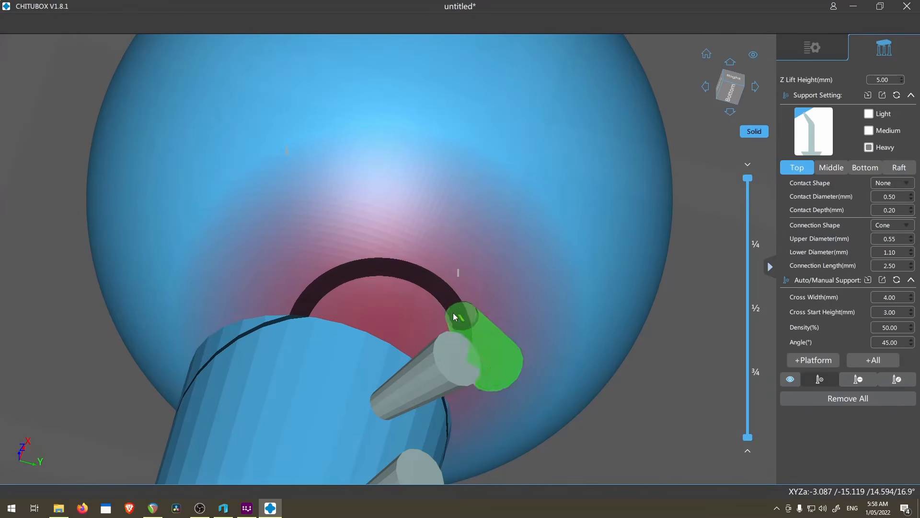
pyautogui.moveTo(436, 299); pyautogui.dragTo(225, 166, button='right')
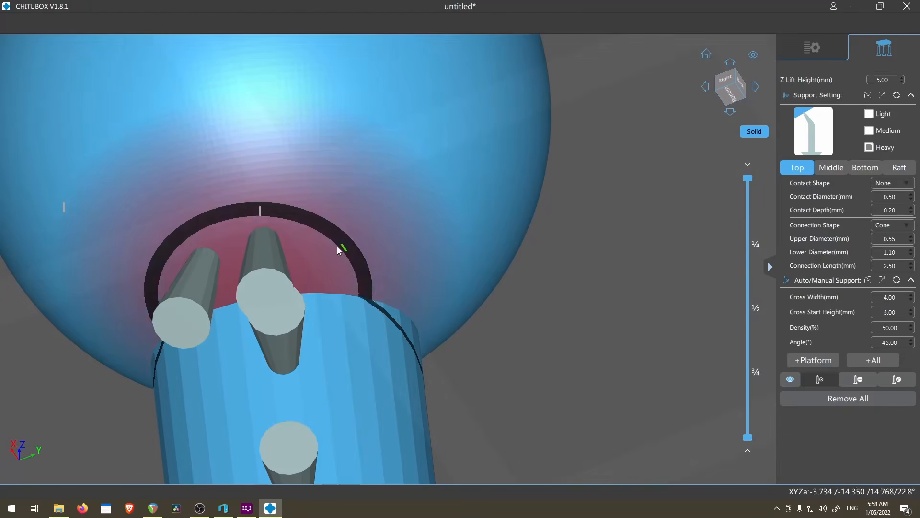
pyautogui.scroll(-5, 333, 240)
pyautogui.moveTo(450, 369); pyautogui.dragTo(514, 388, button='right')
pyautogui.scroll(4, 482, 363)
pyautogui.scroll(-4, 514, 388)
# Step: Examine the whole cable from above and from the back at full preview height to plan where its supports go
pyautogui.moveTo(456, 275); pyautogui.dragTo(543, 416, button='middle')
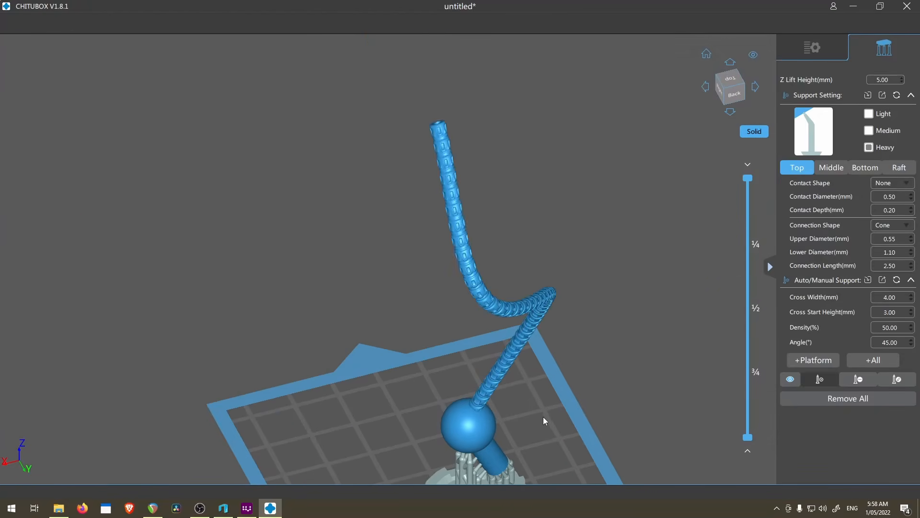
pyautogui.moveTo(624, 341); pyautogui.dragTo(542, 359, button='right')
pyautogui.moveTo(644, 274); pyautogui.dragTo(691, 291, button='right')
pyautogui.moveTo(739, 249); pyautogui.dragTo(726, 148)
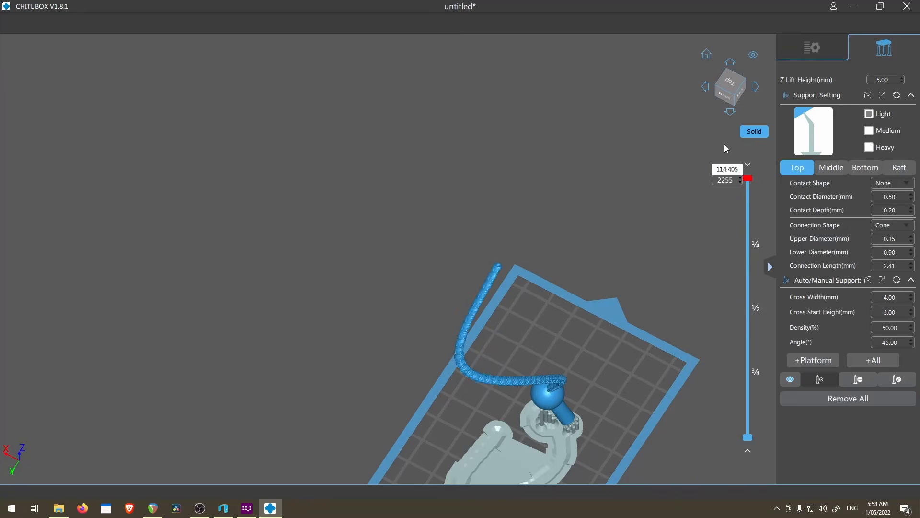
pyautogui.scroll(4, 520, 346)
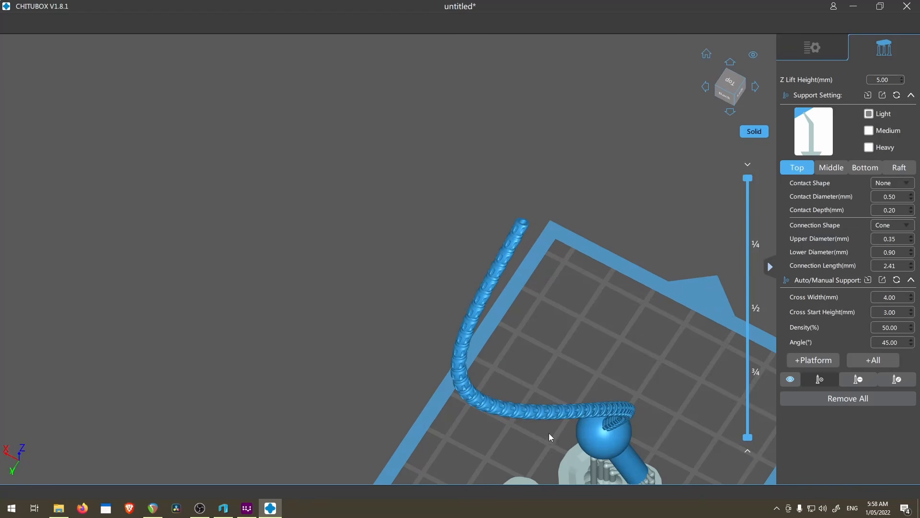
pyautogui.scroll(-2, 572, 389)
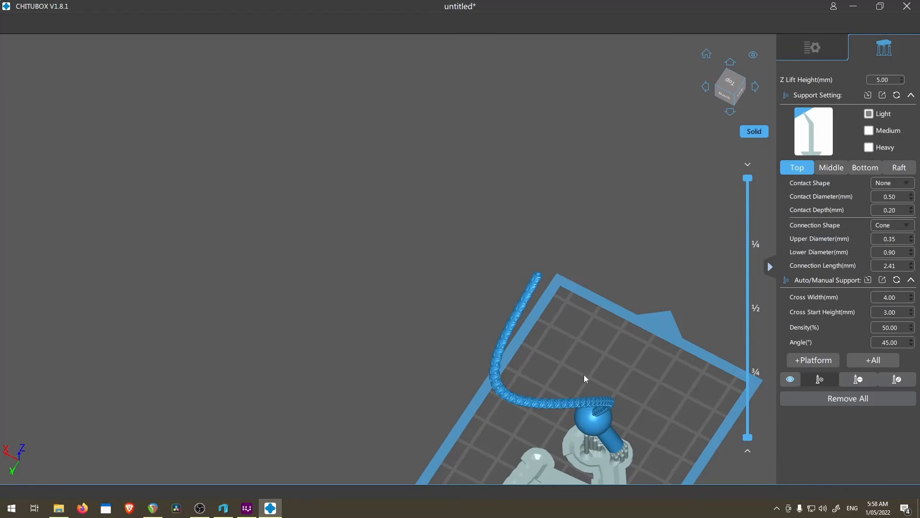
pyautogui.moveTo(570, 355); pyautogui.dragTo(602, 339, button='right')
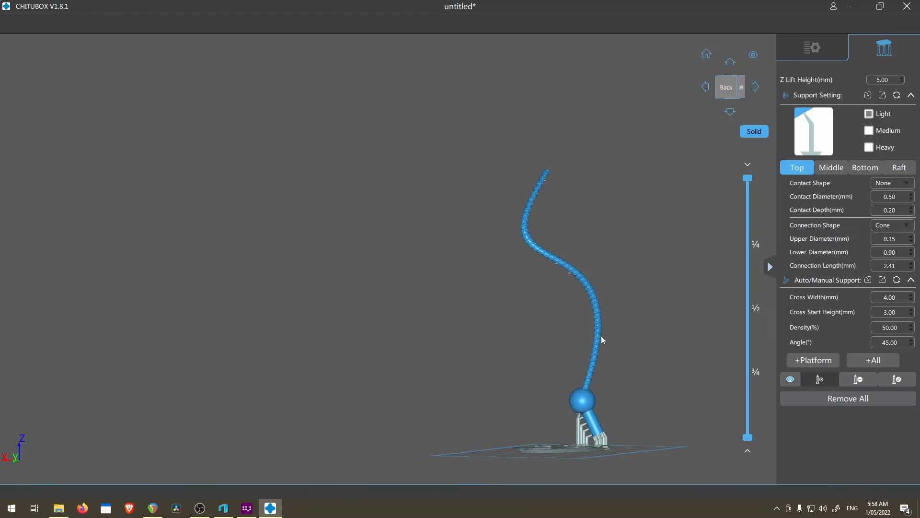
pyautogui.scroll(2, 602, 335)
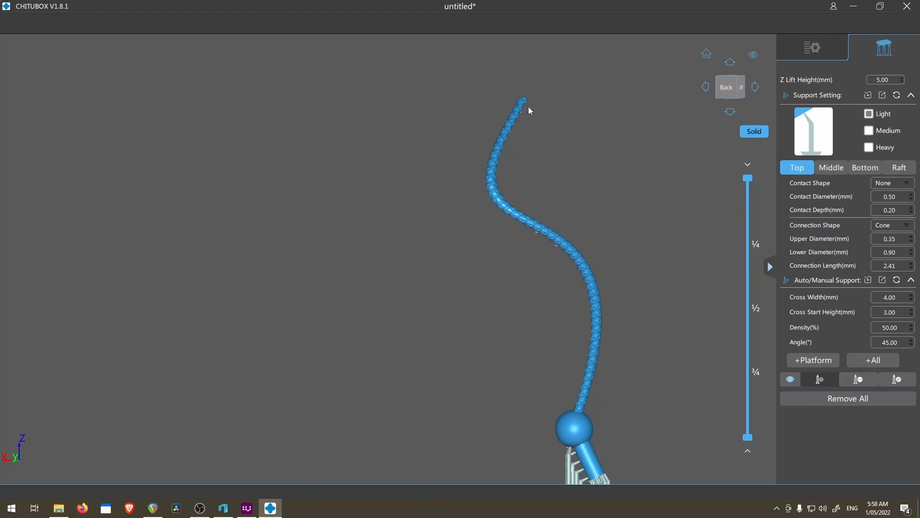
pyautogui.moveTo(487, 146); pyautogui.dragTo(597, 314)
# Step: Place three light supports on alternate ribs of the cable's lowest section, just above the sphere
pyautogui.scroll(5, 603, 346)
pyautogui.moveTo(607, 297); pyautogui.dragTo(638, 90, button='middle')
pyautogui.moveTo(605, 234); pyautogui.dragTo(614, 137, button='middle')
pyautogui.scroll(4, 570, 381)
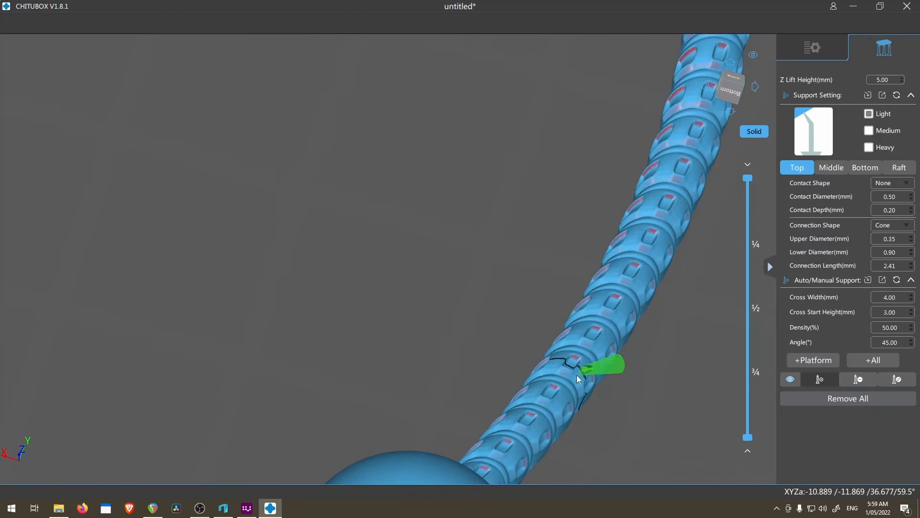
pyautogui.click(537, 428)
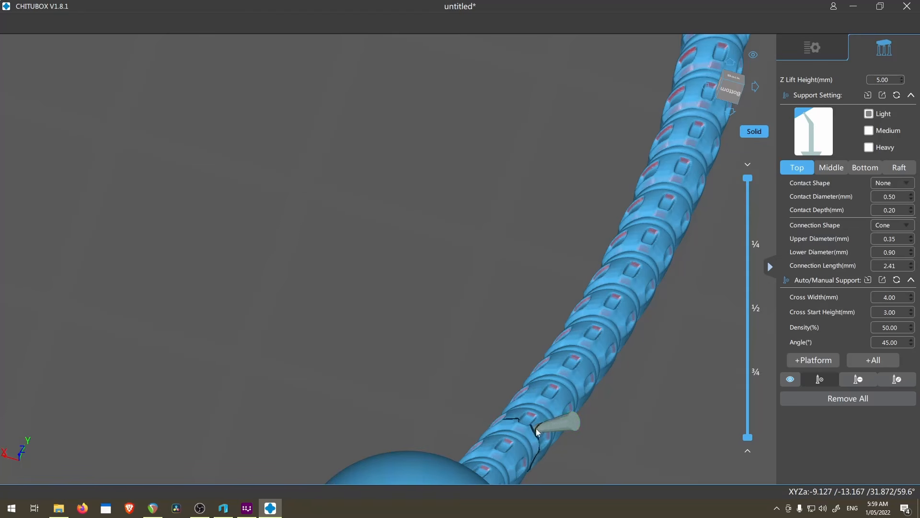
pyautogui.click(584, 377)
pyautogui.click(624, 316)
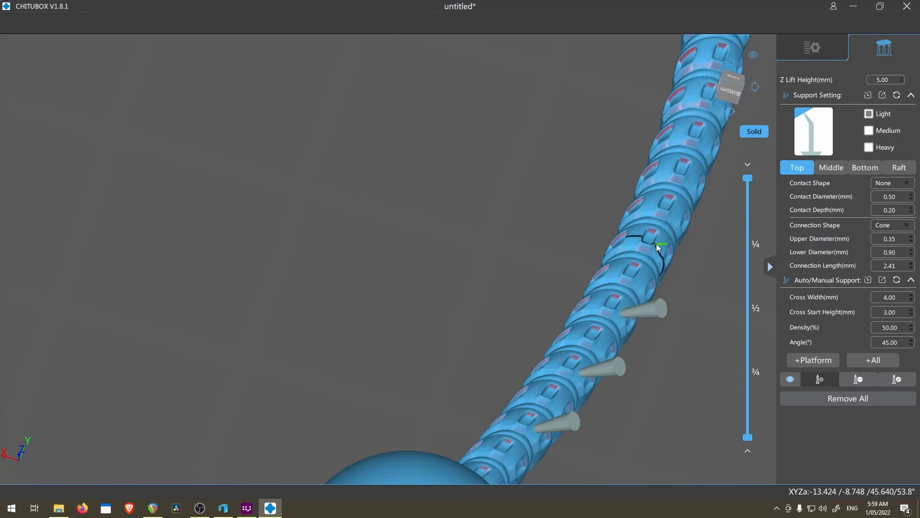
# Step: Continue the light supports up the cable's lower curve, spacing them on alternate ribs along its outer side
pyautogui.moveTo(658, 248); pyautogui.dragTo(582, 348, button='middle')
pyautogui.click(597, 302)
pyautogui.click(623, 238)
pyautogui.moveTo(635, 204); pyautogui.dragTo(616, 244, button='middle')
pyautogui.click(621, 196)
pyautogui.moveTo(638, 139); pyautogui.dragTo(620, 181, button='middle')
pyautogui.click(622, 152)
pyautogui.moveTo(620, 97); pyautogui.dragTo(611, 214, button='middle')
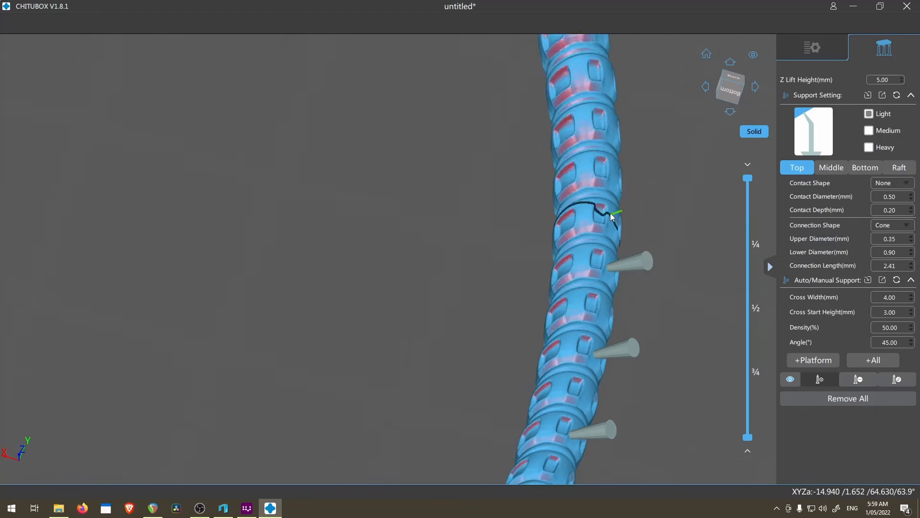
pyautogui.click(613, 175)
# Step: Place light supports on the overhanging ribs along the cable's middle section, following its underside
pyautogui.scroll(-6, 613, 178)
pyautogui.moveTo(642, 302); pyautogui.dragTo(664, 302, button='right')
pyautogui.scroll(6, 553, 360)
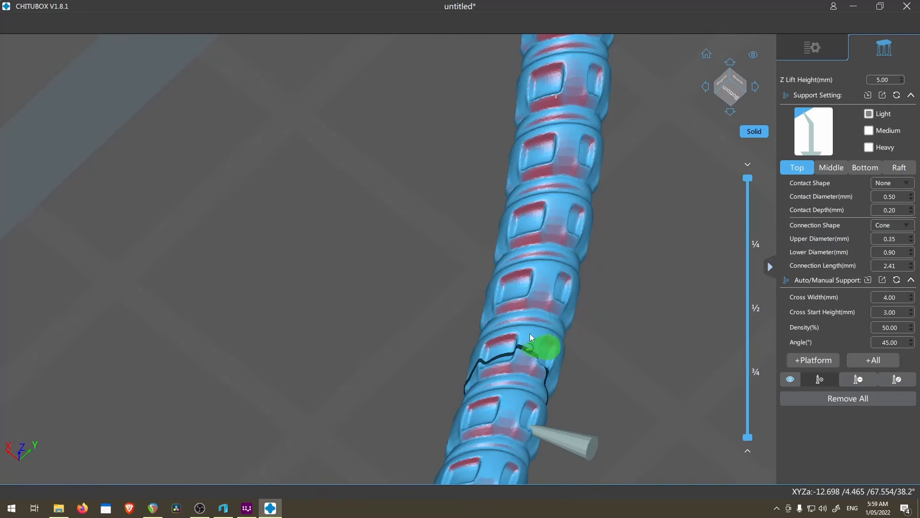
pyautogui.click(541, 287)
pyautogui.click(567, 145)
pyautogui.moveTo(589, 197); pyautogui.dragTo(587, 343, button='middle')
pyautogui.click(575, 151)
pyautogui.moveTo(576, 158); pyautogui.dragTo(571, 331, button='middle')
pyautogui.click(572, 219)
pyautogui.moveTo(573, 221); pyautogui.dragTo(604, 351, button='middle')
pyautogui.click(570, 215)
# Step: Extend the row of light supports along the cable's underside through the bend leading to the upper section
pyautogui.scroll(-8, 581, 293)
pyautogui.moveTo(578, 304); pyautogui.dragTo(604, 307, button='right')
pyautogui.scroll(10, 602, 326)
pyautogui.click(572, 258)
pyautogui.click(568, 95)
pyautogui.moveTo(568, 96); pyautogui.dragTo(658, 408, button='middle')
pyautogui.click(600, 278)
pyautogui.click(496, 187)
pyautogui.moveTo(487, 185); pyautogui.dragTo(585, 253, button='middle')
pyautogui.click(463, 197)
pyautogui.click(355, 206)
# Step: Place four light supports at intervals along the cable's upper section above the bend
pyautogui.scroll(-8, 365, 211)
pyautogui.moveTo(383, 249); pyautogui.dragTo(533, 317, button='right')
pyautogui.scroll(5, 518, 283)
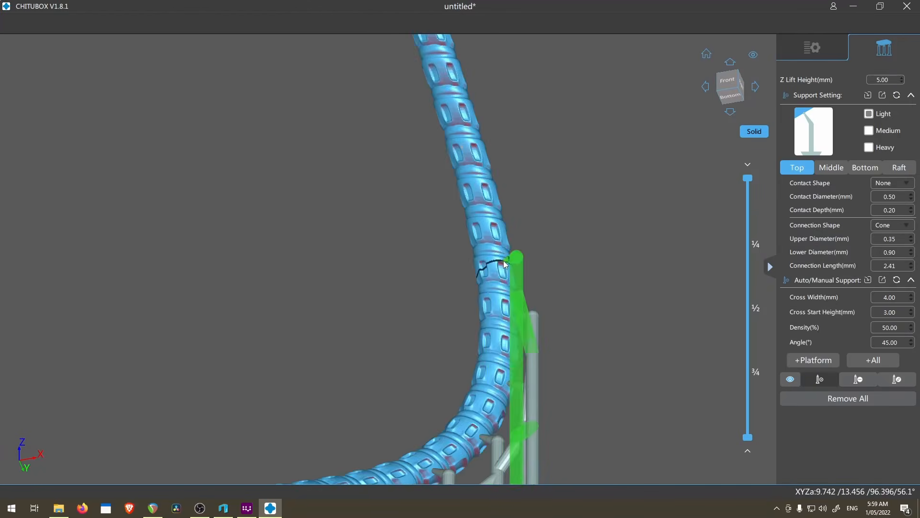
pyautogui.scroll(5, 504, 263)
pyautogui.click(483, 198)
pyautogui.moveTo(468, 117); pyautogui.dragTo(529, 319, button='middle')
pyautogui.click(504, 244)
pyautogui.click(459, 100)
pyautogui.moveTo(458, 94); pyautogui.dragTo(529, 316, button='middle')
pyautogui.click(486, 167)
# Step: Support the cable's end section with light supports up to the tip, filling the gaps on the ribs between existing ones
pyautogui.scroll(-8, 463, 94)
pyautogui.moveTo(551, 182); pyautogui.dragTo(549, 290, button='right')
pyautogui.scroll(3, 498, 331)
pyautogui.click(474, 305)
pyautogui.scroll(2, 530, 327)
pyautogui.scroll(-3, 530, 326)
pyautogui.moveTo(523, 144); pyautogui.dragTo(648, 177, button='right')
pyautogui.scroll(5, 516, 154)
pyautogui.scroll(-3, 528, 187)
pyautogui.press('a')
pyautogui.scroll(5, 606, 332)
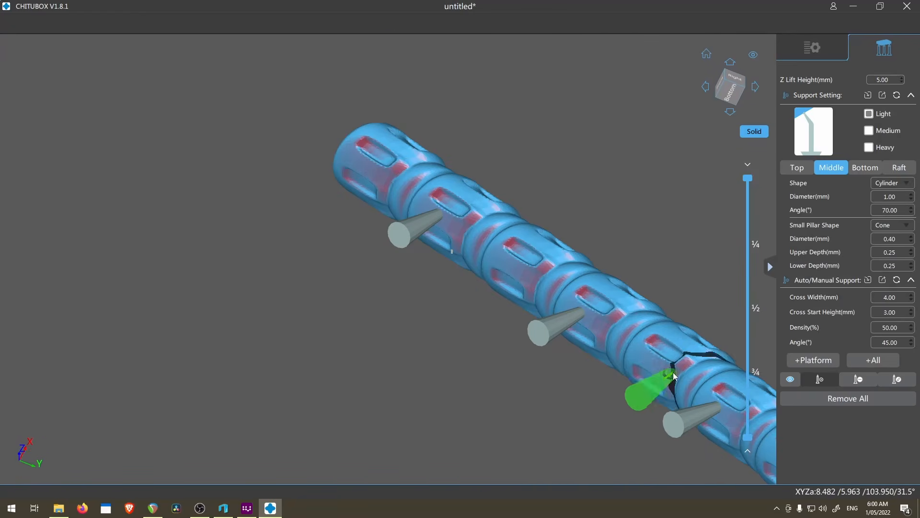
pyautogui.click(654, 363)
pyautogui.click(514, 265)
pyautogui.click(364, 167)
# Step: Switch to support editing and shift three support contact points slightly on the upper cable's ribs
pyautogui.scroll(-5, 523, 384)
pyautogui.moveTo(525, 389); pyautogui.dragTo(516, 451, button='right')
pyautogui.press('e')
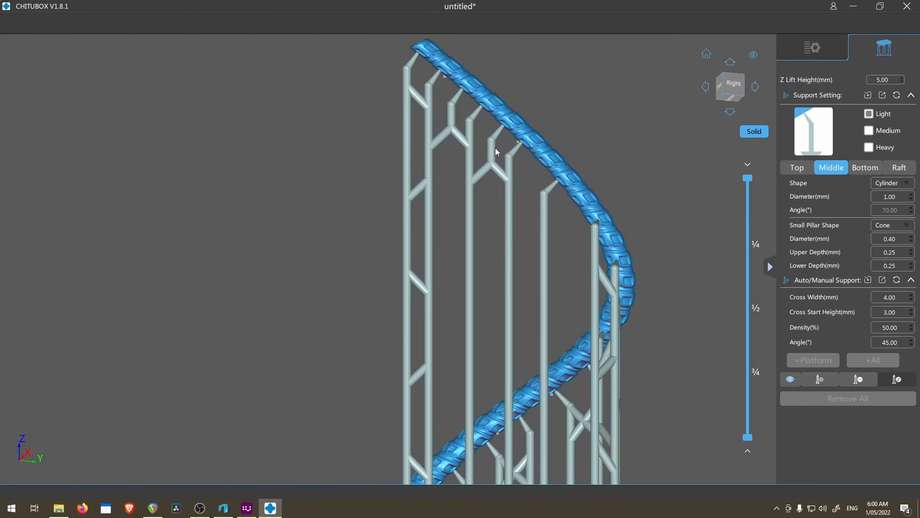
pyautogui.scroll(-4, 496, 151)
pyautogui.moveTo(497, 253); pyautogui.dragTo(531, 262, button='right')
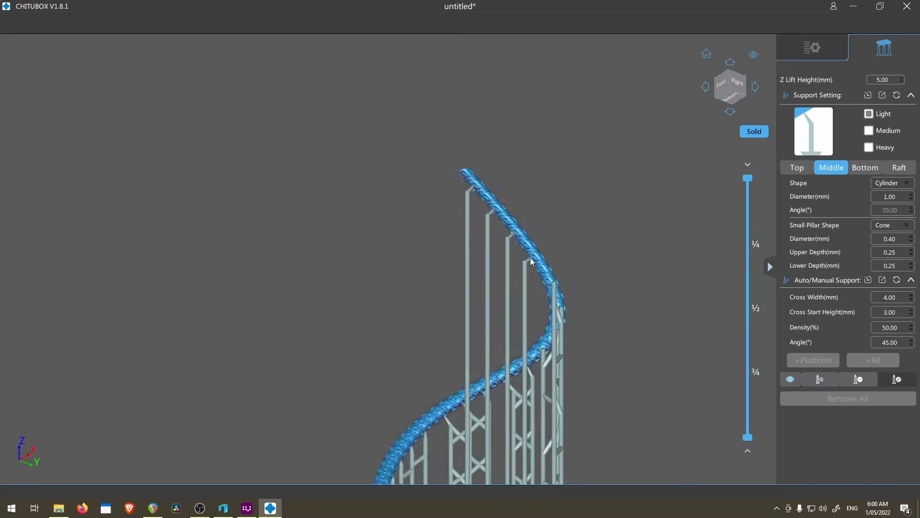
pyautogui.scroll(6, 530, 259)
pyautogui.moveTo(506, 328); pyautogui.dragTo(503, 328)
pyautogui.moveTo(341, 239); pyautogui.dragTo(351, 238)
pyautogui.moveTo(261, 214); pyautogui.dragTo(286, 211)
pyautogui.scroll(-7, 285, 212)
pyautogui.moveTo(542, 203); pyautogui.dragTo(423, 254, button='right')
pyautogui.moveTo(532, 225); pyautogui.dragTo(479, 249, button='right')
pyautogui.scroll(3, 479, 249)
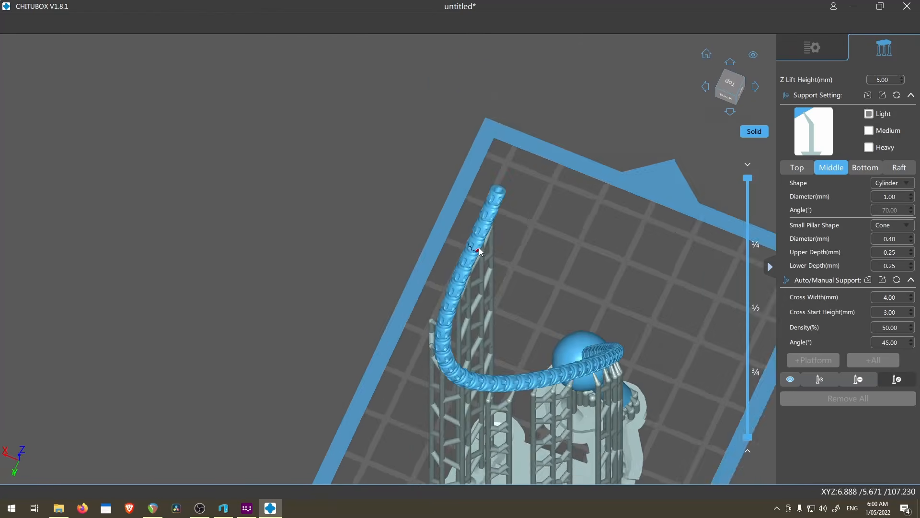
# Step: Leave support editing, save the project as SS-LEFT-CABLE.chitubox and slice the cable
pyautogui.scroll(3, 480, 250)
pyautogui.moveTo(749, 187)
pyautogui.mouseDown()
pyautogui.moveTo(747, 224)
pyautogui.moveTo(748, 178)
pyautogui.mouseUp()
pyautogui.scroll(6, 424, 345)
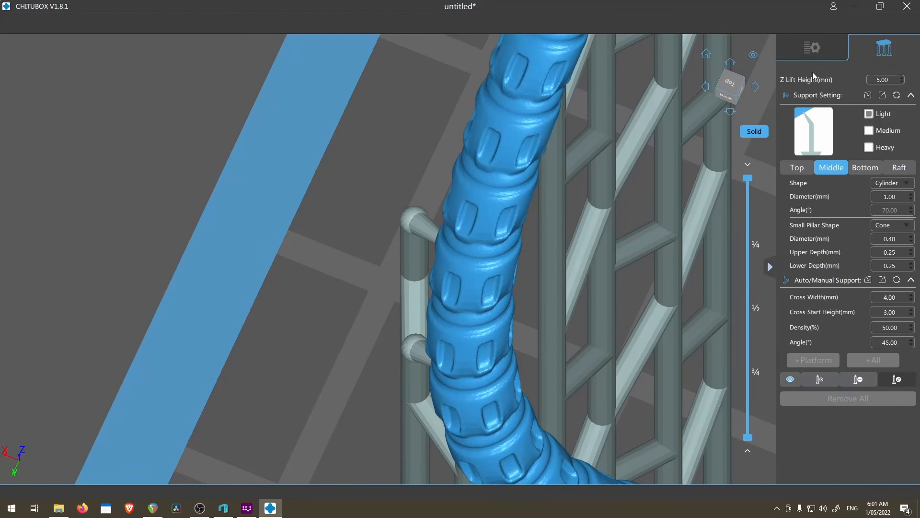
pyautogui.click(815, 53)
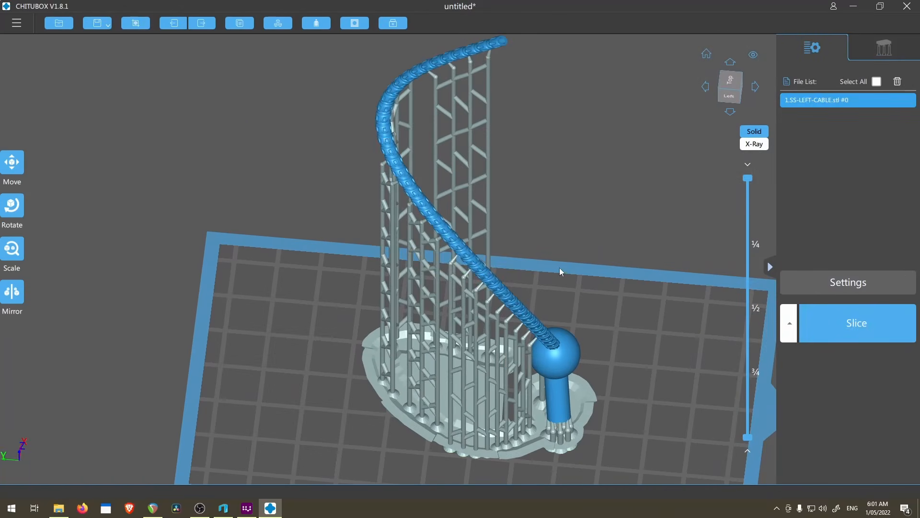
pyautogui.hotkey('ctrl', 's')
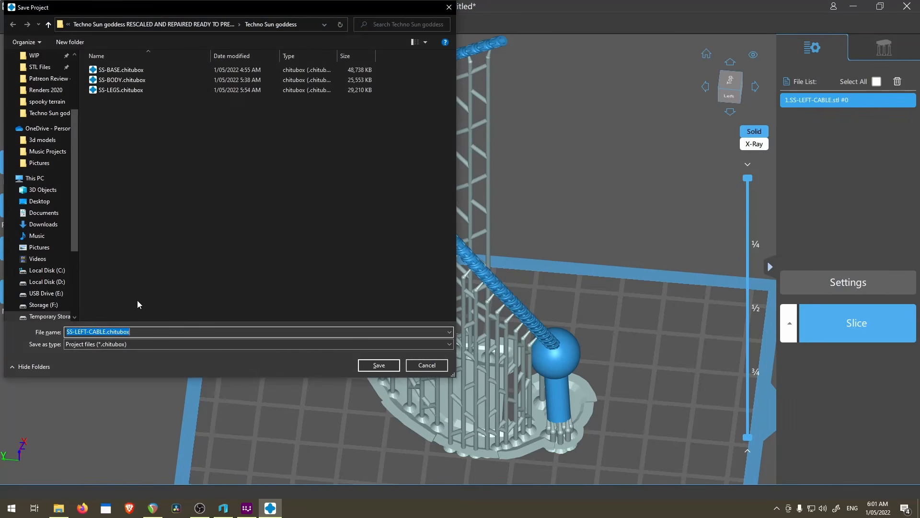
pyautogui.click(379, 364)
pyautogui.click(857, 330)
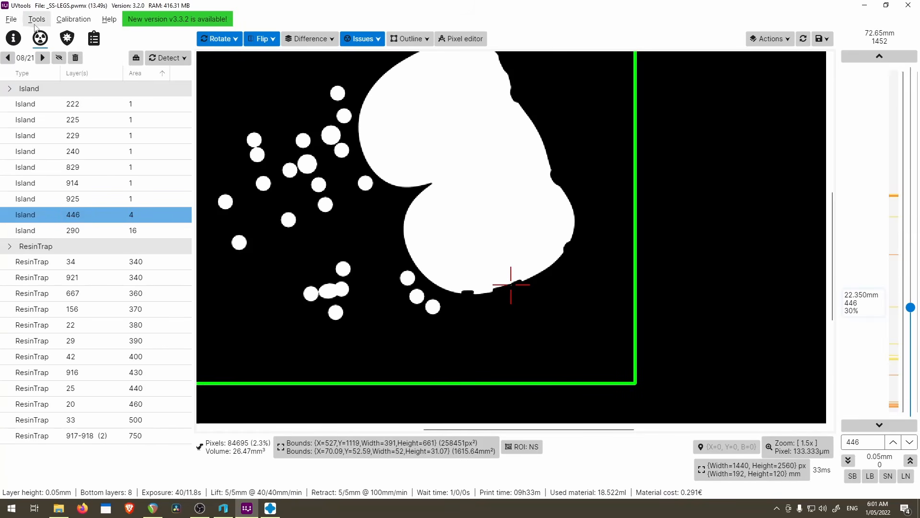
# Step: In UVtools, open _SS-LEFT-CABLE.pwmx, sort its issues by area and show the island on layer 1574
pyautogui.click(10, 19)
pyautogui.click(21, 33)
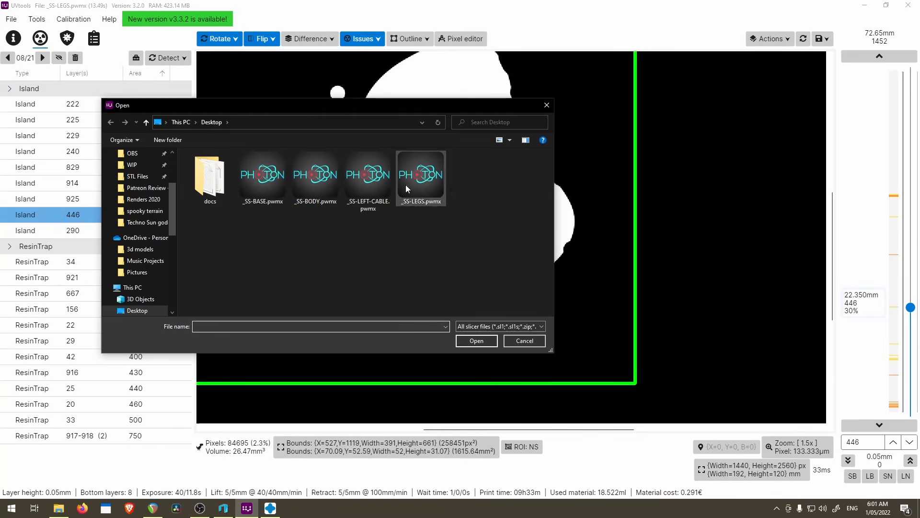
pyautogui.doubleClick(373, 182)
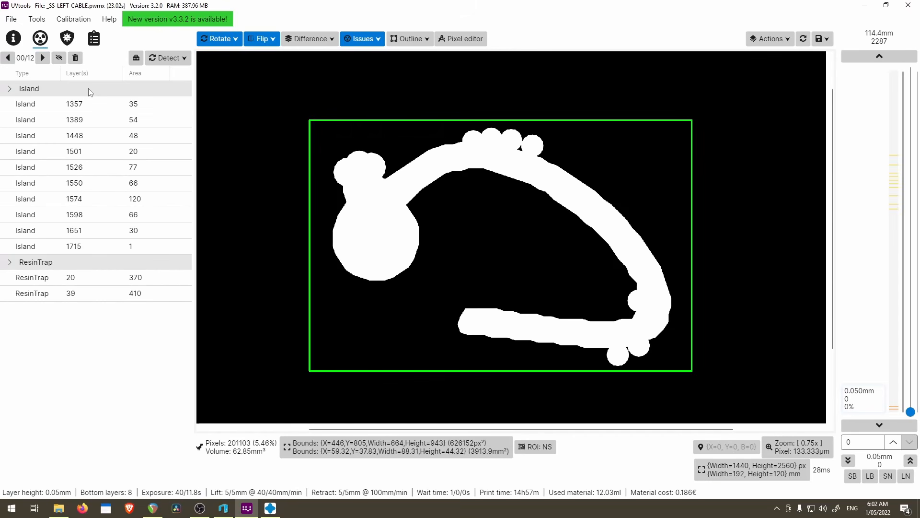
pyautogui.click(139, 75)
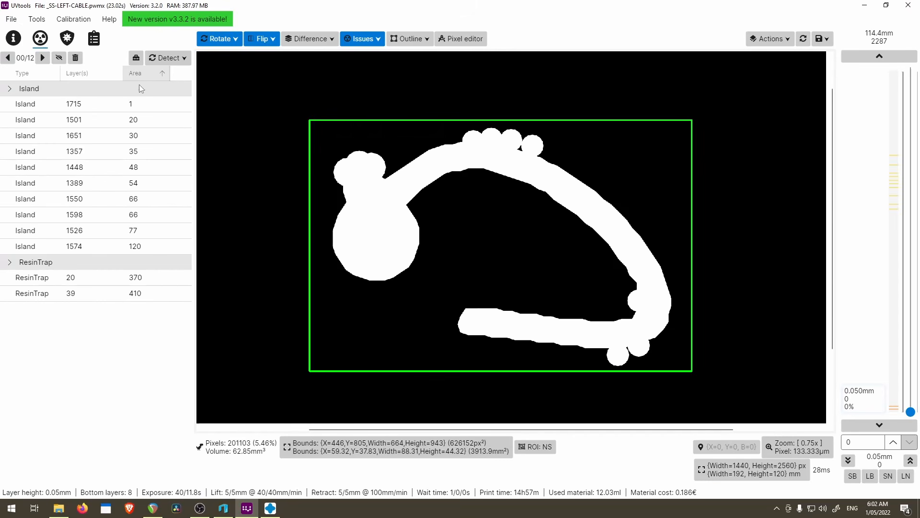
pyautogui.click(138, 246)
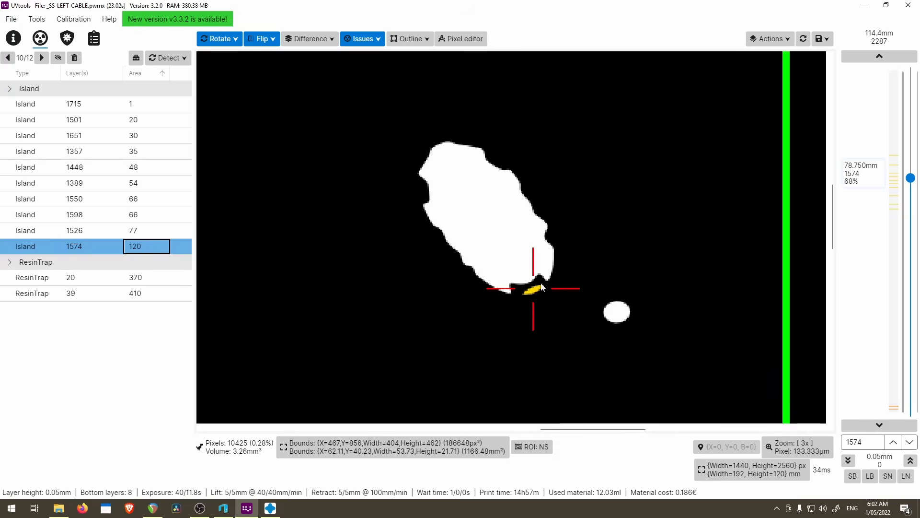
# Step: Switch back to CHITUBOX, return to support editing and cut the cable's preview at layer 1575 to expose the island
pyautogui.hotkey('alt', 'Tab')
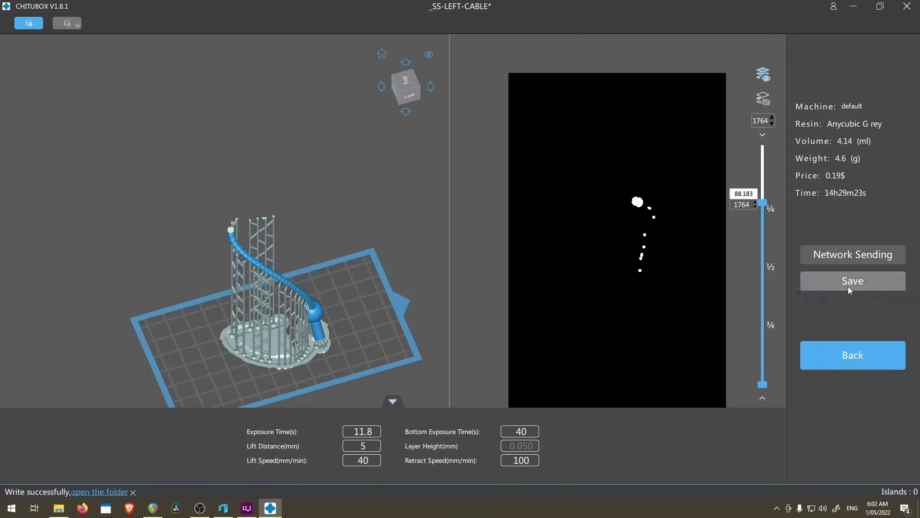
pyautogui.click(847, 351)
pyautogui.click(868, 44)
pyautogui.moveTo(746, 236); pyautogui.dragTo(751, 262)
pyautogui.moveTo(578, 272); pyautogui.dragTo(577, 269, button='middle')
pyautogui.press('Up')
pyautogui.press('Up')
pyautogui.press('Up')
pyautogui.press('Up')
pyautogui.press('Up')
pyautogui.press('Up')
pyautogui.press('Up')
pyautogui.press('Up')
pyautogui.press('Up')
pyautogui.press('Up')
pyautogui.scroll(10, 401, 226)
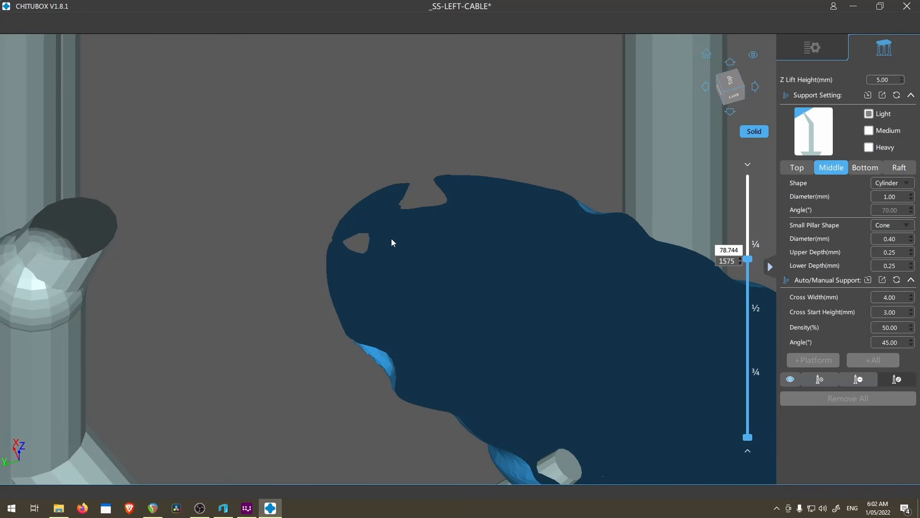
# Step: Add a light support under the layer 1574 island on the underside of the cable's cut rib
pyautogui.scroll(-10, 394, 238)
pyautogui.moveTo(479, 280); pyautogui.dragTo(535, 242, button='right')
pyautogui.scroll(-6, 534, 242)
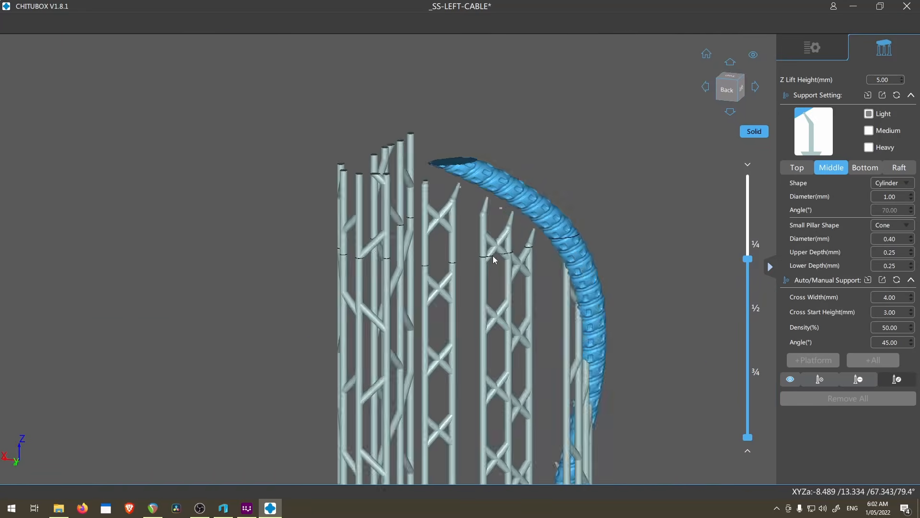
pyautogui.moveTo(493, 282); pyautogui.dragTo(531, 274, button='right')
pyautogui.scroll(6, 513, 259)
pyautogui.scroll(6, 566, 154)
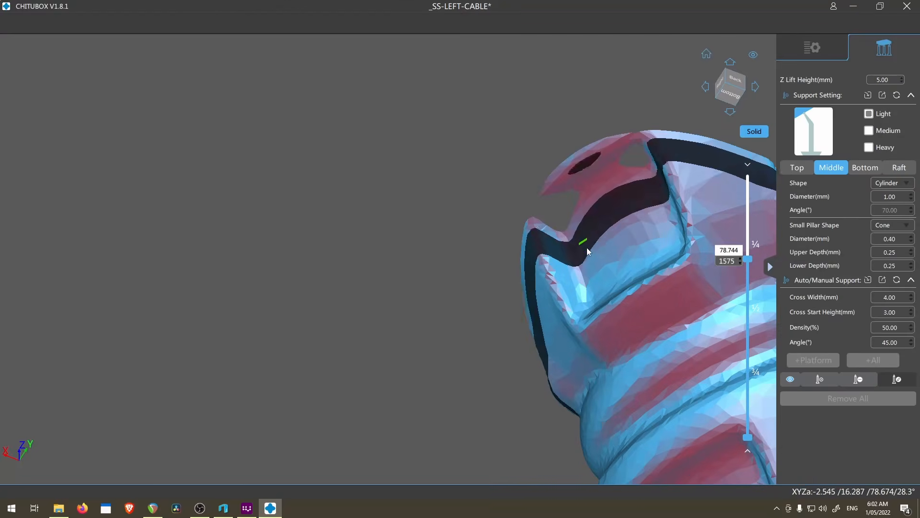
pyautogui.press('a')
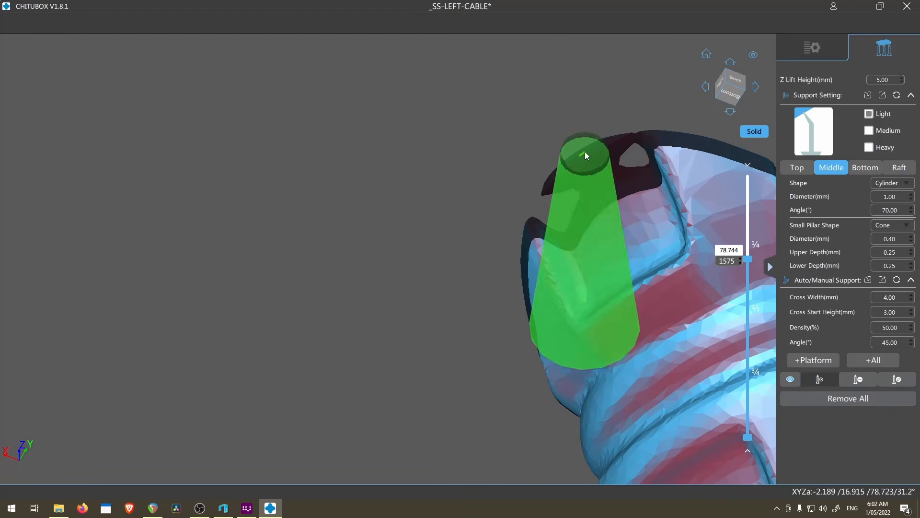
pyautogui.scroll(-6, 629, 212)
pyautogui.scroll(-5, 632, 230)
pyautogui.moveTo(632, 229); pyautogui.dragTo(597, 263, button='right')
pyautogui.scroll(3, 593, 273)
# Step: Look up the layer 1526 island in UVtools and place a light support under it in CHITUBOX
pyautogui.hotkey('alt', 'Tab')
pyautogui.click(66, 231)
pyautogui.scroll(-3, 535, 252)
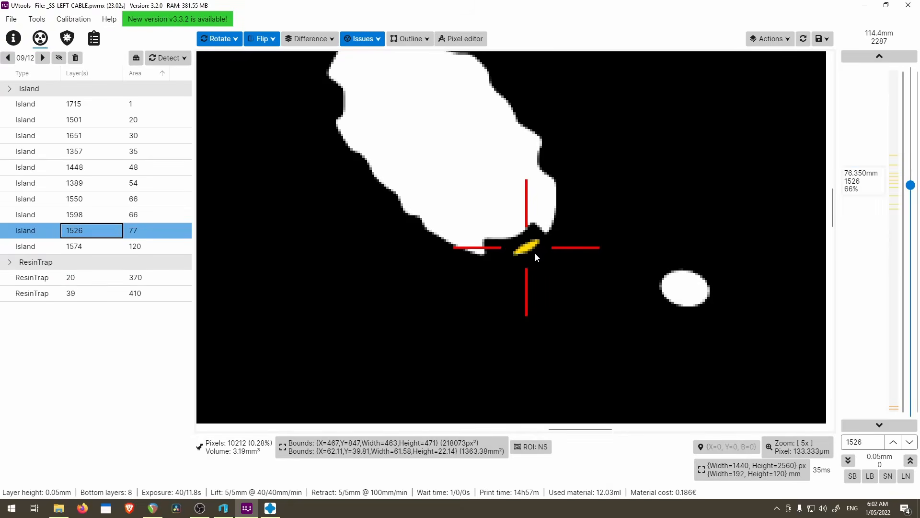
pyautogui.hotkey('alt', 'Tab')
pyautogui.click(520, 89)
# Step: Look up the layer 1598 island in UVtools and add a light support at its overhang on the cable in CHITUBOX
pyautogui.hotkey('alt', 'Tab')
pyautogui.click(67, 213)
pyautogui.hotkey('alt', 'Tab')
pyautogui.click(897, 380)
pyautogui.click(541, 230)
pyautogui.moveTo(748, 266); pyautogui.dragTo(748, 255)
pyautogui.scroll(4, 600, 208)
pyautogui.hotkey('alt', 'Tab')
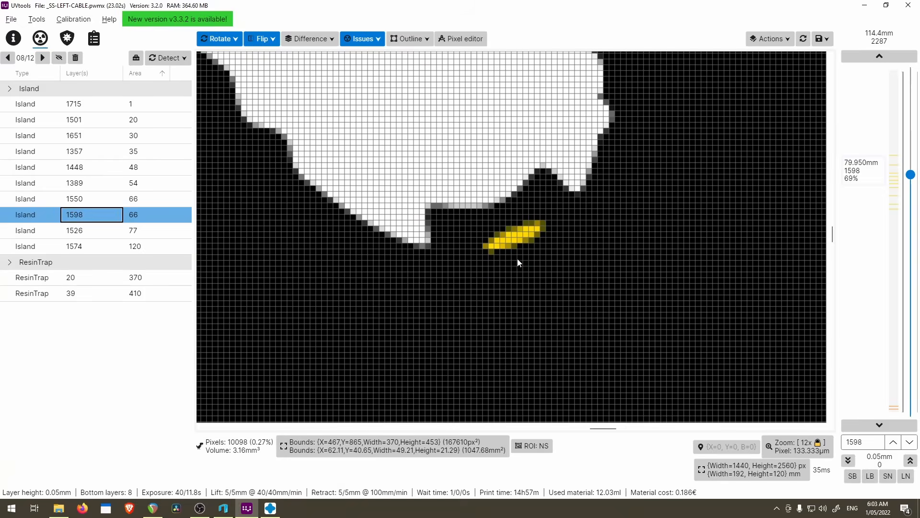
pyautogui.hotkey('alt', 'Tab')
pyautogui.scroll(8, 587, 352)
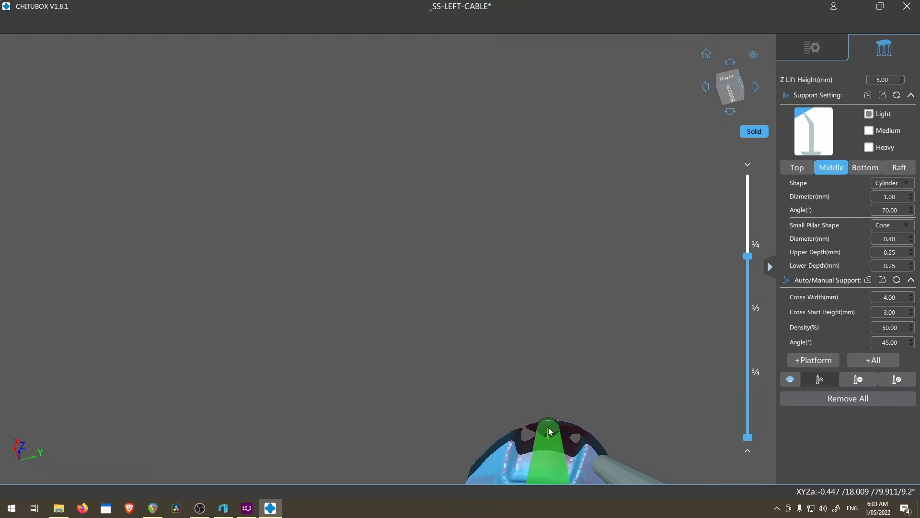
pyautogui.scroll(-5, 634, 406)
pyautogui.scroll(6, 660, 472)
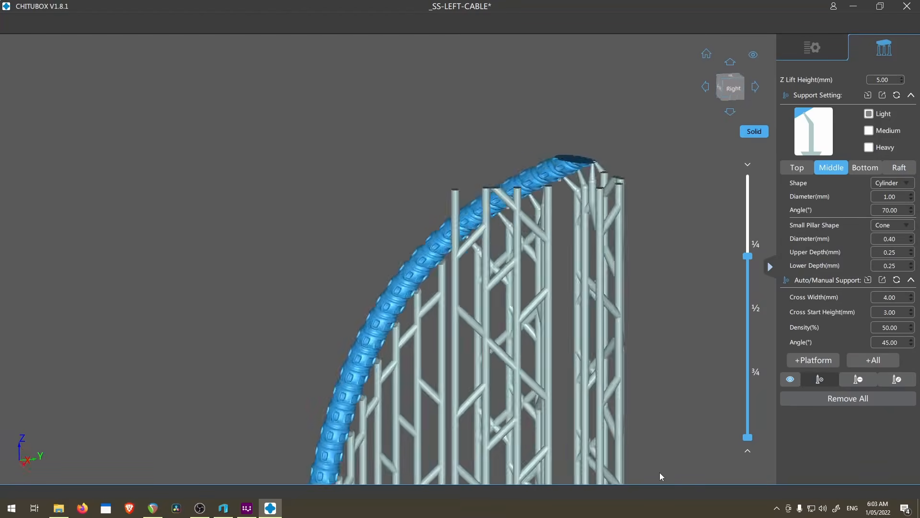
# Step: Cut the cable's preview at layer 1551 in CHITUBOX and add a light support under the layer 1550 island from UVtools
pyautogui.hotkey('alt', 'Tab')
pyautogui.hotkey('alt', 'Tab')
pyautogui.moveTo(747, 255); pyautogui.dragTo(748, 261)
pyautogui.scroll(-5, 508, 260)
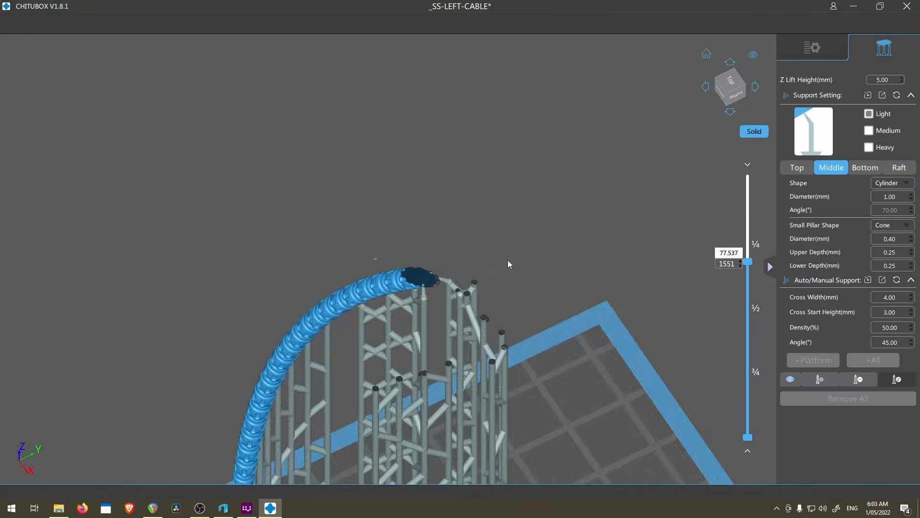
pyautogui.moveTo(508, 260); pyautogui.dragTo(420, 251, button='right')
pyautogui.scroll(6, 432, 335)
pyautogui.scroll(1, 436, 358)
pyautogui.moveTo(445, 412); pyautogui.dragTo(448, 216, button='middle')
pyautogui.scroll(1, 445, 353)
pyautogui.press('a')
pyautogui.click(444, 302)
pyautogui.scroll(-6, 444, 301)
pyautogui.moveTo(443, 300); pyautogui.dragTo(417, 287, button='right')
# Step: Check the layer 1389 island from UVtools against the nearby support on the cable, with the CHITUBOX preview at layer 1390
pyautogui.hotkey('alt', 'Tab')
pyautogui.hotkey('alt', 'Tab')
pyautogui.moveTo(748, 262); pyautogui.dragTo(748, 280)
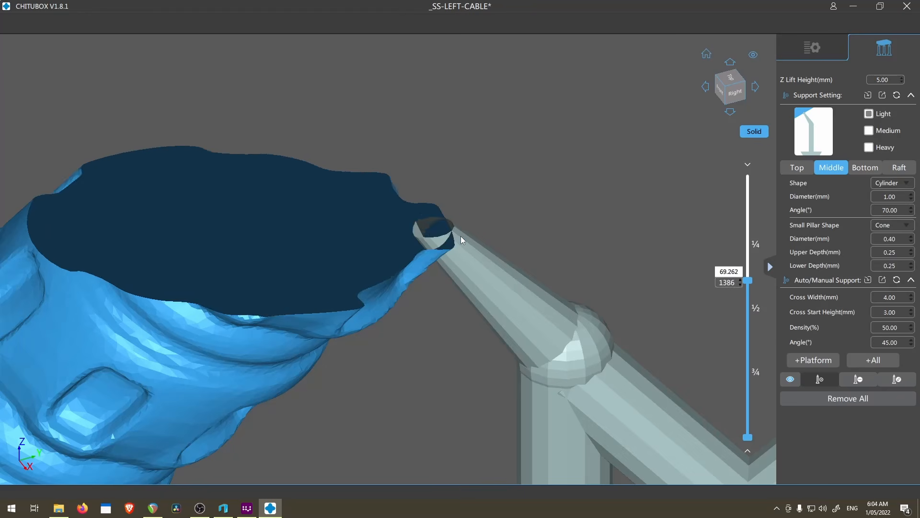
pyautogui.press('Up')
pyautogui.press('Up')
pyautogui.moveTo(461, 236); pyautogui.dragTo(465, 158, button='right')
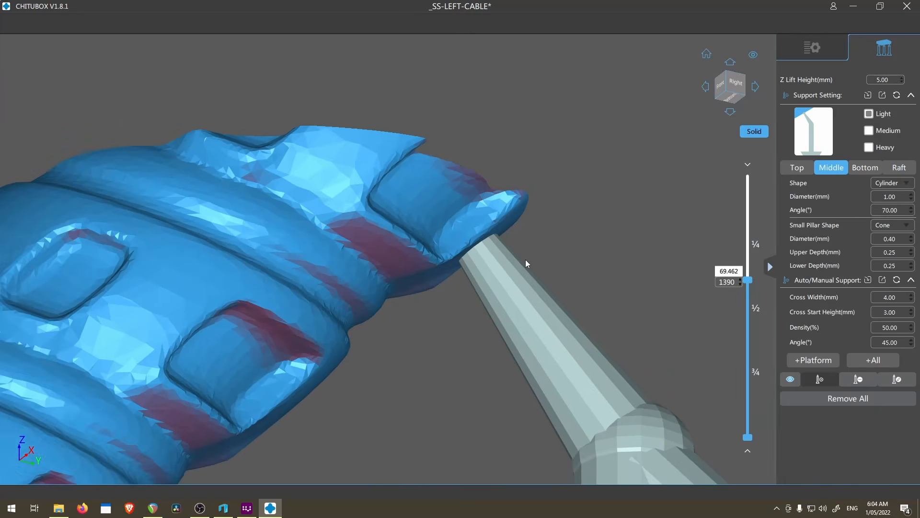
# Step: Locate the layer 1448 island from UVtools on the cable in CHITUBOX, and place a light support under the layer 1357 island
pyautogui.hotkey('alt', 'Tab')
pyautogui.click(112, 171)
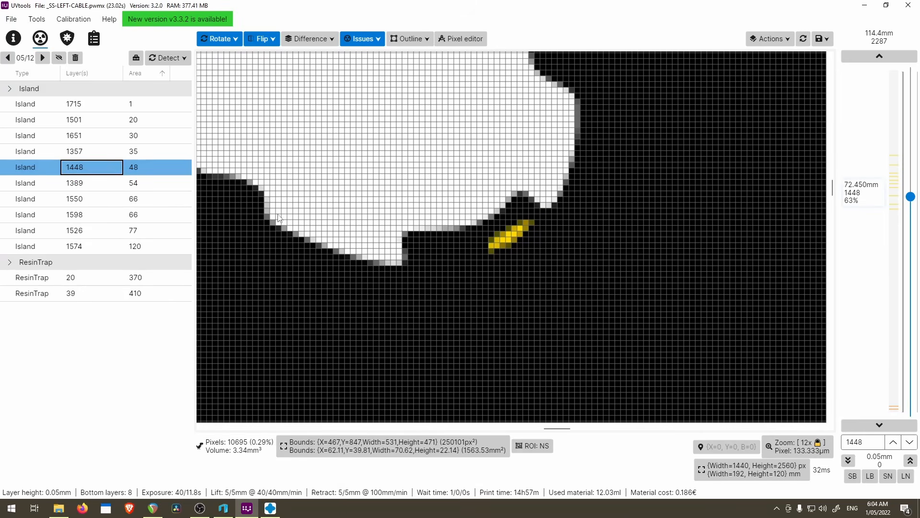
pyautogui.hotkey('alt', 'Tab')
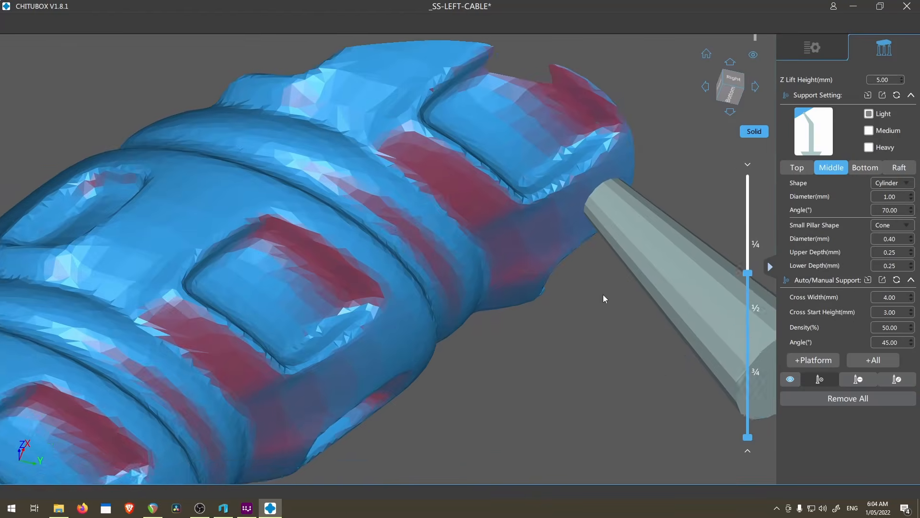
pyautogui.moveTo(603, 295); pyautogui.dragTo(591, 319, button='middle')
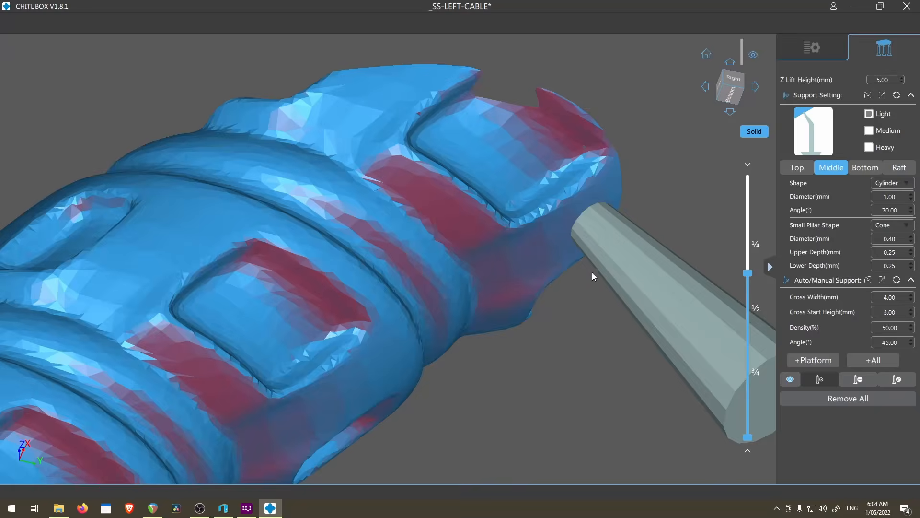
pyautogui.scroll(-8, 592, 273)
pyautogui.moveTo(555, 294); pyautogui.dragTo(424, 286, button='right')
pyautogui.scroll(4, 423, 278)
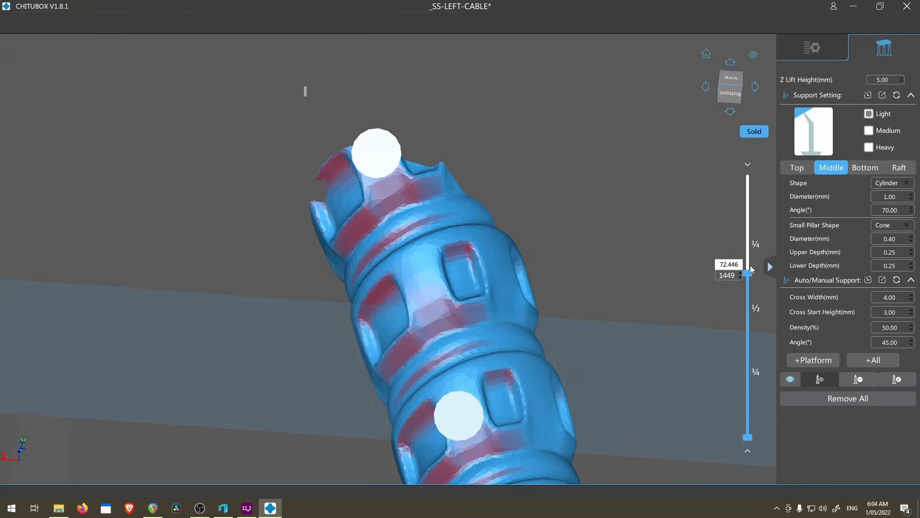
pyautogui.moveTo(751, 270); pyautogui.dragTo(750, 262)
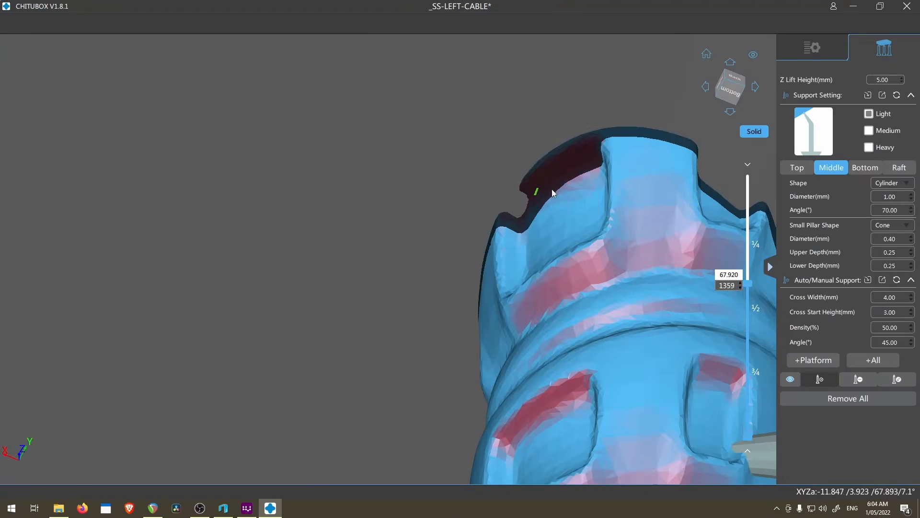
pyautogui.click(543, 180)
# Step: Look up the layer 1651 island in UVtools and add a light support under it with the CHITUBOX preview at layer 1652
pyautogui.hotkey('alt', 'Tab')
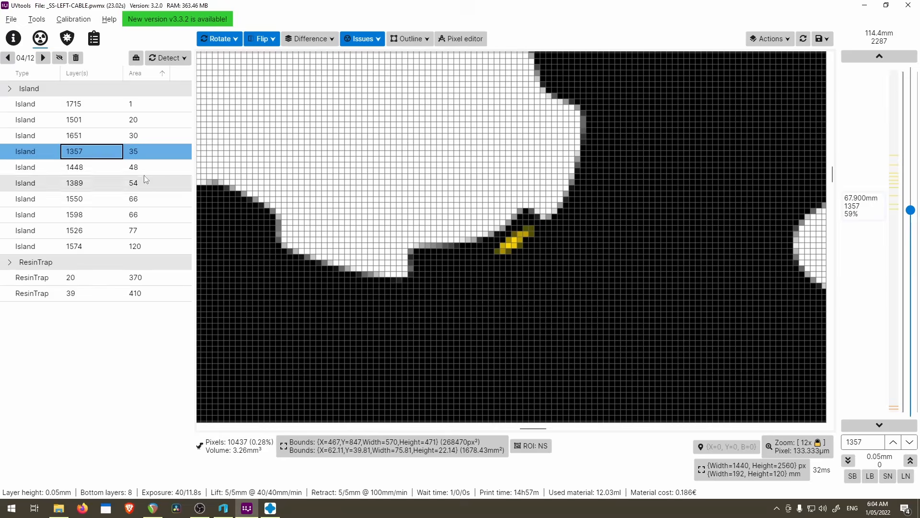
pyautogui.click(91, 138)
pyautogui.hotkey('alt', 'Tab')
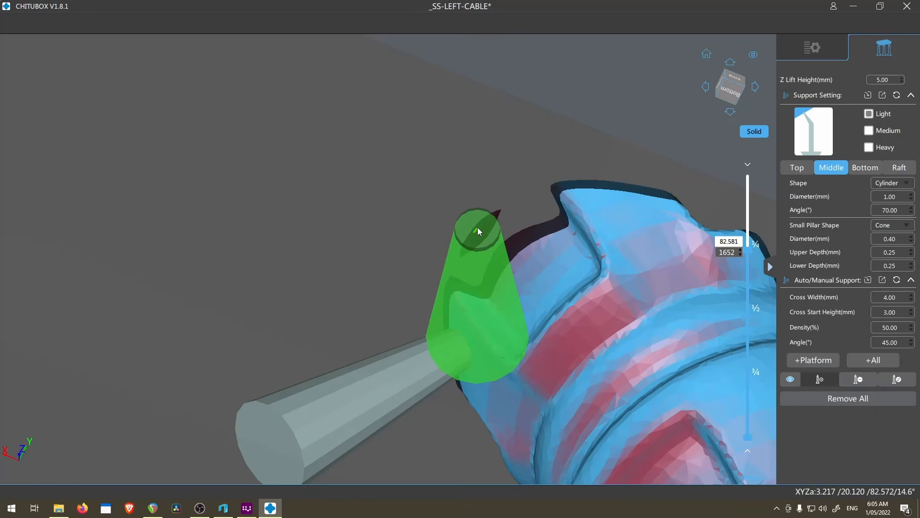
pyautogui.scroll(-5, 478, 231)
# Step: Return to adding supports in CHITUBOX and place a light support under the thin overhanging sliver at the layer 1501 island
pyautogui.hotkey('alt', 'Tab')
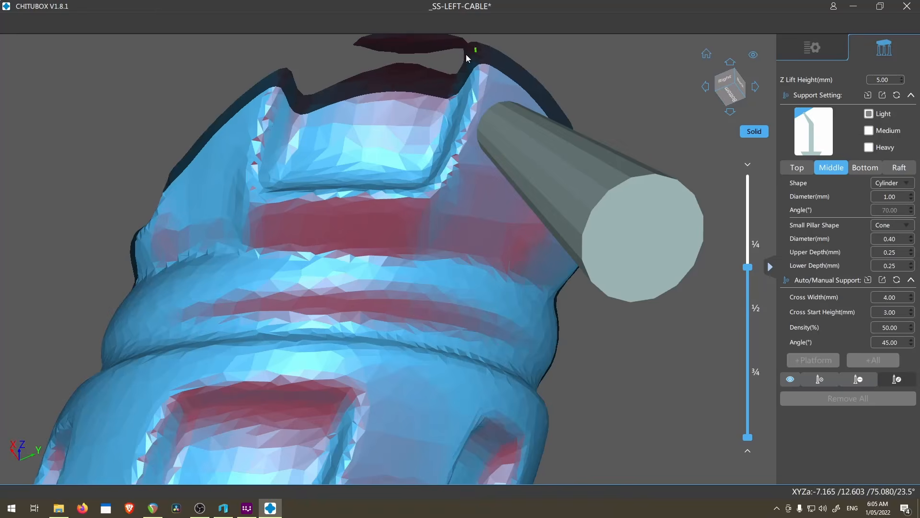
pyautogui.scroll(-3, 466, 57)
pyautogui.moveTo(442, 68); pyautogui.dragTo(465, 79, button='middle')
pyautogui.click(820, 379)
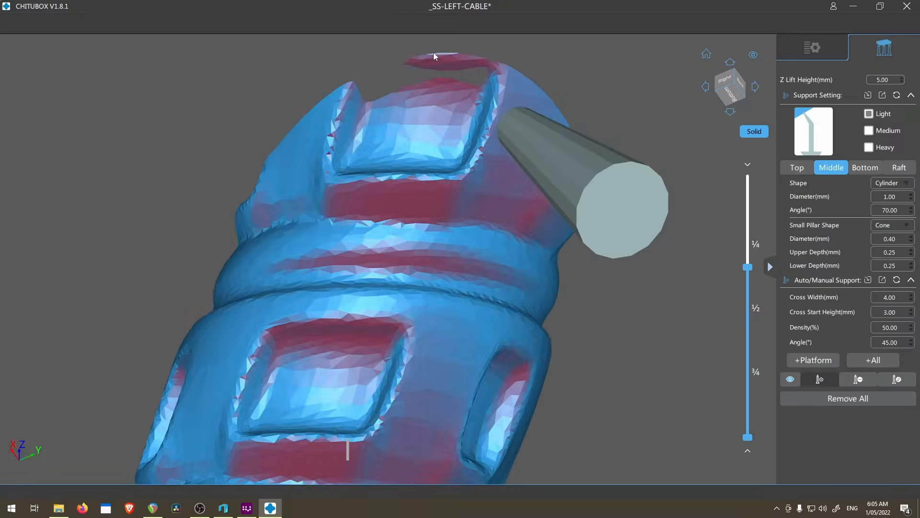
pyautogui.click(440, 66)
# Step: Switch to UVtools and examine the layer 1715 island close up
pyautogui.hotkey('alt', 'Tab')
pyautogui.click(78, 104)
pyautogui.scroll(3, 522, 240)
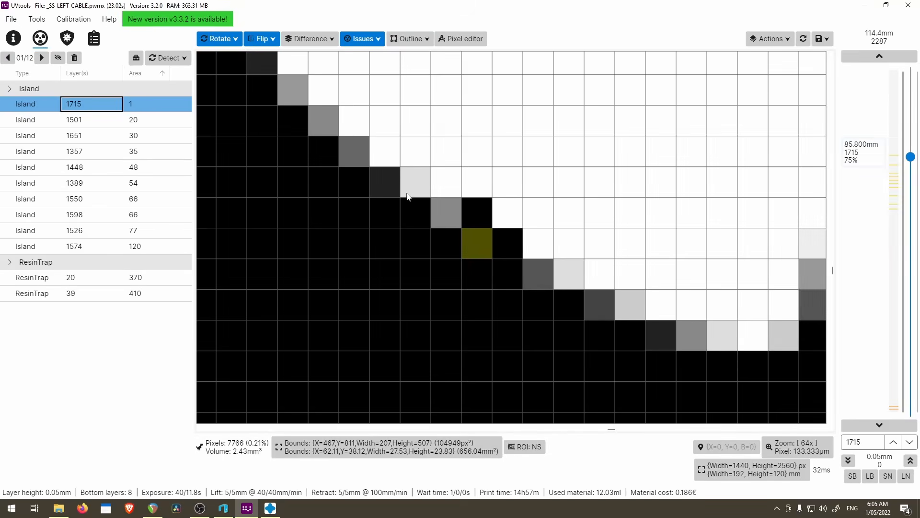
# Step: Switch to CHITUBOX and save the left cable project over SS-LEFT-CABLE.chitubox in the Techno Sun goddess folder
pyautogui.scroll(-8, 441, 231)
pyautogui.scroll(5, 444, 235)
pyautogui.hotkey('alt', 'Tab')
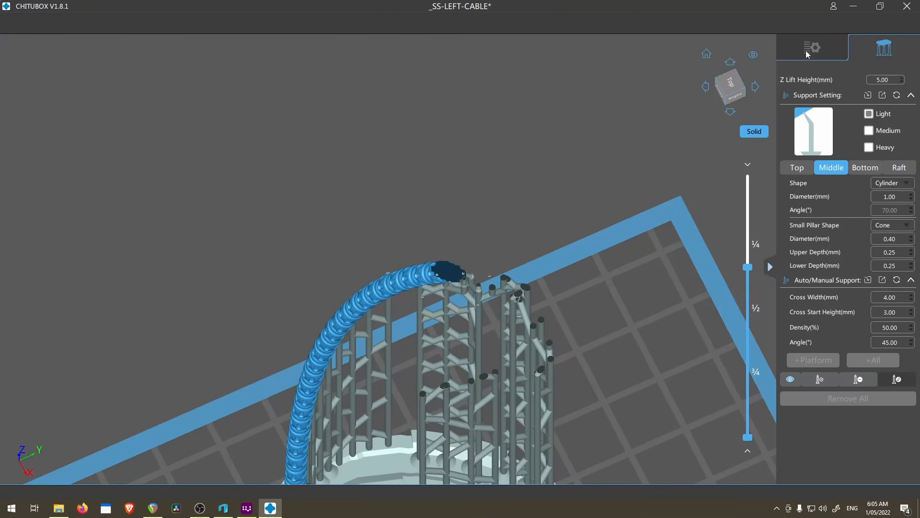
pyautogui.click(808, 53)
pyautogui.moveTo(721, 113); pyautogui.dragTo(616, 344)
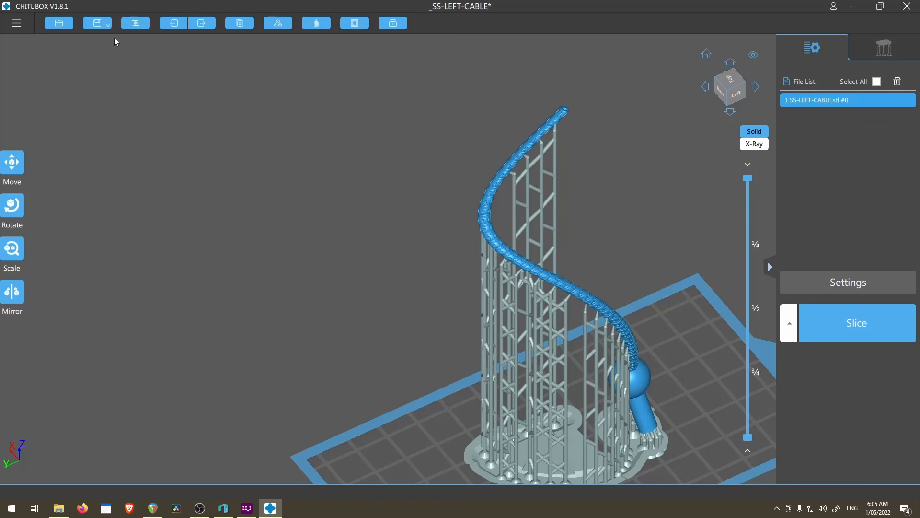
pyautogui.click(98, 23)
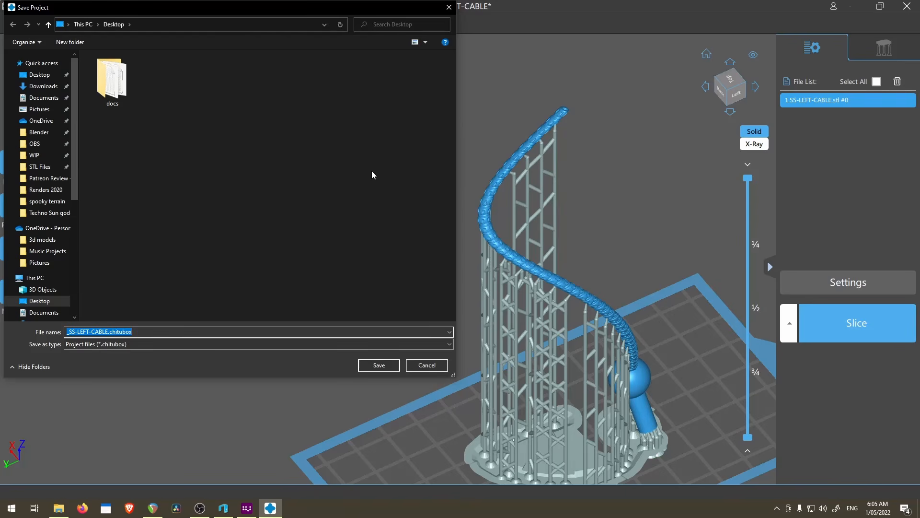
pyautogui.click(49, 212)
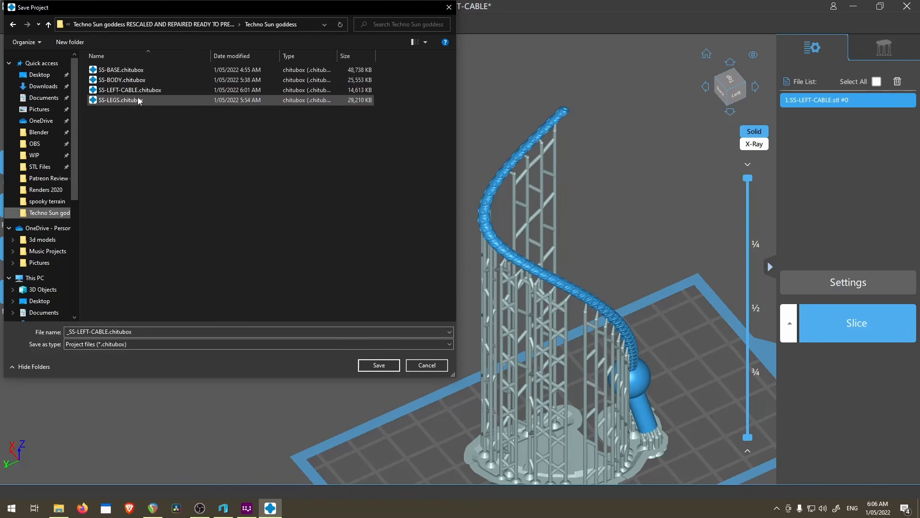
pyautogui.doubleClick(130, 90)
pyautogui.click(483, 254)
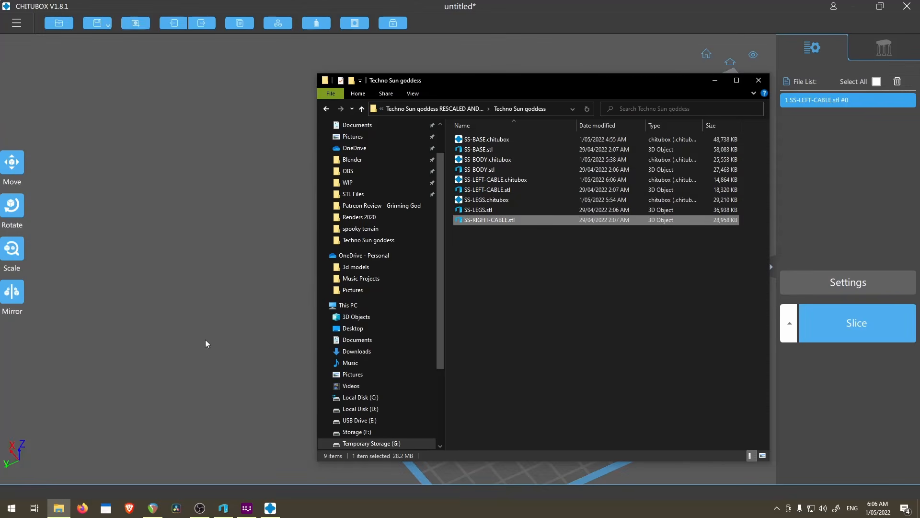
# Step: Load SS-RIGHT-CABLE.stl into a new project and tilt the model about the Y axis
pyautogui.click(205, 341)
pyautogui.scroll(-4, 551, 379)
pyautogui.moveTo(619, 374); pyautogui.dragTo(558, 421, button='right')
pyautogui.scroll(4, 539, 392)
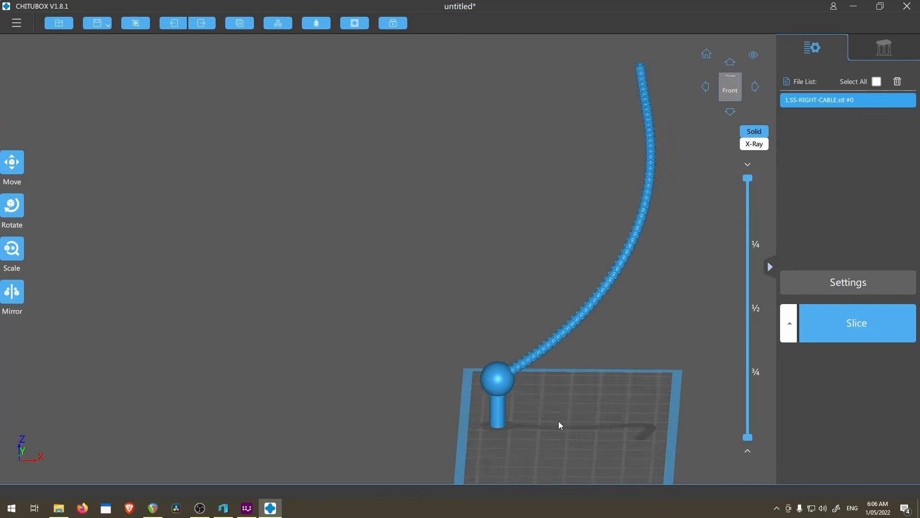
pyautogui.moveTo(559, 421); pyautogui.dragTo(547, 357, button='right')
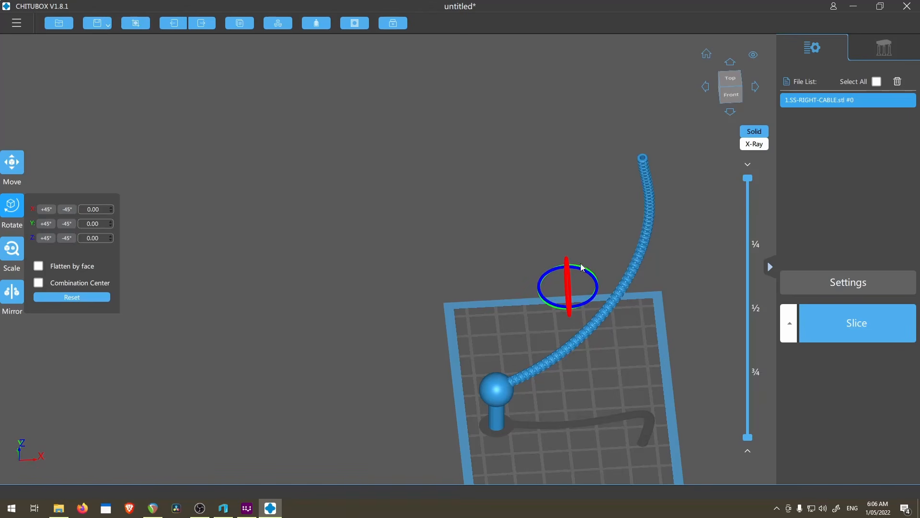
pyautogui.moveTo(581, 265); pyautogui.dragTo(588, 298)
# Step: Inspect the cable's cross-section near its upper end by lowering the layer clipping, and check the model from below
pyautogui.moveTo(601, 348); pyautogui.dragTo(498, 355, button='right')
pyautogui.scroll(4, 532, 261)
pyautogui.moveTo(533, 259); pyautogui.dragTo(471, 290, button='right')
pyautogui.scroll(4, 632, 216)
pyautogui.moveTo(745, 178); pyautogui.dragTo(745, 227)
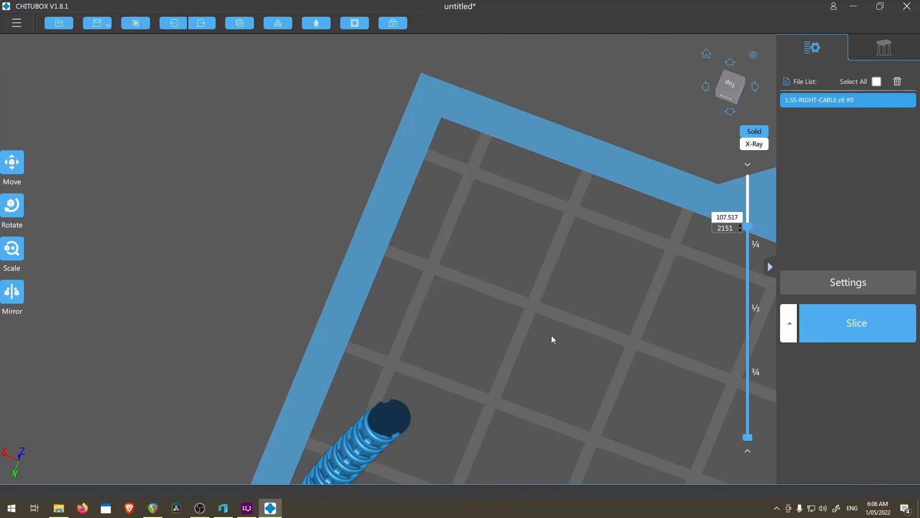
pyautogui.moveTo(746, 227); pyautogui.dragTo(746, 233)
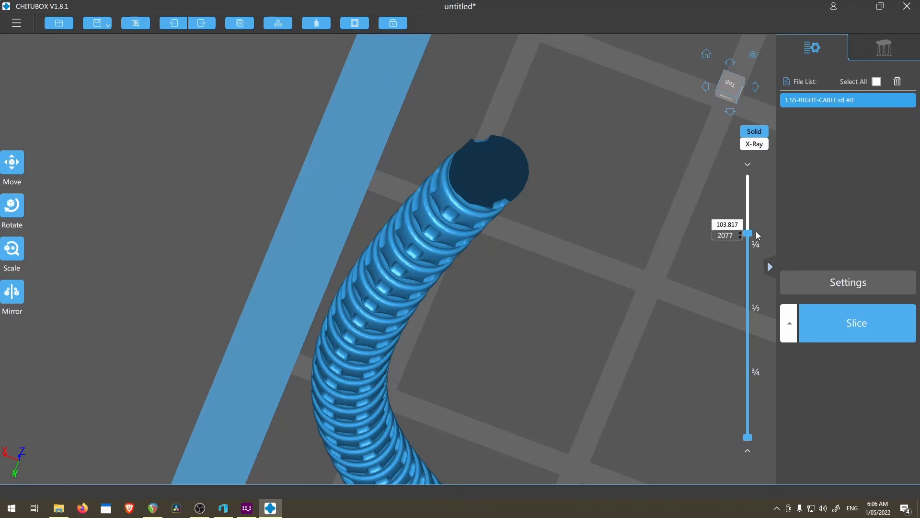
pyautogui.moveTo(741, 292); pyautogui.dragTo(738, 243, button='middle')
pyautogui.scroll(-8, 718, 268)
pyautogui.moveTo(714, 292); pyautogui.dragTo(595, 158, button='right')
pyautogui.moveTo(591, 296); pyautogui.dragTo(543, 161, button='middle')
# Step: Try placing heavy supports on the rim of the peg's lower end face
pyautogui.click(886, 49)
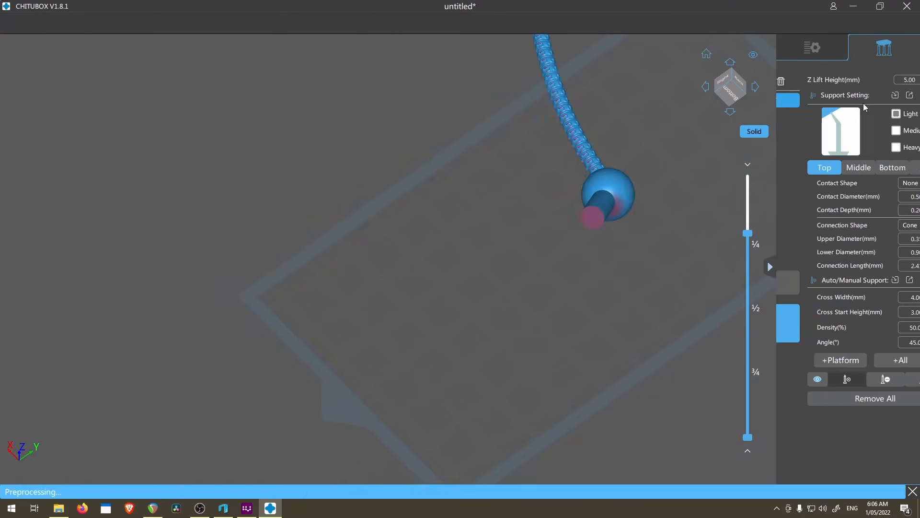
pyautogui.scroll(10, 605, 227)
pyautogui.moveTo(611, 211); pyautogui.dragTo(633, 166, button='right')
pyautogui.scroll(3, 566, 349)
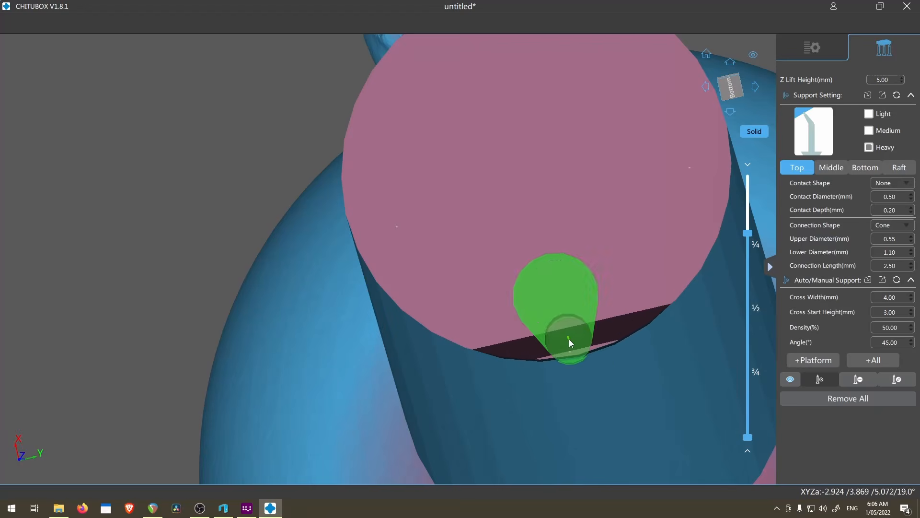
pyautogui.click(568, 339)
pyautogui.scroll(-4, 568, 338)
pyautogui.click(450, 344)
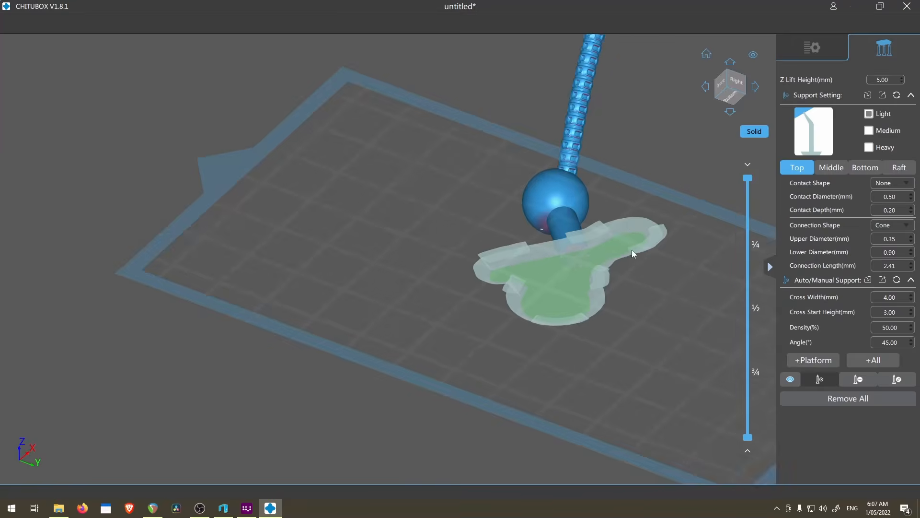
# Step: Select heavy supports and place a ring of them around the edge of the peg's bottom face
pyautogui.moveTo(632, 251); pyautogui.dragTo(913, 175, button='right')
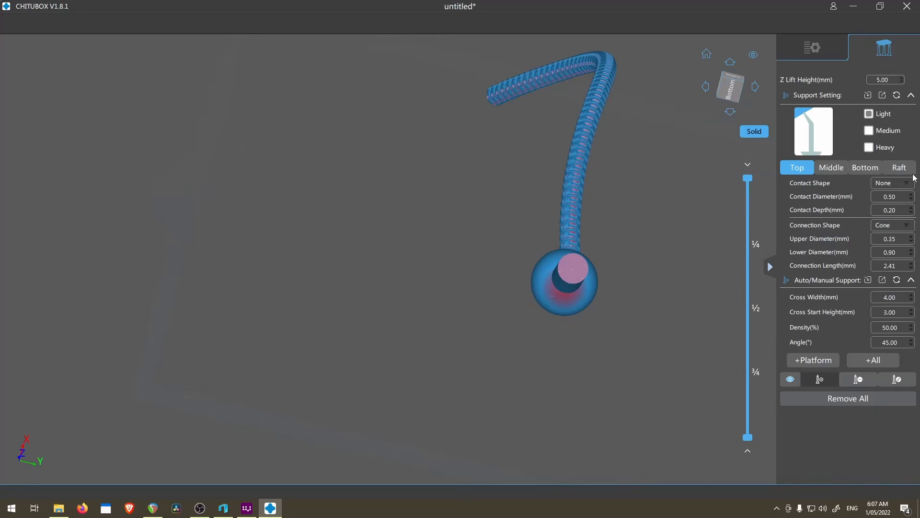
pyautogui.click(869, 148)
pyautogui.scroll(10, 574, 199)
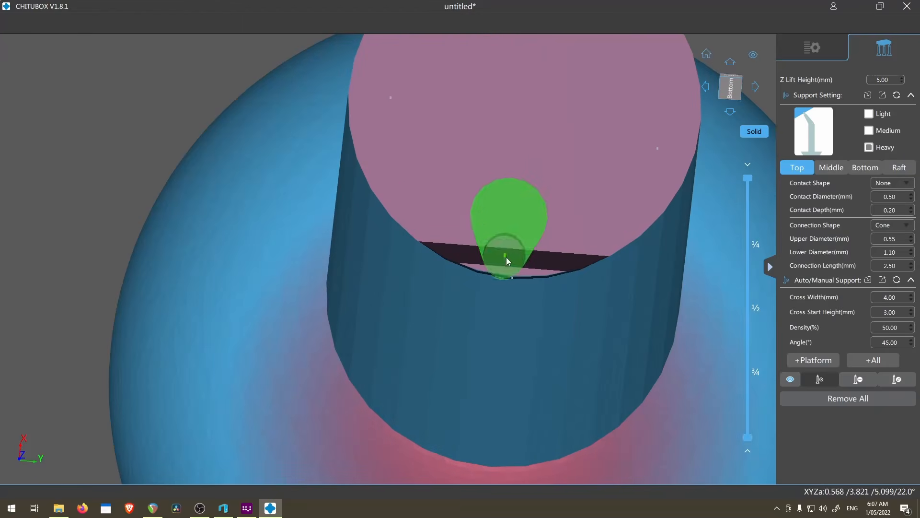
pyautogui.click(506, 257)
pyautogui.scroll(-3, 560, 176)
pyautogui.moveTo(560, 175); pyautogui.dragTo(503, 251, button='middle')
pyautogui.click(334, 258)
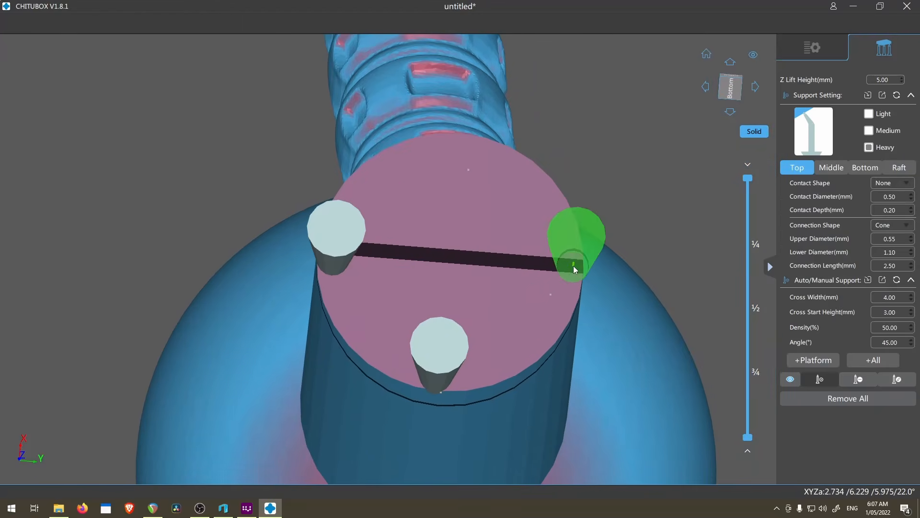
pyautogui.click(567, 268)
pyautogui.click(454, 148)
pyautogui.click(360, 337)
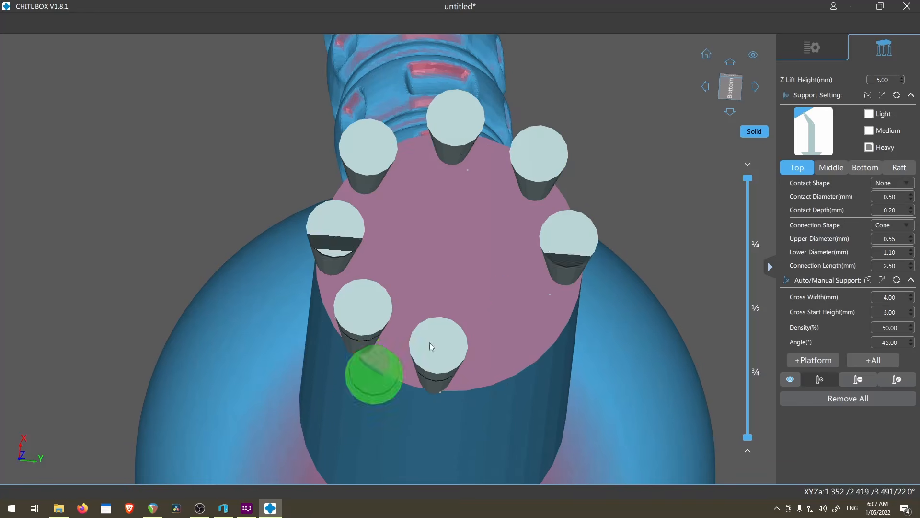
# Step: Add heavy supports up the underside of the peg and beneath the ball where it meets the peg
pyautogui.moveTo(523, 350); pyautogui.dragTo(356, 204, button='right')
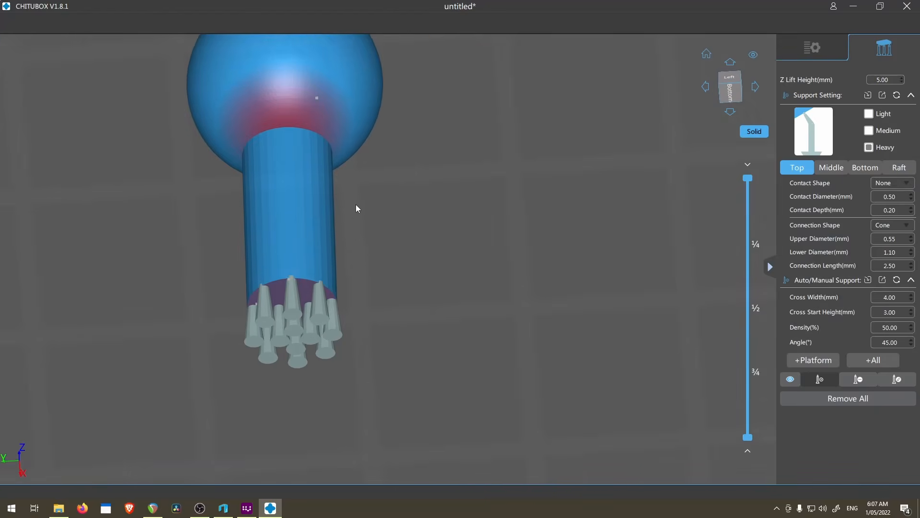
pyautogui.moveTo(355, 204); pyautogui.dragTo(434, 229, button='middle')
pyautogui.scroll(4, 367, 297)
pyautogui.click(375, 306)
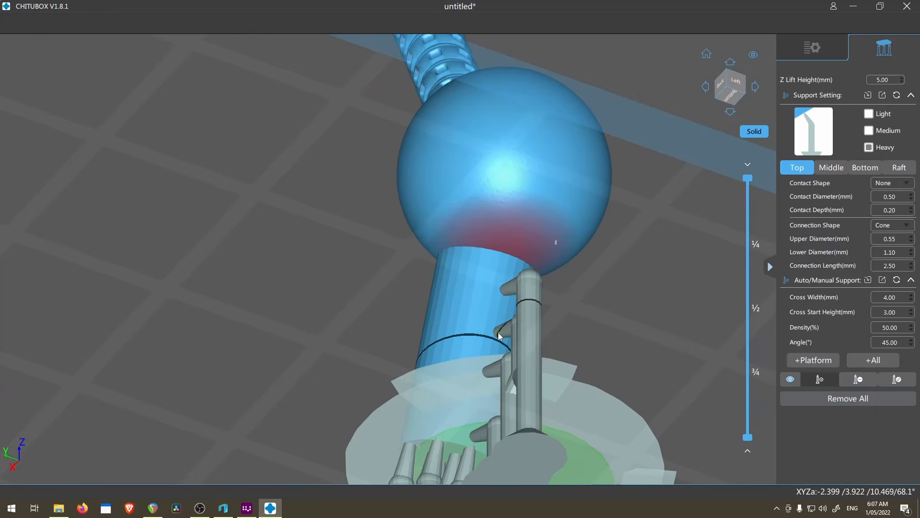
pyautogui.moveTo(498, 329); pyautogui.dragTo(504, 283, button='right')
pyautogui.scroll(3, 505, 283)
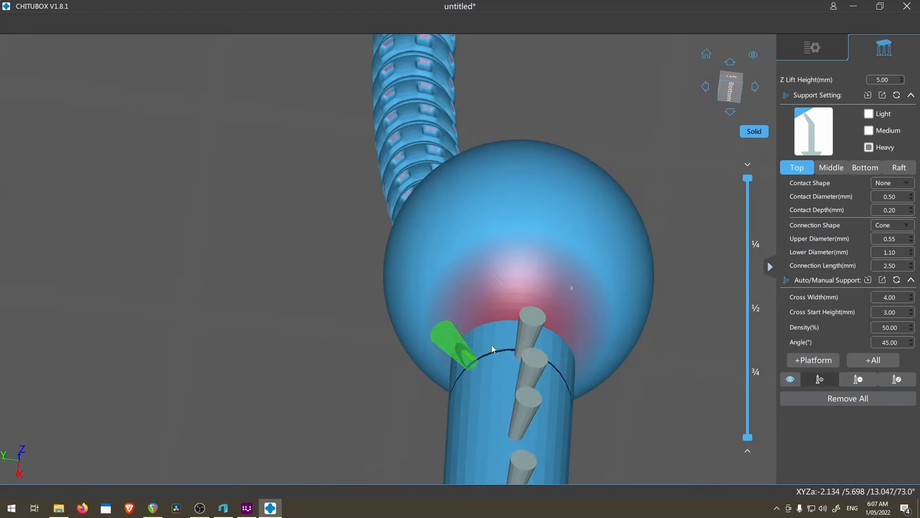
pyautogui.click(485, 313)
pyautogui.moveTo(539, 312); pyautogui.dragTo(546, 329, button='right')
# Step: Switch to light supports and place them along the underside of the cable just above the ball
pyautogui.scroll(-5, 507, 266)
pyautogui.moveTo(507, 266); pyautogui.dragTo(634, 401, button='right')
pyautogui.moveTo(611, 235); pyautogui.dragTo(596, 361, button='middle')
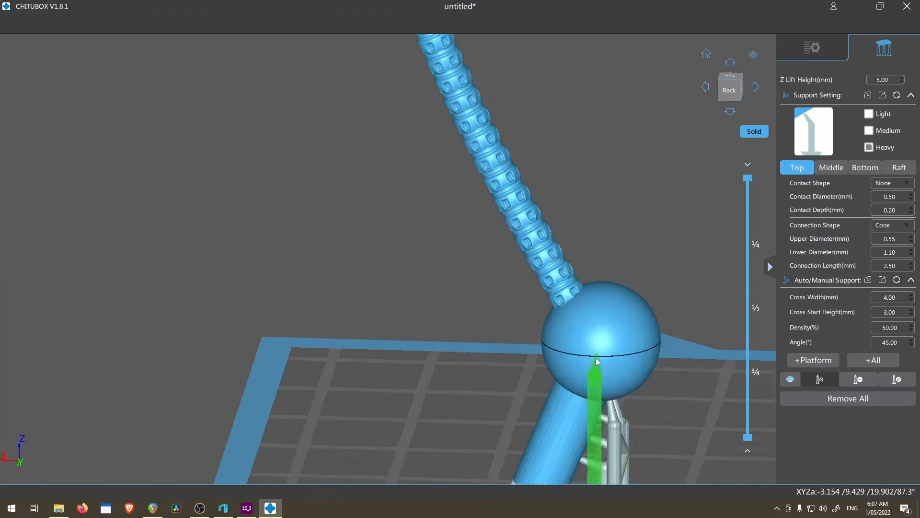
pyautogui.scroll(-4, 597, 360)
pyautogui.moveTo(596, 360); pyautogui.dragTo(610, 376, button='right')
pyautogui.scroll(-5, 579, 335)
pyautogui.moveTo(578, 335); pyautogui.dragTo(907, 90, button='right')
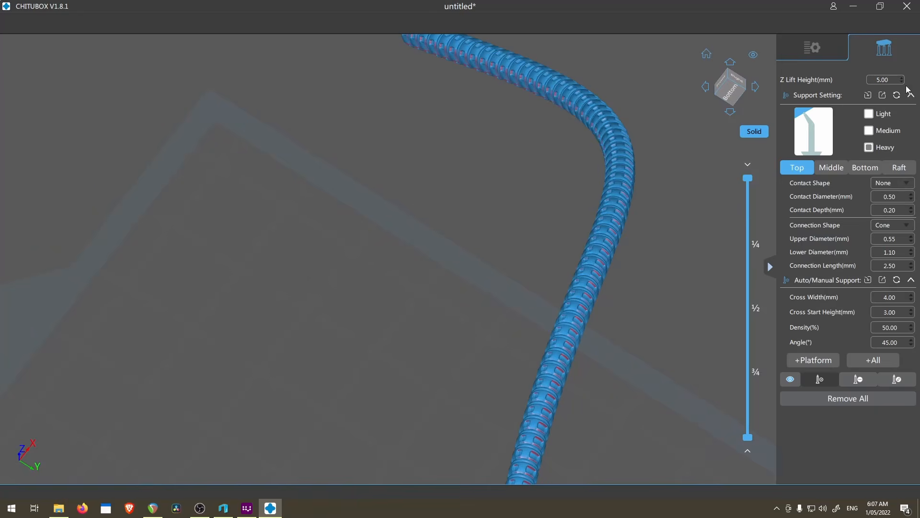
pyautogui.click(868, 116)
pyautogui.scroll(-8, 675, 224)
pyautogui.moveTo(675, 224); pyautogui.dragTo(656, 260, button='right')
pyautogui.scroll(8, 683, 257)
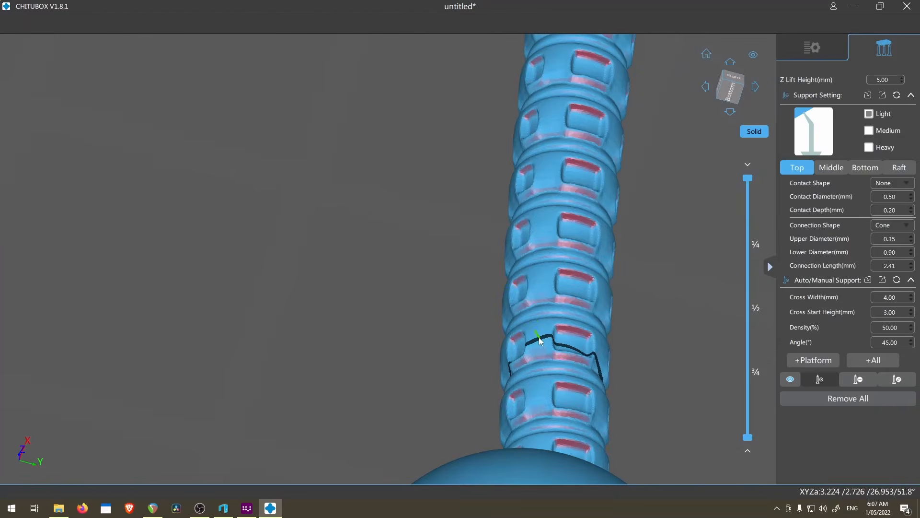
pyautogui.click(541, 336)
pyautogui.click(556, 200)
pyautogui.click(556, 120)
# Step: Continue the row of light supports further up the lower part of the cable
pyautogui.moveTo(556, 119); pyautogui.dragTo(570, 247, button='middle')
pyautogui.scroll(-8, 570, 240)
pyautogui.moveTo(576, 239); pyautogui.dragTo(571, 191, button='right')
pyautogui.scroll(8, 571, 168)
pyautogui.click(555, 135)
pyautogui.moveTo(542, 144); pyautogui.dragTo(525, 262, button='middle')
pyautogui.click(521, 179)
# Step: Place light supports at regular intervals along the middle section of the cable
pyautogui.scroll(-8, 527, 202)
pyautogui.moveTo(527, 216); pyautogui.dragTo(568, 388, button='right')
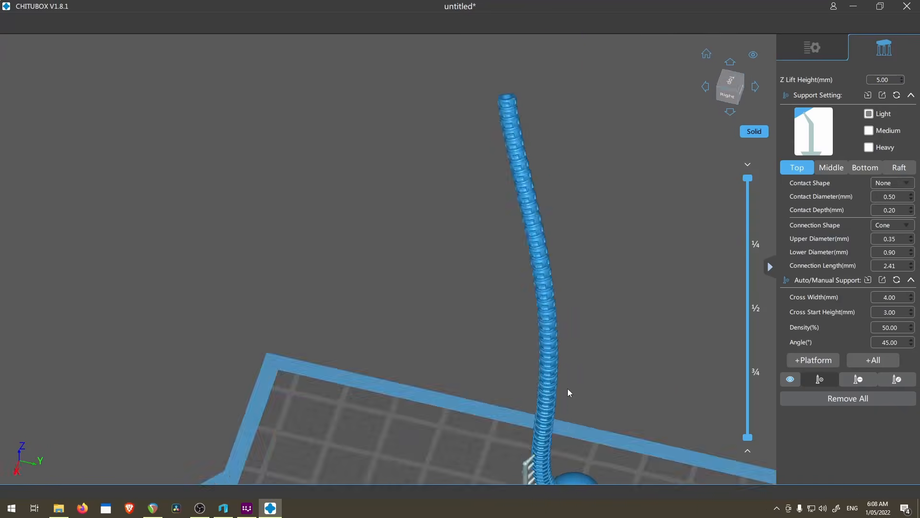
pyautogui.scroll(8, 551, 288)
pyautogui.click(551, 333)
pyautogui.click(551, 263)
pyautogui.click(550, 198)
pyautogui.click(550, 130)
pyautogui.scroll(8, 599, 265)
pyautogui.click(560, 322)
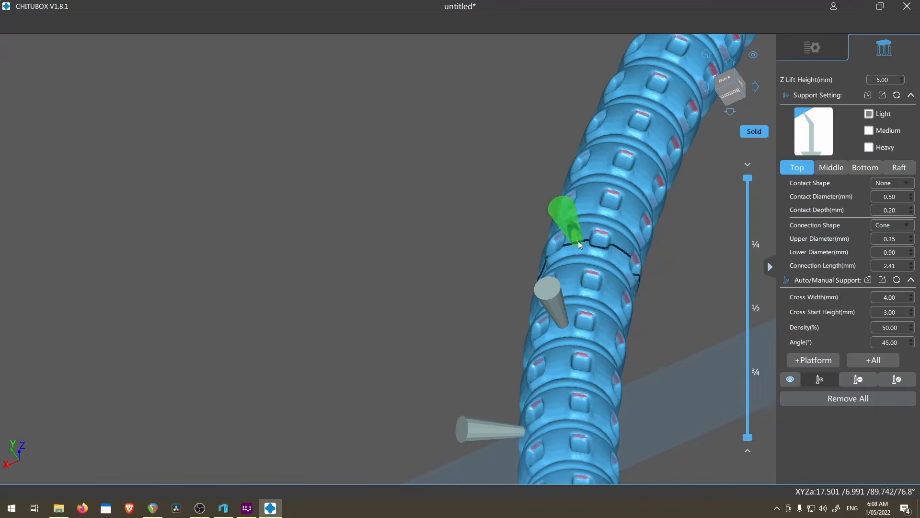
# Step: Add light supports up the cable's curve, starting at a height of about 90 mm
pyautogui.click(578, 240)
pyautogui.click(607, 164)
pyautogui.scroll(-8, 609, 172)
pyautogui.moveTo(611, 177); pyautogui.dragTo(671, 321, button='middle')
pyautogui.moveTo(671, 320); pyautogui.dragTo(621, 295, button='right')
pyautogui.scroll(7, 657, 331)
pyautogui.scroll(6, 658, 331)
pyautogui.click(596, 307)
pyautogui.click(566, 204)
# Step: Place additional light supports on the sides of the cable's upper section, up to about 105 mm high
pyautogui.scroll(-8, 580, 216)
pyautogui.moveTo(614, 344); pyautogui.dragTo(623, 192, button='right')
pyautogui.scroll(6, 568, 369)
pyautogui.scroll(-6, 636, 143)
pyautogui.click(651, 143)
pyautogui.moveTo(651, 143); pyautogui.dragTo(690, 143, button='right')
pyautogui.click(618, 140)
pyautogui.moveTo(618, 140); pyautogui.dragTo(690, 99, button='right')
pyautogui.scroll(6, 516, 186)
pyautogui.click(511, 193)
pyautogui.click(549, 96)
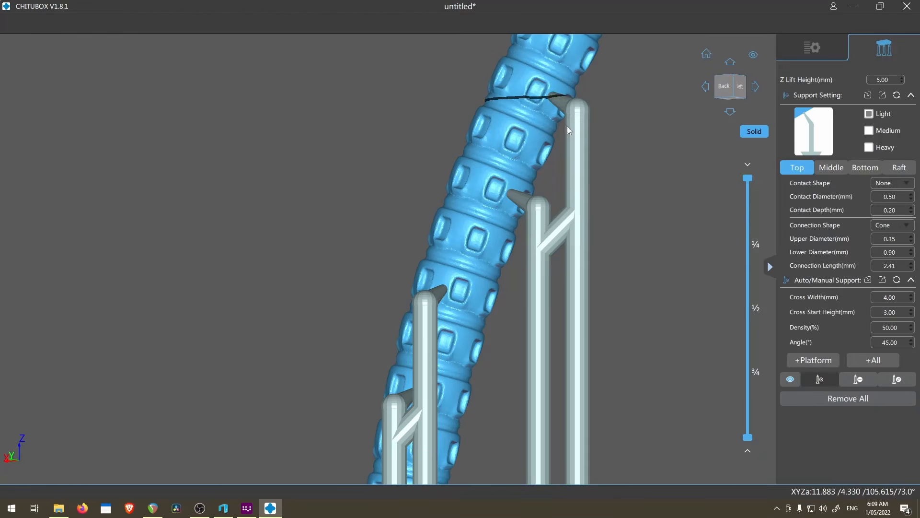
# Step: Switch to support editing and adjust the position of a support beside the cable
pyautogui.scroll(-6, 568, 130)
pyautogui.press('e')
pyautogui.moveTo(568, 130); pyautogui.dragTo(641, 332, button='right')
pyautogui.moveTo(640, 332); pyautogui.dragTo(554, 260, button='middle')
pyautogui.moveTo(554, 261); pyautogui.dragTo(574, 395, button='right')
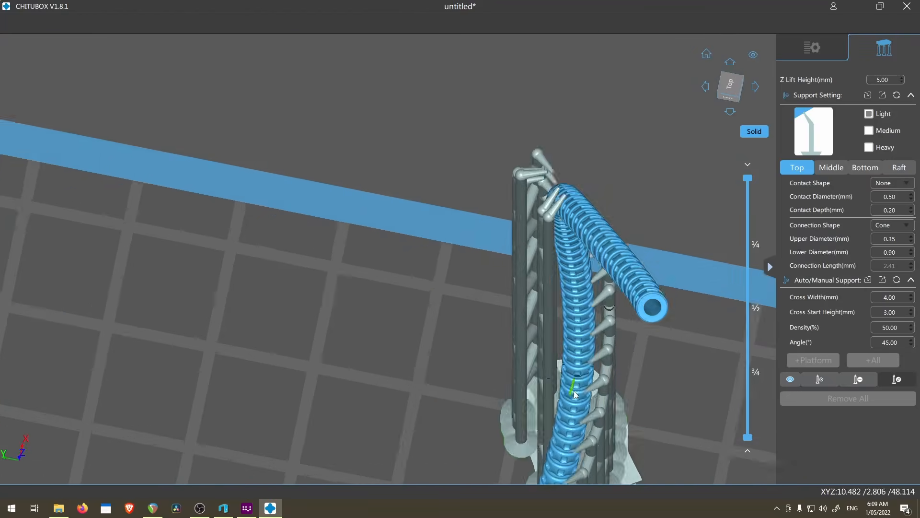
pyautogui.scroll(6, 575, 394)
pyautogui.click(533, 416)
pyautogui.scroll(-2, 601, 280)
pyautogui.moveTo(574, 251); pyautogui.dragTo(578, 263)
pyautogui.scroll(-8, 610, 265)
pyautogui.moveTo(610, 265); pyautogui.dragTo(566, 226, button='right')
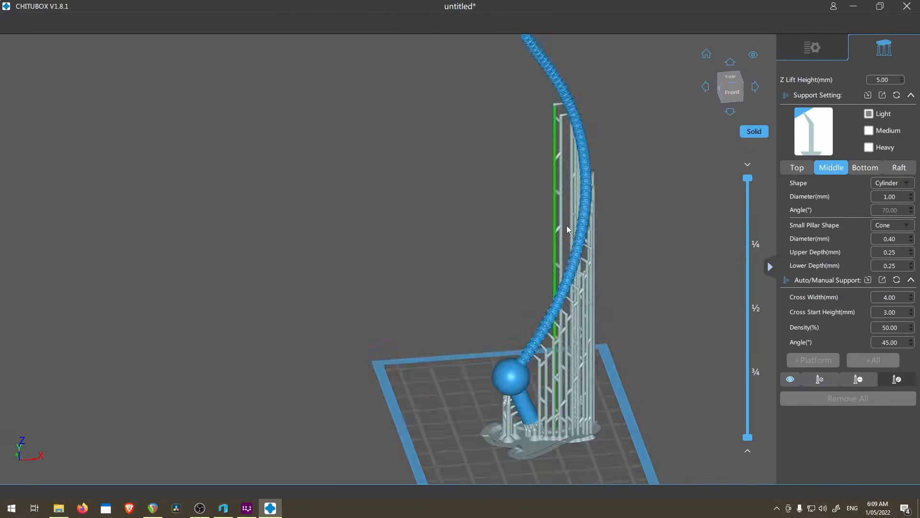
# Step: Return to adding supports and place light supports under the cable's upper end, up to about 126 mm high
pyautogui.scroll(8, 562, 93)
pyautogui.click(820, 379)
pyautogui.scroll(-8, 503, 168)
pyautogui.moveTo(580, 330); pyautogui.dragTo(537, 278, button='right')
pyautogui.scroll(10, 570, 206)
pyautogui.click(606, 249)
pyautogui.moveTo(606, 249); pyautogui.dragTo(719, 450, button='middle')
pyautogui.click(623, 333)
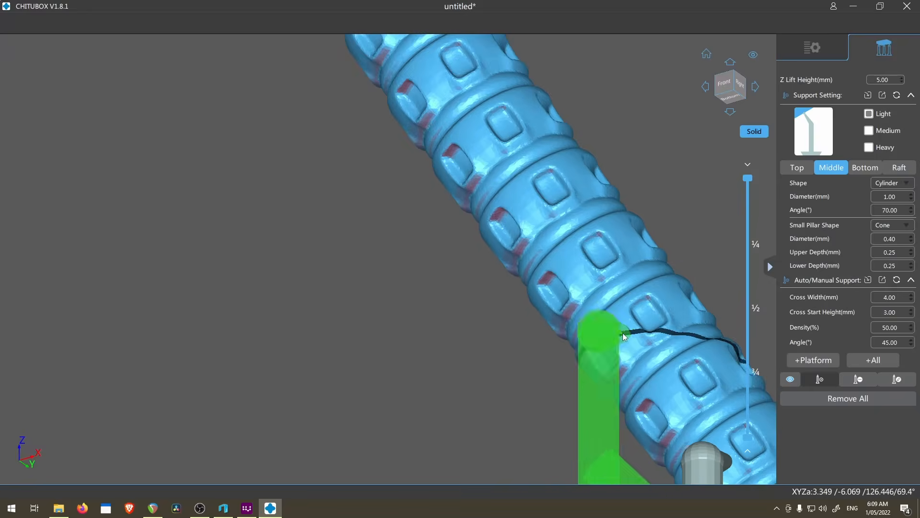
pyautogui.scroll(-10, 623, 333)
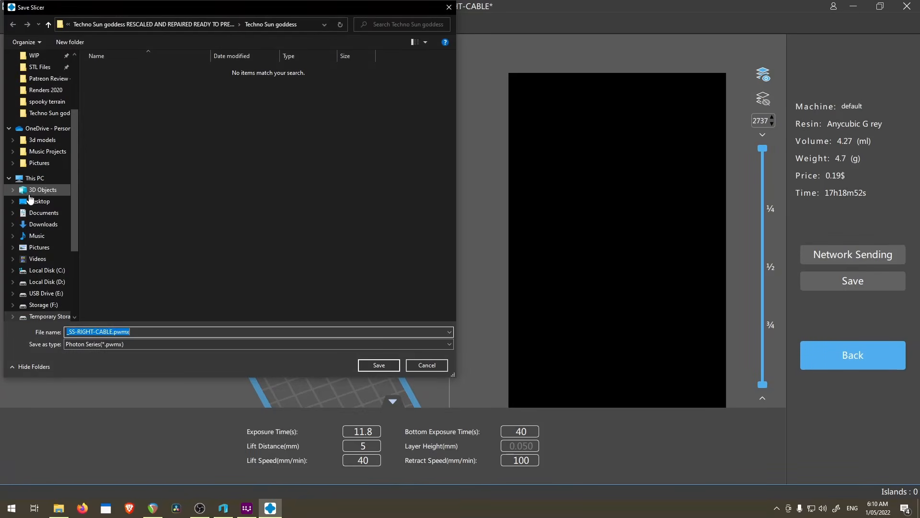
# Step: Save the sliced file as _SS-RIGHT-CABLE.pwmx on the Desktop and open it in UVtools
pyautogui.click(31, 200)
pyautogui.click(379, 365)
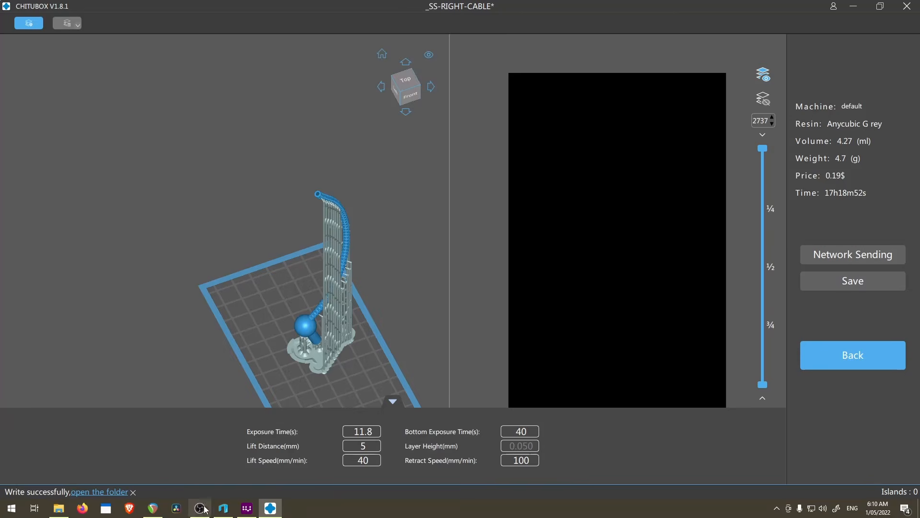
pyautogui.click(246, 508)
pyautogui.click(22, 36)
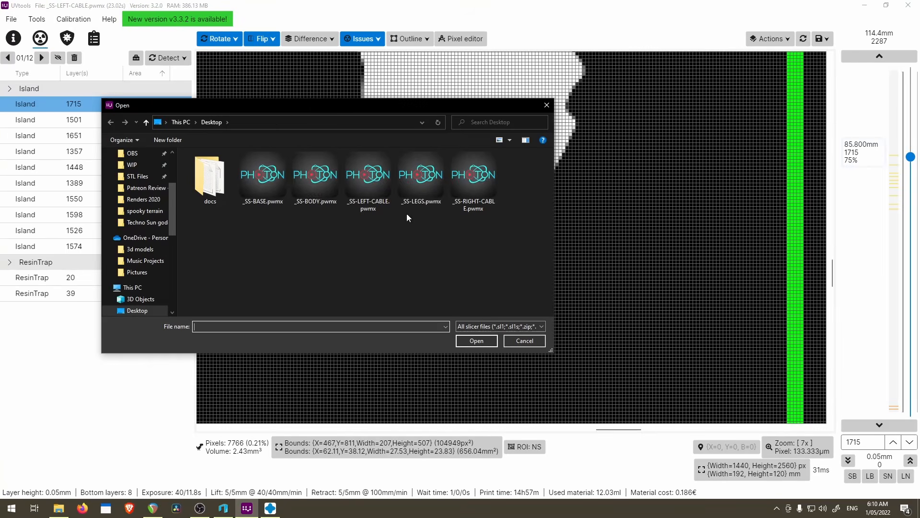
pyautogui.doubleClick(482, 183)
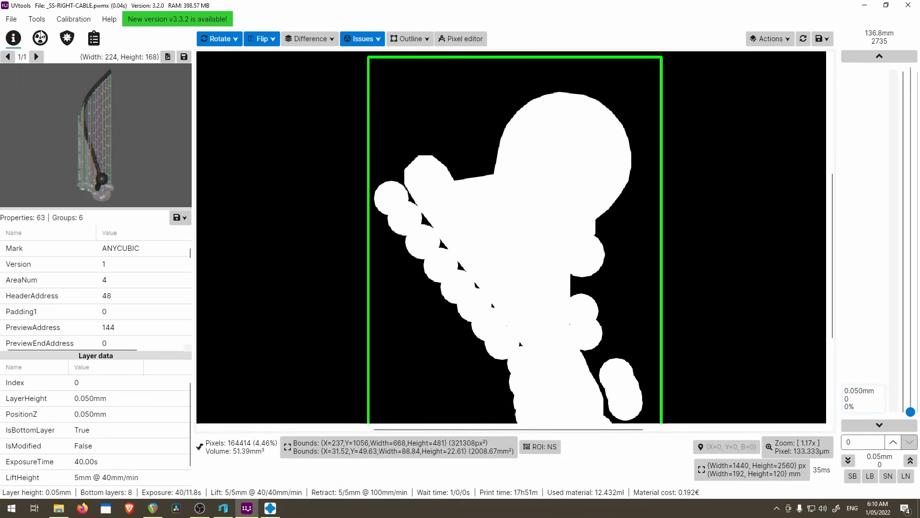
# Step: Detect print issues in the right cable file, review the issue list, and close UVtools
pyautogui.click(40, 37)
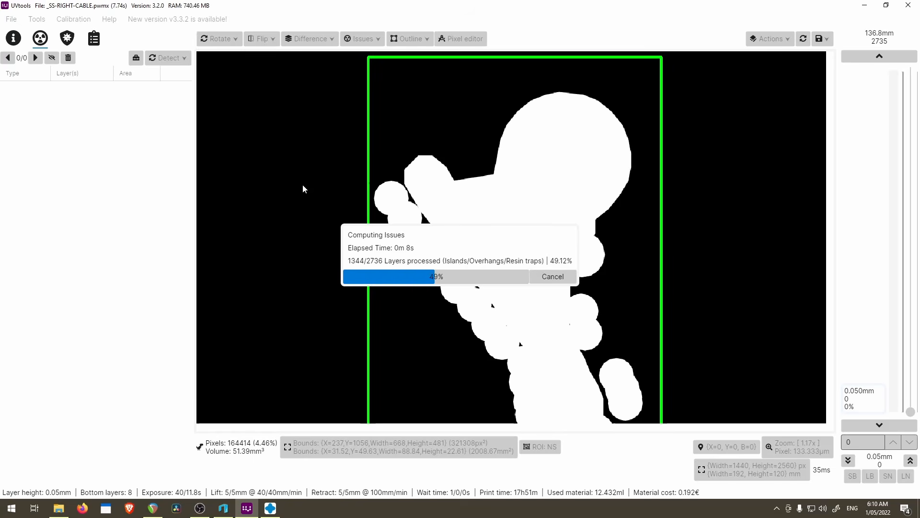
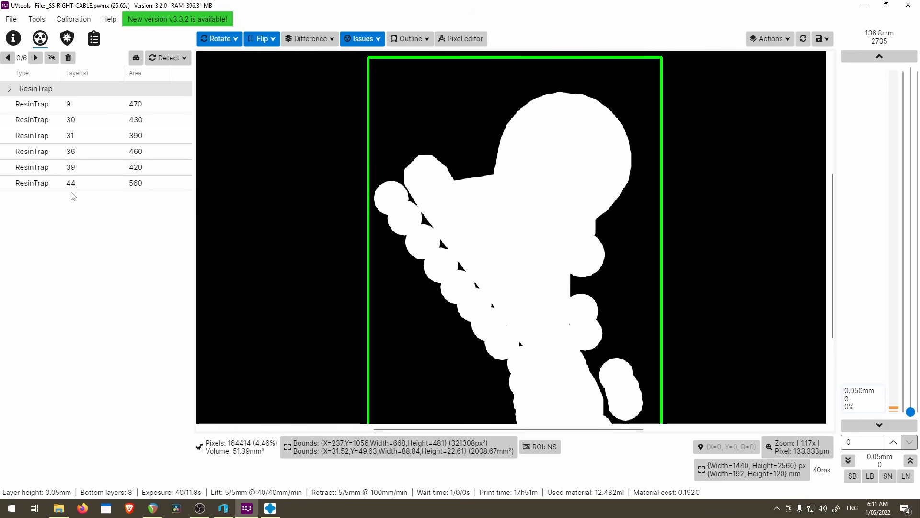
pyautogui.scroll(-3, 383, 260)
pyautogui.click(906, 7)
pyautogui.scroll(-3, 546, 353)
pyautogui.moveTo(602, 361); pyautogui.dragTo(550, 353, button='right')
pyautogui.moveTo(643, 252); pyautogui.dragTo(576, 254, button='right')
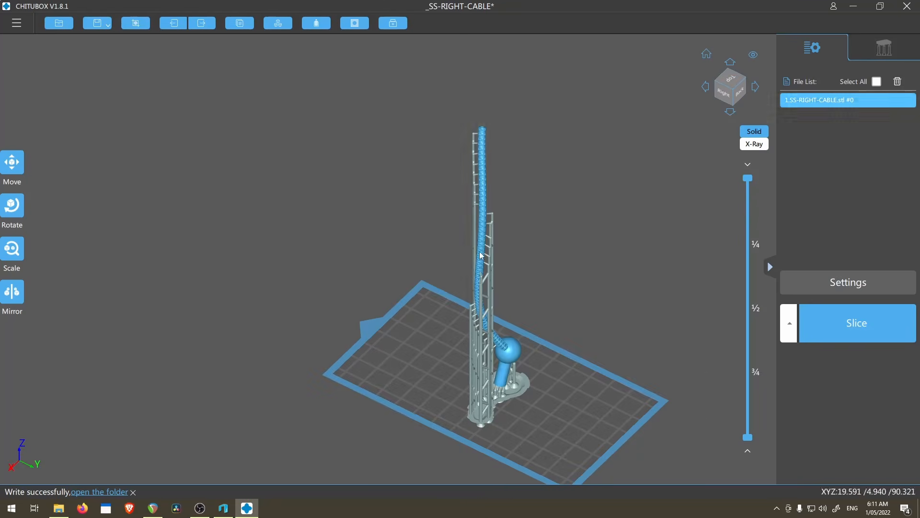
# Step: Add the saved SS-BASE, SS-BODY, SS-LEFT-CABLE and SS-LEGS CHITUBOX projects from the Techno Sun goddess folder to the right cable scene
pyautogui.click(56, 510)
pyautogui.click(488, 139)
pyautogui.keyDown('ctrl'); pyautogui.click(488, 159); pyautogui.keyUp('ctrl')
pyautogui.keyDown('ctrl'); pyautogui.click(492, 179); pyautogui.keyUp('ctrl')
pyautogui.keyDown('ctrl'); pyautogui.click(488, 200); pyautogui.keyUp('ctrl')
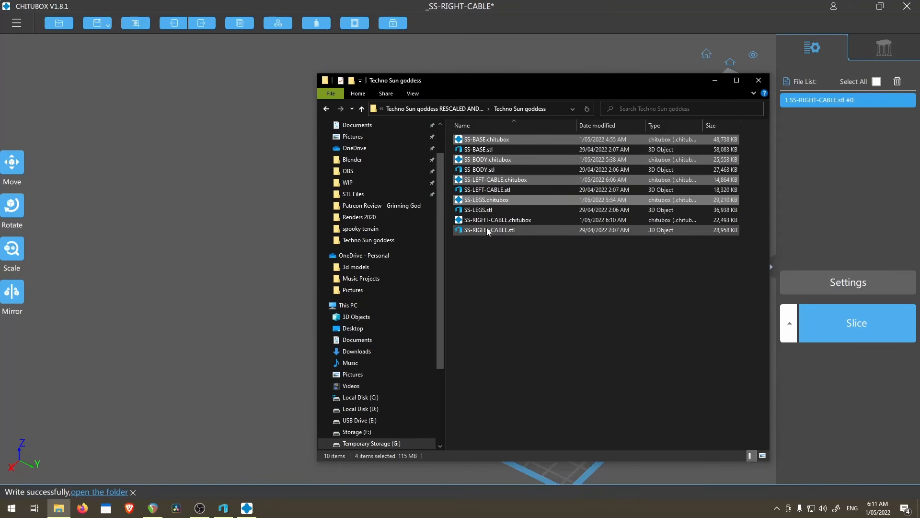
pyautogui.moveTo(507, 199); pyautogui.dragTo(352, 324)
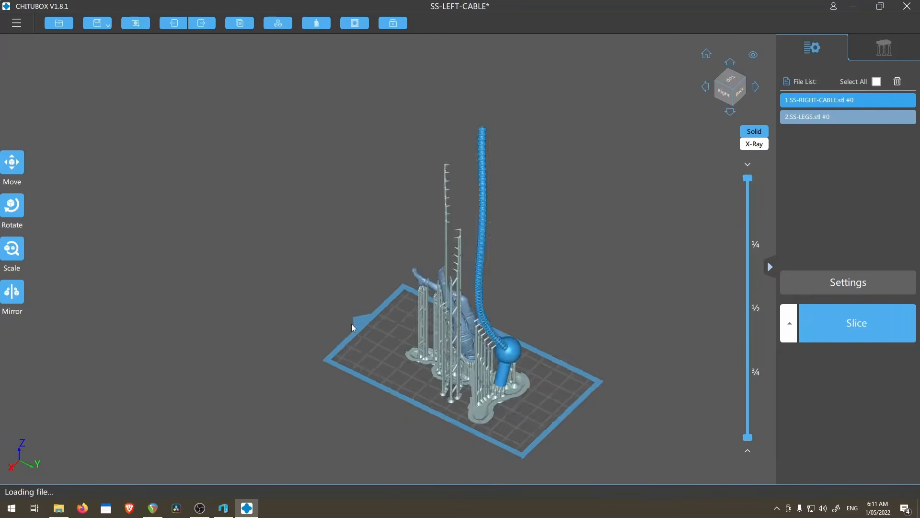
# Step: Switch the machine from the default printer to AnyCubic Photon Mono X and close the settings
pyautogui.moveTo(511, 352); pyautogui.dragTo(481, 335, button='right')
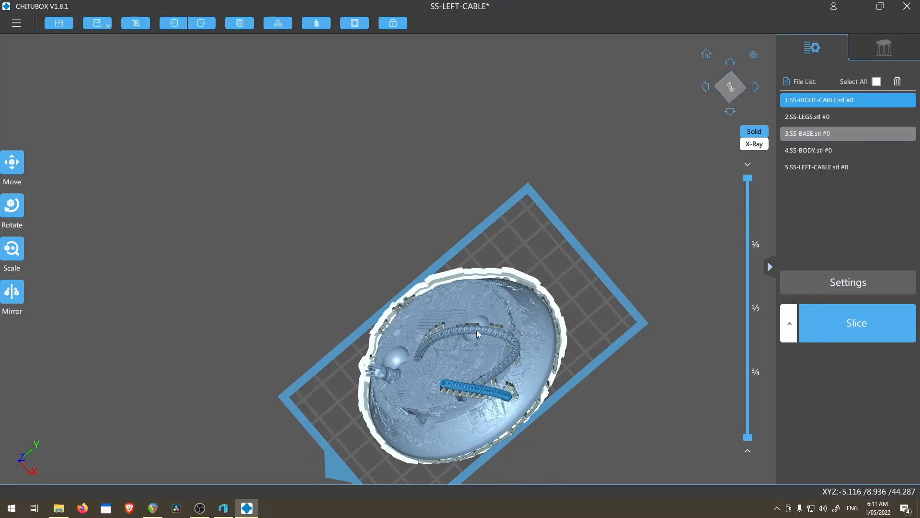
pyautogui.click(812, 275)
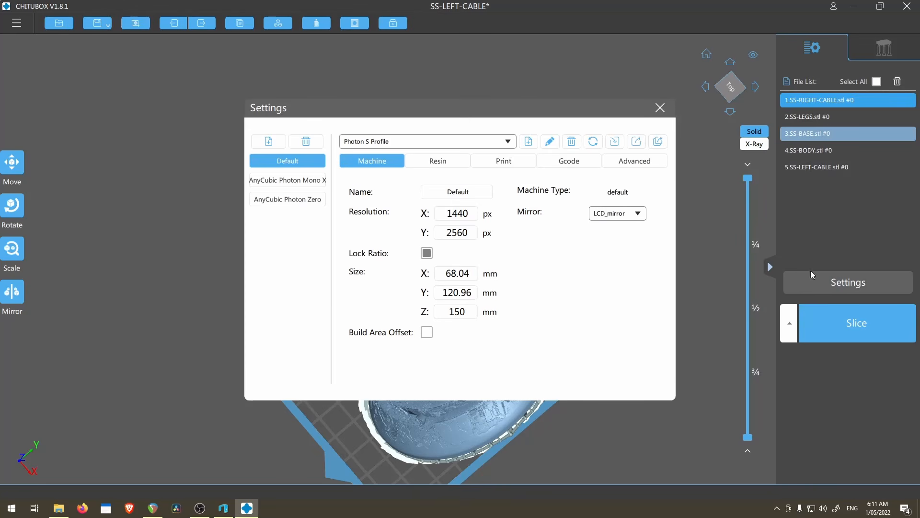
pyautogui.click(296, 179)
pyautogui.click(662, 109)
# Step: Spread the overlapping supported parts across the larger build plate, moving the base to one side, clear of the others
pyautogui.moveTo(448, 264); pyautogui.dragTo(515, 249, button='right')
pyautogui.scroll(-2, 516, 249)
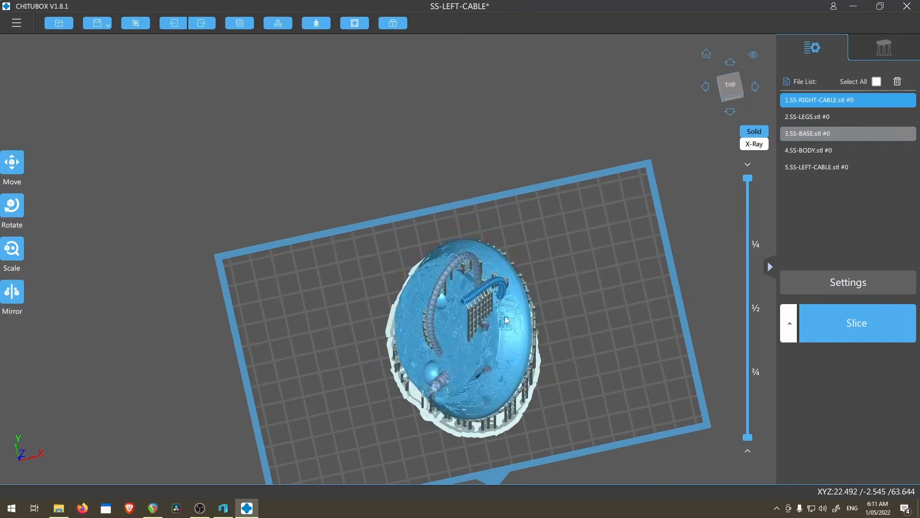
pyautogui.moveTo(505, 321); pyautogui.dragTo(361, 321)
pyautogui.moveTo(478, 363); pyautogui.dragTo(571, 328)
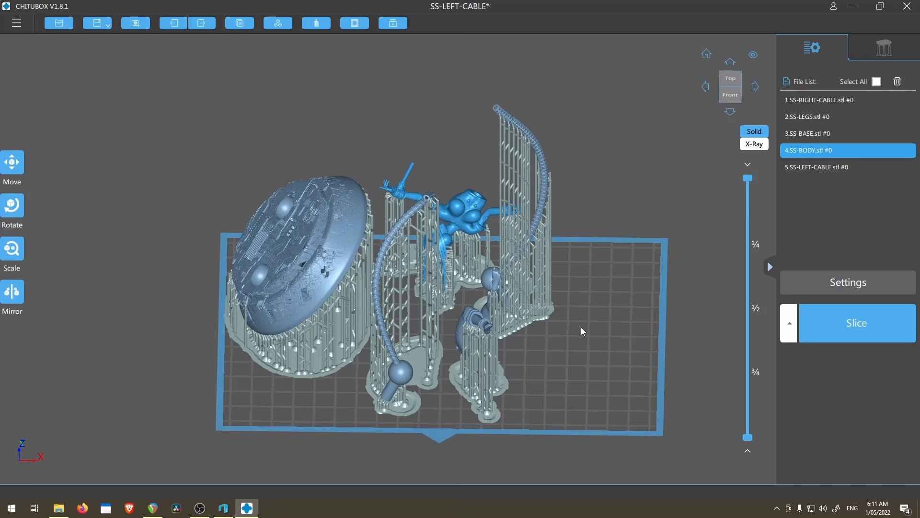
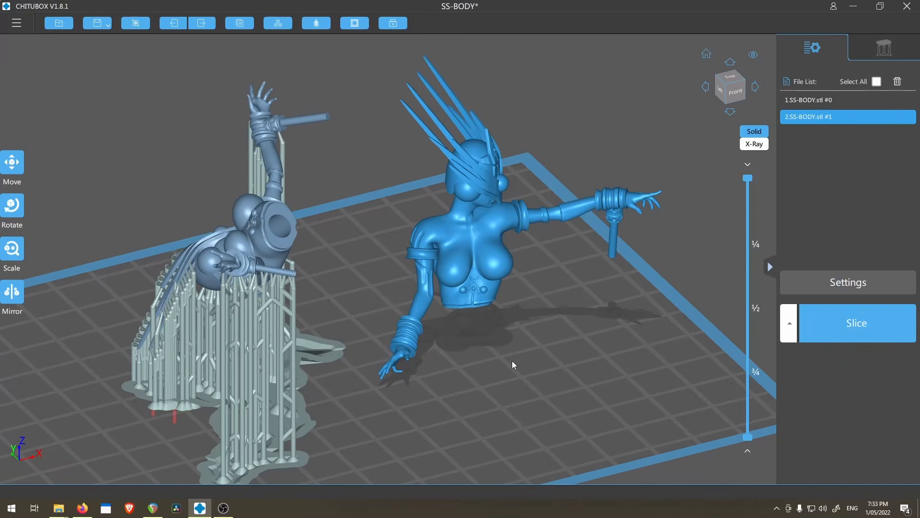
# Step: Select the supported copy of the body, open its supports in deletion mode and remove a support among the headdress spikes
pyautogui.click(344, 293)
pyautogui.scroll(-4, 345, 293)
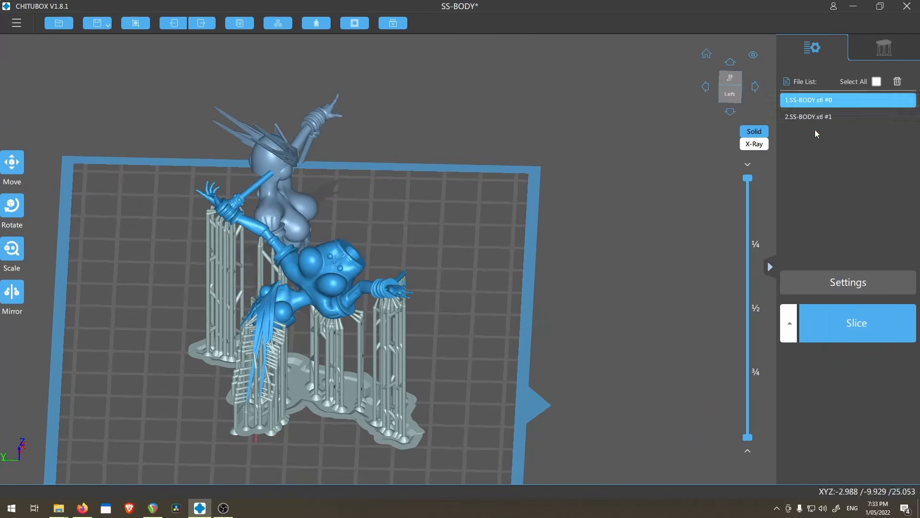
pyautogui.click(879, 54)
pyautogui.scroll(6, 330, 345)
pyautogui.moveTo(323, 352); pyautogui.dragTo(442, 291, button='right')
pyautogui.scroll(6, 442, 291)
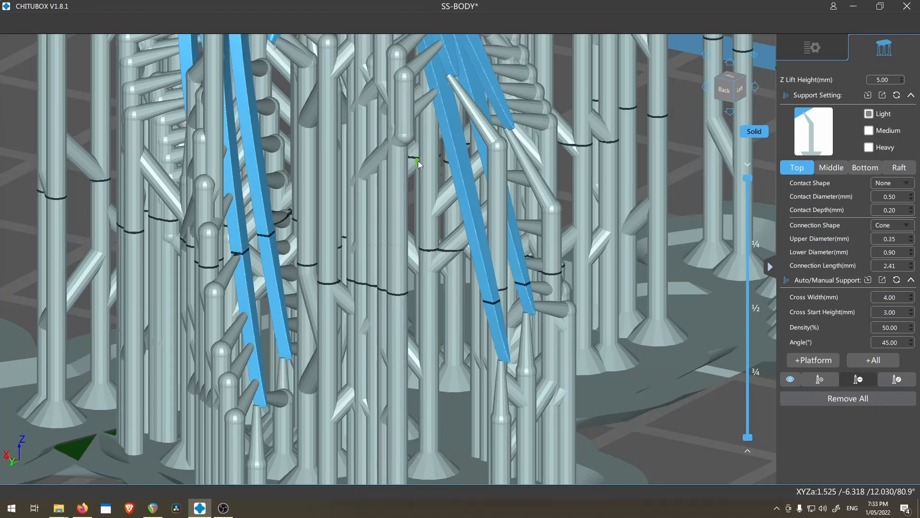
pyautogui.moveTo(418, 160); pyautogui.dragTo(520, 431, button='right')
pyautogui.scroll(-4, 392, 138)
pyautogui.scroll(5, 417, 175)
pyautogui.moveTo(339, 226); pyautogui.dragTo(374, 191, button='right')
pyautogui.click(398, 200)
# Step: Delete another support beside the headdress spikes
pyautogui.scroll(4, 458, 336)
pyautogui.moveTo(459, 412); pyautogui.dragTo(390, 382, button='right')
pyautogui.moveTo(389, 382); pyautogui.dragTo(448, 265, button='middle')
pyautogui.scroll(-4, 448, 266)
pyautogui.moveTo(269, 303); pyautogui.dragTo(361, 281, button='right')
pyautogui.scroll(4, 524, 197)
pyautogui.click(524, 197)
# Step: Examine the remaining supports and contact points around the headdress spikes and the back of the head
pyautogui.scroll(-4, 458, 378)
pyautogui.moveTo(459, 378); pyautogui.dragTo(484, 364, button='right')
pyautogui.scroll(4, 494, 253)
pyautogui.moveTo(494, 254); pyautogui.dragTo(509, 314, button='right')
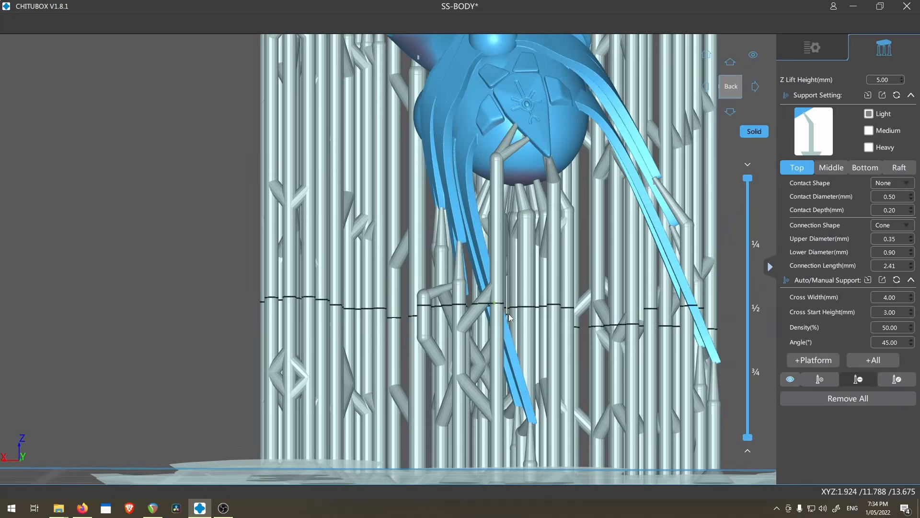
pyautogui.scroll(3, 512, 347)
pyautogui.moveTo(512, 347); pyautogui.dragTo(587, 360, button='right')
pyautogui.scroll(-4, 586, 360)
pyautogui.moveTo(518, 380); pyautogui.dragTo(375, 346, button='right')
pyautogui.scroll(3, 475, 413)
pyautogui.moveTo(645, 322); pyautogui.dragTo(536, 336, button='right')
# Step: Lower the layer cut, switch to adding supports, step to layer 617 and place a light support at a headdress spike
pyautogui.moveTo(748, 178); pyautogui.dragTo(748, 308)
pyautogui.click(820, 380)
pyautogui.scroll(-5, 591, 223)
pyautogui.moveTo(595, 158); pyautogui.dragTo(577, 168, button='right')
pyautogui.scroll(3, 569, 212)
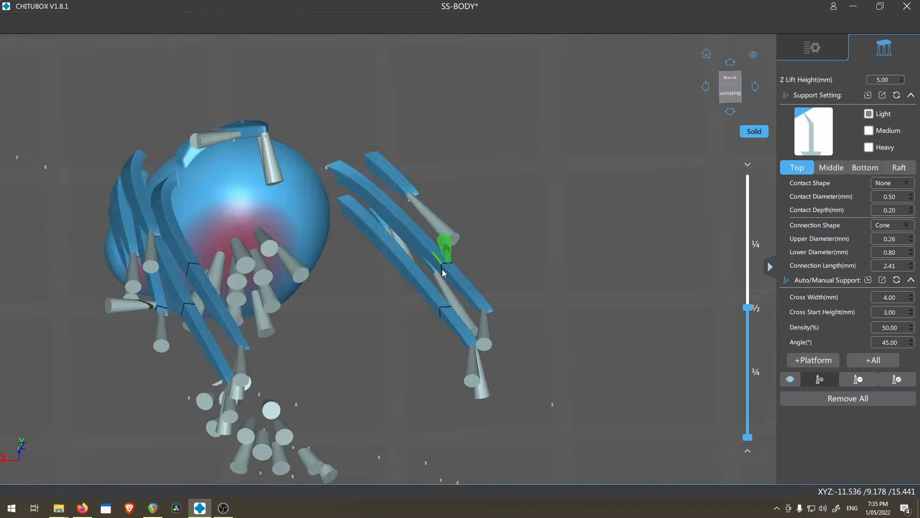
pyautogui.scroll(4, 442, 269)
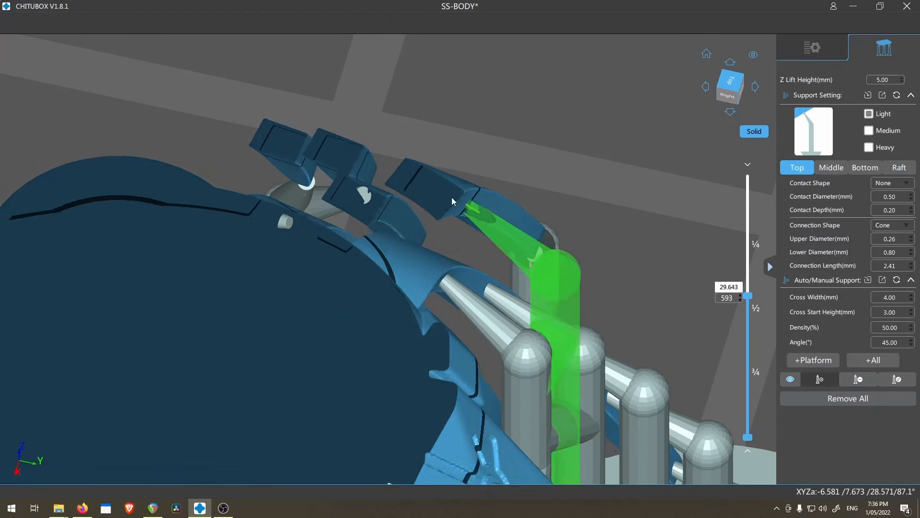
pyautogui.press('Up')
pyautogui.press('Up')
pyautogui.press('Up')
pyautogui.press('Up')
pyautogui.press('Up')
pyautogui.press('Up')
pyautogui.press('Up')
pyautogui.press('Up')
pyautogui.press('Up')
pyautogui.press('Up')
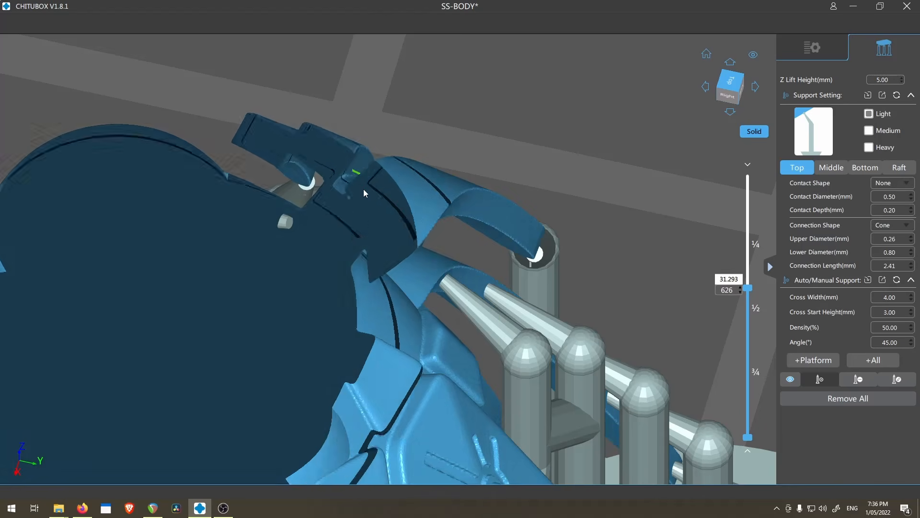
pyautogui.press('Down')
pyautogui.press('Down')
pyautogui.press('Down')
pyautogui.press('Down')
pyautogui.press('Down')
pyautogui.click(433, 193)
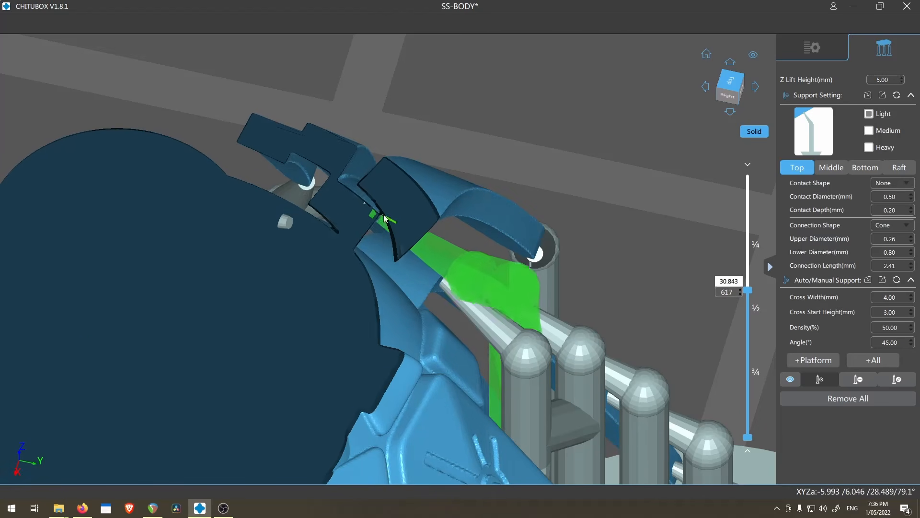
# Step: Step the layer cut down and examine the headdress spikes from below for unsupported starting points
pyautogui.scroll(-10, 384, 219)
pyautogui.moveTo(272, 257); pyautogui.dragTo(555, 390, button='right')
pyautogui.scroll(8, 555, 390)
pyautogui.scroll(-8, 555, 390)
pyautogui.moveTo(292, 353); pyautogui.dragTo(419, 303, button='right')
pyautogui.scroll(5, 462, 258)
pyautogui.press('Down')
pyautogui.press('Down')
pyautogui.press('Down')
pyautogui.press('Down')
pyautogui.press('Down')
pyautogui.press('Down')
pyautogui.press('Down')
pyautogui.press('Down')
pyautogui.press('Down')
pyautogui.press('Down')
pyautogui.scroll(5, 481, 320)
pyautogui.scroll(-8, 482, 320)
pyautogui.scroll(6, 419, 336)
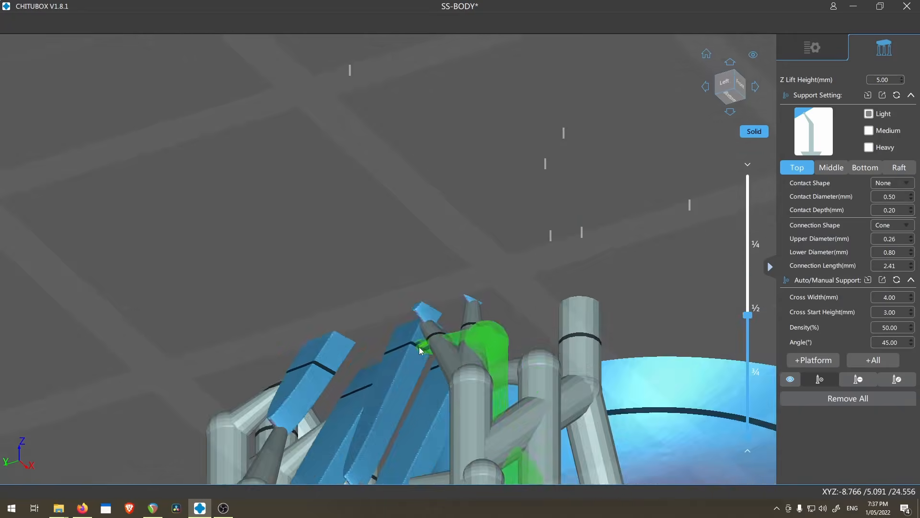
# Step: Step the layer cut back up and select a support beside the headdress spikes in support editing mode
pyautogui.scroll(-3, 412, 341)
pyautogui.click(897, 379)
pyautogui.moveTo(413, 341); pyautogui.dragTo(525, 159, button='right')
pyautogui.press('Up')
pyautogui.press('Up')
pyautogui.press('Up')
pyautogui.press('Up')
pyautogui.press('Up')
pyautogui.press('Up')
pyautogui.press('Up')
pyautogui.press('Up')
pyautogui.press('Up')
pyautogui.press('Up')
pyautogui.click(820, 379)
pyautogui.click(897, 379)
pyautogui.moveTo(524, 255); pyautogui.dragTo(494, 186, button='right')
pyautogui.scroll(-6, 471, 293)
pyautogui.scroll(5, 451, 147)
pyautogui.click(476, 278)
# Step: Shift a support beside the headdress spikes slightly to adjust its placement
pyautogui.scroll(-6, 544, 283)
pyautogui.moveTo(545, 283); pyautogui.dragTo(566, 407, button='right')
pyautogui.click(897, 380)
pyautogui.scroll(8, 654, 327)
pyautogui.moveTo(654, 327); pyautogui.dragTo(651, 333)
# Step: Return to adding supports and place a light support under a headdress spike
pyautogui.scroll(-6, 651, 333)
pyautogui.moveTo(651, 332); pyautogui.dragTo(524, 245, button='right')
pyautogui.click(820, 379)
pyautogui.scroll(5, 487, 358)
pyautogui.click(460, 406)
# Step: Check the spike supports in editing mode, return to adding supports and place two more light supports around the spikes
pyautogui.scroll(-8, 461, 407)
pyautogui.moveTo(460, 406); pyautogui.dragTo(479, 231, button='right')
pyautogui.click(897, 379)
pyautogui.scroll(6, 474, 366)
pyautogui.click(819, 379)
pyautogui.scroll(-7, 449, 369)
pyautogui.moveTo(449, 369); pyautogui.dragTo(470, 180, button='right')
pyautogui.scroll(8, 531, 227)
pyautogui.scroll(-5, 530, 226)
pyautogui.scroll(7, 471, 180)
pyautogui.click(471, 179)
pyautogui.scroll(-5, 477, 249)
pyautogui.click(533, 246)
# Step: Cut the model down to layer 426 and inspect the lowest headdress spikes and their supports up close
pyautogui.scroll(3, 525, 266)
pyautogui.moveTo(533, 246); pyautogui.dragTo(517, 364, button='right')
pyautogui.scroll(-4, 518, 364)
pyautogui.click(897, 379)
pyautogui.moveTo(748, 295); pyautogui.dragTo(758, 339)
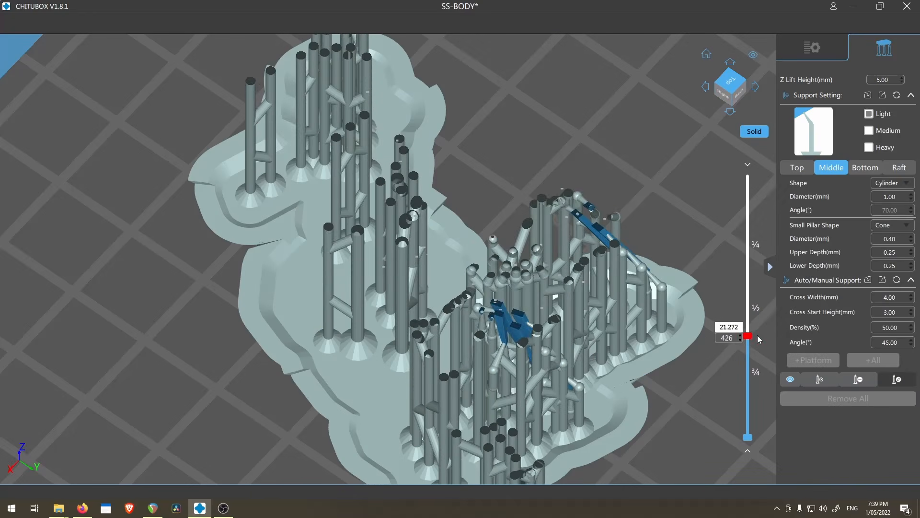
pyautogui.click(820, 379)
pyautogui.moveTo(528, 374); pyautogui.dragTo(522, 286, button='right')
pyautogui.scroll(6, 521, 285)
pyautogui.scroll(2, 460, 288)
pyautogui.scroll(-7, 383, 228)
pyautogui.moveTo(382, 228); pyautogui.dragTo(431, 345, button='right')
# Step: Restore the full-height view and examine the supports around the whole body
pyautogui.click(897, 379)
pyautogui.moveTo(748, 339); pyautogui.dragTo(748, 178)
pyautogui.moveTo(542, 307); pyautogui.dragTo(383, 269, button='right')
pyautogui.moveTo(479, 288); pyautogui.dragTo(403, 235, button='right')
pyautogui.moveTo(542, 196); pyautogui.dragTo(465, 220, button='right')
pyautogui.scroll(-6, 519, 205)
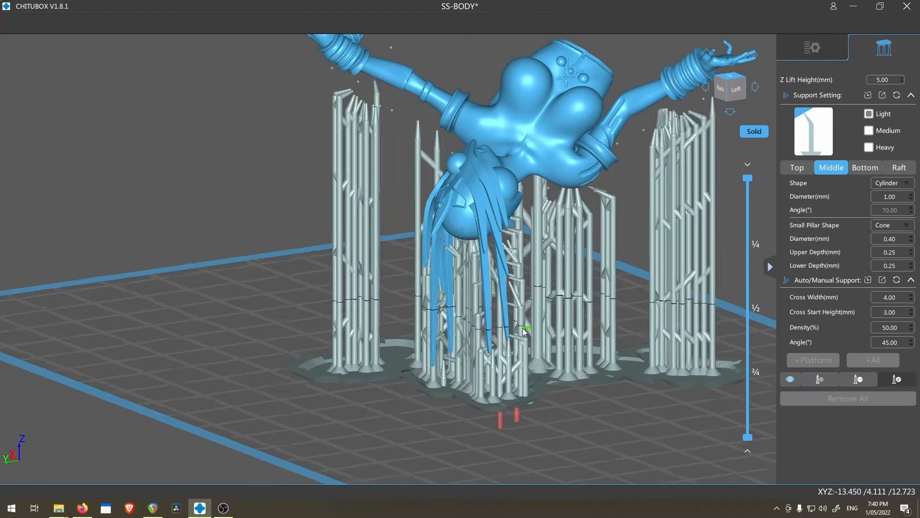
# Step: Leave support editing and move the supported body to a corner of the build plate, away from the unsupported copy
pyautogui.scroll(-3, 523, 329)
pyautogui.moveTo(524, 329); pyautogui.dragTo(724, 249, button='right')
pyautogui.click(834, 36)
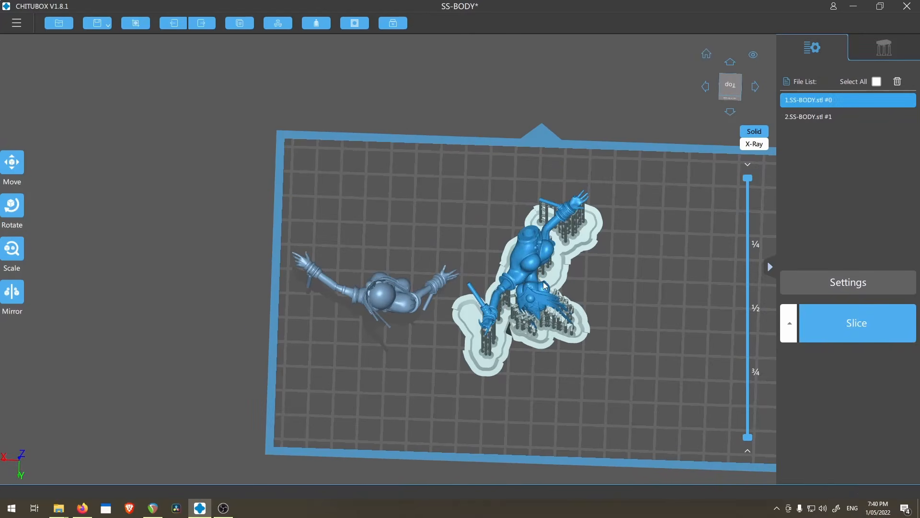
pyautogui.moveTo(521, 287); pyautogui.dragTo(340, 216)
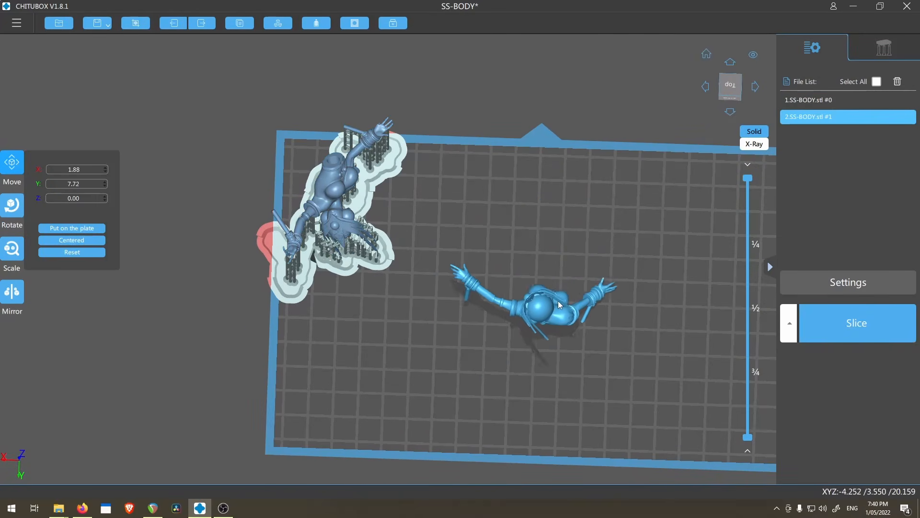
# Step: Cut the unsupported body down to layer 456 and step through nearby layers to layer 450 around the hand-held rod and wrist, checking for islands
pyautogui.scroll(3, 580, 307)
pyautogui.moveTo(580, 307); pyautogui.dragTo(469, 281, button='right')
pyautogui.scroll(3, 433, 294)
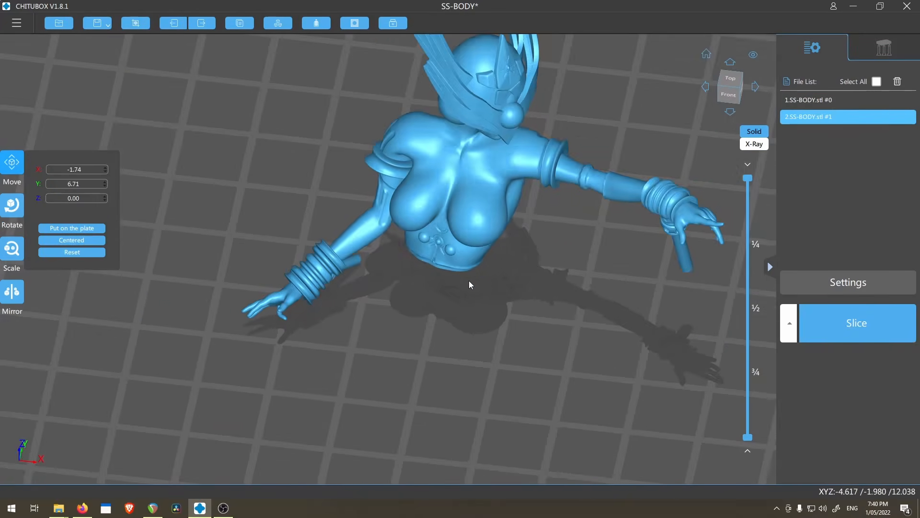
pyautogui.scroll(-1, 469, 280)
pyautogui.moveTo(451, 250); pyautogui.dragTo(457, 304, button='middle')
pyautogui.moveTo(456, 304); pyautogui.dragTo(575, 295, button='right')
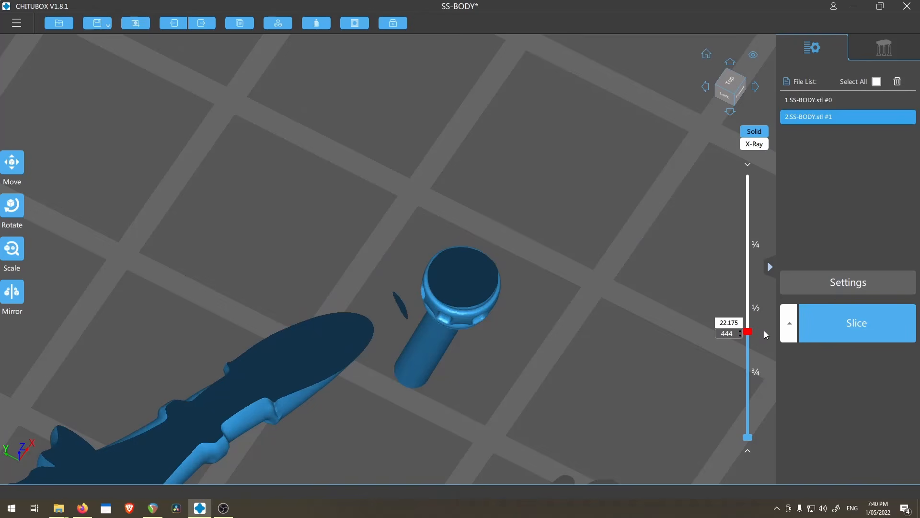
pyautogui.moveTo(765, 330)
pyautogui.mouseDown()
pyautogui.moveTo(769, 315)
pyautogui.moveTo(777, 331)
pyautogui.moveTo(776, 312)
pyautogui.moveTo(777, 329)
pyautogui.mouseUp()
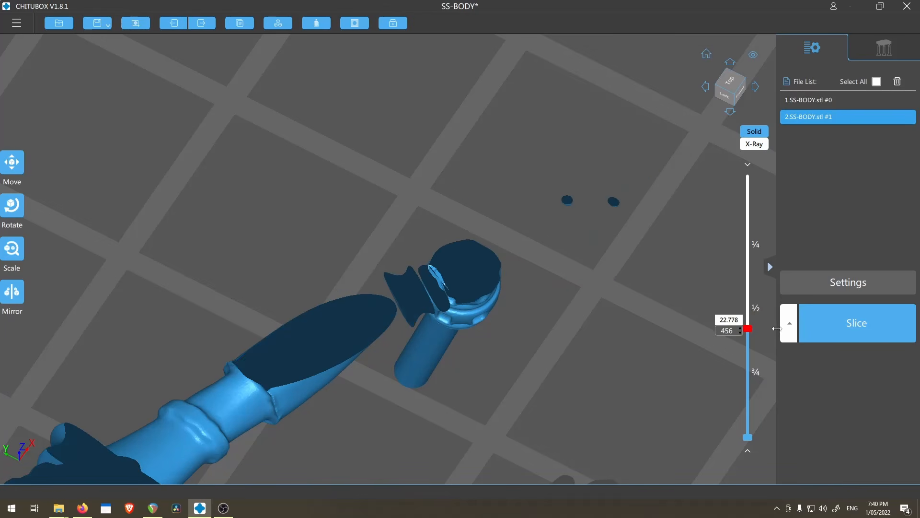
pyautogui.press('Down')
pyautogui.press('Down')
pyautogui.press('Down')
pyautogui.press('Down')
pyautogui.press('Down')
pyautogui.press('Down')
pyautogui.press('Down')
pyautogui.press('Down')
pyautogui.press('Down')
pyautogui.press('Down')
pyautogui.press('Down')
pyautogui.press('Down')
pyautogui.press('Down')
pyautogui.press('Down')
pyautogui.press('Up')
pyautogui.press('Up')
pyautogui.press('Up')
pyautogui.press('Up')
pyautogui.press('Up')
pyautogui.press('Up')
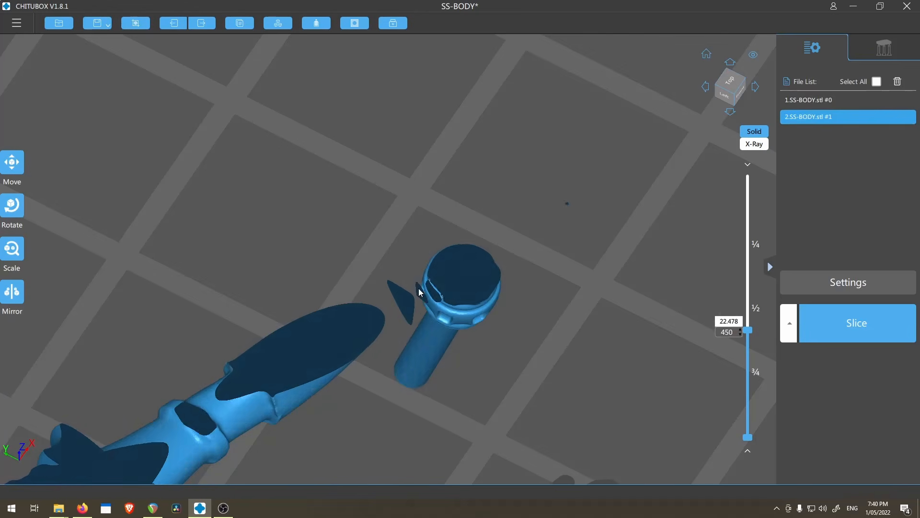
# Step: Inspect the unsupported body's neck and chest up close around layers 508 to 536, checking for unsupported areas
pyautogui.scroll(-7, 420, 290)
pyautogui.moveTo(423, 299); pyautogui.dragTo(410, 235, button='right')
pyautogui.scroll(8, 455, 381)
pyautogui.scroll(3, 479, 312)
pyautogui.scroll(-10, 539, 271)
pyautogui.moveTo(484, 278); pyautogui.dragTo(580, 349, button='right')
pyautogui.scroll(5, 579, 349)
pyautogui.moveTo(747, 331); pyautogui.dragTo(745, 424)
pyautogui.moveTo(434, 343); pyautogui.dragTo(462, 411, button='right')
pyautogui.scroll(5, 461, 411)
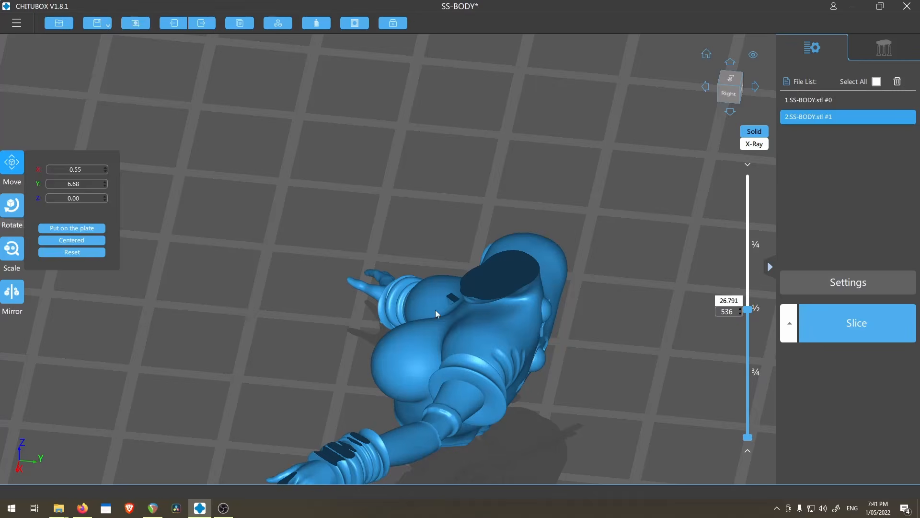
pyautogui.scroll(4, 438, 314)
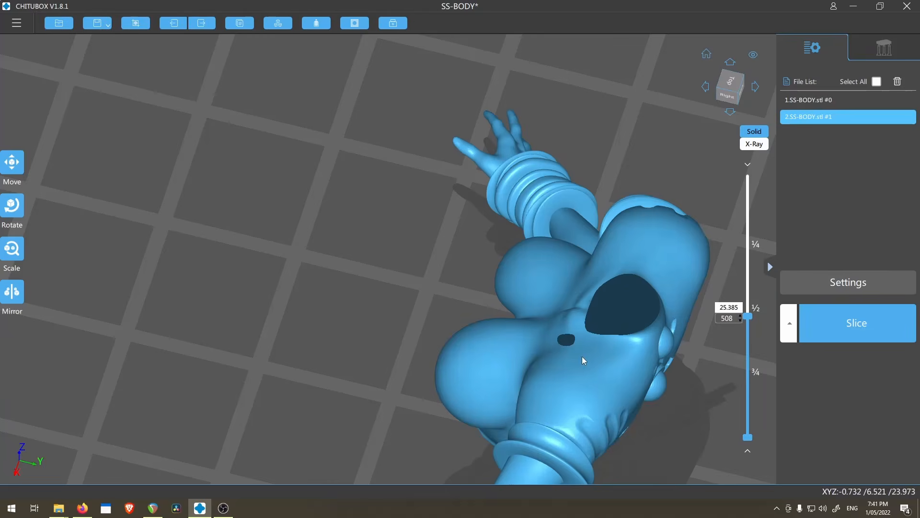
pyautogui.scroll(4, 563, 345)
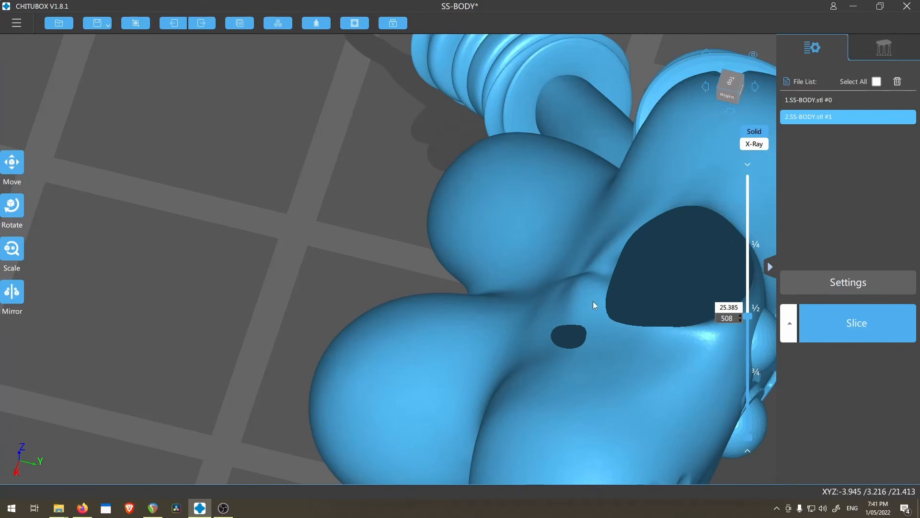
pyautogui.moveTo(760, 314); pyautogui.dragTo(758, 312)
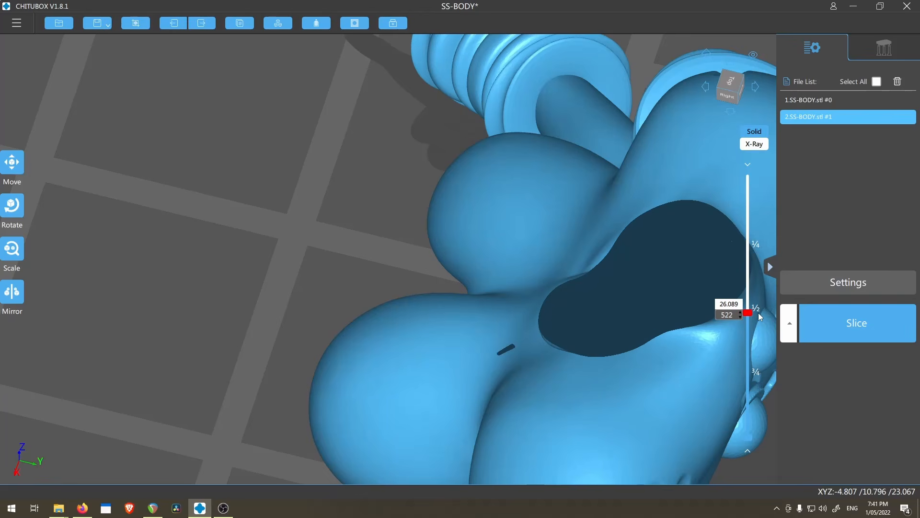
pyautogui.press('Up')
pyautogui.press('Up')
pyautogui.press('Up')
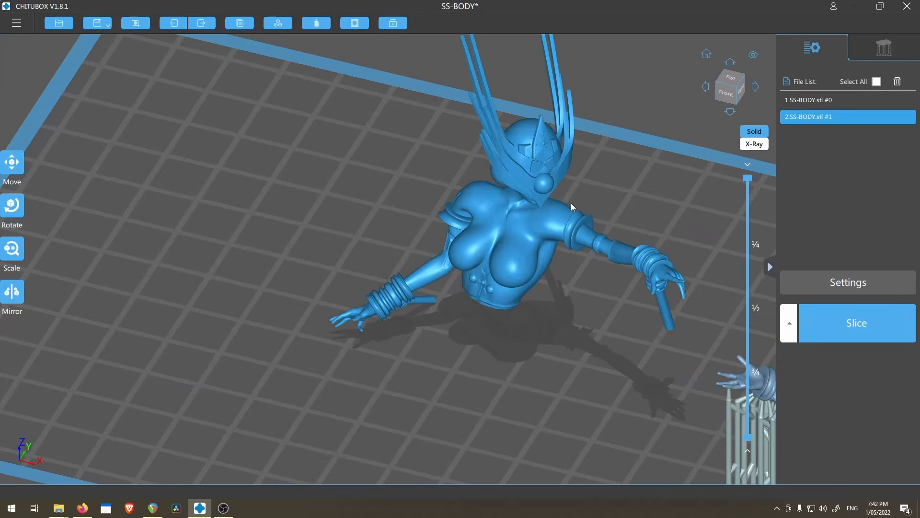
# Step: Tilt the unsupported body with the Rotate tool
pyautogui.moveTo(571, 203); pyautogui.dragTo(2, 181)
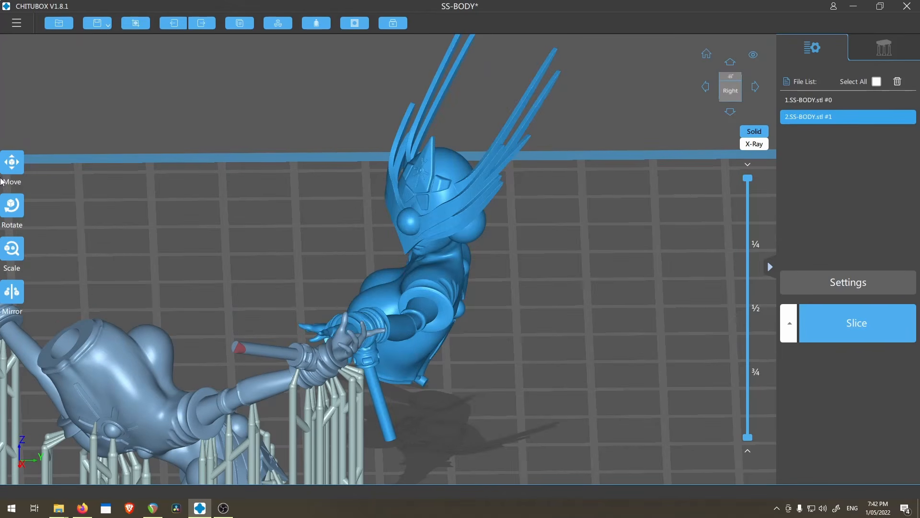
pyautogui.click(13, 206)
pyautogui.moveTo(211, 254); pyautogui.dragTo(350, 304)
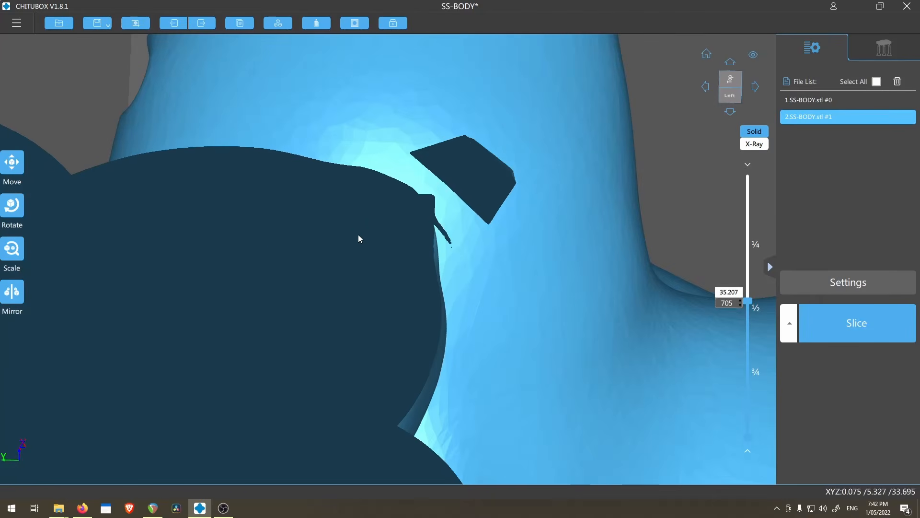
# Step: Step back and forth through the layers around layer 705 and inspect the thin sliver beside the head
pyautogui.press('Down')
pyautogui.press('Down')
pyautogui.scroll(4, 421, 252)
pyautogui.press('Up')
pyautogui.press('Up')
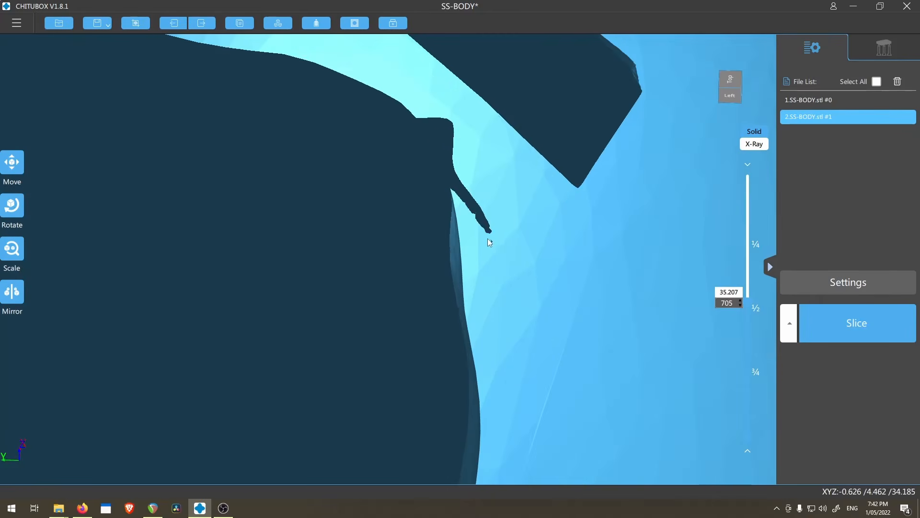
pyautogui.press('Up')
pyautogui.press('Up')
pyautogui.scroll(4, 488, 257)
pyautogui.press('Down')
pyautogui.press('Down')
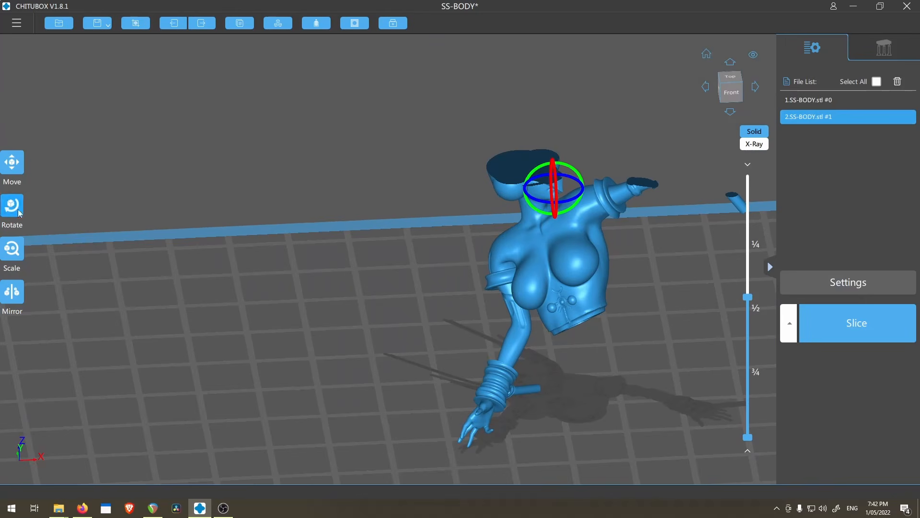
# Step: Rotate the unsupported body to -10° about Y and check the layers around 591 at the head and neck
pyautogui.click(18, 214)
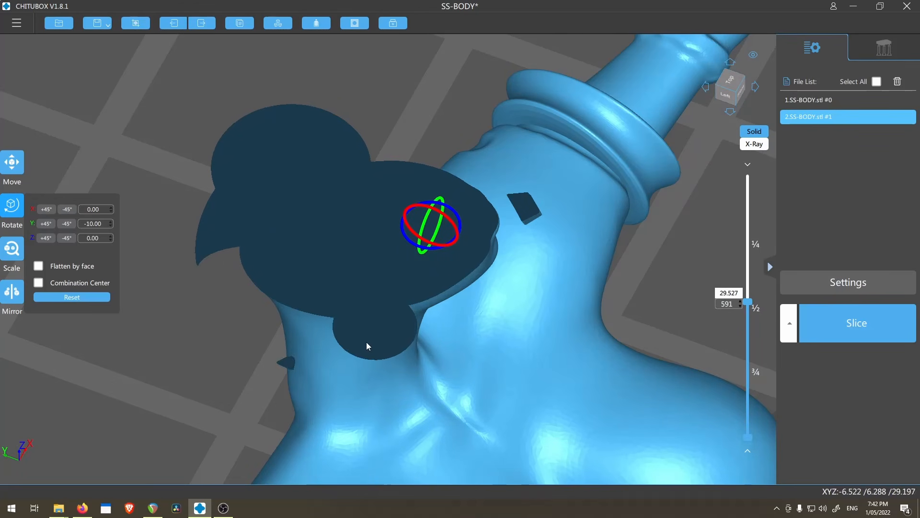
pyautogui.press('Down')
pyautogui.press('Down')
pyautogui.press('Down')
pyautogui.press('Down')
pyautogui.press('Down')
pyautogui.press('Down')
pyautogui.press('Down')
pyautogui.press('Down')
pyautogui.press('Up')
pyautogui.press('Up')
pyautogui.press('Down')
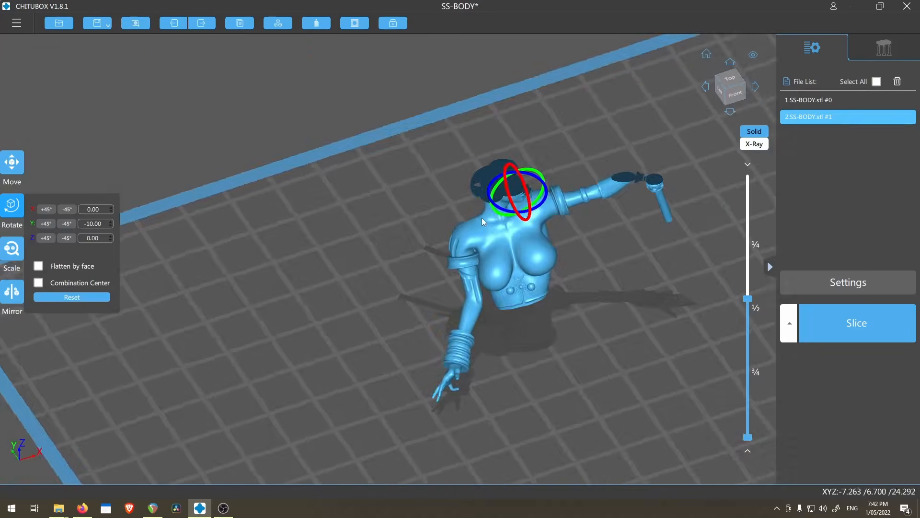
# Step: Reselect the unsupported body and shift it to about X 6.12, Y 9.72 on the build plate
pyautogui.click(35, 467)
pyautogui.moveTo(358, 142); pyautogui.dragTo(165, 283)
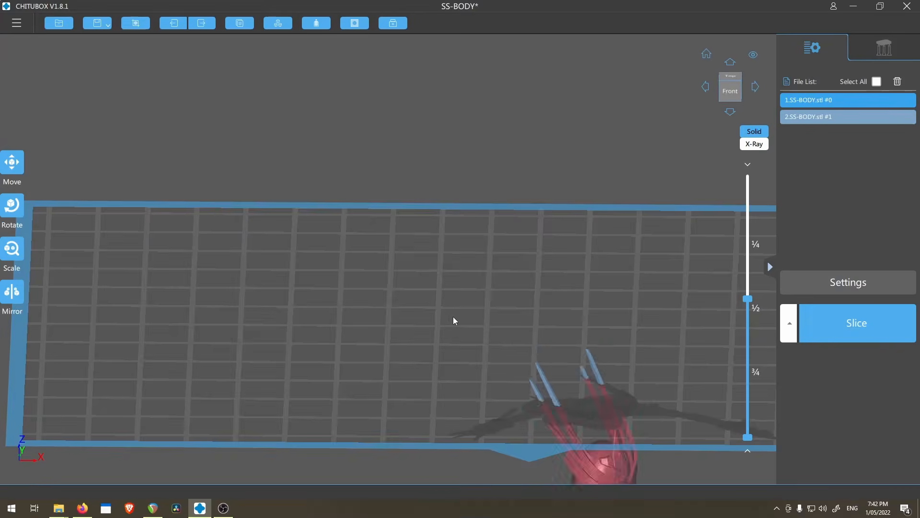
pyautogui.scroll(-1, 530, 321)
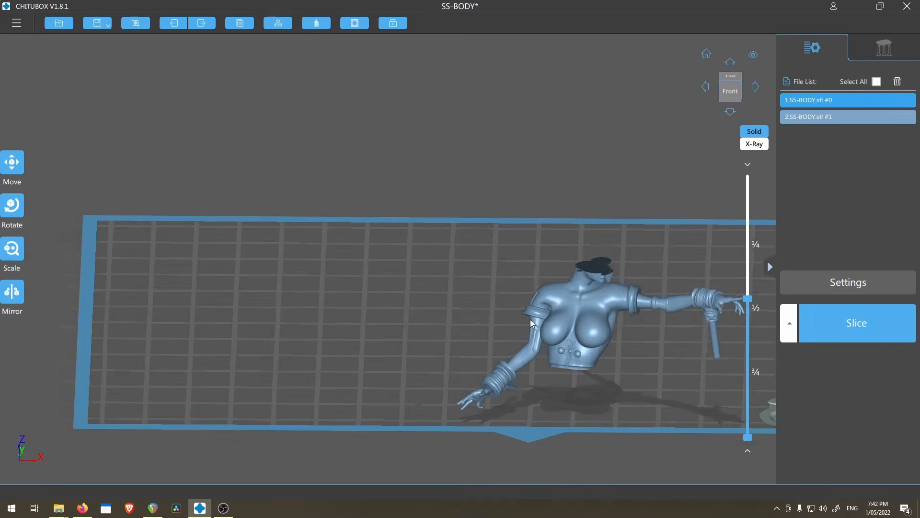
pyautogui.moveTo(530, 324); pyautogui.dragTo(565, 297, button='right')
pyautogui.click(566, 297)
pyautogui.moveTo(649, 203); pyautogui.dragTo(615, 225, button='right')
pyautogui.moveTo(525, 286); pyautogui.dragTo(460, 293, button='right')
pyautogui.moveTo(460, 293); pyautogui.dragTo(436, 299)
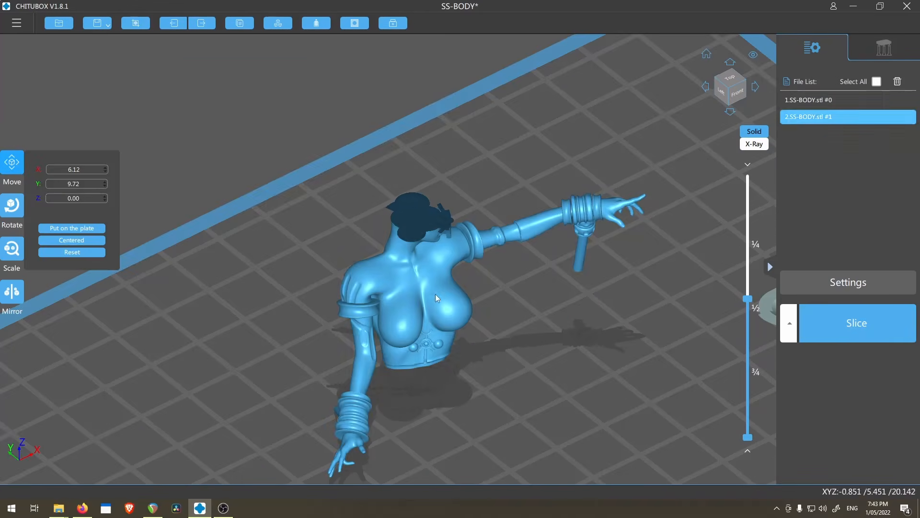
# Step: Enter support editing for the unsupported body, choose Heavy supports and place the first ones under the waist's cut face
pyautogui.click(883, 46)
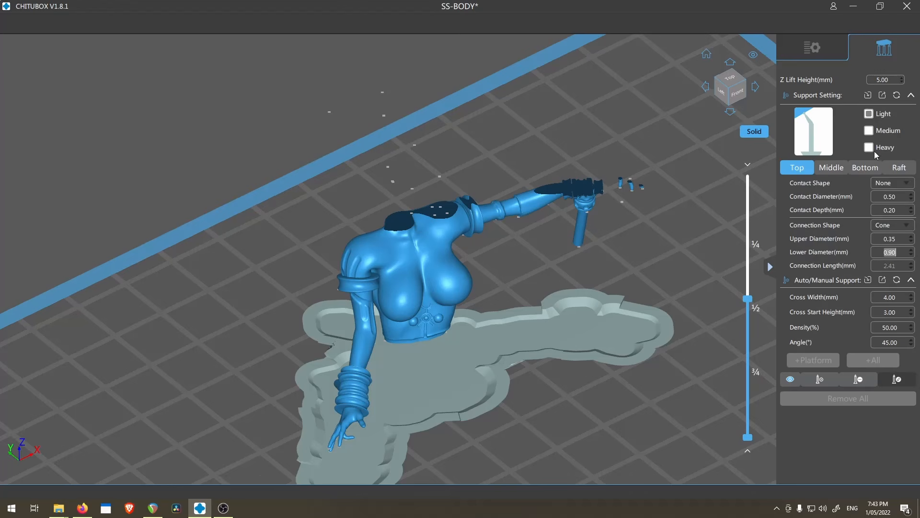
pyautogui.click(820, 379)
pyautogui.scroll(-5, 487, 226)
pyautogui.moveTo(542, 288); pyautogui.dragTo(474, 163, button='right')
pyautogui.scroll(10, 443, 406)
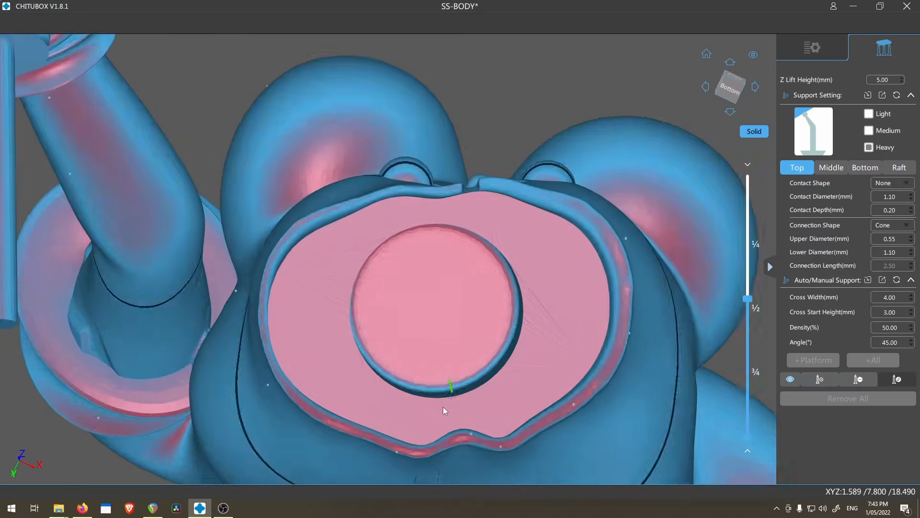
pyautogui.moveTo(443, 407); pyautogui.dragTo(453, 388, button='right')
pyautogui.scroll(7, 453, 387)
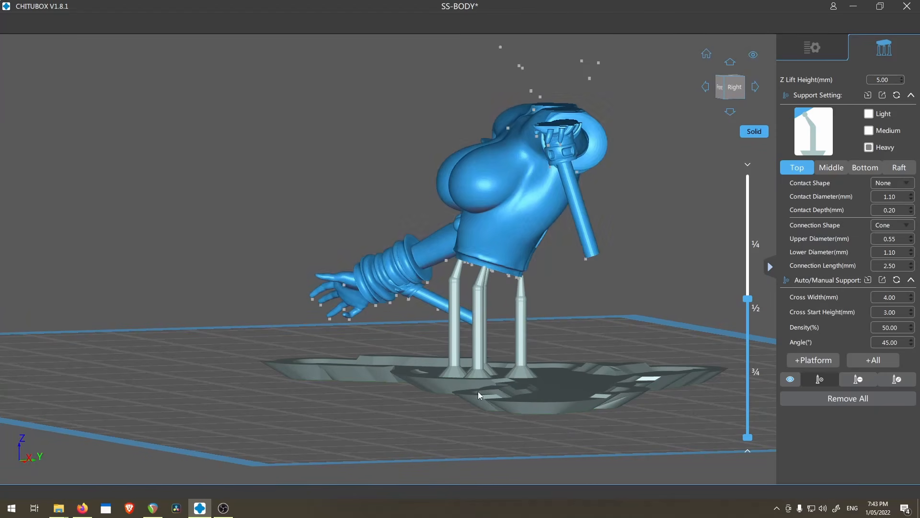
# Step: Add more heavy supports around the rim of the waist's cut face
pyautogui.scroll(-1, 489, 289)
pyautogui.moveTo(489, 285); pyautogui.dragTo(556, 206, button='right')
pyautogui.scroll(6, 496, 280)
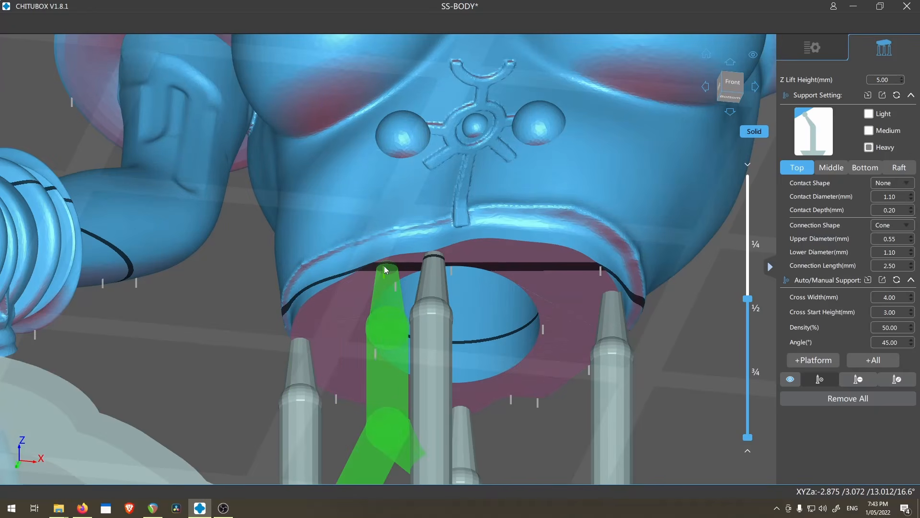
pyautogui.scroll(3, 352, 289)
pyautogui.click(349, 282)
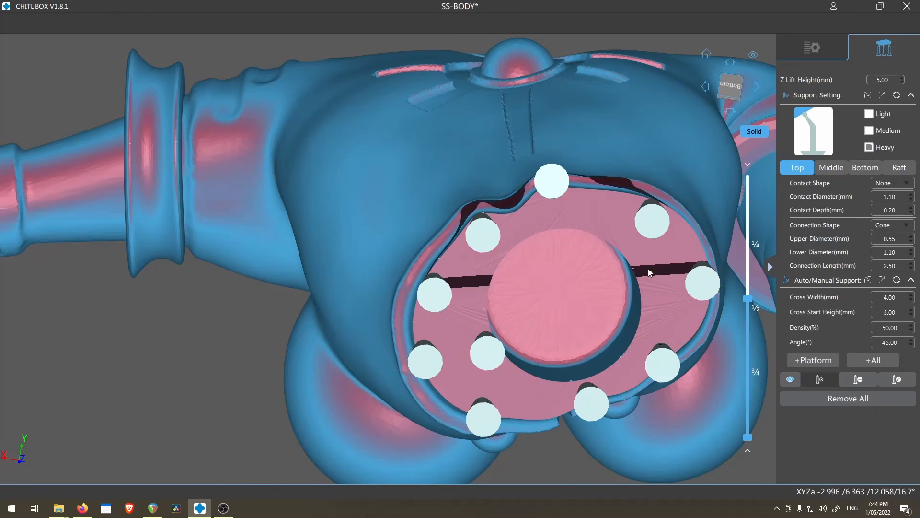
# Step: Switch to Medium supports and place them between the heavy ones around the round socket in the waist's cut face
pyautogui.click(870, 128)
pyautogui.scroll(4, 492, 250)
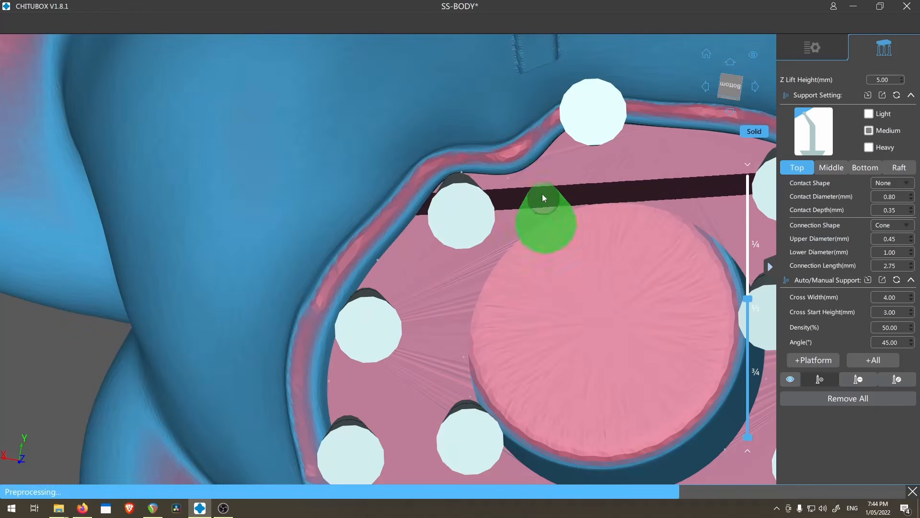
pyautogui.click(531, 183)
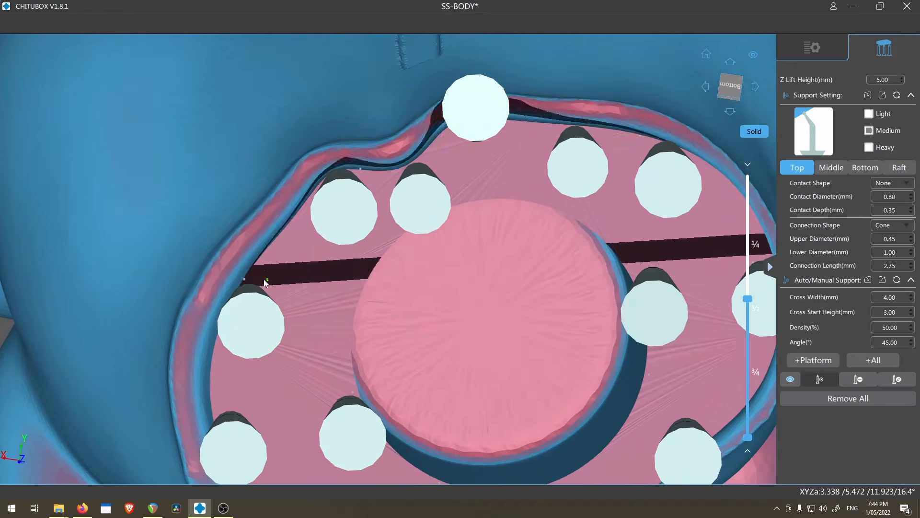
pyautogui.click(275, 231)
pyautogui.moveTo(758, 230); pyautogui.dragTo(651, 50, button='middle')
pyautogui.click(641, 220)
pyautogui.click(515, 313)
pyautogui.click(346, 371)
pyautogui.click(176, 331)
pyautogui.scroll(-5, 269, 355)
pyautogui.scroll(4, 364, 422)
pyautogui.click(347, 410)
# Step: Choose Light supports, cut the body to layer 396 and step through the layers around the raised back ornament for islands
pyautogui.scroll(-10, 542, 310)
pyautogui.moveTo(542, 309); pyautogui.dragTo(594, 393, button='right')
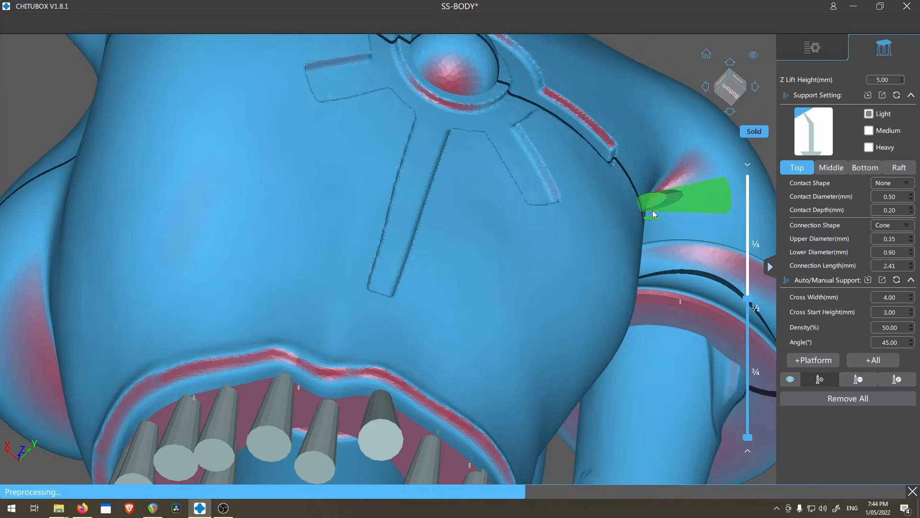
pyautogui.moveTo(749, 299); pyautogui.dragTo(748, 350)
pyautogui.scroll(6, 530, 203)
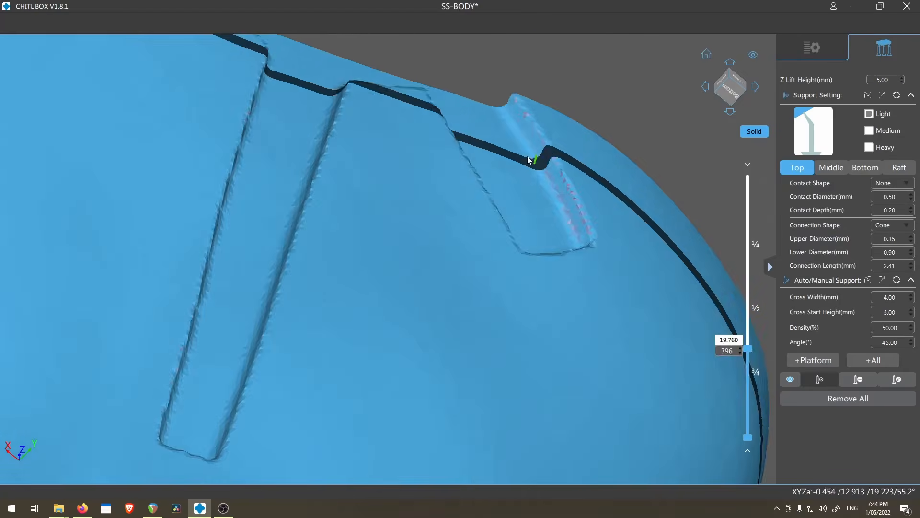
pyautogui.press('Up')
pyautogui.press('Up')
pyautogui.press('Up')
pyautogui.press('Up')
pyautogui.press('Up')
pyautogui.press('Up')
pyautogui.press('Up')
pyautogui.press('Up')
pyautogui.press('Down')
pyautogui.press('Down')
pyautogui.press('Down')
pyautogui.press('Down')
pyautogui.press('Down')
pyautogui.scroll(5, 486, 204)
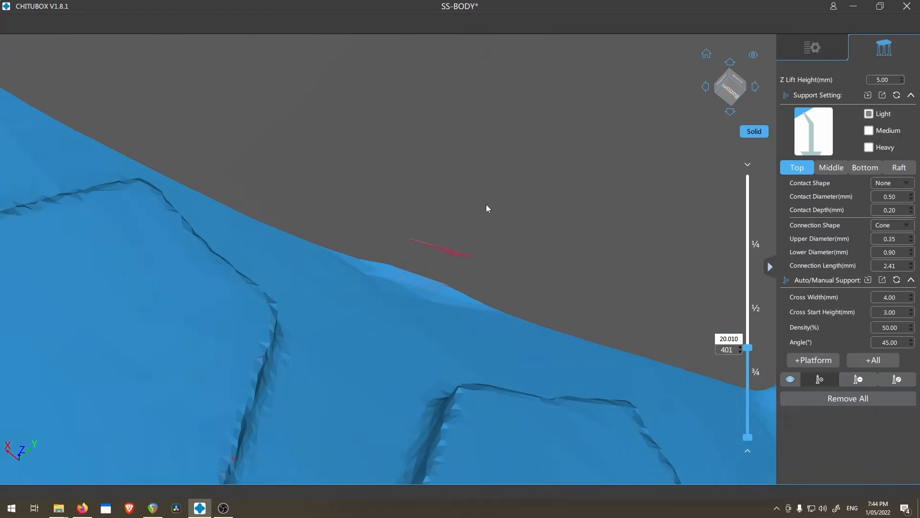
# Step: Place a light support at the raised back ornament and move its tip onto the ornament's lowest exposed edge
pyautogui.scroll(-5, 420, 293)
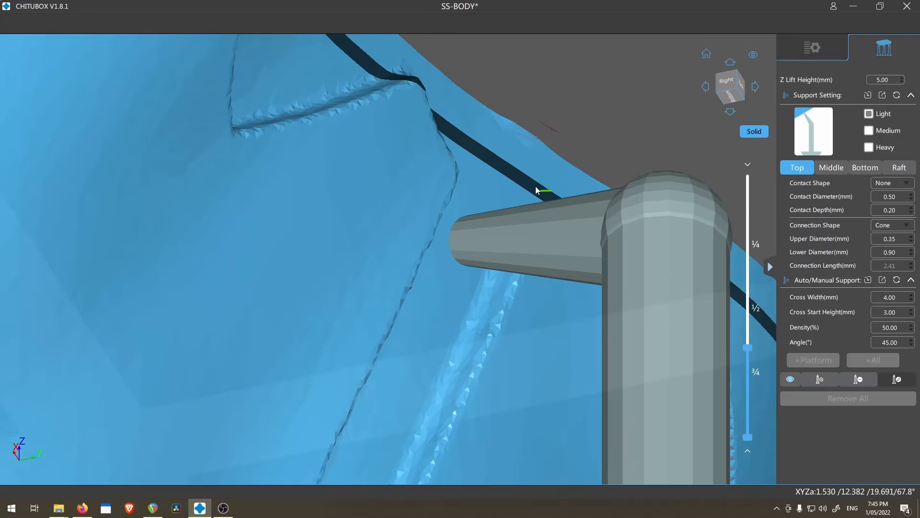
pyautogui.moveTo(466, 238); pyautogui.dragTo(545, 125)
pyautogui.scroll(-5, 508, 243)
pyautogui.scroll(4, 536, 217)
pyautogui.moveTo(505, 246)
pyautogui.mouseDown(button='right')
pyautogui.moveTo(536, 218)
pyautogui.moveTo(515, 237)
pyautogui.mouseUp(button='right')
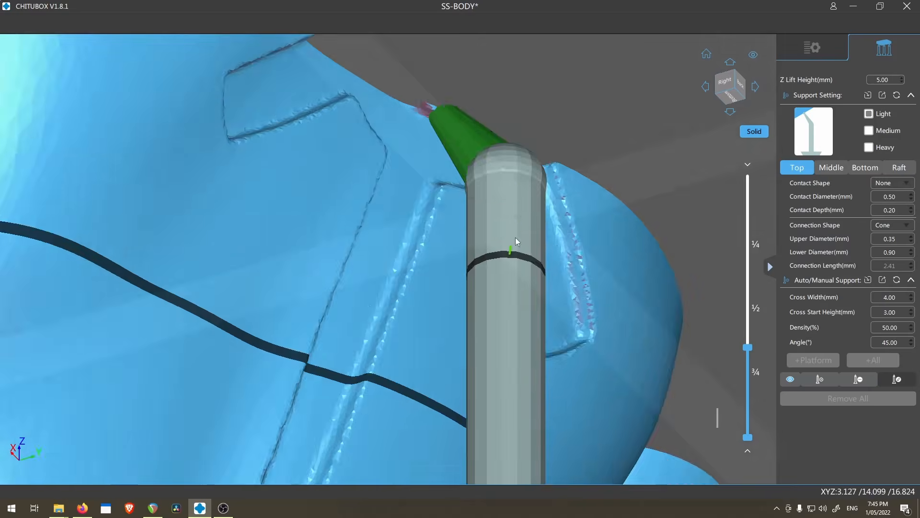
pyautogui.moveTo(484, 191); pyautogui.dragTo(535, 247, button='right')
# Step: Step through the layers around 513 and examine the raised back ornament's edges for islands from below and above
pyautogui.scroll(4, 470, 230)
pyautogui.press('Down')
pyautogui.press('Up')
pyautogui.press('Up')
pyautogui.press('Down')
pyautogui.scroll(-4, 469, 230)
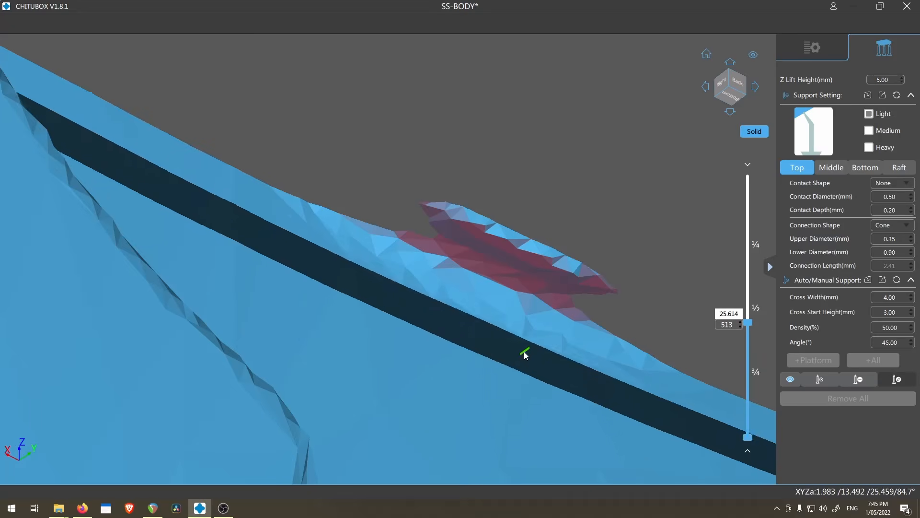
pyautogui.scroll(-12, 511, 365)
pyautogui.moveTo(502, 366); pyautogui.dragTo(557, 461, button='right')
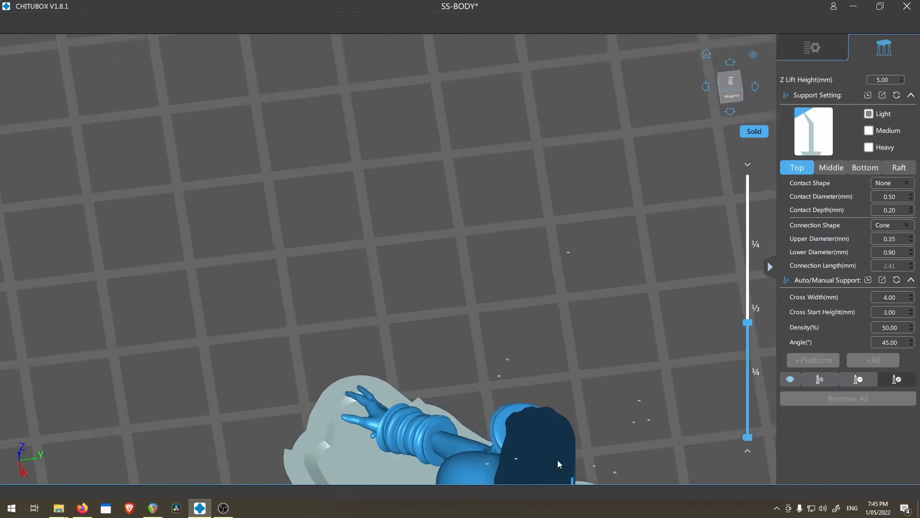
pyautogui.moveTo(557, 460); pyautogui.dragTo(548, 312, button='middle')
pyautogui.scroll(10, 566, 283)
pyautogui.scroll(-3, 550, 297)
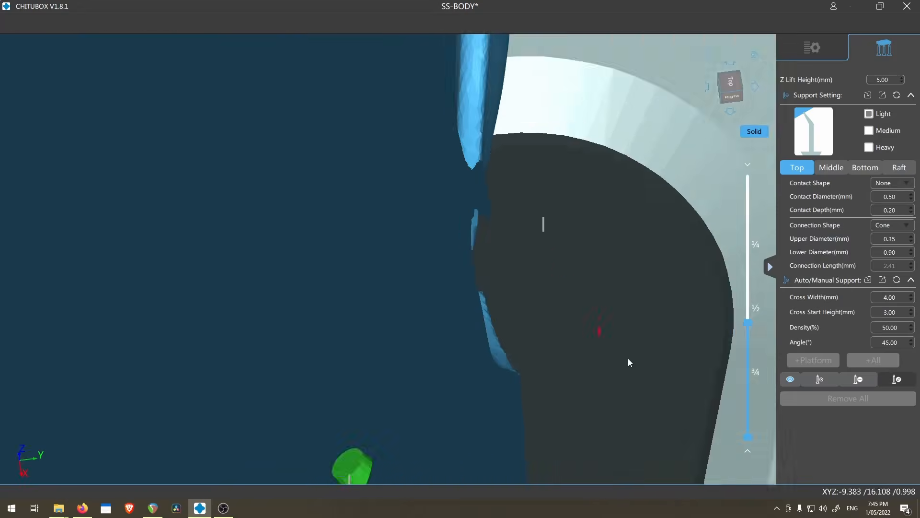
pyautogui.press('Up')
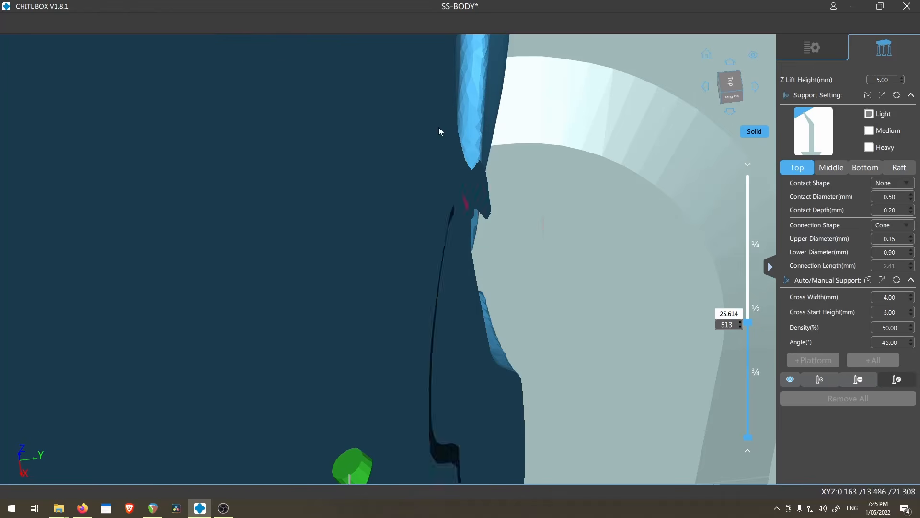
pyautogui.scroll(3, 471, 172)
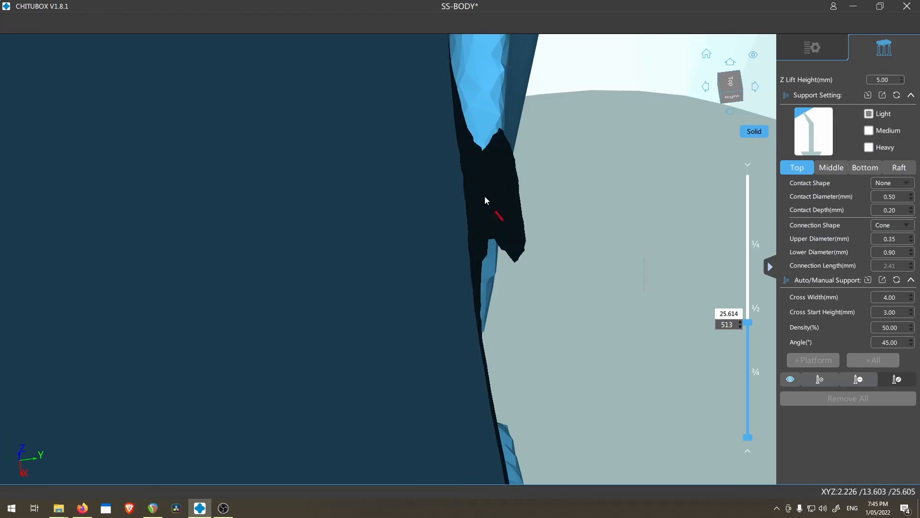
pyautogui.scroll(-1, 359, 177)
# Step: Place two Medium supports on the undersides of the armband's two flared rims
pyautogui.moveTo(357, 178)
pyautogui.mouseDown()
pyautogui.moveTo(442, 186)
pyautogui.moveTo(456, 231)
pyautogui.mouseUp()
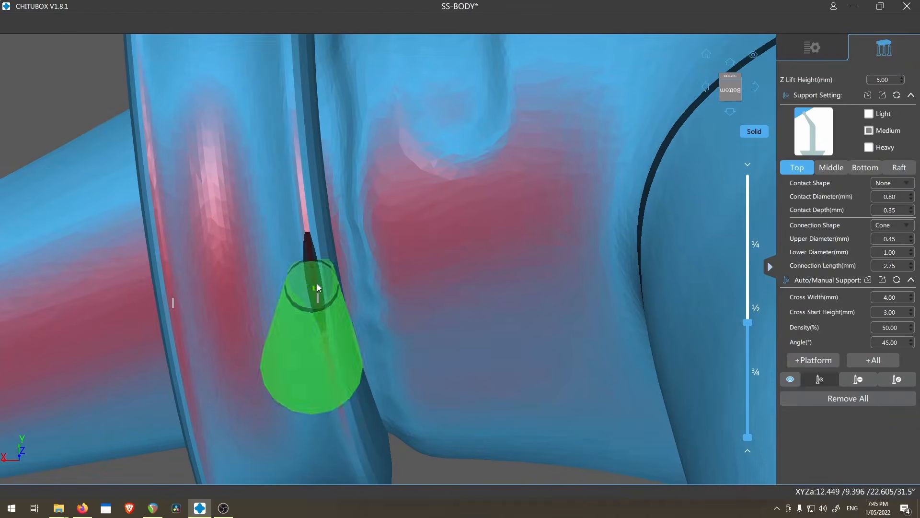
pyautogui.click(312, 278)
pyautogui.click(165, 280)
pyautogui.scroll(-4, 330, 321)
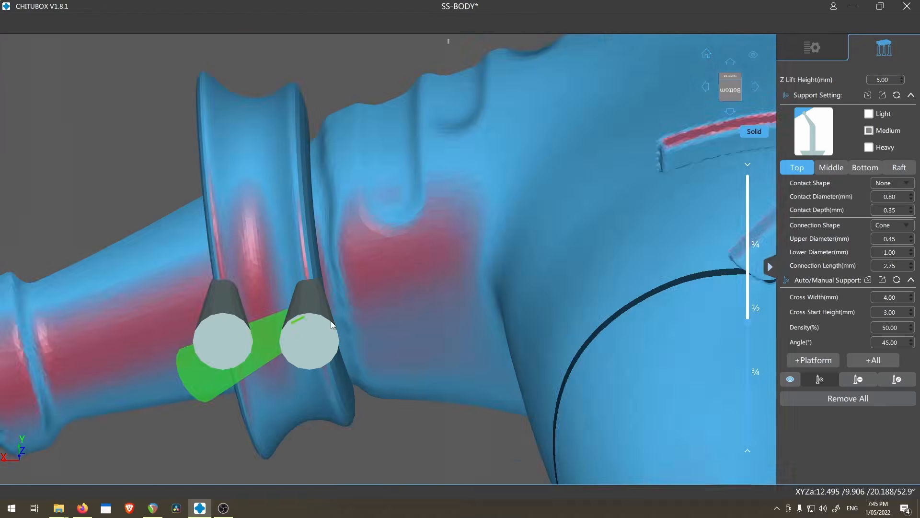
# Step: Step down through the layers to about 465 to examine where the armband starts printing
pyautogui.press('Down')
pyautogui.press('Down')
pyautogui.press('Down')
pyautogui.press('Down')
pyautogui.press('Down')
pyautogui.press('Down')
pyautogui.press('Down')
pyautogui.press('Down')
pyautogui.press('Down')
pyautogui.press('Down')
pyautogui.press('Down')
pyautogui.press('Down')
pyautogui.press('Down')
pyautogui.press('Down')
pyautogui.press('Down')
pyautogui.press('Down')
pyautogui.press('Down')
pyautogui.press('Down')
pyautogui.press('Down')
pyautogui.press('Down')
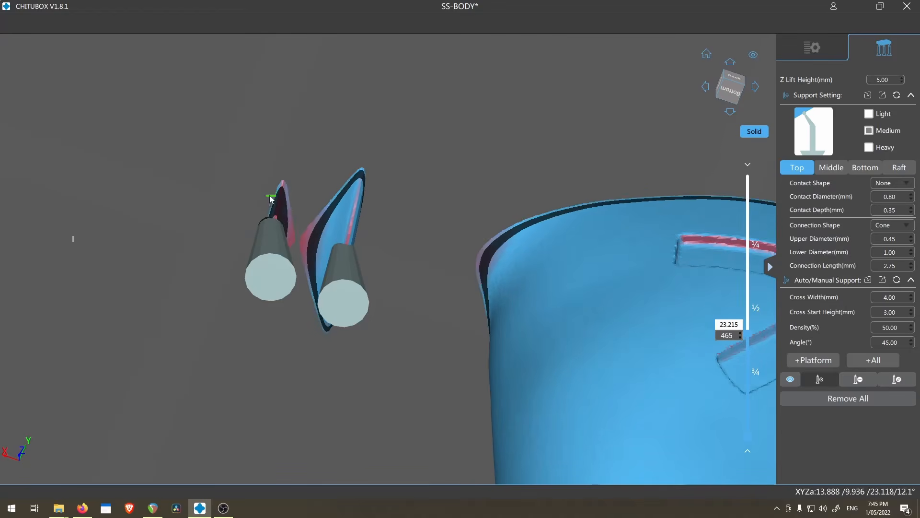
# Step: Switch to Light supports and add one on the lower edge of the armband's wider rim
pyautogui.click(870, 114)
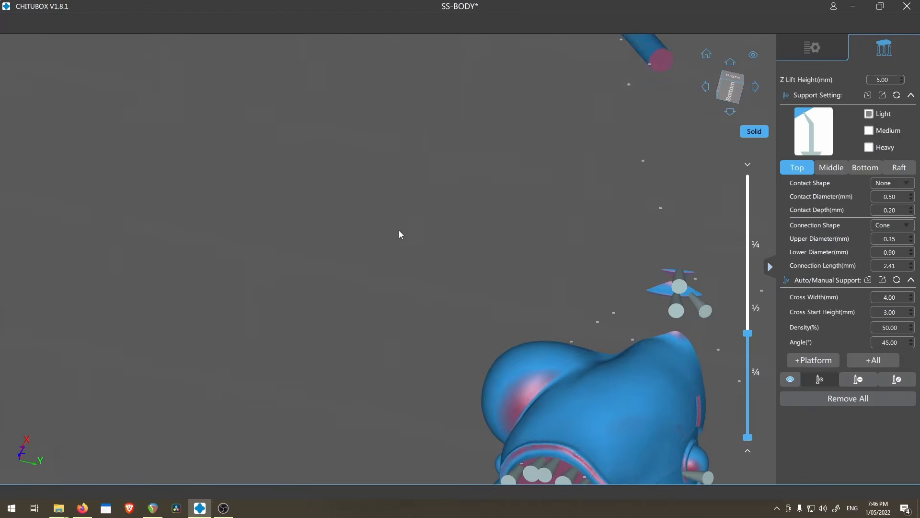
pyautogui.moveTo(463, 268); pyautogui.dragTo(393, 269, button='middle')
pyautogui.scroll(5, 545, 290)
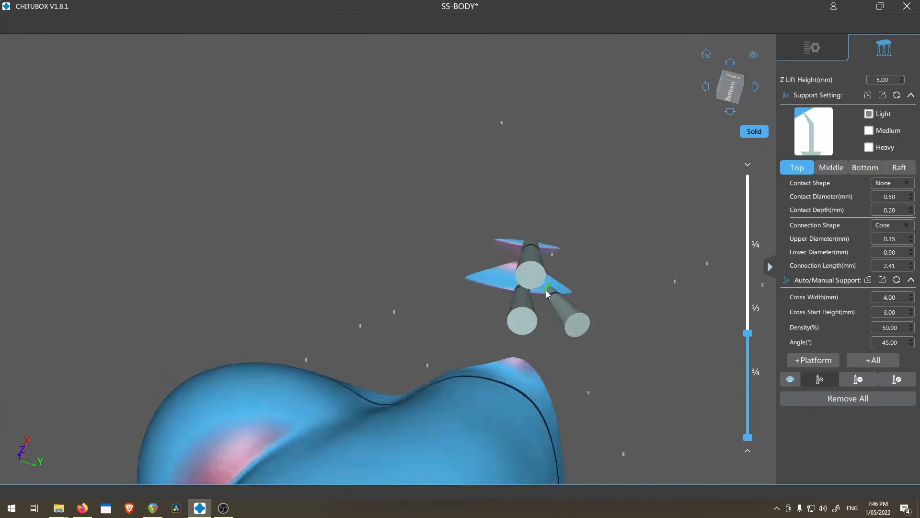
pyautogui.moveTo(546, 290); pyautogui.dragTo(579, 360, button='right')
pyautogui.moveTo(579, 360); pyautogui.dragTo(519, 256, button='middle')
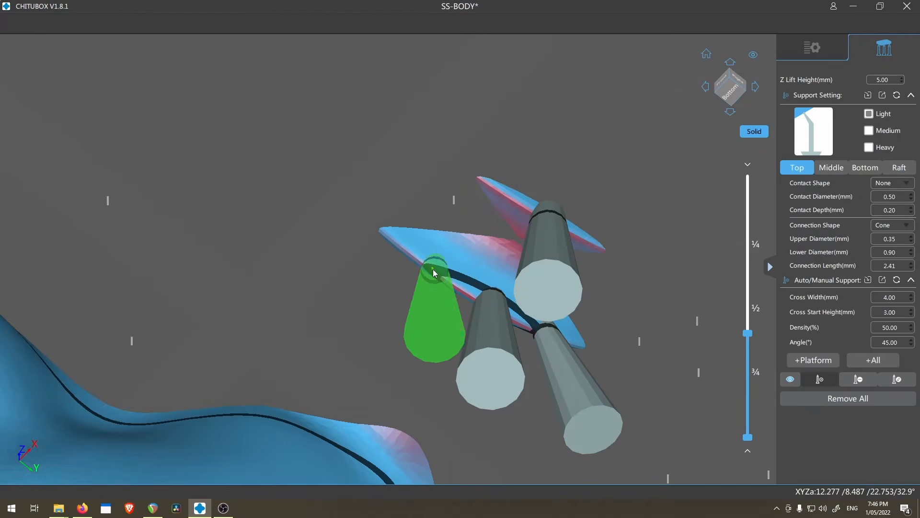
pyautogui.click(428, 269)
# Step: Set the Light support's upper diameter to 0.26 mm and lower diameter to 0.80 mm, and place one on the armband's other rim
pyautogui.scroll(-4, 431, 270)
pyautogui.moveTo(501, 264); pyautogui.dragTo(536, 291, button='right')
pyautogui.scroll(8, 464, 269)
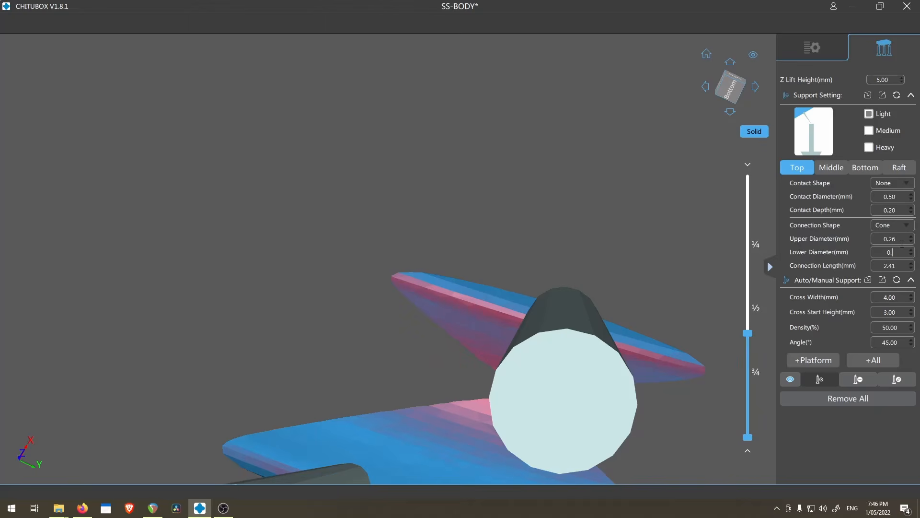
pyautogui.click(433, 296)
pyautogui.scroll(-6, 520, 230)
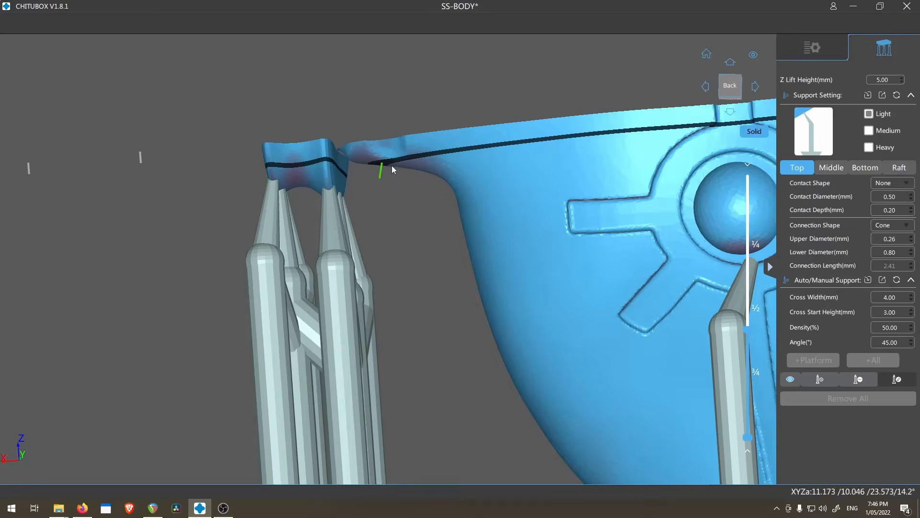
# Step: Place a Light support under the upper arm between the armband and the shoulder
pyautogui.scroll(-3, 404, 232)
pyautogui.moveTo(405, 232); pyautogui.dragTo(424, 226, button='middle')
pyautogui.moveTo(424, 226); pyautogui.dragTo(418, 200, button='right')
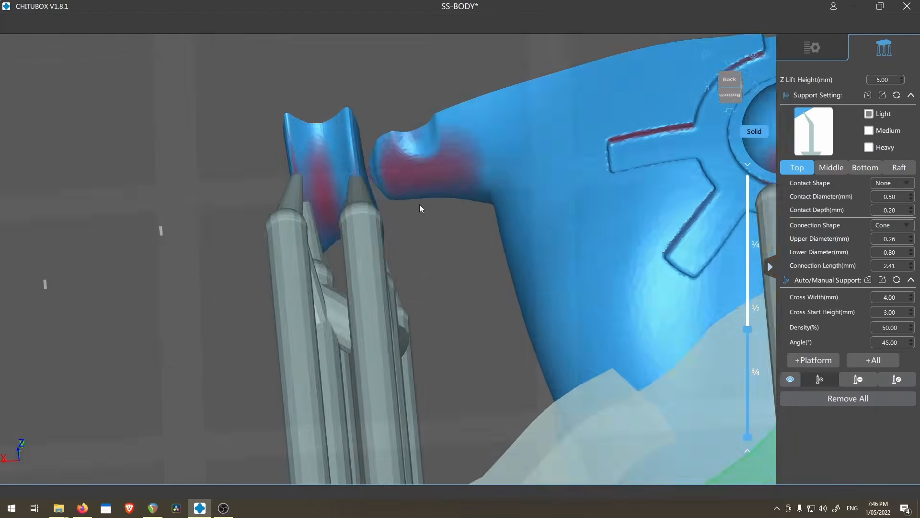
pyautogui.moveTo(419, 205); pyautogui.dragTo(417, 190, button='right')
pyautogui.click(415, 229)
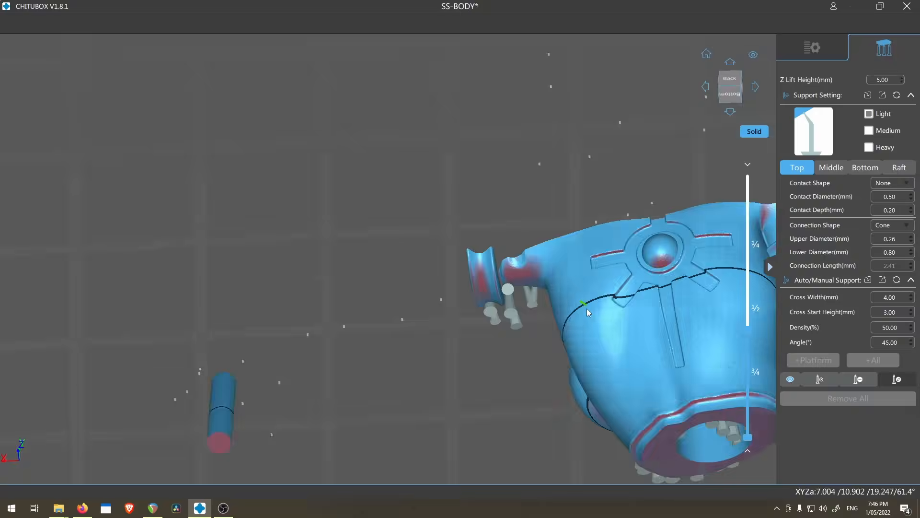
# Step: Switch to Medium supports and place them along the underside of the arm out to its separate end section
pyautogui.moveTo(586, 309); pyautogui.dragTo(594, 381, button='right')
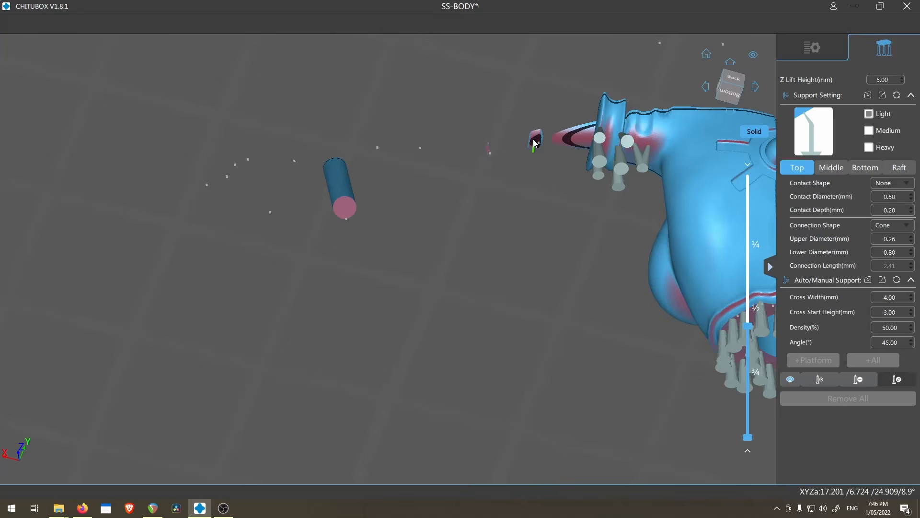
pyautogui.scroll(3, 609, 129)
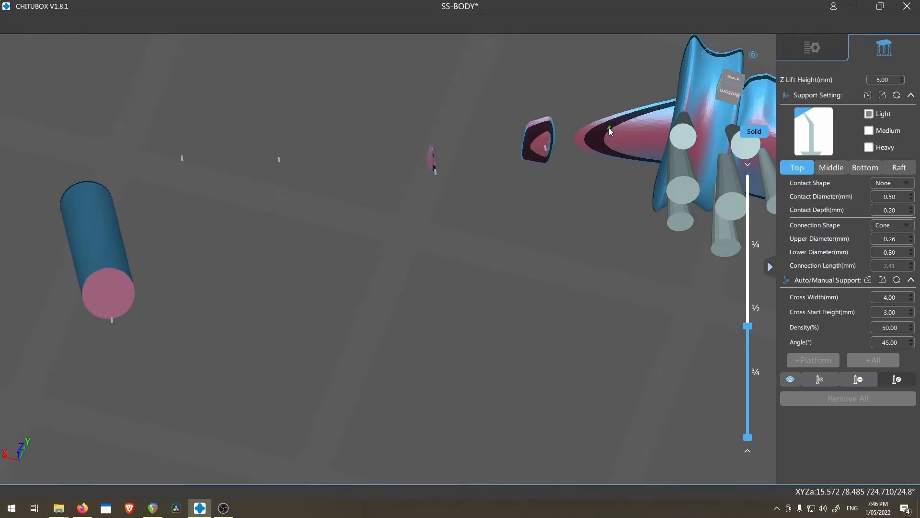
pyautogui.scroll(2, 599, 132)
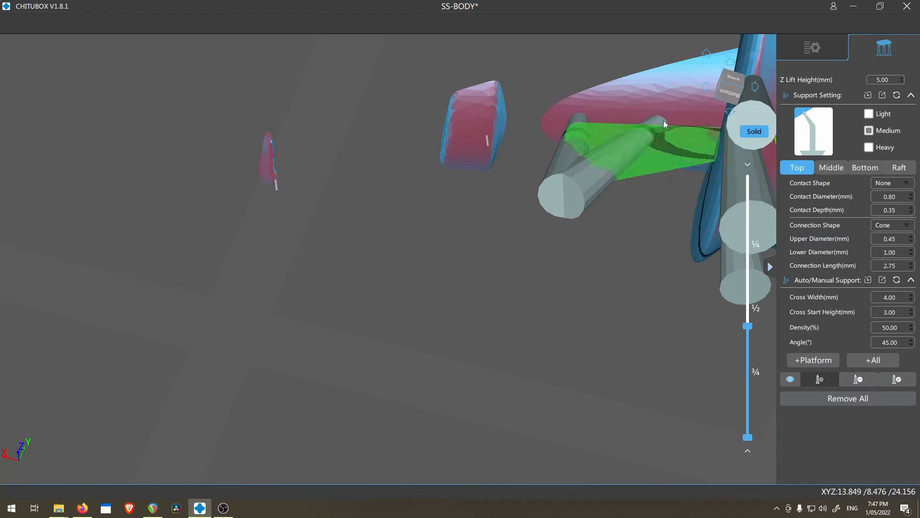
pyautogui.scroll(-5, 585, 217)
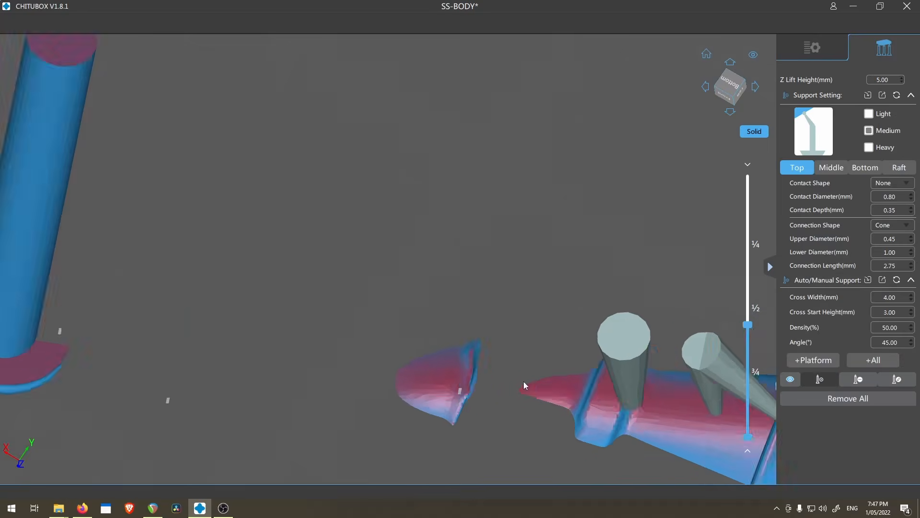
pyautogui.scroll(2, 431, 379)
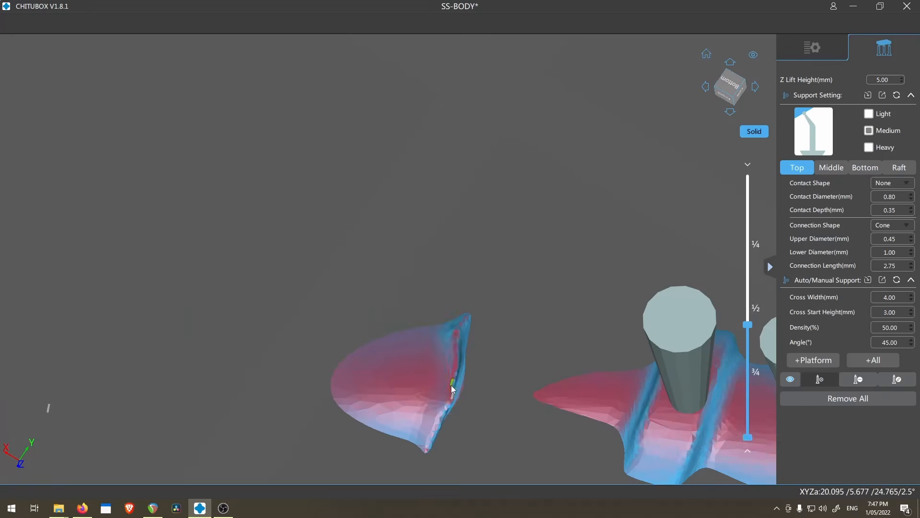
pyautogui.click(451, 385)
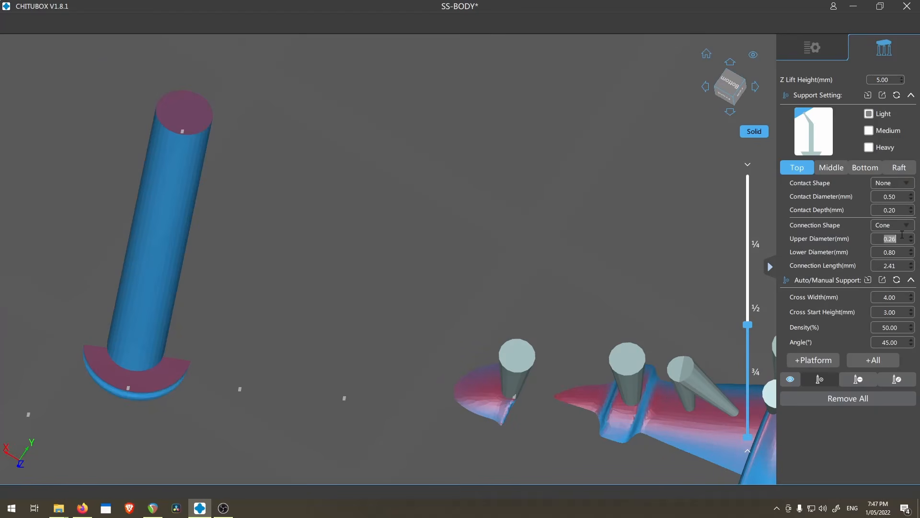
# Step: Add Light supports under the arm's end sections and move one support's tip onto the thin pointed edge
pyautogui.scroll(3, 378, 425)
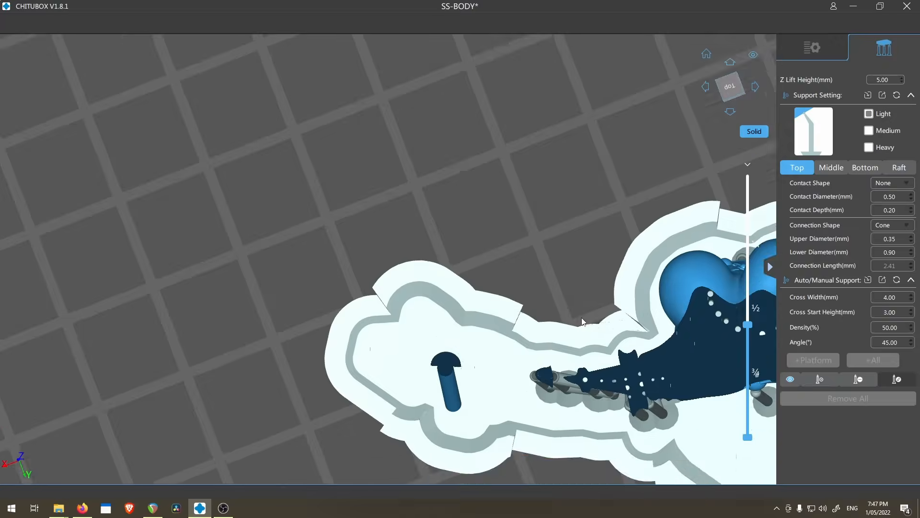
pyautogui.scroll(4, 524, 434)
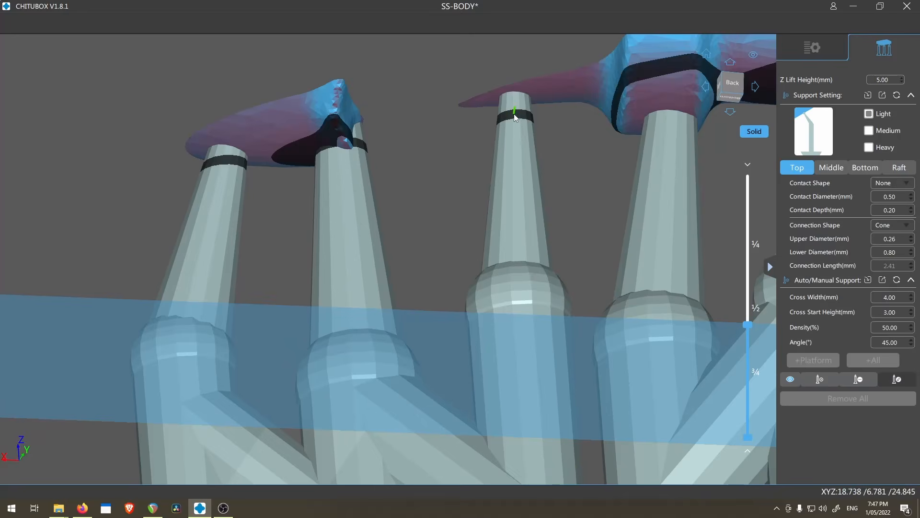
pyautogui.moveTo(514, 113); pyautogui.dragTo(426, 109)
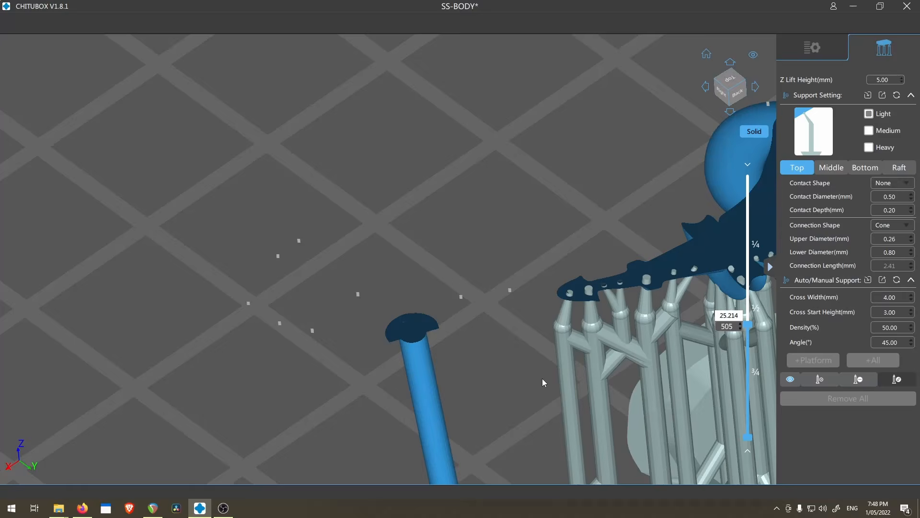
# Step: Raise the layer cut to show the separate round-headed pin and add Light supports under the base of its shaft
pyautogui.press('Up')
pyautogui.press('Up')
pyautogui.press('Up')
pyautogui.moveTo(542, 379); pyautogui.dragTo(565, 269, button='right')
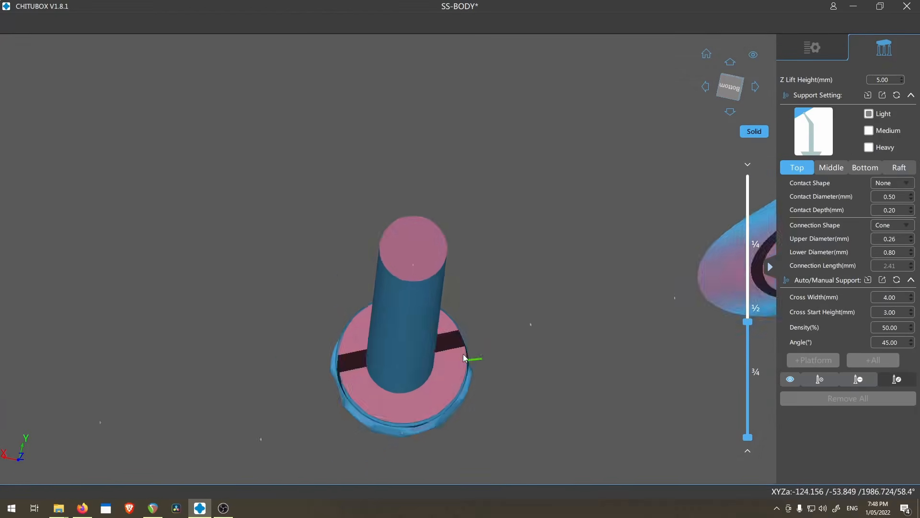
pyautogui.scroll(8, 461, 199)
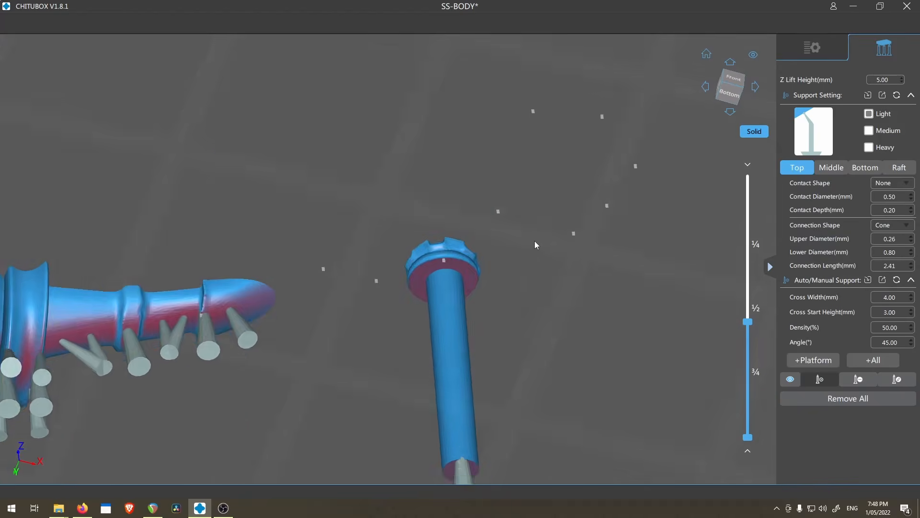
# Step: Add Light supports along the side of the pin's shaft up to just below its head
pyautogui.moveTo(534, 240); pyautogui.dragTo(477, 288, button='right')
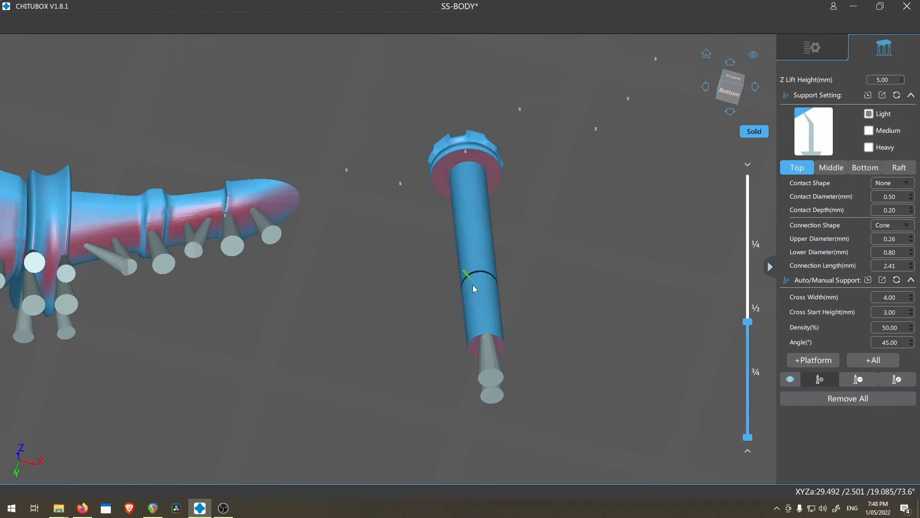
pyautogui.scroll(5, 469, 81)
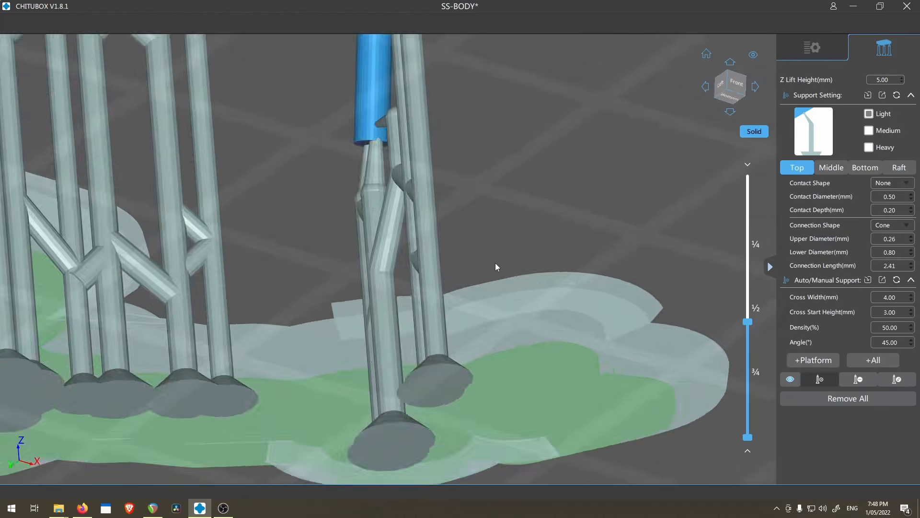
pyautogui.moveTo(496, 263); pyautogui.dragTo(543, 318, button='right')
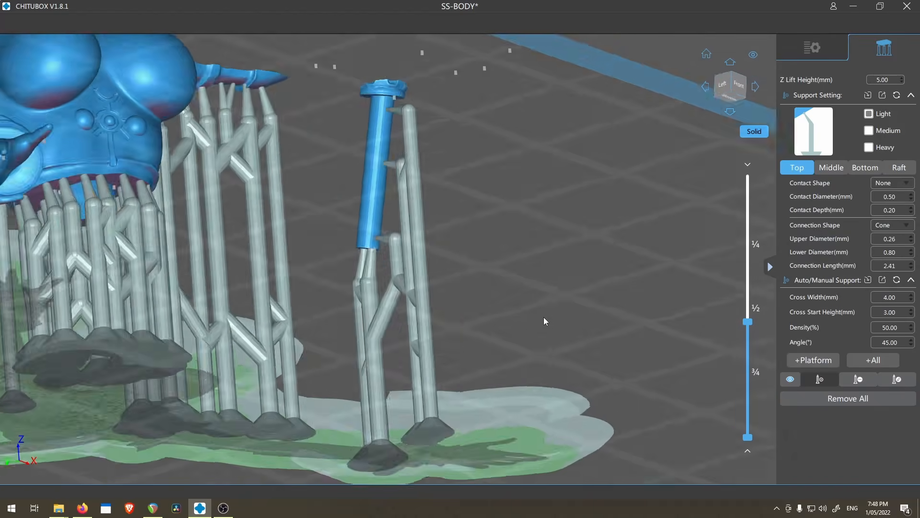
pyautogui.scroll(4, 548, 319)
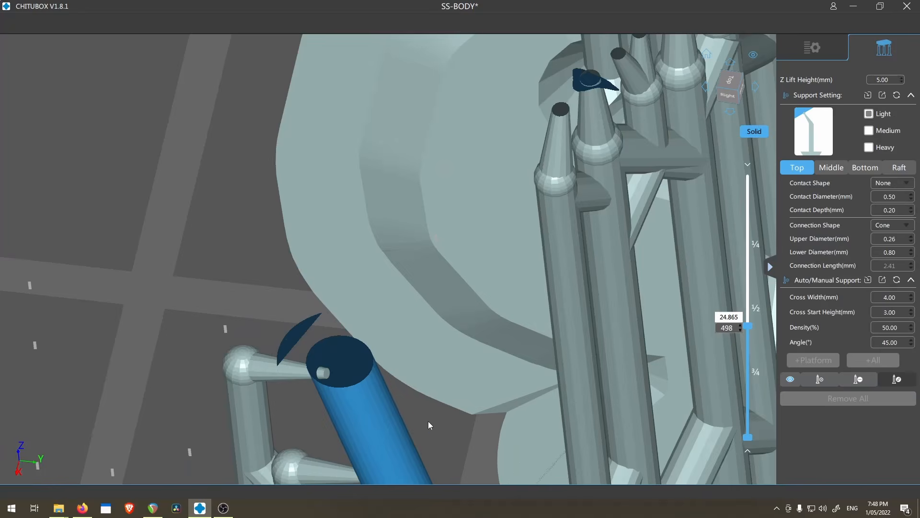
# Step: Set the Light support's upper diameter to 0.35 mm and lower diameter to 0.90 mm, and place one under the pin head's lowest edge
pyautogui.moveTo(428, 421); pyautogui.dragTo(499, 173, button='right')
pyautogui.scroll(3, 495, 169)
pyautogui.moveTo(494, 169); pyautogui.dragTo(552, 243, button='middle')
pyautogui.scroll(4, 623, 76)
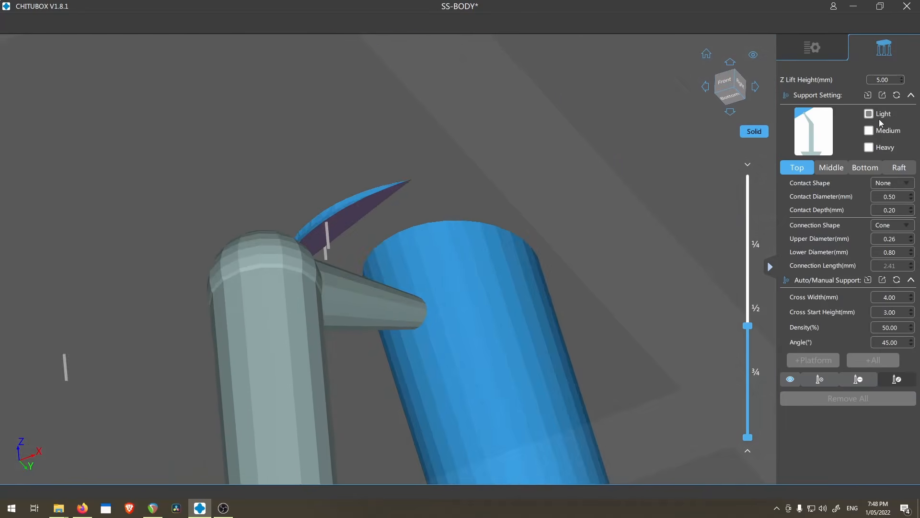
pyautogui.click(820, 379)
pyautogui.scroll(4, 317, 207)
pyautogui.click(347, 266)
pyautogui.doubleClick(888, 239)
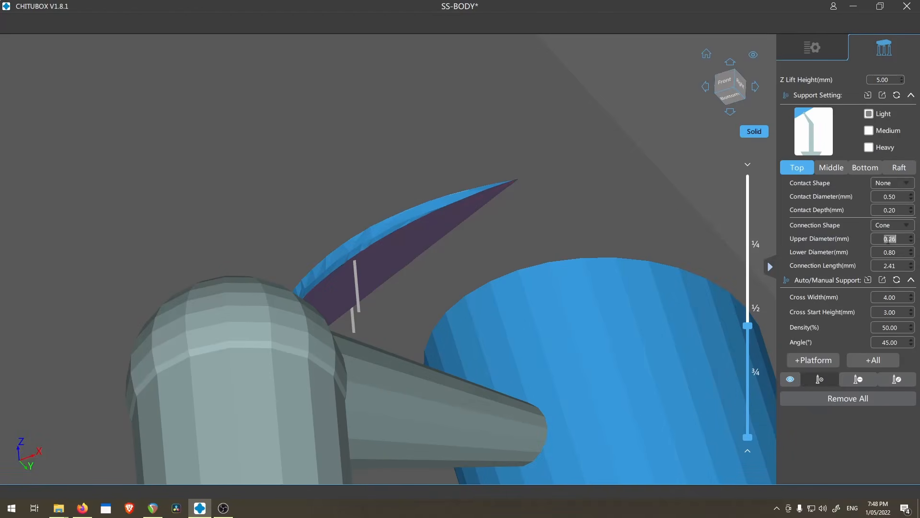
pyautogui.write('0.9')
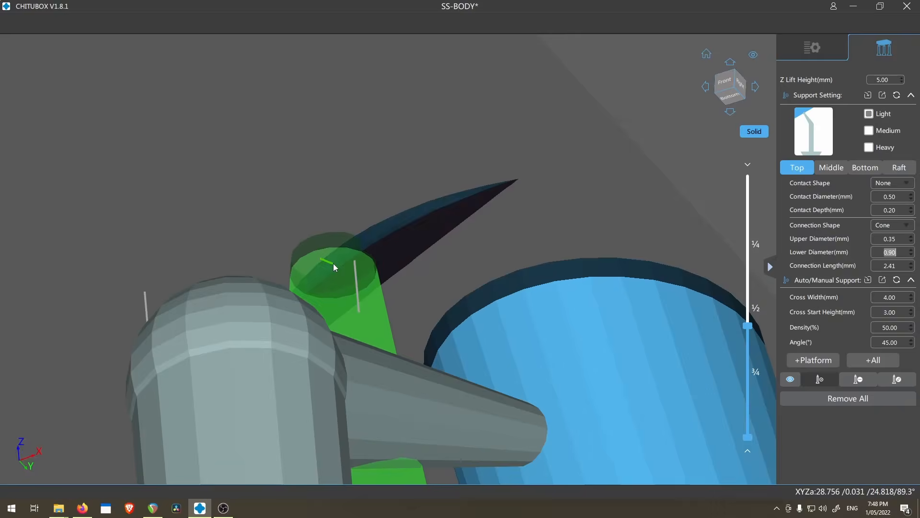
pyautogui.scroll(-3, 405, 352)
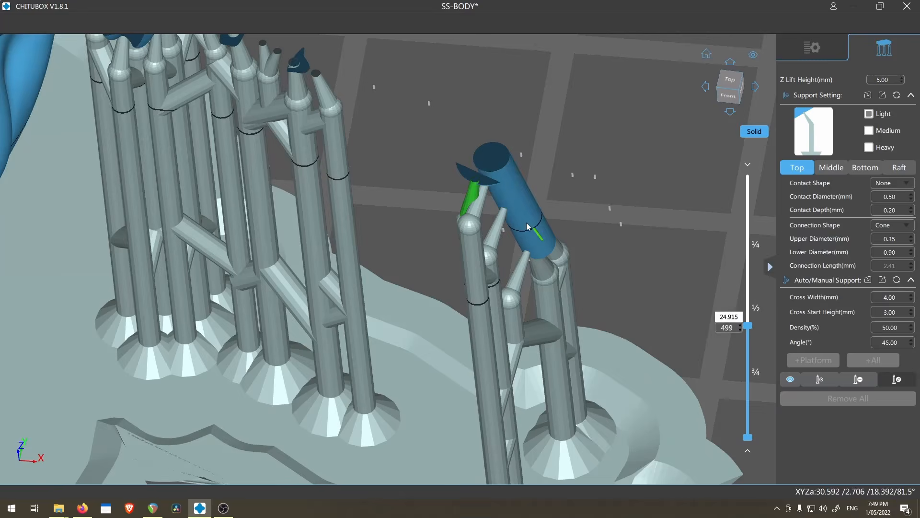
pyautogui.scroll(3, 527, 227)
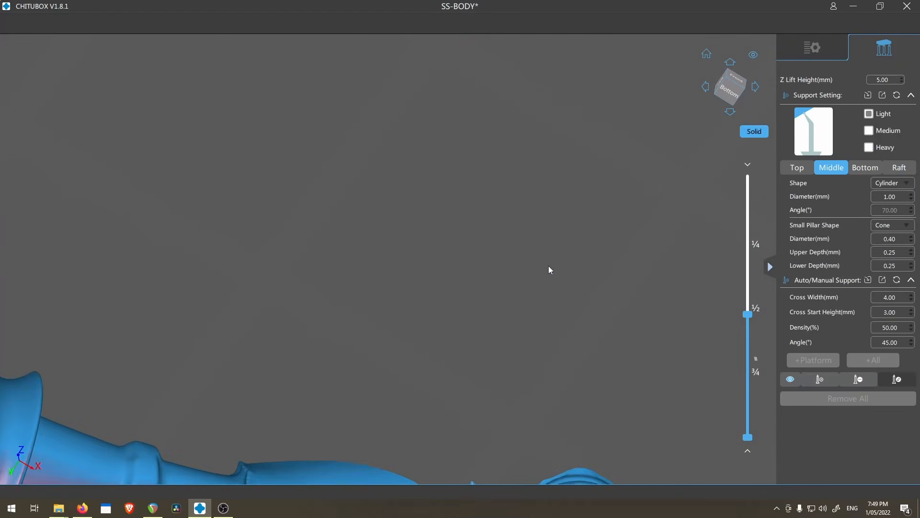
# Step: Add a Light support under the end of the thin pointed piece beside the pin head
pyautogui.click(869, 131)
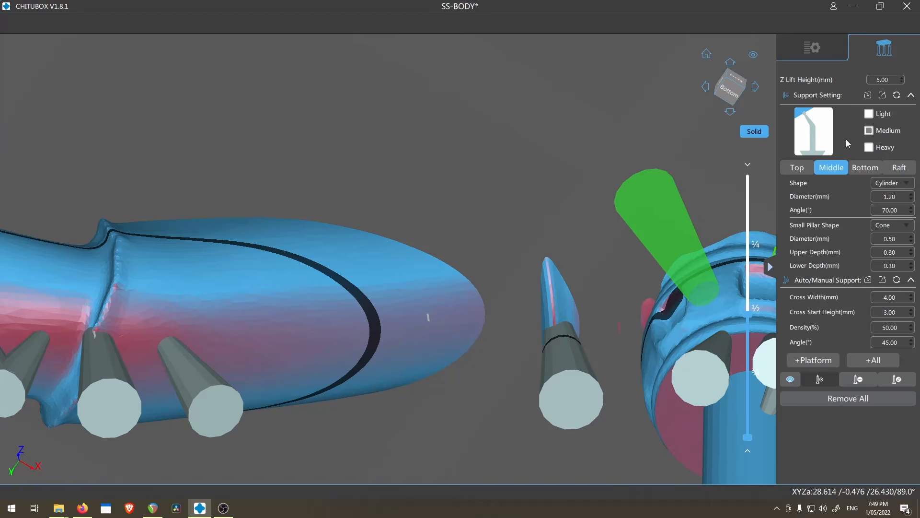
pyautogui.click(869, 114)
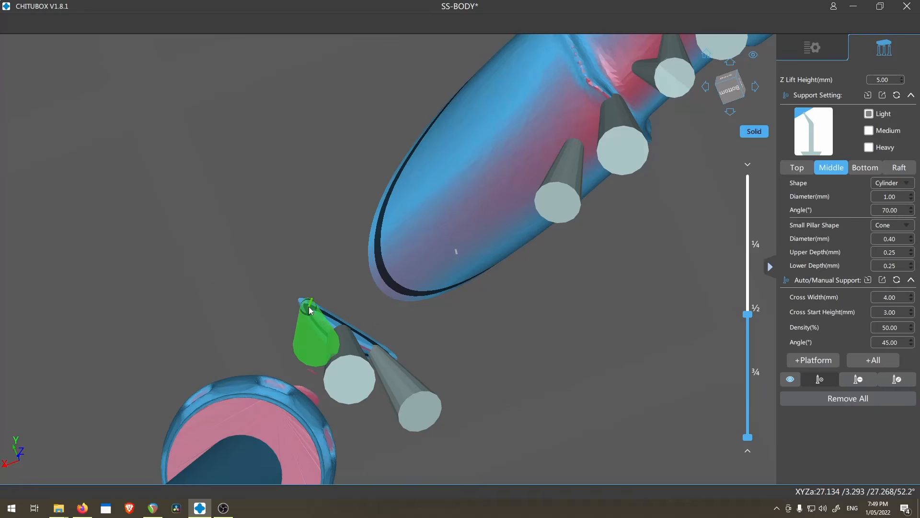
pyautogui.moveTo(309, 309); pyautogui.dragTo(442, 329, button='right')
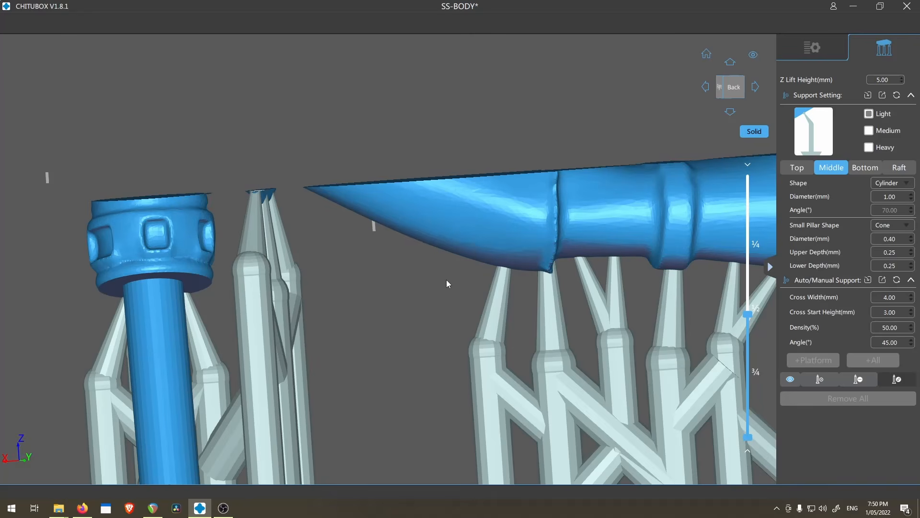
# Step: Add a Light support at the thin pointed piece and move its tip to the small sliver next to the pin head
pyautogui.moveTo(401, 245); pyautogui.dragTo(315, 152, button='right')
pyautogui.scroll(5, 455, 178)
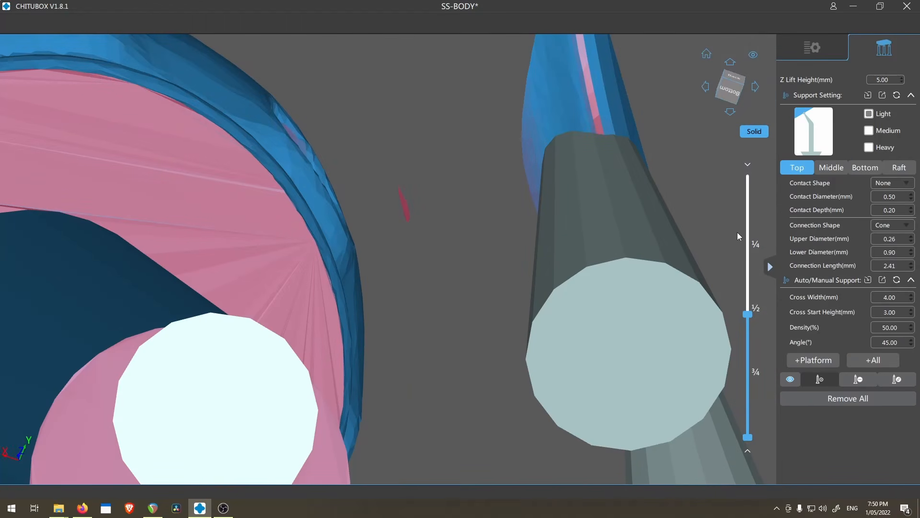
pyautogui.click(596, 180)
pyautogui.moveTo(597, 180); pyautogui.dragTo(405, 205)
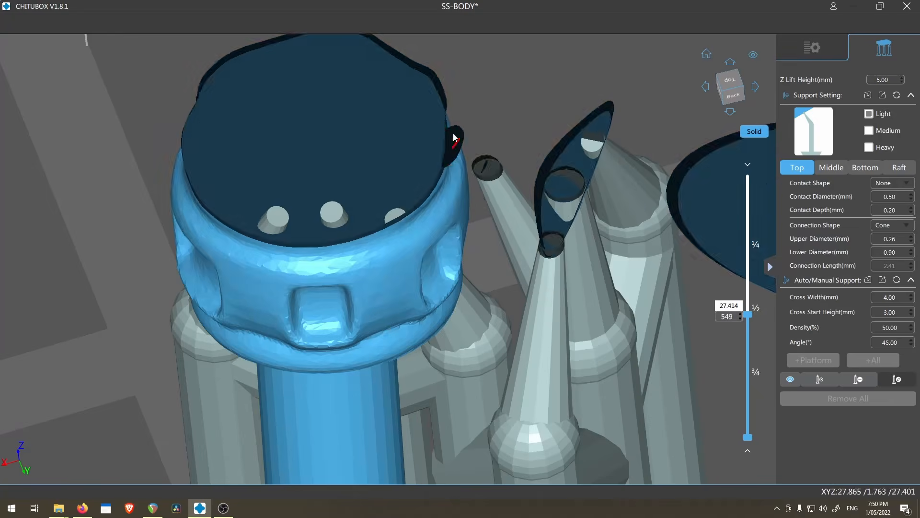
# Step: Examine the layer cut at 27.414 mm where the small sliver meets the rim of the pin head
pyautogui.scroll(-5, 473, 206)
pyautogui.moveTo(476, 209); pyautogui.dragTo(505, 266, button='middle')
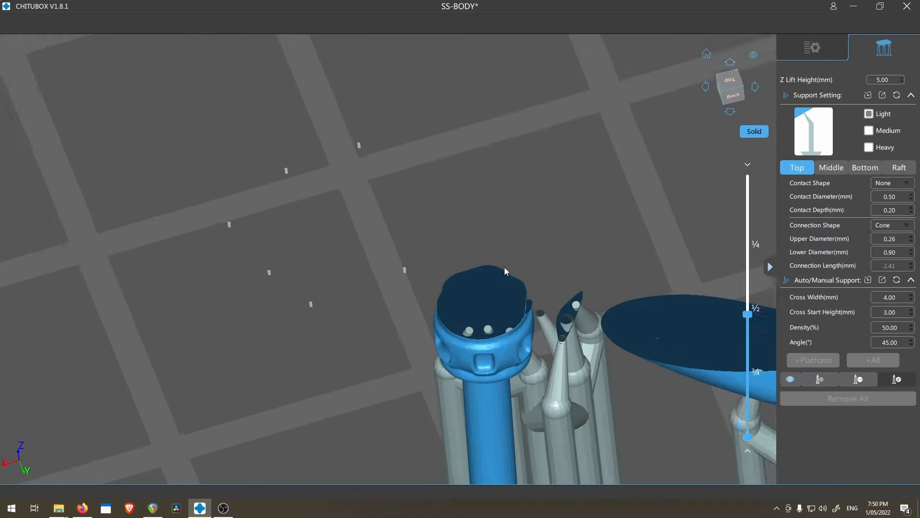
pyautogui.moveTo(504, 267); pyautogui.dragTo(507, 262, button='right')
pyautogui.moveTo(508, 263); pyautogui.dragTo(502, 289, button='middle')
pyautogui.scroll(2, 502, 288)
pyautogui.scroll(7, 502, 289)
pyautogui.moveTo(449, 326); pyautogui.dragTo(418, 373, button='right')
pyautogui.scroll(7, 419, 373)
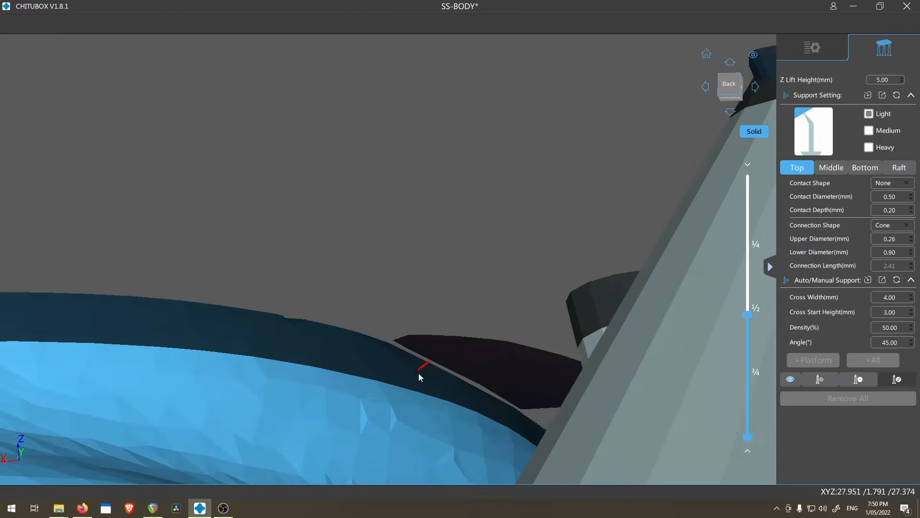
pyautogui.scroll(-10, 445, 385)
pyautogui.moveTo(444, 336); pyautogui.dragTo(517, 410, button='middle')
pyautogui.scroll(-5, 518, 411)
pyautogui.moveTo(516, 367); pyautogui.dragTo(538, 312, button='right')
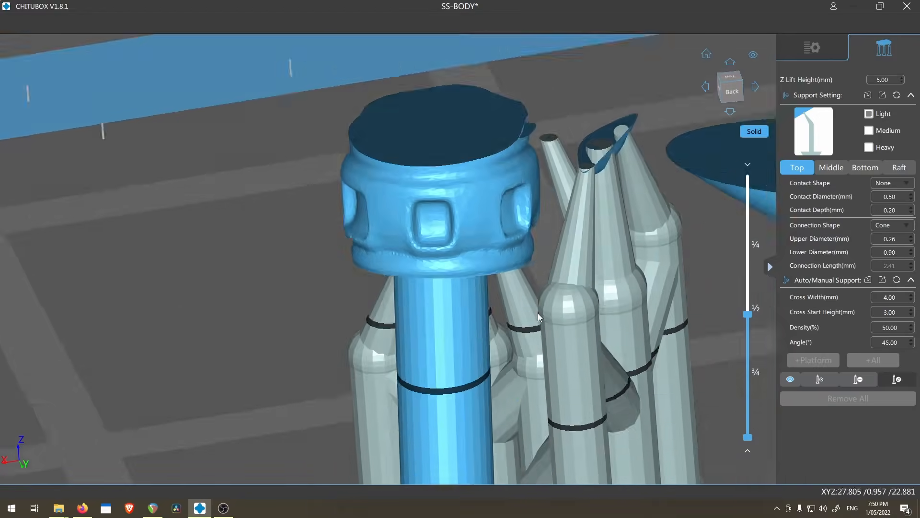
# Step: Add a second Light support beside the first and move its tip to the sliver at the pin head's rim
pyautogui.moveTo(537, 312); pyautogui.dragTo(476, 439, button='middle')
pyautogui.scroll(5, 476, 439)
pyautogui.scroll(-8, 604, 387)
pyautogui.moveTo(605, 389); pyautogui.dragTo(624, 362, button='right')
pyautogui.moveTo(622, 190); pyautogui.dragTo(634, 209, button='middle')
pyautogui.scroll(5, 634, 209)
pyautogui.scroll(4, 618, 254)
pyautogui.scroll(-5, 617, 254)
pyautogui.moveTo(617, 254); pyautogui.dragTo(525, 103, button='right')
pyautogui.moveTo(508, 307); pyautogui.dragTo(482, 187, button='middle')
pyautogui.scroll(5, 481, 186)
pyautogui.moveTo(591, 214); pyautogui.dragTo(562, 283)
pyautogui.moveTo(562, 283); pyautogui.dragTo(537, 393, button='right')
pyautogui.moveTo(518, 307); pyautogui.dragTo(482, 157, button='middle')
pyautogui.scroll(-3, 478, 189)
pyautogui.moveTo(471, 198); pyautogui.dragTo(470, 202, button='right')
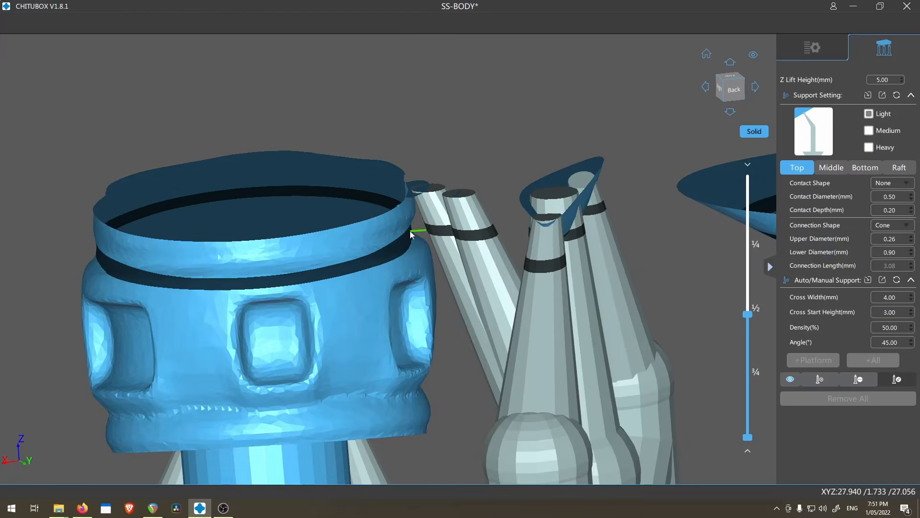
# Step: Adjust the tip and pillar position of the Light support holding the sliver beside the pin head
pyautogui.scroll(-3, 450, 285)
pyautogui.scroll(-8, 460, 282)
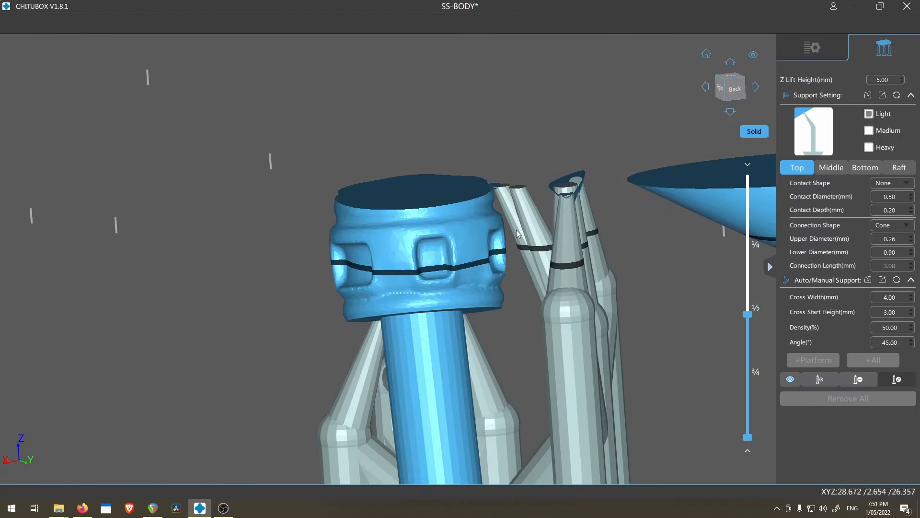
pyautogui.moveTo(492, 317); pyautogui.dragTo(482, 291, button='right')
pyautogui.scroll(10, 595, 244)
pyautogui.press('a')
pyautogui.moveTo(551, 287)
pyautogui.mouseDown()
pyautogui.moveTo(586, 298)
pyautogui.moveTo(565, 293)
pyautogui.moveTo(531, 232)
pyautogui.moveTo(479, 183)
pyautogui.mouseUp()
pyautogui.press('e')
pyautogui.scroll(-5, 550, 304)
pyautogui.scroll(5, 562, 314)
pyautogui.moveTo(479, 182); pyautogui.dragTo(509, 297, button='right')
pyautogui.moveTo(503, 270); pyautogui.dragTo(504, 277)
pyautogui.scroll(-5, 505, 280)
pyautogui.moveTo(506, 317); pyautogui.dragTo(522, 297, button='right')
pyautogui.scroll(6, 559, 177)
pyautogui.scroll(-2, 523, 298)
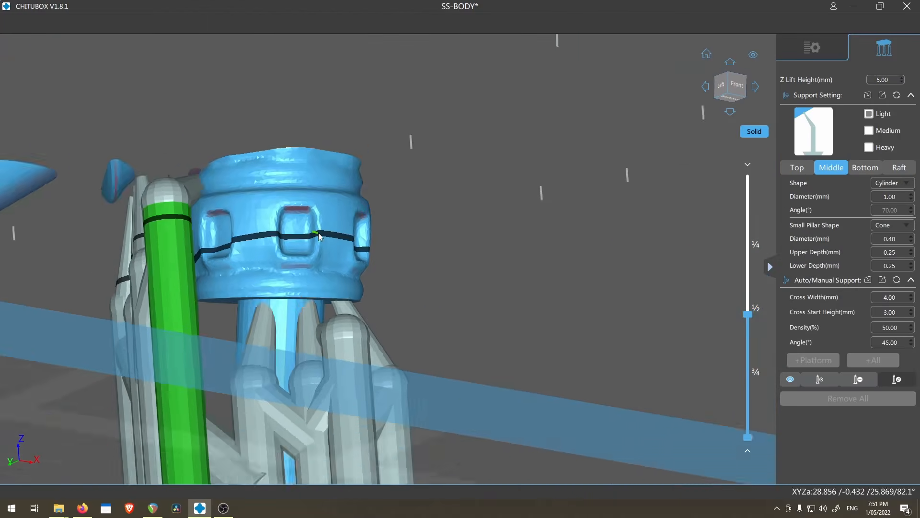
# Step: Save the project as SS-BODY.chitubox
pyautogui.hotkey('ctrl', 's')
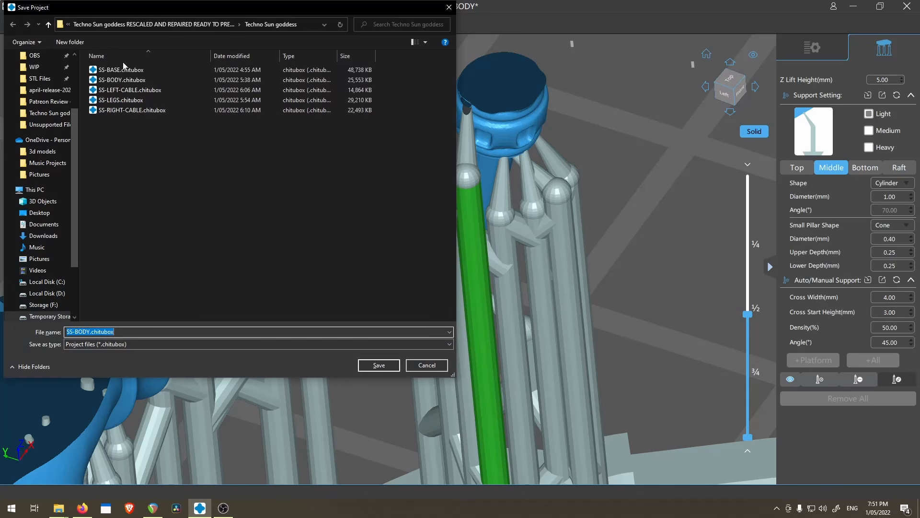
pyautogui.click(378, 365)
# Step: Raise the layer cut past 27.714 mm and add Light supports under the first fingertips
pyautogui.scroll(3, 576, 287)
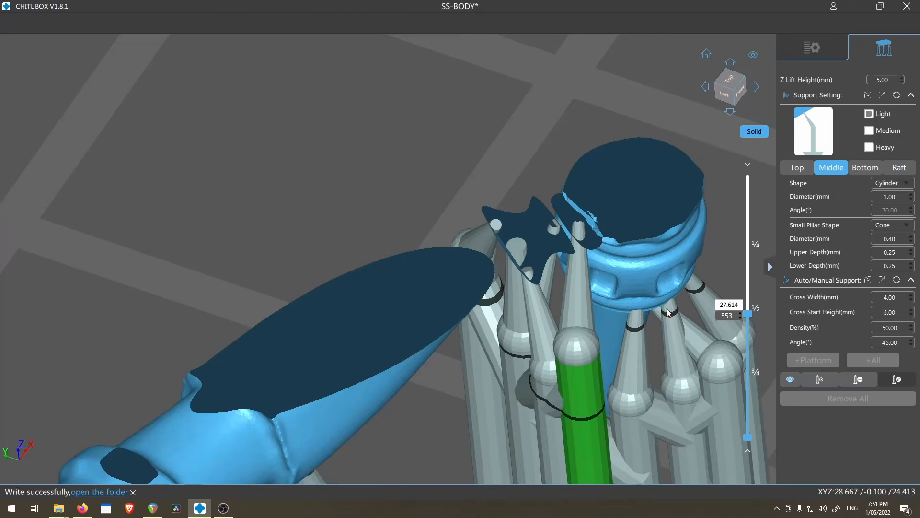
pyautogui.moveTo(767, 197); pyautogui.dragTo(636, 328, button='middle')
pyautogui.press('Up')
pyautogui.moveTo(725, 240); pyautogui.dragTo(459, 297, button='middle')
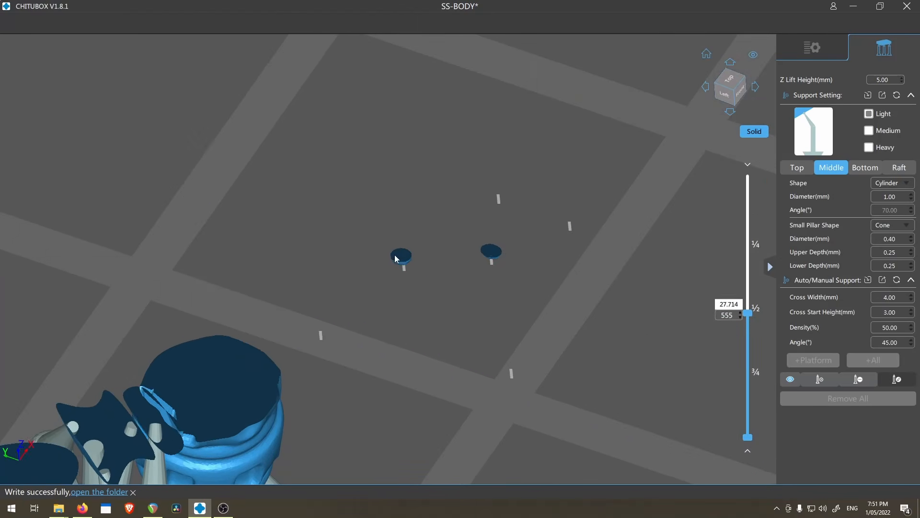
pyautogui.keyDown('shift'); pyautogui.scroll(-12, 307, 338); pyautogui.keyUp('shift')
pyautogui.keyDown('shift'); pyautogui.scroll(4, 206, 417); pyautogui.keyUp('shift')
pyautogui.scroll(-3, 286, 367)
pyautogui.scroll(-6, 285, 366)
pyautogui.moveTo(286, 367); pyautogui.dragTo(335, 307, button='right')
pyautogui.scroll(8, 556, 404)
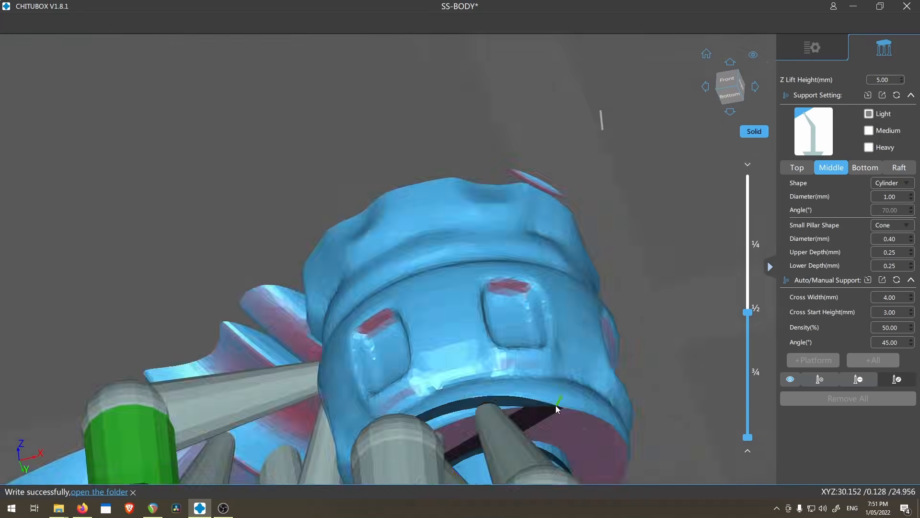
pyautogui.scroll(-8, 556, 405)
pyautogui.scroll(10, 483, 359)
pyautogui.scroll(-8, 294, 345)
pyautogui.moveTo(294, 345); pyautogui.dragTo(408, 162, button='right')
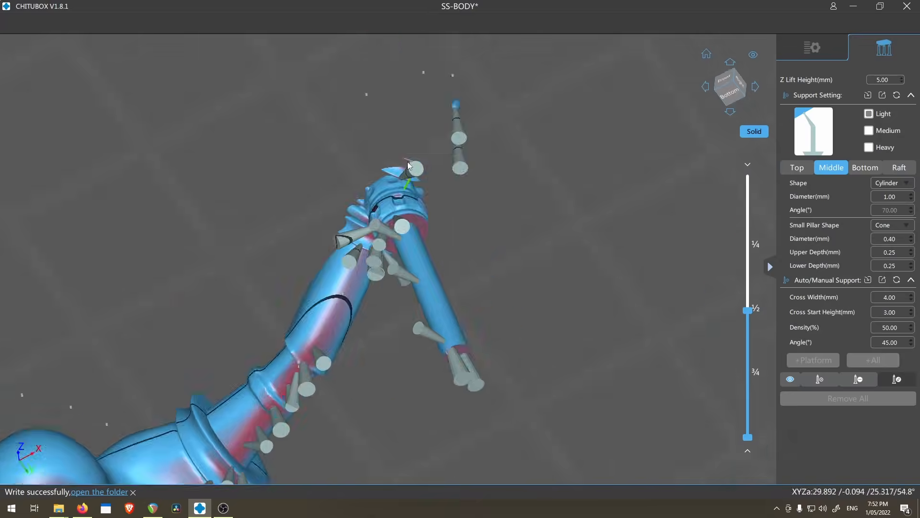
# Step: Step the layer cut around 29.264 to 29.314 mm and check the hand for unsupported fingers
pyautogui.click(820, 379)
pyautogui.scroll(8, 408, 162)
pyautogui.scroll(-8, 349, 90)
pyautogui.moveTo(349, 89); pyautogui.dragTo(470, 174, button='right')
pyautogui.click(897, 379)
pyautogui.scroll(5, 470, 173)
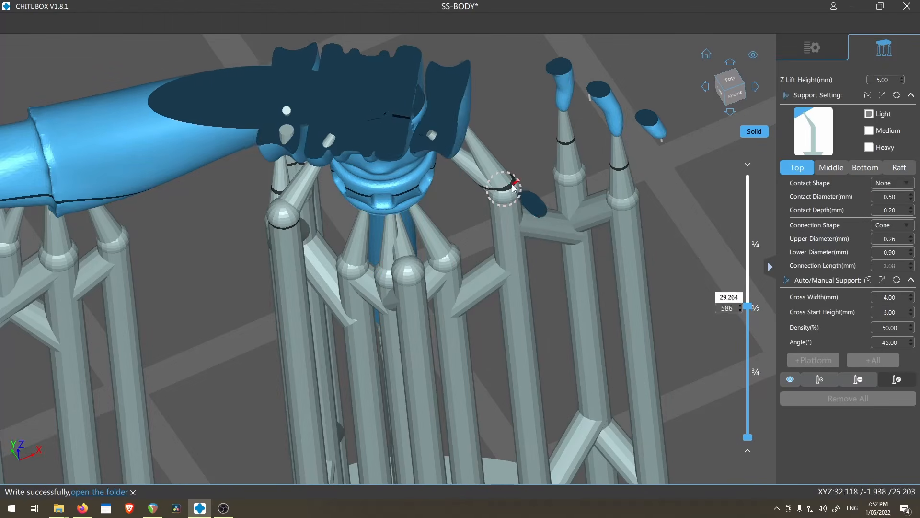
pyautogui.scroll(-8, 629, 206)
pyautogui.press('Down')
pyautogui.press('Down')
pyautogui.press('Down')
pyautogui.press('Down')
pyautogui.press('Down')
pyautogui.press('Down')
pyautogui.press('Down')
pyautogui.press('Down')
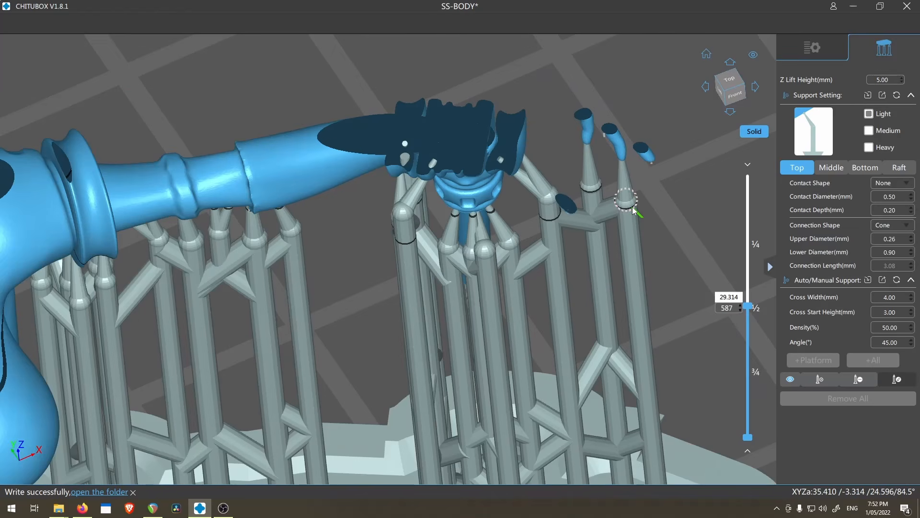
# Step: Add a Light support under the third fingertip, the one farthest from the palm
pyautogui.moveTo(632, 206); pyautogui.dragTo(588, 254, button='right')
pyautogui.click(819, 379)
pyautogui.scroll(8, 628, 301)
pyautogui.scroll(2, 629, 304)
pyautogui.click(602, 288)
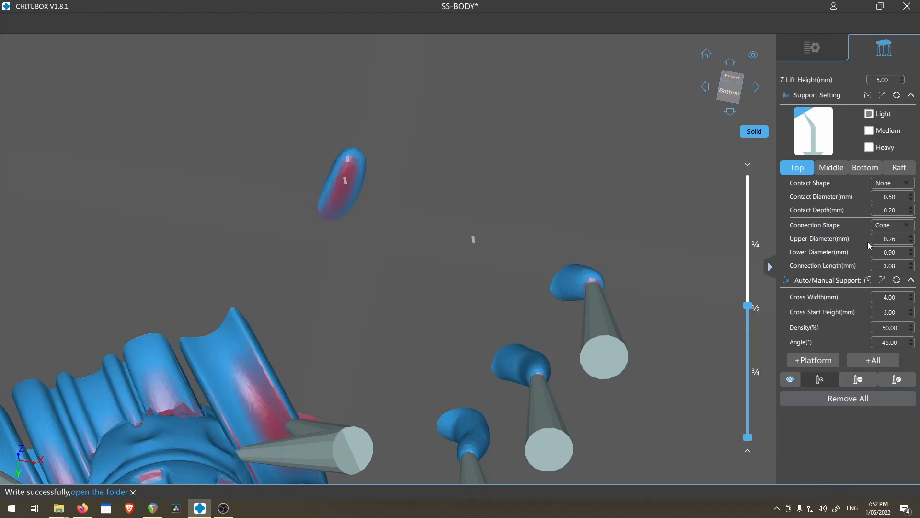
# Step: Set the Light support's upper diameter to 0.35 mm and place one under the tip of the thumb
pyautogui.write('0.35')
pyautogui.press('Tab')
pyautogui.scroll(2, 350, 174)
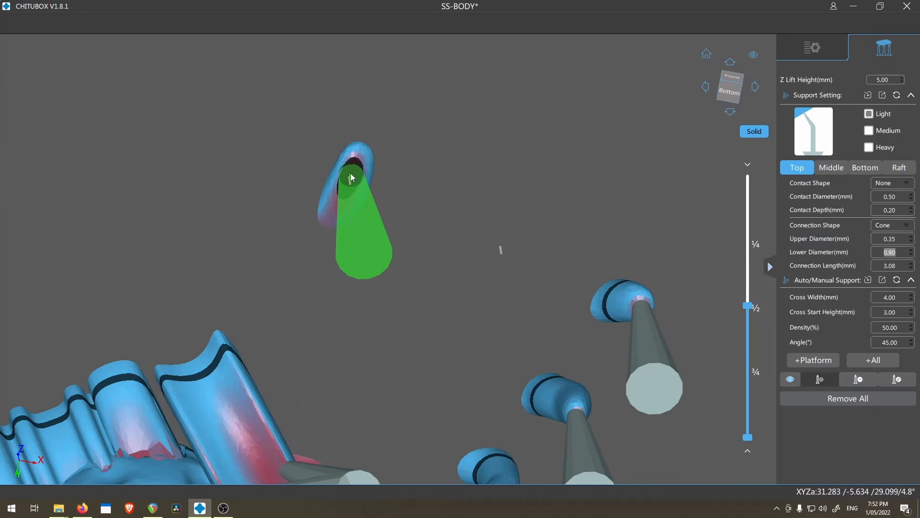
pyautogui.click(350, 178)
pyautogui.moveTo(454, 312); pyautogui.dragTo(503, 259, button='right')
pyautogui.scroll(-5, 479, 240)
# Step: Branch two Light support tips from the existing pillar beside the palm to the narrow link between palm and first finger
pyautogui.click(897, 380)
pyautogui.scroll(6, 454, 148)
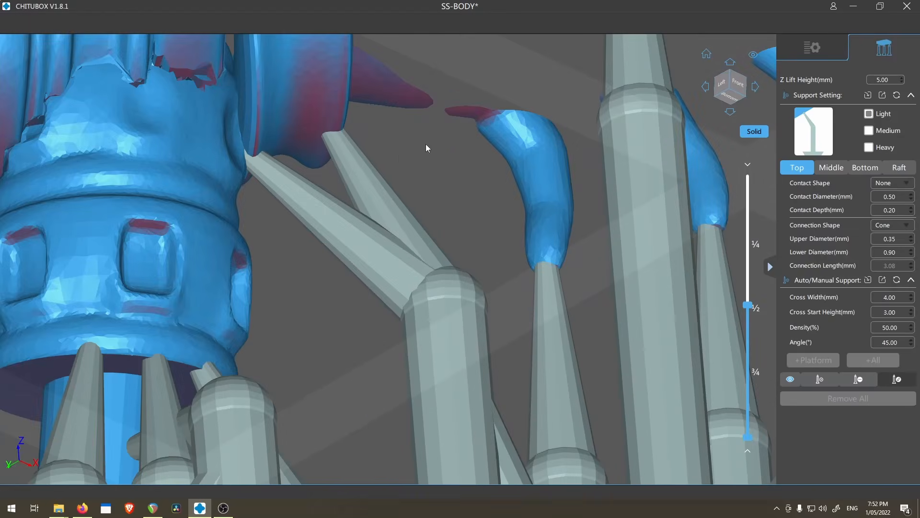
pyautogui.click(349, 145)
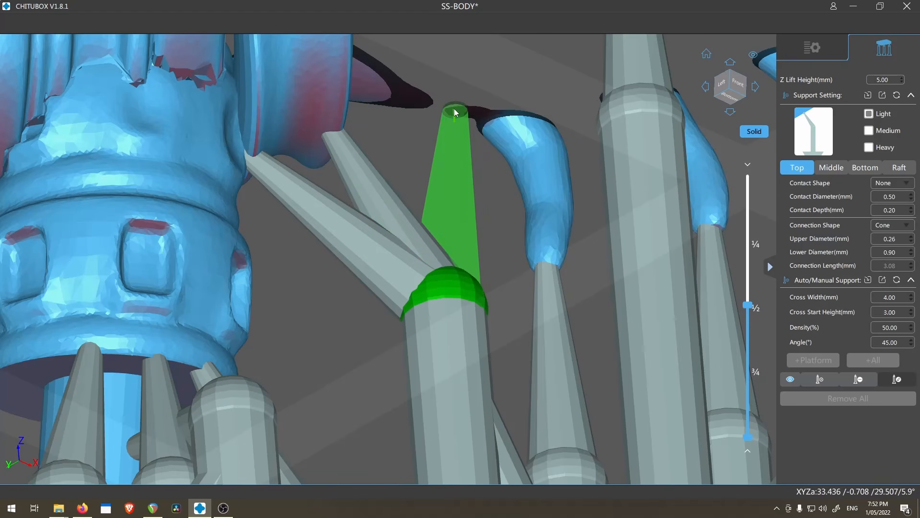
pyautogui.click(455, 108)
pyautogui.click(401, 97)
pyautogui.click(452, 156)
# Step: Add a Light support under the narrow section joining the thumb to the palm
pyautogui.scroll(-5, 453, 157)
pyautogui.moveTo(492, 160); pyautogui.dragTo(430, 284, button='right')
pyautogui.scroll(-6, 422, 270)
pyautogui.moveTo(413, 76); pyautogui.dragTo(499, 324, button='middle')
pyautogui.scroll(6, 504, 325)
pyautogui.scroll(4, 503, 323)
pyautogui.moveTo(500, 317); pyautogui.dragTo(493, 278, button='right')
pyautogui.moveTo(544, 117); pyautogui.dragTo(536, 144, button='right')
pyautogui.scroll(-5, 496, 297)
pyautogui.moveTo(493, 299); pyautogui.dragTo(445, 132, button='right')
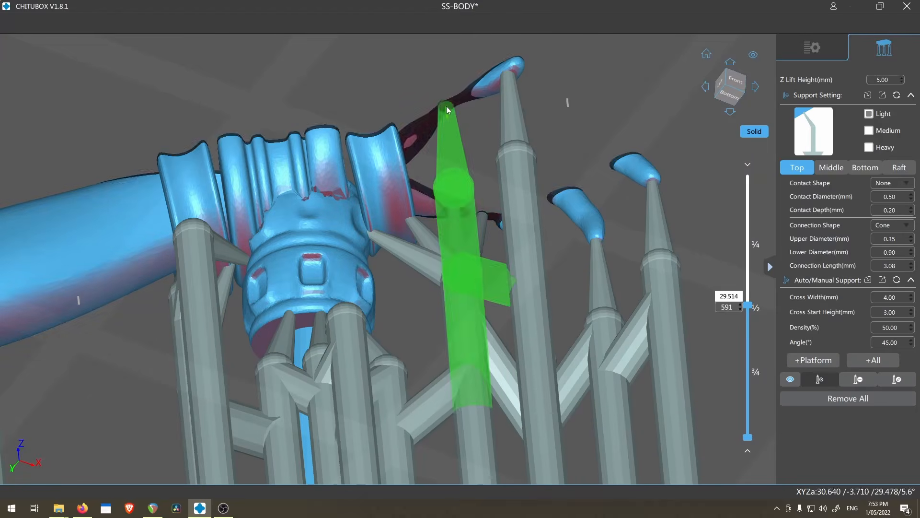
pyautogui.click(447, 106)
# Step: Step the layer cut down to 29.114 mm and back up to 29.264 mm to check how the fingers grow above their supports
pyautogui.scroll(-3, 467, 215)
pyautogui.moveTo(466, 216); pyautogui.dragTo(640, 239, button='right')
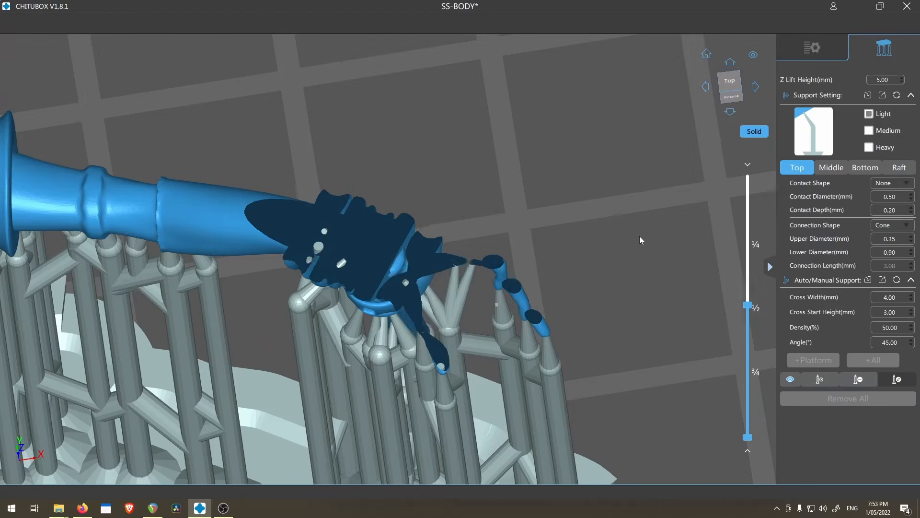
pyautogui.scroll(3, 527, 274)
pyautogui.press('Down')
pyautogui.scroll(2, 452, 278)
pyautogui.scroll(-3, 455, 274)
pyautogui.moveTo(453, 272); pyautogui.dragTo(426, 120, button='right')
pyautogui.scroll(2, 427, 120)
pyautogui.moveTo(427, 124); pyautogui.dragTo(439, 203, button='middle')
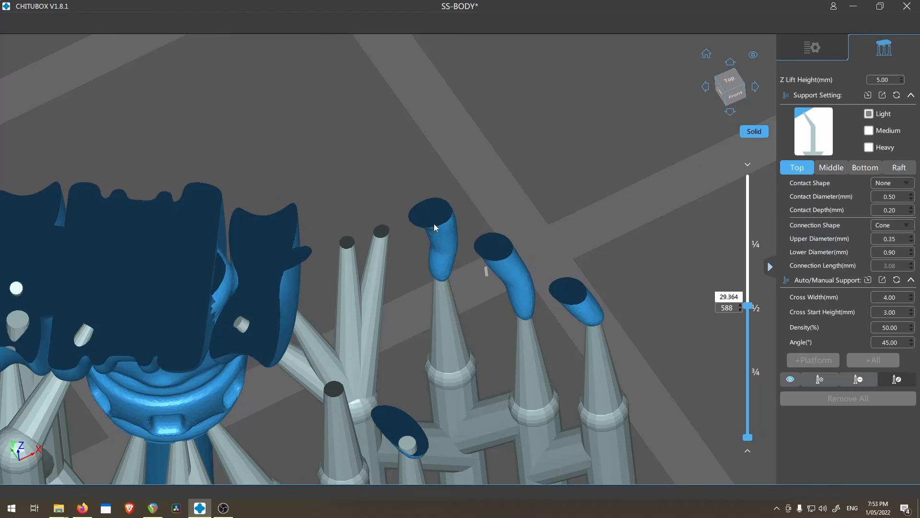
pyautogui.press('Down')
pyautogui.press('Down')
pyautogui.press('Down')
pyautogui.press('Down')
pyautogui.press('Down')
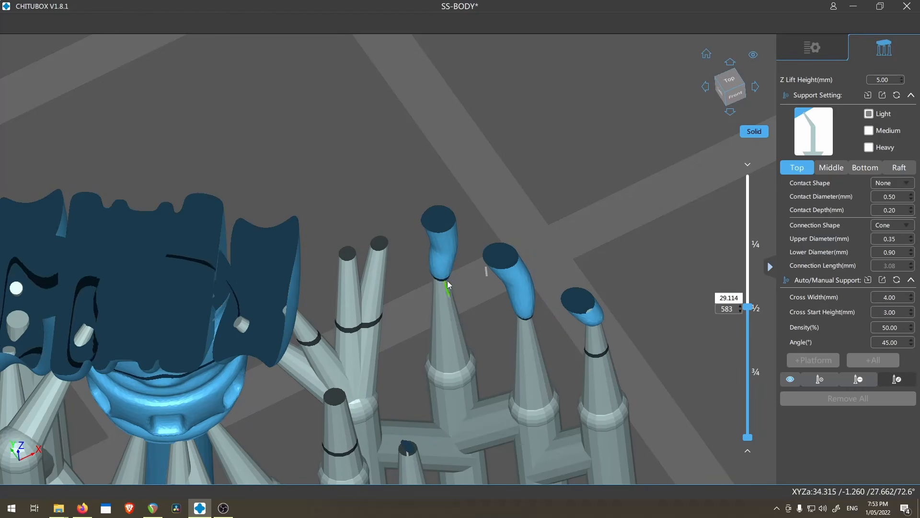
pyautogui.press('Up')
pyautogui.press('Up')
pyautogui.press('Up')
pyautogui.press('Up')
pyautogui.press('Up')
pyautogui.press('Up')
pyautogui.press('Up')
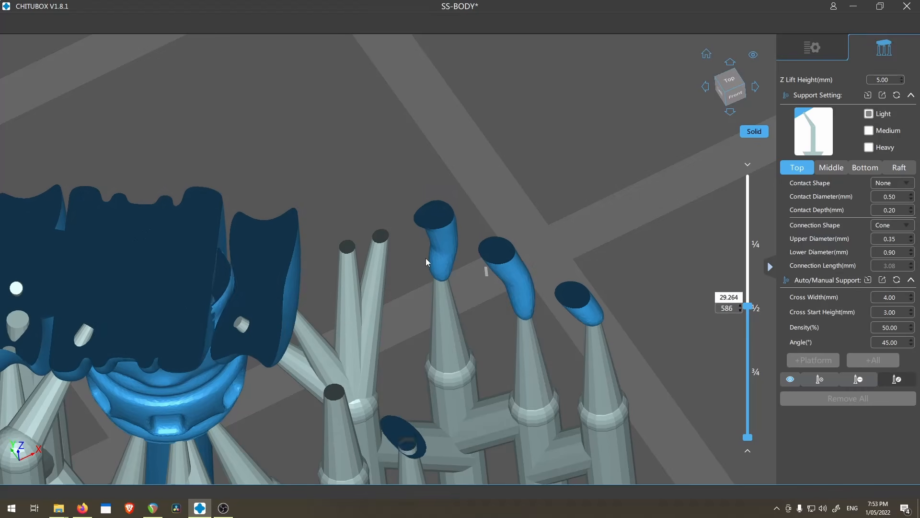
# Step: Raise the layer cut to 29.814 mm and examine where the first finger joins the palm
pyautogui.scroll(-2, 433, 270)
pyautogui.moveTo(433, 270); pyautogui.dragTo(418, 261, button='right')
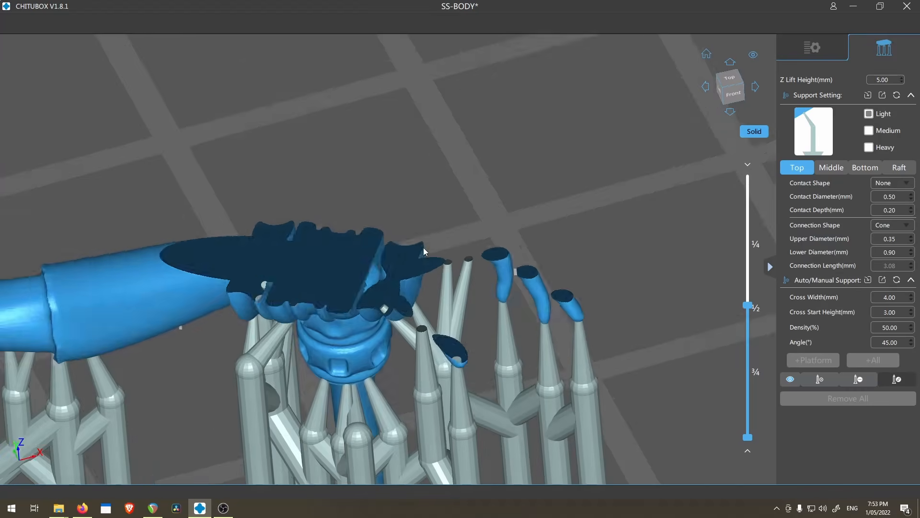
pyautogui.scroll(6, 516, 269)
pyautogui.press('Up')
pyautogui.press('Up')
pyautogui.press('Up')
pyautogui.press('Up')
pyautogui.press('Up')
pyautogui.press('Up')
pyautogui.press('Up')
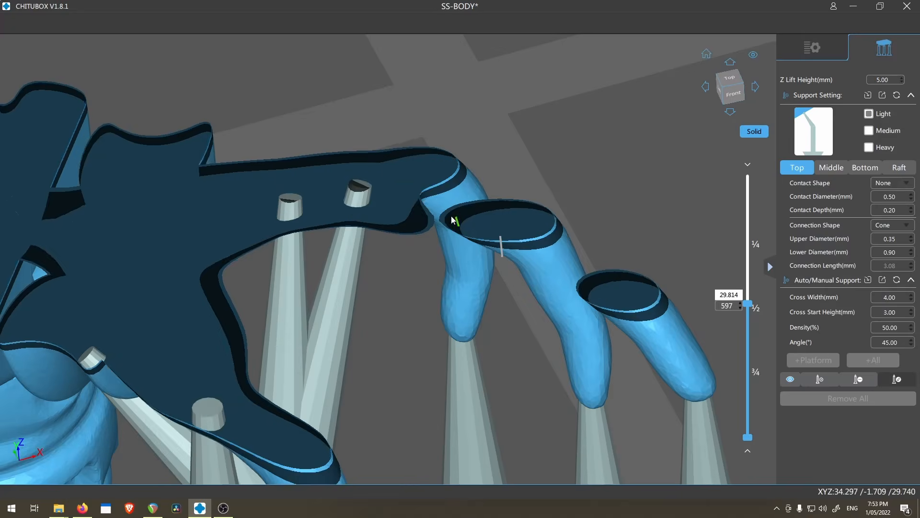
# Step: Check the thumb and finger sections for islands between the 29.364 mm and 29.514 mm layers
pyautogui.press('Down')
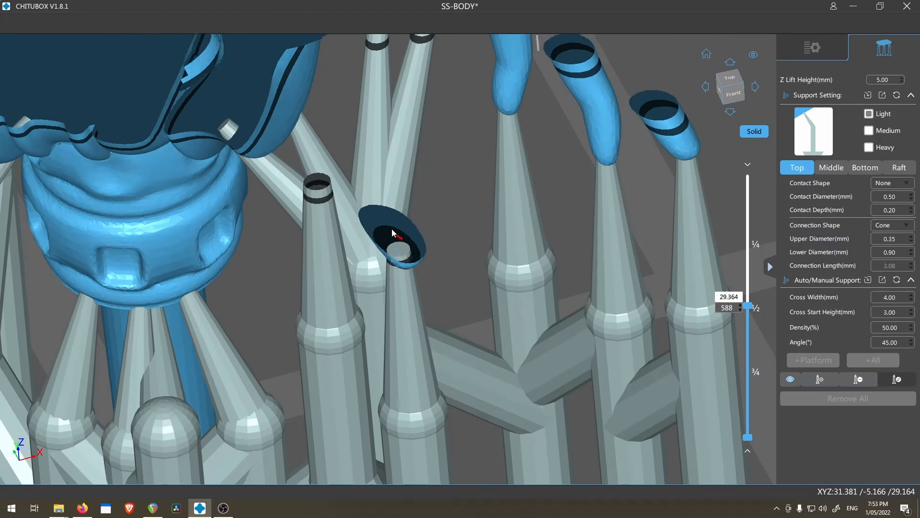
pyautogui.press('Up')
pyautogui.press('Up')
pyautogui.press('Up')
pyautogui.press('Up')
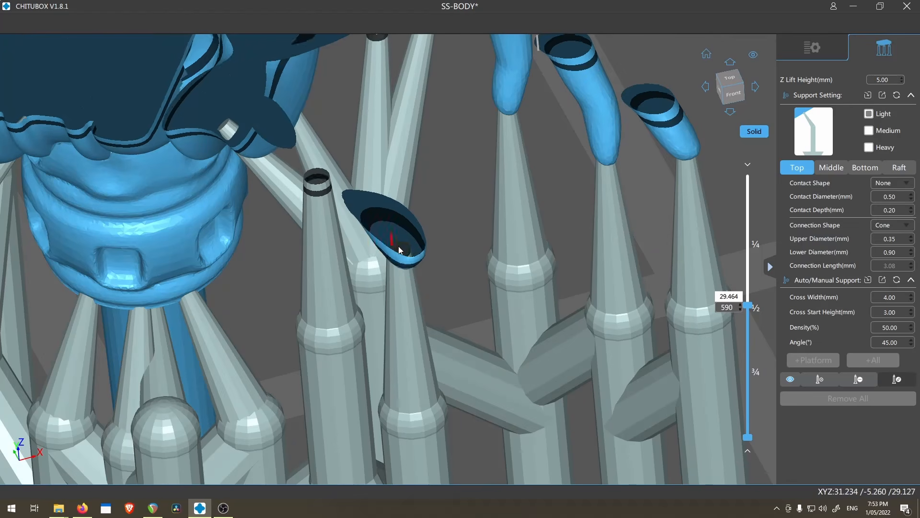
pyautogui.scroll(-2, 464, 205)
pyautogui.moveTo(461, 93); pyautogui.dragTo(404, 256, button='middle')
pyautogui.scroll(4, 404, 256)
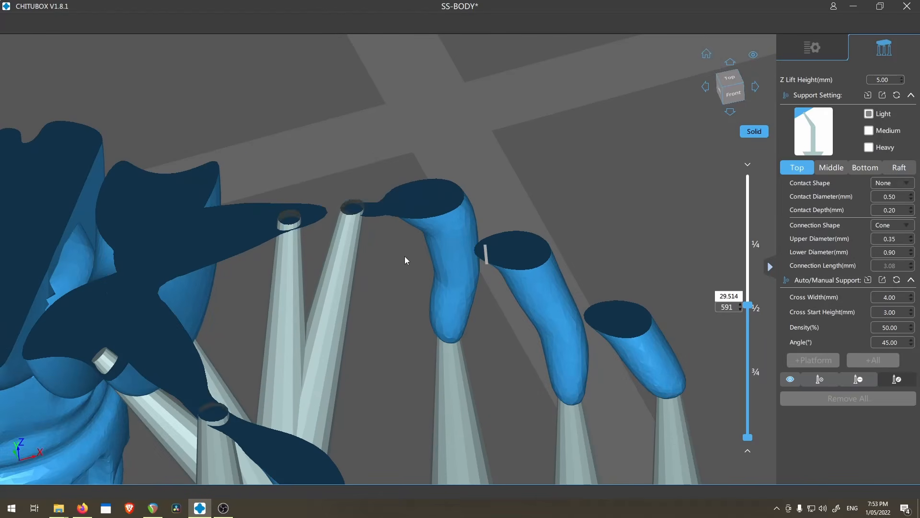
pyautogui.scroll(-1, 557, 294)
pyautogui.moveTo(533, 295); pyautogui.dragTo(456, 189, button='middle')
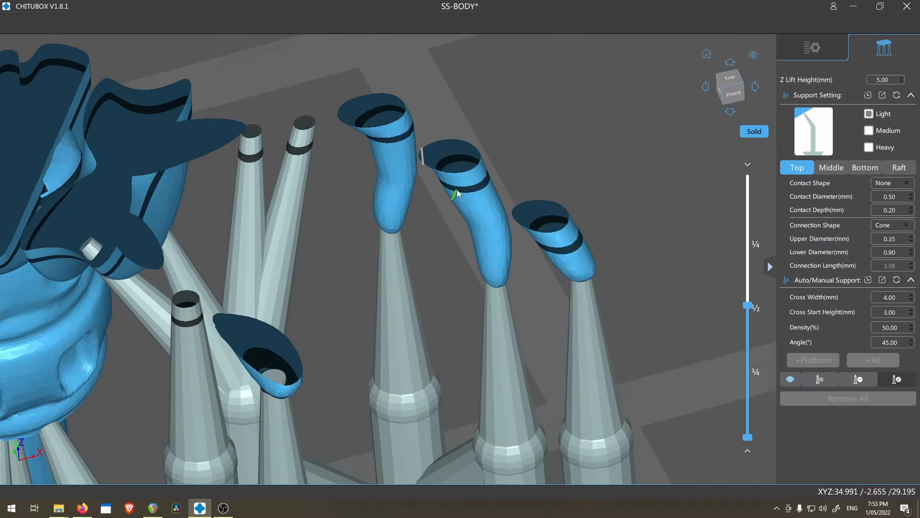
# Step: Place a Light support against the bent underside of the finger nearest the palm
pyautogui.scroll(-1, 456, 190)
pyautogui.press('Up')
pyautogui.press('Up')
pyautogui.press('Down')
pyautogui.moveTo(439, 192); pyautogui.dragTo(489, 125, button='right')
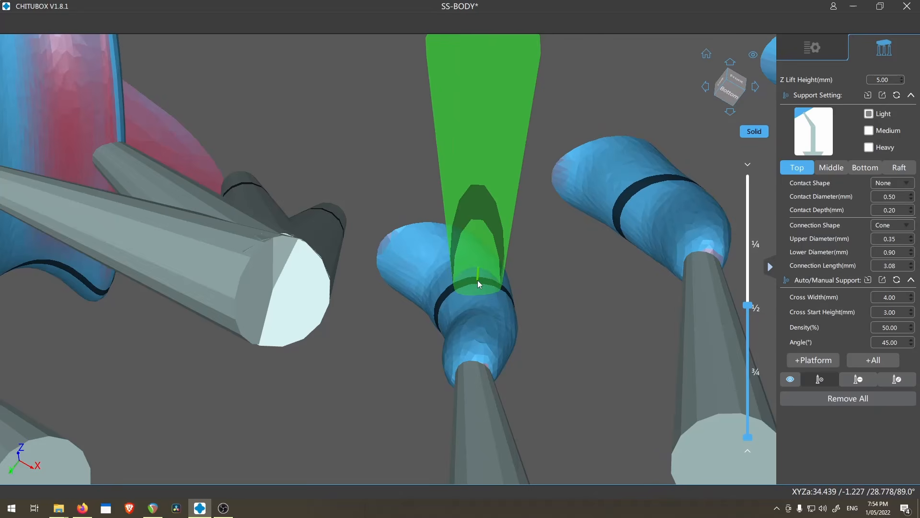
pyautogui.click(477, 280)
pyautogui.scroll(-6, 525, 359)
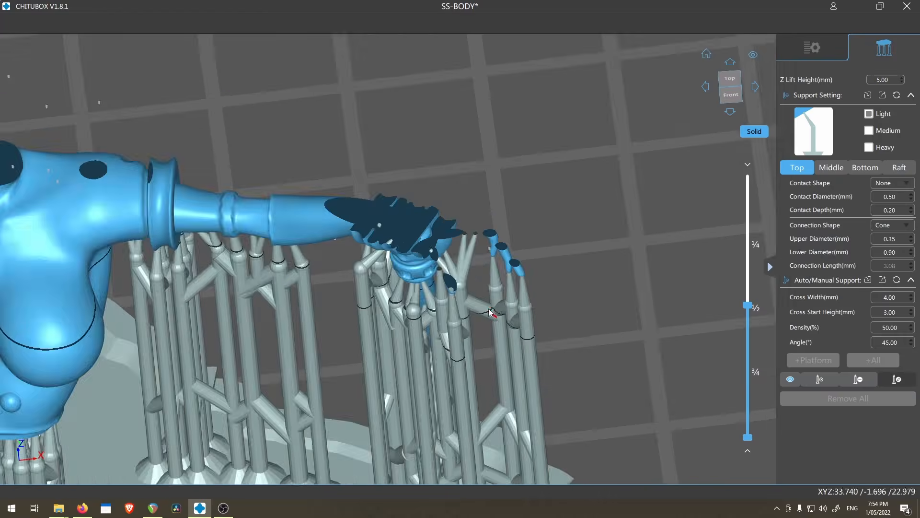
# Step: Set the Light support tip to an upper diameter of 0.26 mm and a lower diameter of 0.80 mm
pyautogui.moveTo(489, 308); pyautogui.dragTo(694, 279, button='right')
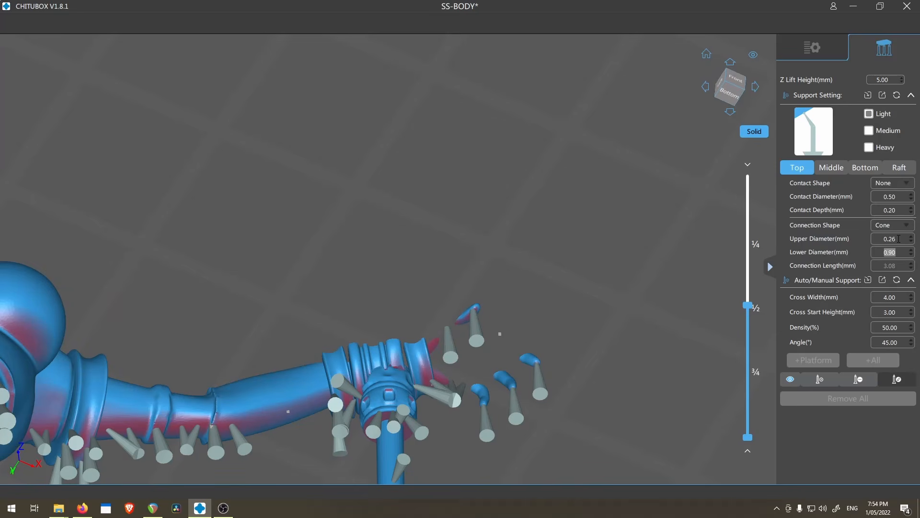
pyautogui.write('8')
pyautogui.press('Return')
pyautogui.scroll(8, 525, 387)
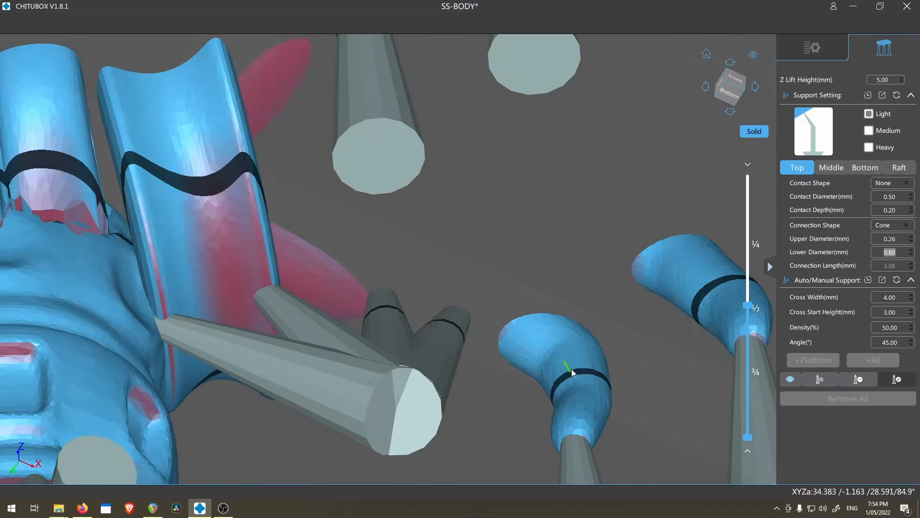
pyautogui.moveTo(595, 181); pyautogui.dragTo(538, 193, button='right')
# Step: Adjust the support contact on the underside of the bent finger and check how it meets the finger
pyautogui.click(897, 379)
pyautogui.moveTo(499, 161); pyautogui.dragTo(501, 213)
pyautogui.scroll(-6, 542, 188)
pyautogui.moveTo(543, 189); pyautogui.dragTo(508, 202, button='right')
pyautogui.click(820, 379)
pyautogui.scroll(5, 537, 257)
pyautogui.click(897, 379)
pyautogui.scroll(-5, 553, 344)
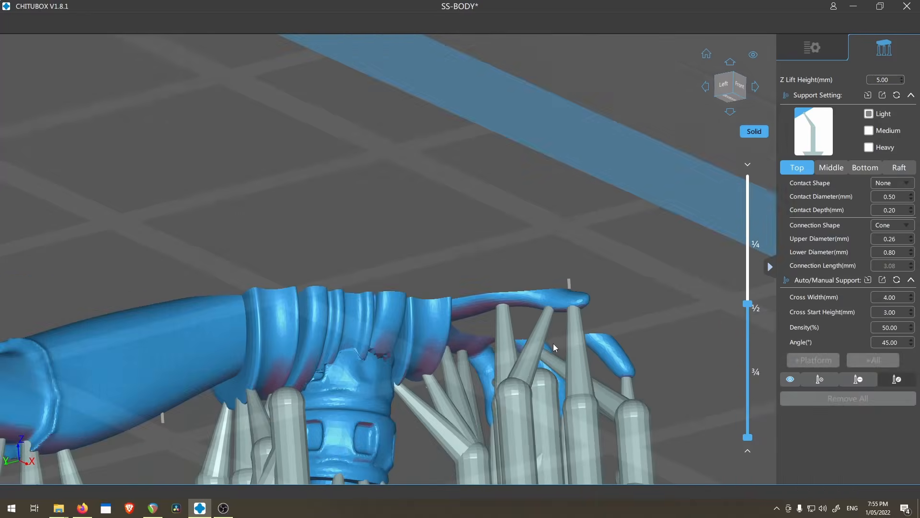
# Step: Add a Light support with the thinner tip beneath the hand's fingers
pyautogui.click(819, 379)
pyautogui.scroll(8, 326, 138)
pyautogui.click(326, 134)
pyautogui.scroll(-7, 424, 193)
pyautogui.moveTo(421, 217); pyautogui.dragTo(405, 345, button='right')
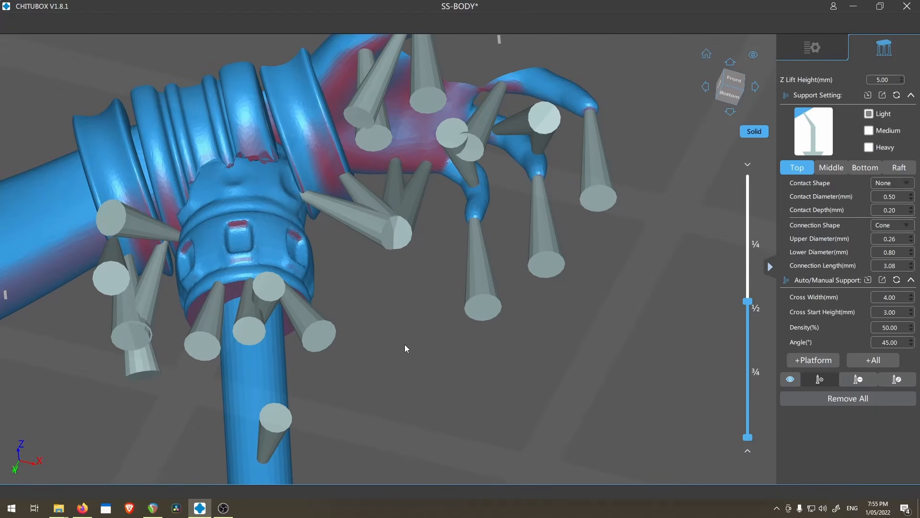
# Step: Examine the supported fingers and palm from below and above, checking the sectioned hand while lowering the layer cut
pyautogui.moveTo(451, 284); pyautogui.dragTo(473, 245, button='right')
pyautogui.scroll(6, 514, 117)
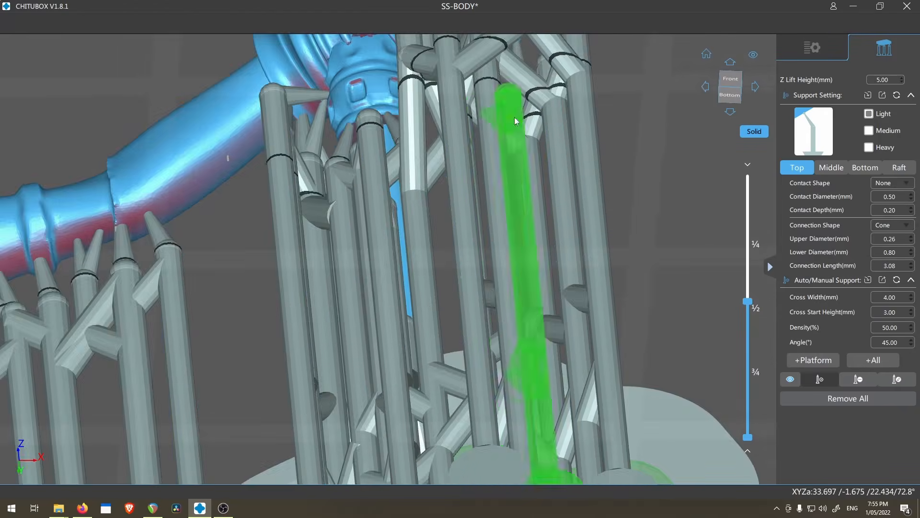
pyautogui.scroll(-6, 479, 264)
pyautogui.scroll(6, 483, 297)
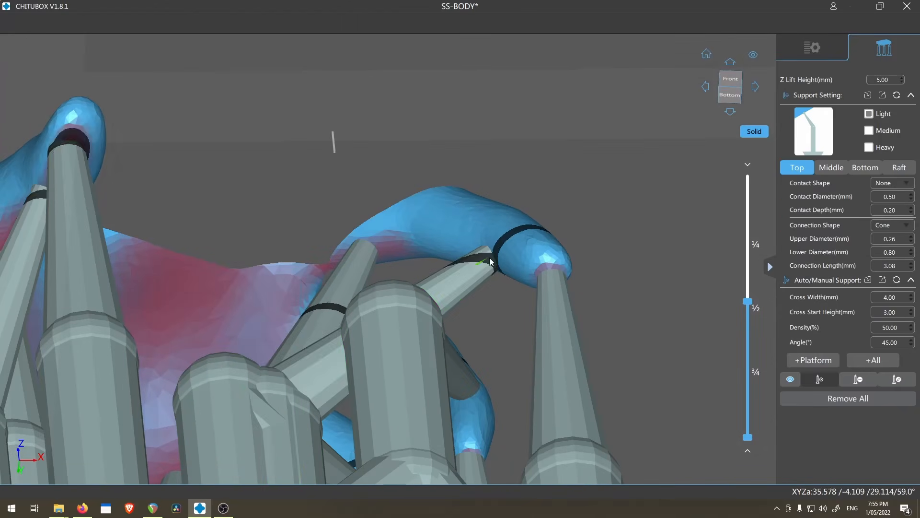
pyautogui.scroll(-7, 490, 262)
pyautogui.press('e')
pyautogui.moveTo(453, 331); pyautogui.dragTo(497, 445, button='right')
pyautogui.scroll(5, 502, 306)
pyautogui.moveTo(501, 307); pyautogui.dragTo(571, 173, button='middle')
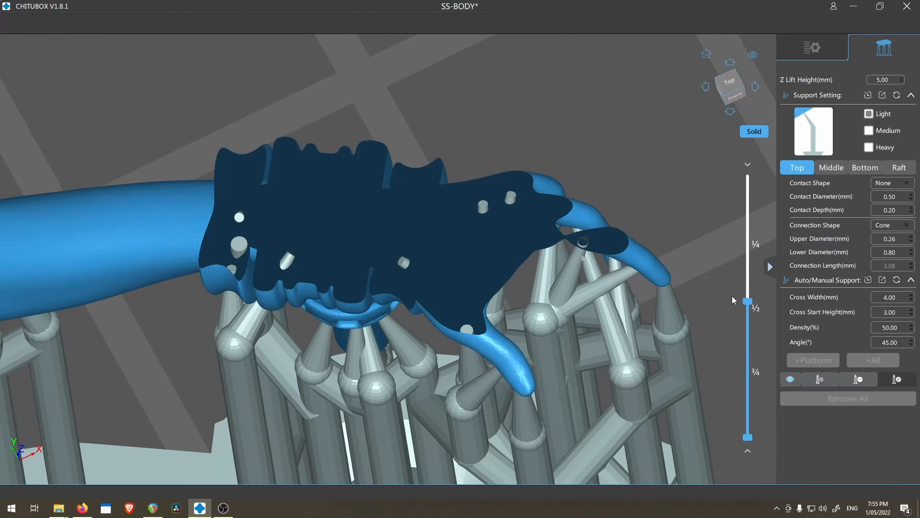
pyautogui.moveTo(748, 301); pyautogui.dragTo(748, 316)
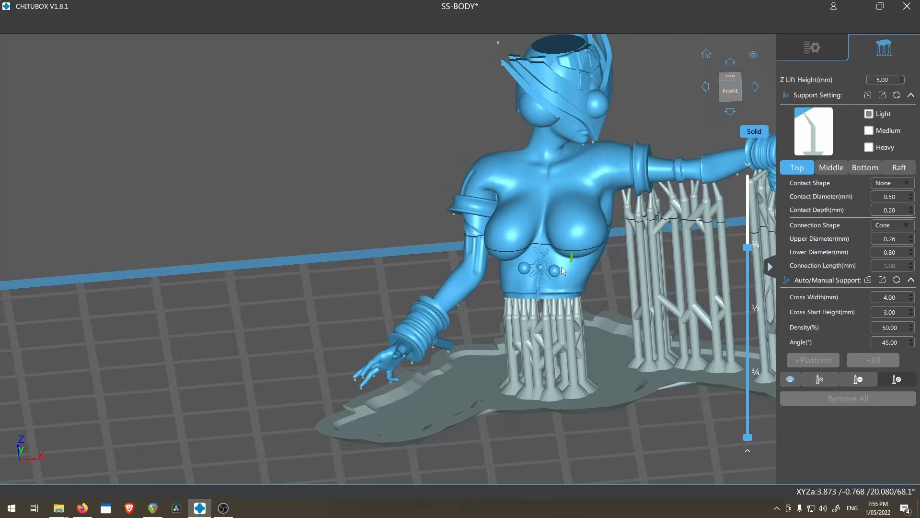
# Step: Add two Light supports with 0.35 mm upper and 0.90 mm lower tip diameters along the underside of the other arm's pin
pyautogui.moveTo(573, 253); pyautogui.dragTo(695, 233, button='right')
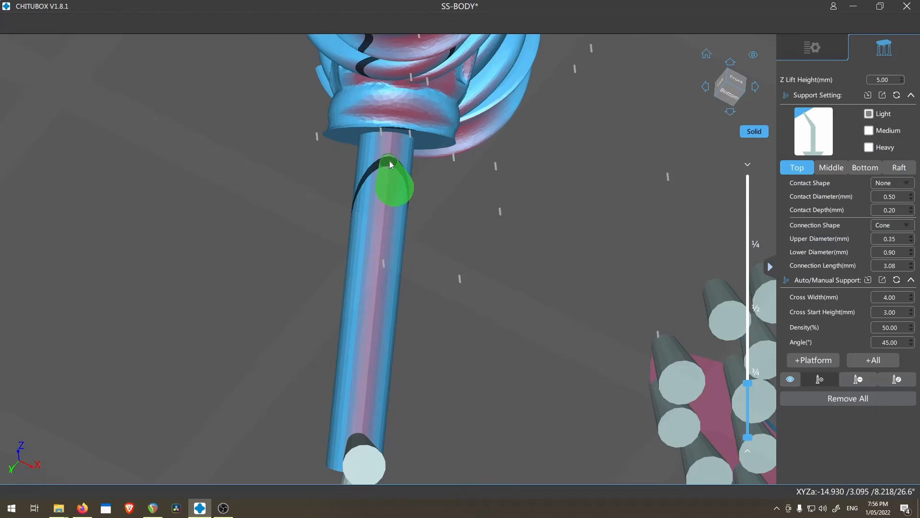
pyautogui.click(389, 161)
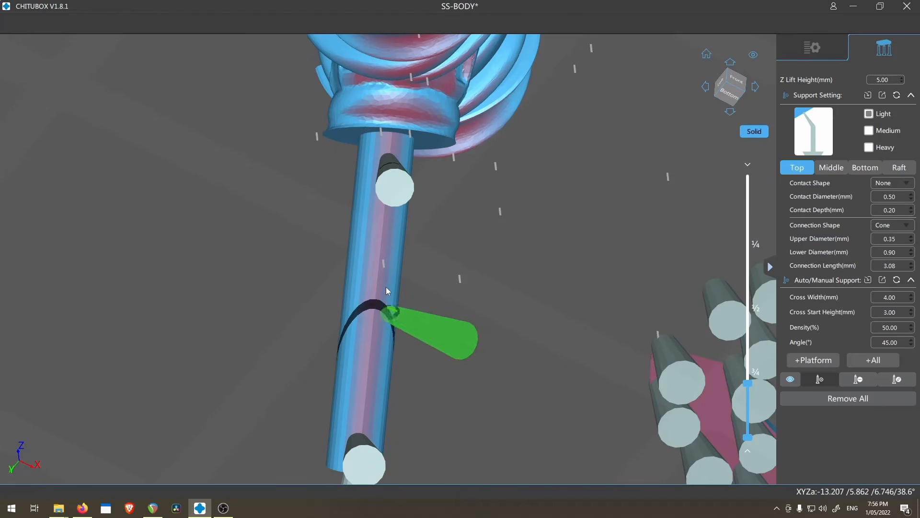
pyautogui.click(372, 335)
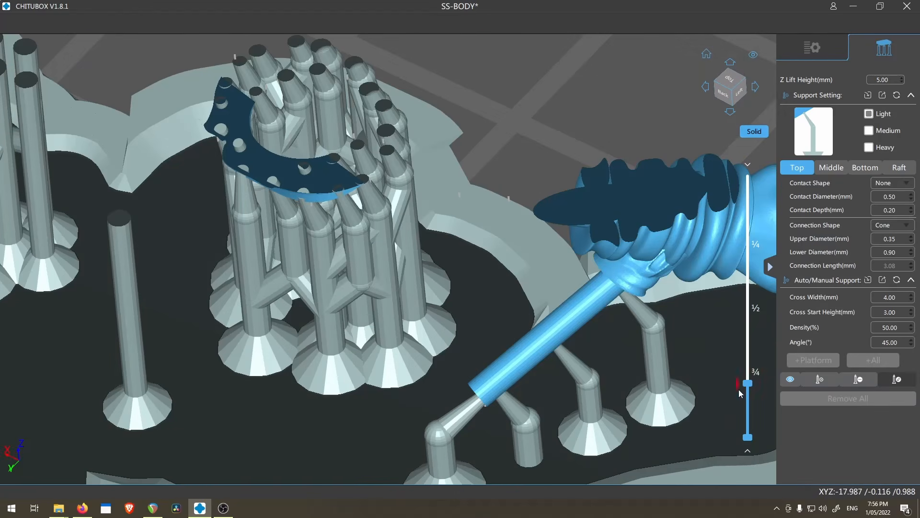
# Step: Adjust the support beneath the small thin bracelet flap beside the pin and examine the flap's first layers in the layer cut
pyautogui.moveTo(739, 389)
pyautogui.mouseDown()
pyautogui.moveTo(740, 421)
pyautogui.moveTo(736, 403)
pyautogui.mouseUp()
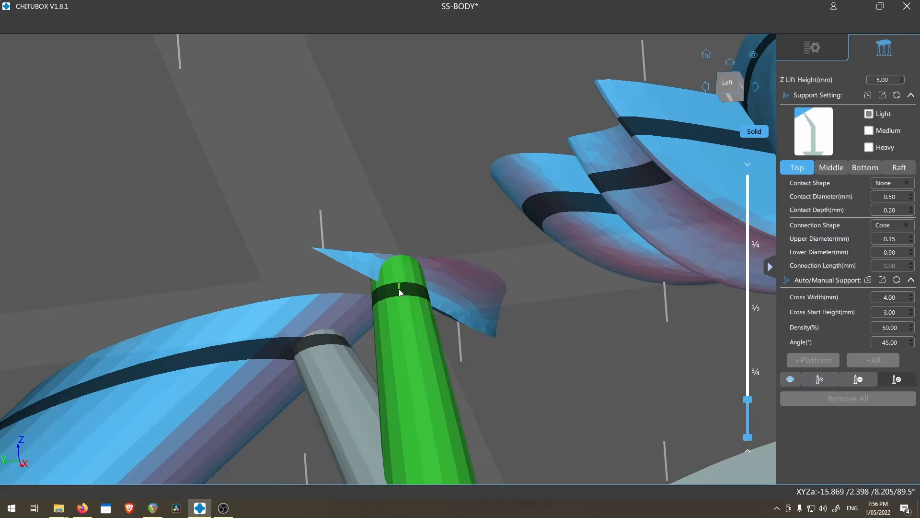
pyautogui.click(399, 288)
pyautogui.moveTo(470, 156); pyautogui.dragTo(514, 238, button='right')
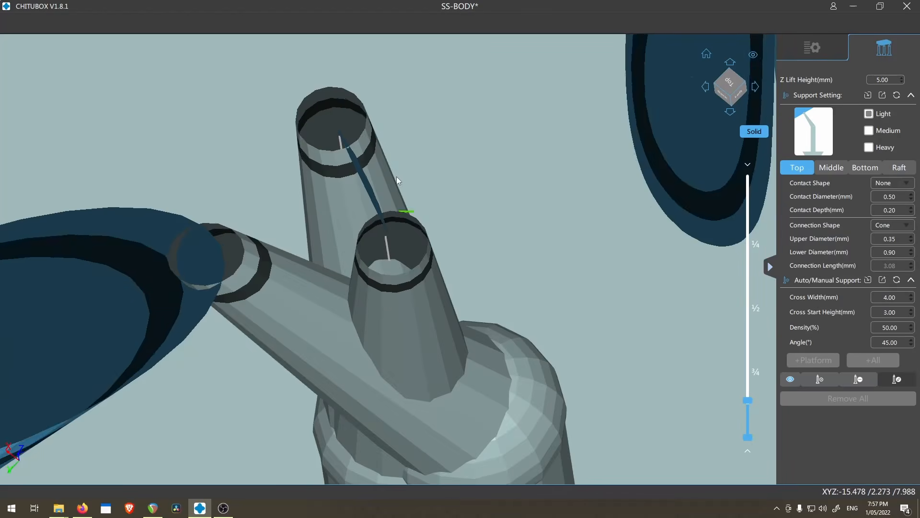
pyautogui.scroll(2, 385, 170)
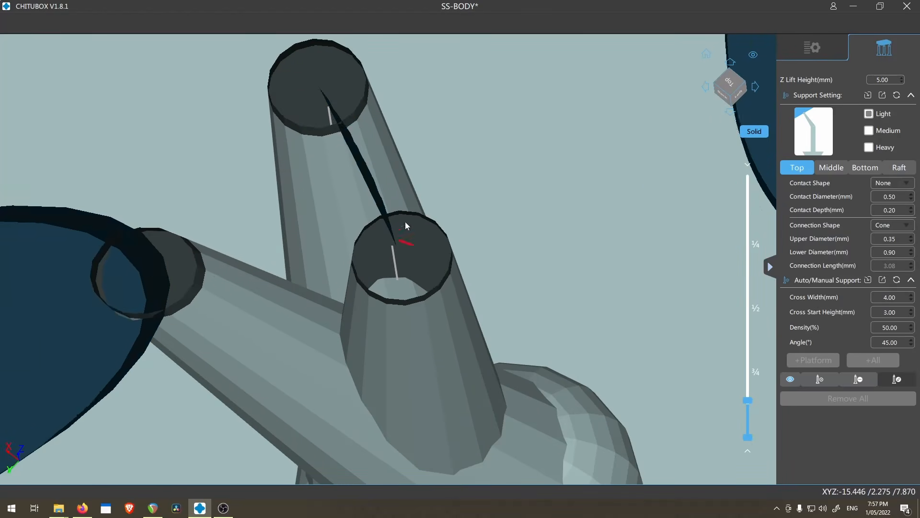
pyautogui.scroll(-4, 402, 217)
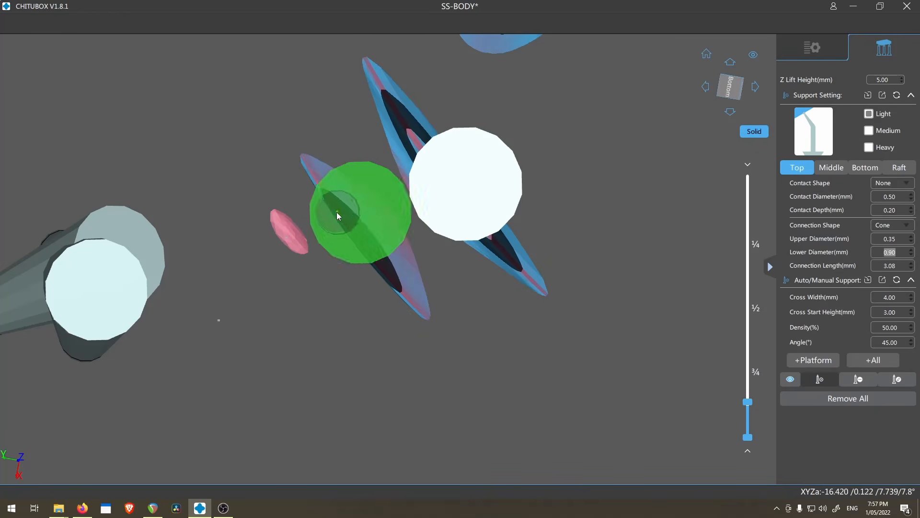
# Step: Place Light supports under the two thin bracelet edges between the pin and the hand
pyautogui.click(330, 204)
pyautogui.scroll(-6, 427, 256)
pyautogui.moveTo(448, 258); pyautogui.dragTo(447, 289, button='right')
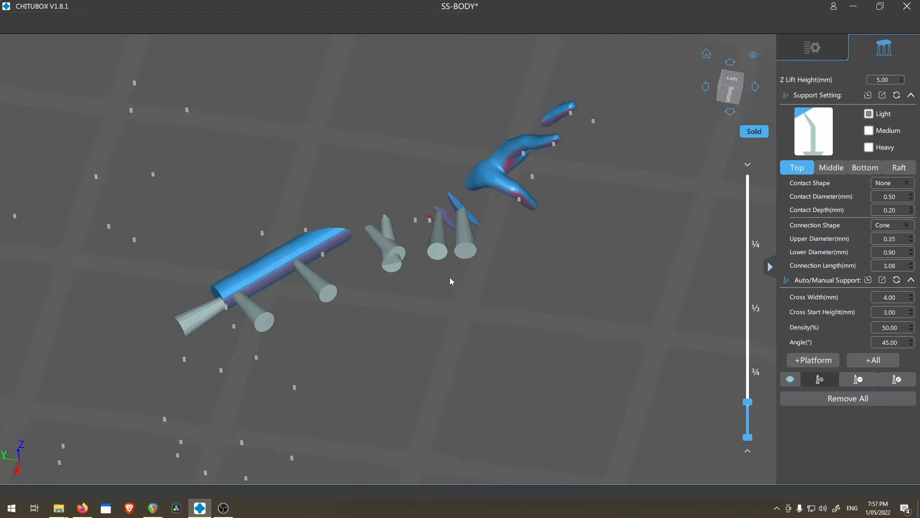
pyautogui.scroll(8, 450, 277)
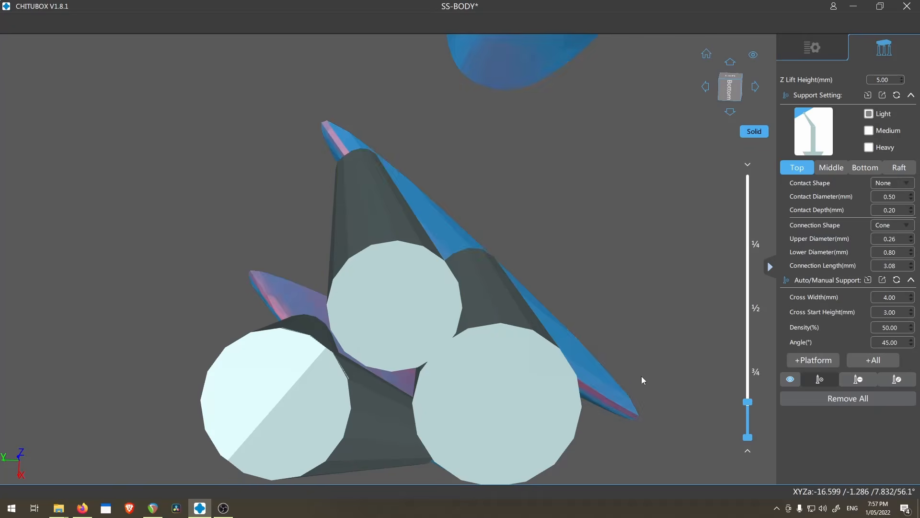
pyautogui.moveTo(633, 384); pyautogui.dragTo(620, 400, button='right')
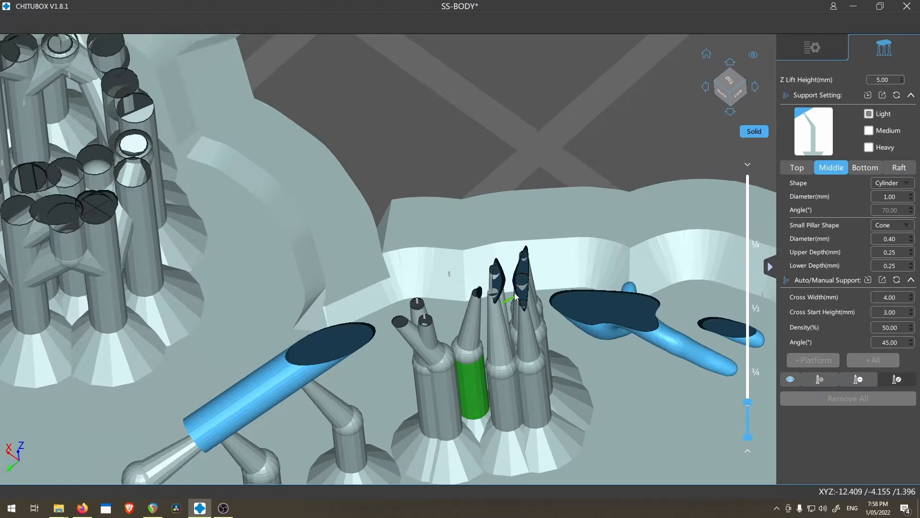
# Step: Step the layer cut up to 8.059 mm and check how the bracelet edges grow and join above their supports
pyautogui.moveTo(514, 293); pyautogui.dragTo(500, 326)
pyautogui.press('Up')
pyautogui.press('Up')
pyautogui.press('Up')
pyautogui.press('Up')
pyautogui.press('Up')
pyautogui.press('Up')
pyautogui.press('Up')
pyautogui.press('Up')
pyautogui.press('Up')
pyautogui.press('Up')
pyautogui.press('Up')
pyautogui.press('Up')
pyautogui.press('Up')
pyautogui.press('Up')
pyautogui.press('Up')
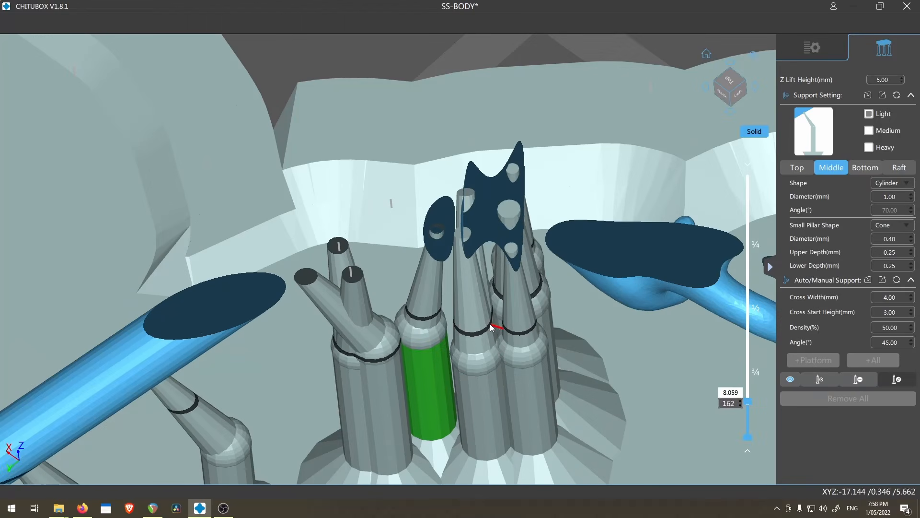
pyautogui.scroll(-5, 454, 266)
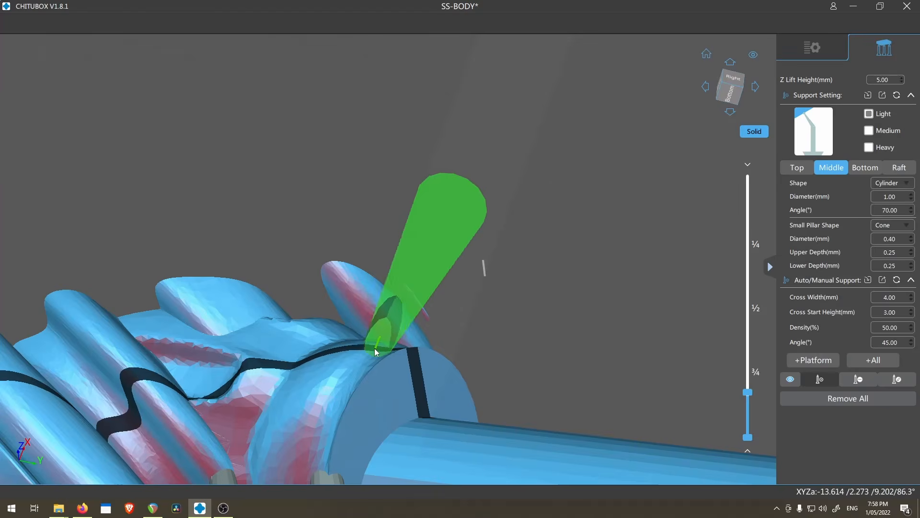
# Step: Add a Light support beside the bracelet collar at the pin and adjust the support contact on the thin pointed flap
pyautogui.click(374, 347)
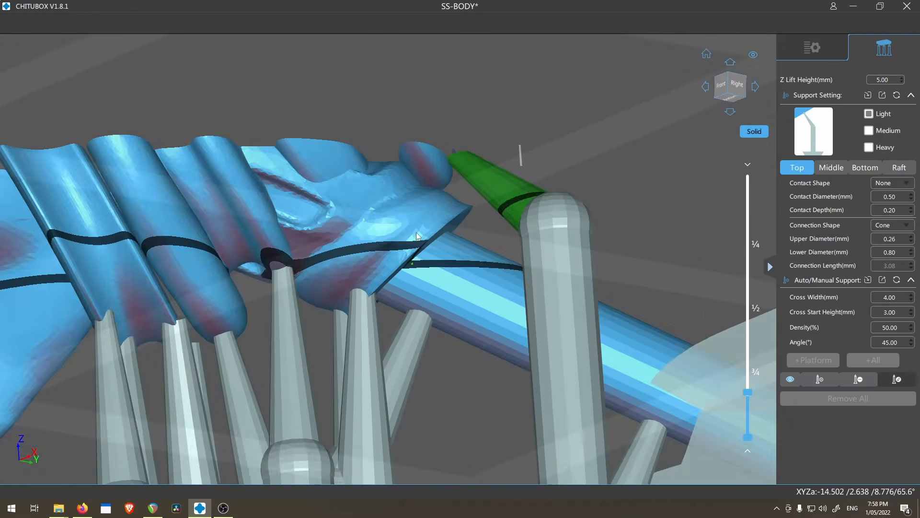
pyautogui.scroll(4, 432, 182)
pyautogui.moveTo(434, 200); pyautogui.dragTo(437, 237, button='right')
pyautogui.scroll(-5, 435, 197)
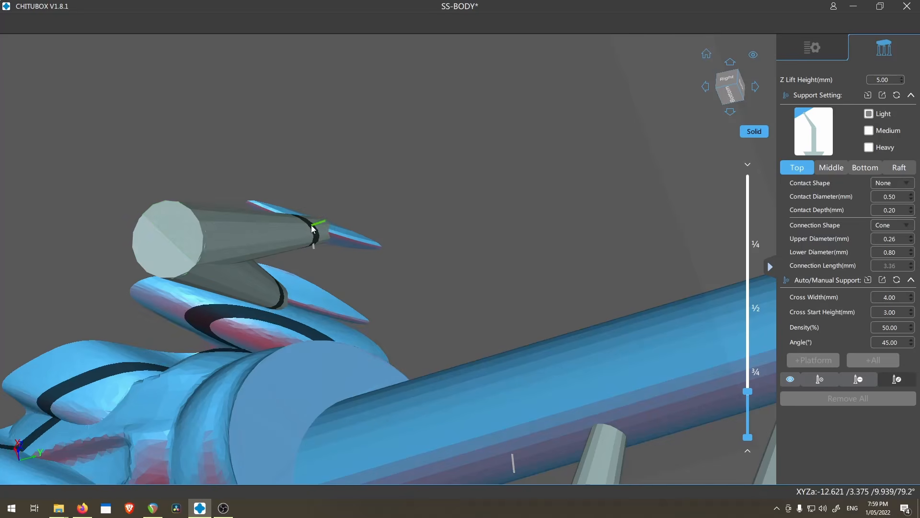
pyautogui.click(312, 228)
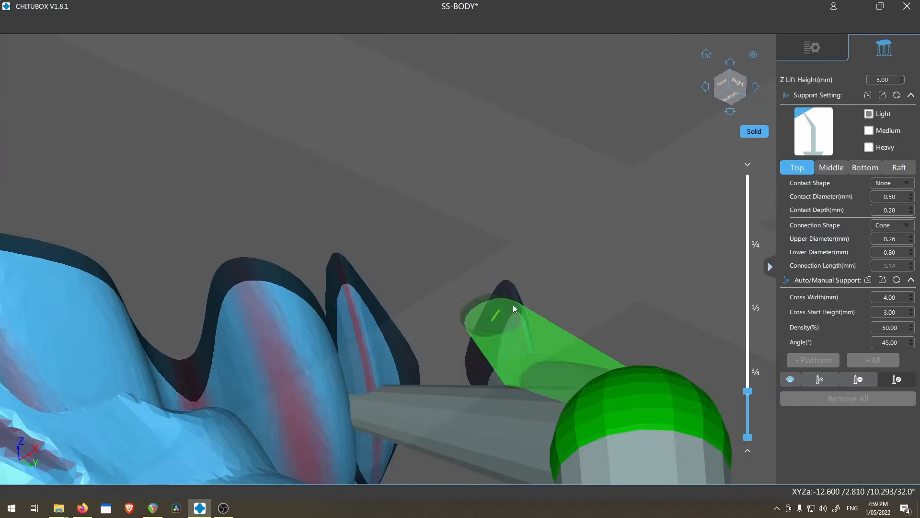
pyautogui.moveTo(513, 306); pyautogui.dragTo(520, 301)
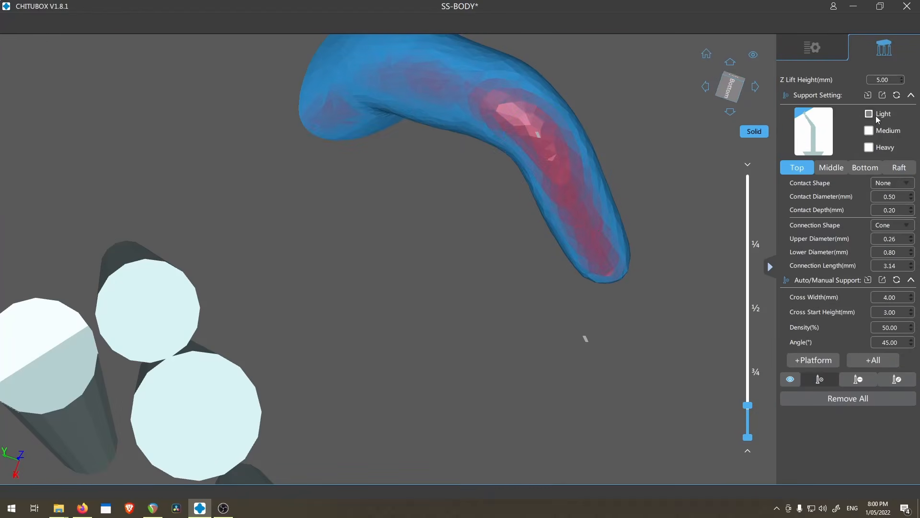
# Step: Place Light supports along the underside of the lowest bent finger
pyautogui.click(544, 136)
pyautogui.scroll(-5, 557, 165)
pyautogui.moveTo(562, 192); pyautogui.dragTo(411, 178, button='right')
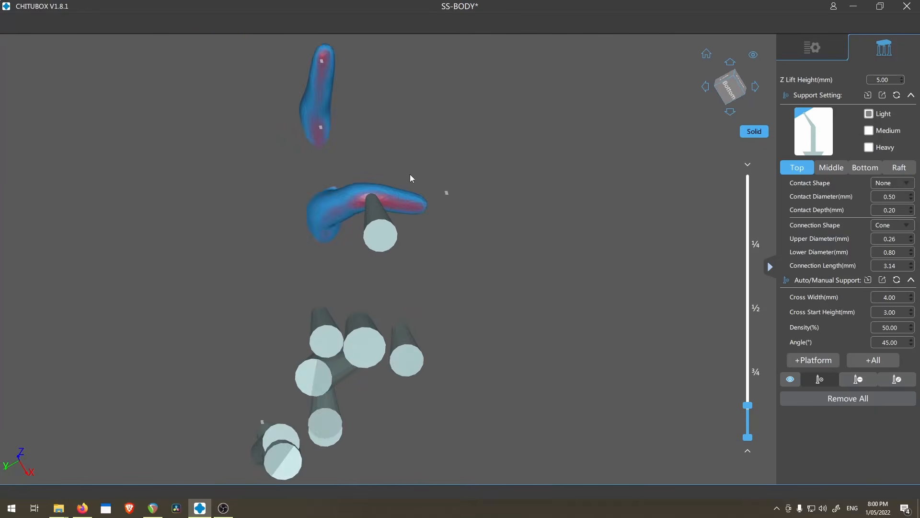
pyautogui.scroll(5, 410, 178)
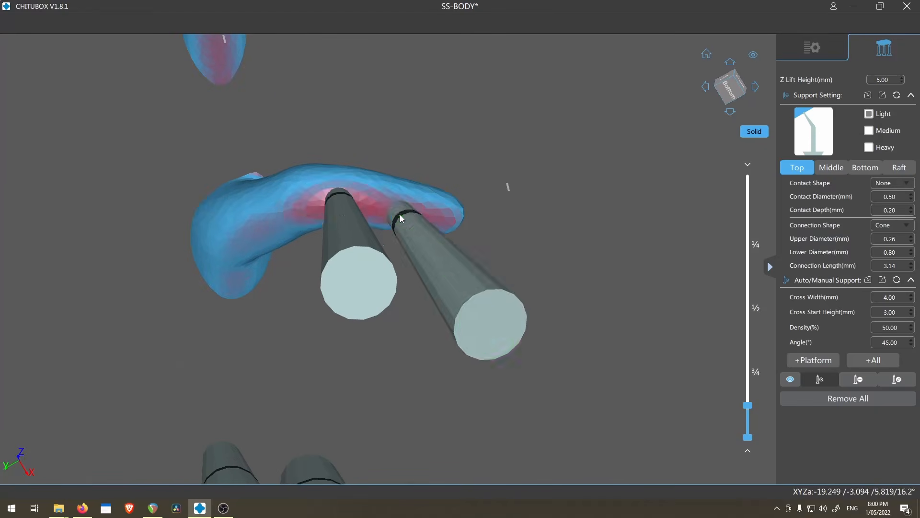
# Step: Place Light supports along the underside of the separate finger beside the bent one
pyautogui.moveTo(402, 219); pyautogui.dragTo(580, 136, button='right')
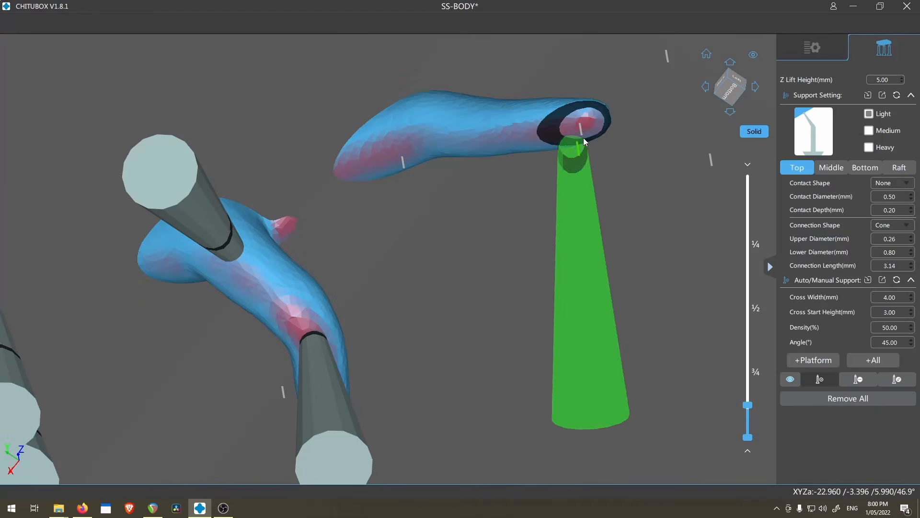
pyautogui.click(376, 163)
pyautogui.click(518, 139)
pyautogui.scroll(-5, 551, 238)
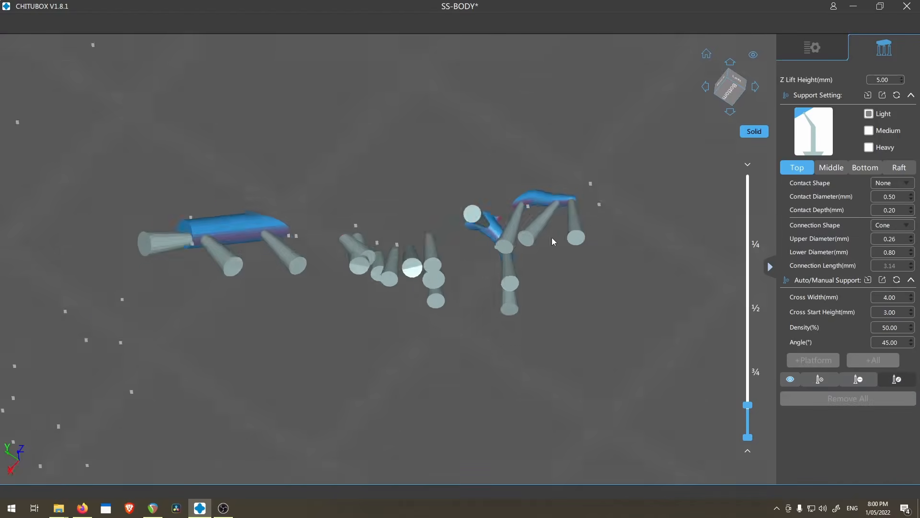
# Step: Step the layer cut between 6.516 mm and 7.066 mm to check how the two lowest fingers grow over their supports
pyautogui.moveTo(552, 237); pyautogui.dragTo(528, 185, button='right')
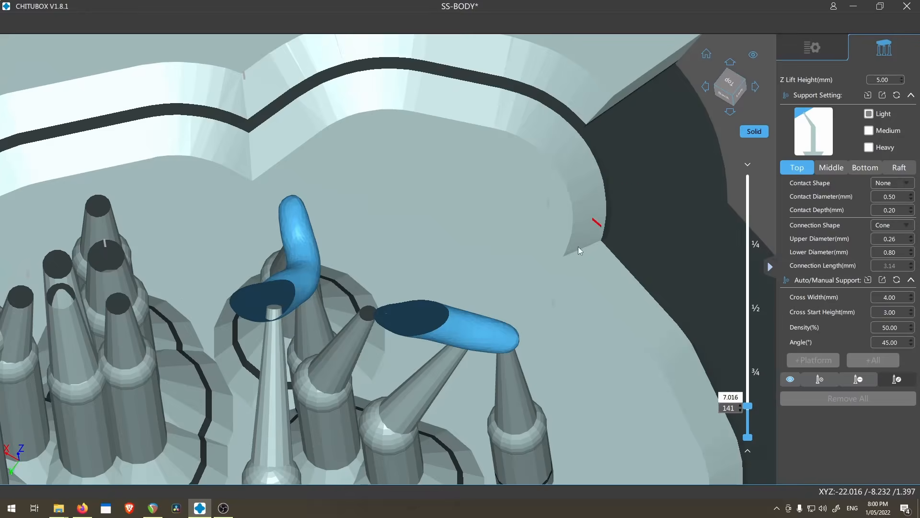
pyautogui.scroll(-8, 556, 221)
pyautogui.scroll(5, 510, 363)
pyautogui.scroll(5, 510, 362)
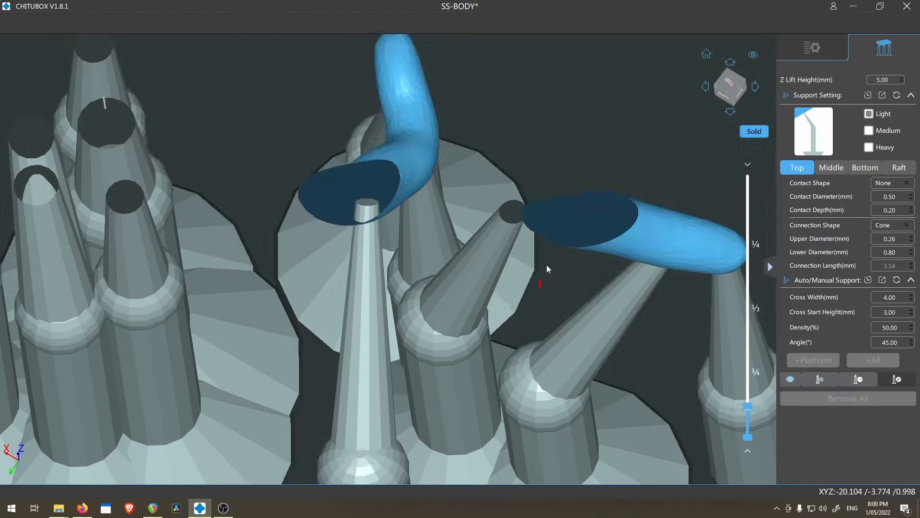
pyautogui.scroll(4, 415, 220)
pyautogui.press('Up')
pyautogui.press('Up')
pyautogui.press('Up')
pyautogui.press('Up')
pyautogui.press('Up')
pyautogui.press('Up')
pyautogui.press('Up')
pyautogui.press('Up')
pyautogui.press('Up')
pyautogui.press('Up')
pyautogui.press('Up')
pyautogui.press('Up')
pyautogui.press('Up')
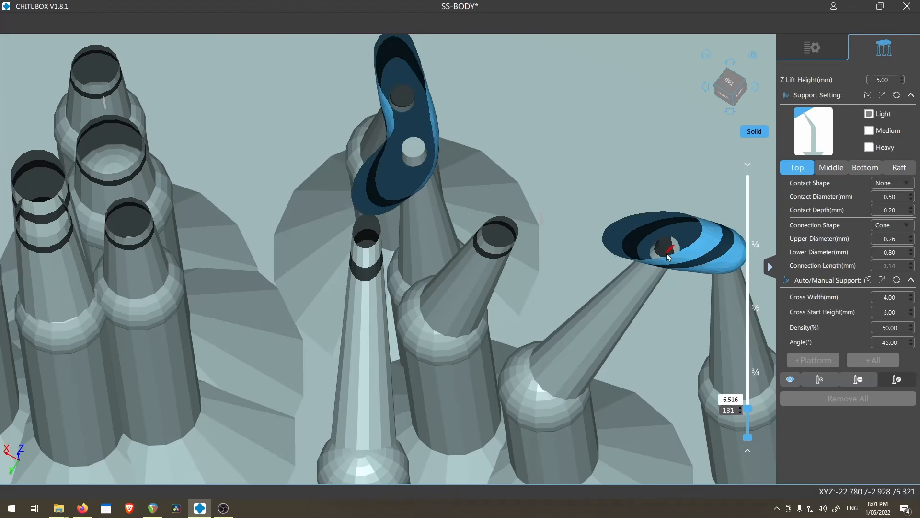
pyautogui.press('Up')
pyautogui.press('Up')
pyautogui.press('Up')
pyautogui.press('Up')
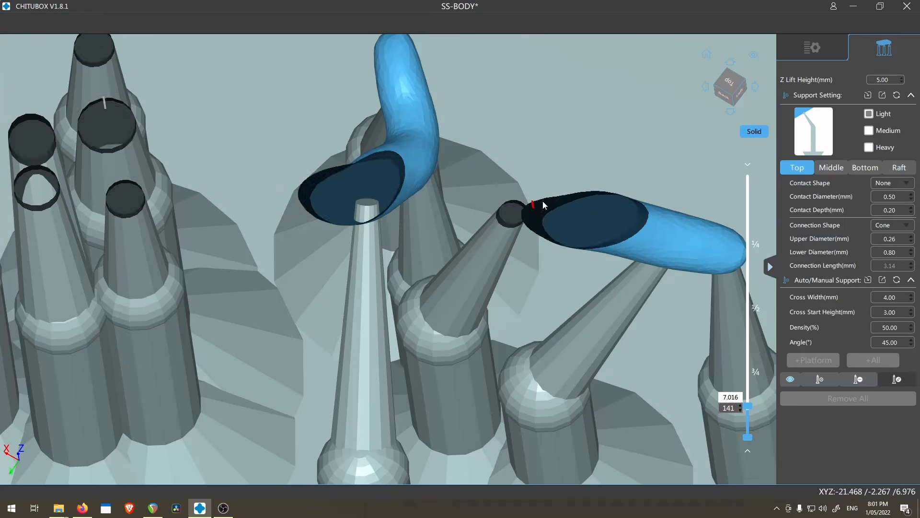
pyautogui.press('Down')
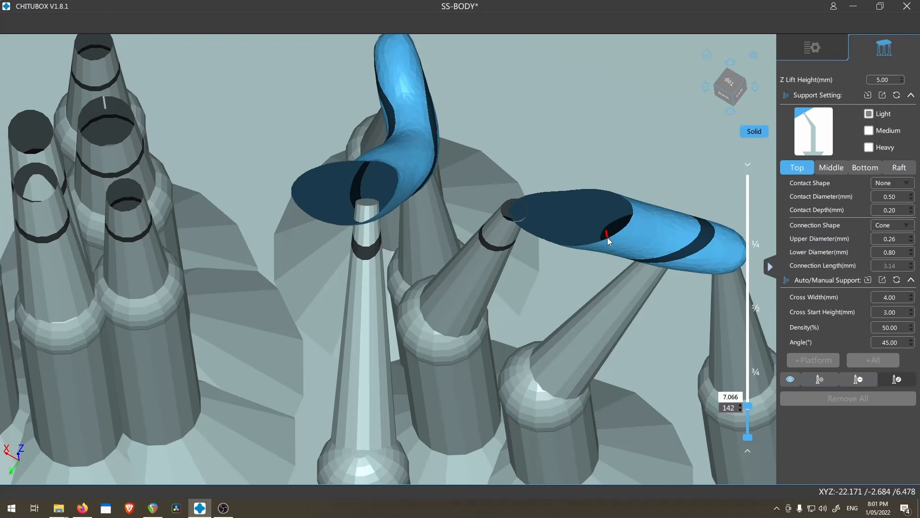
# Step: Place Light supports along the underside of the second-highest finger and adjust the contact nearest its base, using the 8.066 mm layer cut
pyautogui.scroll(-8, 607, 238)
pyautogui.moveTo(605, 235); pyautogui.dragTo(594, 141, button='right')
pyautogui.scroll(6, 594, 141)
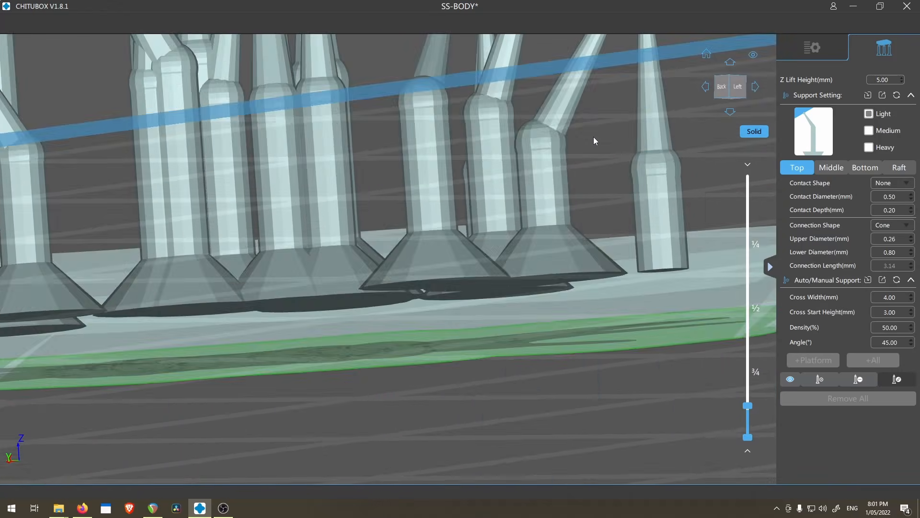
pyautogui.moveTo(594, 138); pyautogui.dragTo(592, 166, button='middle')
pyautogui.scroll(2, 584, 214)
pyautogui.scroll(-2, 585, 231)
pyautogui.moveTo(585, 237); pyautogui.dragTo(577, 210, button='right')
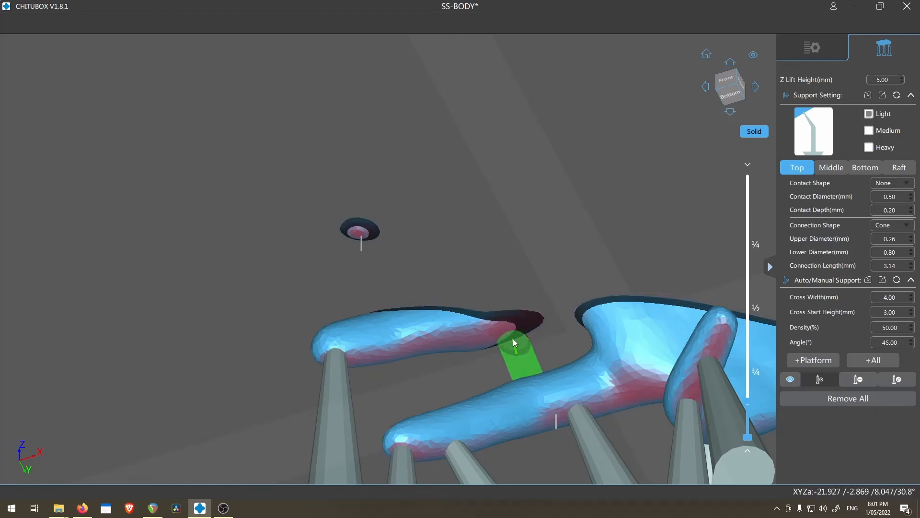
pyautogui.scroll(-2, 511, 337)
pyautogui.scroll(3, 506, 339)
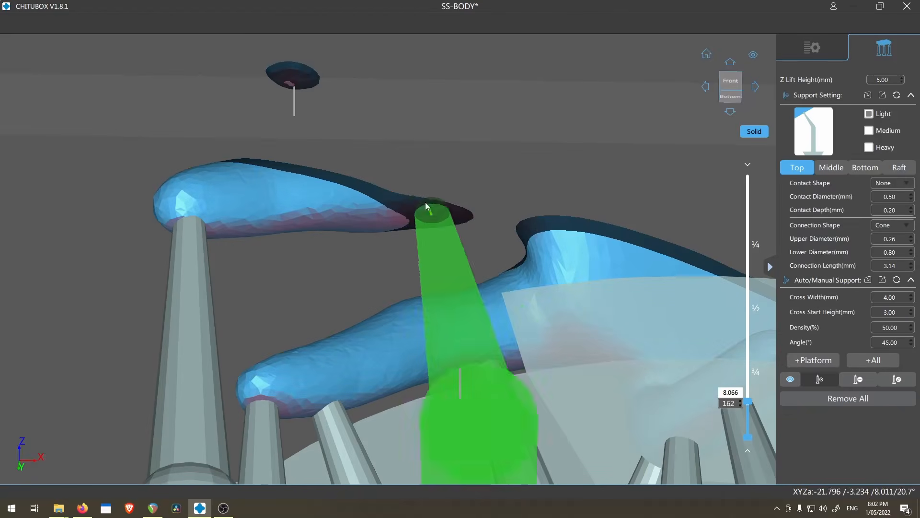
pyautogui.click(425, 202)
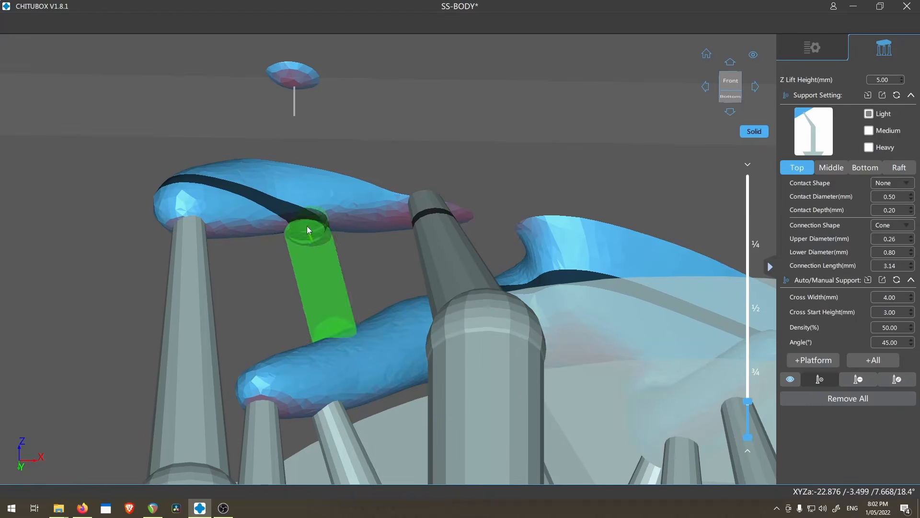
pyautogui.click(309, 214)
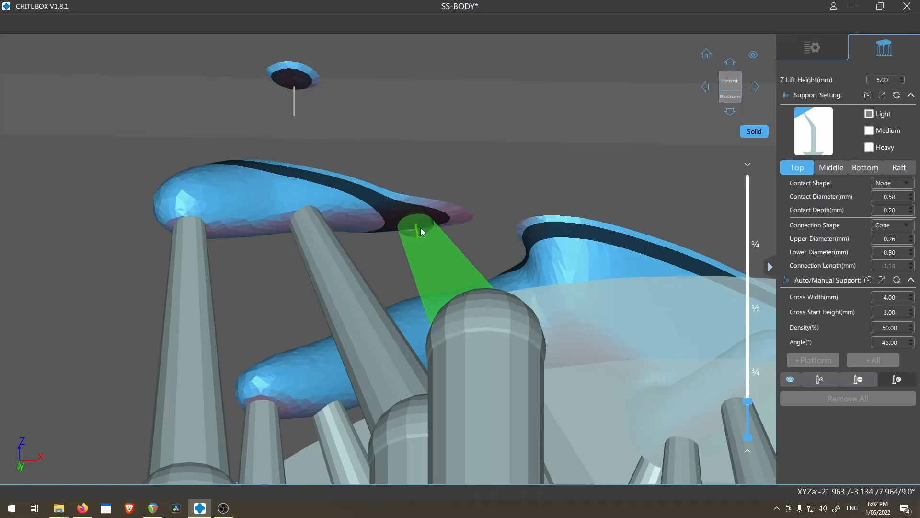
pyautogui.moveTo(431, 216); pyautogui.dragTo(431, 215)
# Step: Place Light supports under the tip of the last isolated finger and along its underside towards the palm
pyautogui.scroll(-5, 437, 307)
pyautogui.moveTo(438, 310); pyautogui.dragTo(448, 336, button='right')
pyautogui.click(820, 379)
pyautogui.scroll(4, 465, 139)
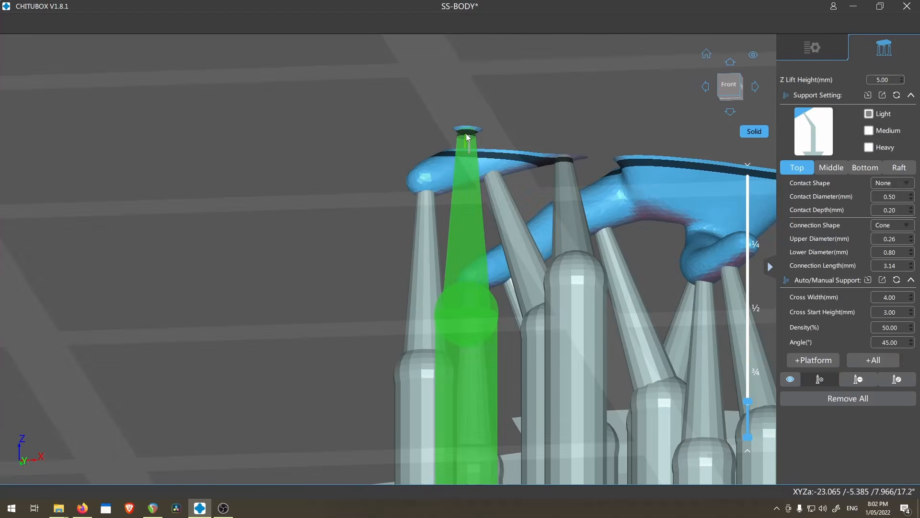
pyautogui.click(466, 132)
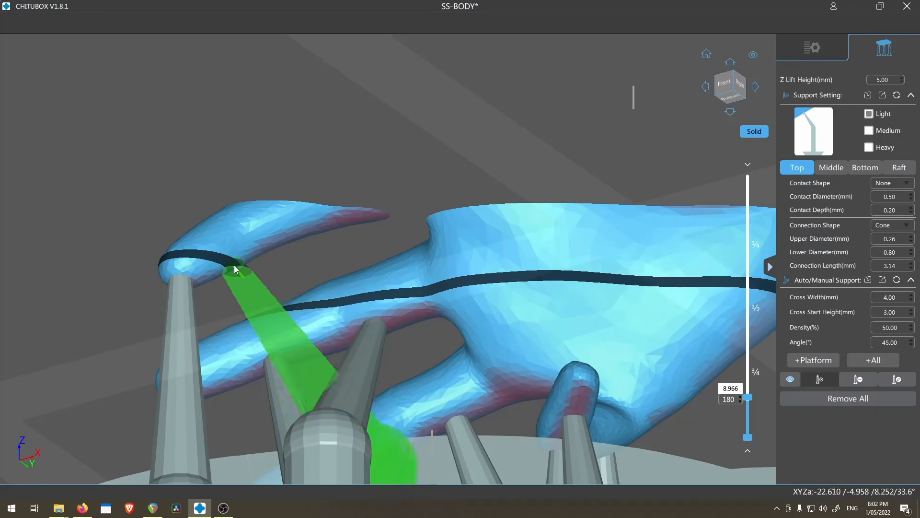
pyautogui.click(234, 266)
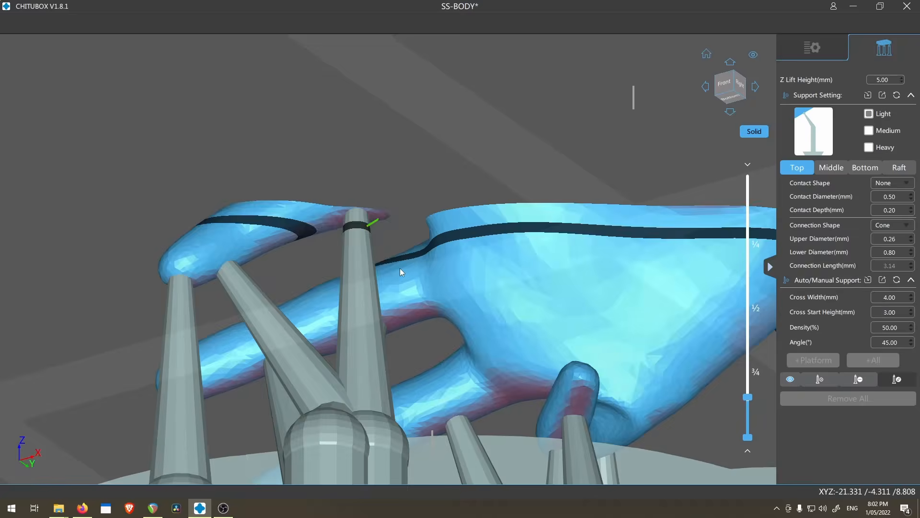
# Step: Raise the layer cut to 9.934 mm to check the lowered hand and bracelet, and restore the full-height view
pyautogui.scroll(-8, 408, 280)
pyautogui.moveTo(415, 286); pyautogui.dragTo(419, 345, button='right')
pyautogui.moveTo(748, 397); pyautogui.dragTo(748, 393)
pyautogui.scroll(8, 319, 372)
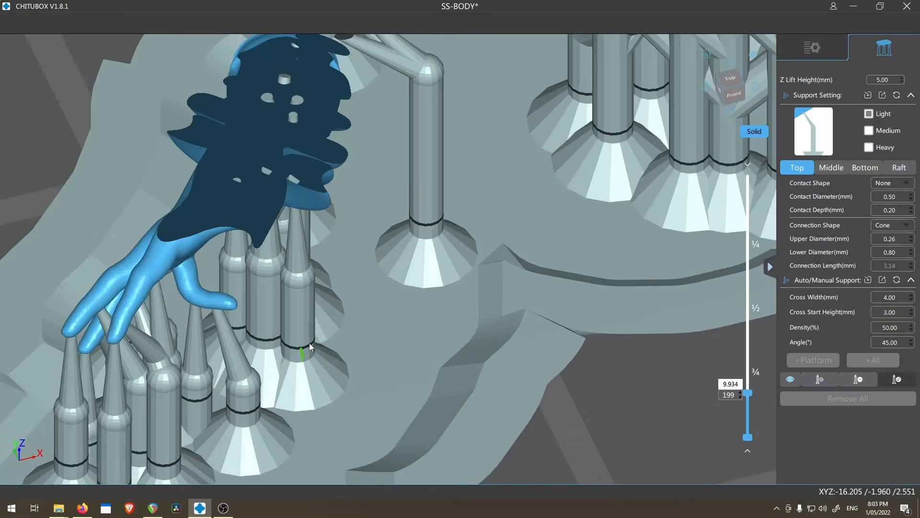
pyautogui.moveTo(175, 251); pyautogui.dragTo(360, 295, button='middle')
pyautogui.scroll(-5, 360, 294)
pyautogui.moveTo(748, 393); pyautogui.dragTo(748, 178)
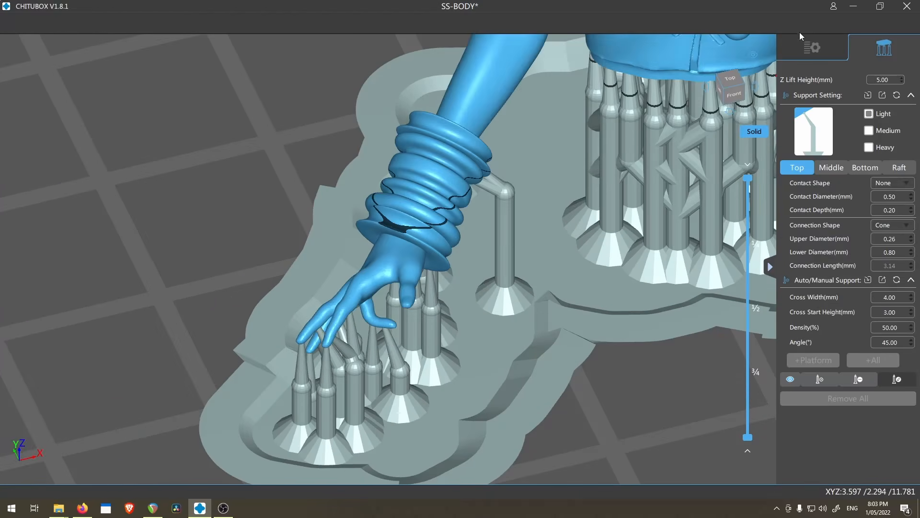
pyautogui.click(813, 47)
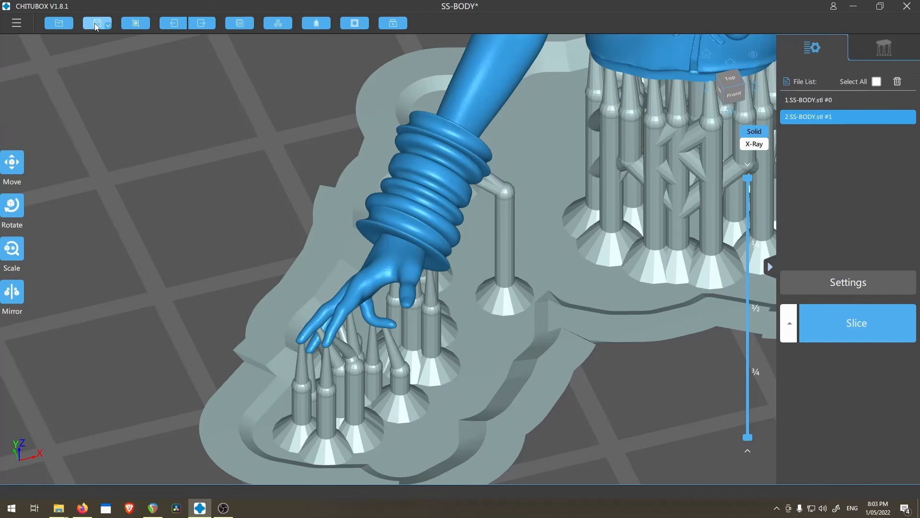
pyautogui.click(96, 24)
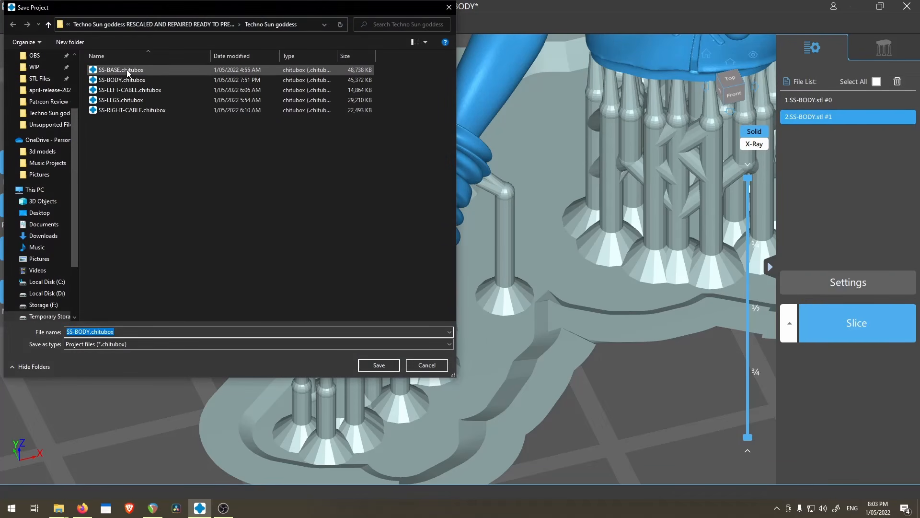
pyautogui.press('Escape')
# Step: Examine the supported body copies and the support coverage beneath the lowered hand, fingers and bracelets
pyautogui.scroll(-5, 527, 225)
pyautogui.moveTo(536, 227); pyautogui.dragTo(278, 361, button='middle')
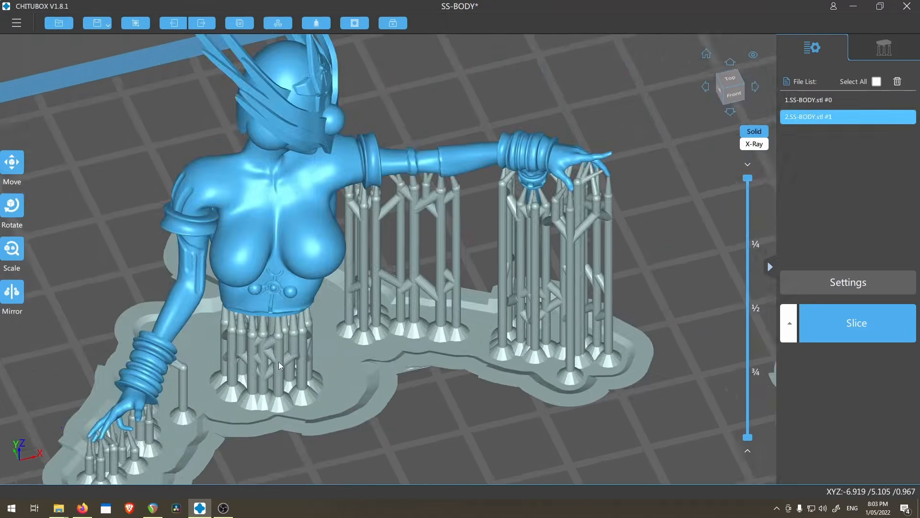
pyautogui.moveTo(493, 198); pyautogui.dragTo(293, 291, button='middle')
pyautogui.moveTo(294, 292); pyautogui.dragTo(388, 267, button='right')
pyautogui.scroll(-3, 388, 267)
pyautogui.moveTo(130, 62); pyautogui.dragTo(300, 228, button='middle')
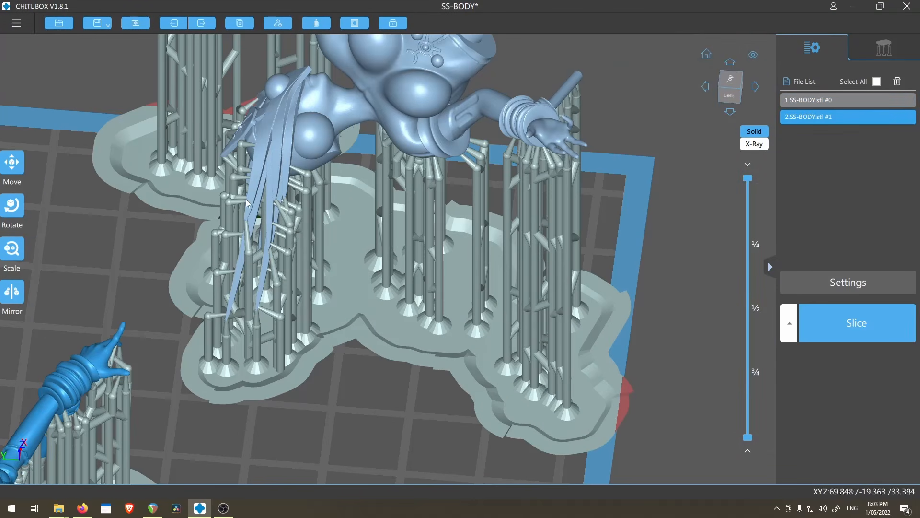
pyautogui.scroll(-5, 247, 223)
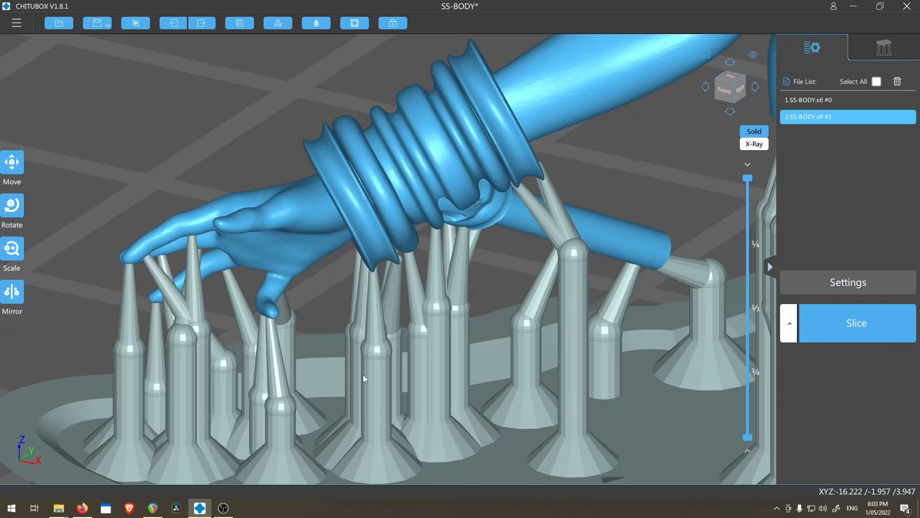
pyautogui.scroll(3, 222, 289)
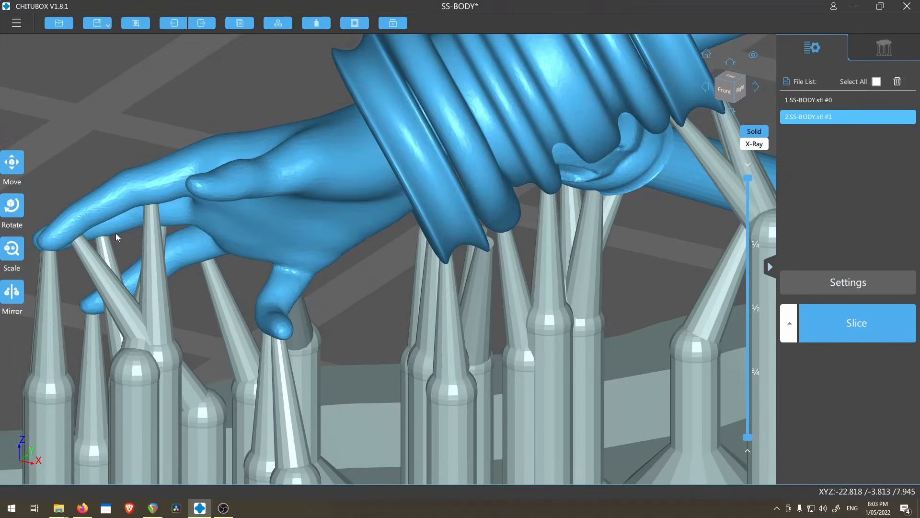
pyautogui.scroll(-3, 116, 233)
pyautogui.moveTo(116, 233); pyautogui.dragTo(145, 239, button='right')
pyautogui.moveTo(118, 285); pyautogui.dragTo(222, 245, button='middle')
pyautogui.scroll(-2, 356, 270)
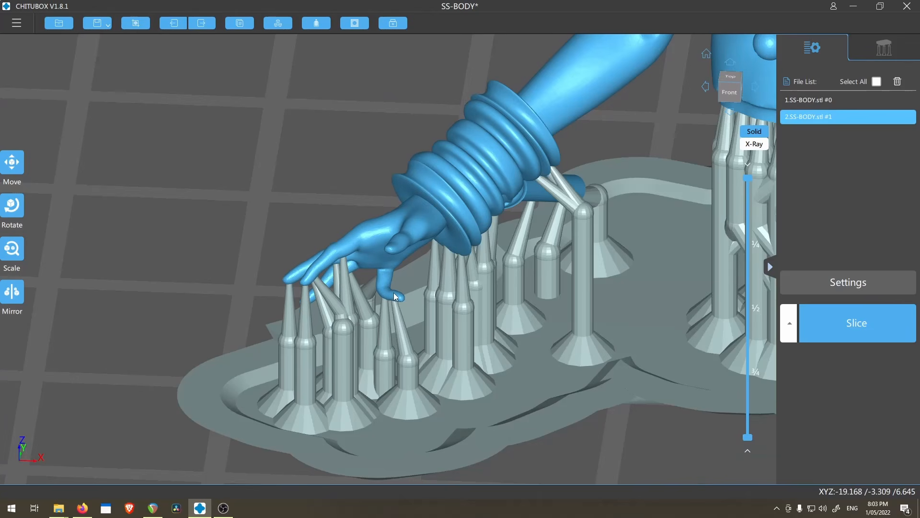
pyautogui.scroll(-3, 396, 297)
pyautogui.scroll(5, 313, 278)
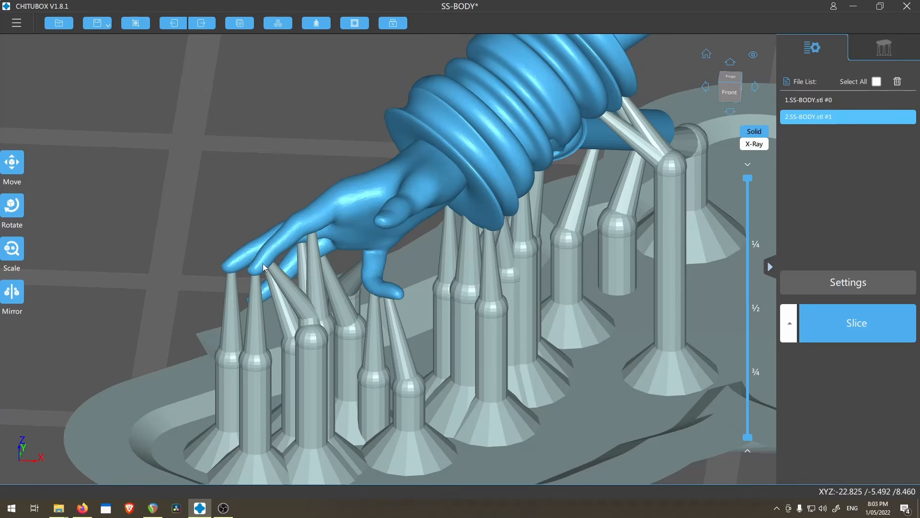
pyautogui.scroll(-4, 263, 265)
# Step: Examine the raised hand's finger supports and move the layer cut between 32.151 mm and 36.423 mm to check the pointing finger
pyautogui.moveTo(566, 287); pyautogui.dragTo(298, 379, button='middle')
pyautogui.scroll(4, 404, 285)
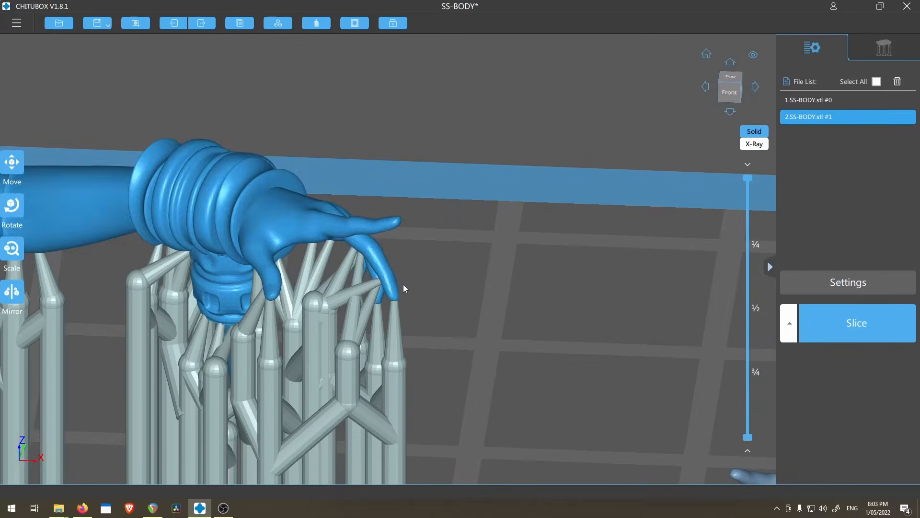
pyautogui.scroll(3, 342, 311)
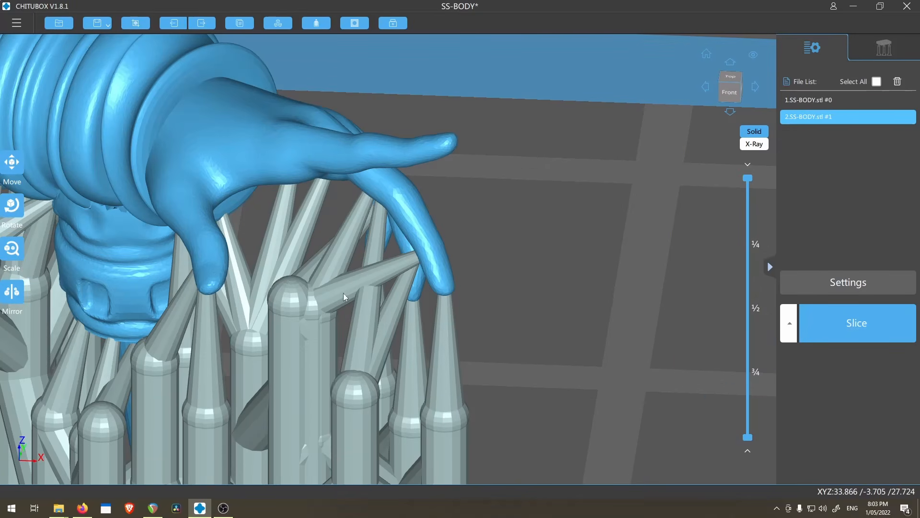
pyautogui.moveTo(380, 260); pyautogui.dragTo(413, 235)
pyautogui.moveTo(413, 235); pyautogui.dragTo(416, 216, button='right')
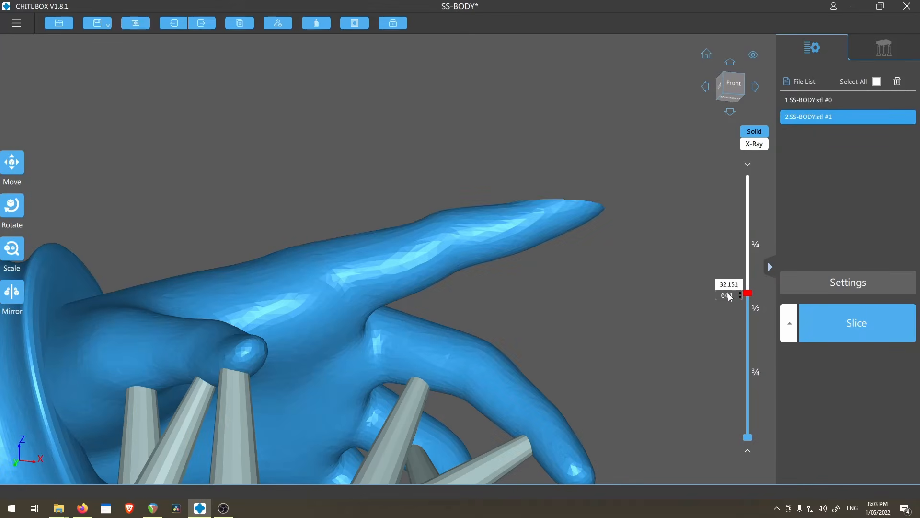
pyautogui.moveTo(728, 292)
pyautogui.mouseDown()
pyautogui.moveTo(731, 284)
pyautogui.moveTo(729, 300)
pyautogui.moveTo(729, 284)
pyautogui.mouseUp()
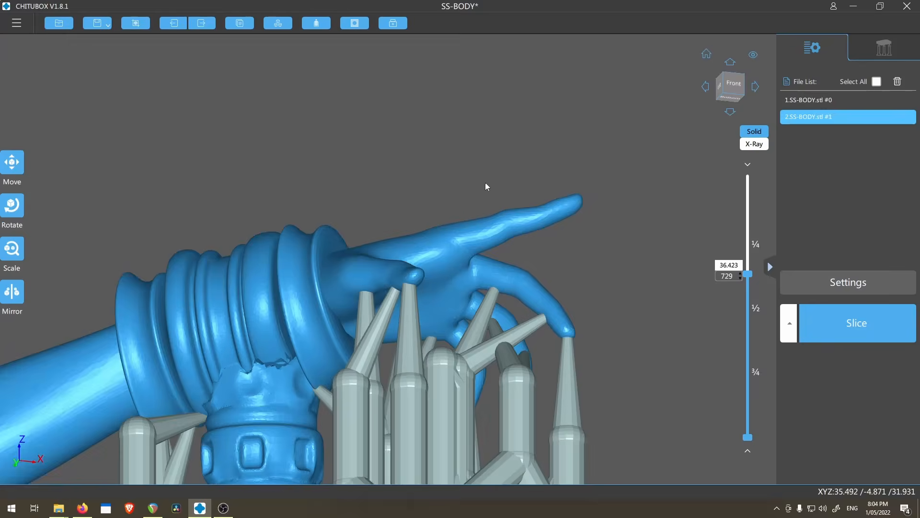
# Step: Sweep the layer cut from about 18 mm to 30.442 mm to check the torso, neck and chin for islands
pyautogui.scroll(-5, 485, 182)
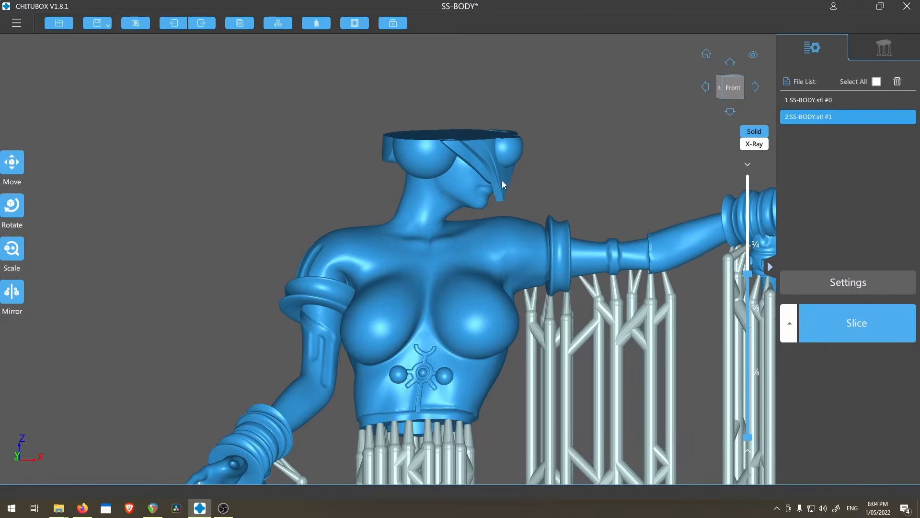
pyautogui.scroll(8, 570, 296)
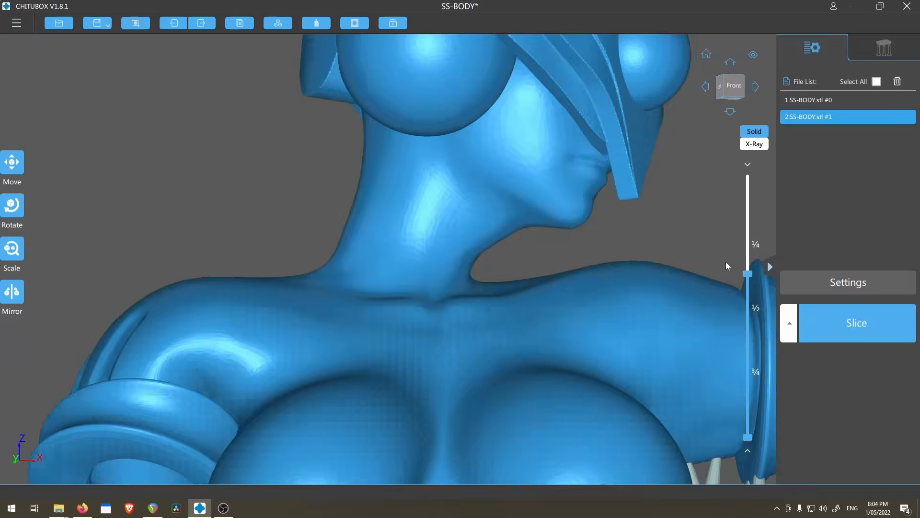
pyautogui.moveTo(748, 273); pyautogui.dragTo(748, 361)
pyautogui.press('Up')
pyautogui.press('Up')
pyautogui.press('Up')
pyautogui.press('Up')
pyautogui.press('Up')
pyautogui.press('Up')
pyautogui.press('Up')
pyautogui.press('Up')
pyautogui.press('Up')
pyautogui.press('Up')
pyautogui.press('Up')
pyautogui.press('Up')
pyautogui.press('Up')
pyautogui.press('Up')
pyautogui.press('Up')
pyautogui.press('Up')
pyautogui.press('Up')
pyautogui.press('Up')
pyautogui.press('Up')
pyautogui.press('Up')
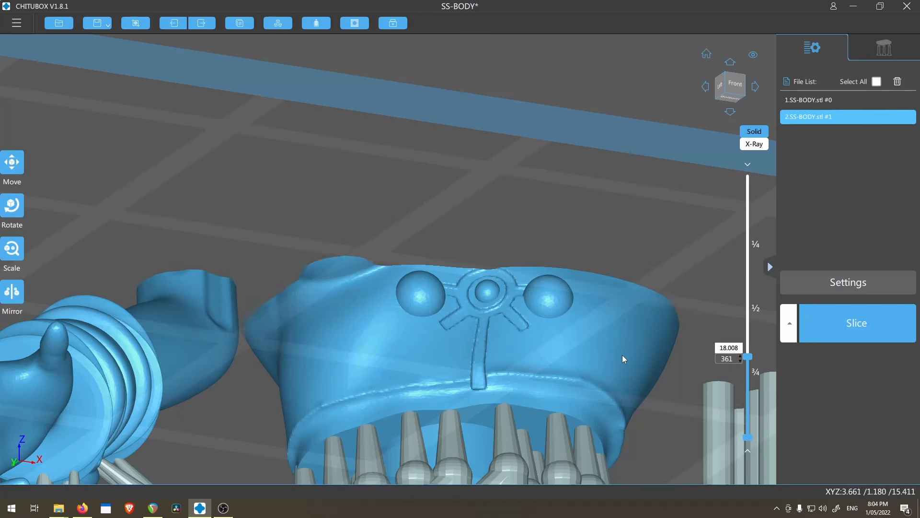
pyautogui.click(753, 307)
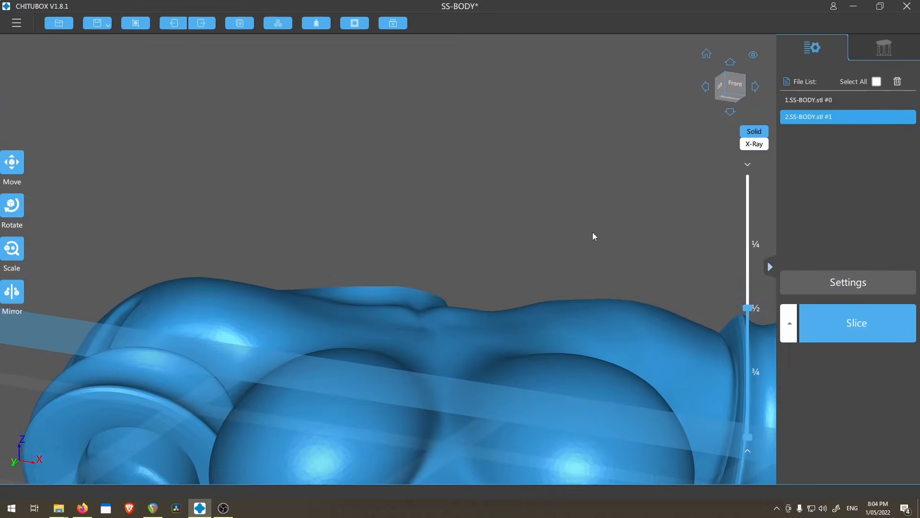
pyautogui.scroll(4, 669, 302)
pyautogui.moveTo(751, 312)
pyautogui.mouseDown()
pyautogui.moveTo(752, 295)
pyautogui.moveTo(752, 305)
pyautogui.mouseUp()
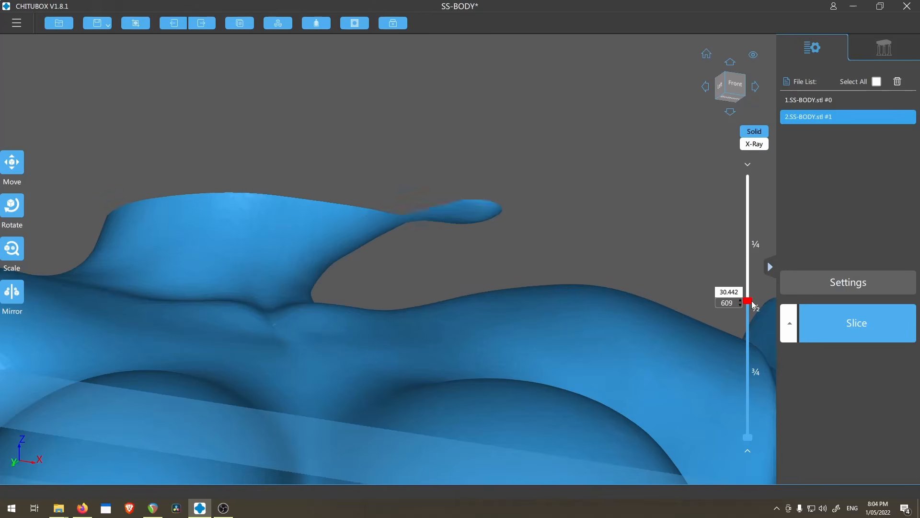
# Step: Add a Medium support under the isolated chin tip, with its pillar standing clear in front of the shoulder
pyautogui.click(884, 47)
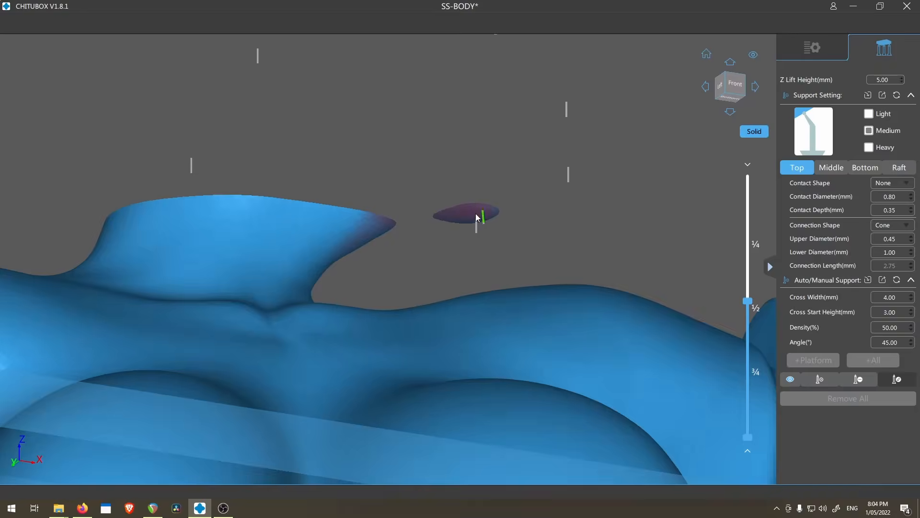
pyautogui.scroll(-4, 475, 214)
pyautogui.moveTo(508, 252); pyautogui.dragTo(593, 210, button='right')
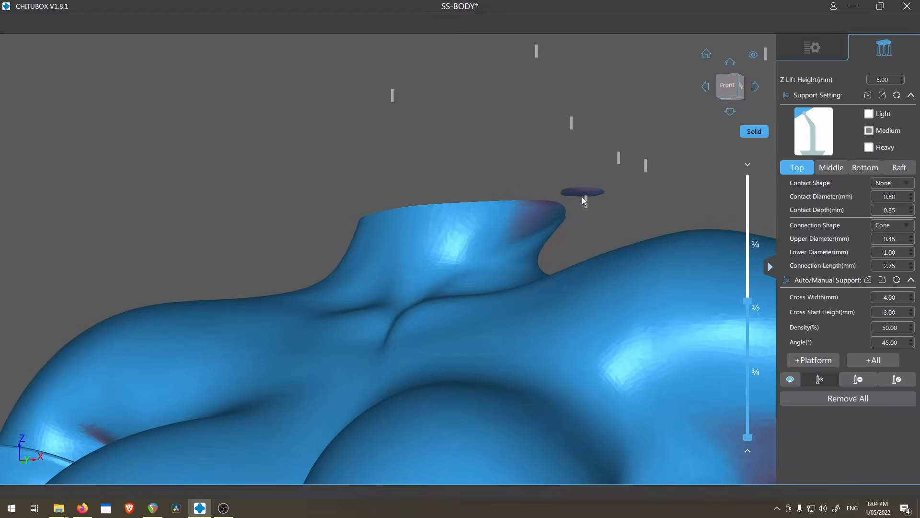
pyautogui.click(584, 200)
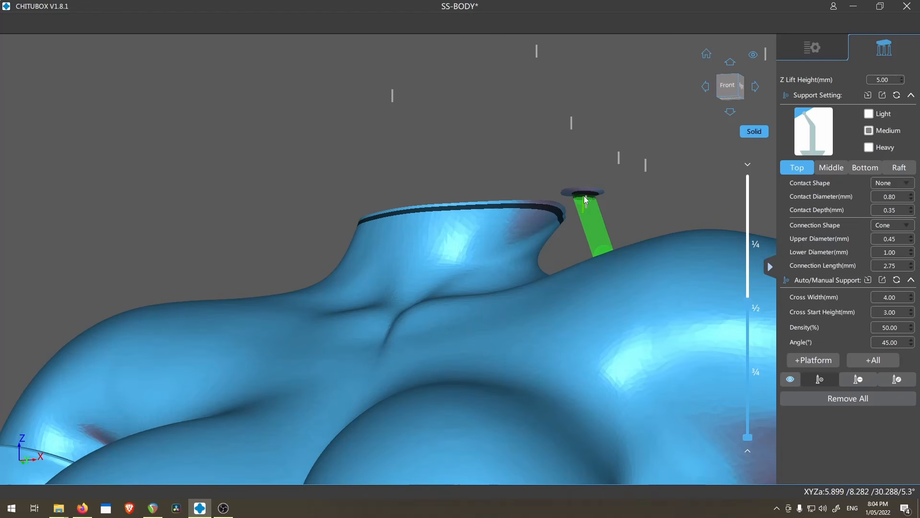
pyautogui.scroll(-3, 608, 333)
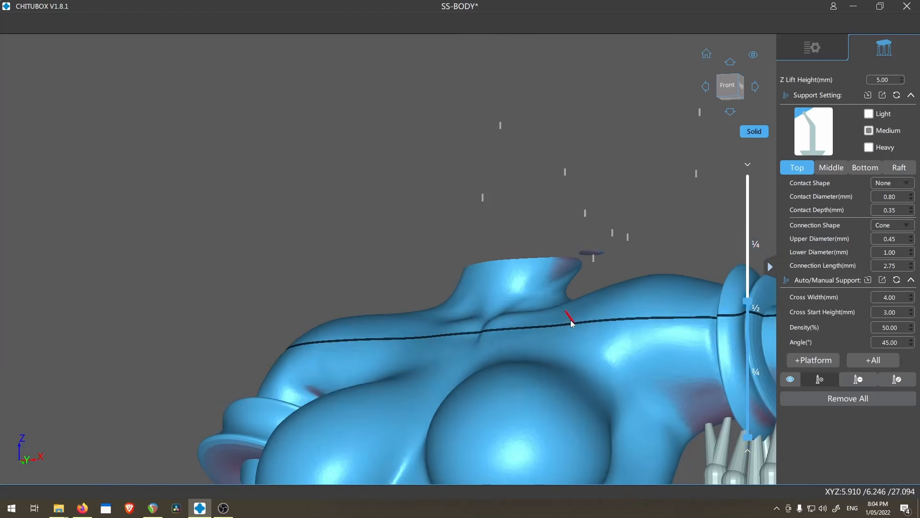
pyautogui.moveTo(569, 319); pyautogui.dragTo(521, 307, button='right')
pyautogui.click(520, 329)
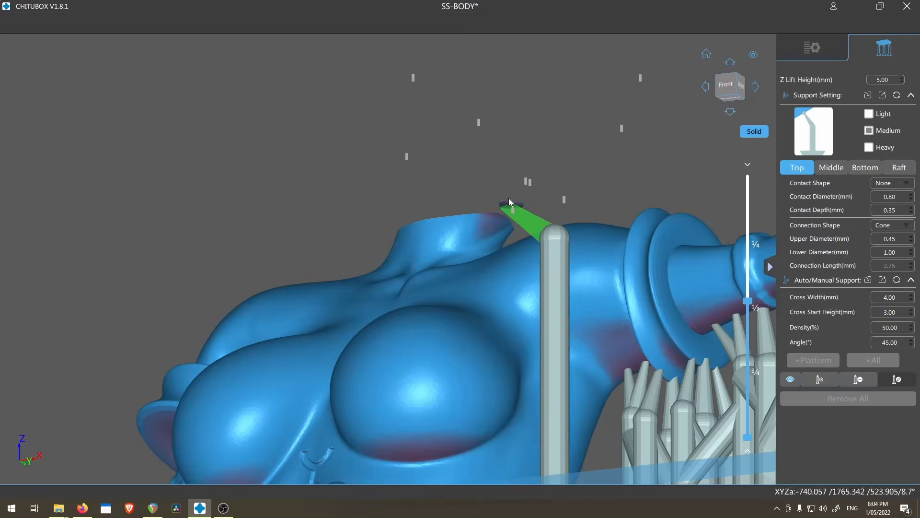
# Step: Examine the chin support's contact with the isolated chin tip while stepping the layer cut between 30.248 mm and 30.398 mm
pyautogui.moveTo(511, 213); pyautogui.dragTo(405, 251, button='right')
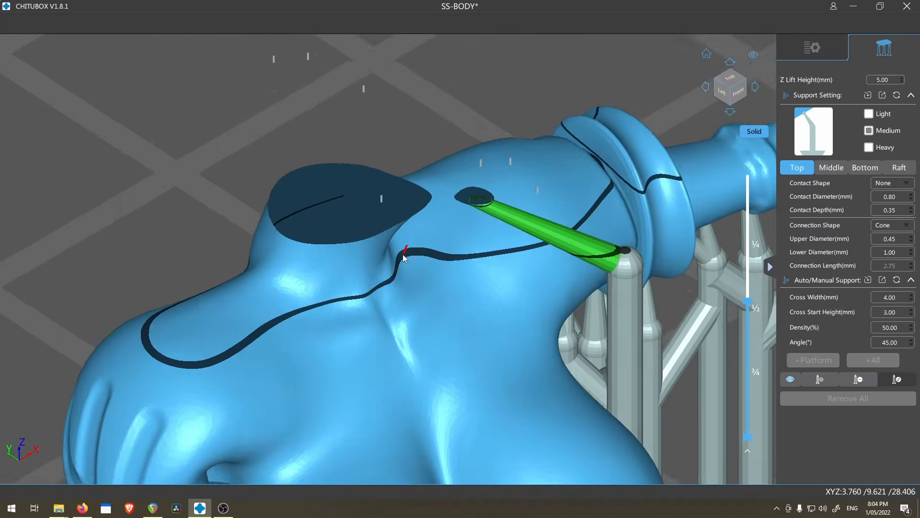
pyautogui.scroll(-5, 552, 263)
pyautogui.moveTo(561, 270); pyautogui.dragTo(464, 264, button='right')
pyautogui.scroll(5, 510, 318)
pyautogui.scroll(3, 364, 174)
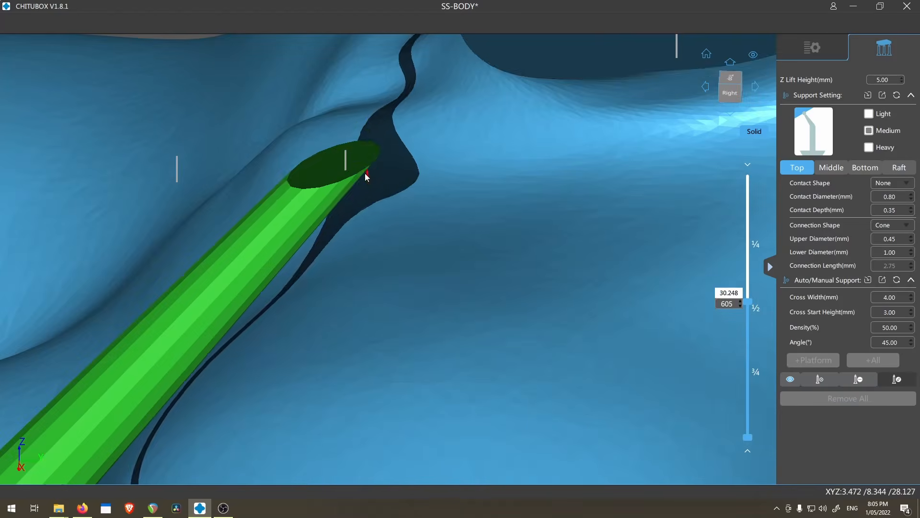
pyautogui.scroll(2, 352, 158)
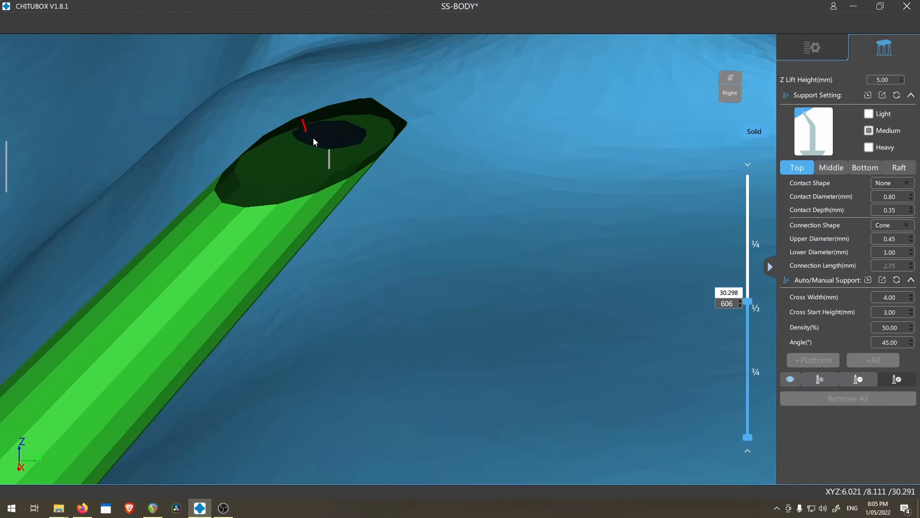
pyautogui.moveTo(313, 140); pyautogui.dragTo(355, 408, button='middle')
pyautogui.press('Up')
pyautogui.press('Up')
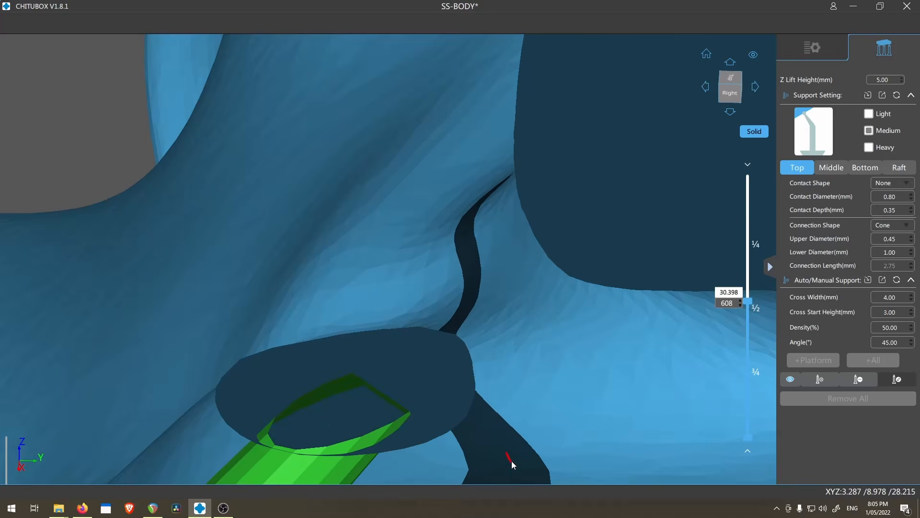
pyautogui.press('Up')
# Step: Set the chin support's contact depth to 0.55 mm and recheck its contact on layers 606 to 609
pyautogui.scroll(-3, 511, 459)
pyautogui.moveTo(378, 398); pyautogui.dragTo(384, 226, button='right')
pyautogui.scroll(3, 531, 232)
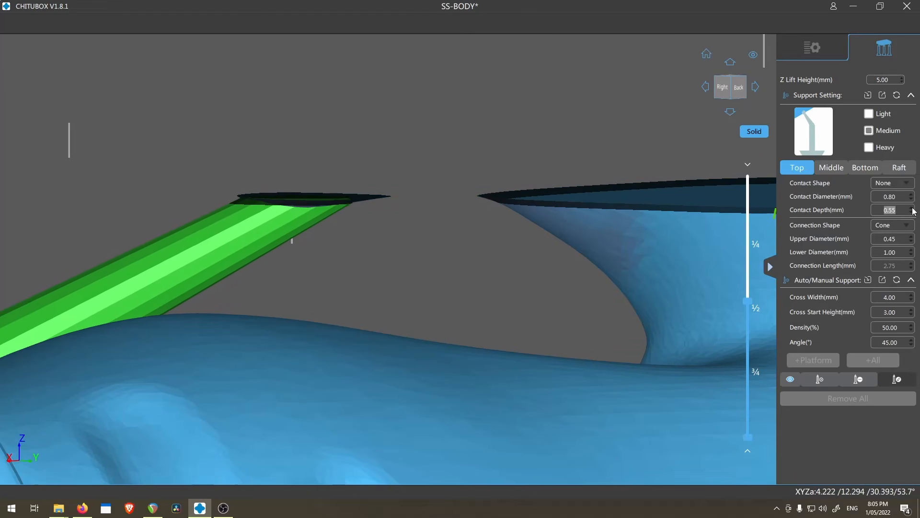
pyautogui.scroll(-2, 272, 227)
pyautogui.moveTo(271, 226); pyautogui.dragTo(384, 292, button='right')
pyautogui.press('Down')
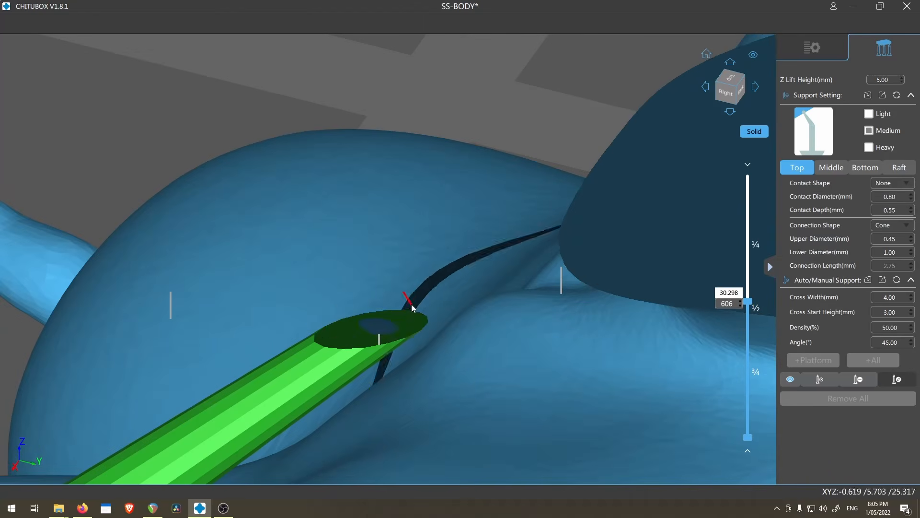
pyautogui.press('Up')
pyautogui.press('Up')
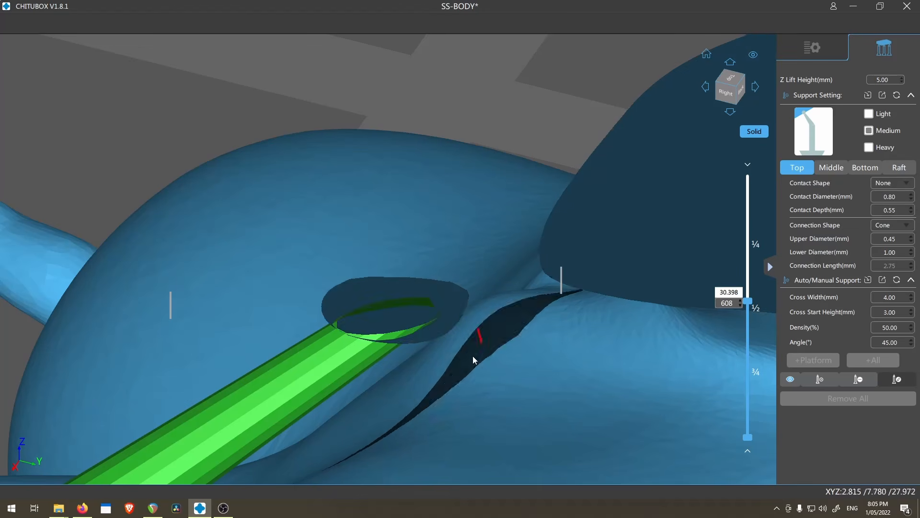
pyautogui.press('Up')
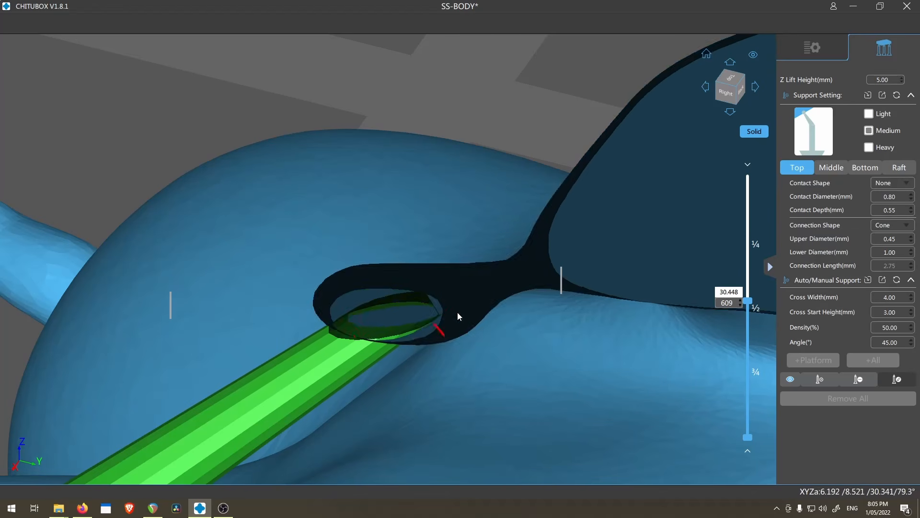
# Step: Raise the layer cut to 31.348 mm to check the chin and the area in front of it for islands
pyautogui.scroll(-2, 467, 345)
pyautogui.scroll(-5, 466, 339)
pyautogui.moveTo(465, 339); pyautogui.dragTo(508, 269, button='right')
pyautogui.scroll(3, 433, 215)
pyautogui.press('Up')
pyautogui.press('Up')
pyautogui.press('Up')
pyautogui.press('Up')
pyautogui.press('Up')
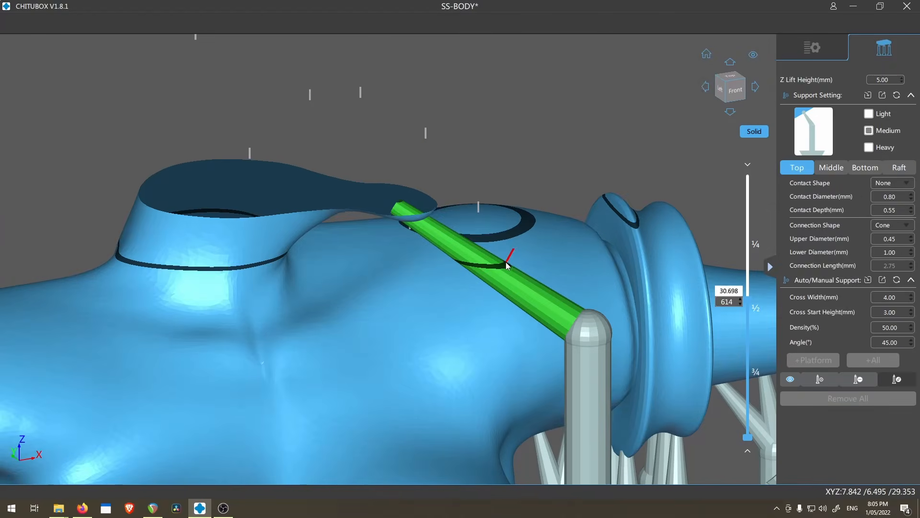
pyautogui.press('Up')
pyautogui.press('Up')
pyautogui.press('Up')
pyautogui.press('Up')
pyautogui.press('Up')
pyautogui.press('Up')
pyautogui.press('Up')
pyautogui.press('Up')
pyautogui.press('Up')
pyautogui.press('Up')
pyautogui.press('Up')
pyautogui.press('Up')
pyautogui.press('Up')
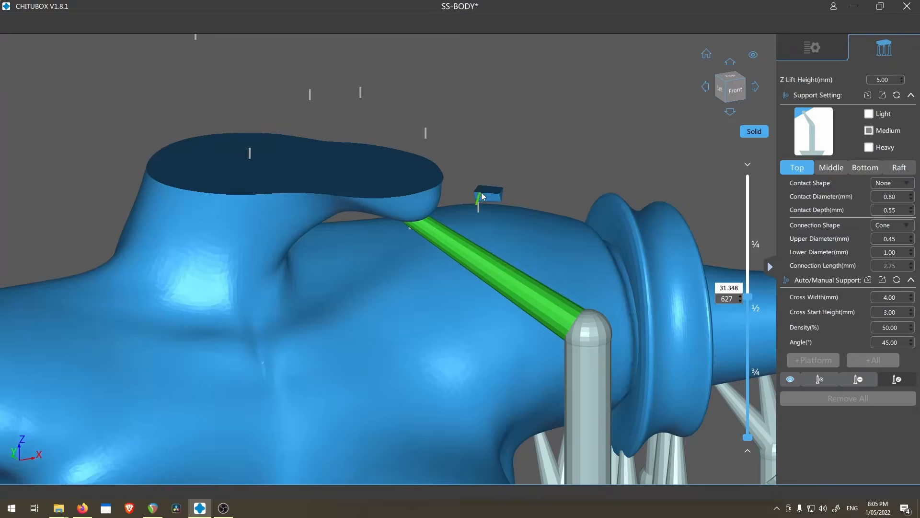
# Step: Raise the layer cut to 32.348 mm and compare it with layer 646 where the headdress tip meets the mouth
pyautogui.press('Up')
pyautogui.press('Up')
pyautogui.press('Up')
pyautogui.press('Up')
pyautogui.press('Up')
pyautogui.press('Up')
pyautogui.press('Up')
pyautogui.press('Up')
pyautogui.press('Up')
pyautogui.press('Up')
pyautogui.press('Up')
pyautogui.press('Up')
pyautogui.press('Up')
pyautogui.press('Up')
pyautogui.press('Up')
pyautogui.press('Up')
pyautogui.press('Up')
pyautogui.press('Up')
pyautogui.press('Up')
pyautogui.press('Up')
pyautogui.scroll(3, 484, 147)
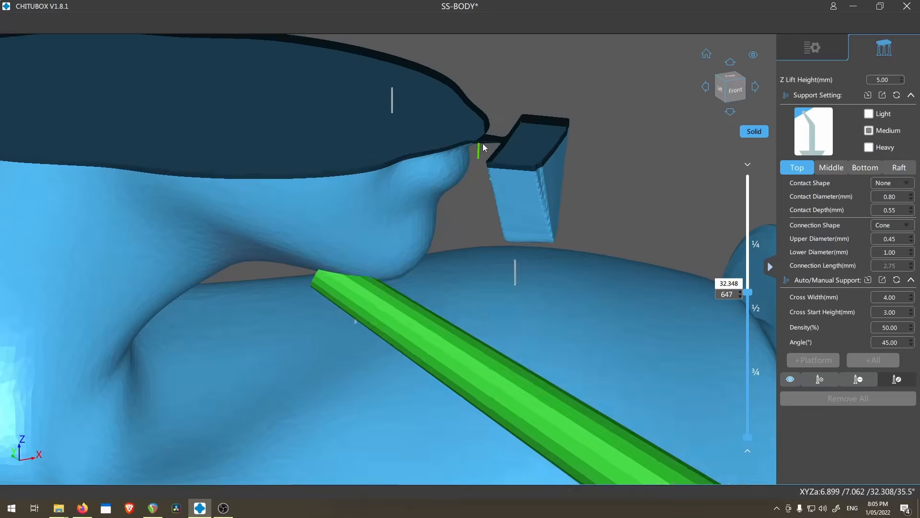
pyautogui.scroll(2, 485, 145)
pyautogui.press('Down')
pyautogui.press('Up')
pyautogui.press('Down')
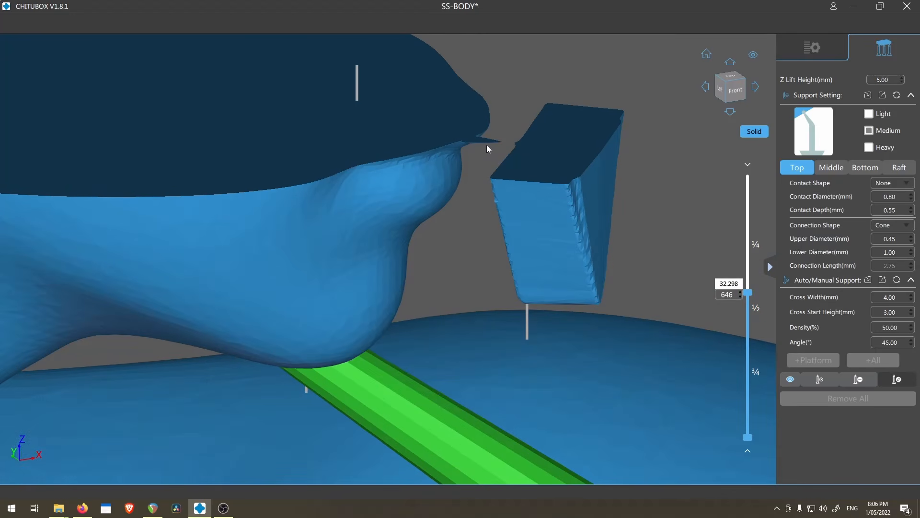
pyautogui.press('Up')
pyautogui.press('Down')
# Step: Add a Medium support under the headdress tip hanging in front of the mouth, sharing the chin support's pillar
pyautogui.scroll(-6, 515, 221)
pyautogui.moveTo(566, 298); pyautogui.dragTo(542, 253, button='right')
pyautogui.scroll(7, 647, 326)
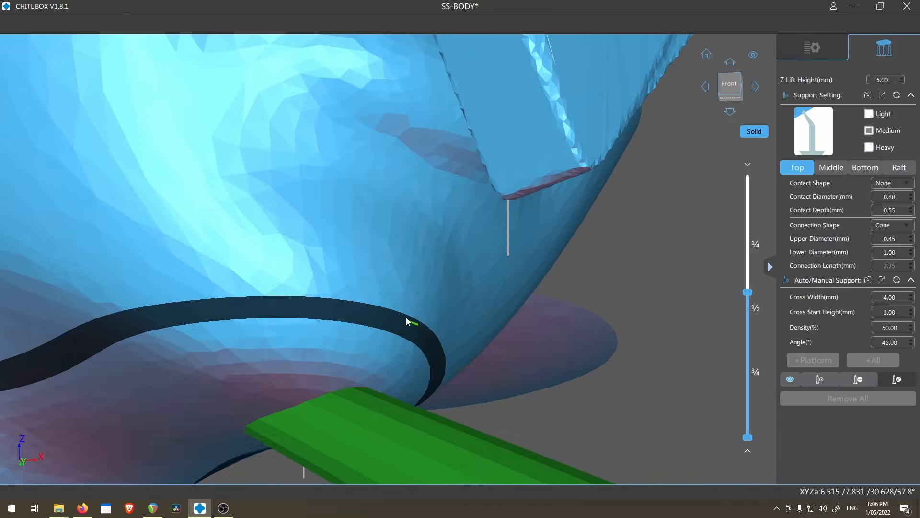
pyautogui.click(368, 378)
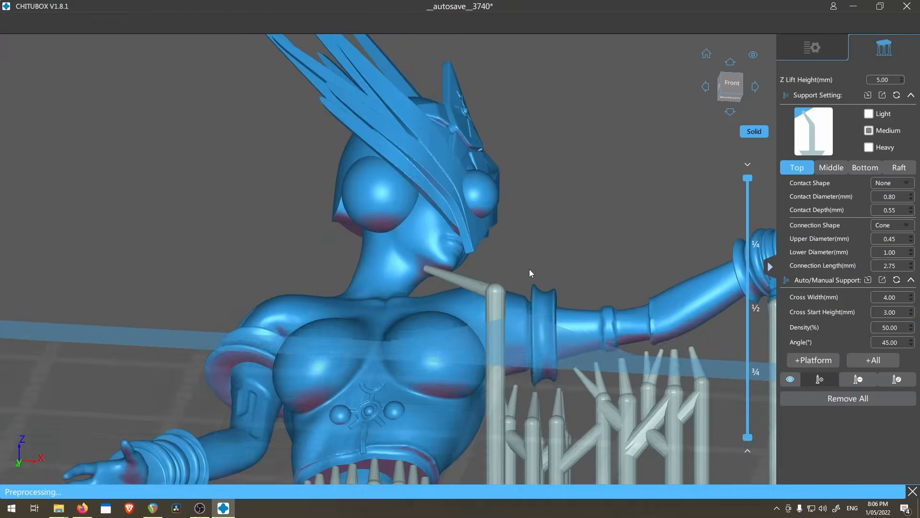
pyautogui.scroll(8, 363, 398)
pyautogui.click(334, 395)
pyautogui.moveTo(335, 395); pyautogui.dragTo(485, 220)
pyautogui.scroll(4, 451, 220)
pyautogui.click(470, 197)
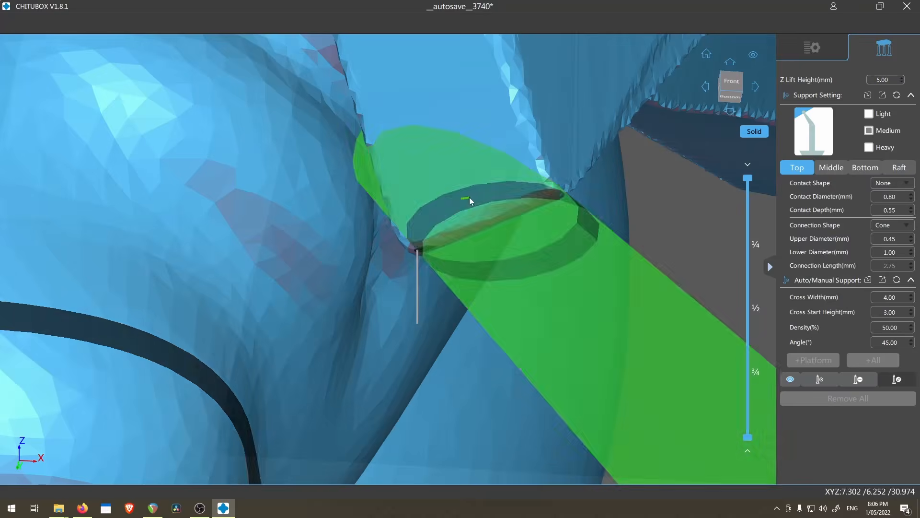
# Step: Set the headdress-tip support's contact depth to 0.2 mm and check its contact with the layer cut at 32.421 mm
pyautogui.write('0.2')
pyautogui.press('Return')
pyautogui.scroll(-3, 654, 118)
pyautogui.scroll(-4, 566, 235)
pyautogui.moveTo(566, 241); pyautogui.dragTo(542, 383, button='right')
pyautogui.scroll(4, 640, 408)
pyautogui.moveTo(640, 408); pyautogui.dragTo(294, 282, button='middle')
pyautogui.moveTo(747, 178); pyautogui.dragTo(736, 292)
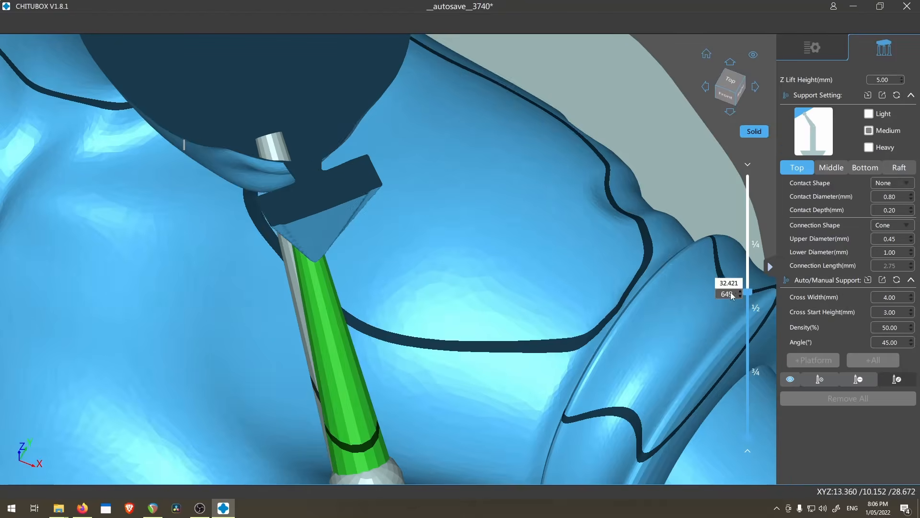
pyautogui.moveTo(322, 203); pyautogui.dragTo(427, 130, button='right')
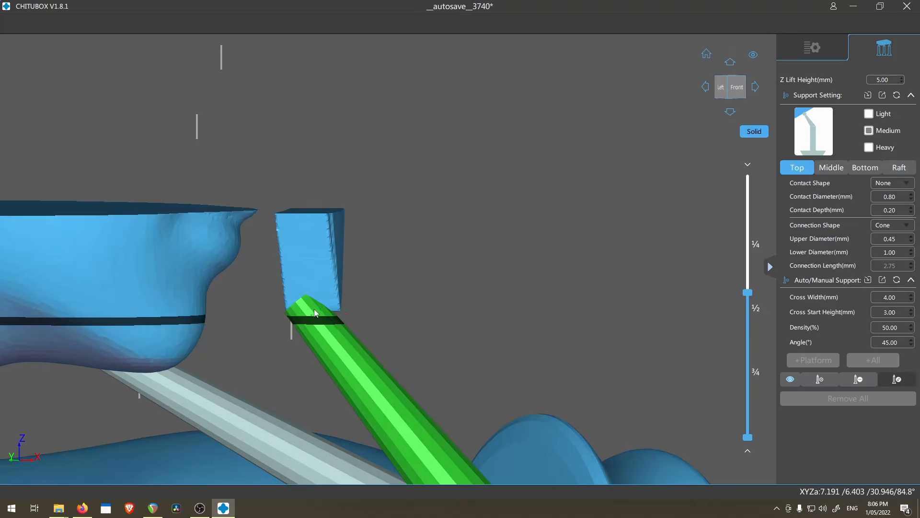
# Step: Add a Light support to the headdress tip beside the Medium one, branching from the same pillar
pyautogui.scroll(-4, 322, 254)
pyautogui.moveTo(323, 256); pyautogui.dragTo(302, 303, button='right')
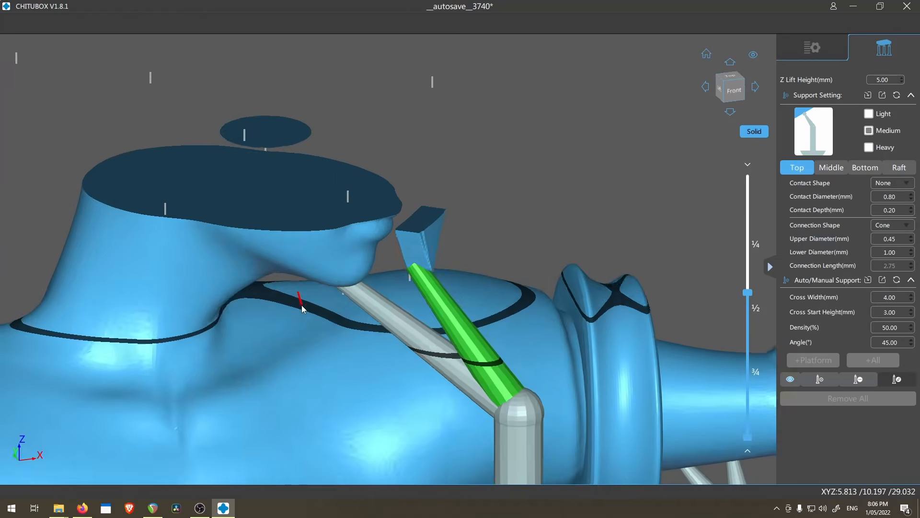
pyautogui.scroll(4, 475, 237)
pyautogui.scroll(-4, 401, 298)
pyautogui.moveTo(376, 308); pyautogui.dragTo(353, 298, button='right')
pyautogui.scroll(2, 335, 286)
pyautogui.press('a')
pyautogui.click(347, 237)
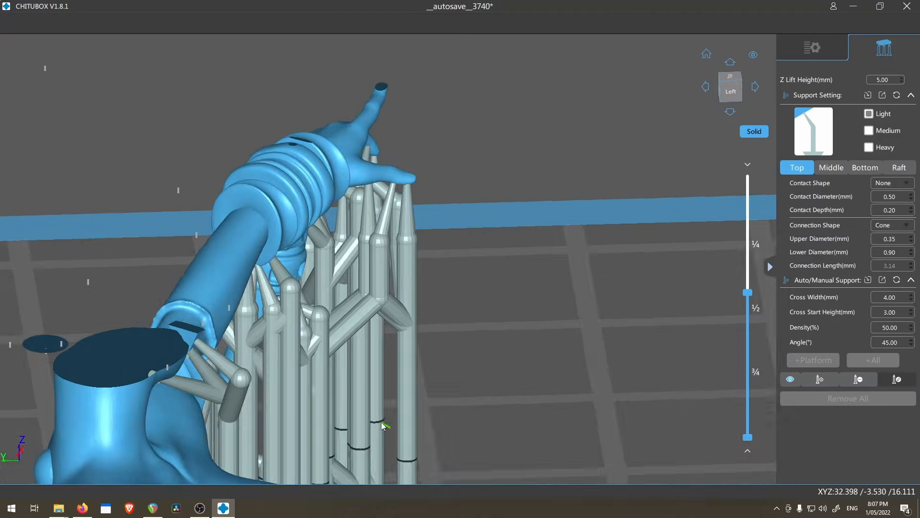
# Step: Adjust the new Light support's contact position on the headdress tip
pyautogui.moveTo(381, 422); pyautogui.dragTo(282, 322, button='right')
pyautogui.scroll(3, 306, 410)
pyautogui.scroll(4, 240, 311)
pyautogui.moveTo(282, 323); pyautogui.dragTo(273, 174, button='middle')
pyautogui.moveTo(364, 290); pyautogui.dragTo(399, 310)
# Step: Add a Light support behind the shoulder and place its contact on the back of the headdress tip
pyautogui.scroll(-3, 399, 310)
pyautogui.moveTo(399, 309); pyautogui.dragTo(500, 237, button='right')
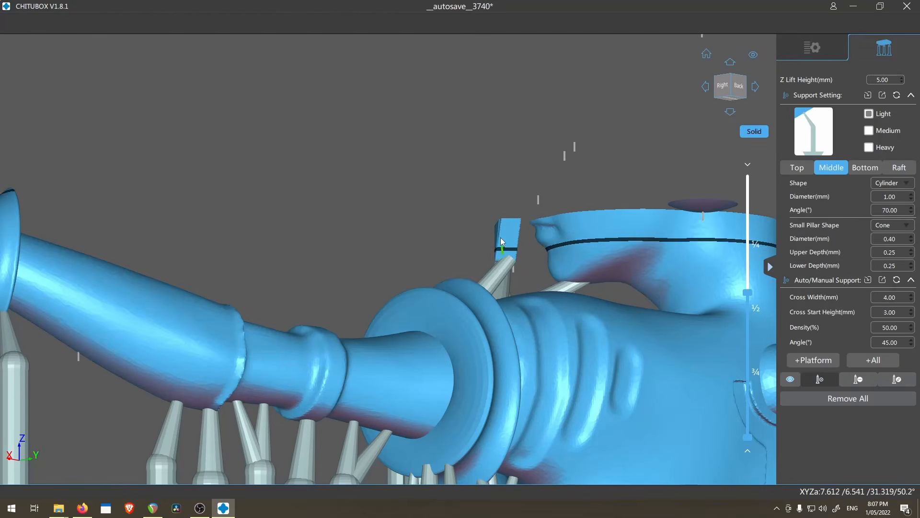
pyautogui.click(537, 322)
pyautogui.press('shift')
pyautogui.moveTo(596, 349); pyautogui.dragTo(509, 236)
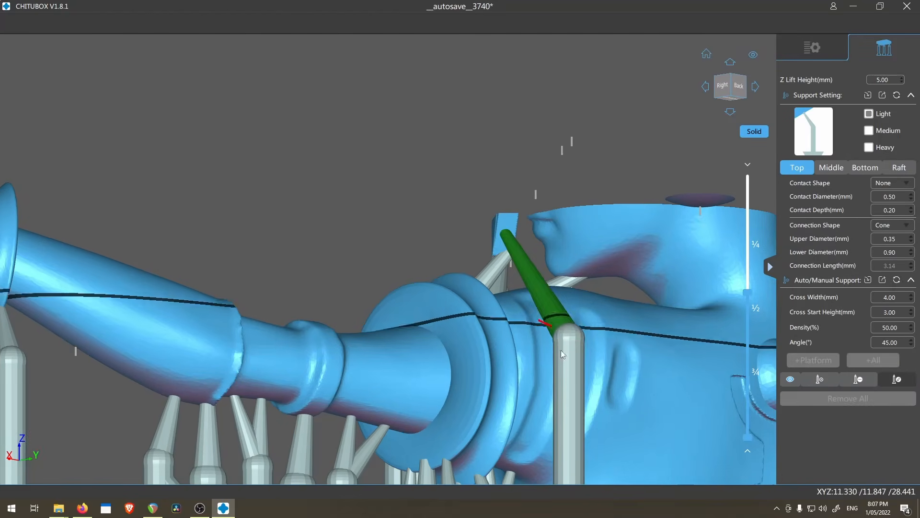
# Step: Refine the rear Light support's contact position on the headdress tip
pyautogui.moveTo(560, 347); pyautogui.dragTo(540, 380, button='right')
pyautogui.moveTo(540, 379); pyautogui.dragTo(518, 350, button='middle')
pyautogui.scroll(5, 520, 364)
pyautogui.moveTo(522, 381); pyautogui.dragTo(485, 269, button='right')
pyautogui.scroll(5, 448, 212)
pyautogui.click(448, 212)
pyautogui.moveTo(448, 212); pyautogui.dragTo(459, 216)
# Step: Examine the rear support's clearance above the shoulder and armband and its joint with the pillar
pyautogui.scroll(-7, 453, 250)
pyautogui.scroll(8, 450, 301)
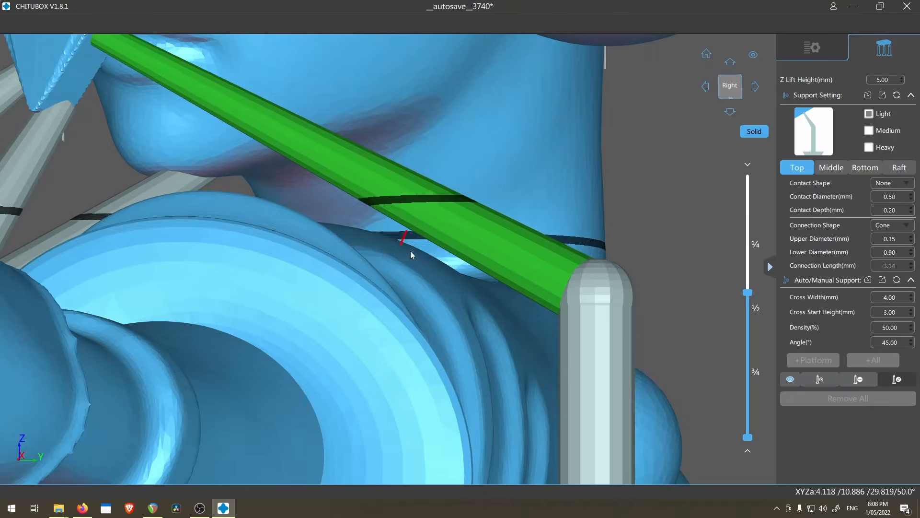
pyautogui.scroll(-8, 425, 239)
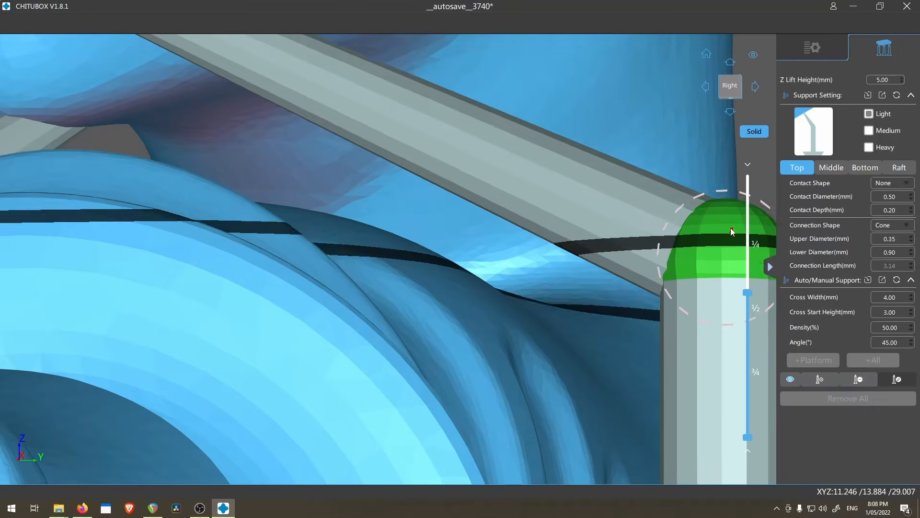
pyautogui.scroll(4, 393, 268)
pyautogui.scroll(-6, 393, 268)
pyautogui.moveTo(393, 268); pyautogui.dragTo(369, 246, button='right')
pyautogui.scroll(-3, 441, 276)
pyautogui.scroll(5, 477, 103)
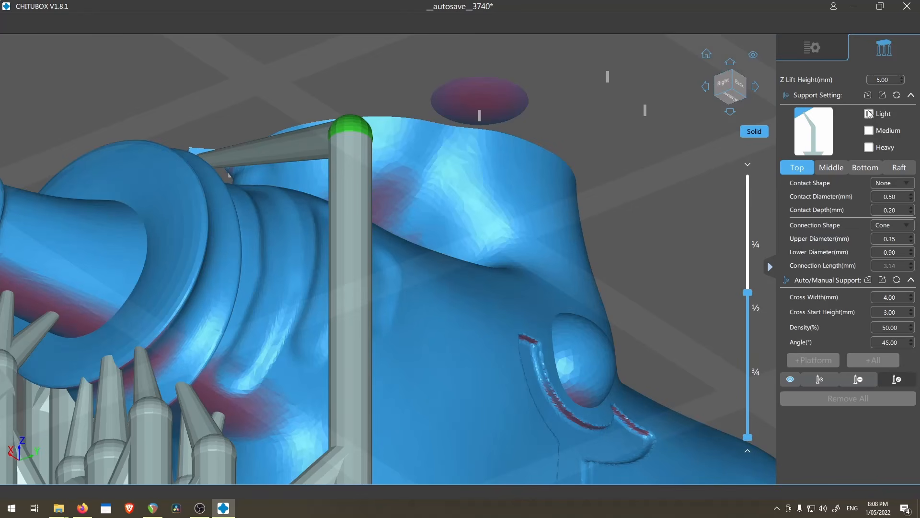
# Step: Add a cluster of supports under the isolated round ear disc above the rear shoulder, branching from one pillar
pyautogui.click(820, 379)
pyautogui.scroll(4, 441, 107)
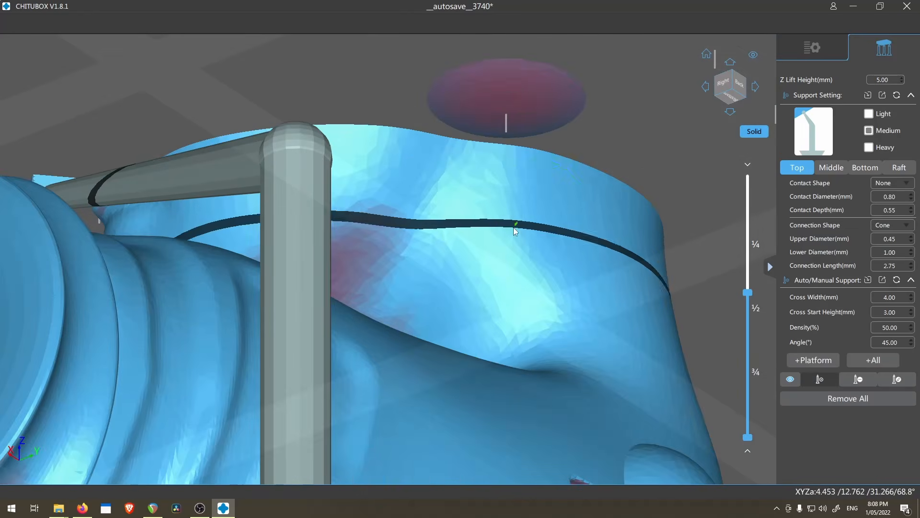
pyautogui.scroll(-6, 498, 302)
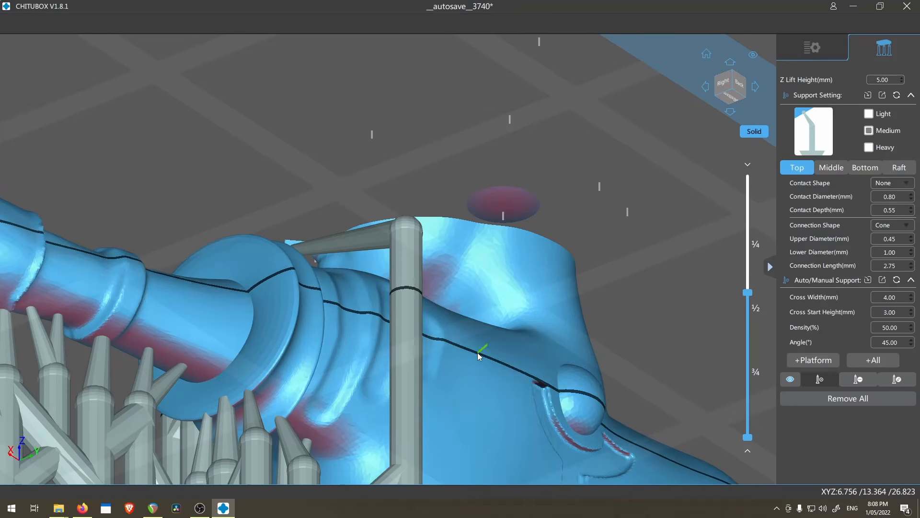
pyautogui.click(478, 352)
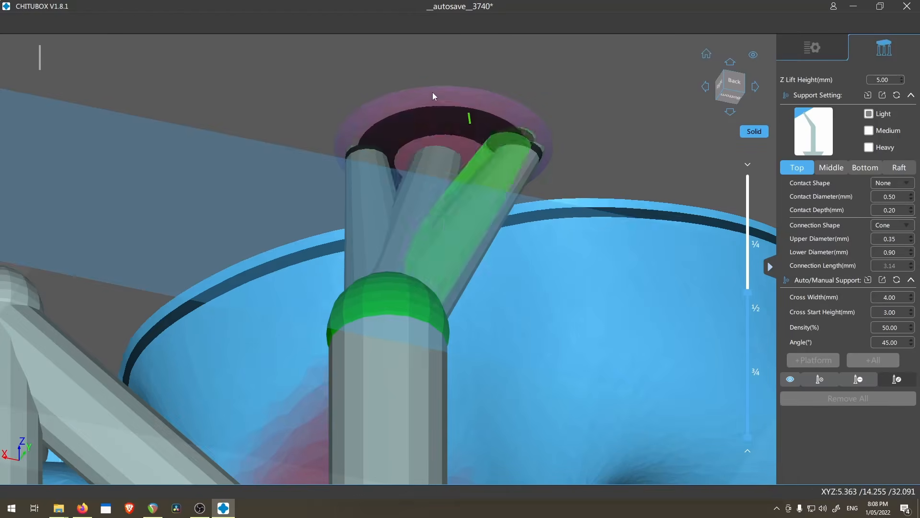
pyautogui.click(435, 108)
pyautogui.scroll(-6, 484, 179)
# Step: Add a Light support under the isolated ear disc on the opposite side of the head and inspect its contact
pyautogui.moveTo(457, 209); pyautogui.dragTo(512, 261, button='right')
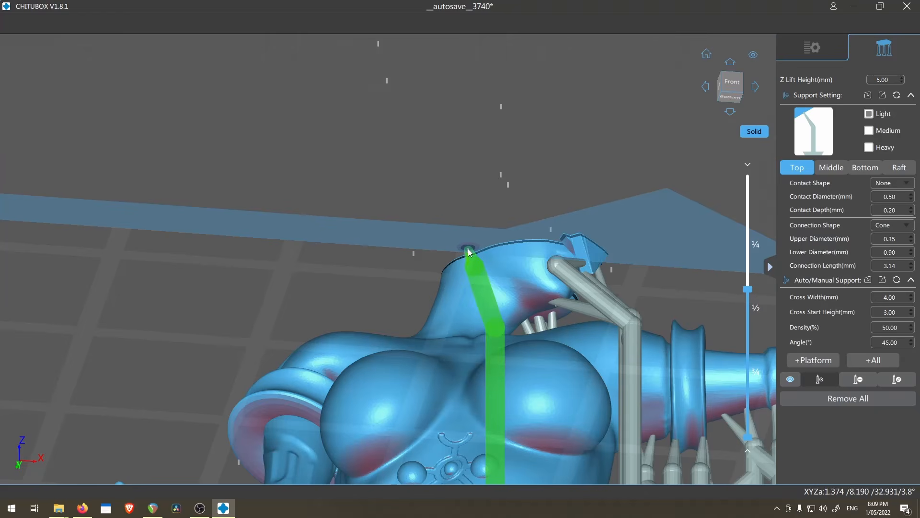
pyautogui.click(470, 253)
pyautogui.scroll(-4, 495, 307)
pyautogui.moveTo(501, 314); pyautogui.dragTo(582, 350, button='right')
pyautogui.scroll(8, 418, 205)
pyautogui.moveTo(408, 239); pyautogui.dragTo(380, 203, button='right')
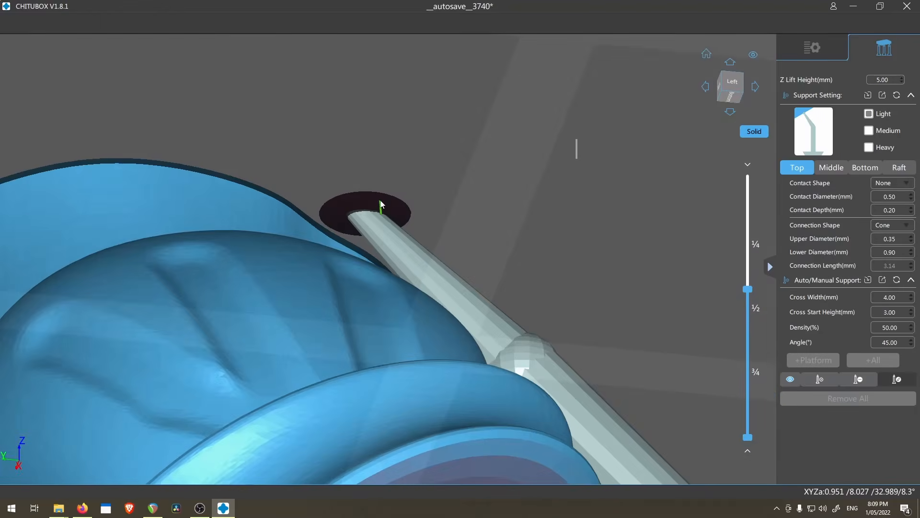
# Step: Set the opposite ear support's upper diameter to 0.45 mm and lower diameter to 1.00 mm
pyautogui.scroll(-2, 388, 211)
pyautogui.moveTo(398, 249); pyautogui.dragTo(455, 288, button='right')
pyautogui.click(444, 139)
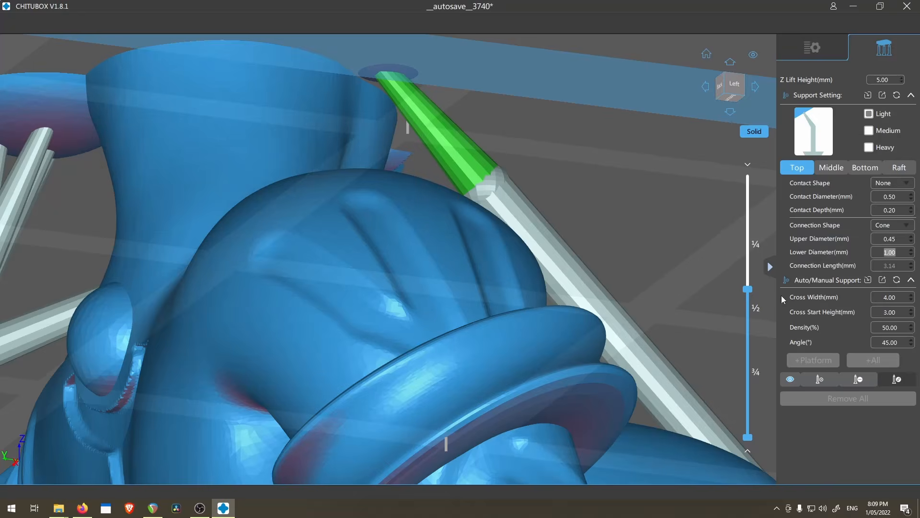
# Step: Raise the layer cut to 34.121 mm to check both ear discs and the surrounding headdress for islands
pyautogui.scroll(-6, 506, 163)
pyautogui.moveTo(505, 162); pyautogui.dragTo(511, 256, button='right')
pyautogui.scroll(5, 511, 256)
pyautogui.press('Up')
pyautogui.press('Up')
pyautogui.press('Up')
pyautogui.press('Up')
pyautogui.press('Up')
pyautogui.press('Up')
pyautogui.press('Up')
pyautogui.press('Up')
pyautogui.press('Up')
pyautogui.press('Up')
pyautogui.press('Up')
pyautogui.press('Up')
pyautogui.press('Up')
pyautogui.press('Up')
pyautogui.press('Up')
pyautogui.press('Up')
pyautogui.press('Up')
pyautogui.press('Up')
pyautogui.press('Up')
pyautogui.press('Up')
pyautogui.scroll(5, 383, 360)
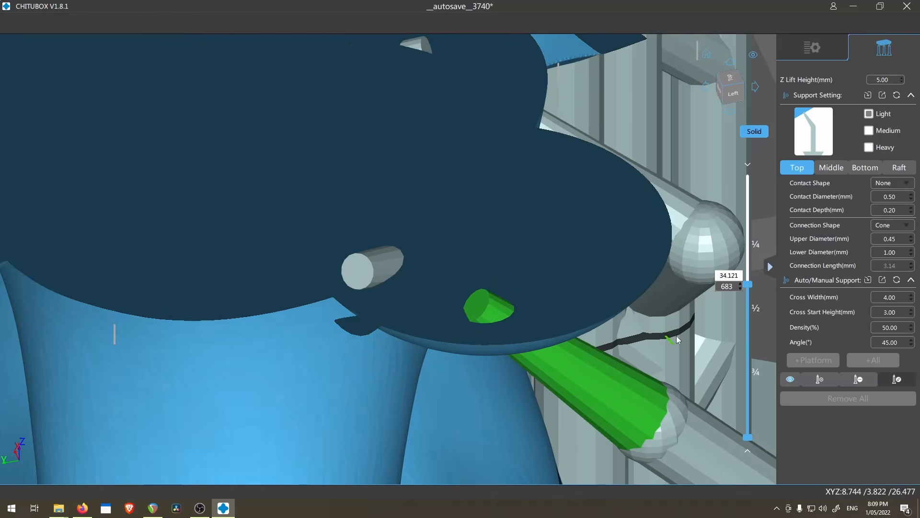
pyautogui.scroll(-6, 651, 338)
pyautogui.moveTo(651, 338); pyautogui.dragTo(678, 213, button='right')
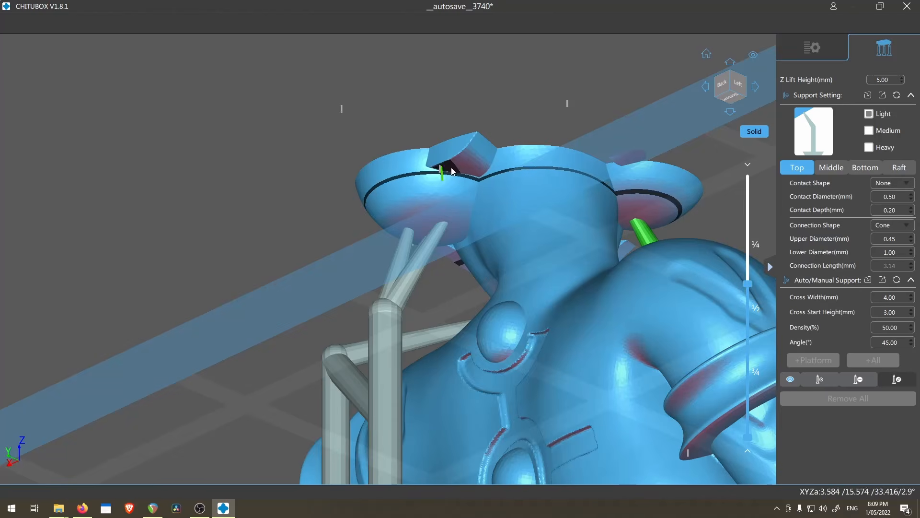
# Step: Lower the layer cut and add a Light support under the small pointed island beside the ear disc above the rear shoulder
pyautogui.scroll(4, 449, 170)
pyautogui.press('Down')
pyautogui.press('Down')
pyautogui.press('Down')
pyautogui.press('Down')
pyautogui.press('Down')
pyautogui.press('Down')
pyautogui.press('Down')
pyautogui.press('Down')
pyautogui.press('Down')
pyautogui.press('Down')
pyautogui.press('Down')
pyautogui.press('Down')
pyautogui.scroll(-5, 450, 197)
pyautogui.moveTo(452, 223); pyautogui.dragTo(503, 207, button='right')
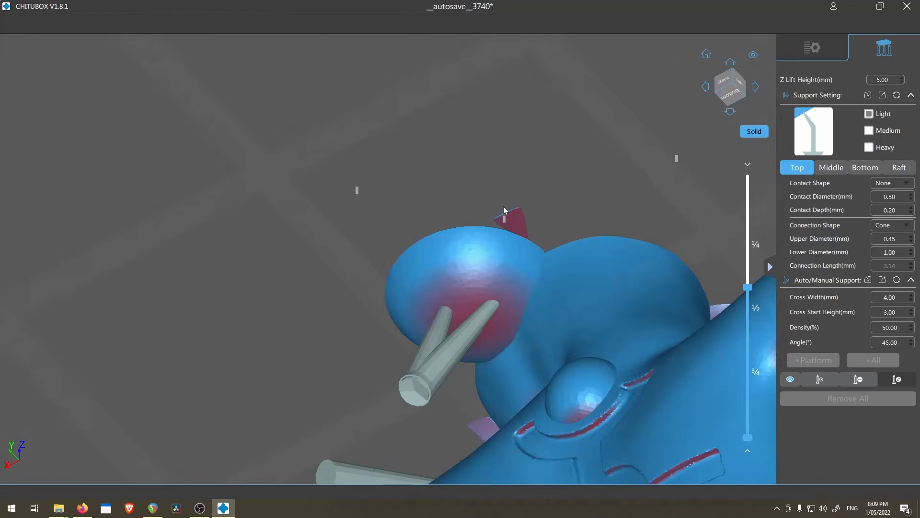
pyautogui.scroll(6, 504, 208)
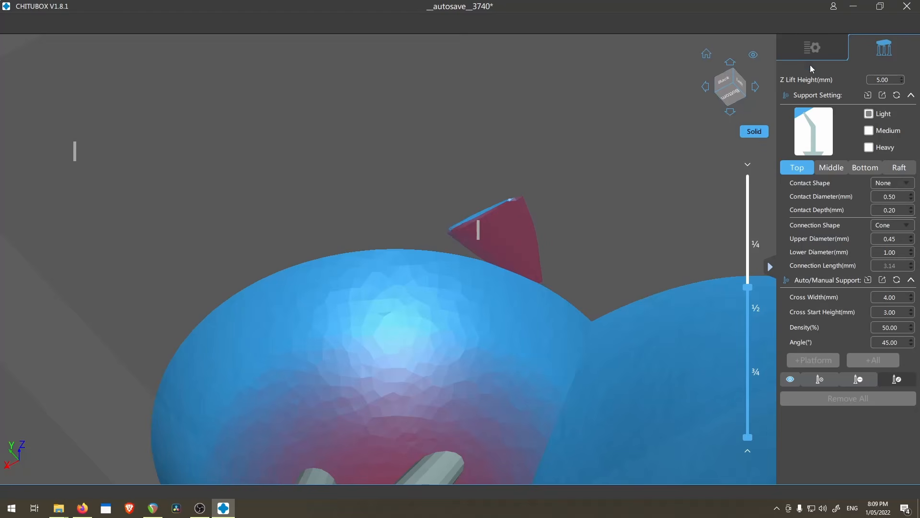
pyautogui.click(870, 115)
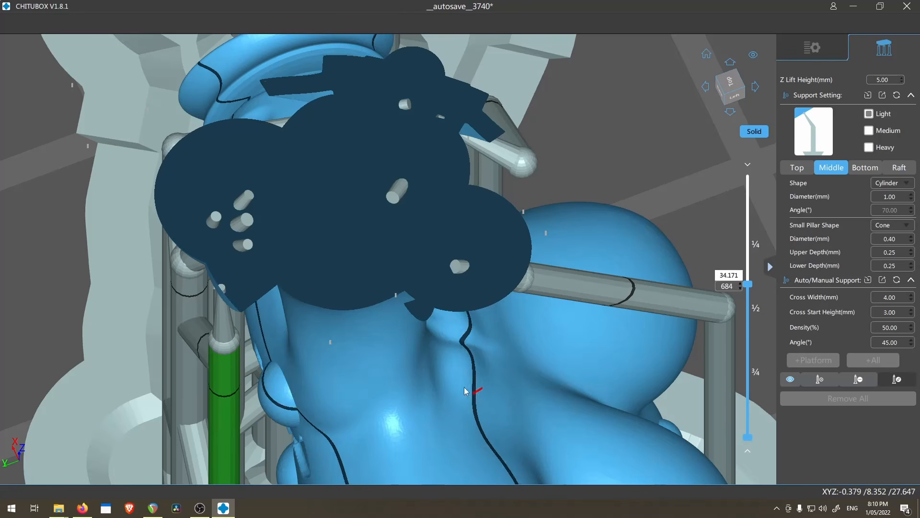
# Step: Step the layer cut up to 34.321 mm to examine the headdress edges around the opposite ear disc for islands
pyautogui.press('Up')
pyautogui.press('Up')
pyautogui.press('Up')
pyautogui.scroll(-8, 450, 321)
pyautogui.moveTo(489, 344); pyautogui.dragTo(538, 172, button='right')
pyautogui.scroll(10, 517, 178)
pyautogui.scroll(-8, 480, 267)
pyautogui.moveTo(527, 110); pyautogui.dragTo(583, 283, button='right')
pyautogui.scroll(8, 583, 282)
pyautogui.scroll(-6, 583, 282)
pyautogui.scroll(6, 616, 360)
pyautogui.press('Down')
pyautogui.press('Down')
pyautogui.press('Down')
pyautogui.press('Down')
pyautogui.press('Down')
pyautogui.press('Up')
pyautogui.press('Up')
pyautogui.press('Up')
pyautogui.press('Up')
pyautogui.press('Up')
pyautogui.press('Up')
pyautogui.press('Up')
pyautogui.press('Down')
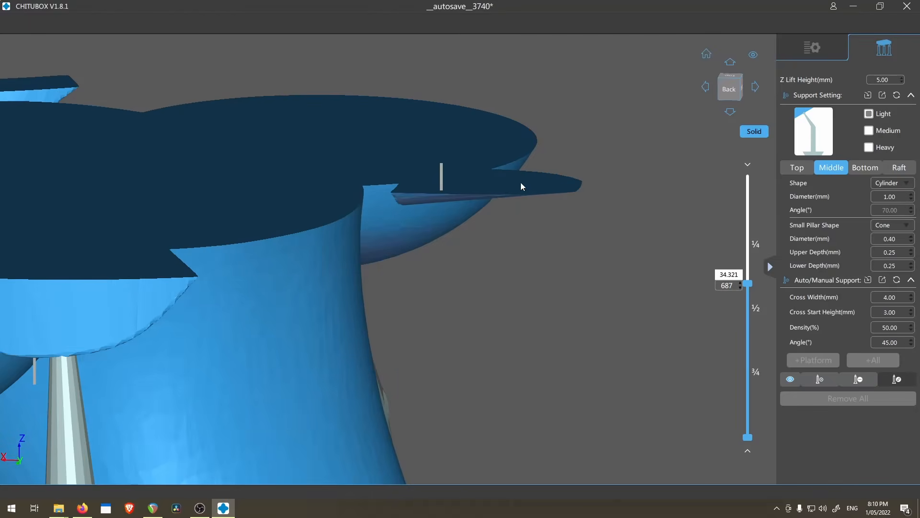
# Step: Try to add Light supports under the flat pointed island beside the opposite ear disc, and undo the last placements
pyautogui.scroll(-8, 539, 198)
pyautogui.moveTo(539, 198); pyautogui.dragTo(498, 98, button='right')
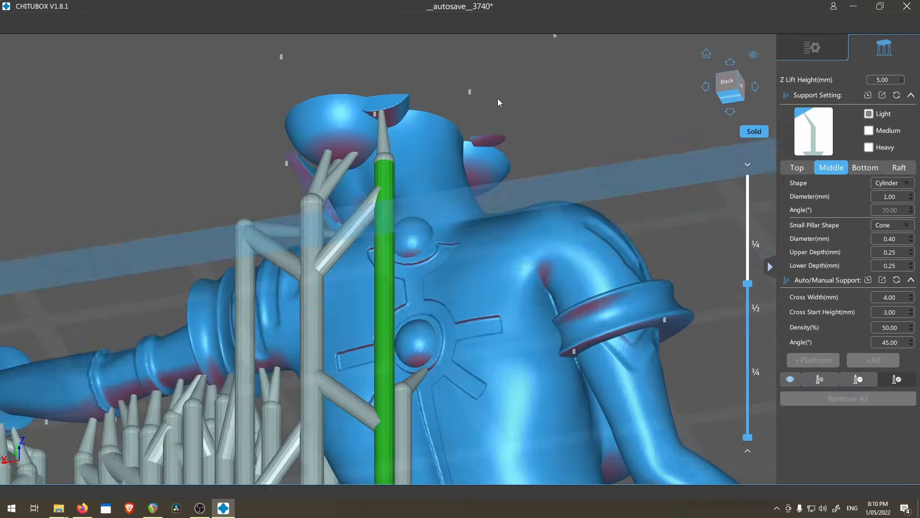
pyautogui.scroll(8, 493, 203)
pyautogui.press('a')
pyautogui.click(513, 221)
pyautogui.moveTo(513, 221); pyautogui.dragTo(558, 244)
pyautogui.scroll(-6, 559, 246)
pyautogui.moveTo(560, 245); pyautogui.dragTo(533, 214, button='middle')
pyautogui.scroll(4, 502, 163)
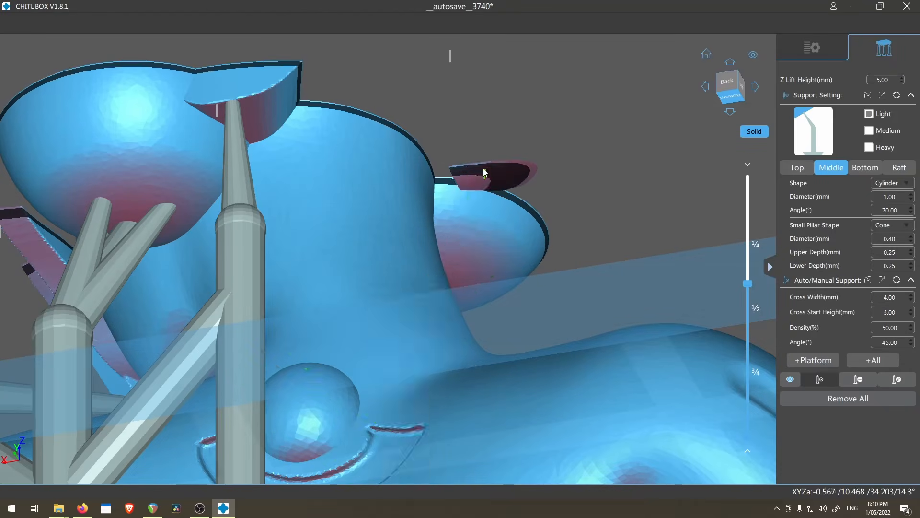
pyautogui.click(522, 167)
pyautogui.moveTo(566, 283); pyautogui.dragTo(556, 288, button='right')
pyautogui.scroll(-6, 556, 289)
pyautogui.moveTo(505, 313); pyautogui.dragTo(456, 260, button='right')
pyautogui.scroll(5, 585, 336)
pyautogui.hotkey('ctrl', 'z')
pyautogui.hotkey('ctrl', 'z')
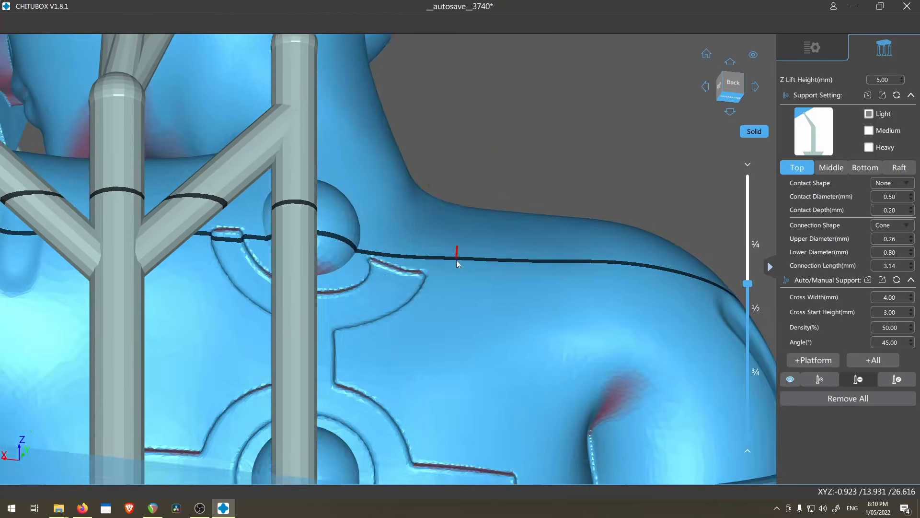
# Step: Fit two supports branching from one pillar under the flat island beside the opposite ear disc, using a 0.35 mm upper diameter
pyautogui.scroll(-4, 456, 263)
pyautogui.click(357, 166)
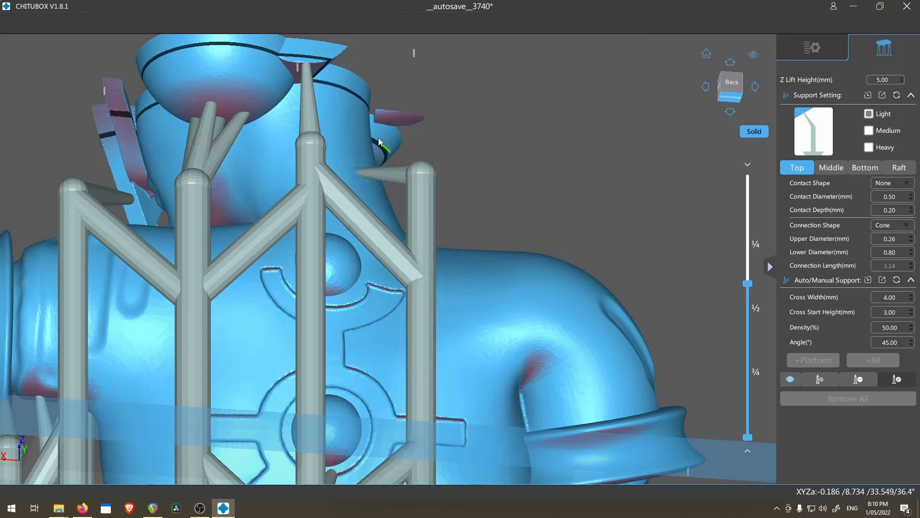
pyautogui.scroll(6, 468, 79)
pyautogui.scroll(-5, 469, 93)
pyautogui.moveTo(437, 261); pyautogui.dragTo(420, 207, button='right')
pyautogui.scroll(3, 419, 206)
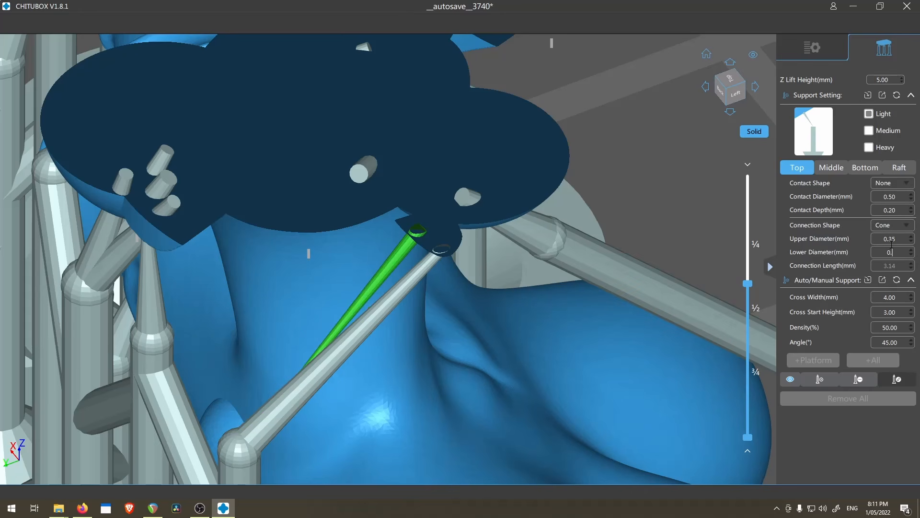
pyautogui.press('Return')
pyautogui.click(432, 266)
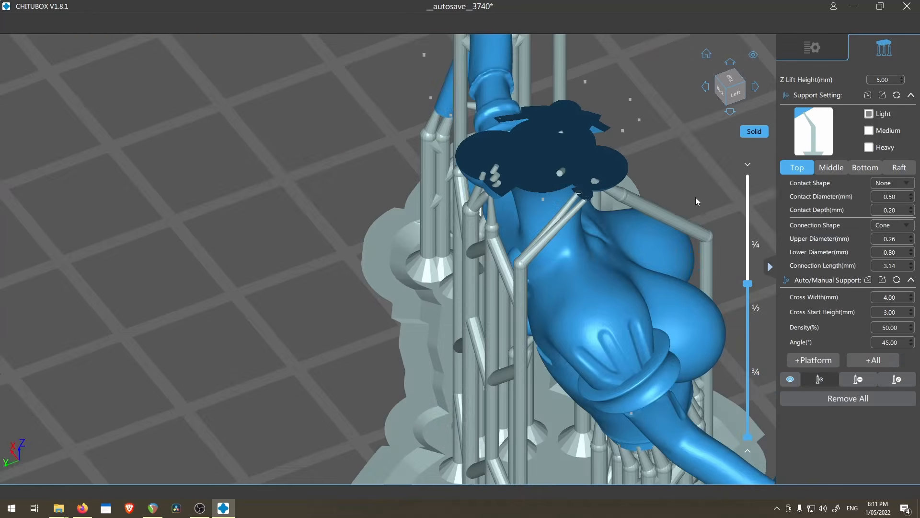
# Step: Raise the layer cut above the ear discs to check the next headdress layers for islands
pyautogui.moveTo(695, 197); pyautogui.dragTo(606, 208, button='right')
pyautogui.scroll(5, 606, 208)
pyautogui.press('Up')
pyautogui.press('Up')
pyautogui.press('Up')
pyautogui.press('Up')
pyautogui.press('Up')
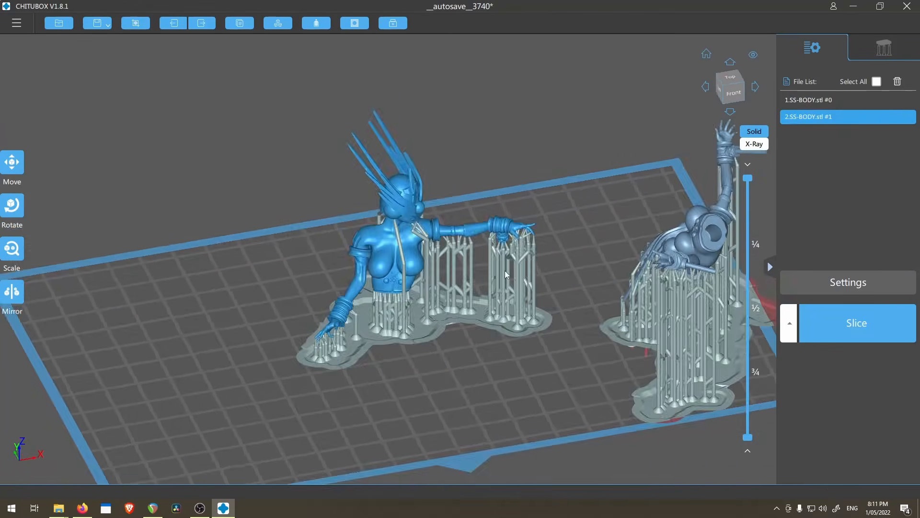
# Step: Review the supported body on the build plate and save the project as _SS-BODY
pyautogui.moveTo(505, 270); pyautogui.dragTo(670, 323, button='right')
pyautogui.moveTo(455, 261)
pyautogui.mouseDown()
pyautogui.moveTo(419, 295)
pyautogui.moveTo(448, 277)
pyautogui.mouseUp()
pyautogui.click(90, 22)
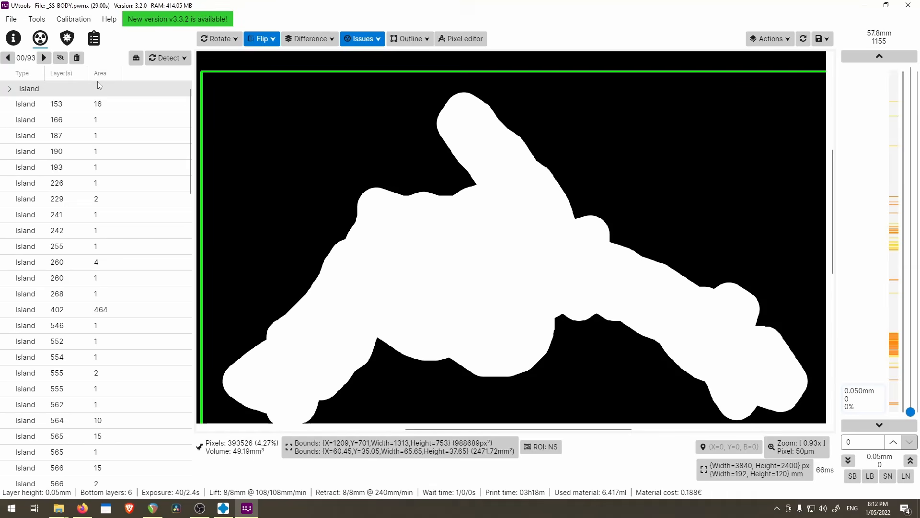
# Step: List the islands by area in UVtools and examine the largest one, on layer 402, against the model in CHITUBOX
pyautogui.scroll(-10, 128, 199)
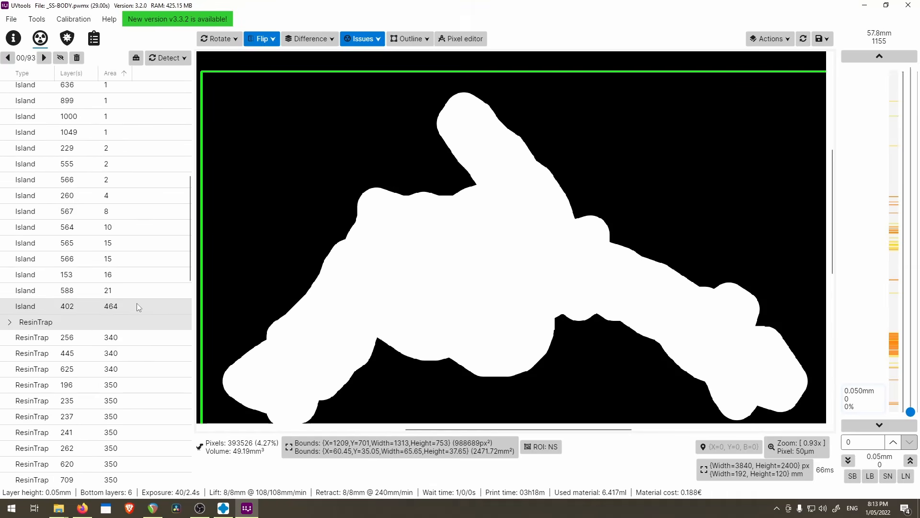
pyautogui.click(136, 305)
pyautogui.scroll(4, 546, 139)
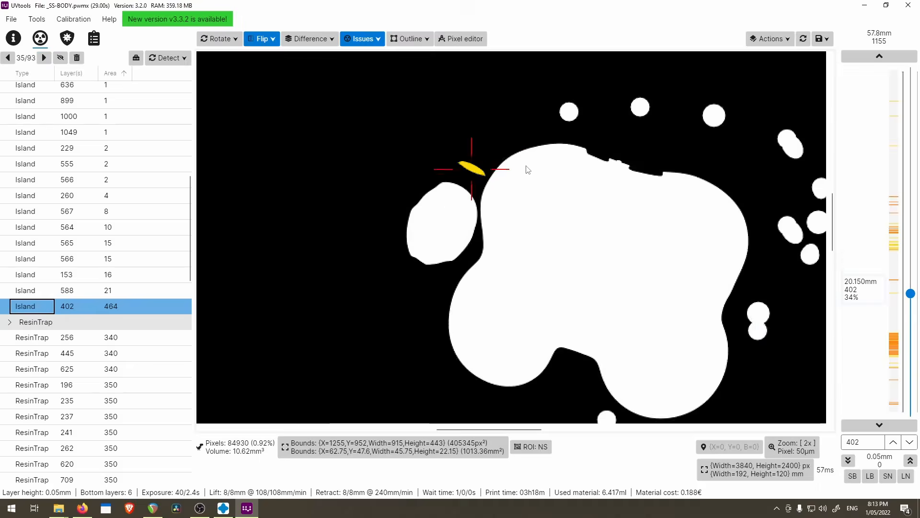
pyautogui.hotkey('alt', 'Tab')
pyautogui.scroll(3, 359, 289)
pyautogui.hotkey('alt', 'Tab')
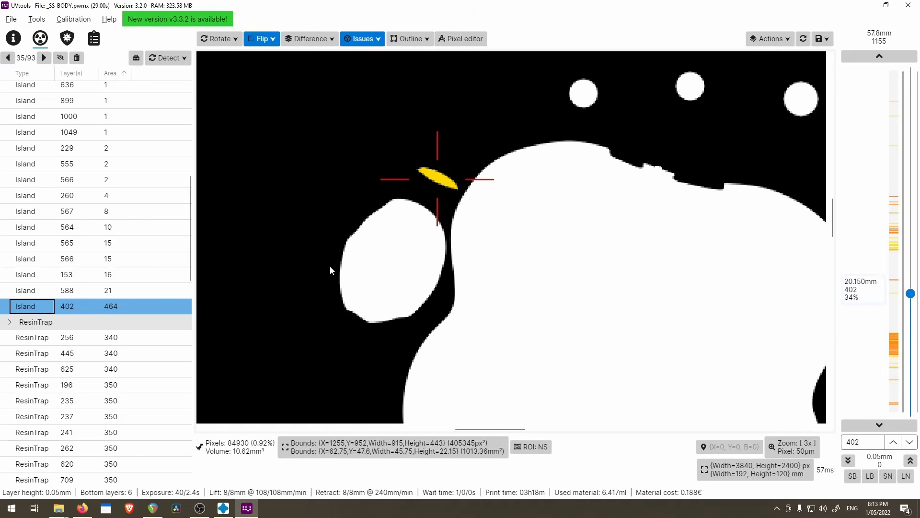
pyautogui.scroll(-4, 531, 265)
# Step: Switch to CHITUBOX and add a Medium support under the thin sliver island between the torso and the arm
pyautogui.hotkey('alt', 'Tab')
pyautogui.moveTo(287, 278); pyautogui.dragTo(567, 134, button='right')
pyautogui.scroll(8, 566, 137)
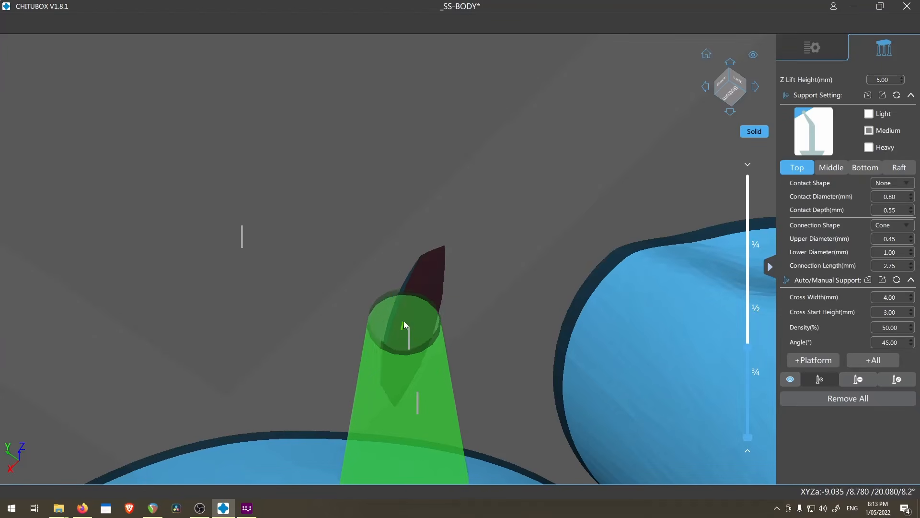
pyautogui.keyDown('ctrl'); pyautogui.click(413, 327); pyautogui.keyUp('ctrl')
pyautogui.scroll(-8, 414, 329)
pyautogui.moveTo(514, 357); pyautogui.dragTo(591, 372, button='right')
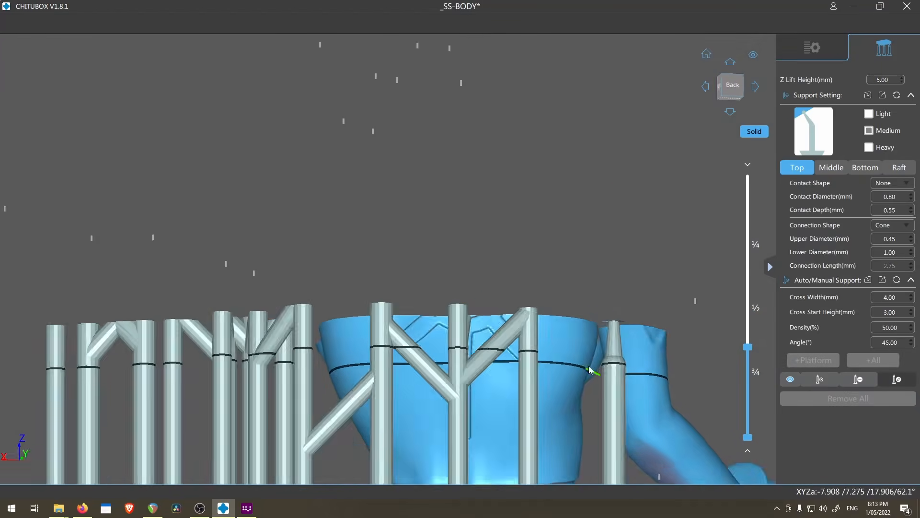
pyautogui.scroll(5, 609, 263)
pyautogui.scroll(3, 608, 264)
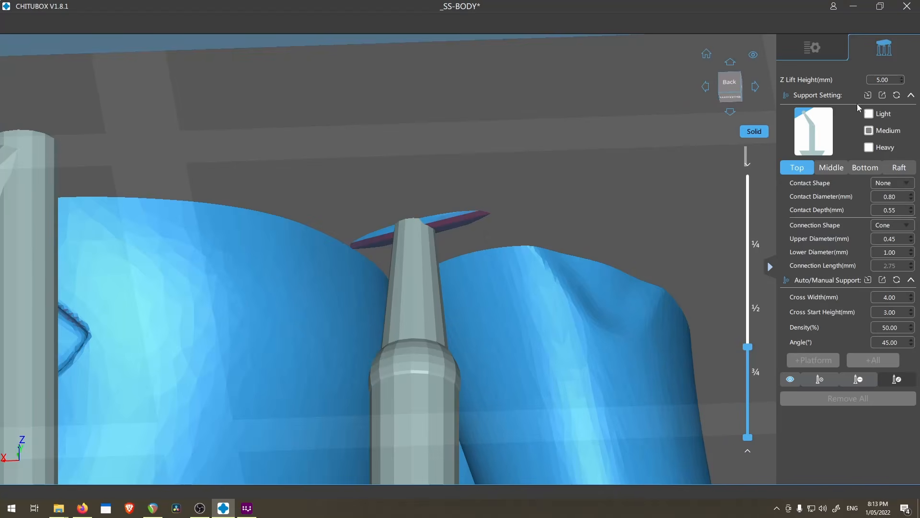
# Step: Add a Light support under the outer tip of the same sliver, beside the Medium support
pyautogui.scroll(4, 460, 216)
pyautogui.keyDown('ctrl'); pyautogui.click(488, 229); pyautogui.keyUp('ctrl')
pyautogui.scroll(-8, 488, 230)
pyautogui.moveTo(488, 229); pyautogui.dragTo(542, 265, button='right')
pyautogui.scroll(5, 550, 265)
pyautogui.scroll(5, 551, 264)
# Step: Step the layer cut between layers 402 and 404 to check how both supports meet the sliver
pyautogui.press('Down')
pyautogui.press('Down')
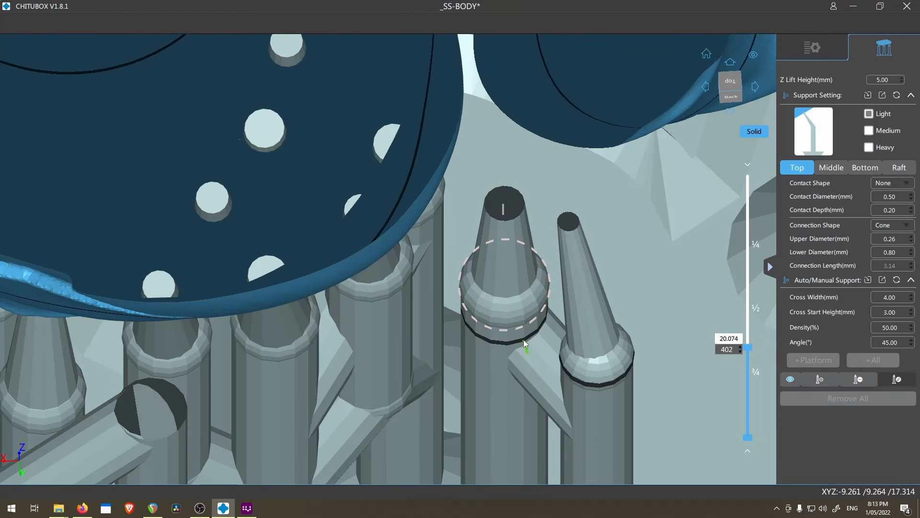
pyautogui.press('Up')
pyautogui.press('Up')
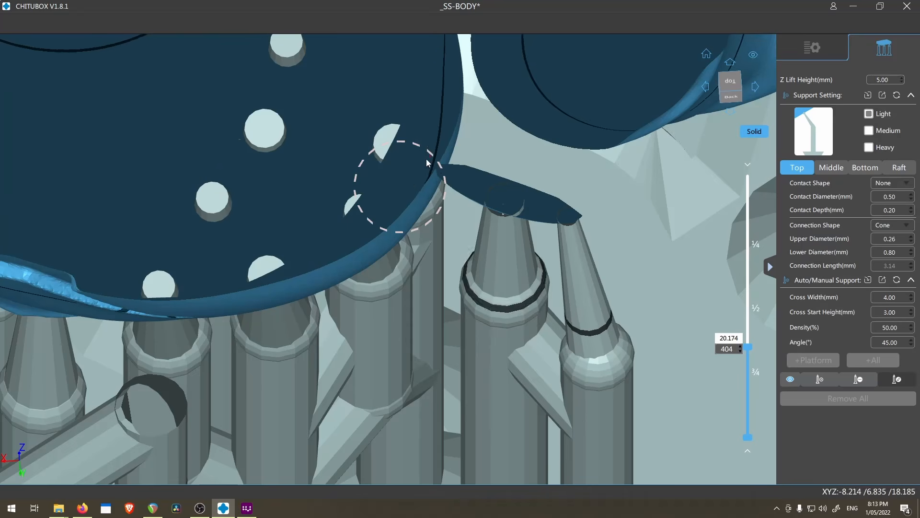
pyautogui.press('Up')
pyautogui.scroll(-5, 590, 258)
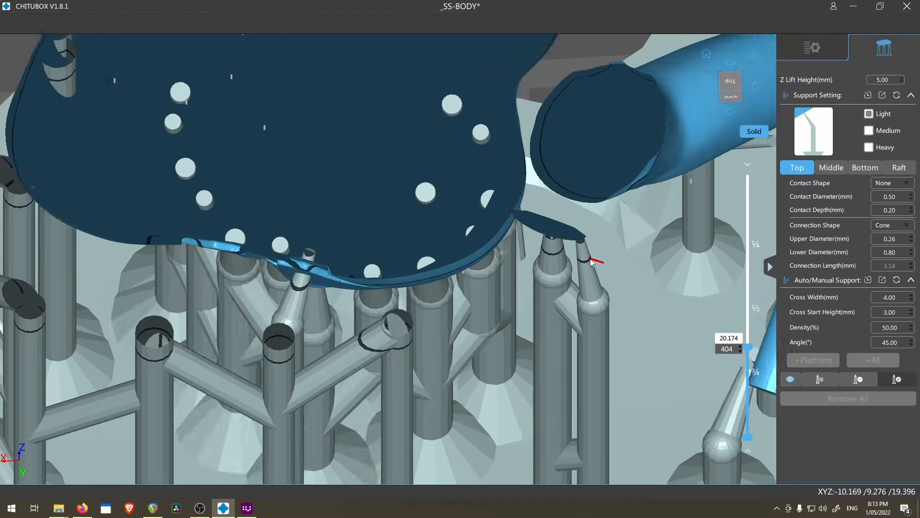
pyautogui.moveTo(714, 288); pyautogui.dragTo(541, 389, button='middle')
# Step: Look up the layer 588 island in UVtools and raise the CHITUBOX layer cut to that height over the supported hand
pyautogui.hotkey('alt', 'Tab')
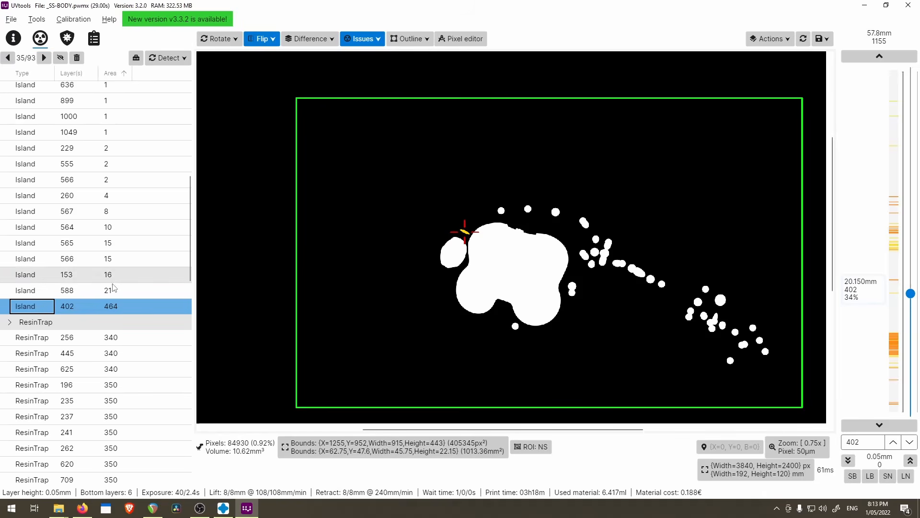
pyautogui.hotkey('alt', 'Tab')
pyautogui.moveTo(748, 347); pyautogui.dragTo(744, 301)
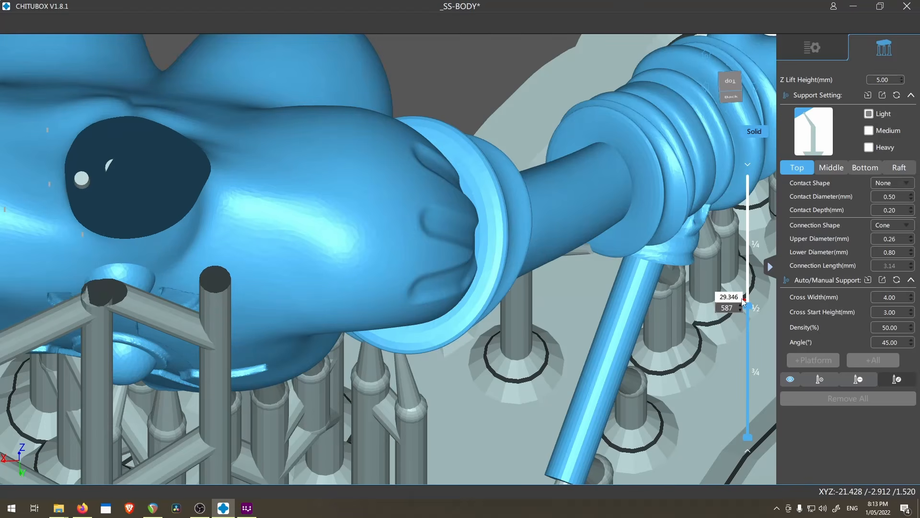
pyautogui.scroll(-5, 457, 308)
pyautogui.hotkey('alt', 'Tab')
pyautogui.scroll(-8, 550, 234)
pyautogui.scroll(2, 553, 237)
pyautogui.hotkey('alt', 'Tab')
pyautogui.scroll(8, 290, 247)
pyautogui.scroll(-3, 291, 250)
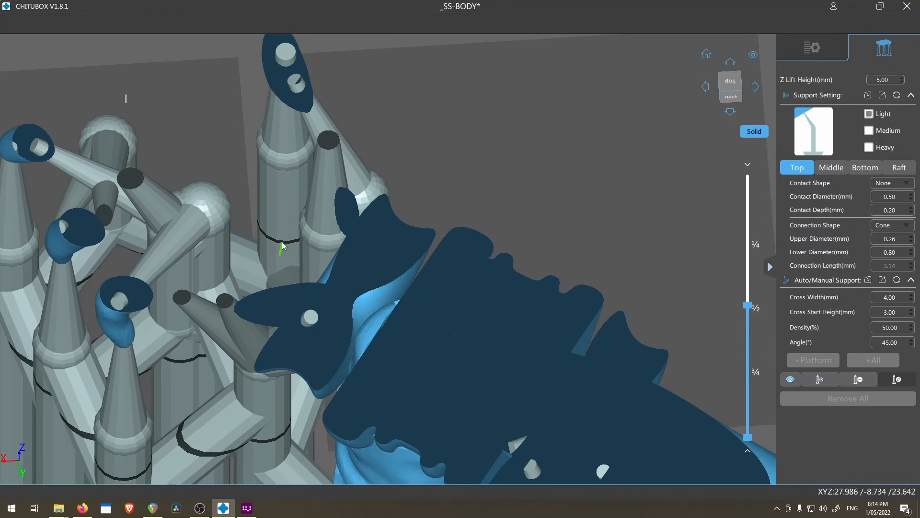
# Step: Compare the layer 588 island in UVtools with the hand's cut in CHITUBOX, stepping through the neighbouring layers
pyautogui.hotkey('alt', 'Tab')
pyautogui.scroll(3, 676, 298)
pyautogui.hotkey('alt', 'Tab')
pyautogui.press('Down')
pyautogui.press('Down')
pyautogui.press('Up')
pyautogui.press('Up')
pyautogui.scroll(-7, 362, 239)
# Step: Add a Light support under the small island at the edge of the gauntlet, branching from a neighbouring finger-support pillar
pyautogui.moveTo(376, 242); pyautogui.dragTo(496, 199, button='right')
pyautogui.moveTo(496, 198); pyautogui.dragTo(450, 210, button='middle')
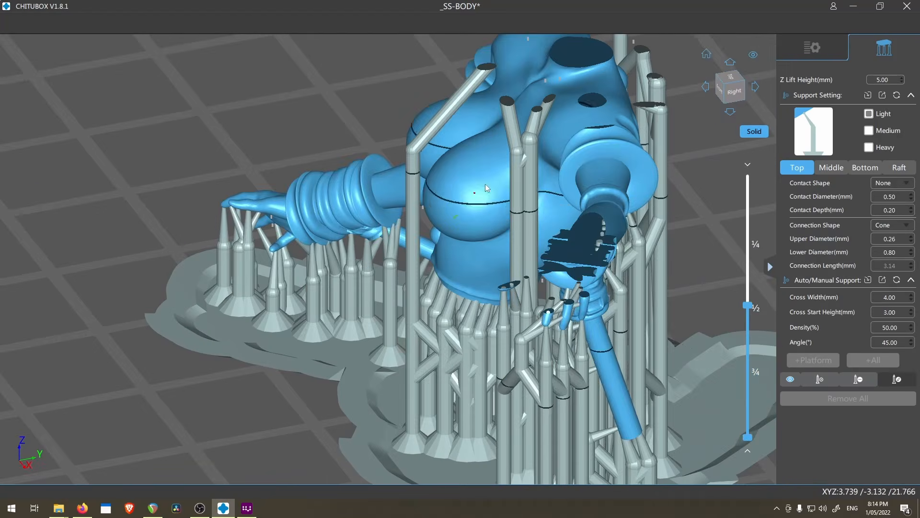
pyautogui.moveTo(451, 210); pyautogui.dragTo(407, 130, button='right')
pyautogui.scroll(6, 347, 281)
pyautogui.moveTo(269, 216); pyautogui.dragTo(290, 264, button='middle')
pyautogui.scroll(3, 272, 215)
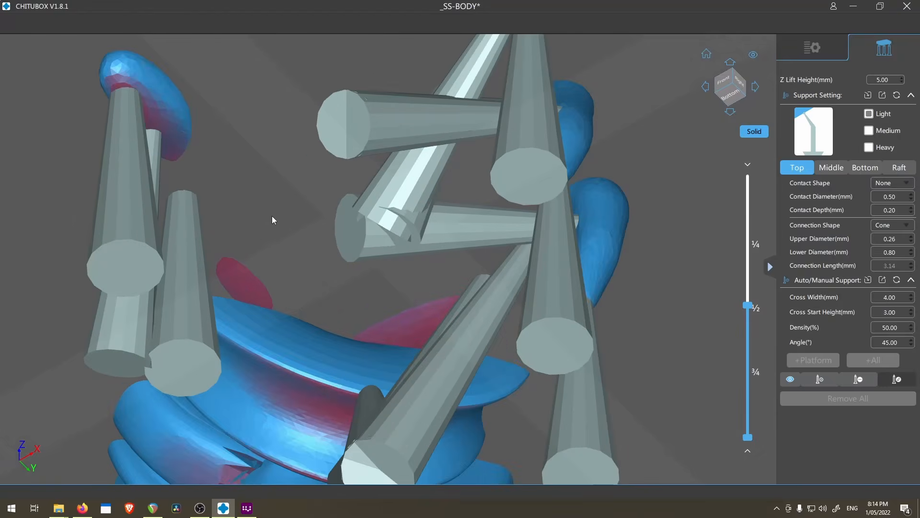
pyautogui.moveTo(234, 273); pyautogui.dragTo(234, 275)
pyautogui.scroll(-7, 271, 302)
pyautogui.moveTo(292, 168); pyautogui.dragTo(313, 330, button='right')
pyautogui.scroll(4, 359, 341)
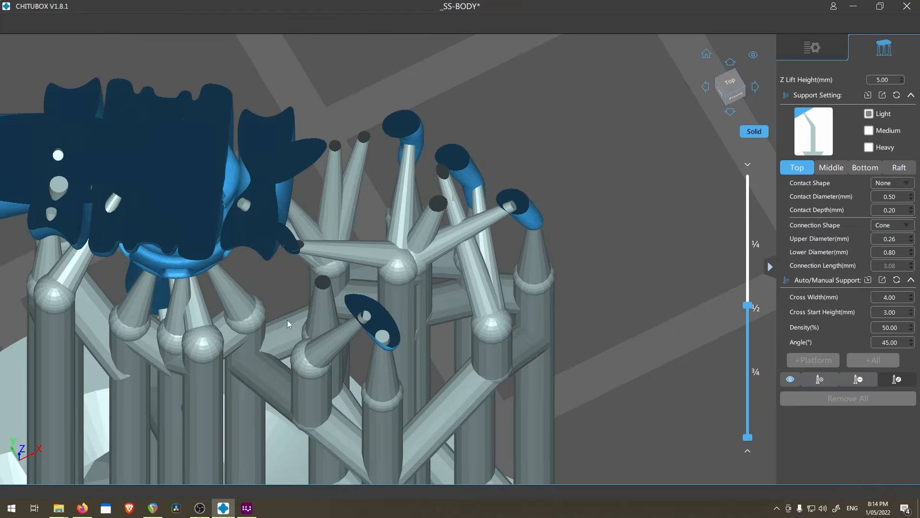
# Step: Examine the islands on layers 153, 566 and 564 in UVtools
pyautogui.hotkey('alt', 'Tab')
pyautogui.click(115, 277)
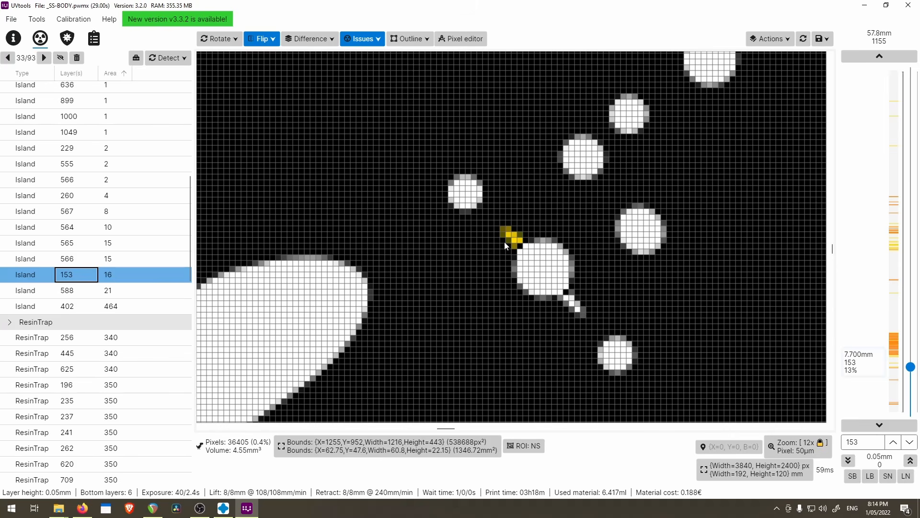
pyautogui.click(114, 259)
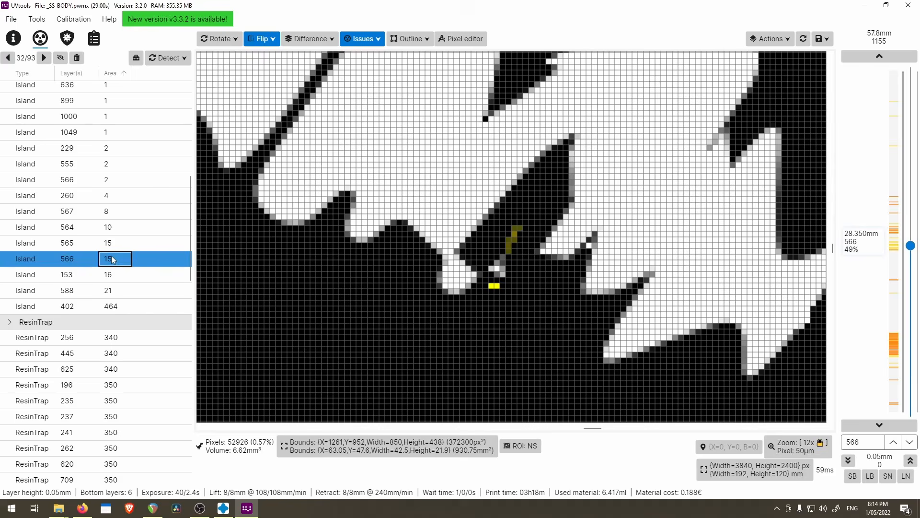
pyautogui.click(67, 226)
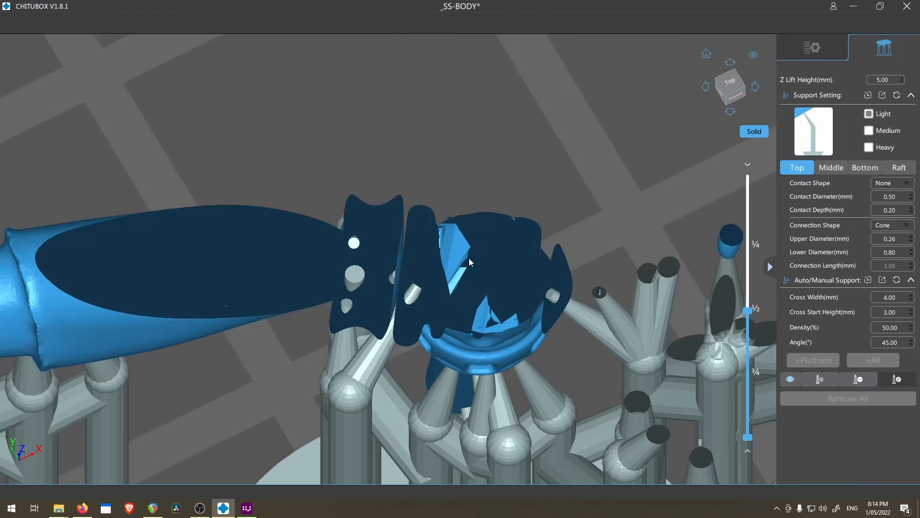
# Step: Set the CHITUBOX layer cut to layer 564 and inspect the tiny island on the gauntlet from below
pyautogui.scroll(5, 469, 312)
pyautogui.scroll(-4, 548, 331)
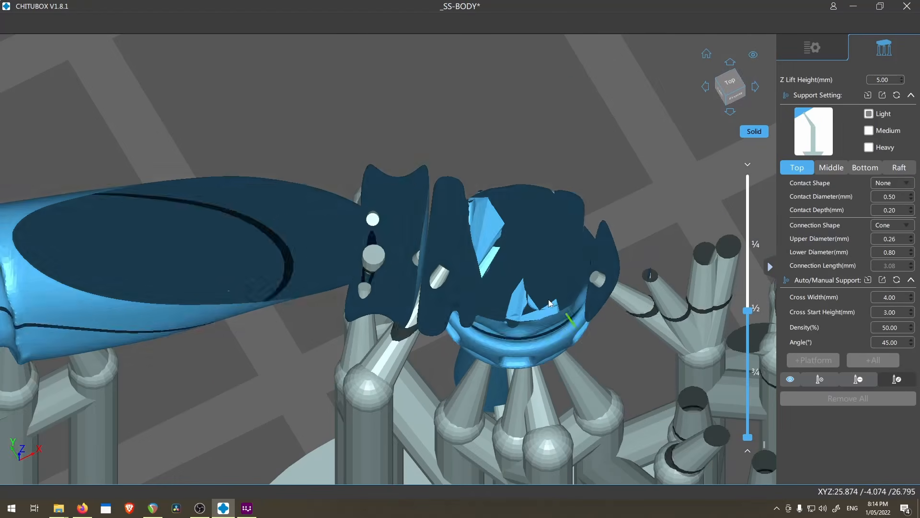
pyautogui.moveTo(587, 426); pyautogui.dragTo(569, 329, button='right')
pyautogui.scroll(8, 569, 287)
pyautogui.scroll(3, 568, 172)
pyautogui.press('Down')
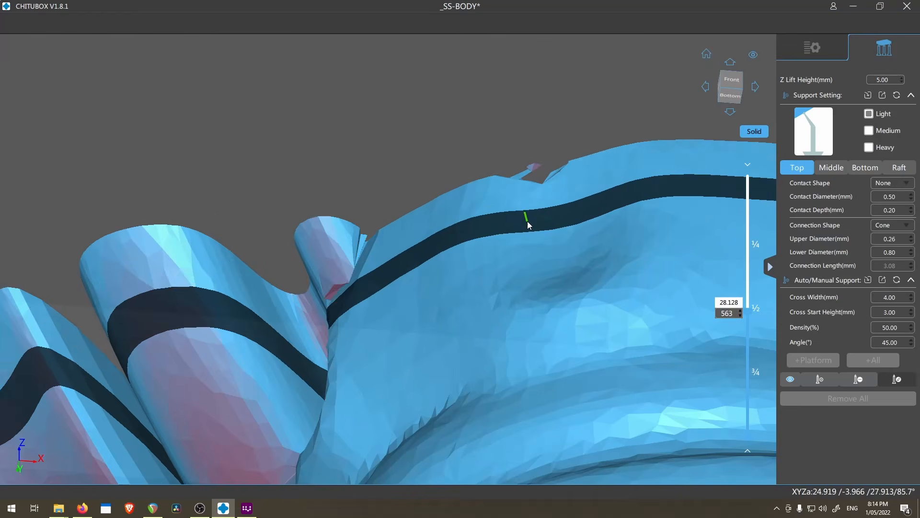
pyautogui.press('Up')
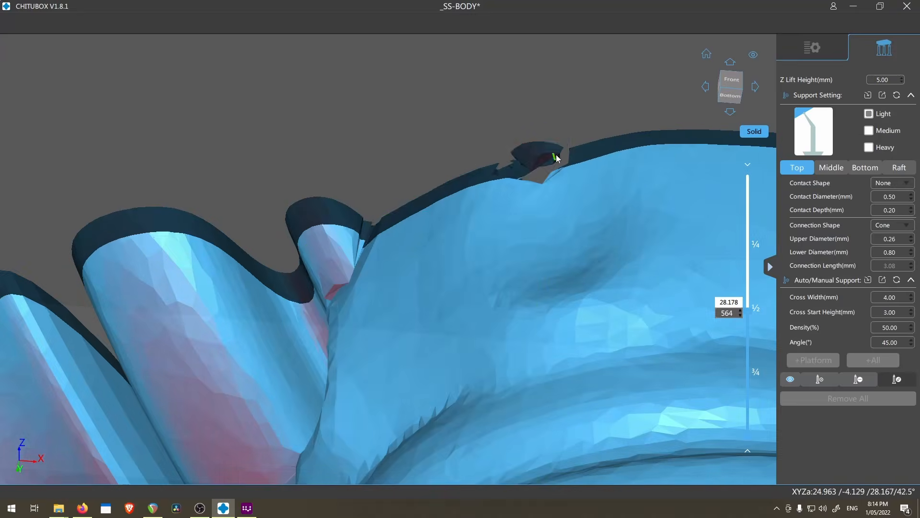
pyautogui.click(535, 154)
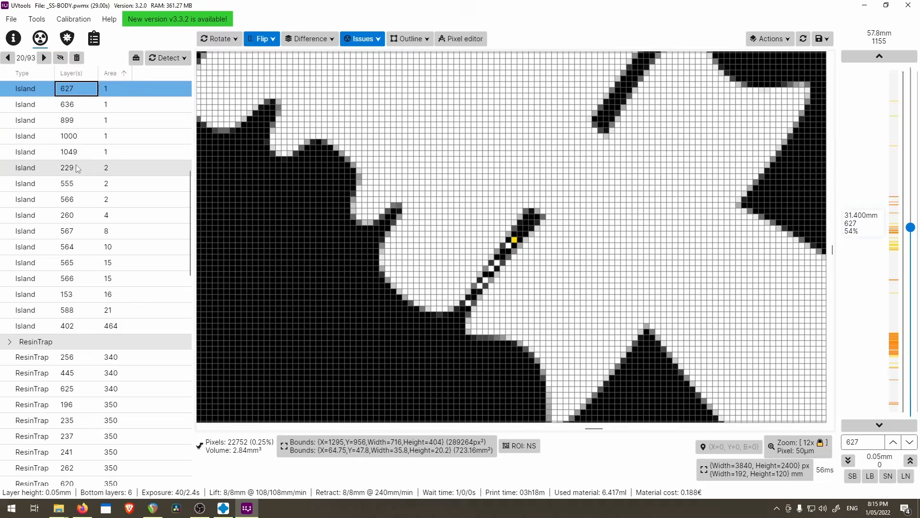
# Step: Step through the one-pixel islands in the UVtools issue list, from layer 627 to layer 576
pyautogui.press('Up')
pyautogui.press('Up')
pyautogui.press('Up')
pyautogui.press('Up')
pyautogui.press('Up')
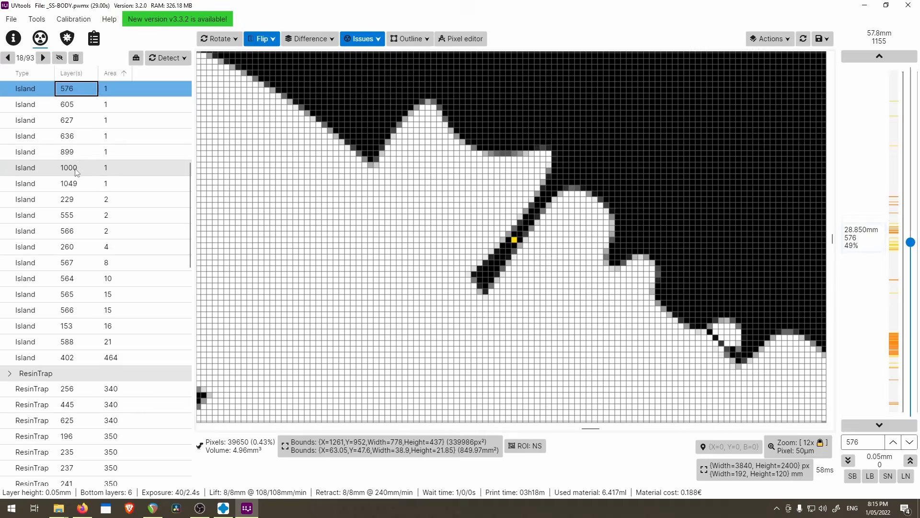
# Step: Step back through the UVtools issue list entries that come before the one-pixel island on layer 576
pyautogui.press('Up')
pyautogui.press('Up')
pyautogui.press('Up')
pyautogui.press('Up')
pyautogui.press('Up')
pyautogui.press('Up')
pyautogui.press('Up')
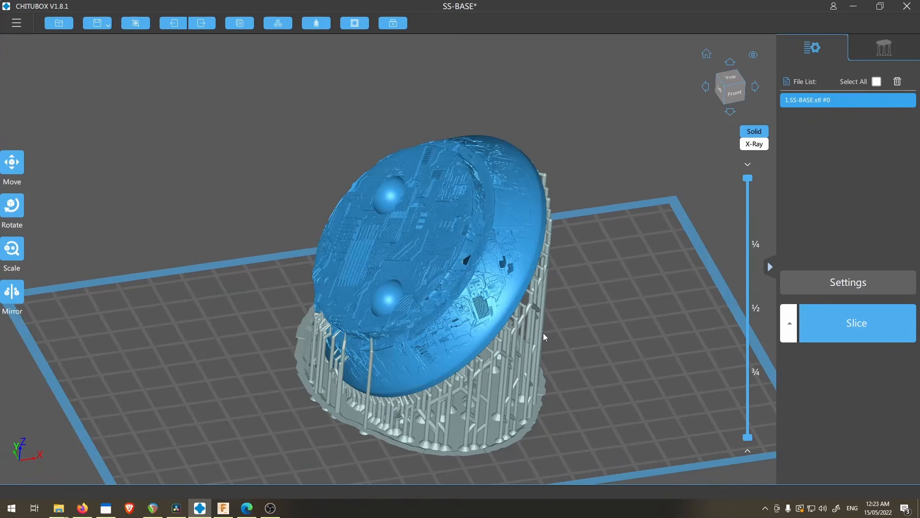
# Step: Switch to the supported SS-BASE model in CHITUBOX and inspect the hole in the groove around its upper disc
pyautogui.moveTo(582, 323); pyautogui.dragTo(553, 323, button='right')
pyautogui.scroll(5, 390, 287)
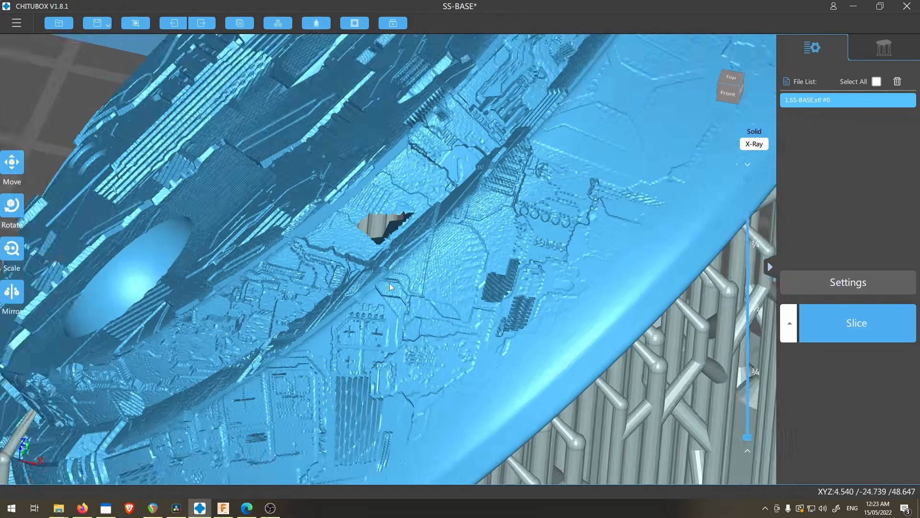
pyautogui.scroll(1, 390, 287)
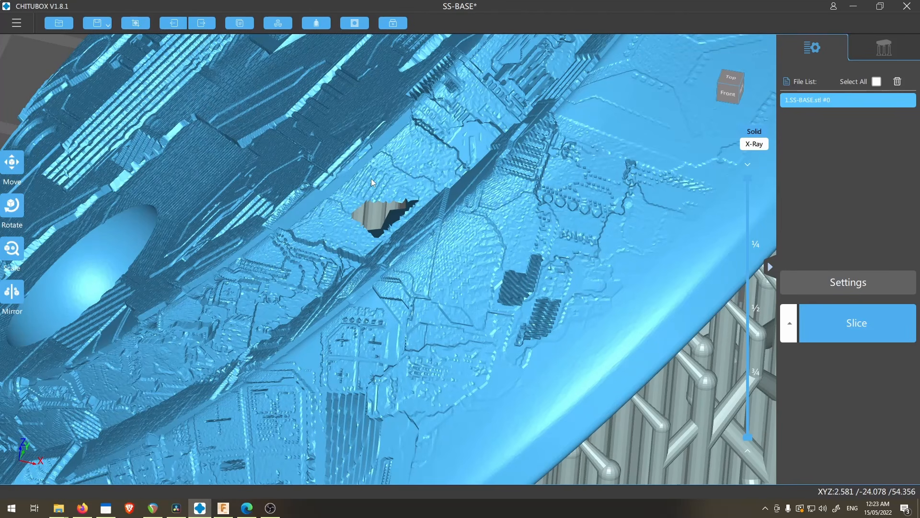
pyautogui.scroll(-6, 371, 179)
pyautogui.moveTo(501, 283); pyautogui.dragTo(525, 349, button='right')
pyautogui.scroll(4, 522, 241)
pyautogui.scroll(-5, 522, 240)
# Step: Save the supported base with all its supports to the Desktop as _SS-BASE.stl
pyautogui.click(16, 25)
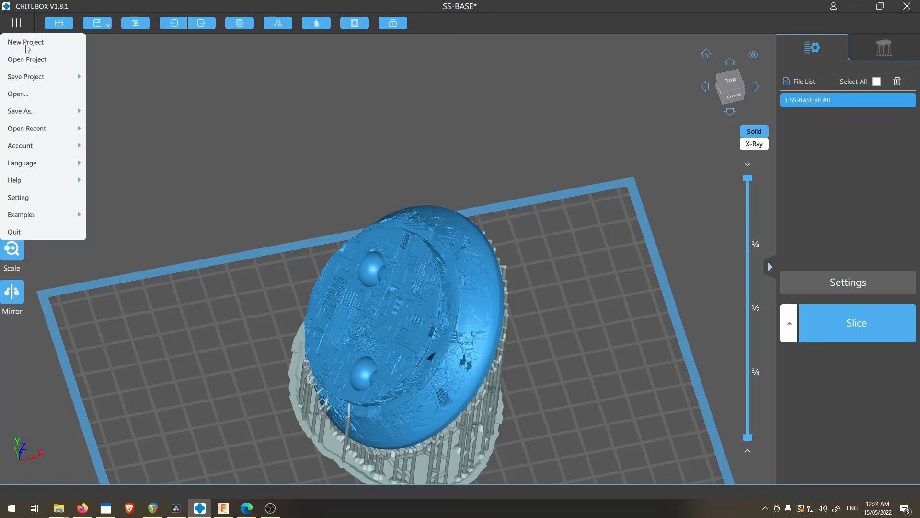
pyautogui.moveTo(39, 115)
pyautogui.click(145, 73)
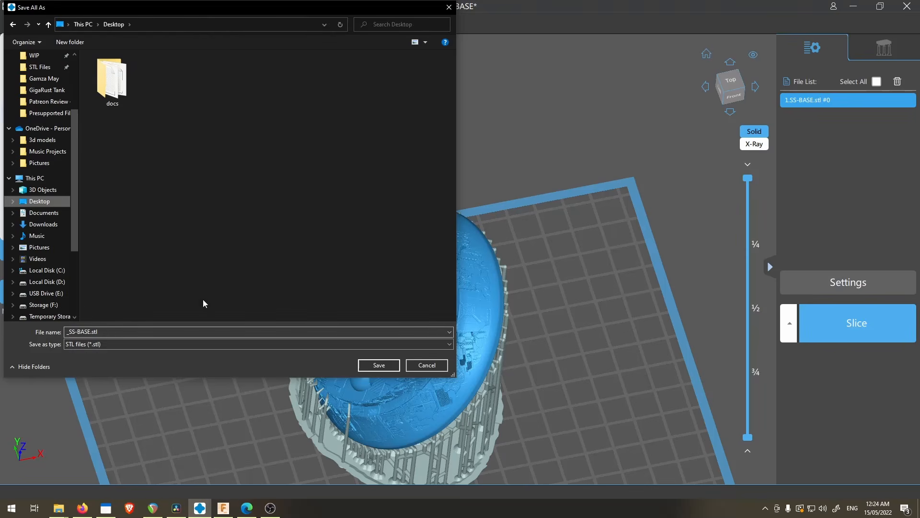
pyautogui.click(378, 365)
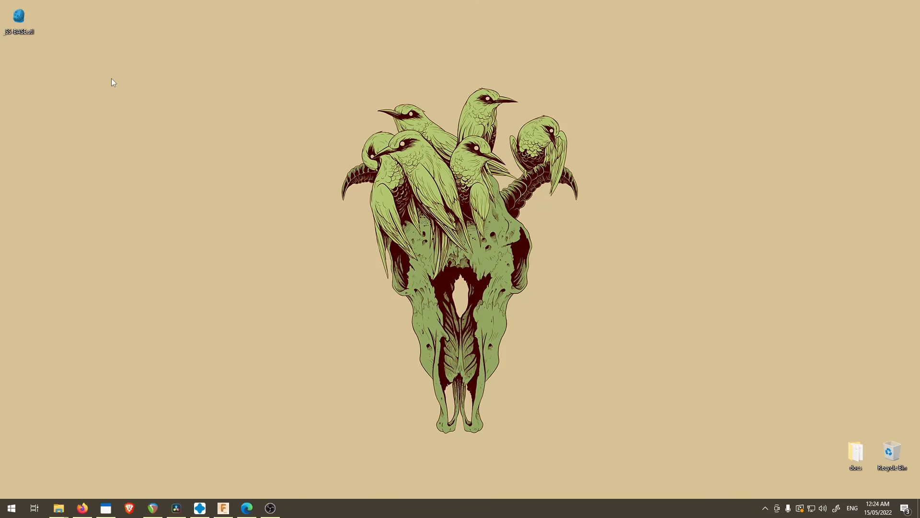
# Step: Open _SS-BASE.stl from the Desktop in 3D Builder and repair the invalidly defined object
pyautogui.doubleClick(18, 18)
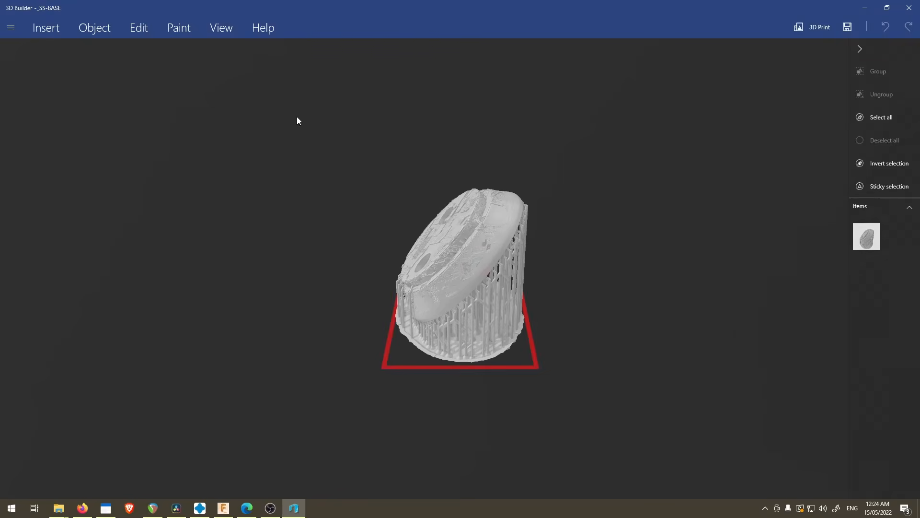
pyautogui.scroll(6, 579, 347)
pyautogui.moveTo(663, 348); pyautogui.dragTo(719, 412)
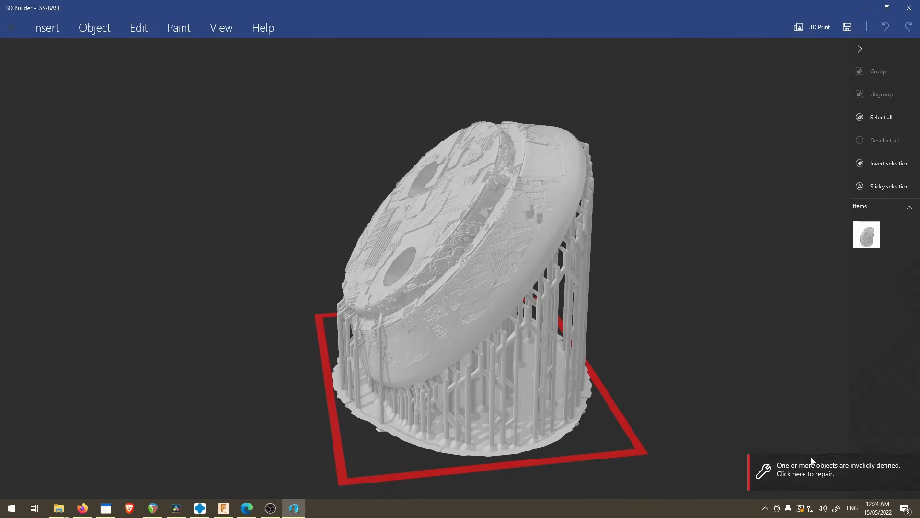
pyautogui.moveTo(684, 332); pyautogui.dragTo(547, 347)
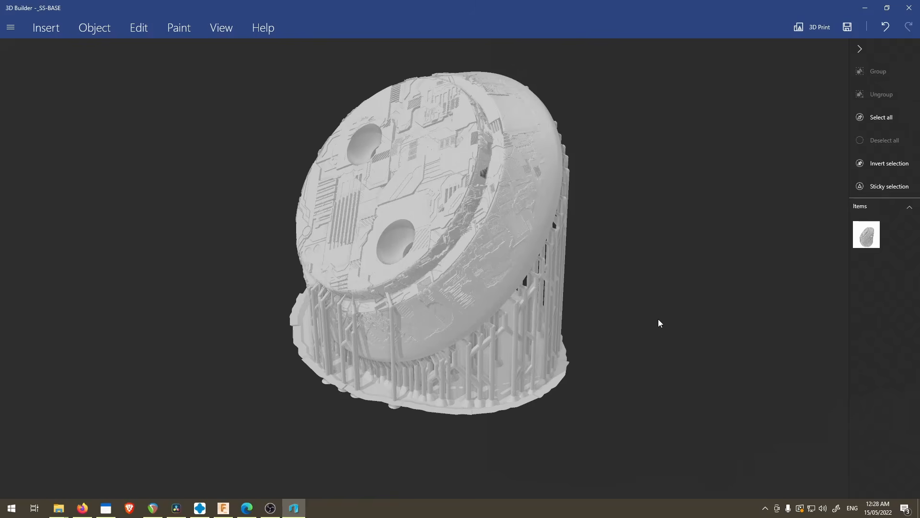
# Step: Examine the patched hole in the groove of the repaired base up close
pyautogui.scroll(2, 612, 241)
pyautogui.moveTo(659, 263); pyautogui.dragTo(465, 289)
pyautogui.scroll(5, 422, 187)
pyautogui.moveTo(482, 223); pyautogui.dragTo(504, 304)
pyautogui.scroll(-2, 487, 322)
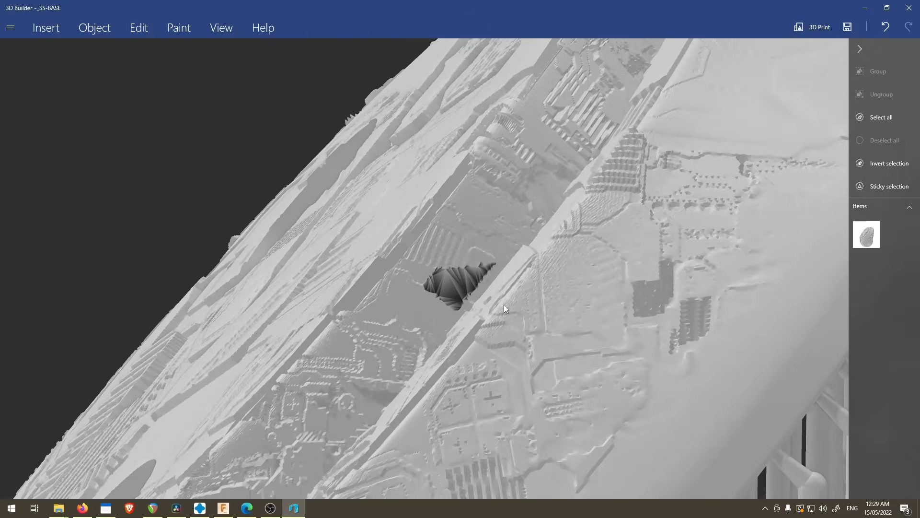
pyautogui.scroll(3, 472, 298)
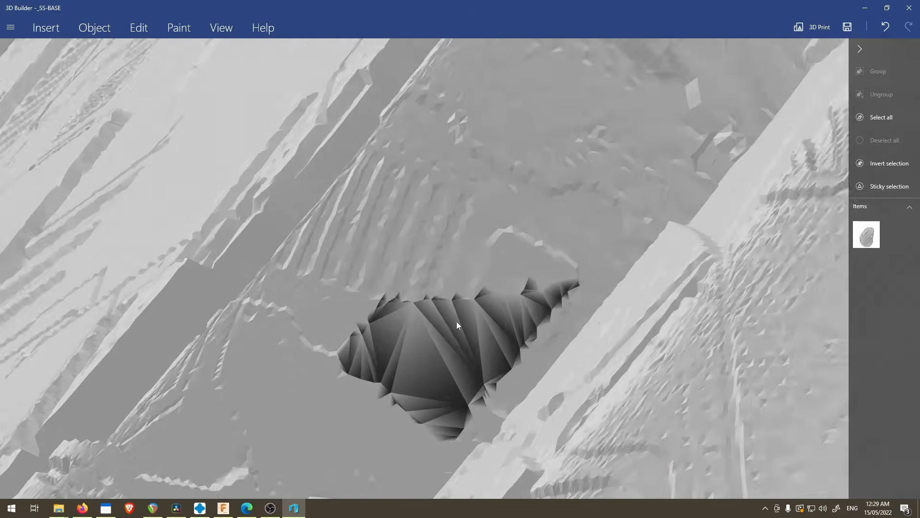
pyautogui.moveTo(456, 321); pyautogui.dragTo(453, 188)
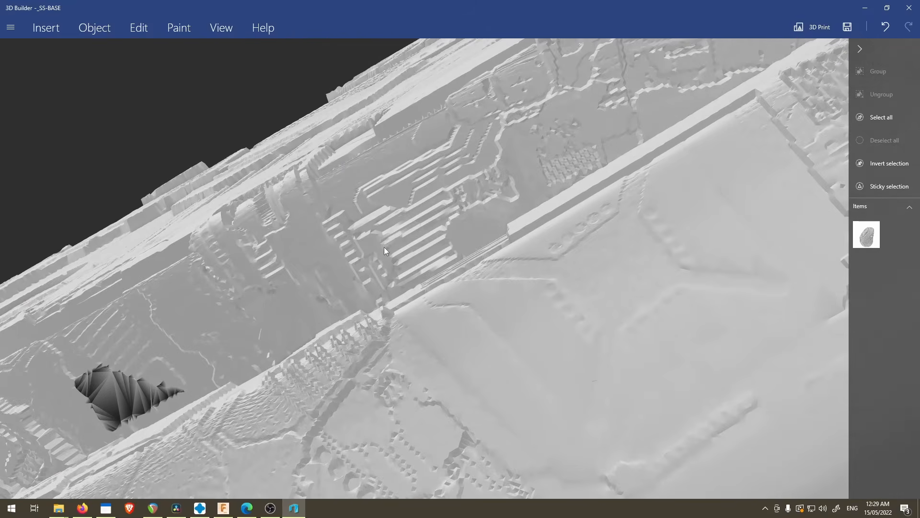
# Step: Check the groove and rim around the rest of the repaired base for other damaged areas
pyautogui.scroll(-5, 384, 246)
pyautogui.moveTo(341, 266); pyautogui.dragTo(530, 263)
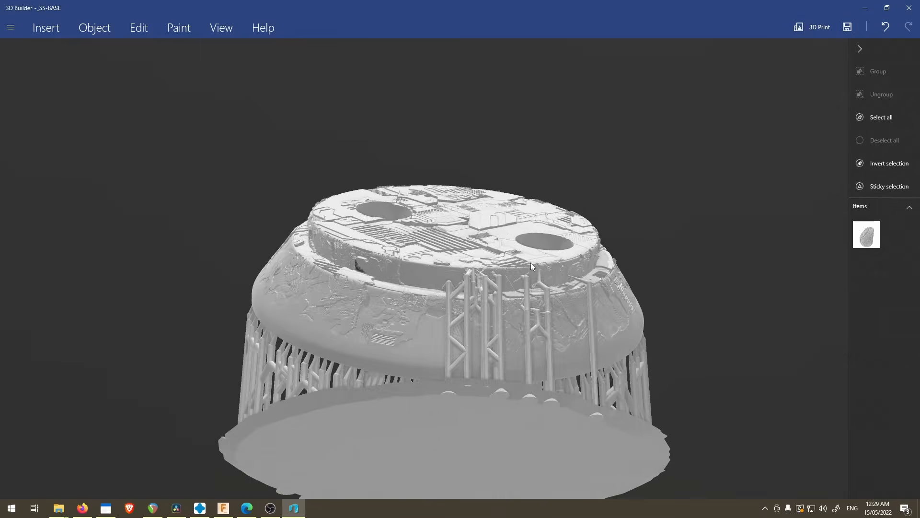
pyautogui.scroll(5, 342, 302)
pyautogui.moveTo(341, 306); pyautogui.dragTo(513, 309)
pyautogui.scroll(-6, 410, 264)
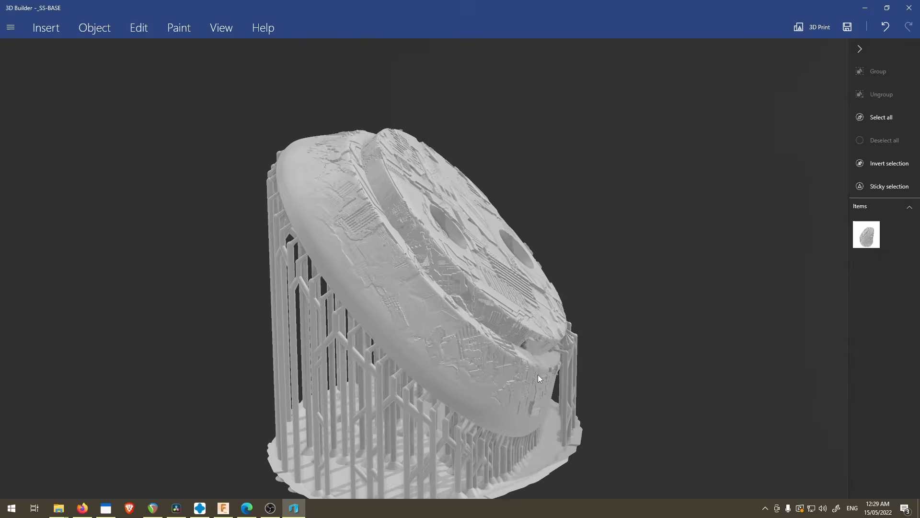
pyautogui.moveTo(538, 375); pyautogui.dragTo(599, 288, button='right')
# Step: Save the repaired model and load _SS-BASE.stl from the Desktop into CHITUBOX beside the original base
pyautogui.click(11, 27)
pyautogui.click(31, 87)
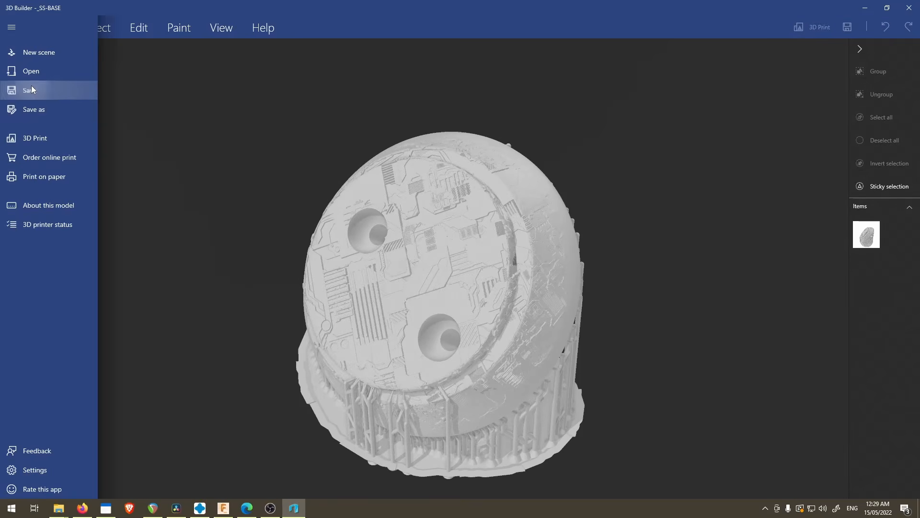
pyautogui.press('super+d')
pyautogui.moveTo(30, 4); pyautogui.dragTo(534, 381)
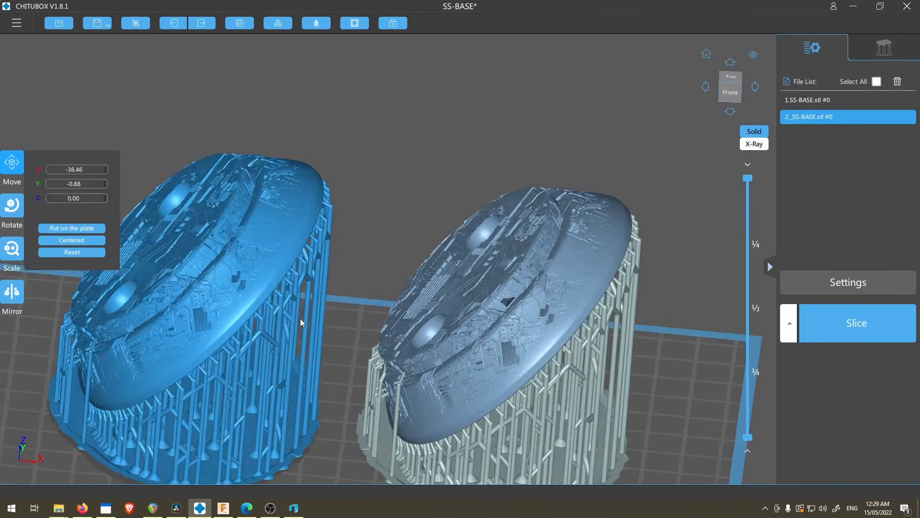
# Step: Compare the repaired groove surface with the open hole in the original base
pyautogui.moveTo(300, 319); pyautogui.dragTo(301, 312, button='right')
pyautogui.scroll(4, 301, 312)
pyautogui.moveTo(301, 312); pyautogui.dragTo(344, 383, button='middle')
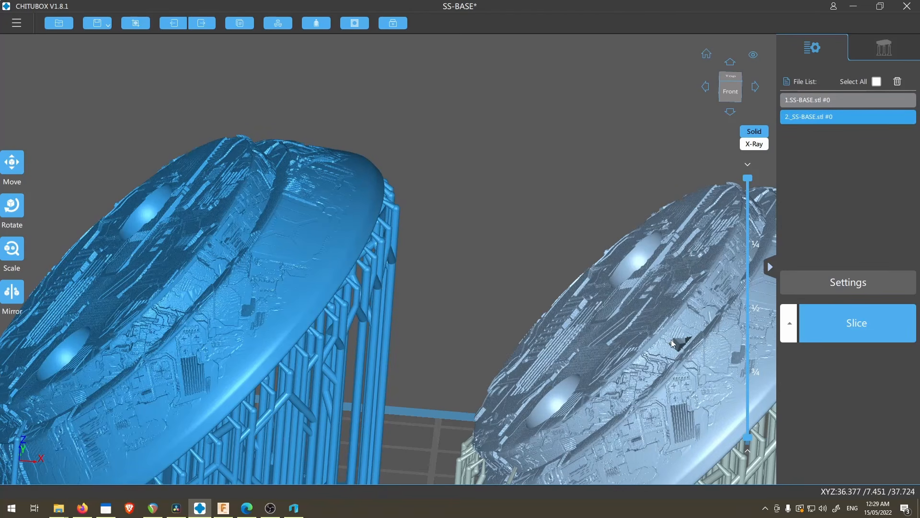
pyautogui.scroll(10, 282, 185)
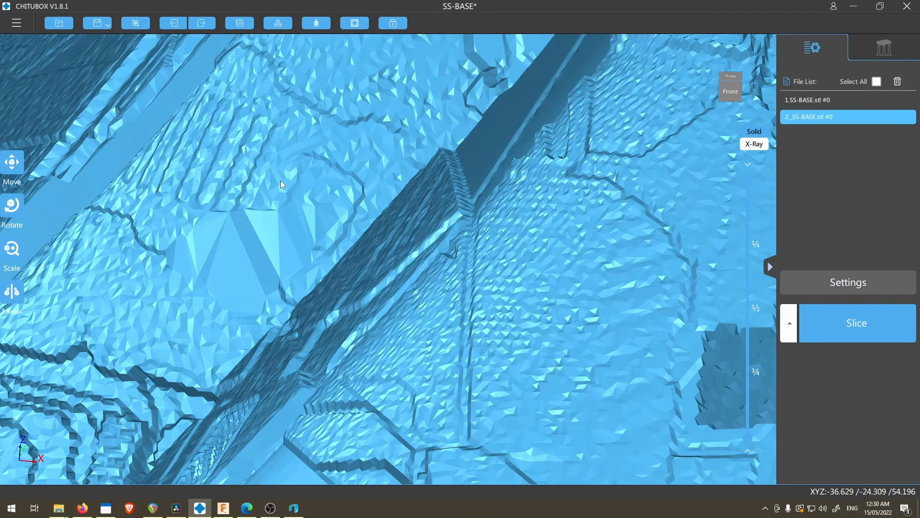
pyautogui.scroll(-10, 272, 226)
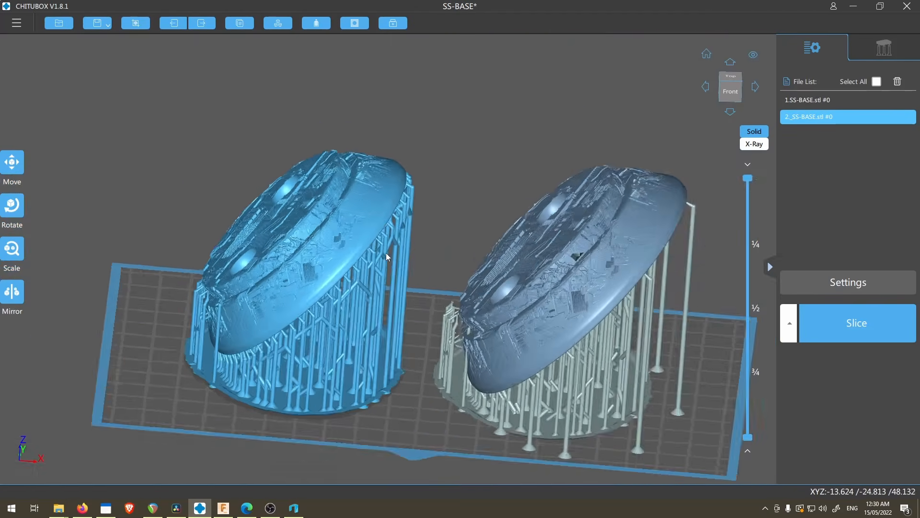
# Step: Lower the layer cut to layer 979 and inspect the original base's cross-section around the hole
pyautogui.moveTo(387, 253); pyautogui.dragTo(400, 269, button='right')
pyautogui.scroll(5, 407, 278)
pyautogui.moveTo(749, 180); pyautogui.dragTo(747, 232)
pyautogui.scroll(8, 687, 321)
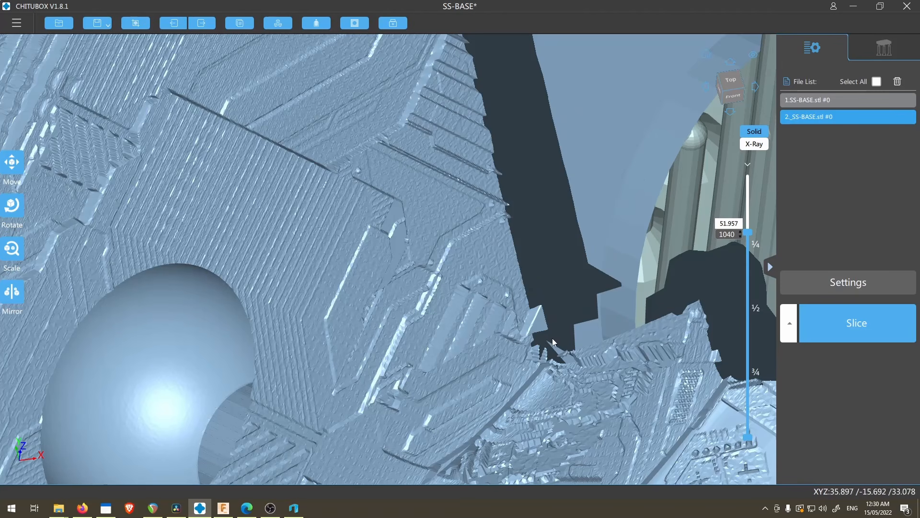
pyautogui.moveTo(748, 232)
pyautogui.mouseDown()
pyautogui.moveTo(748, 221)
pyautogui.moveTo(748, 244)
pyautogui.mouseUp()
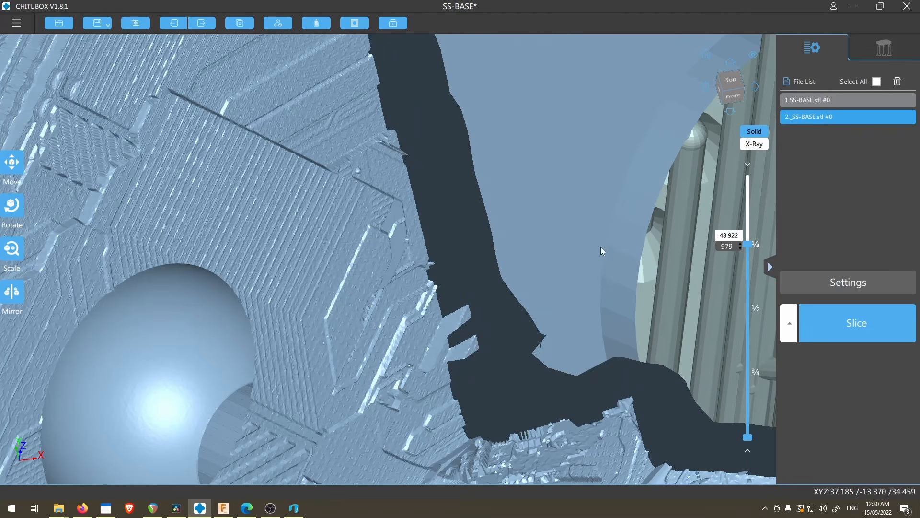
# Step: Inspect the repaired base's cross-section with a higher layer cut, and restore the full-height view of both models
pyautogui.scroll(-9, 291, 346)
pyautogui.moveTo(292, 346); pyautogui.dragTo(557, 308, button='middle')
pyautogui.scroll(5, 159, 417)
pyautogui.moveTo(747, 245); pyautogui.dragTo(749, 221)
pyautogui.scroll(-9, 660, 219)
pyautogui.moveTo(660, 219); pyautogui.dragTo(380, 343, button='middle')
pyautogui.scroll(4, 381, 344)
pyautogui.click(380, 344)
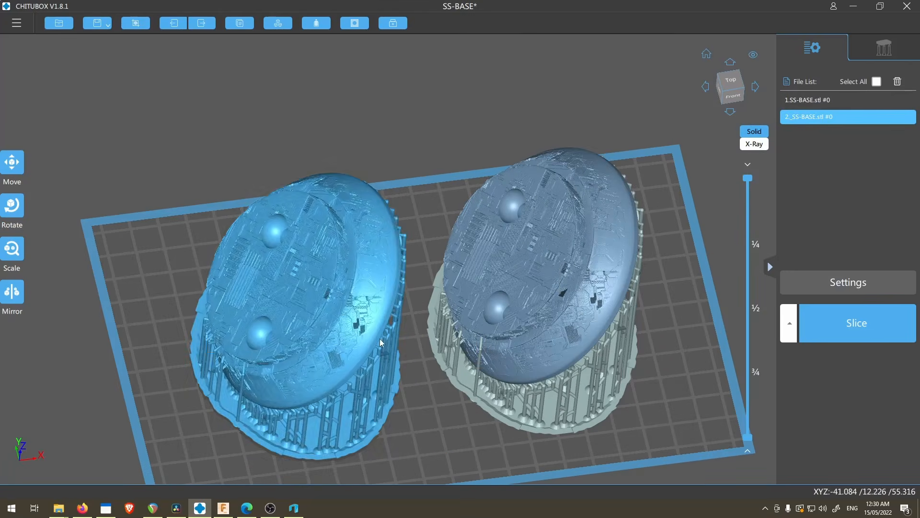